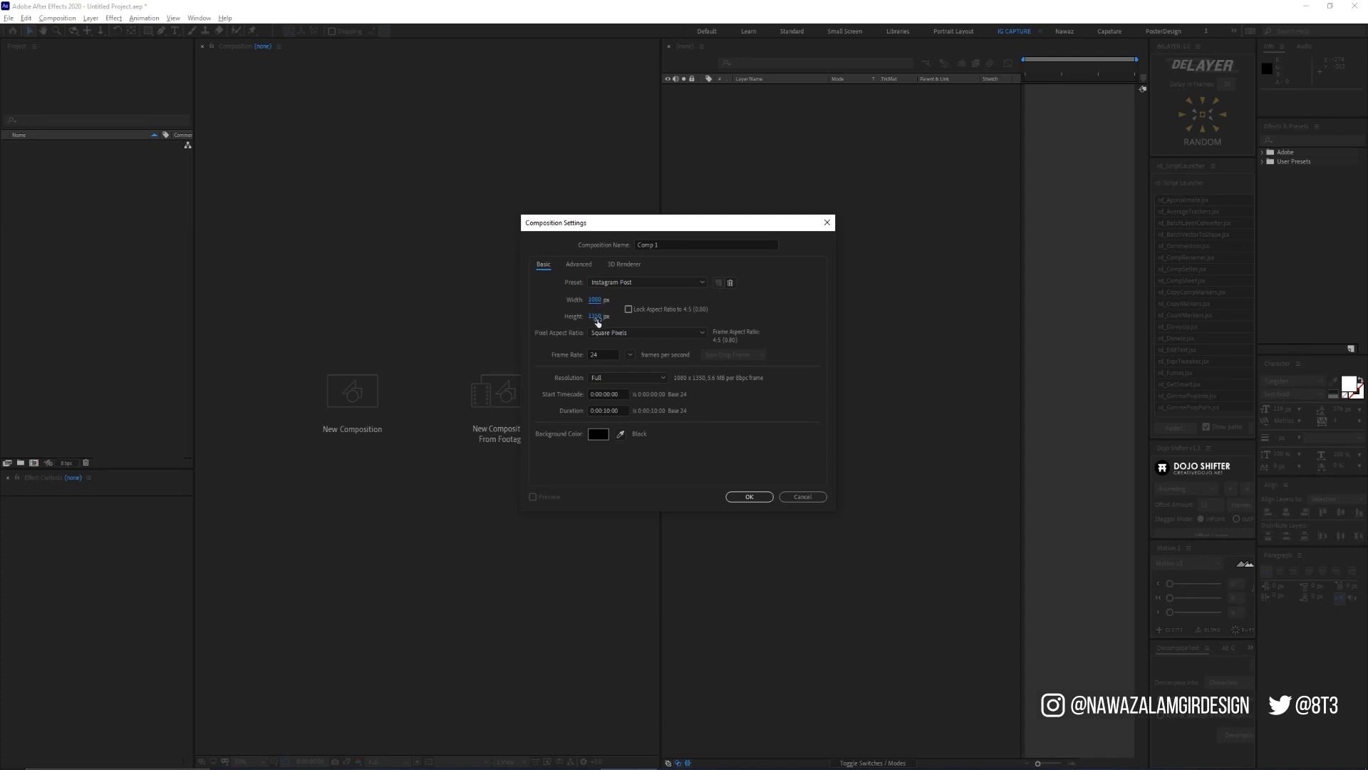
# Lock the composition's aspect ratio and multiply its width by 1.5
pyautogui.click(624, 310)
pyautogui.click(614, 300)
pyautogui.write('*1.5')
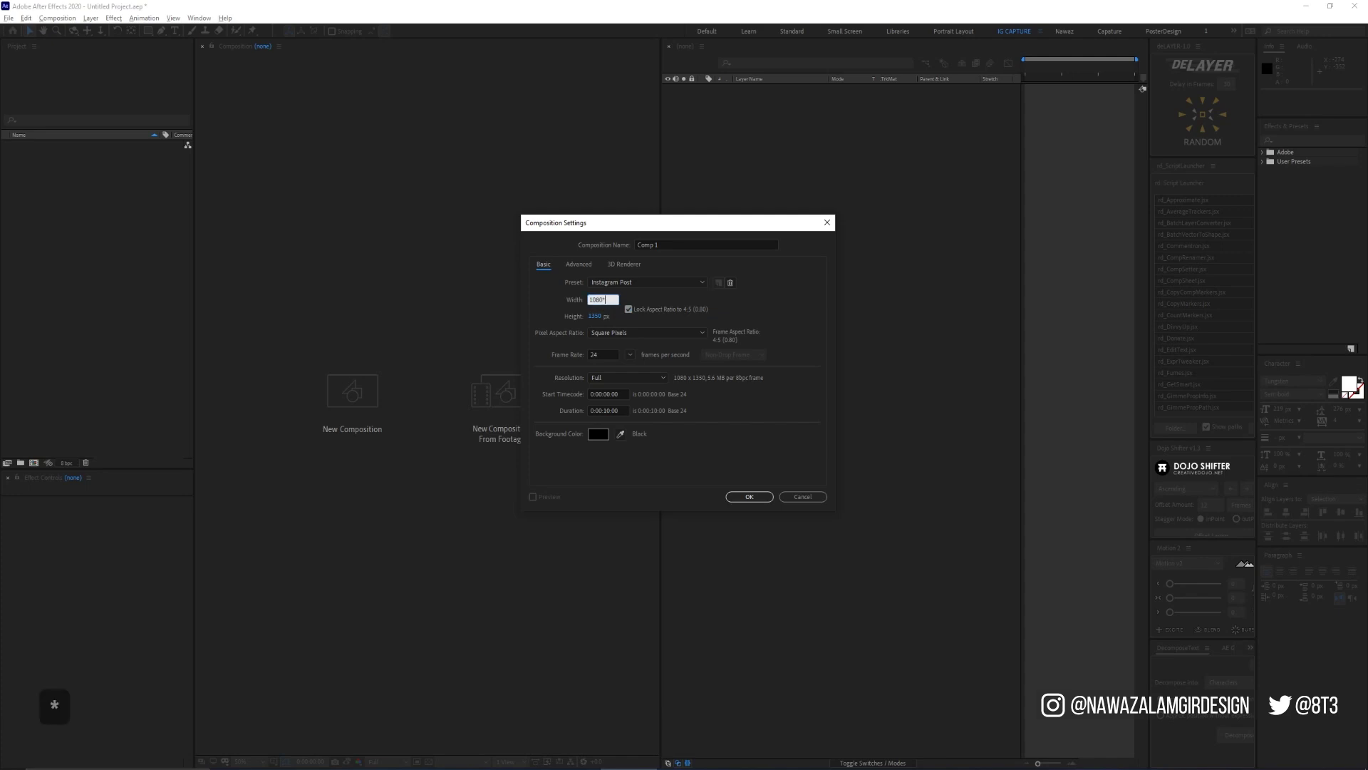
pyautogui.click(634, 295)
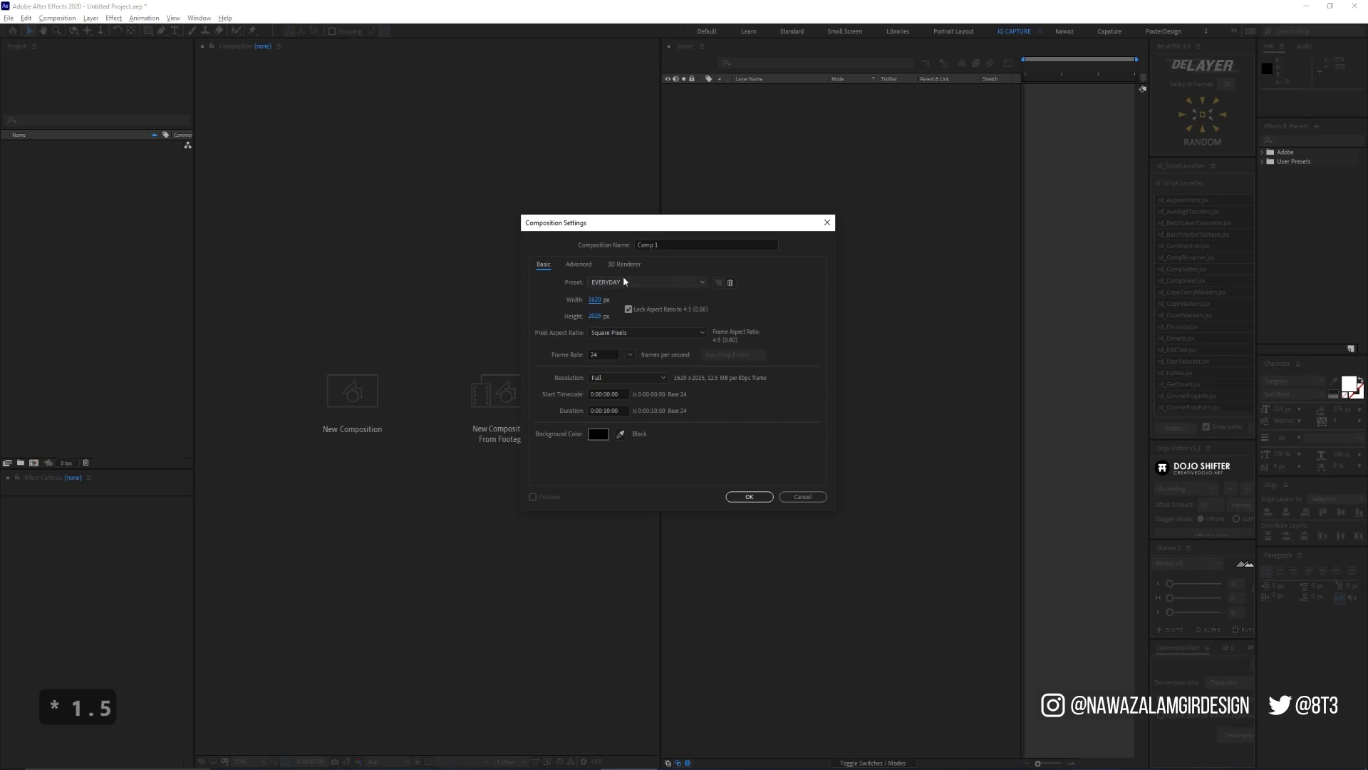
# Create the new composition from the Instagram Post preset
pyautogui.click(640, 283)
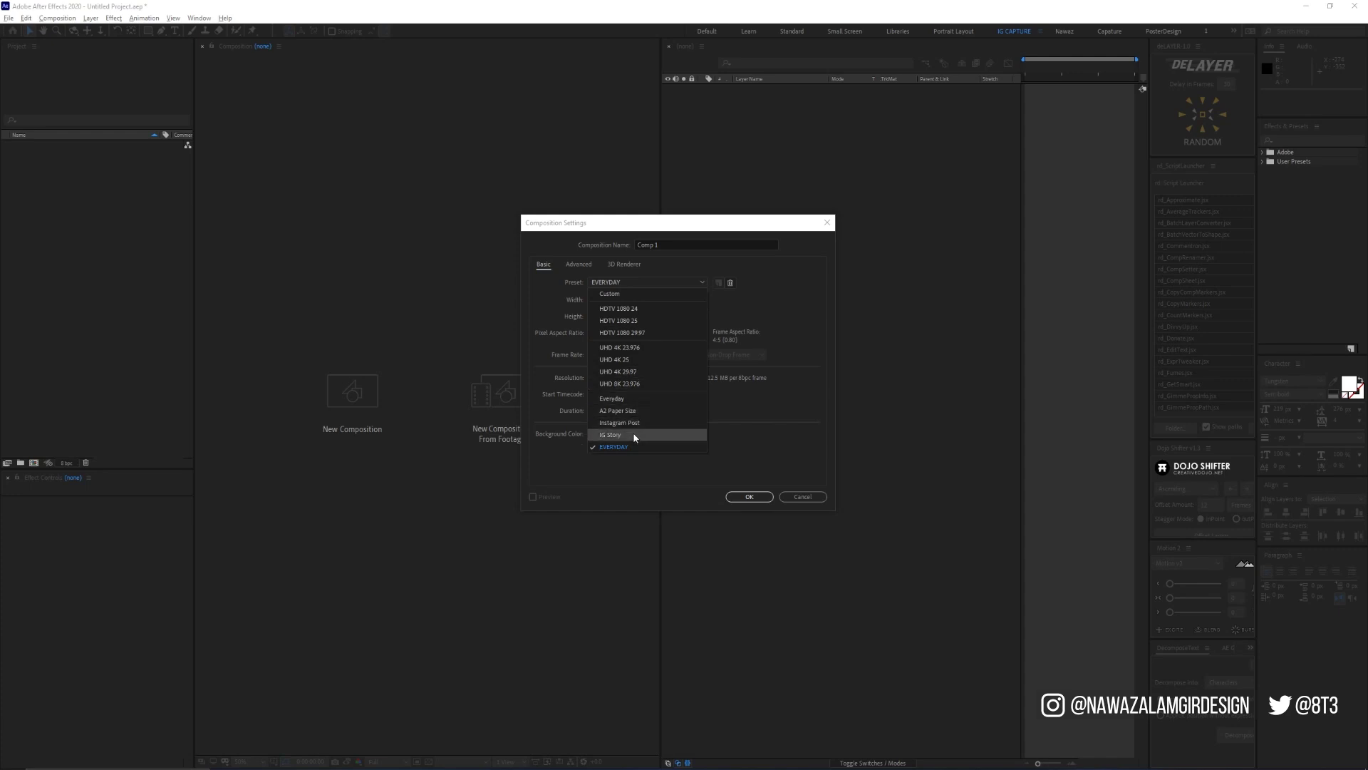
pyautogui.click(626, 399)
pyautogui.click(620, 282)
pyautogui.click(635, 418)
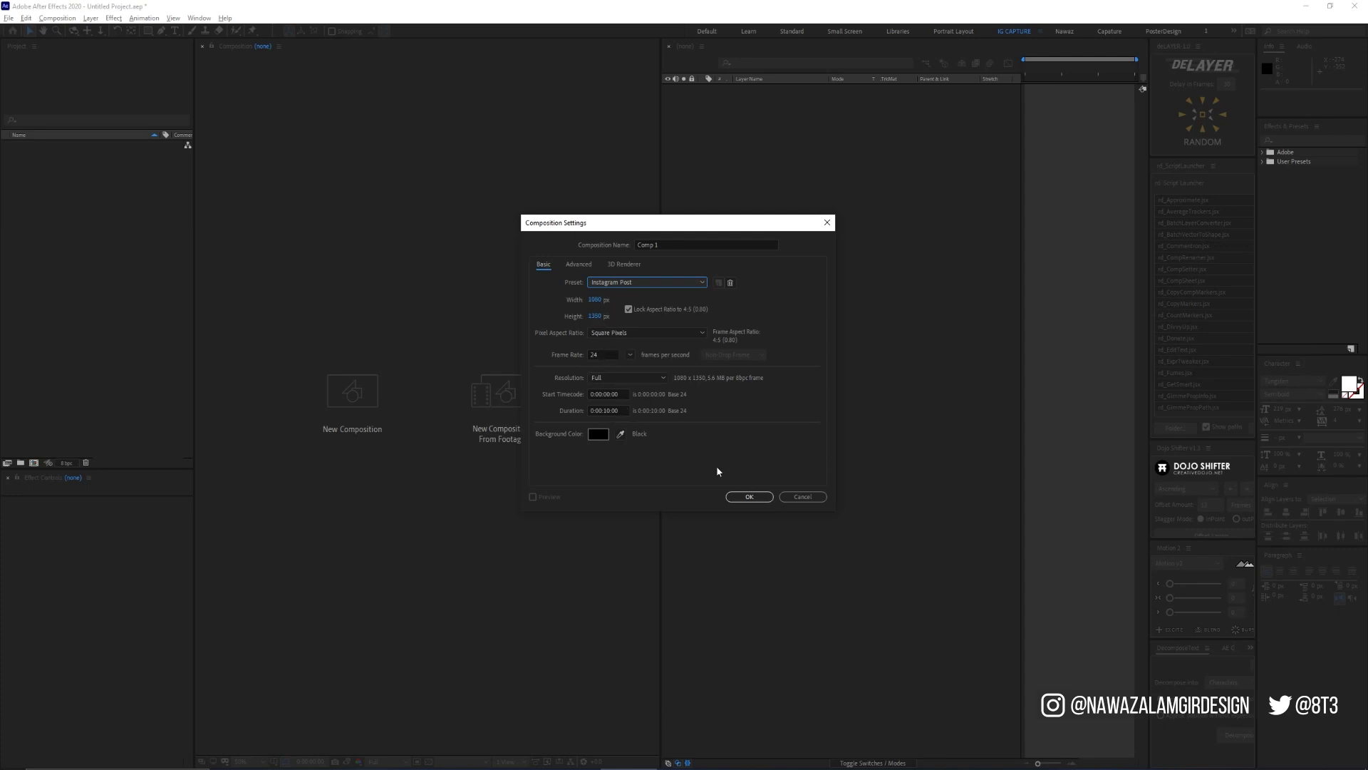
pyautogui.click(749, 496)
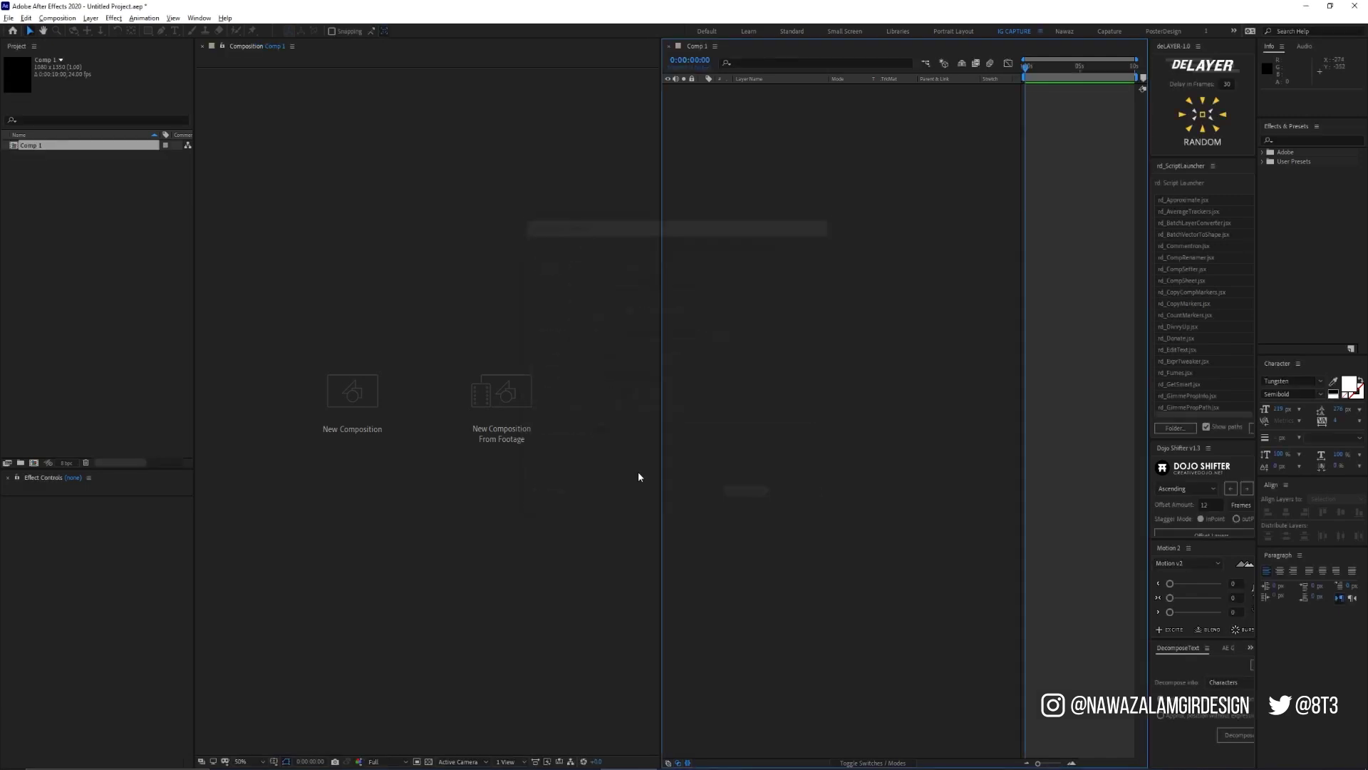
# Add a text layer reading "dynamic text" around the middle of the composition
pyautogui.click(175, 31)
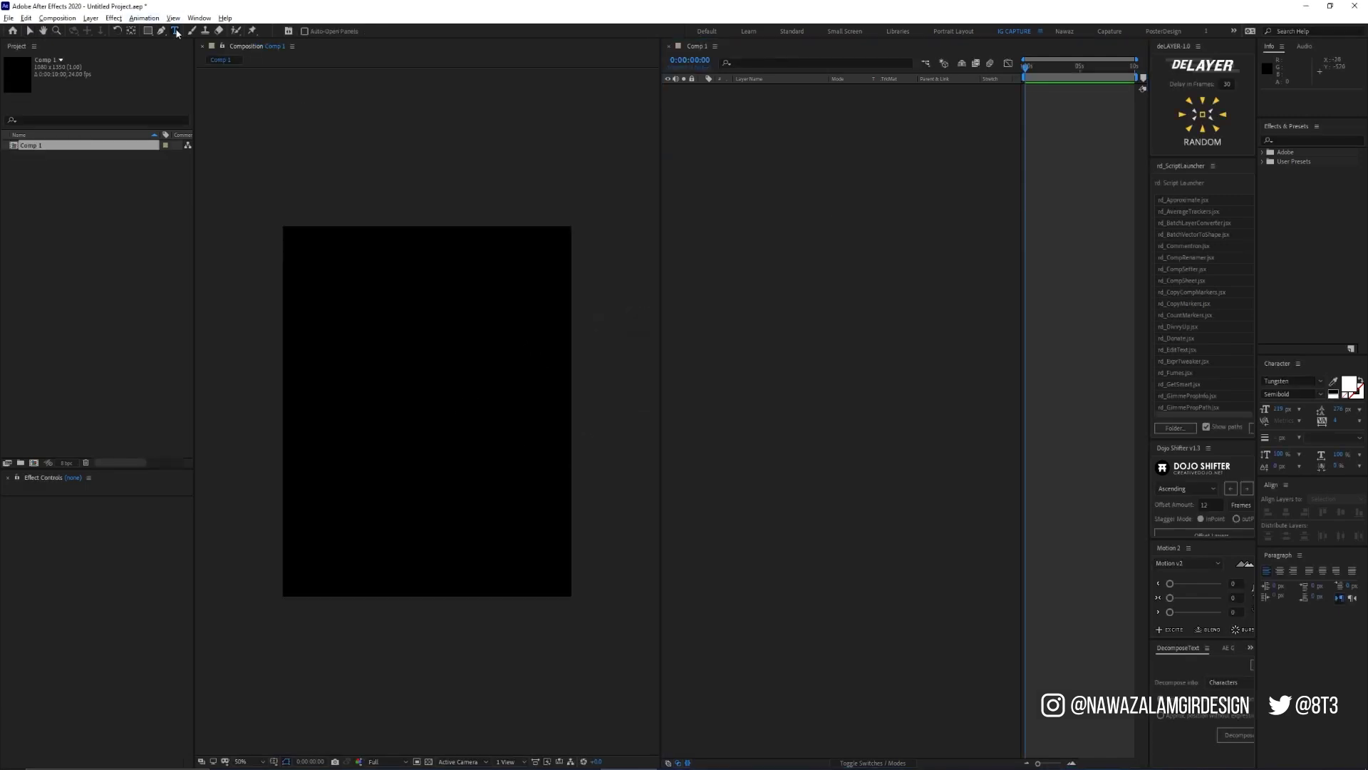
pyautogui.click(351, 420)
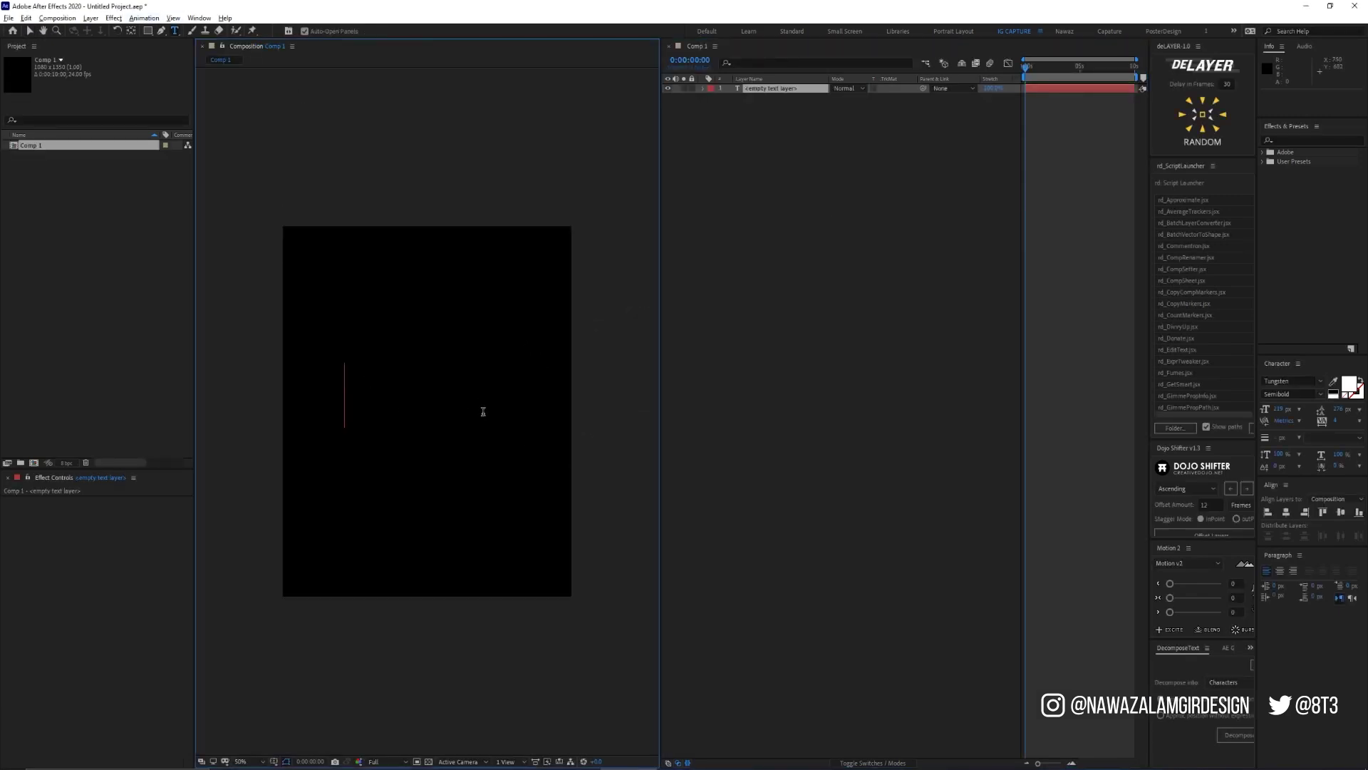
pyautogui.write('dyn')
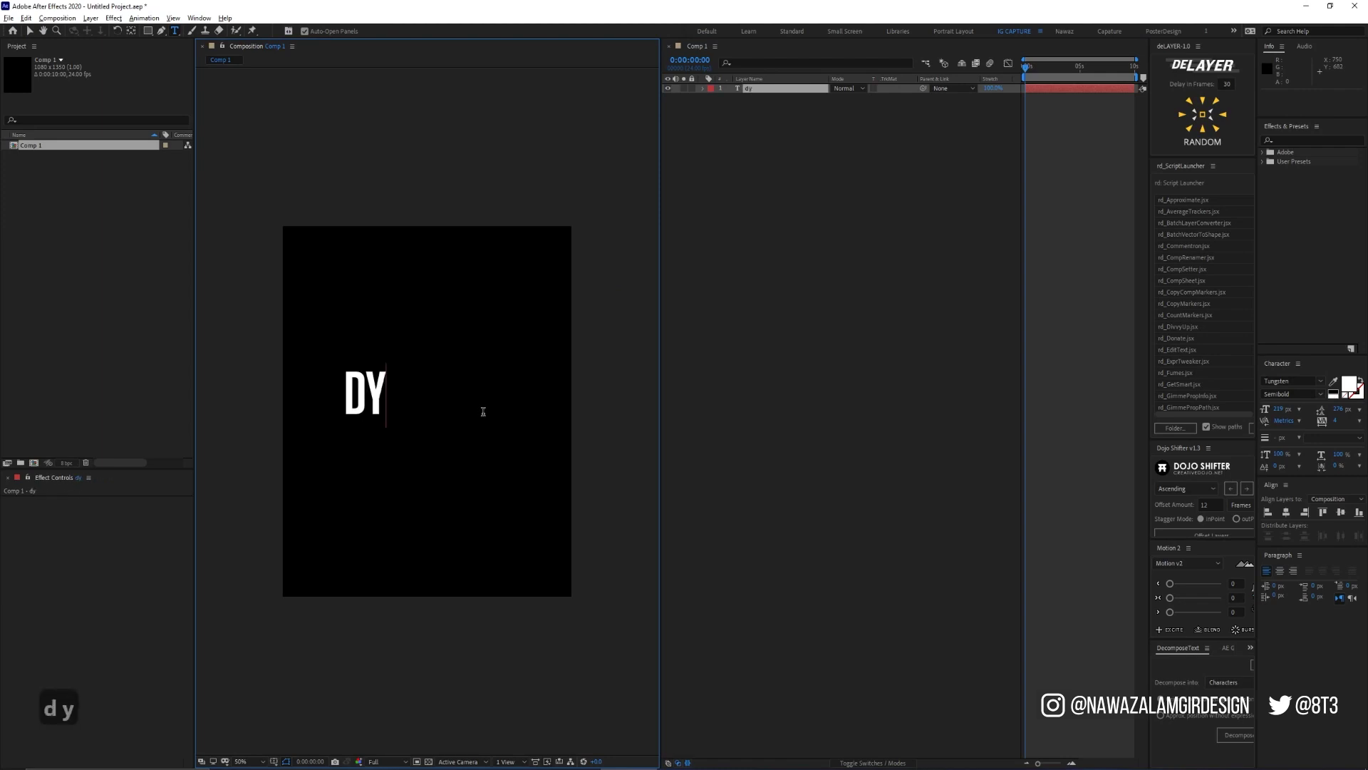
pyautogui.write('amic te')
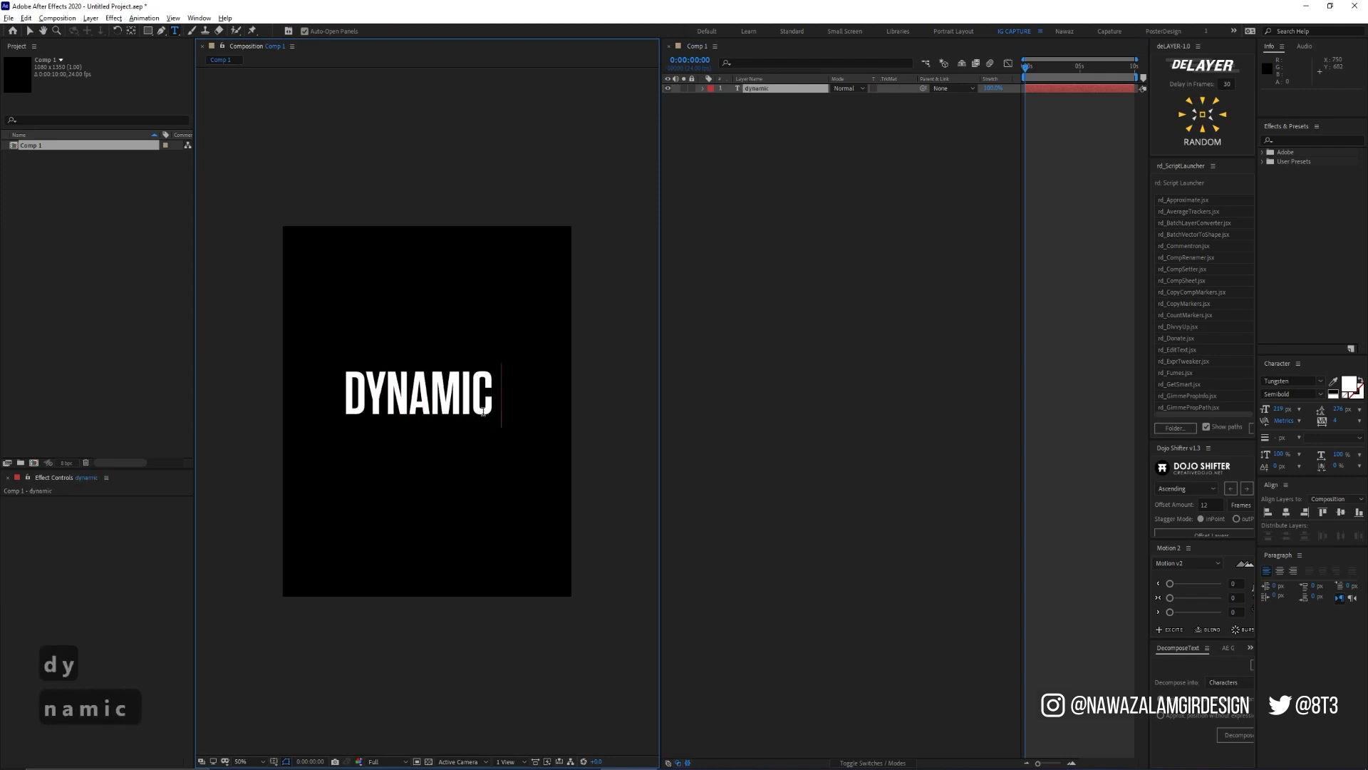
pyautogui.write('xt')
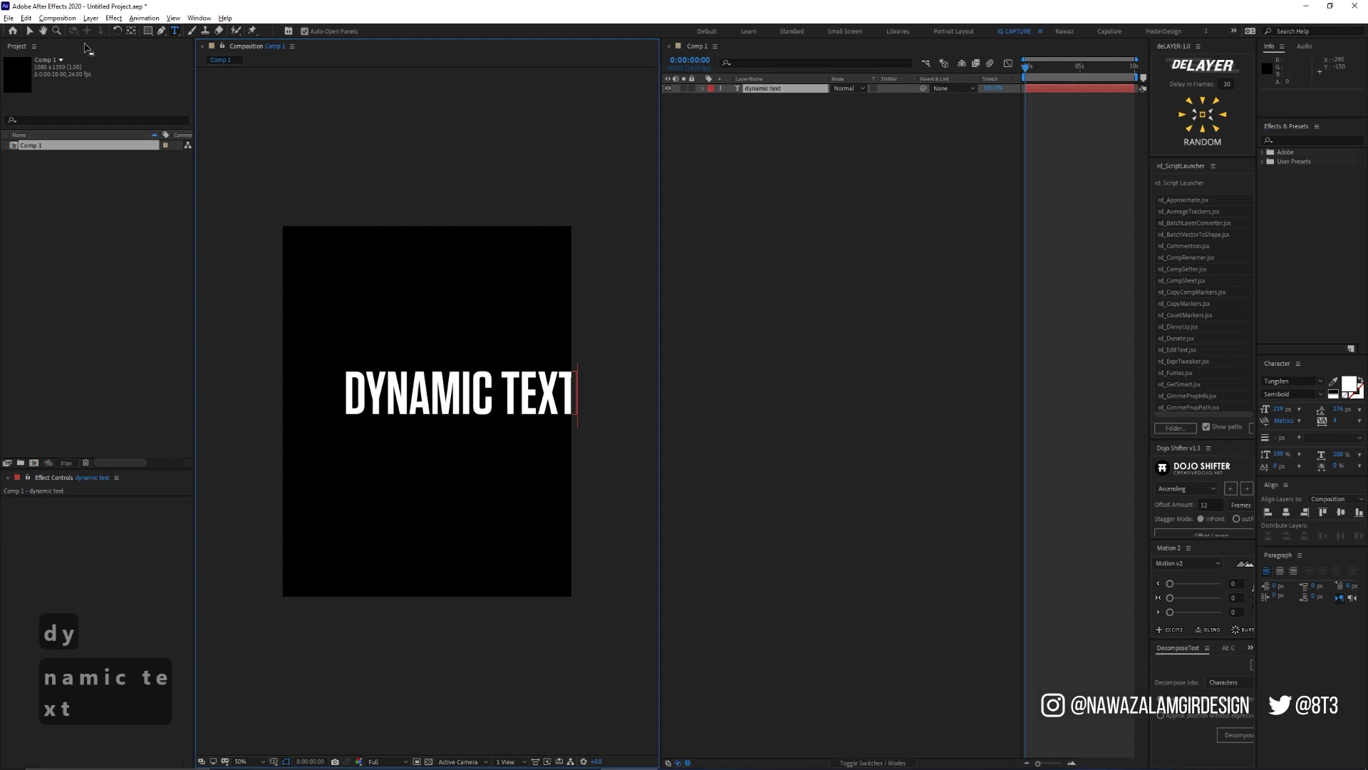
pyautogui.click(33, 31)
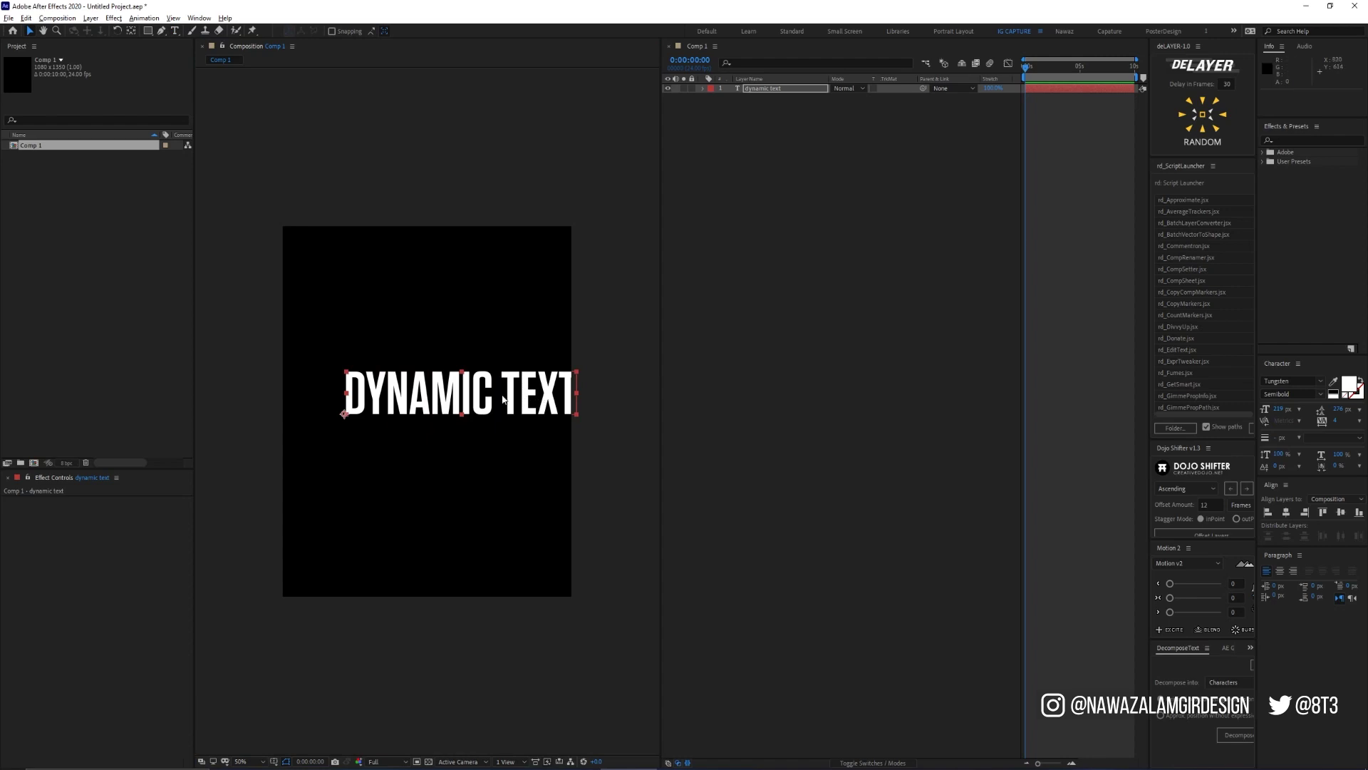
# Center the text layer's anchor point in its content and align the layer to the composition's horizontal and vertical center
pyautogui.hotkey('ctrl', 'alt', 'Home')
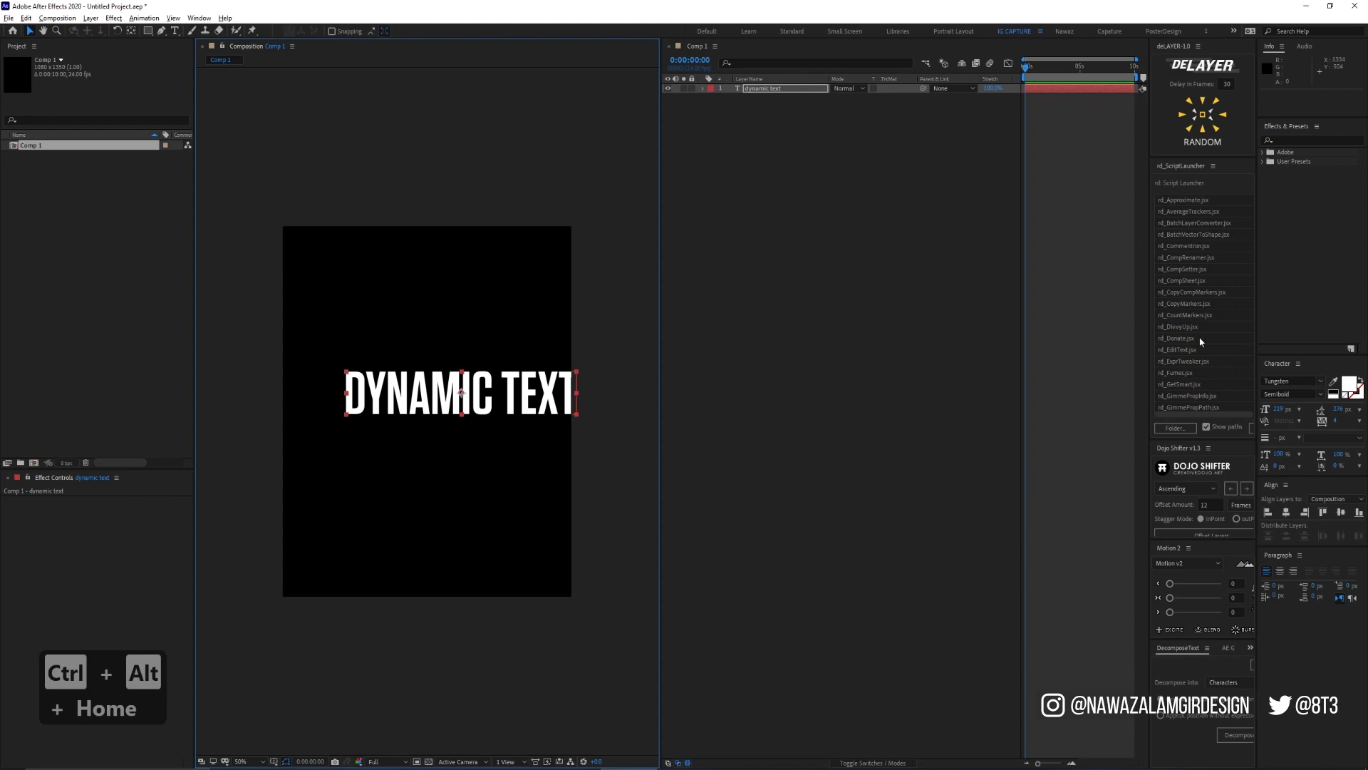
pyautogui.click(1286, 512)
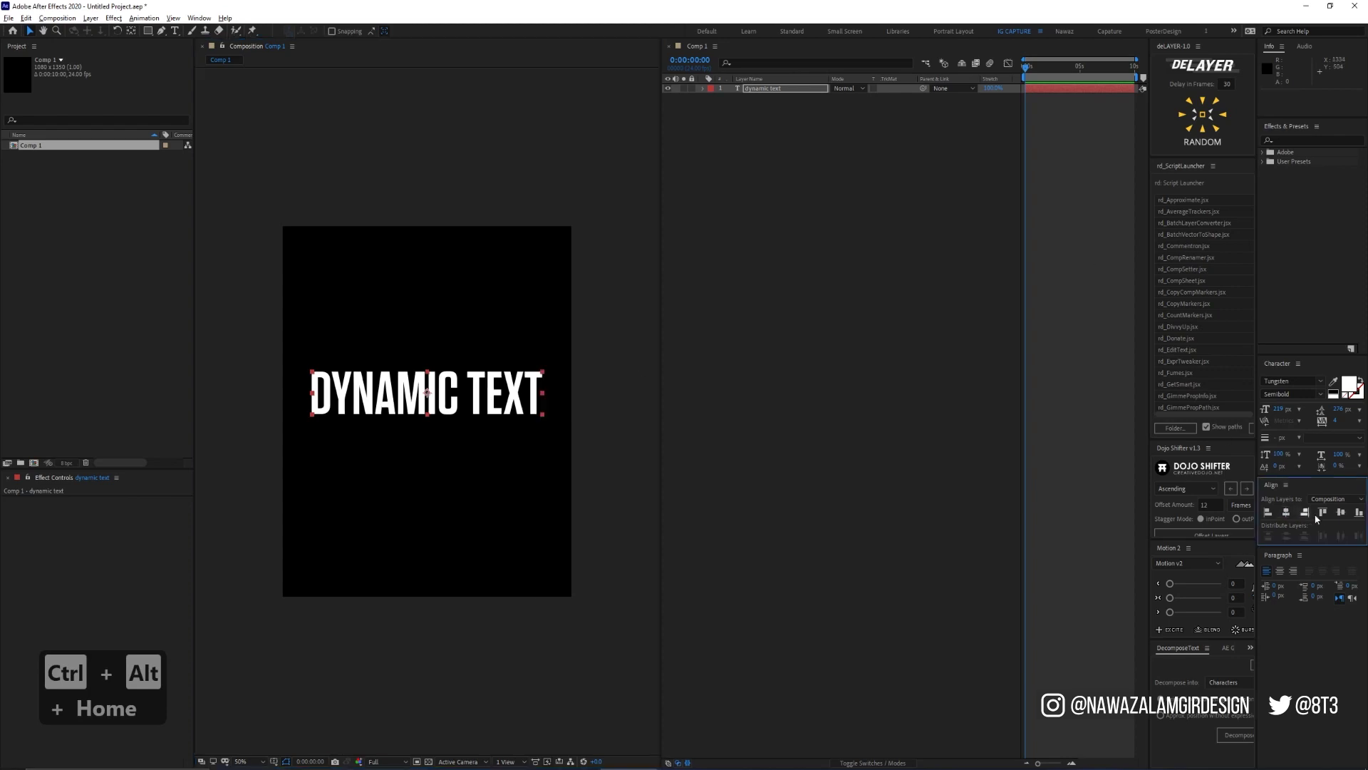
pyautogui.click(1339, 512)
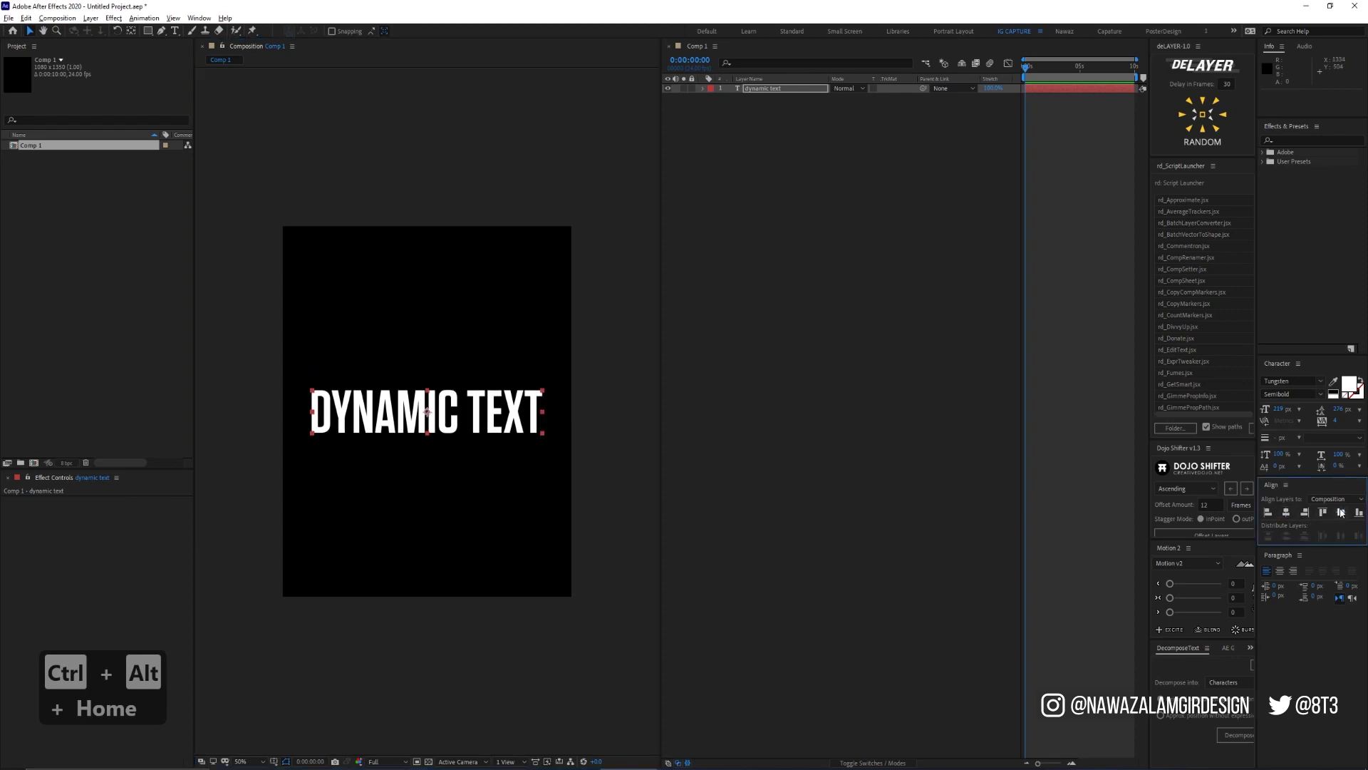
# Activate the Rectangle tool with no layer selected and set its fill color to bright red
pyautogui.click(242, 214)
pyautogui.click(149, 35)
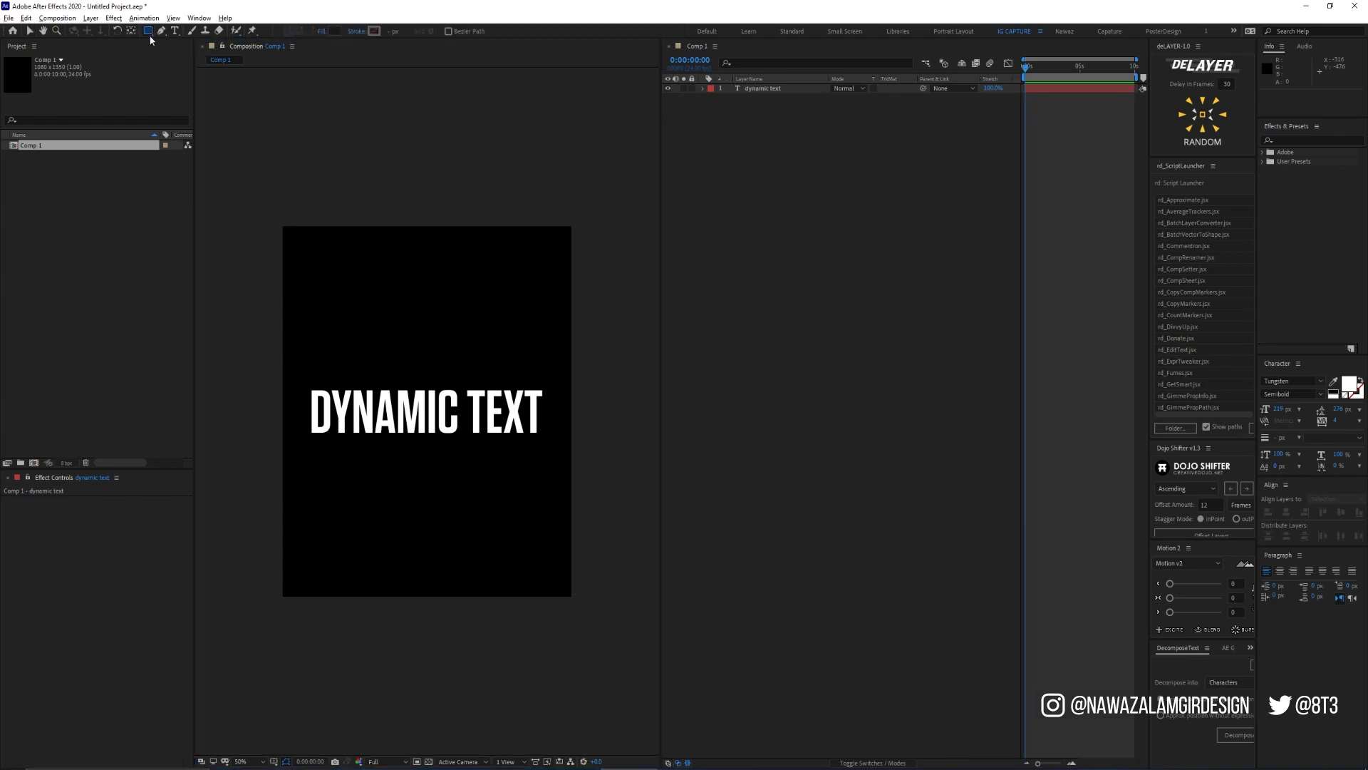
pyautogui.click(334, 33)
pyautogui.click(1052, 137)
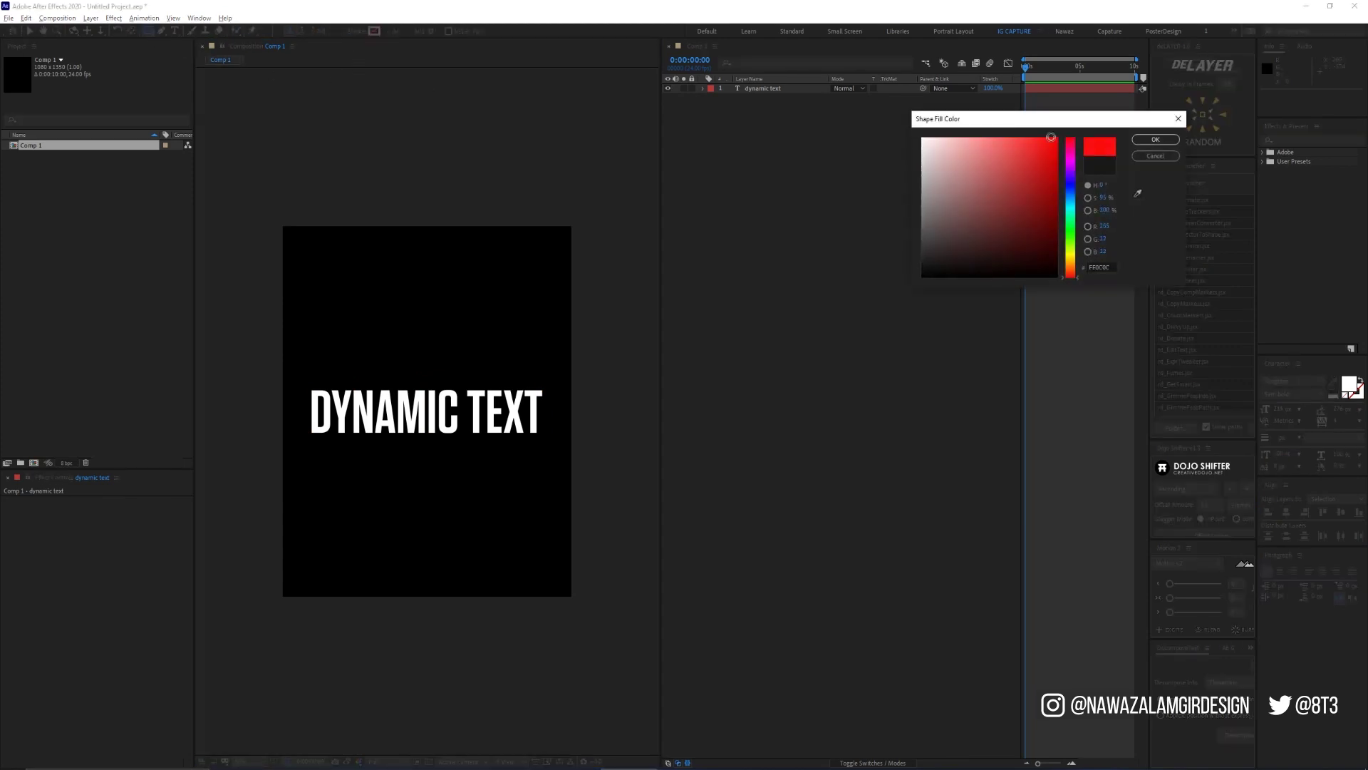
pyautogui.click(1150, 141)
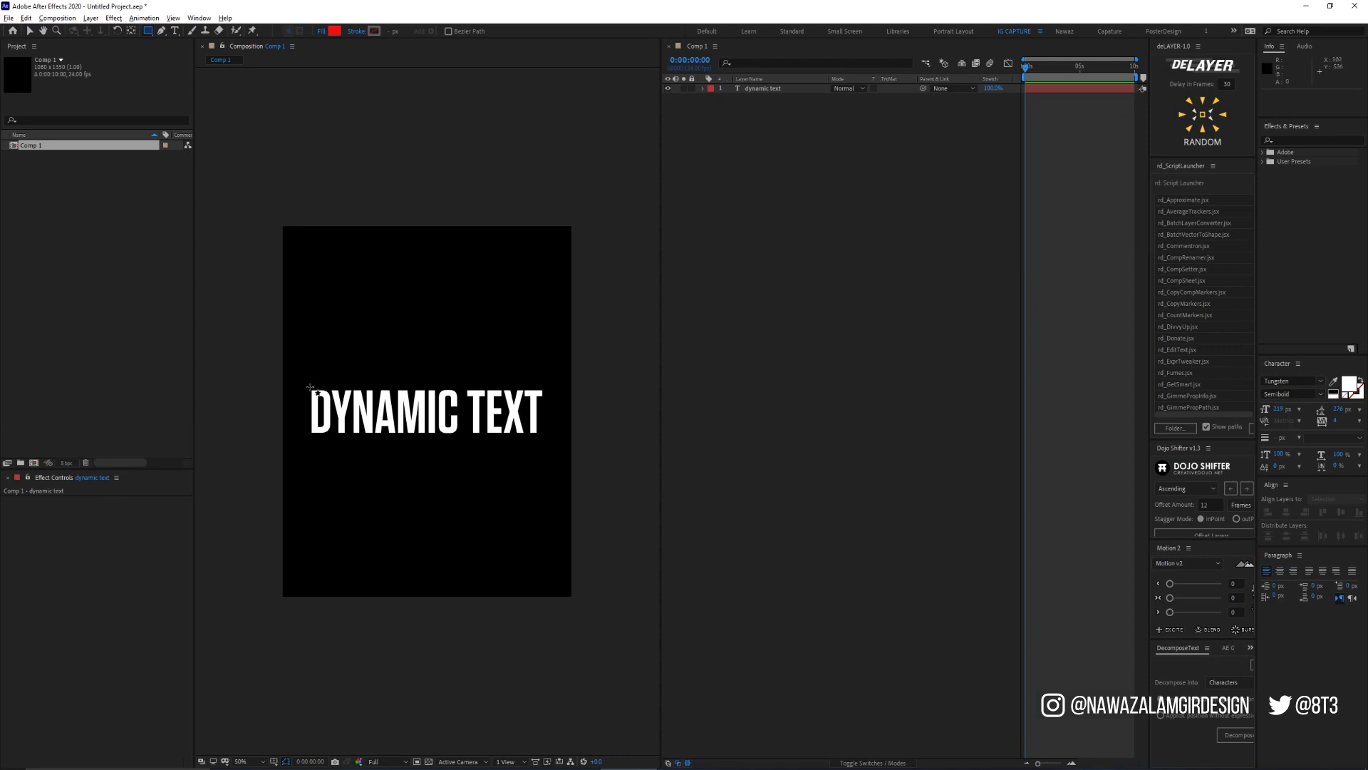
# Draw a red rectangle about 900 px wide that encloses the text, and place its shape layer below the text layer
pyautogui.scroll(2, 308, 384)
pyautogui.scroll(-2, 361, 335)
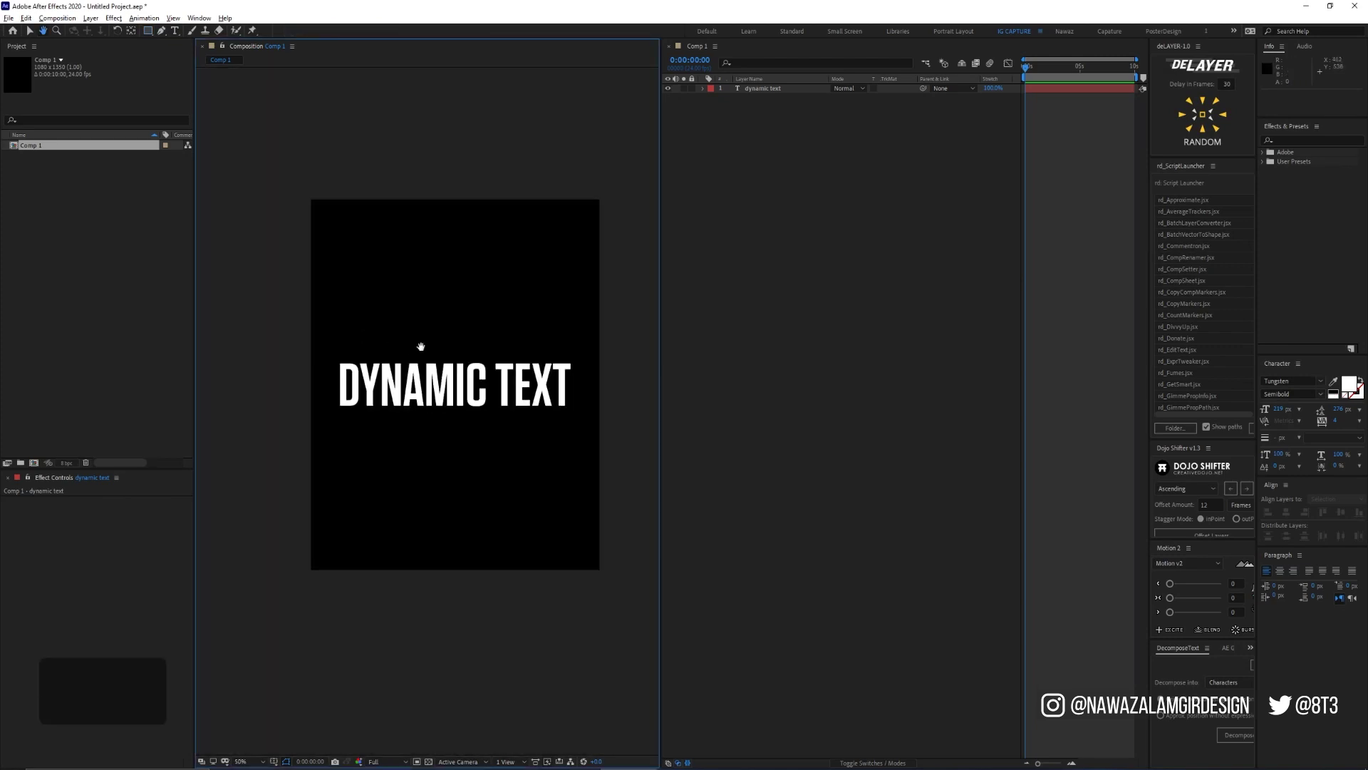
pyautogui.moveTo(331, 355); pyautogui.dragTo(571, 406)
pyautogui.click(731, 220)
pyautogui.moveTo(774, 89); pyautogui.dragTo(772, 141)
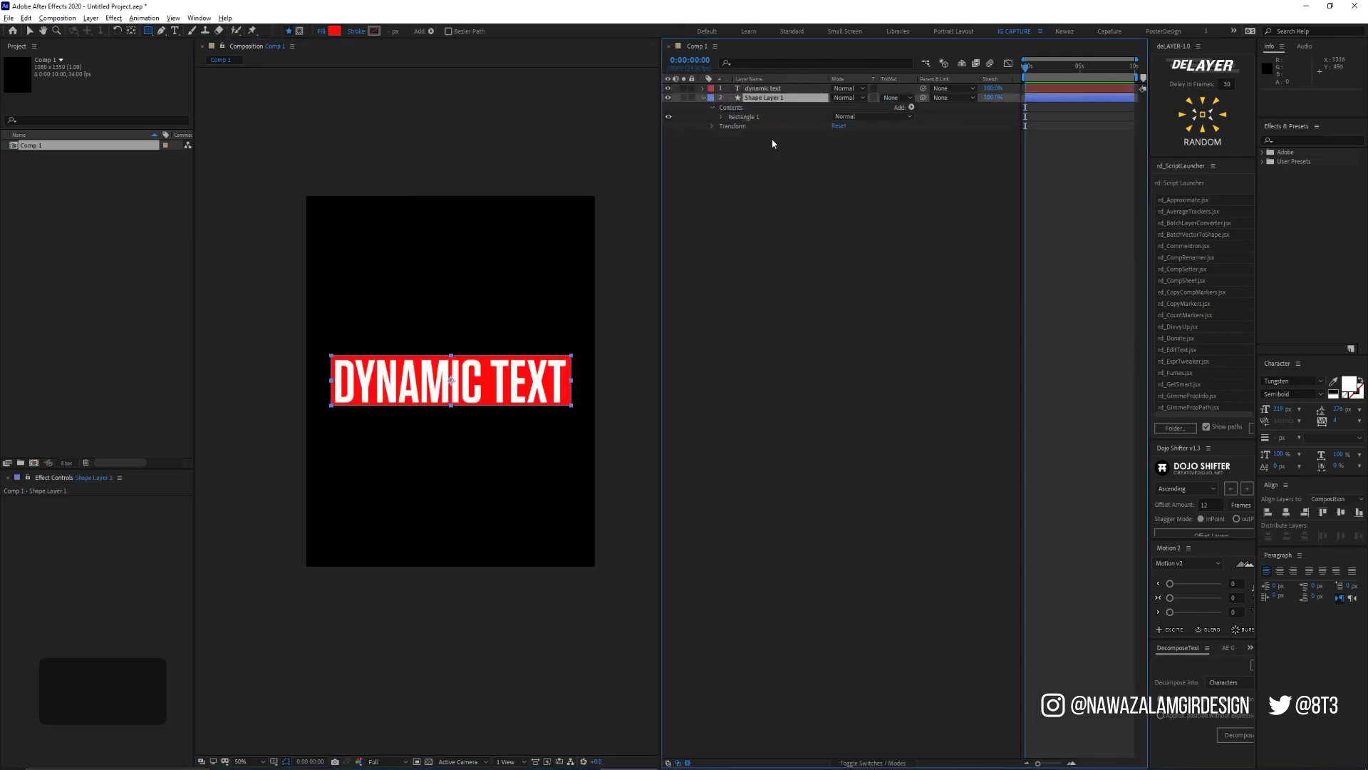
pyautogui.click(773, 143)
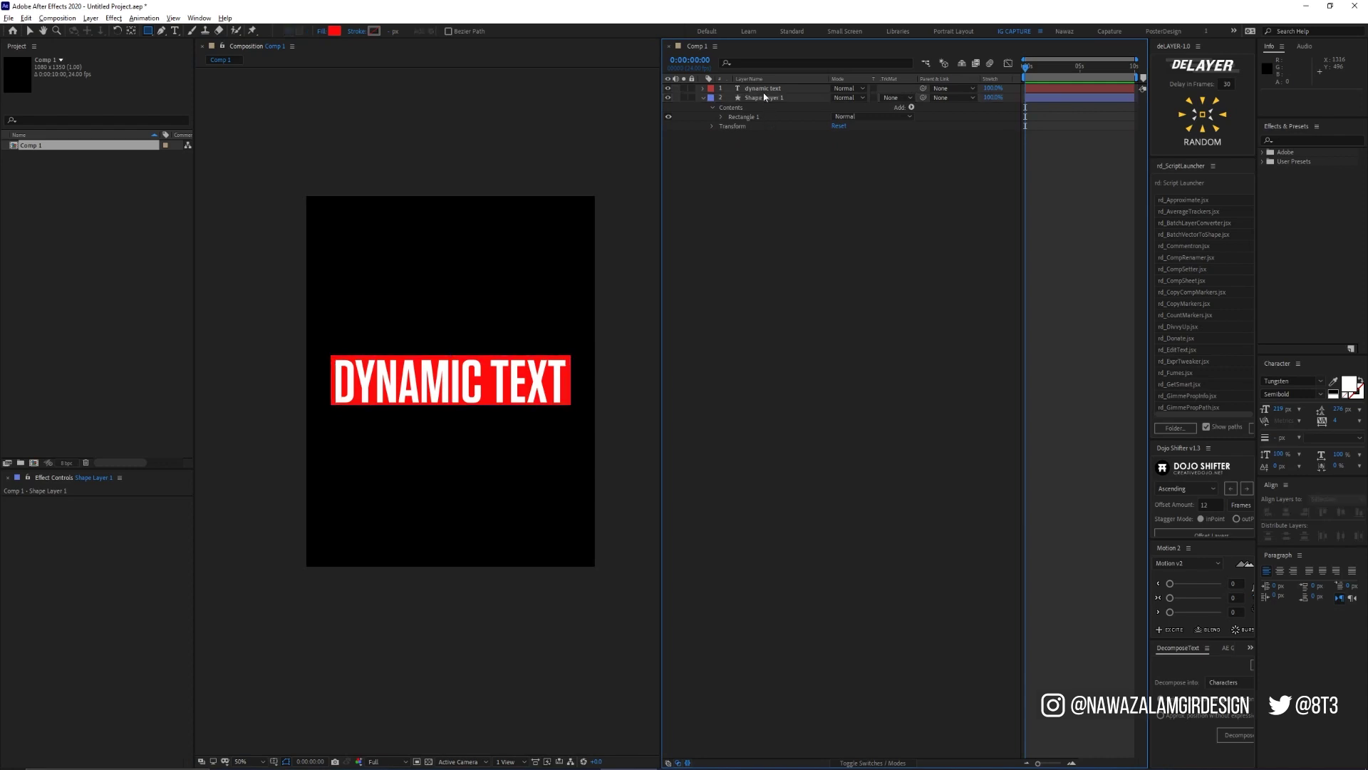
# Rename the text layer to "text"
pyautogui.click(766, 89)
pyautogui.press('Return')
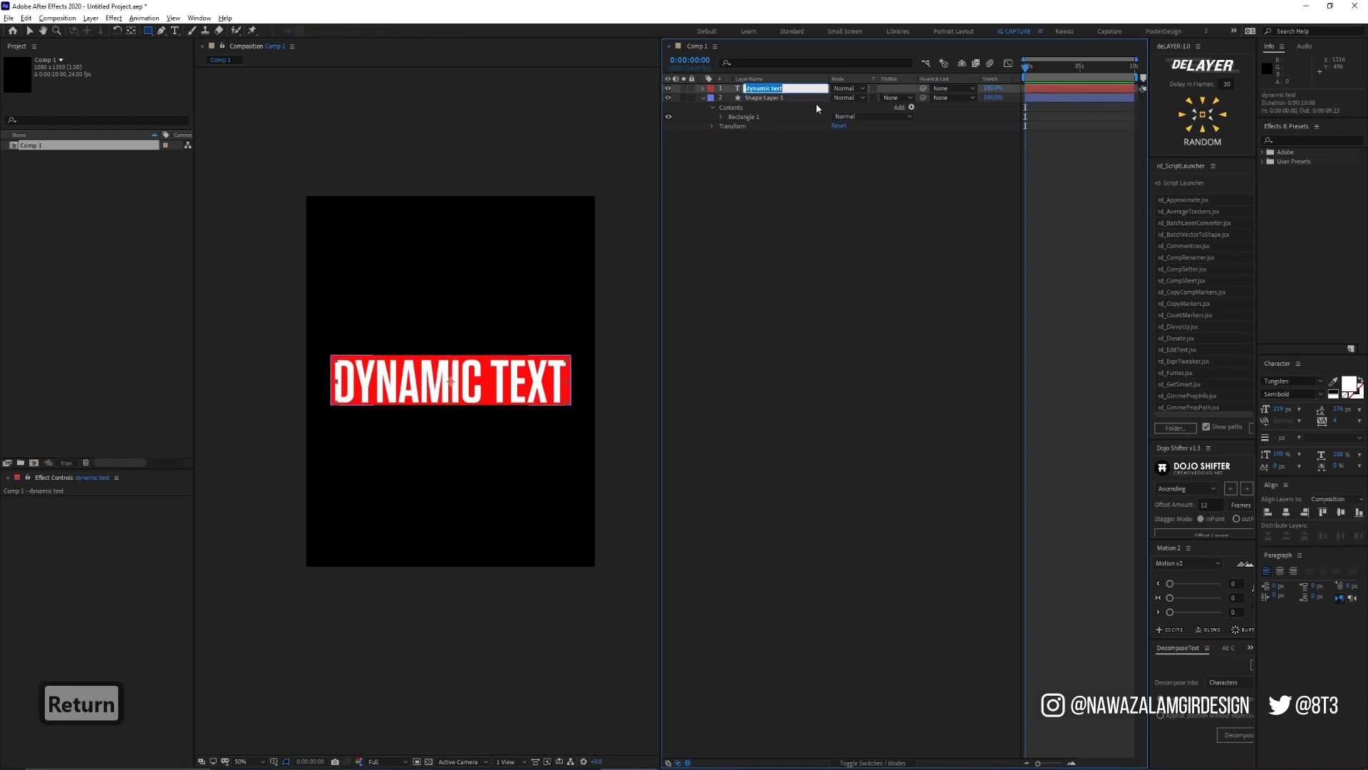
pyautogui.write('text')
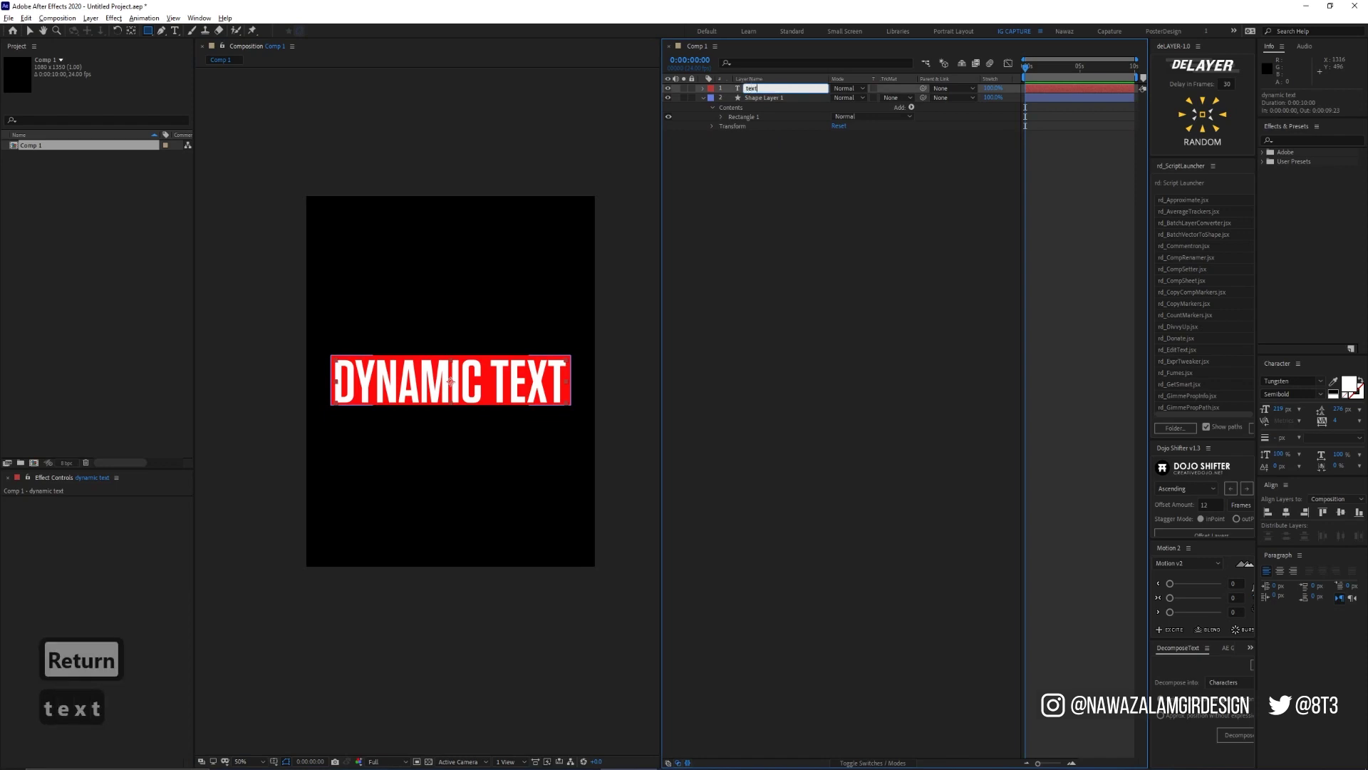
pyautogui.click(784, 146)
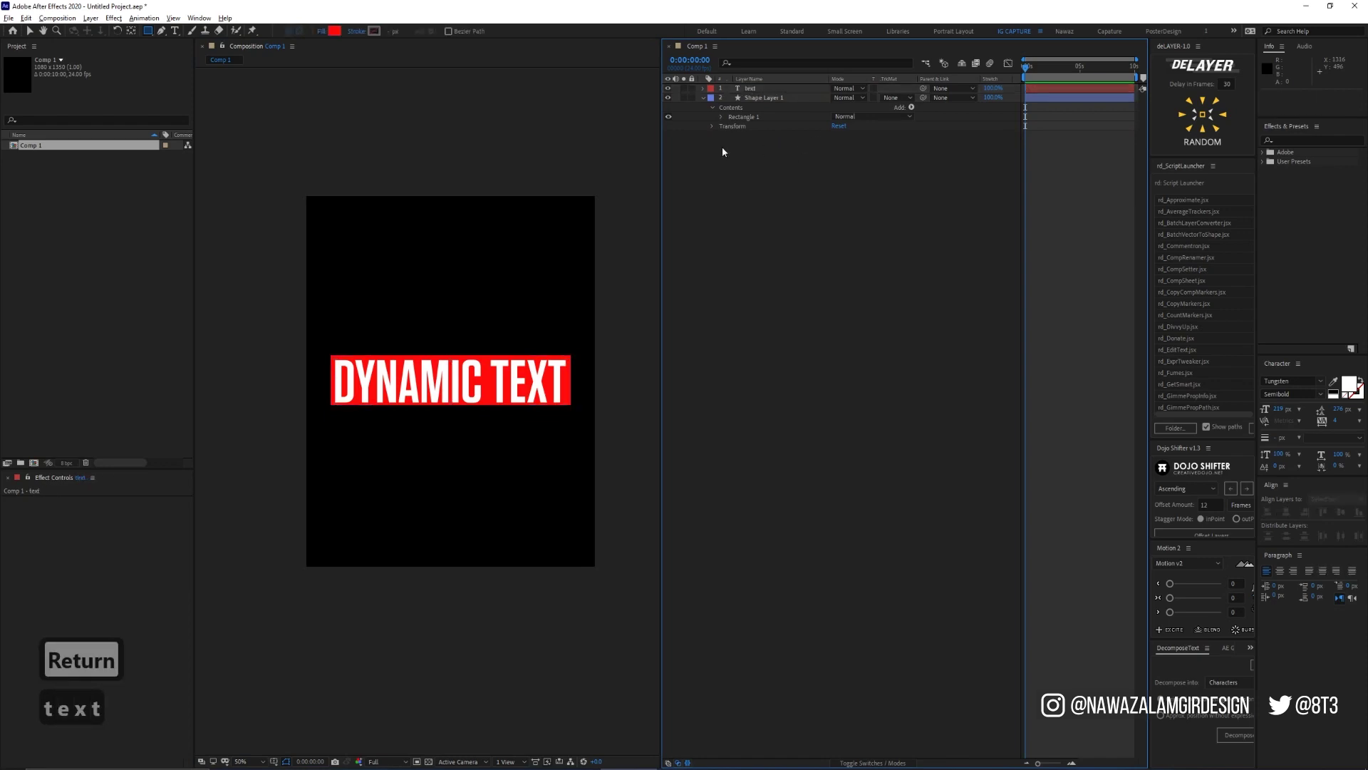
# Select the red rectangle's shape layer and expand Rectangle 1 down to the properties of Rectangle Path 1
pyautogui.click(751, 95)
pyautogui.click(721, 117)
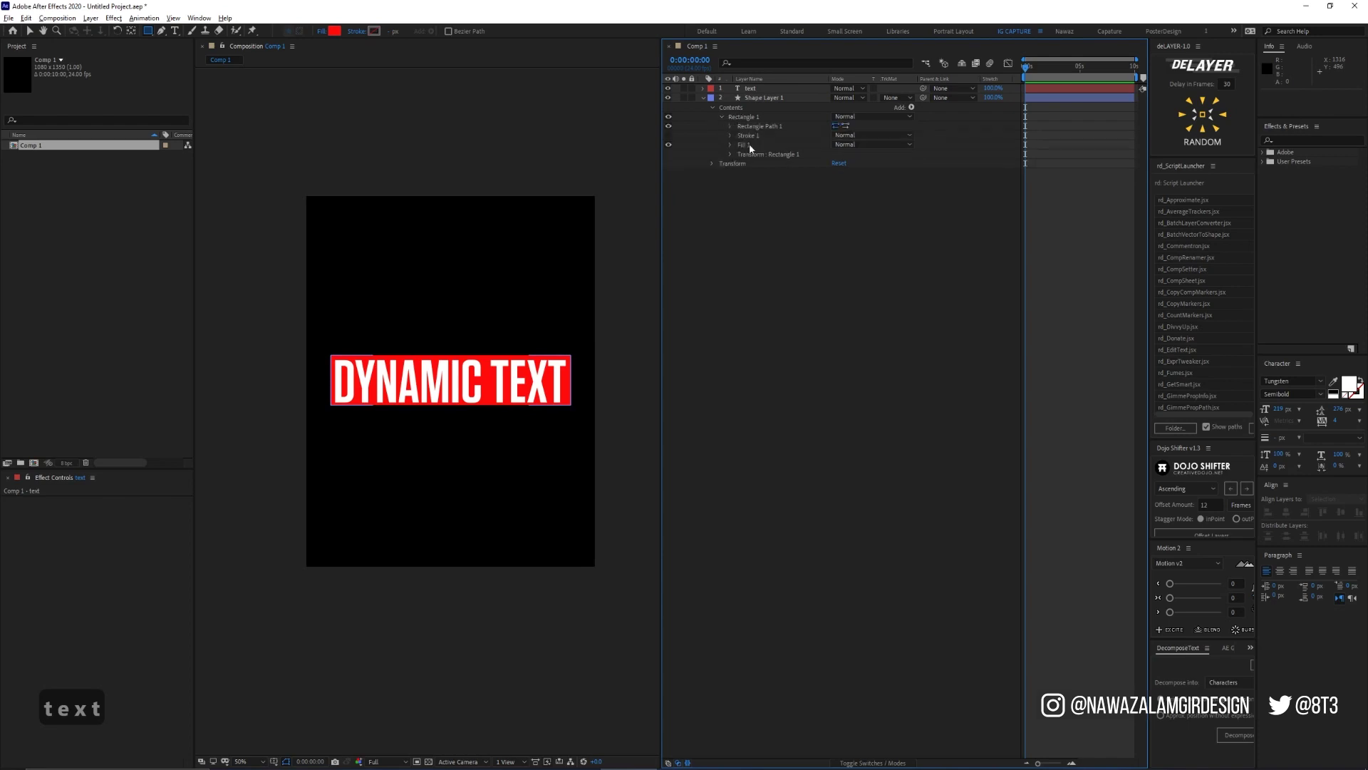
pyautogui.press('v')
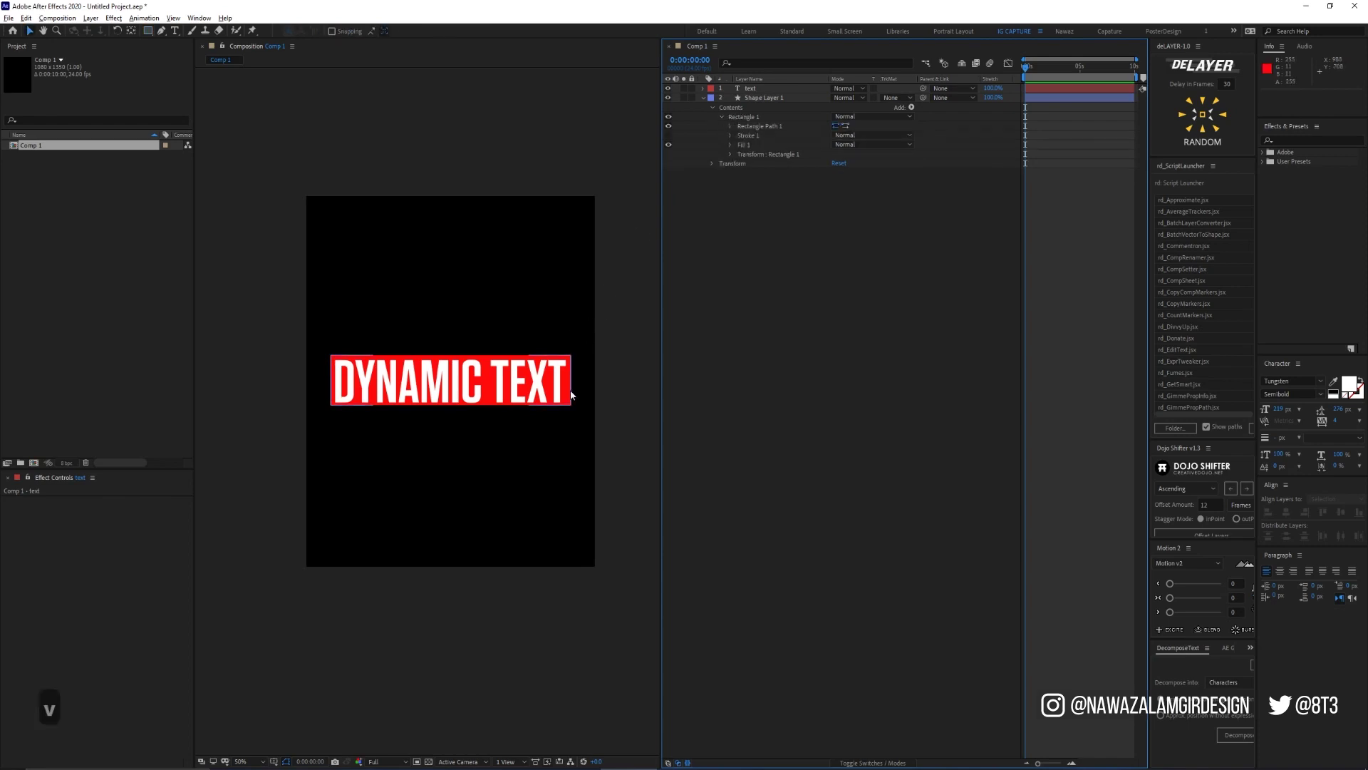
pyautogui.click(569, 388)
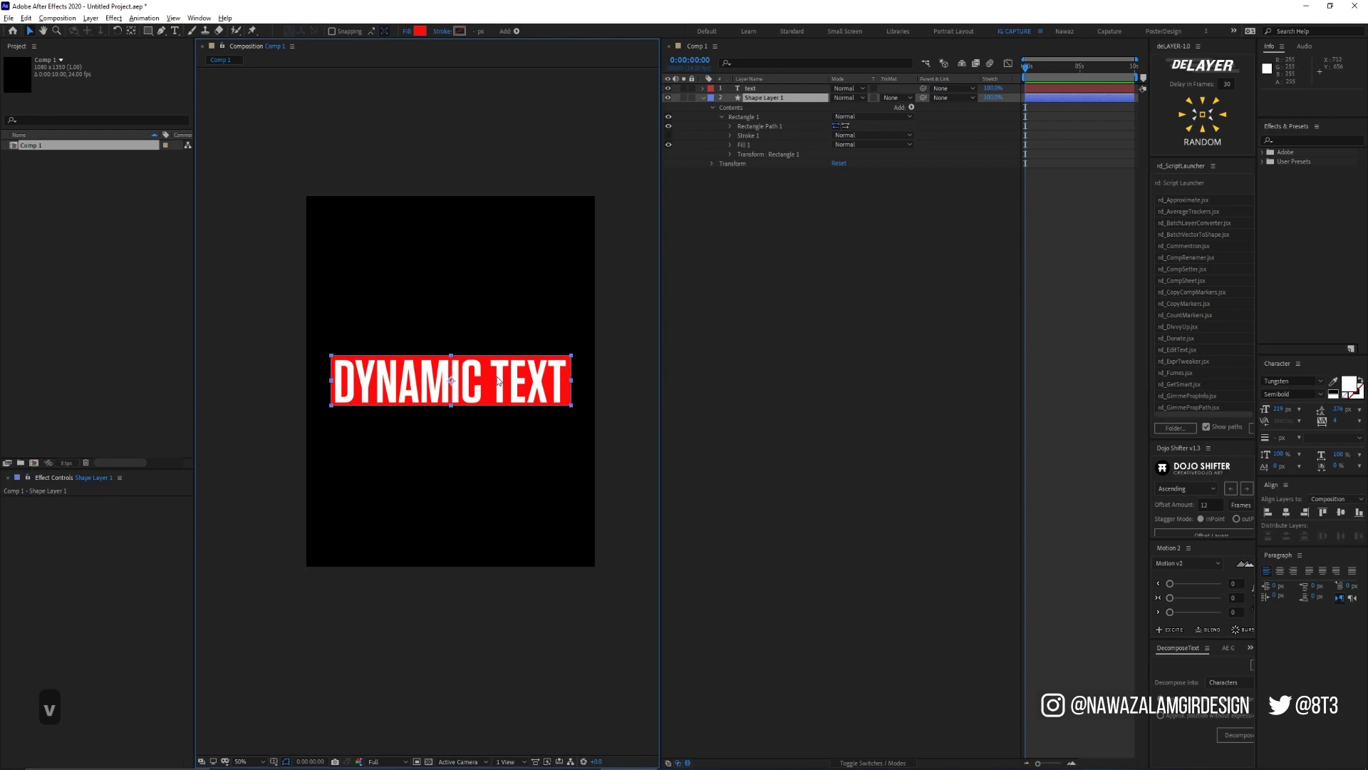
pyautogui.click(729, 127)
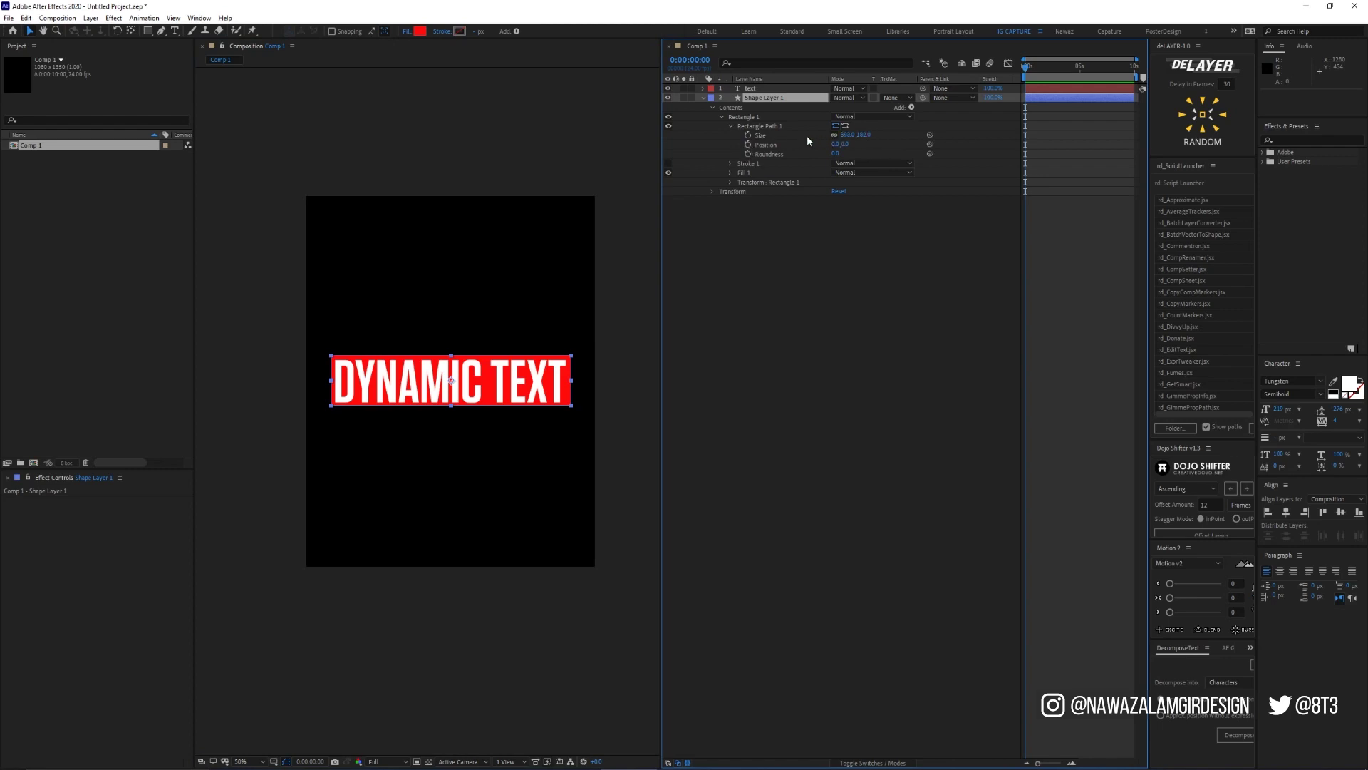
# Enable an expression on the Size property of Rectangle Path 1
pyautogui.keyDown('alt'); pyautogui.click(749, 134); pyautogui.keyUp('alt')
pyautogui.click(1031, 116)
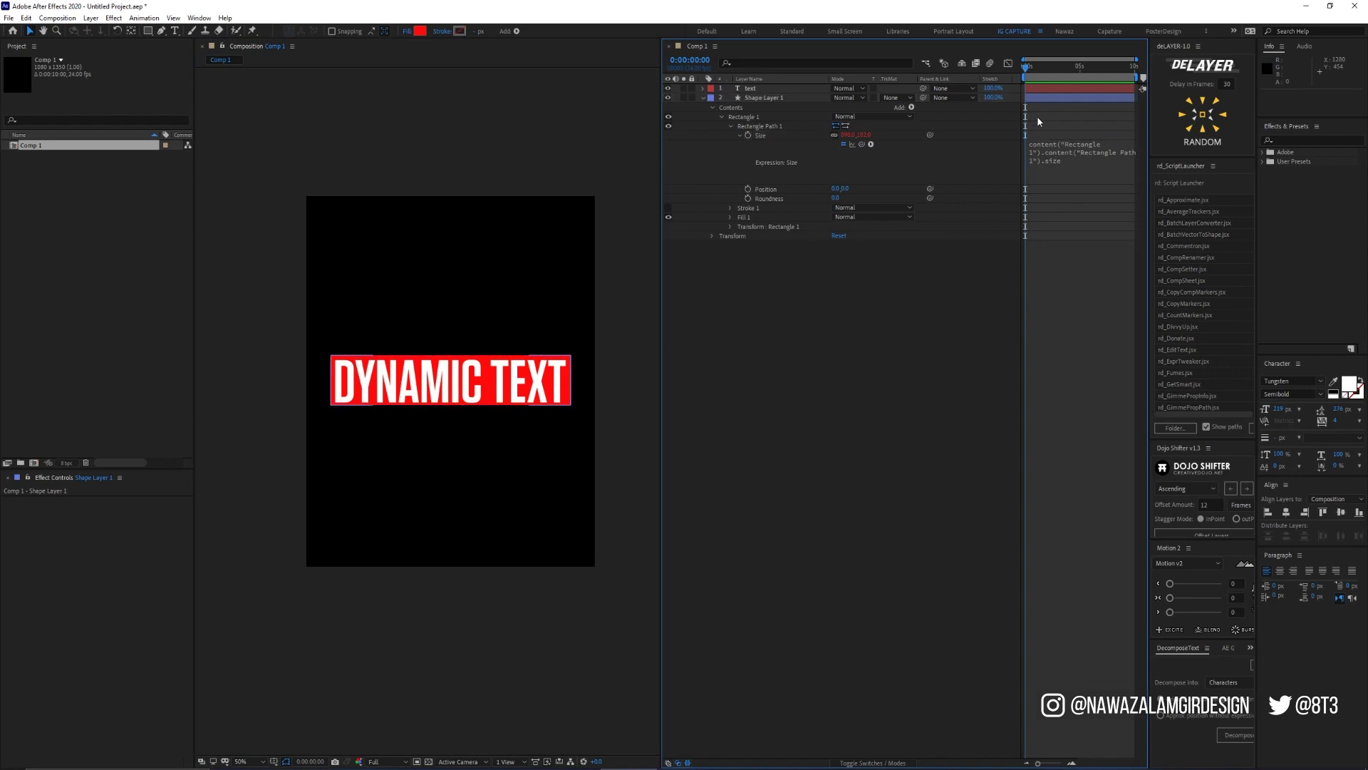
# Widen the timeline and hide its Stretch, Parent & Link and Mode columns to make room for the expression
pyautogui.moveTo(662, 109); pyautogui.dragTo(523, 109)
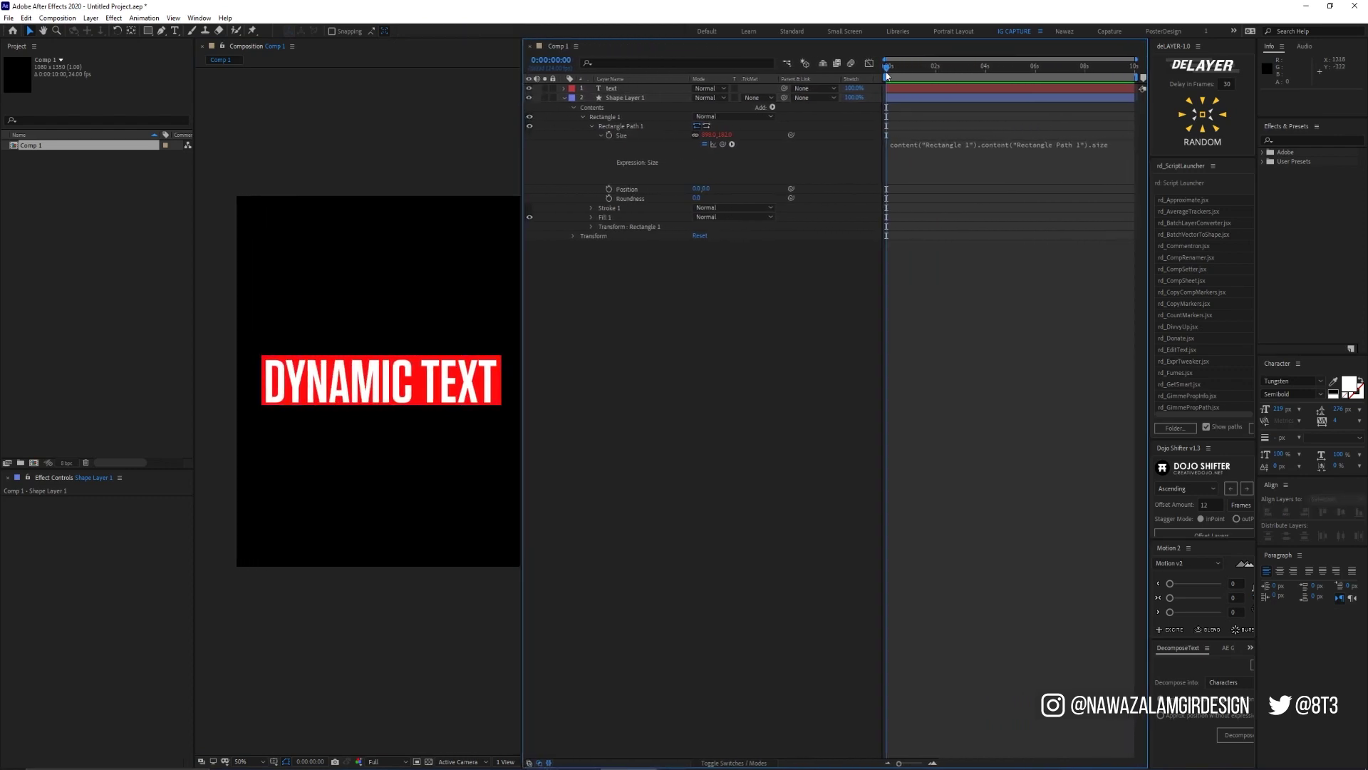
pyautogui.rightClick(848, 80)
pyautogui.click(862, 84)
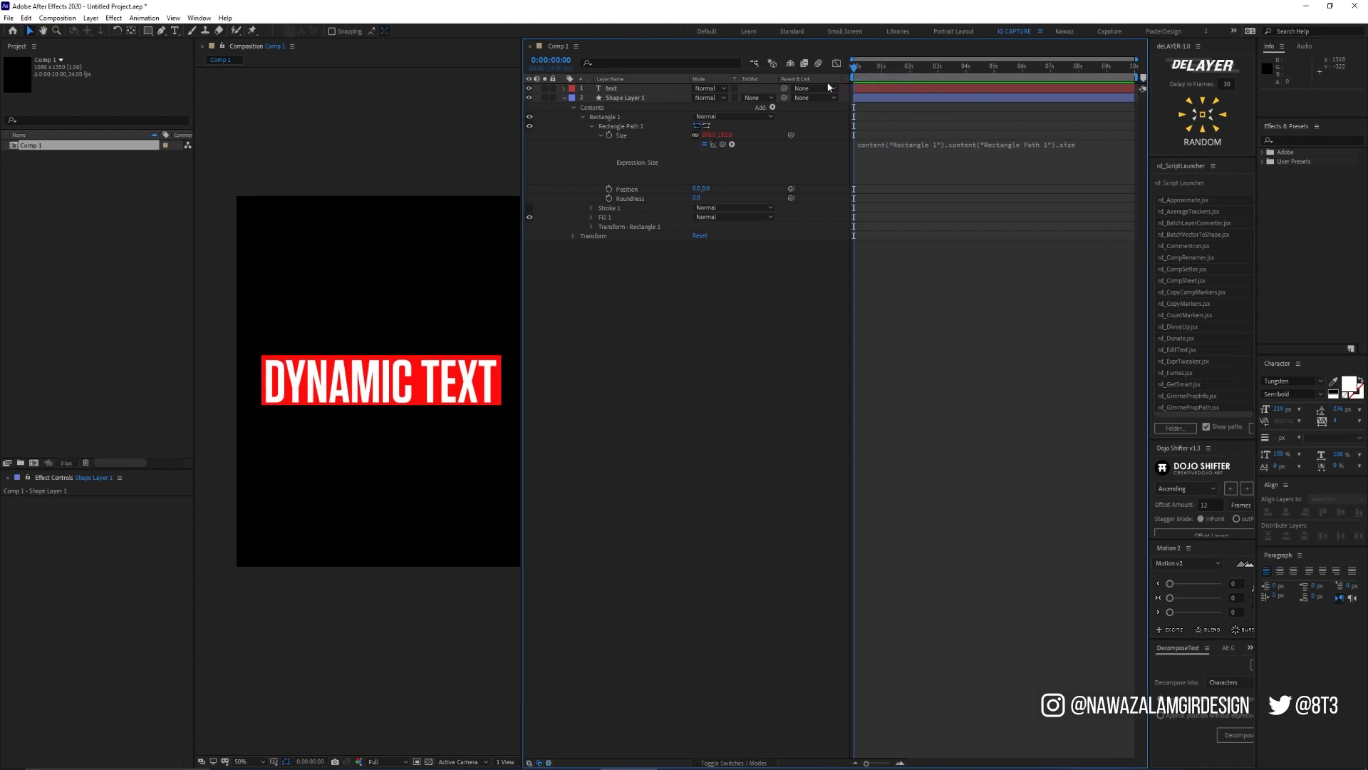
pyautogui.rightClick(820, 82)
pyautogui.click(825, 86)
pyautogui.rightClick(764, 81)
pyautogui.click(791, 85)
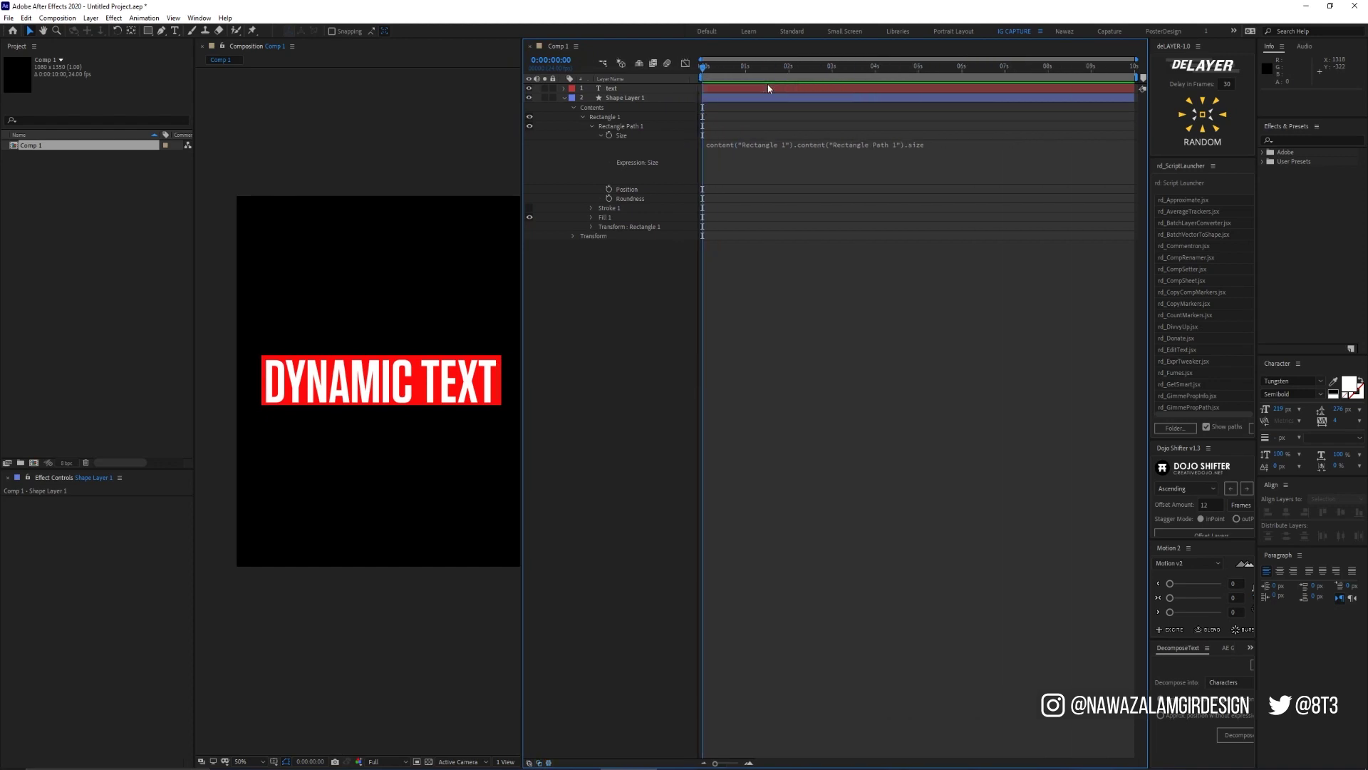
# Enlarge the Size expression field, clear its default text and commit it empty to remove the expression
pyautogui.click(766, 155)
pyautogui.moveTo(858, 165); pyautogui.dragTo(865, 208)
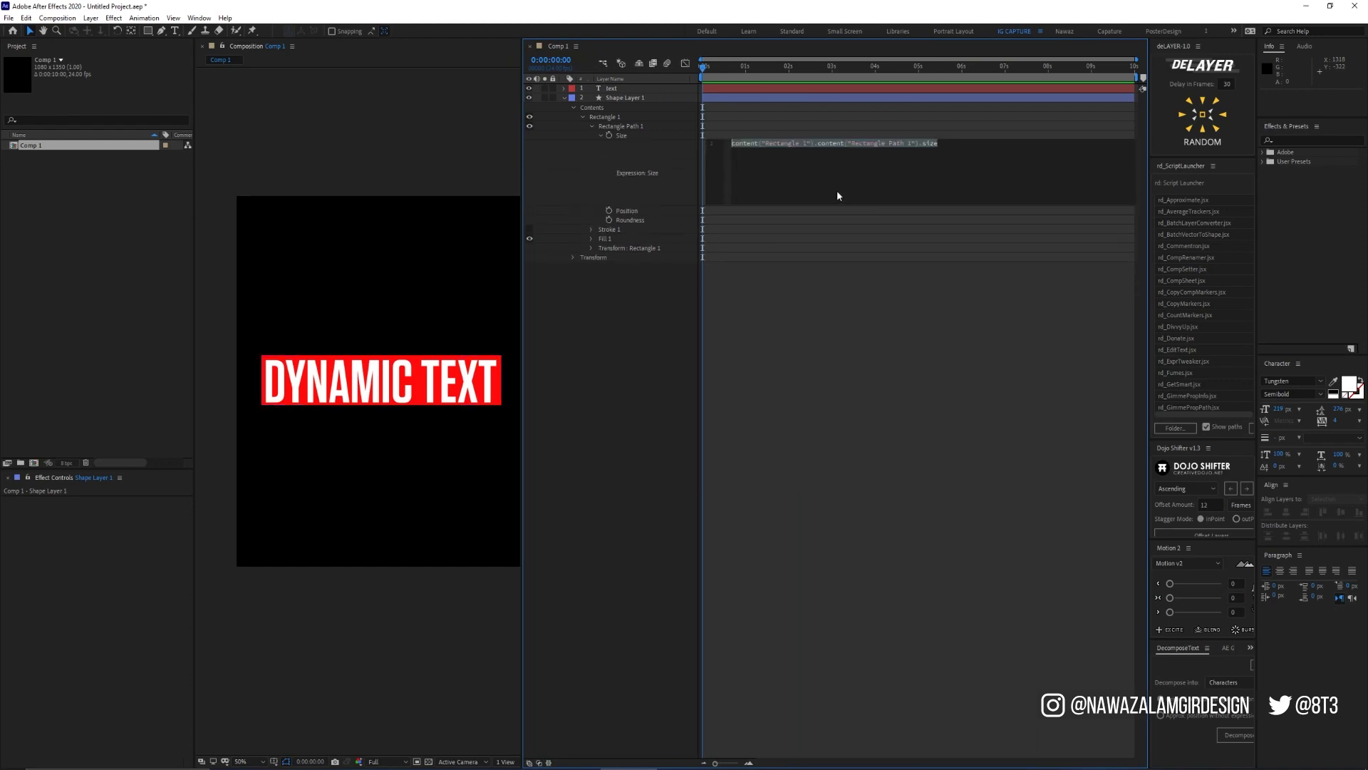
pyautogui.write('t')
pyautogui.press('BackSpace')
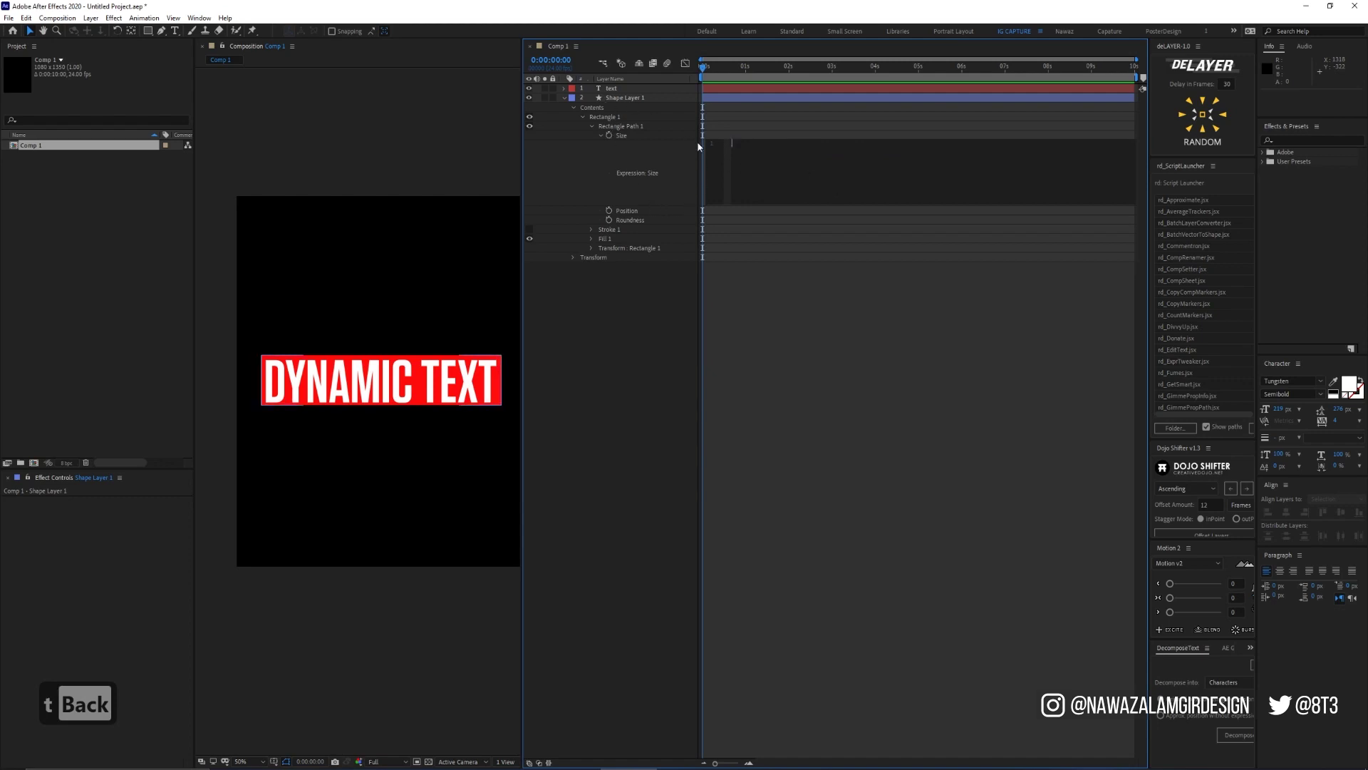
pyautogui.click(734, 136)
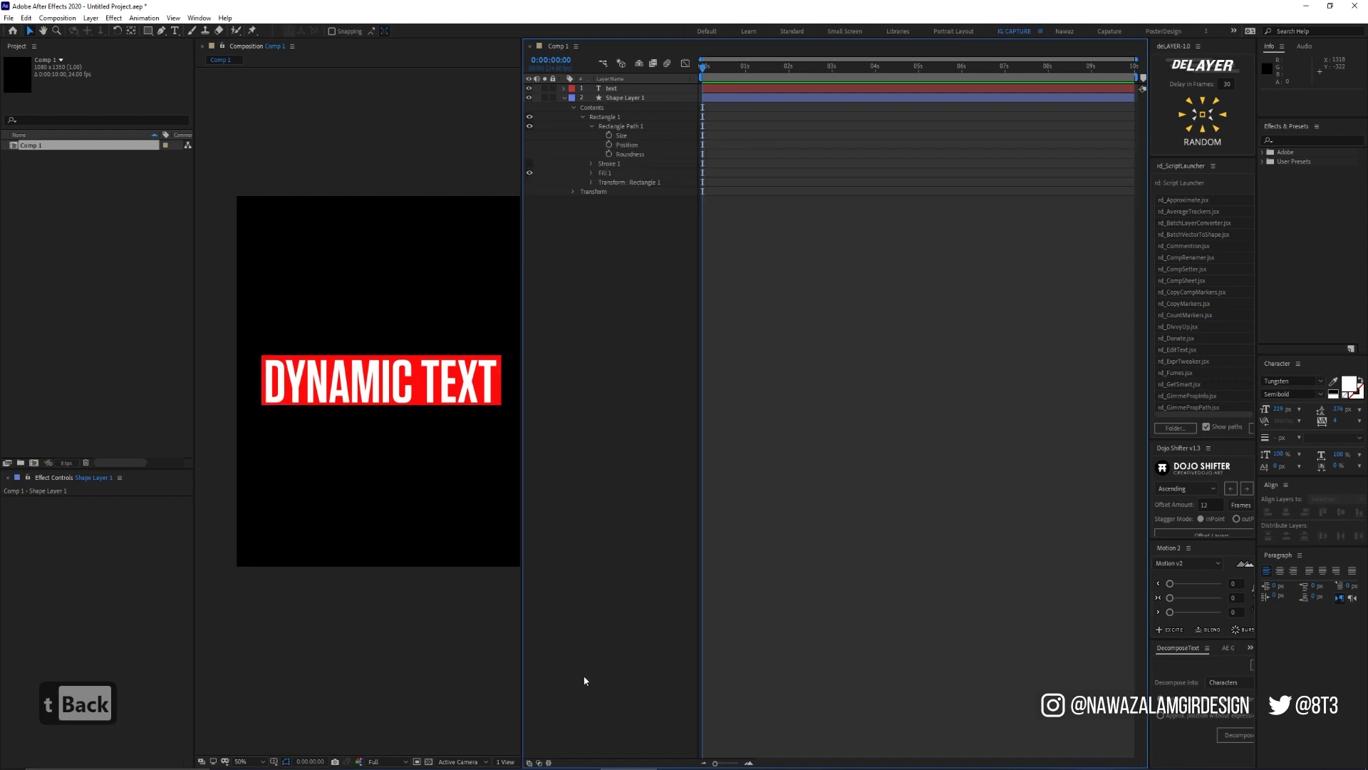
# Show the layer switches column in the timeline
pyautogui.click(535, 762)
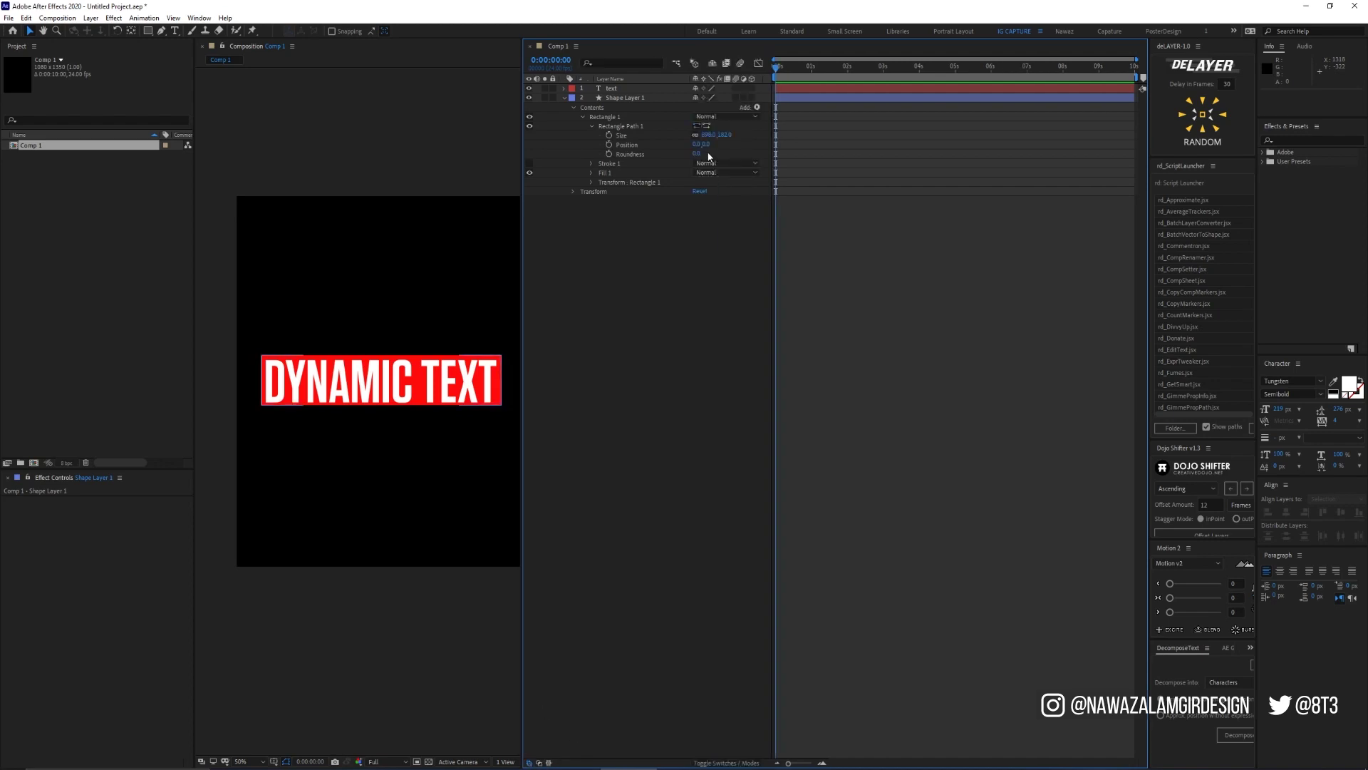
# Add an expression to Rectangle Path 1's Size that defines x=thisComp.layer("text").sourceRectAtTime().width;
pyautogui.keyDown('alt'); pyautogui.click(609, 135); pyautogui.keyUp('alt')
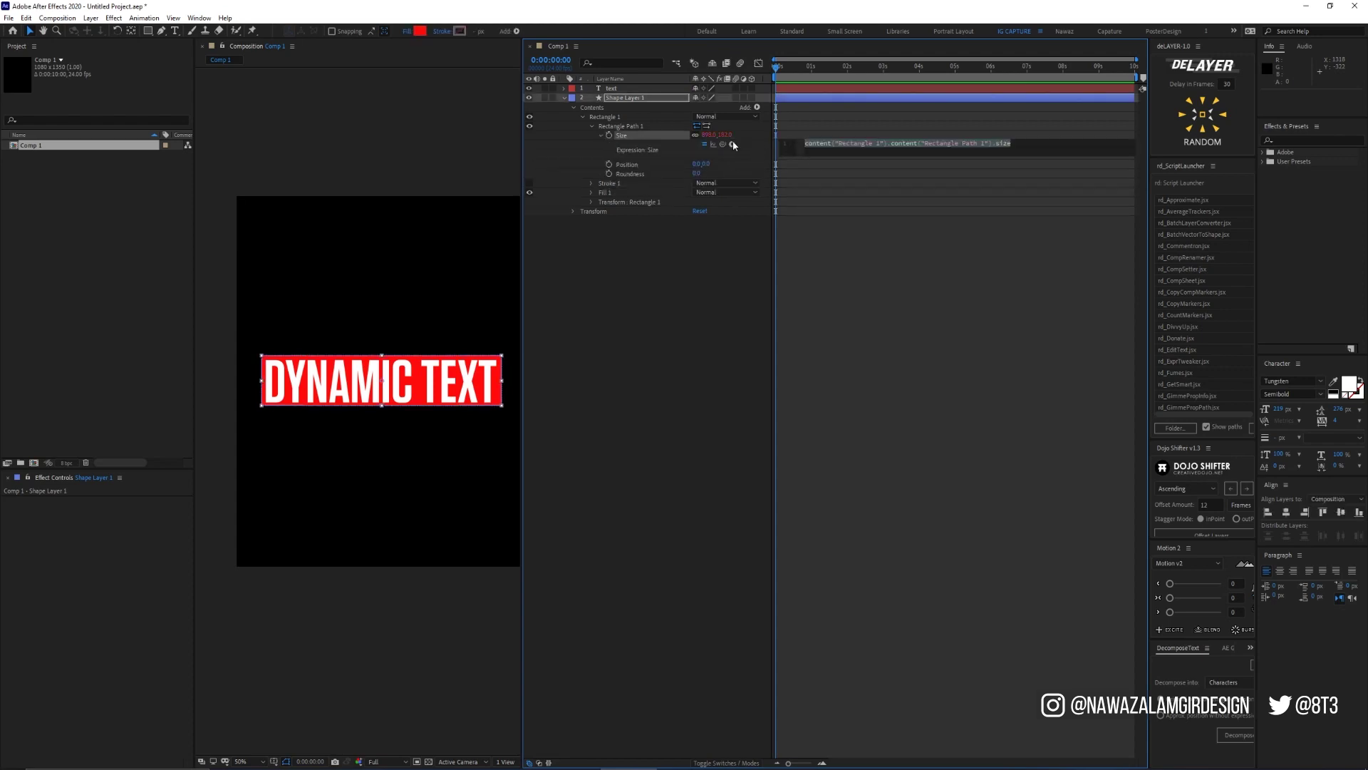
pyautogui.moveTo(723, 144); pyautogui.dragTo(617, 89)
pyautogui.write('.source')
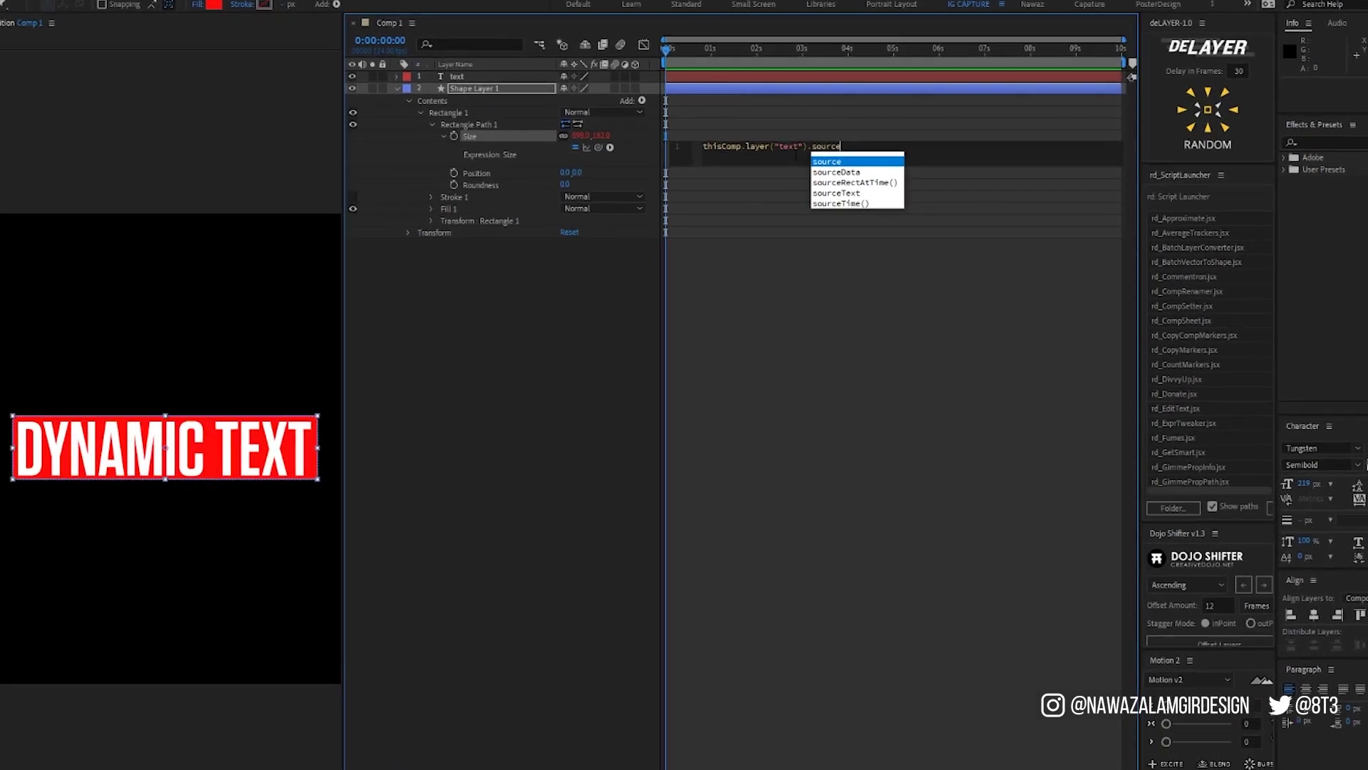
pyautogui.write('Rec')
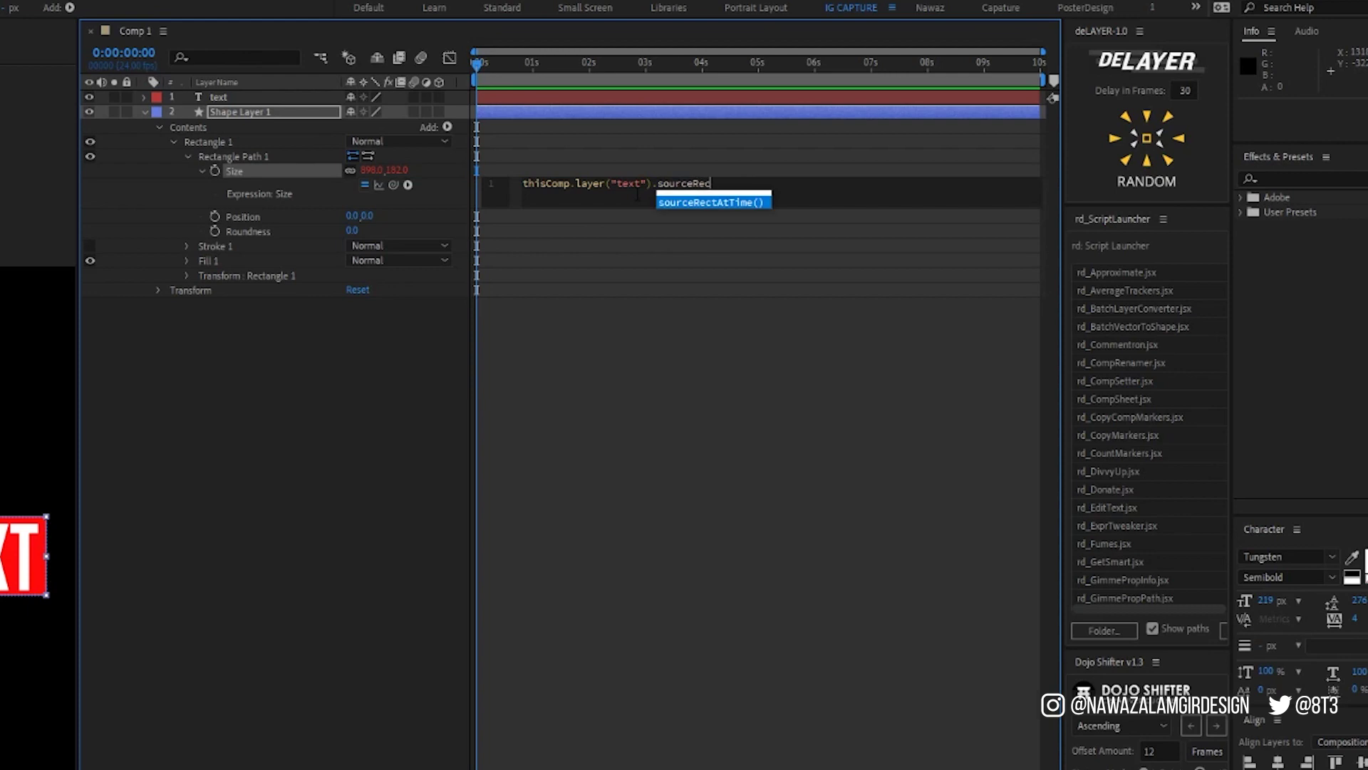
pyautogui.press('Return')
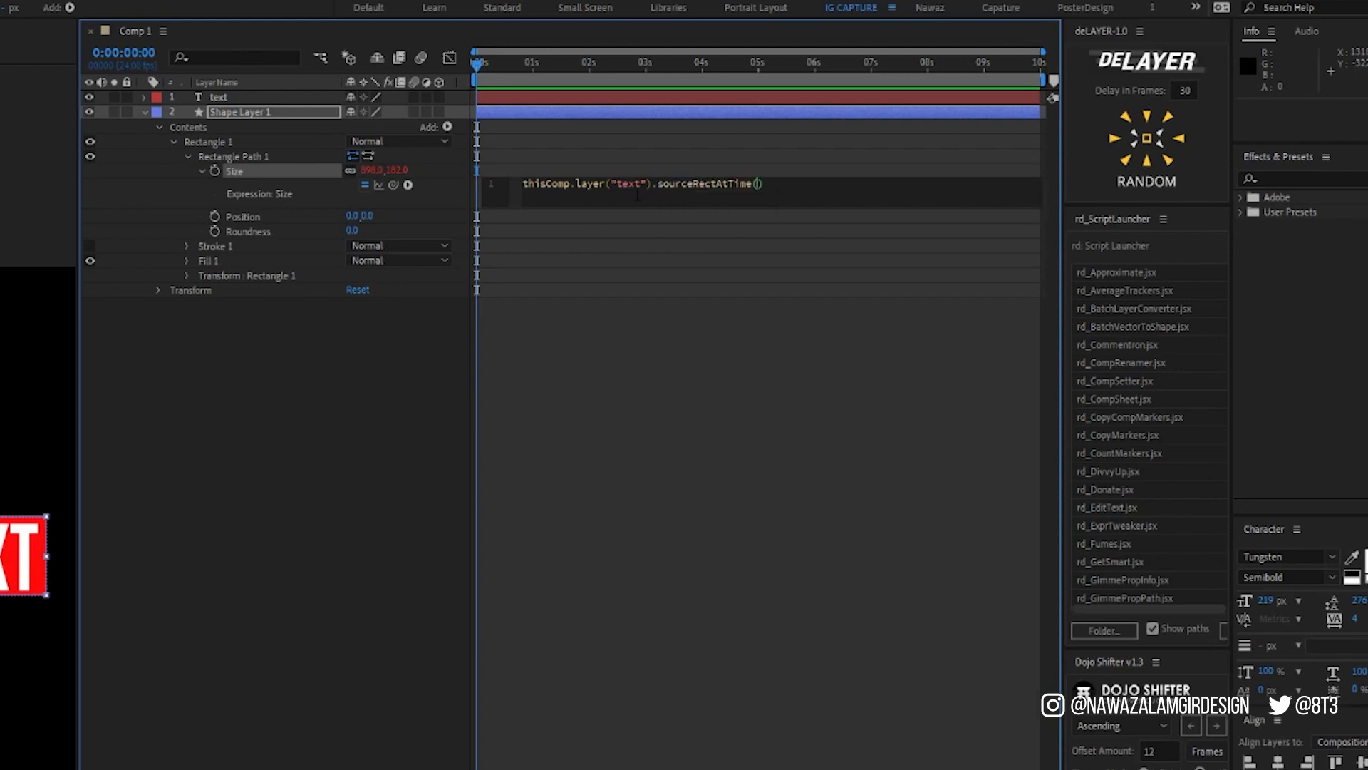
pyautogui.write('.wid')
pyautogui.press('Return')
pyautogui.write(';')
pyautogui.press('Home')
pyautogui.write('x=')
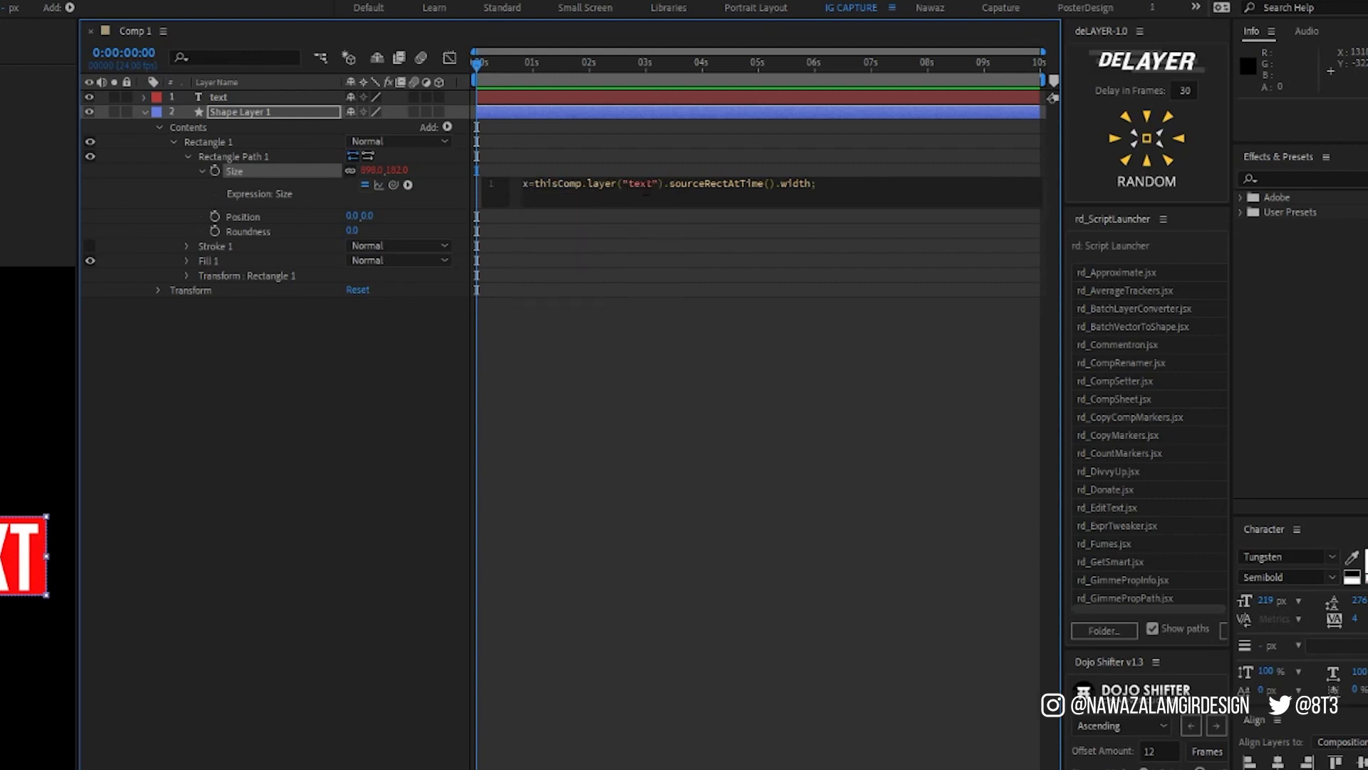
# Add a second line to the Size expression defining y = thisComp.layer("text").sourceRectAtTime().height;
pyautogui.press('End')
pyautogui.press('Return')
pyautogui.write('y =')
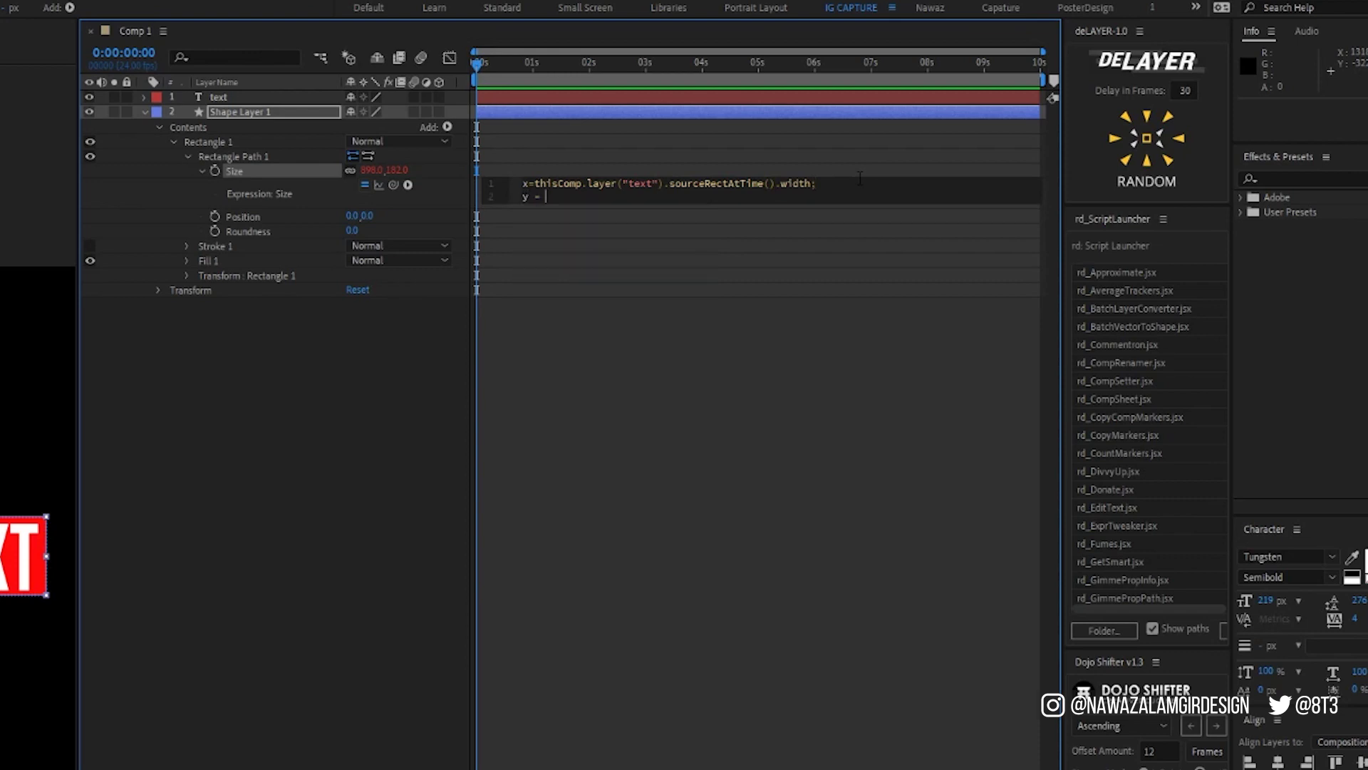
pyautogui.moveTo(860, 179); pyautogui.dragTo(536, 146)
pyautogui.hotkey('ctrl', 'c')
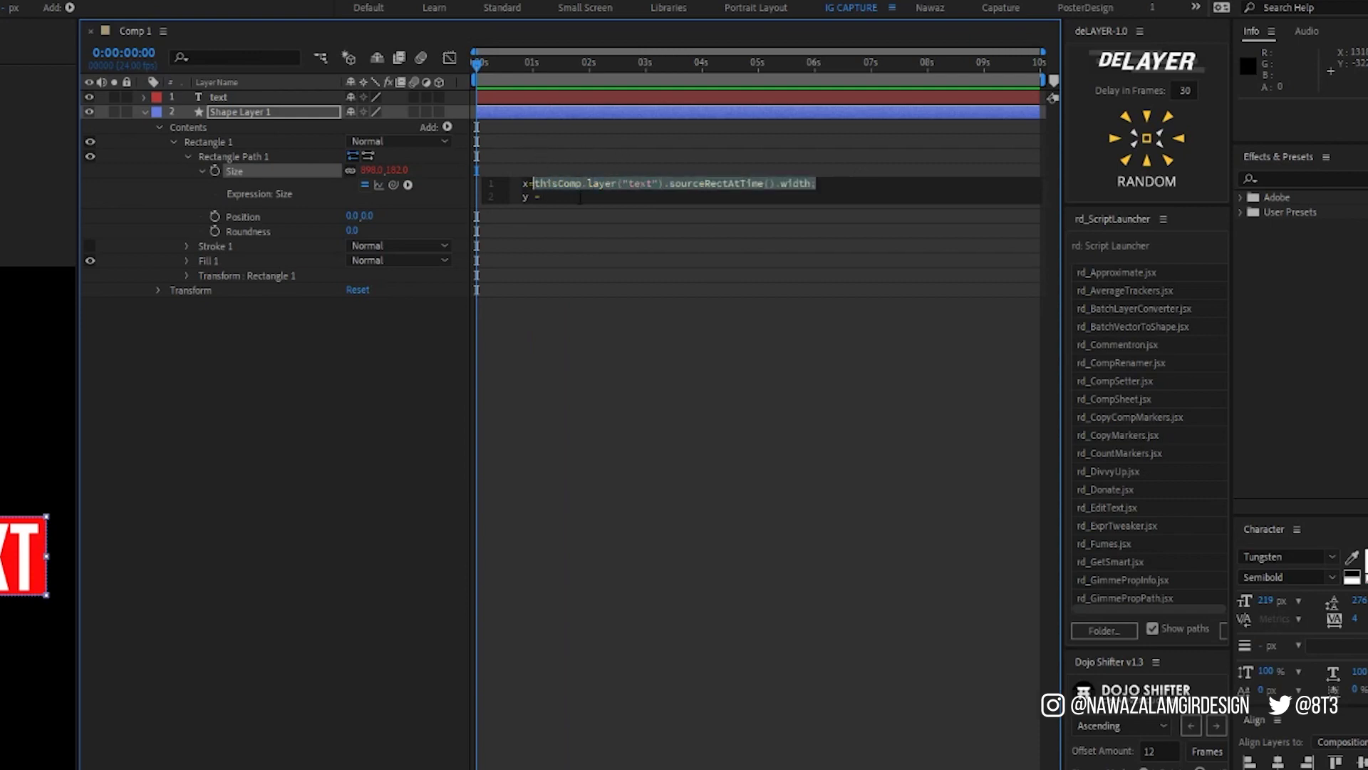
pyautogui.click(578, 197)
pyautogui.hotkey('ctrl', 'v')
pyautogui.doubleClick(803, 196)
pyautogui.write('height')
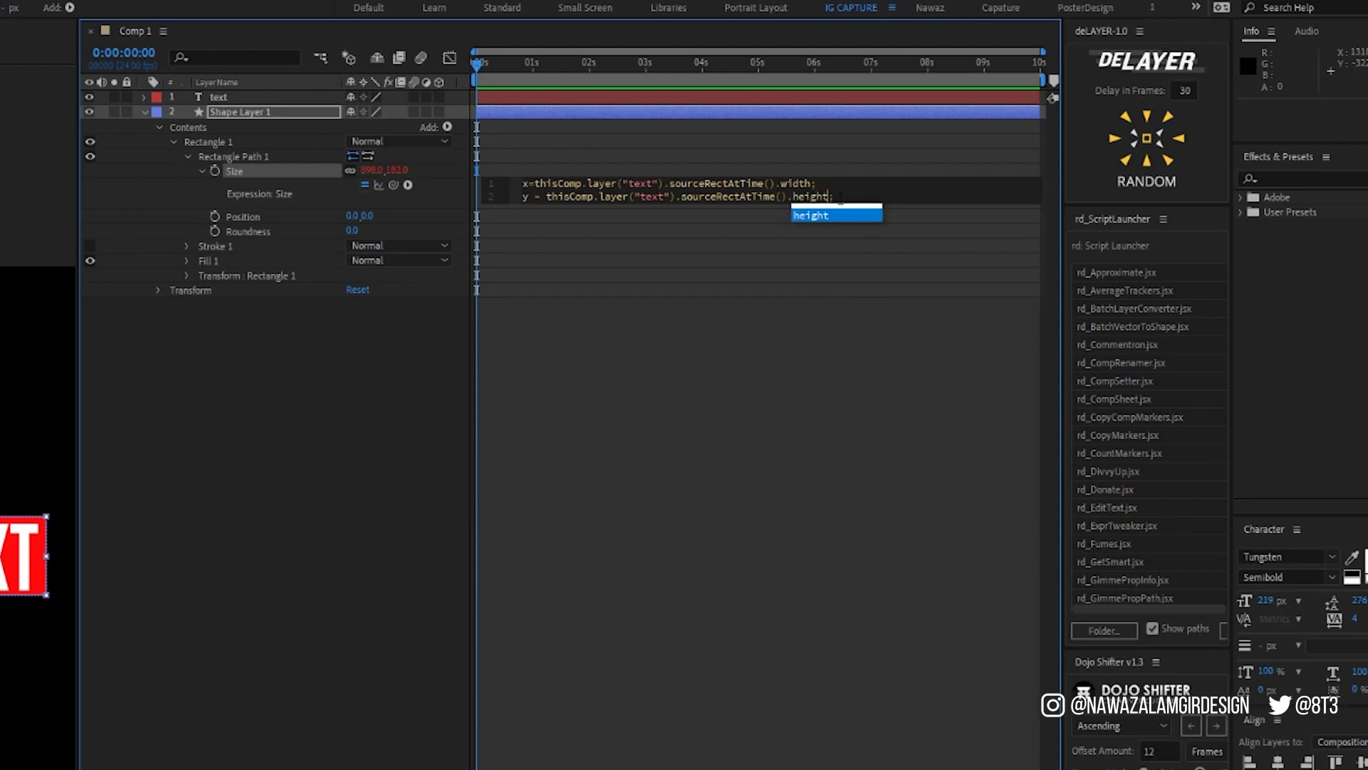
# Finish the Size expression with a third line returning [x,y] and commit it
pyautogui.click(841, 198)
pyautogui.press('Return')
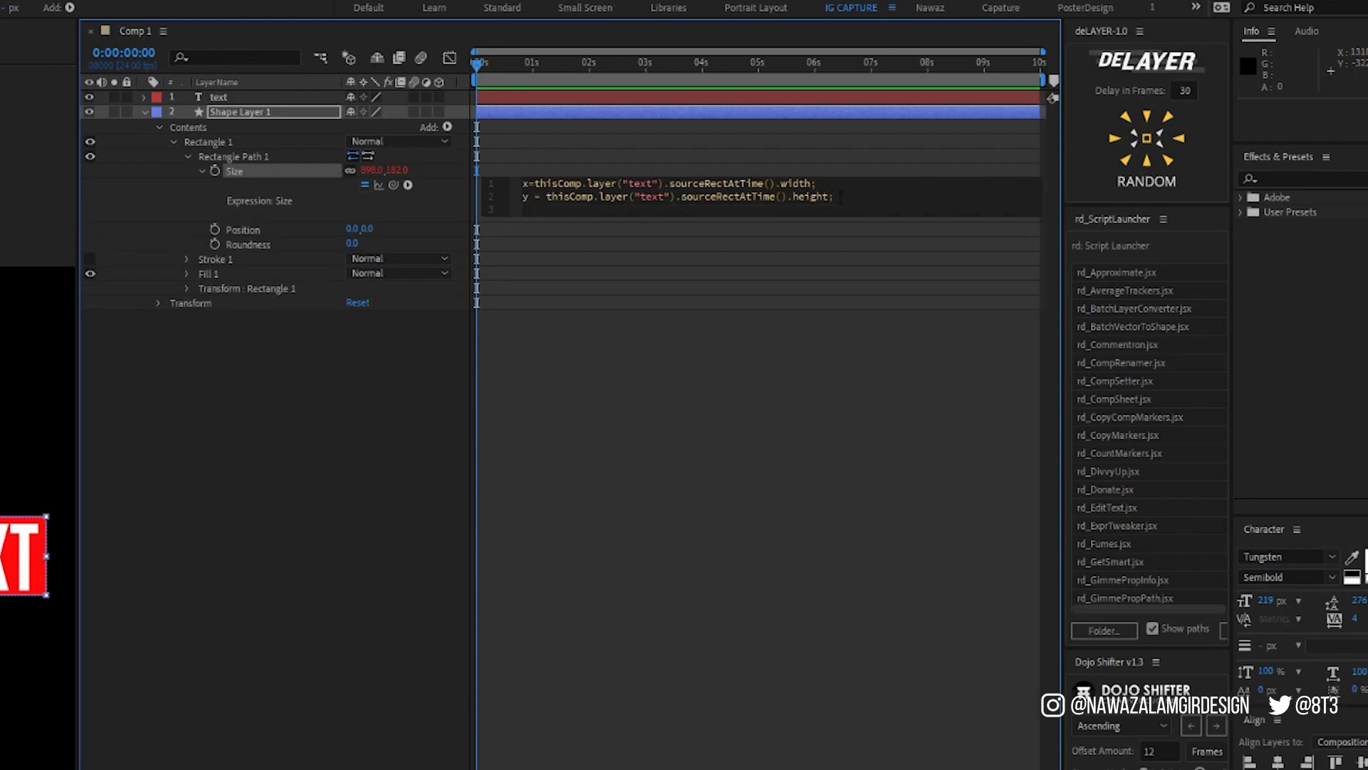
pyautogui.write('[x,y')
pyautogui.click(691, 161)
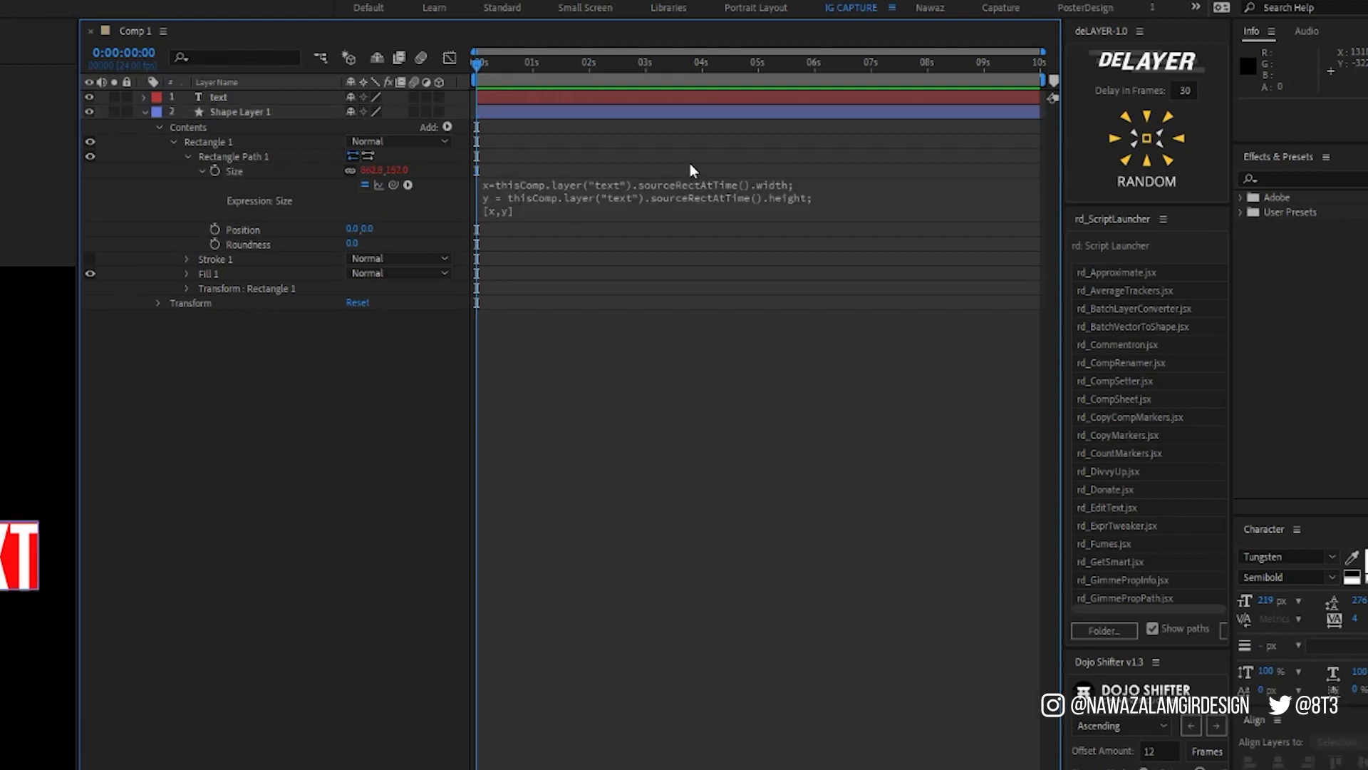
# Reveal the text layer's Scale property and add Offset Paths to Shape Layer 1's contents
pyautogui.click(238, 99)
pyautogui.press('s')
pyautogui.click(222, 132)
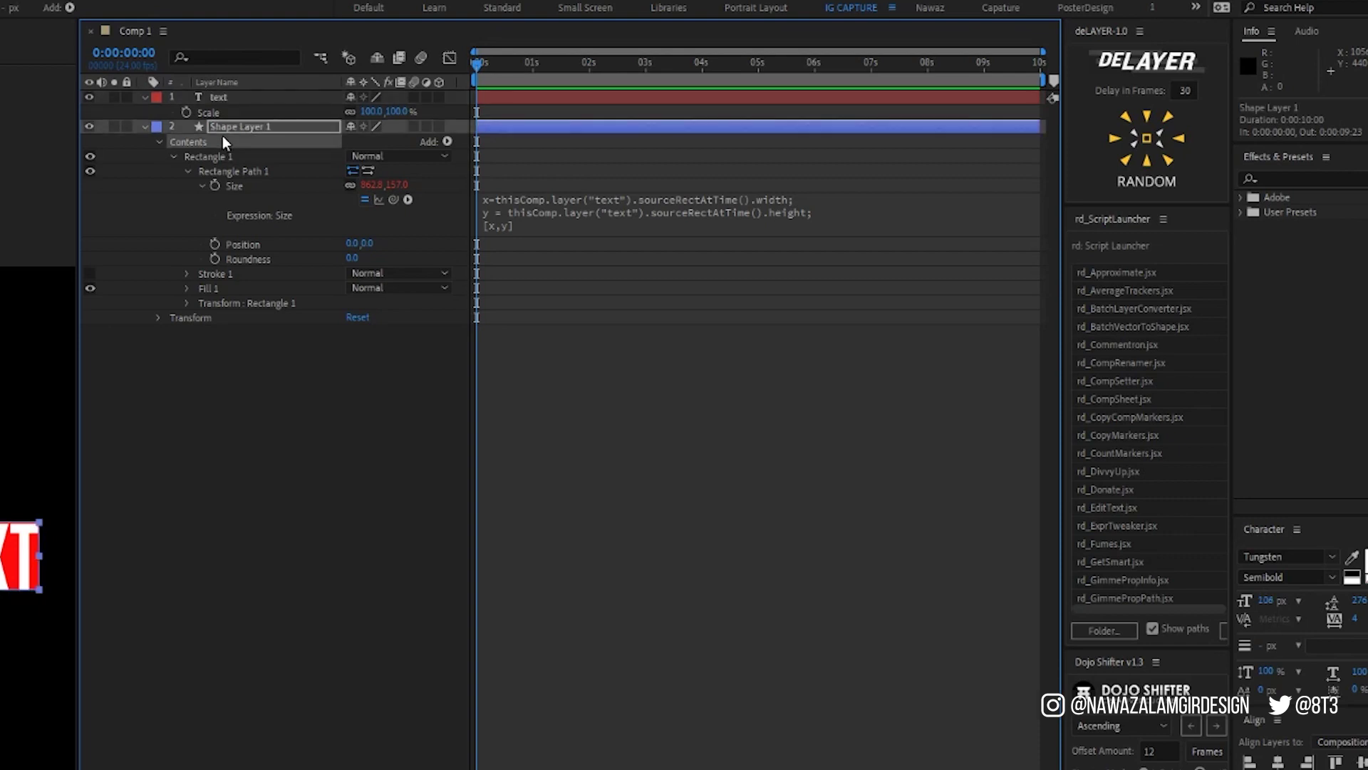
pyautogui.click(458, 143)
pyautogui.click(447, 141)
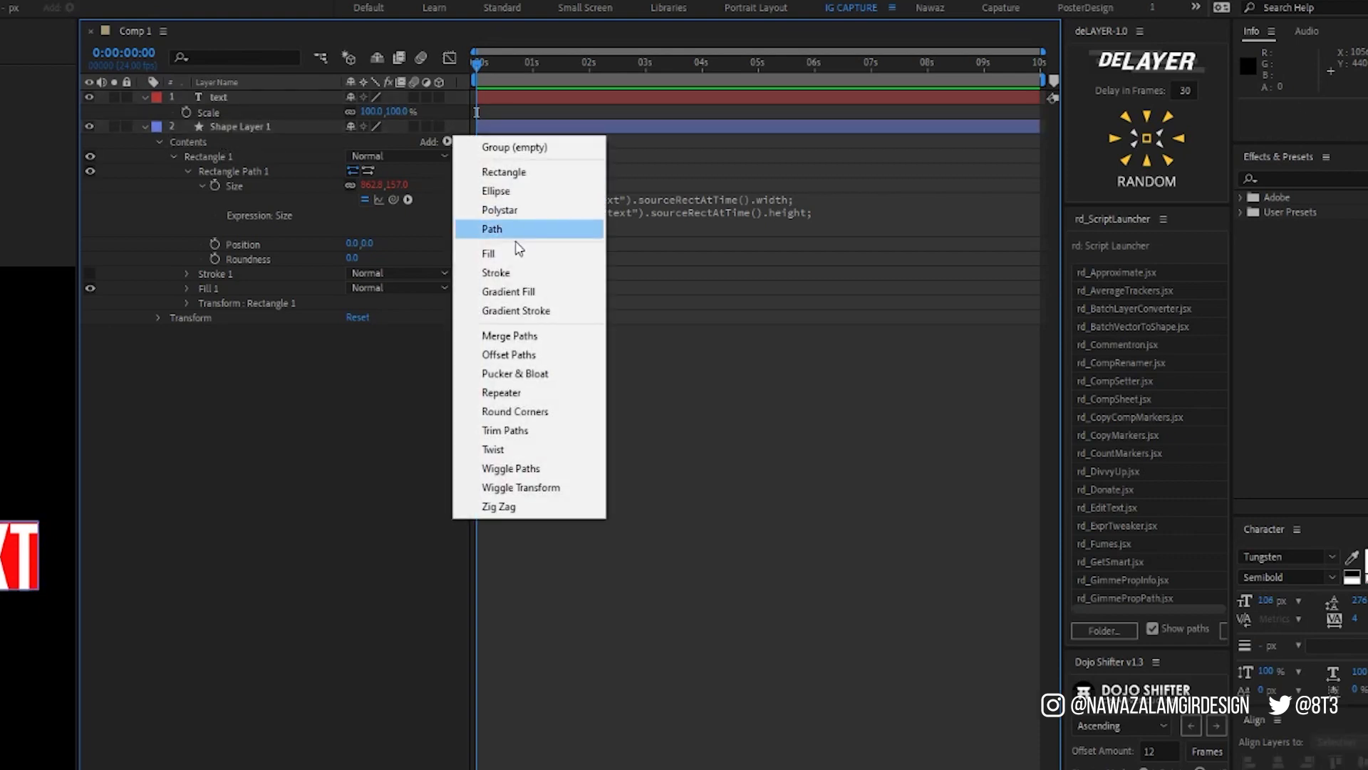
pyautogui.click(526, 356)
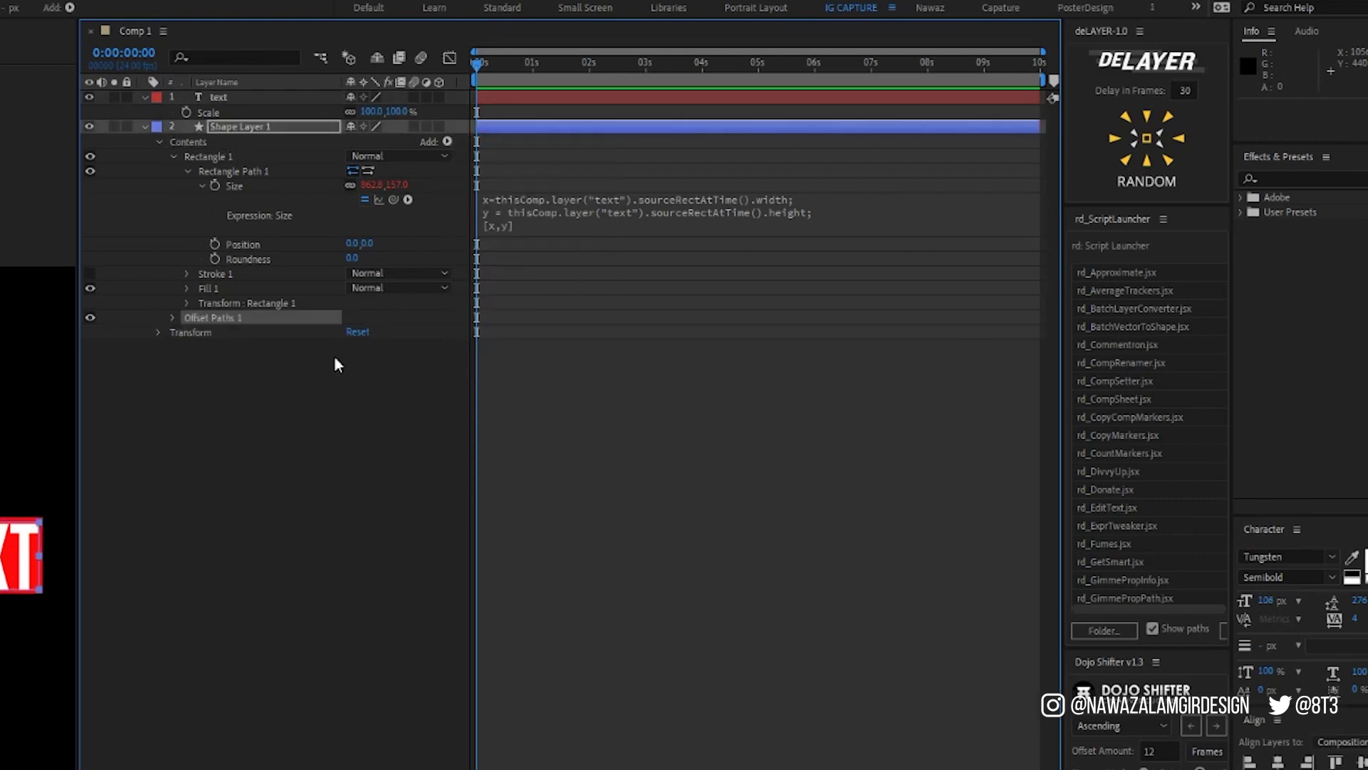
# Expand Offset Paths 1 on the shape layer and set its Amount to 0
pyautogui.click(254, 367)
pyautogui.click(171, 318)
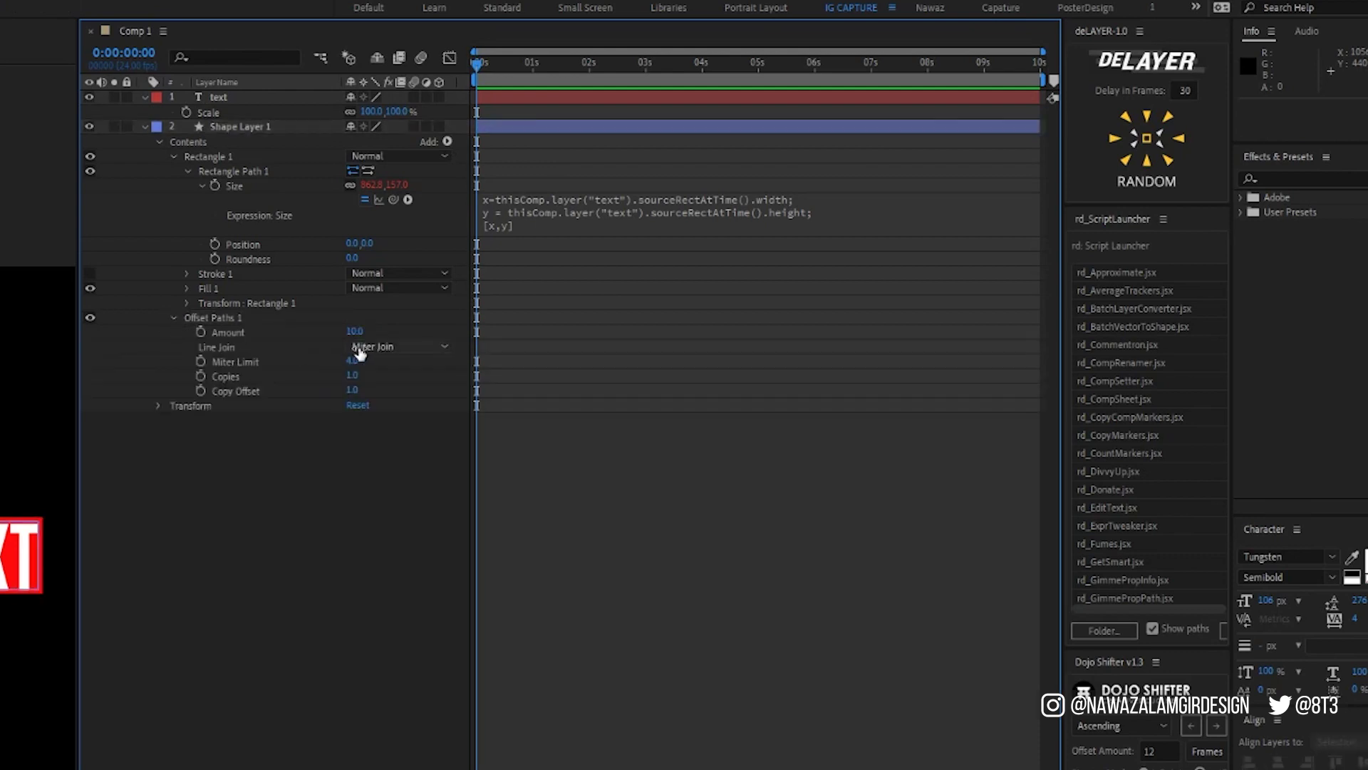
pyautogui.moveTo(367, 335); pyautogui.dragTo(474, 335)
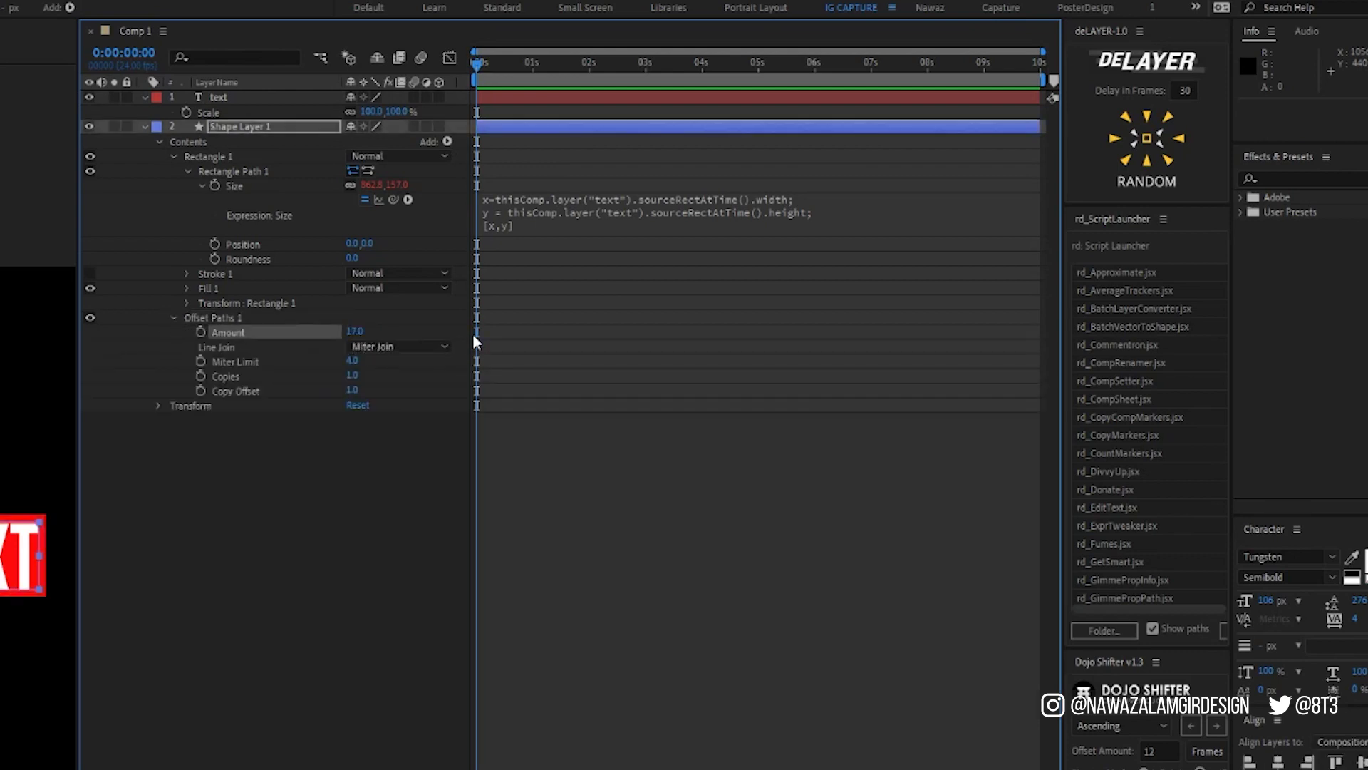
pyautogui.click(353, 331)
pyautogui.write('0')
pyautogui.press('Return')
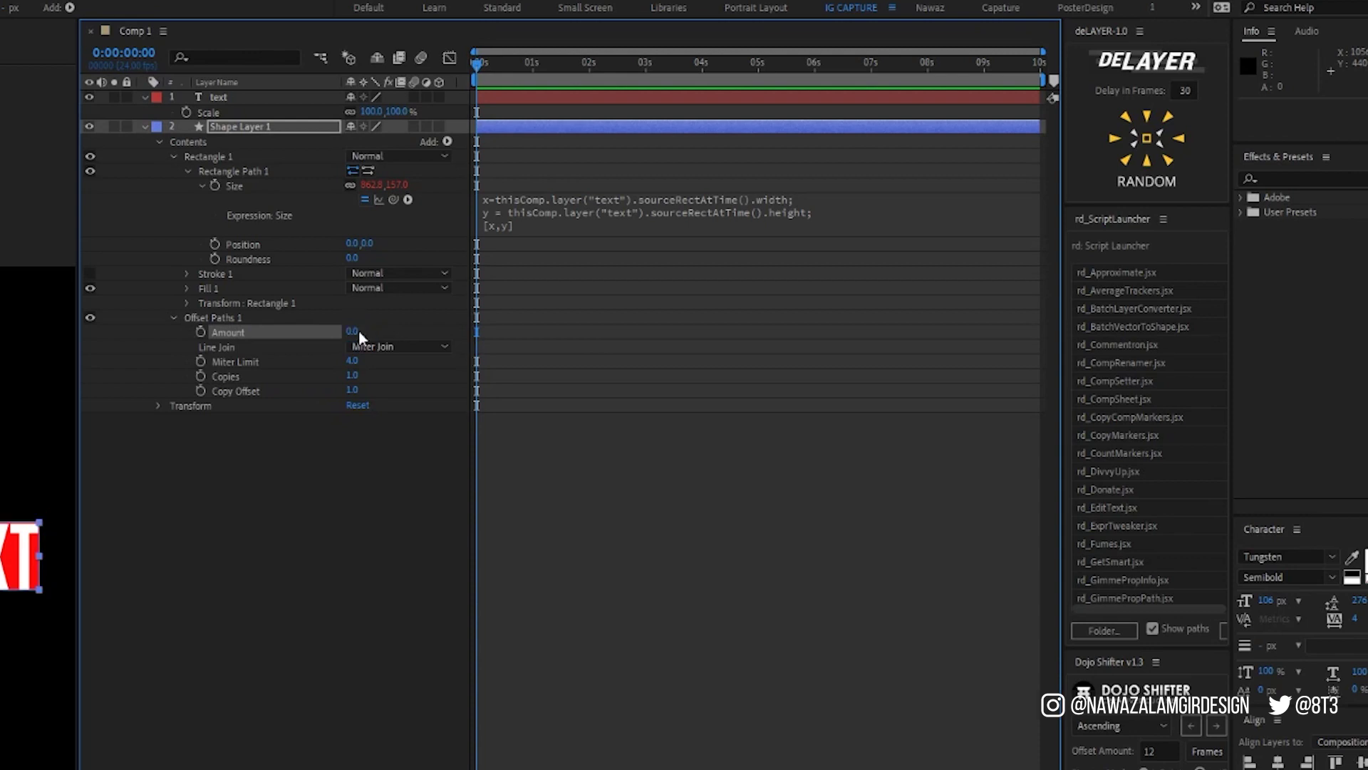
pyautogui.click(344, 492)
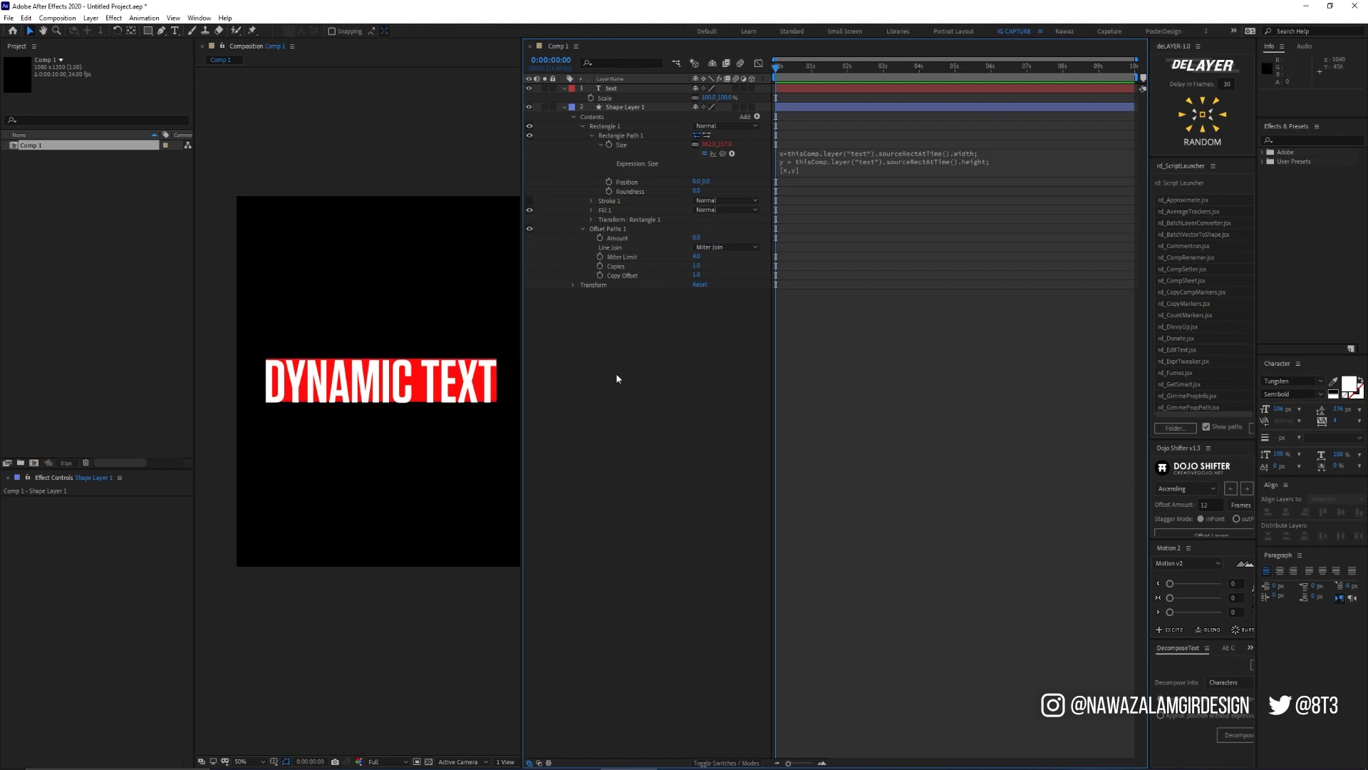
# Rename the Comp 1 composition in the project as Text_pc
pyautogui.click(123, 145)
pyautogui.press('Return')
pyautogui.write('Text_pc')
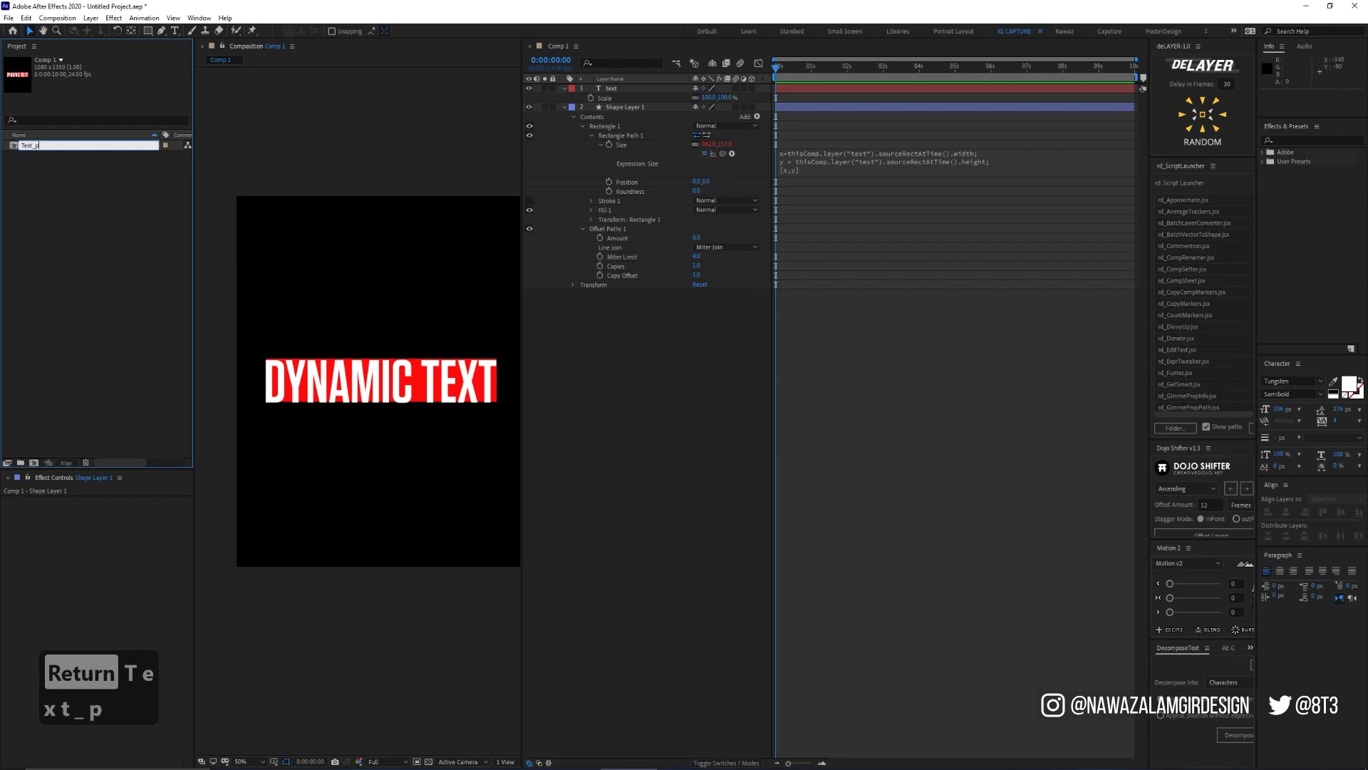
pyautogui.press('Return')
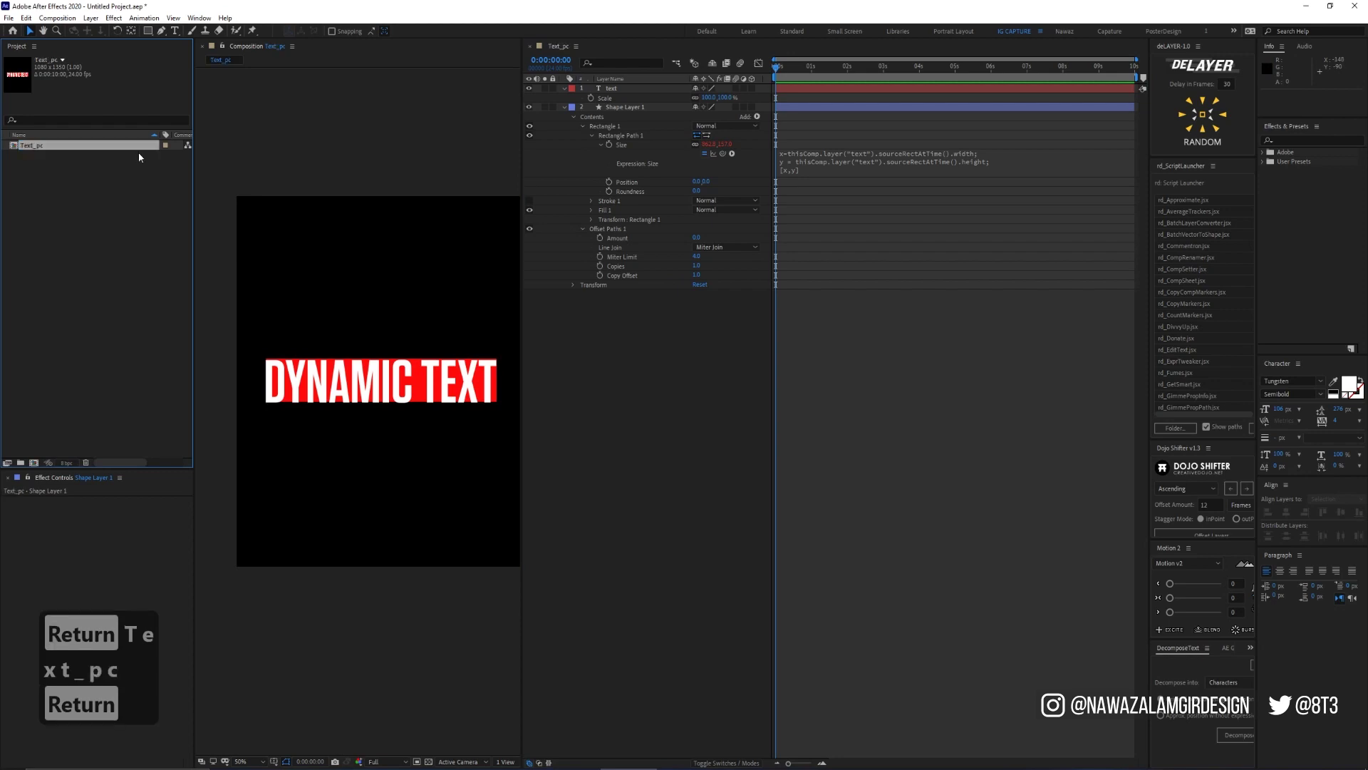
# Create a new composition from Text_pc and rename the new composition as TextMaster
pyautogui.click(53, 162)
pyautogui.moveTo(31, 148); pyautogui.dragTo(33, 462)
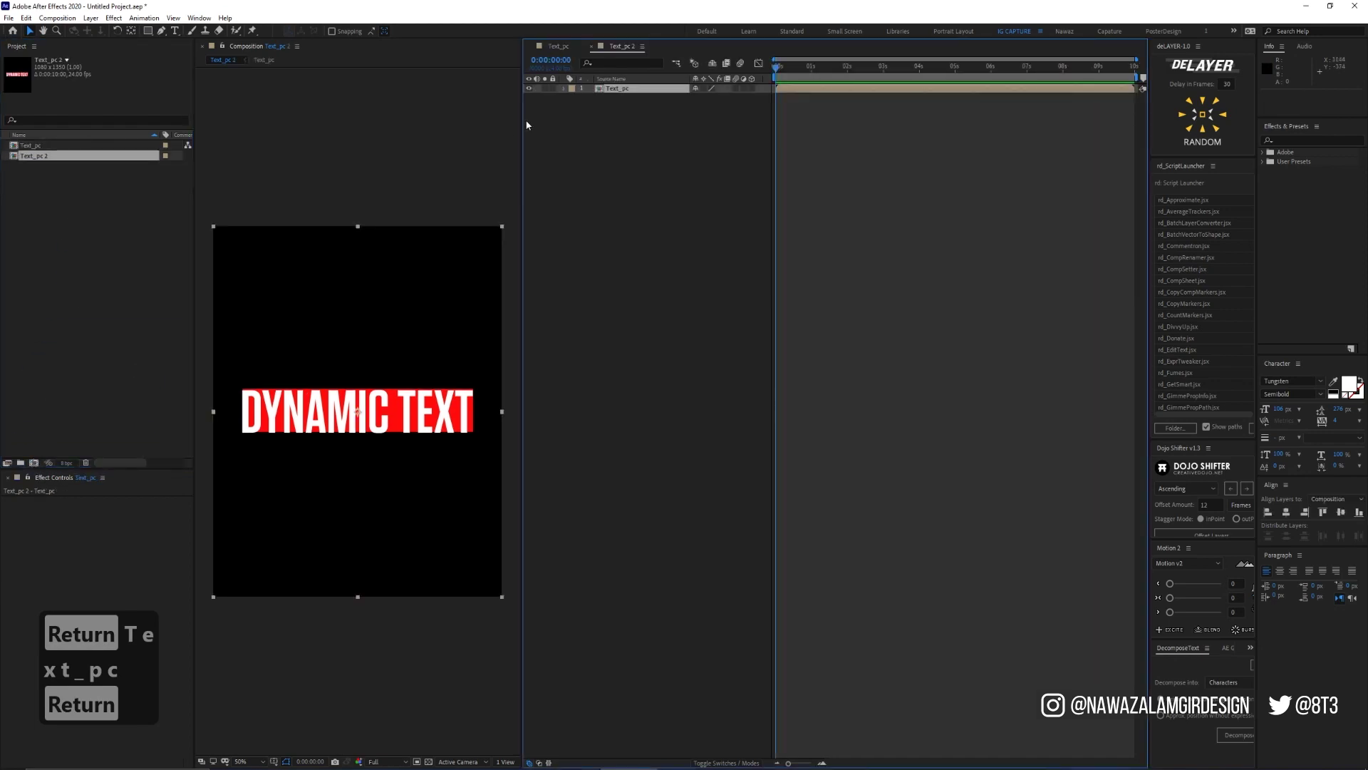
pyautogui.click(51, 165)
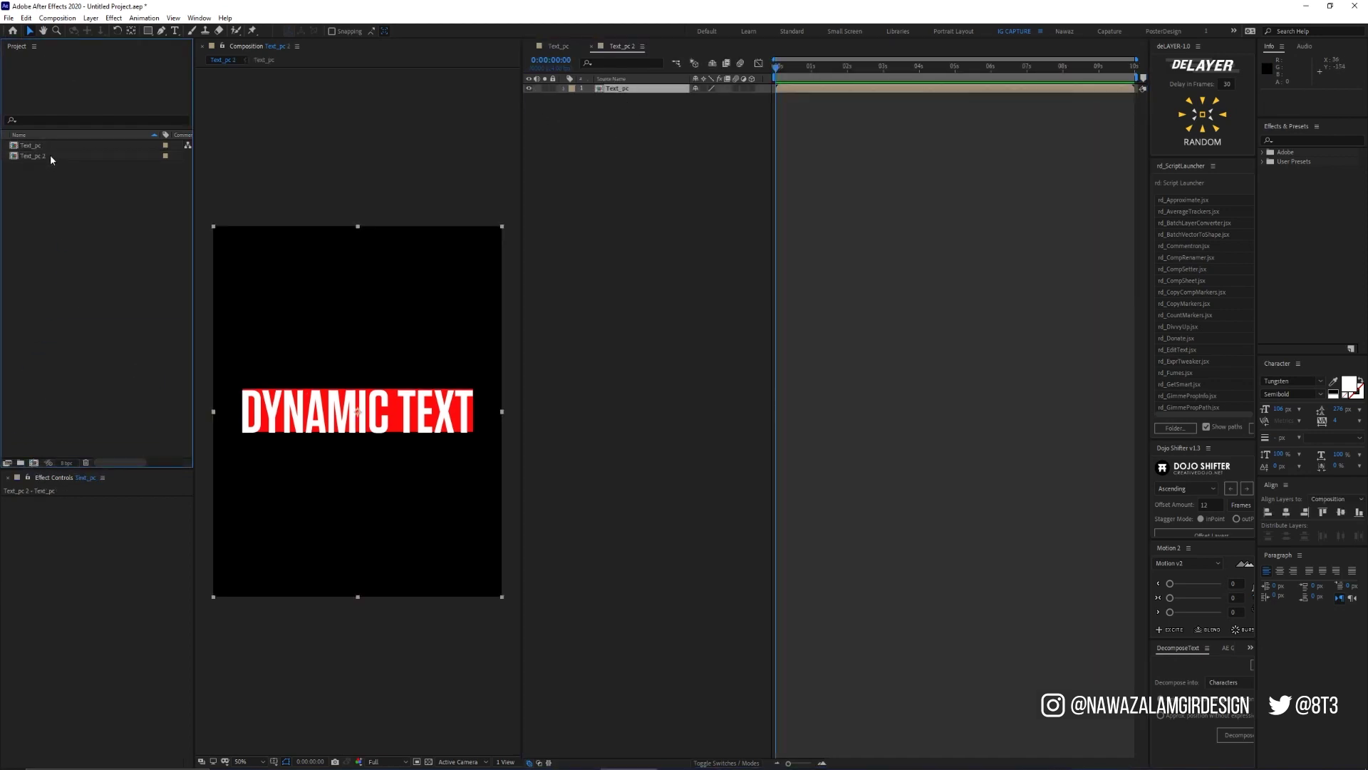
pyautogui.click(50, 155)
pyautogui.press('Return')
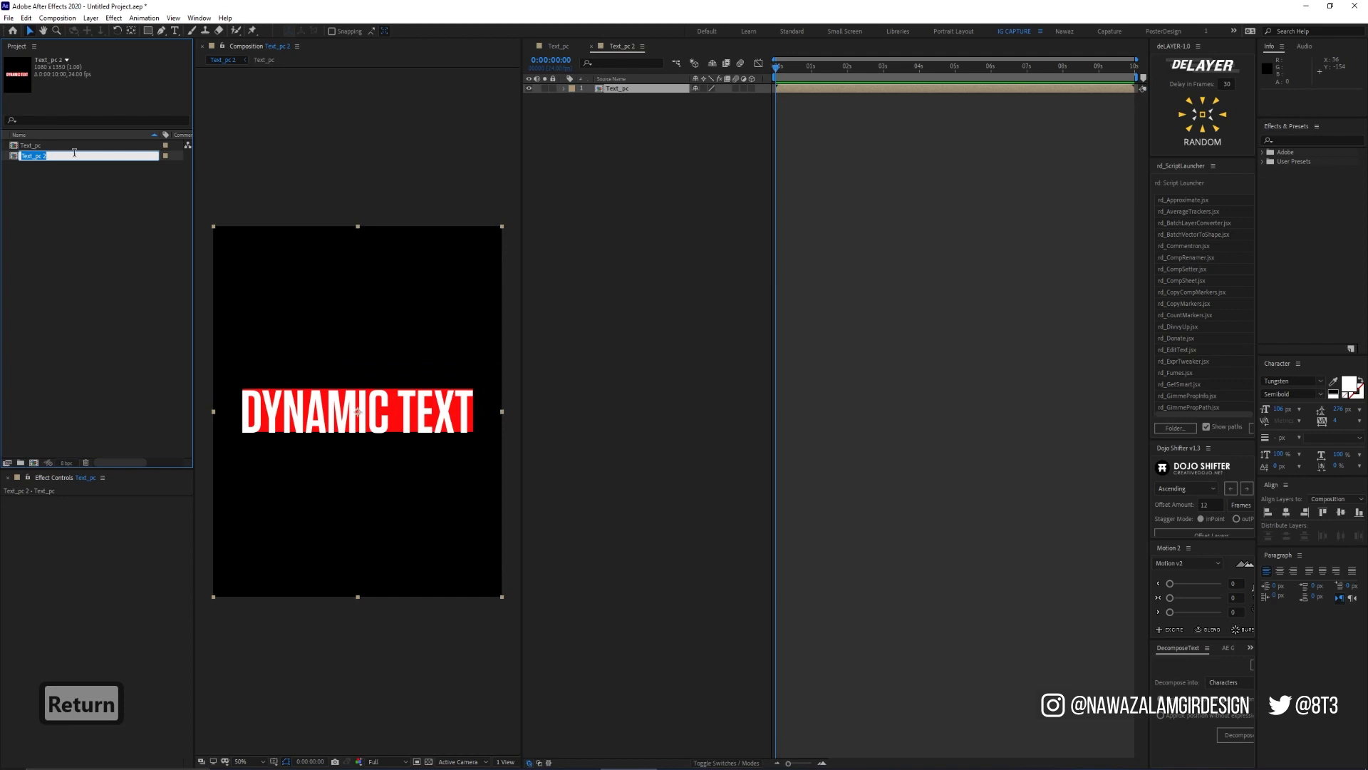
pyautogui.write('TextMastewr')
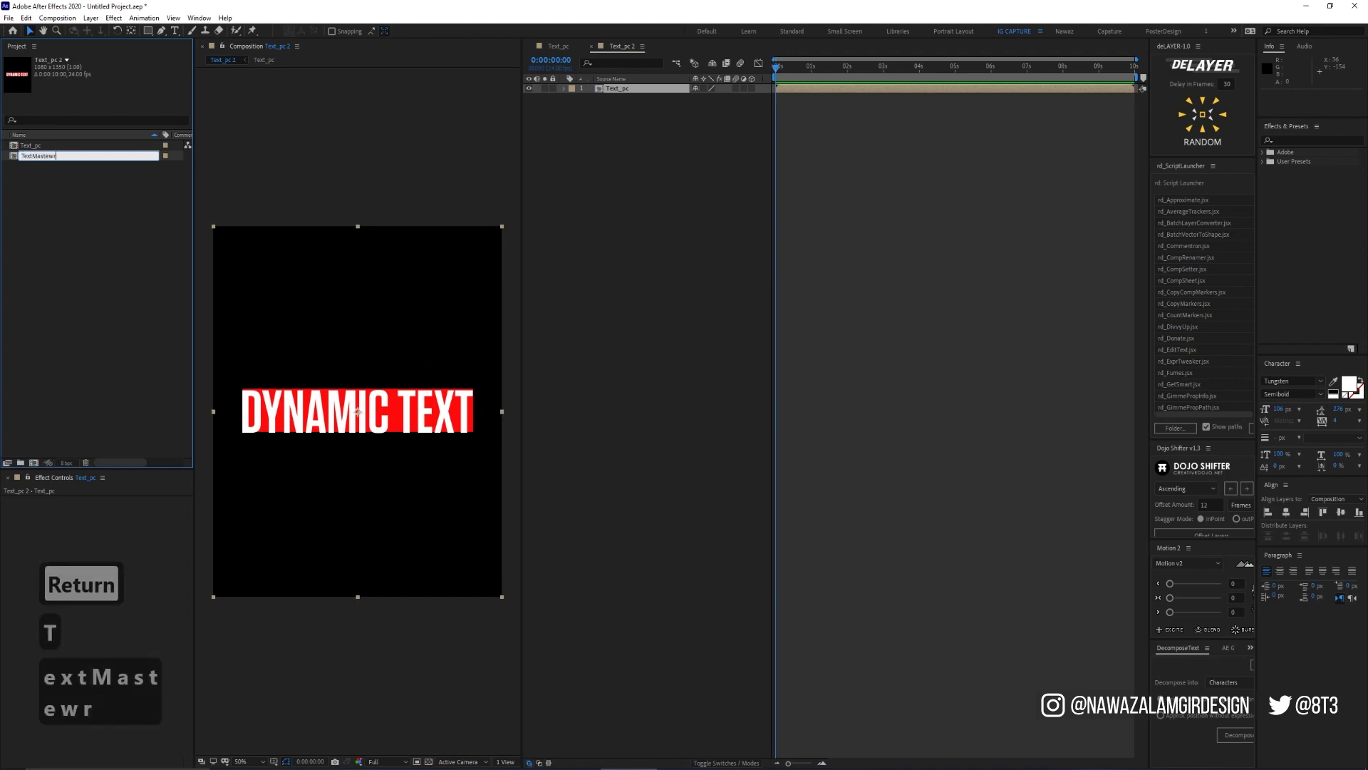
pyautogui.press('BackSpace')
pyautogui.press('BackSpace')
pyautogui.write('r')
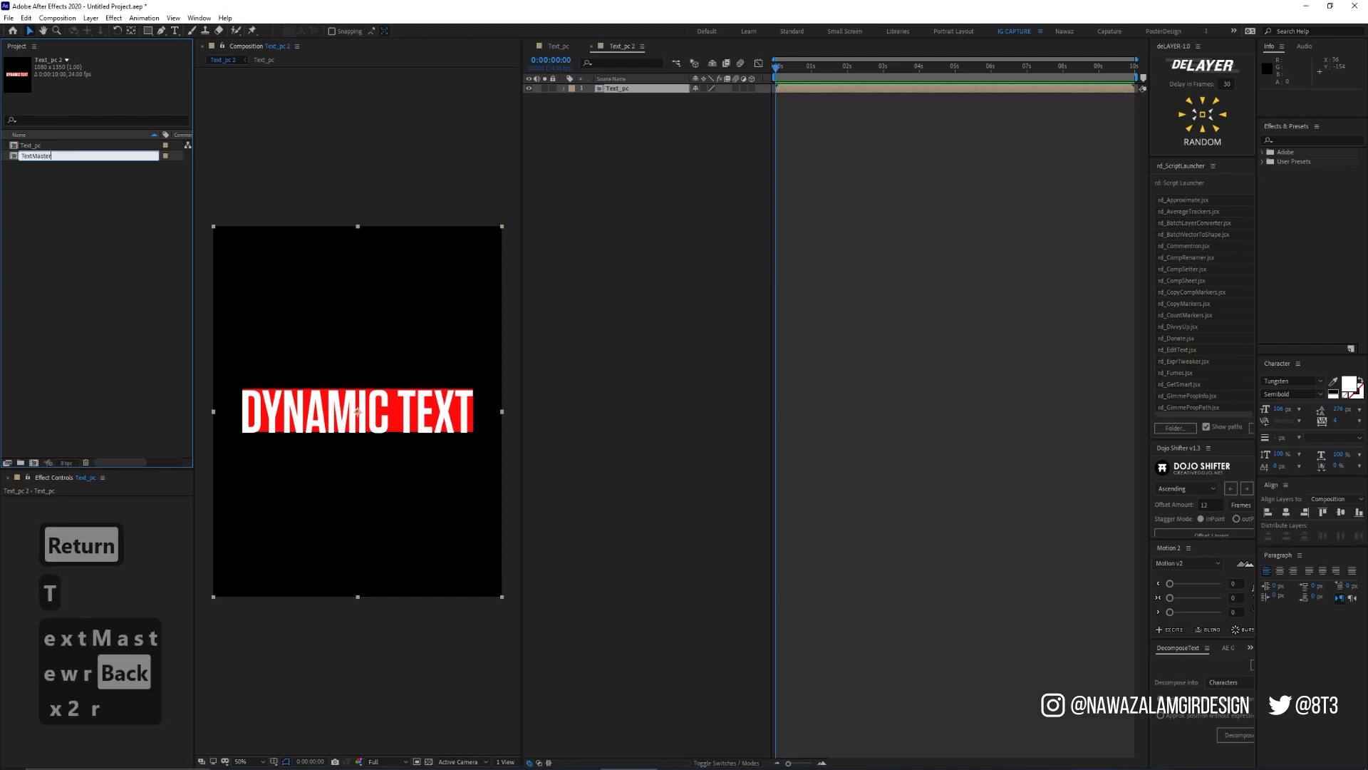
pyautogui.press('Return')
# Rename the Text_pc layer inside the TextMaster composition as Leader
pyautogui.click(631, 117)
pyautogui.click(648, 88)
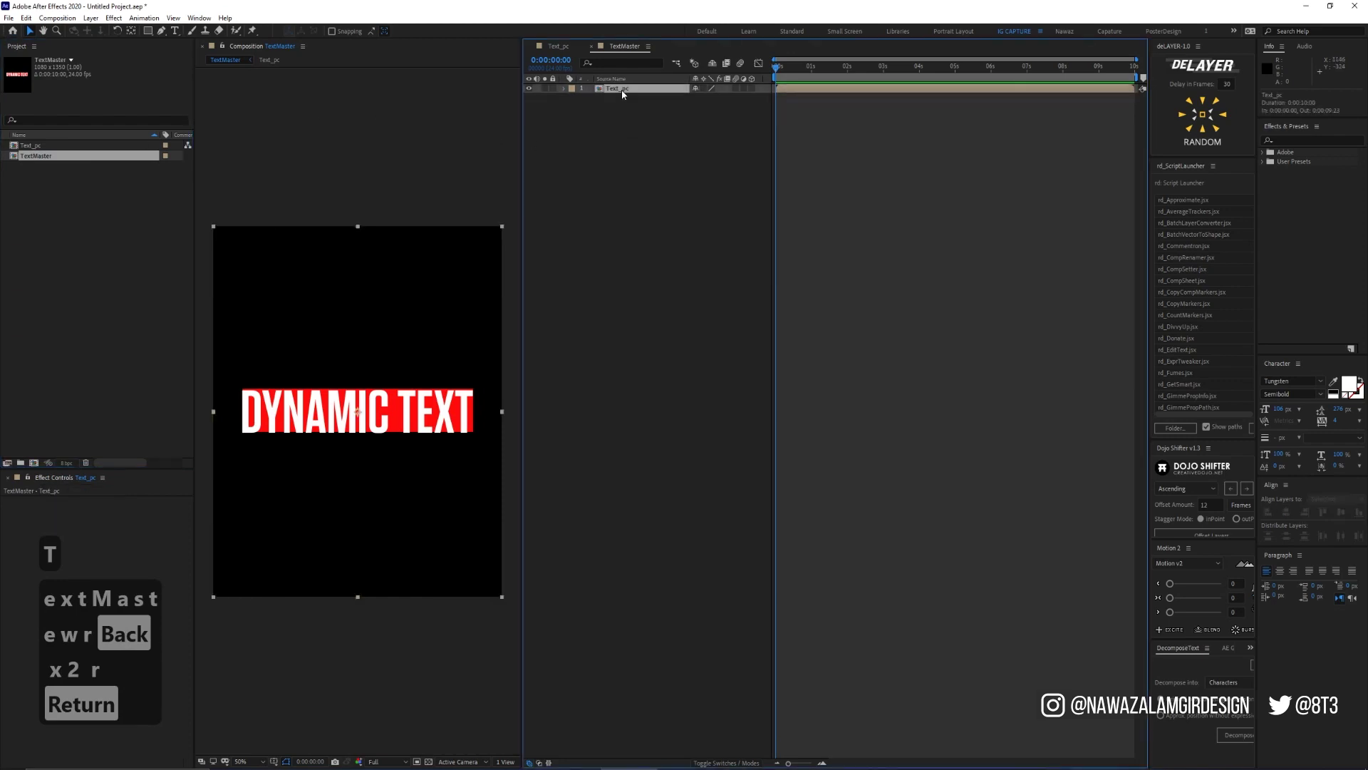
pyautogui.press('Return')
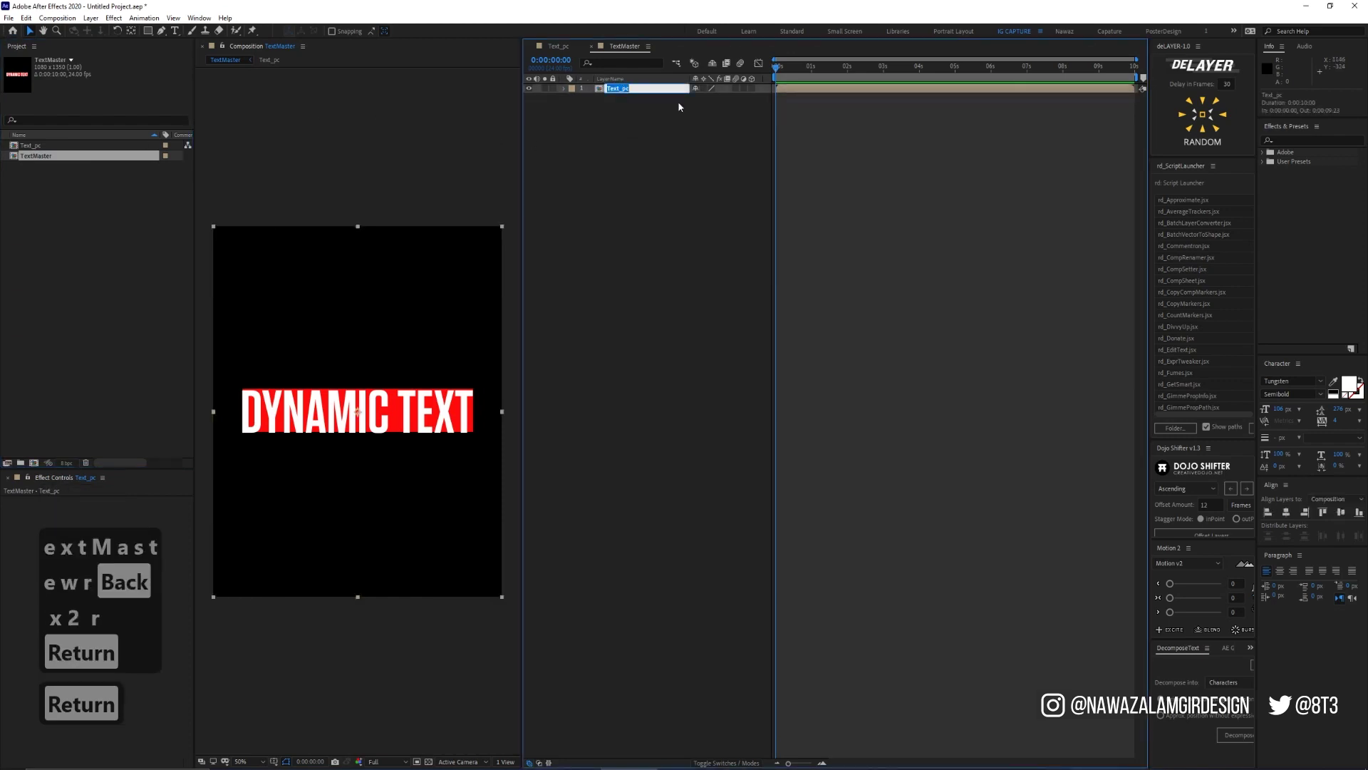
pyautogui.write('Leader')
pyautogui.press('Return')
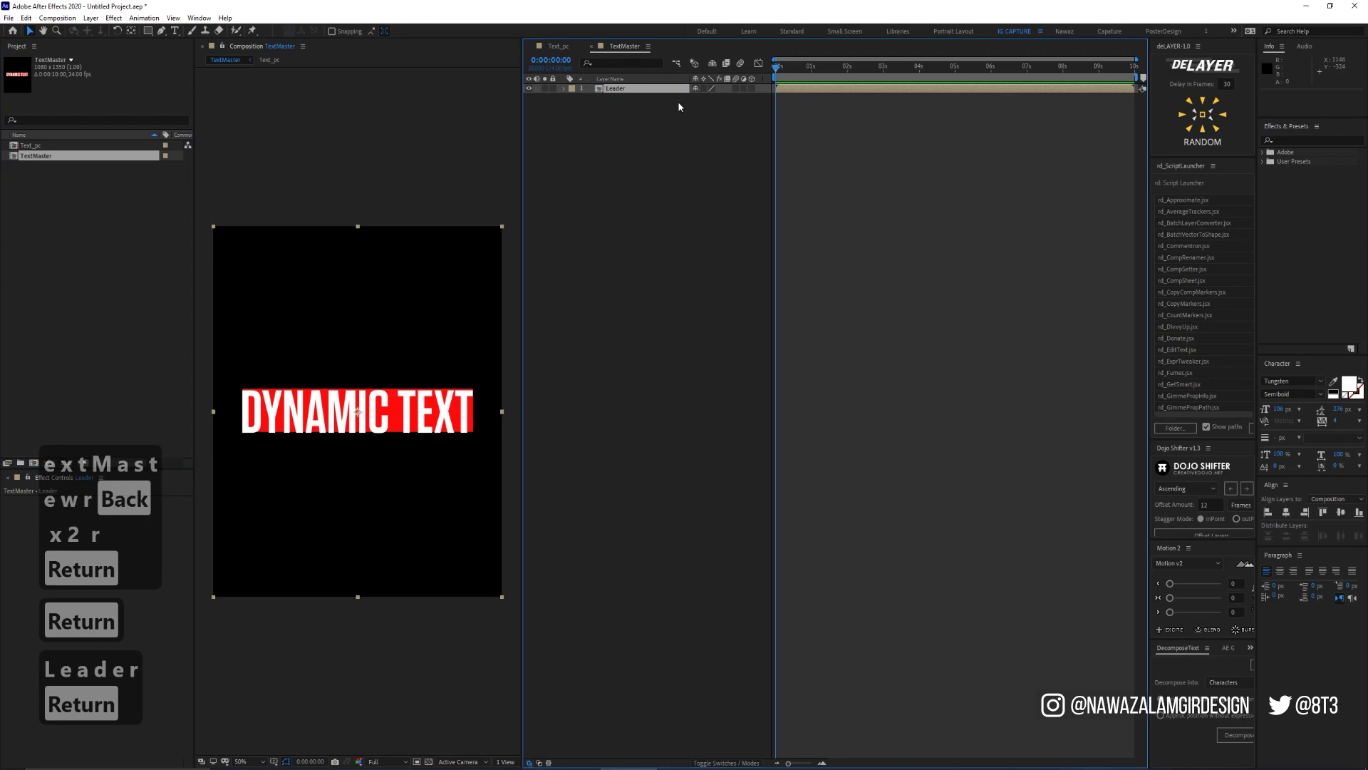
pyautogui.click(670, 114)
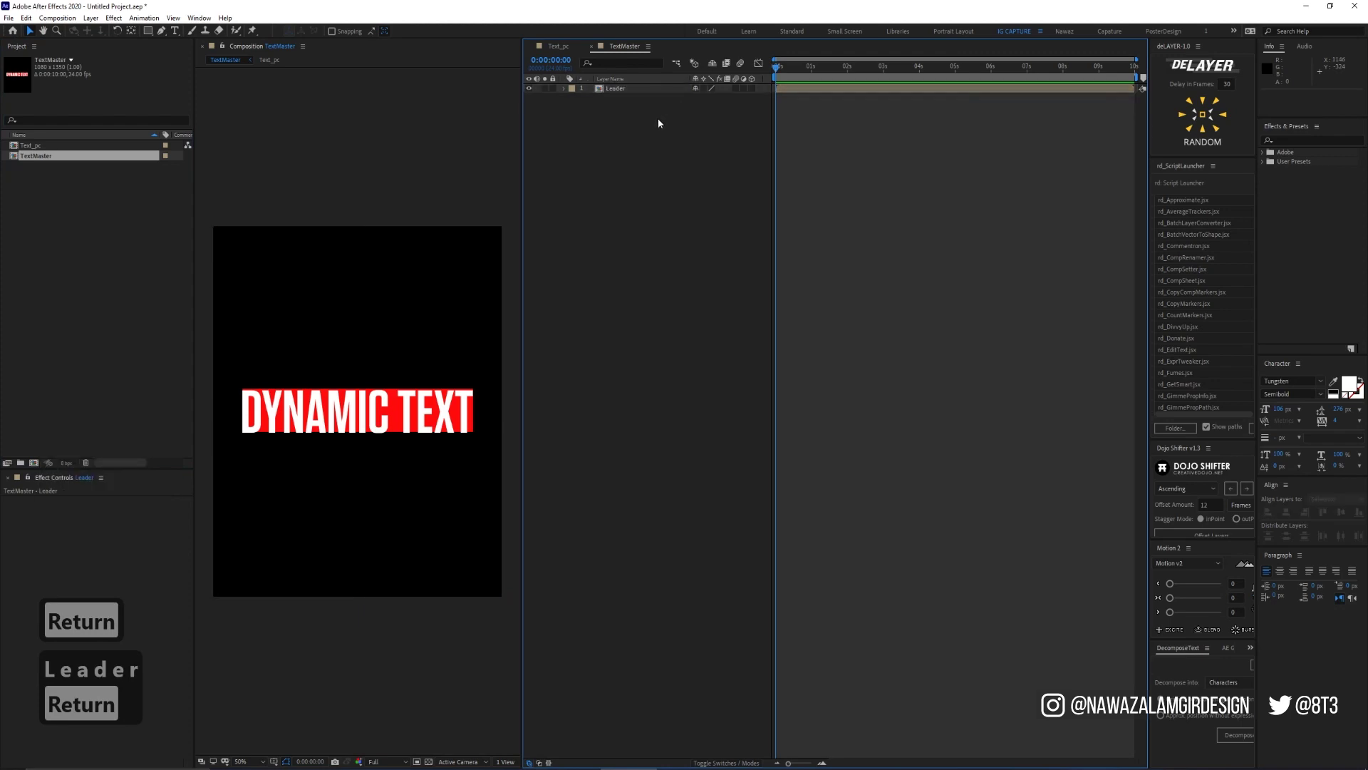
# Open the Leader precomp and center the text layer horizontally and vertically in the composition
pyautogui.doubleClick(623, 89)
pyautogui.click(626, 89)
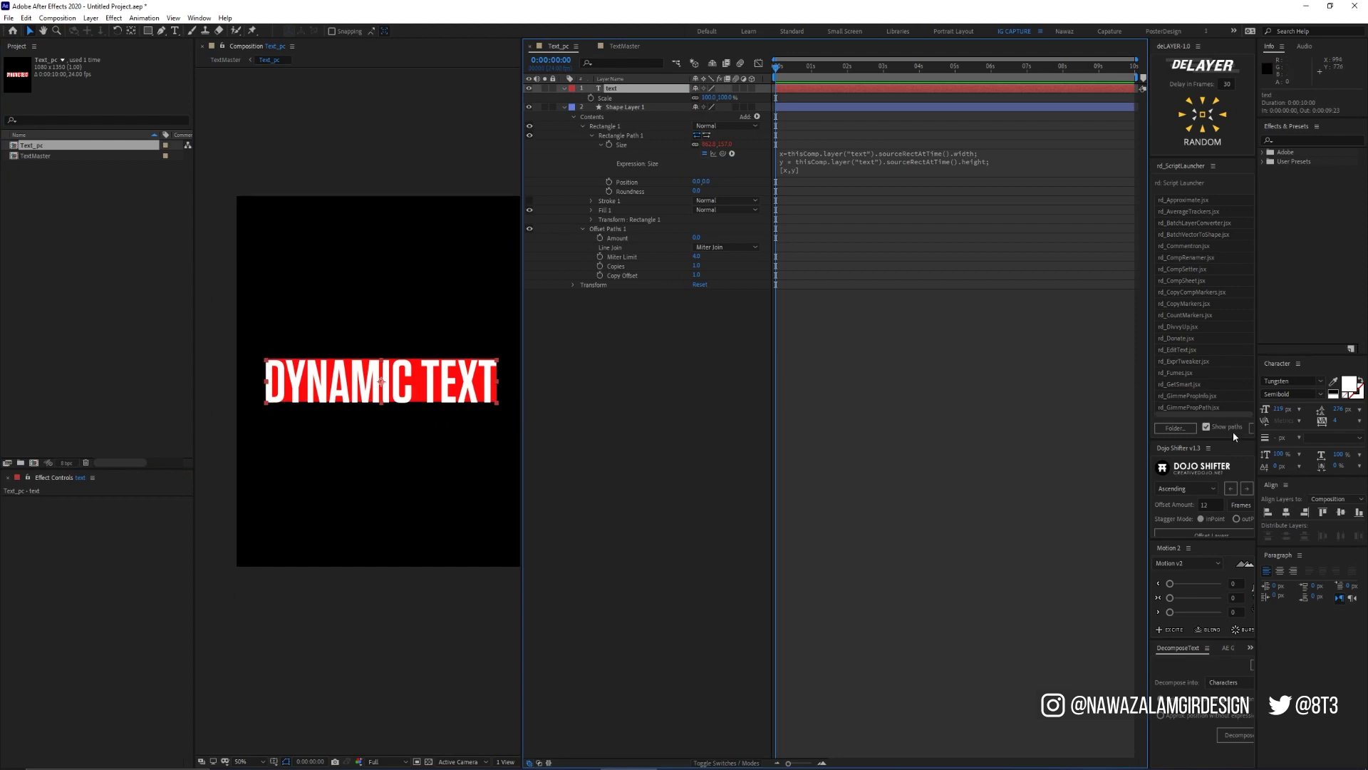
pyautogui.click(1286, 513)
pyautogui.click(1343, 512)
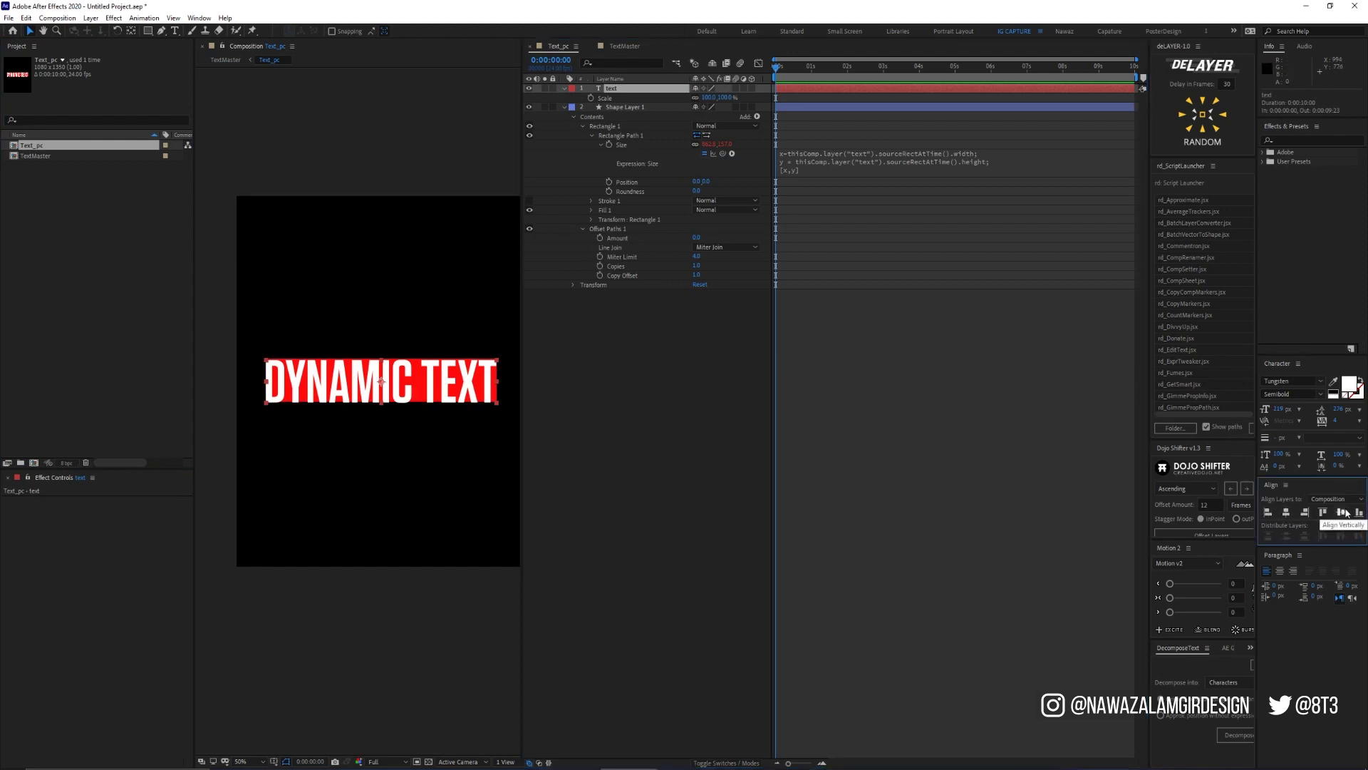
pyautogui.moveTo(449, 393); pyautogui.dragTo(447, 414)
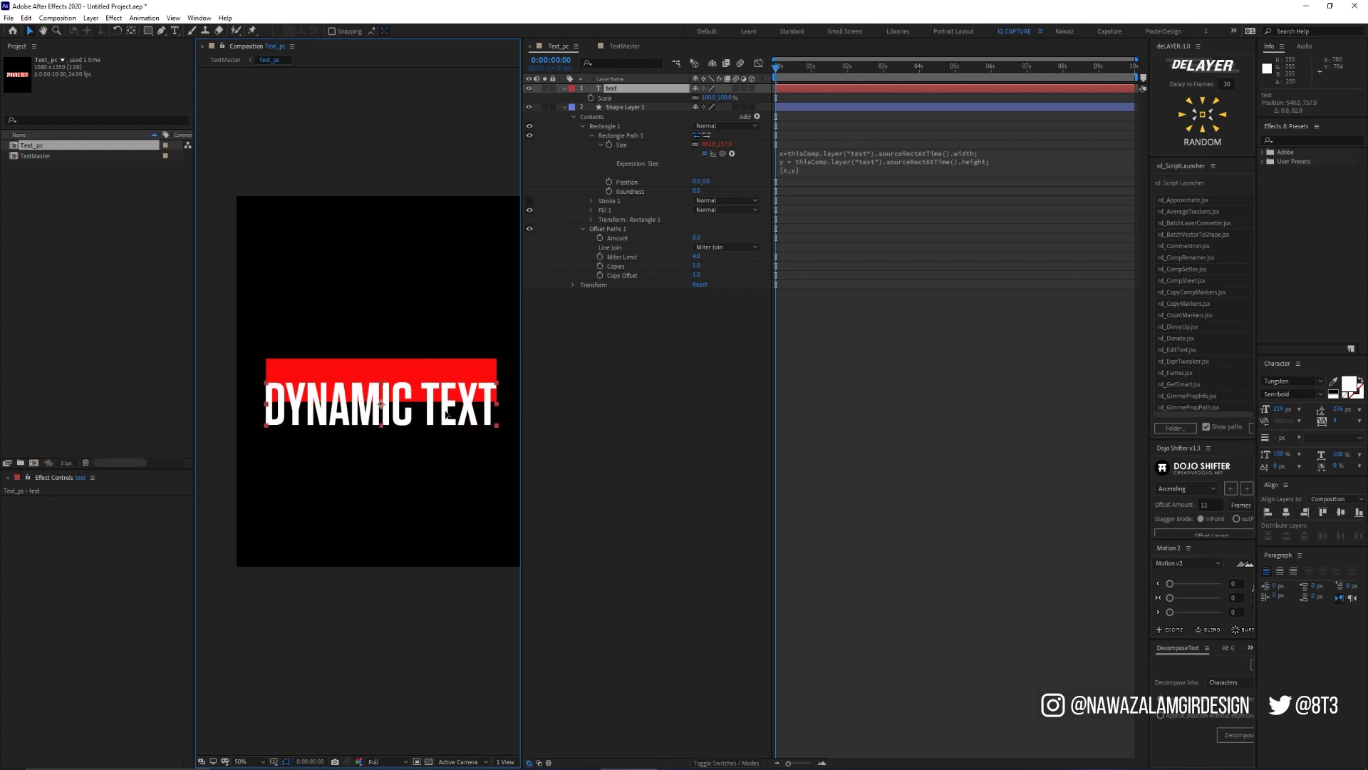
pyautogui.hotkey('ctrl', 'z')
# Center Shape Layer 1 horizontally and vertically in the Text_pc composition and deselect it
pyautogui.click(625, 108)
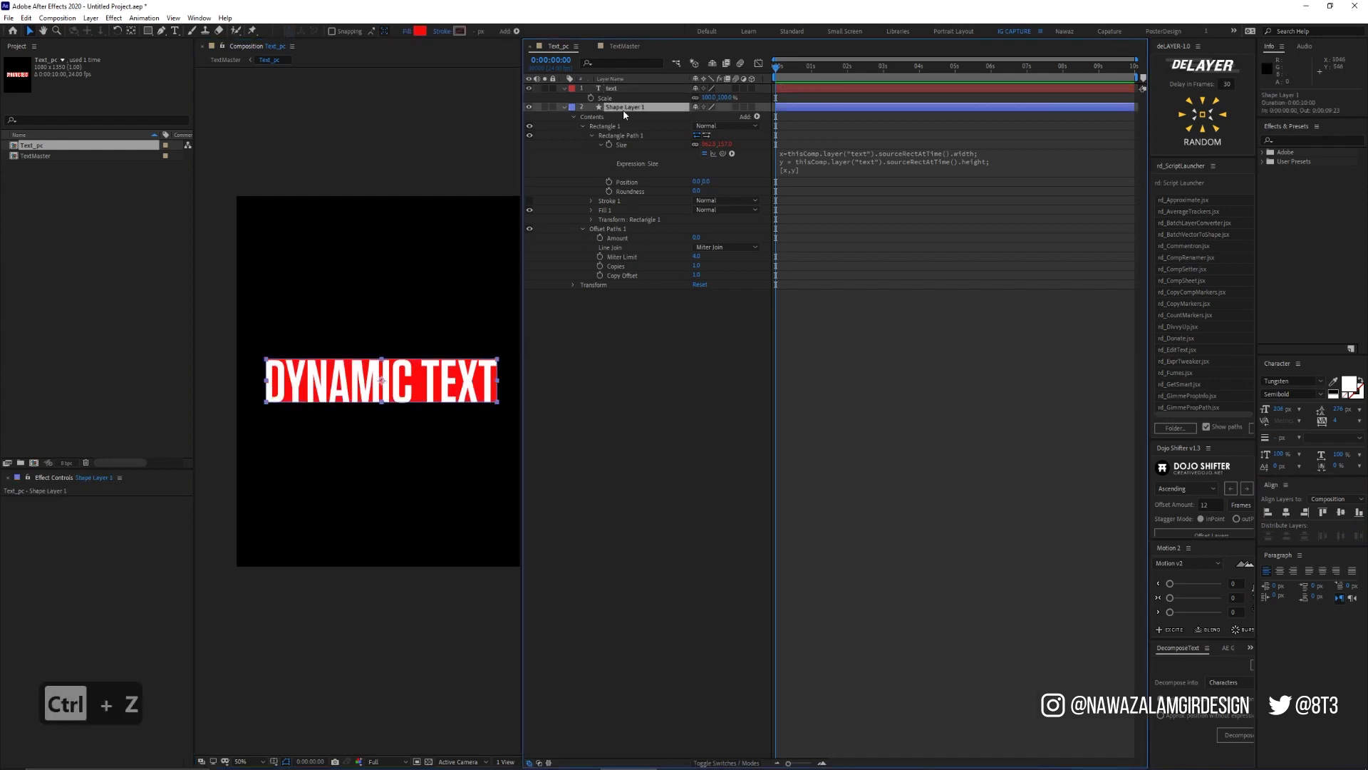
pyautogui.click(1286, 513)
pyautogui.click(1341, 512)
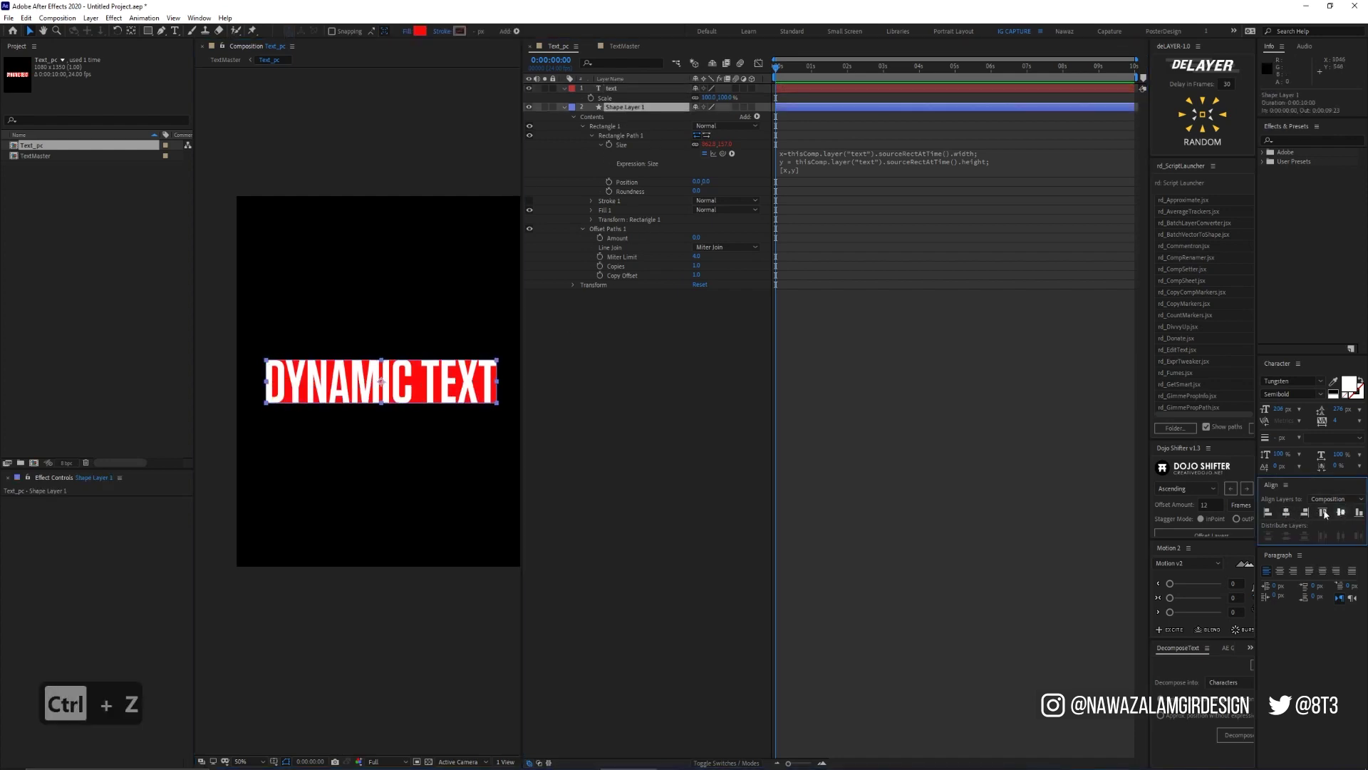
pyautogui.click(702, 449)
# Reopen the TextMaster composition from the project
pyautogui.click(49, 157)
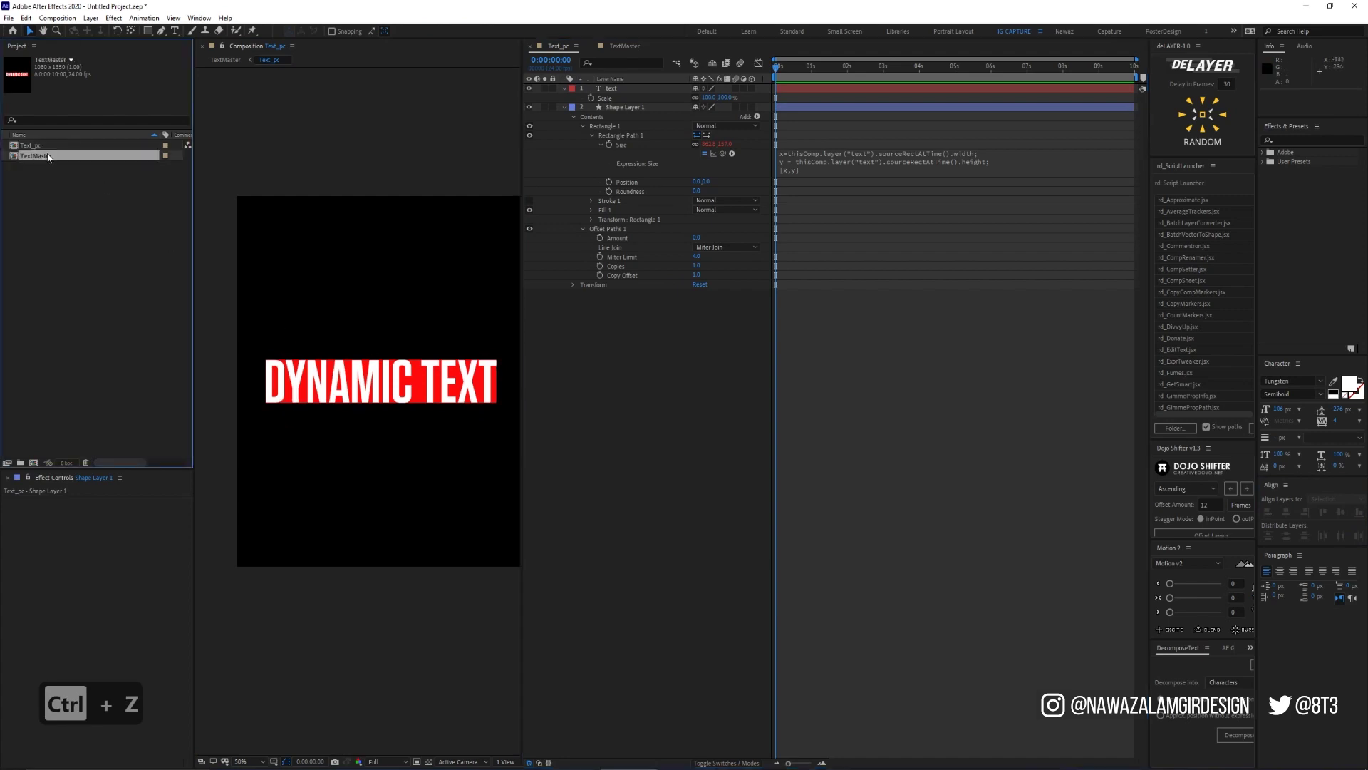
pyautogui.doubleClick(49, 156)
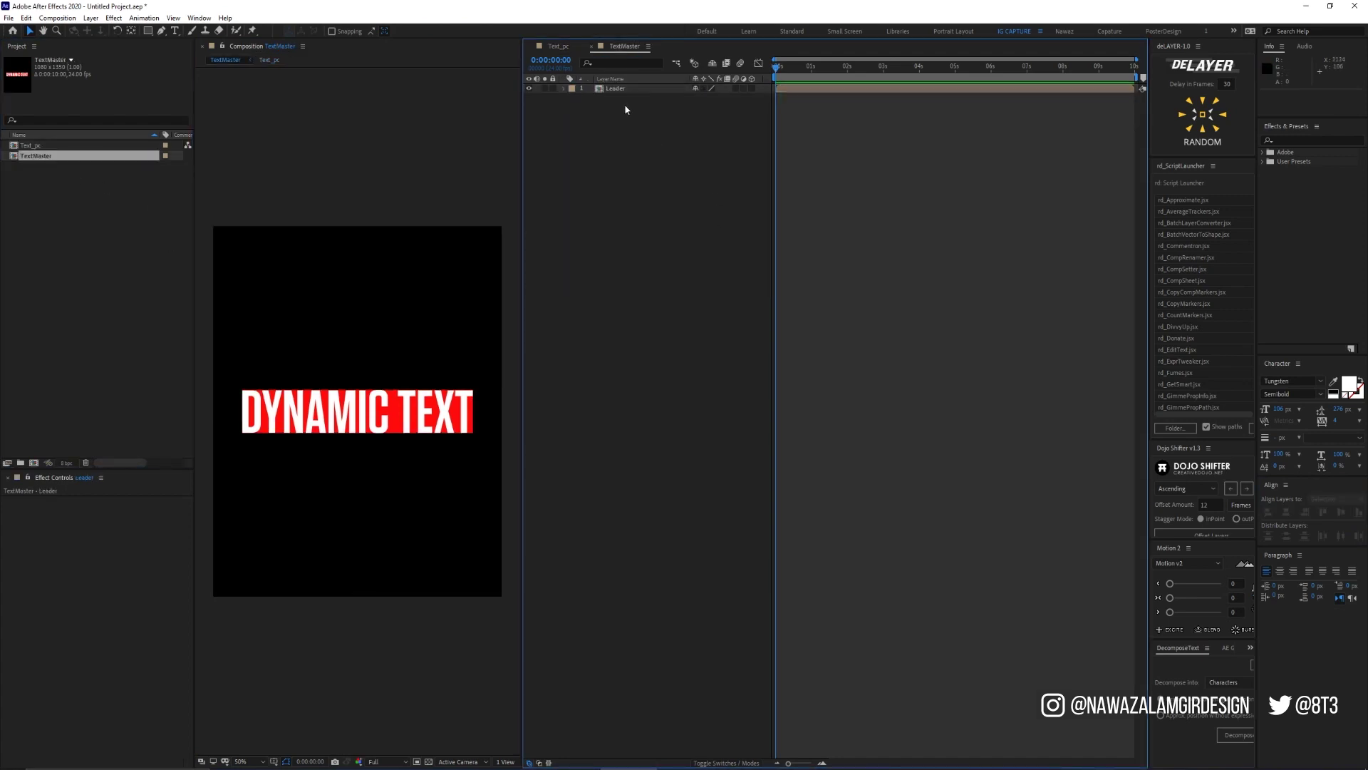
# Add a null object to the TextMaster composition
pyautogui.click(90, 18)
pyautogui.moveTo(114, 18)
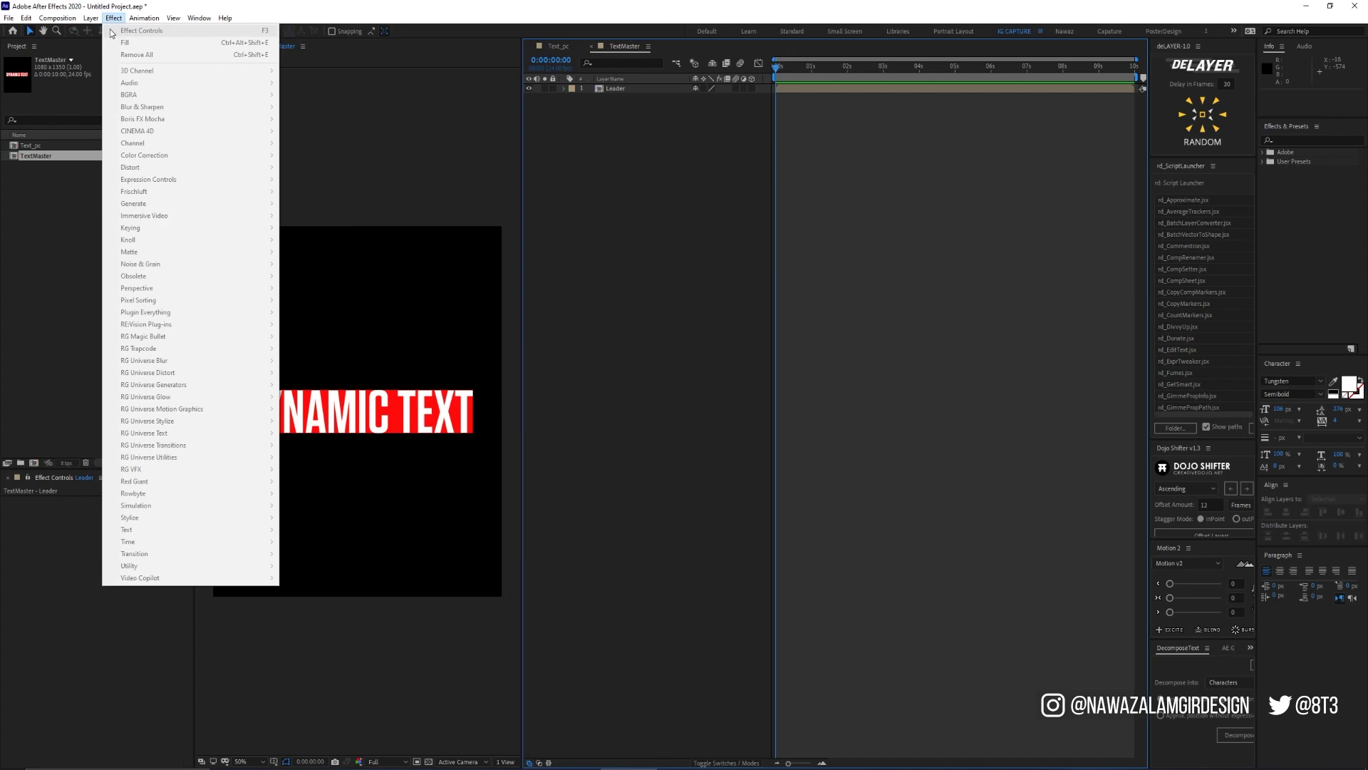
pyautogui.moveTo(178, 30)
pyautogui.click(325, 80)
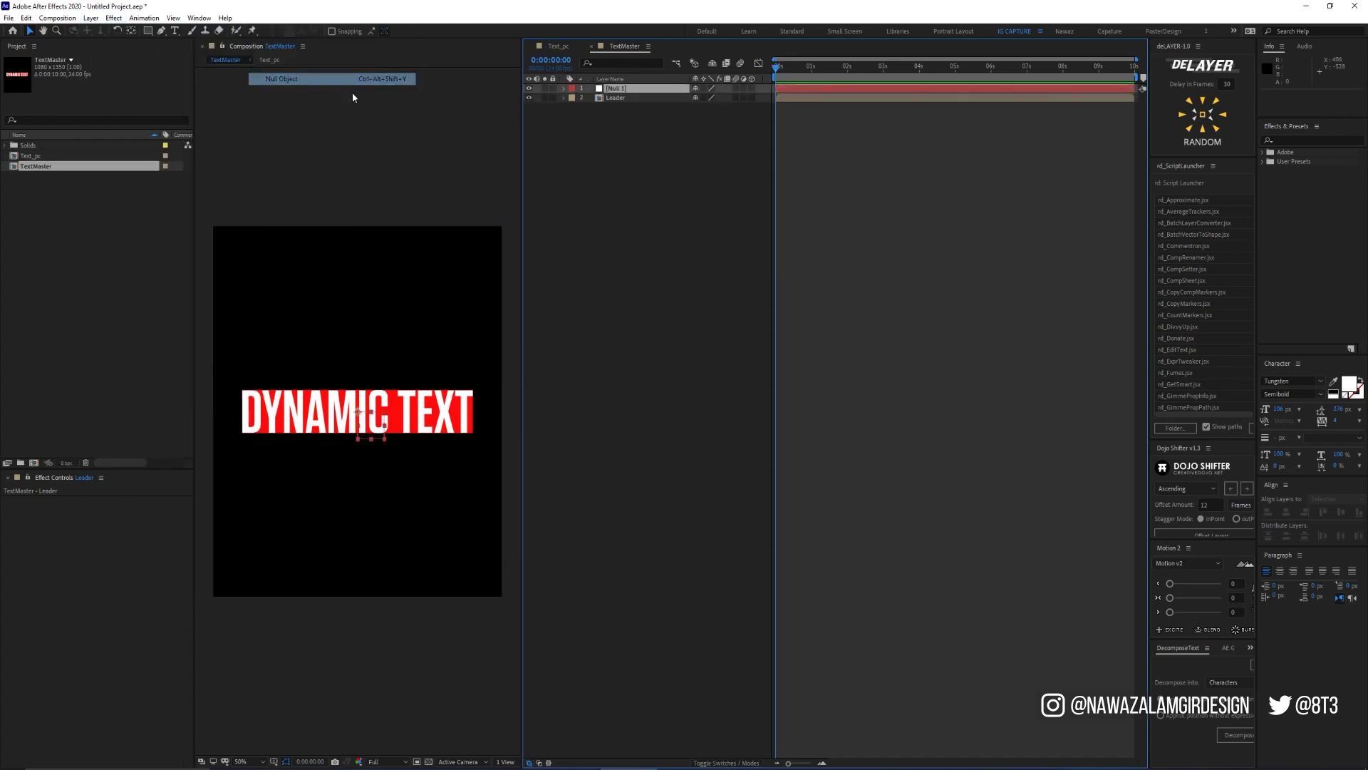
# Rename the null layer as control
pyautogui.press('Return')
pyautogui.write('c')
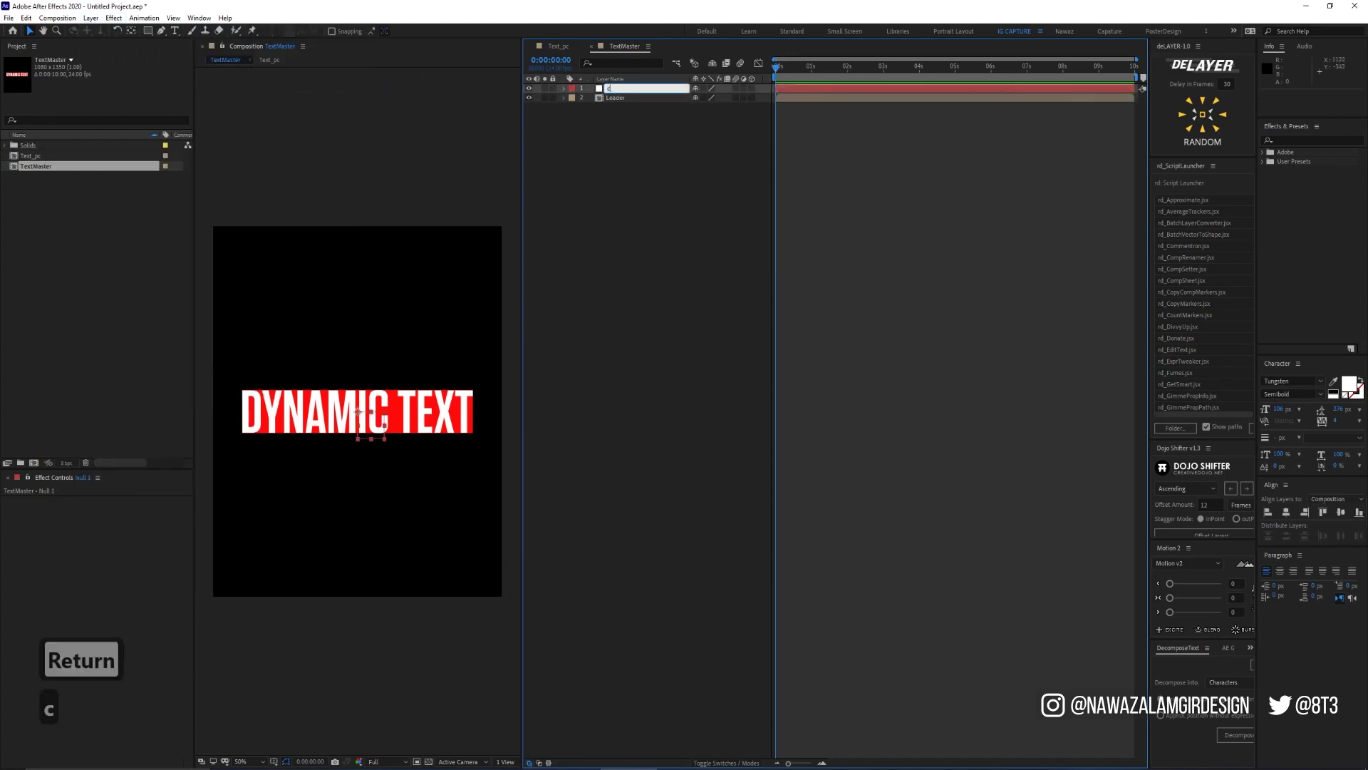
pyautogui.write('ontroler')
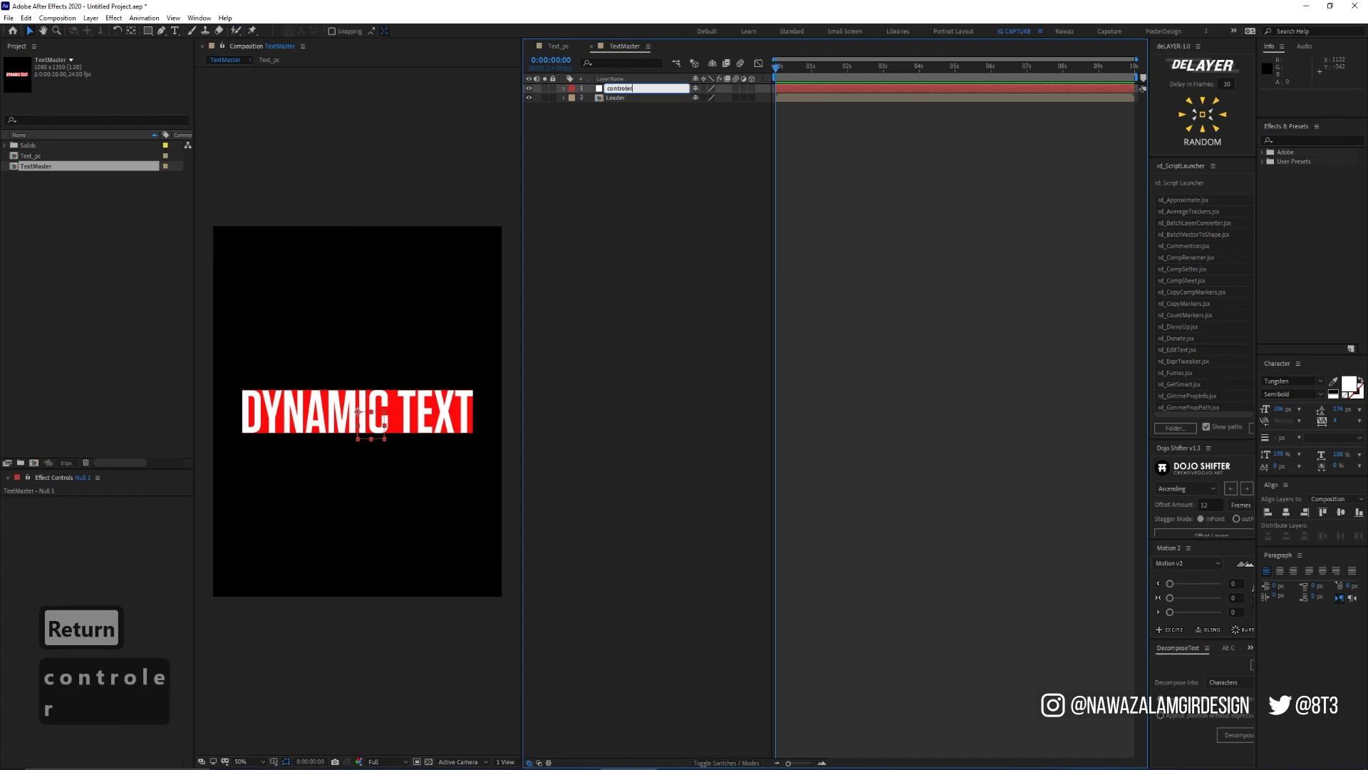
pyautogui.press('BackSpace')
pyautogui.press('BackSpace')
pyautogui.press('BackSpace')
pyautogui.write('l')
pyautogui.press('Return')
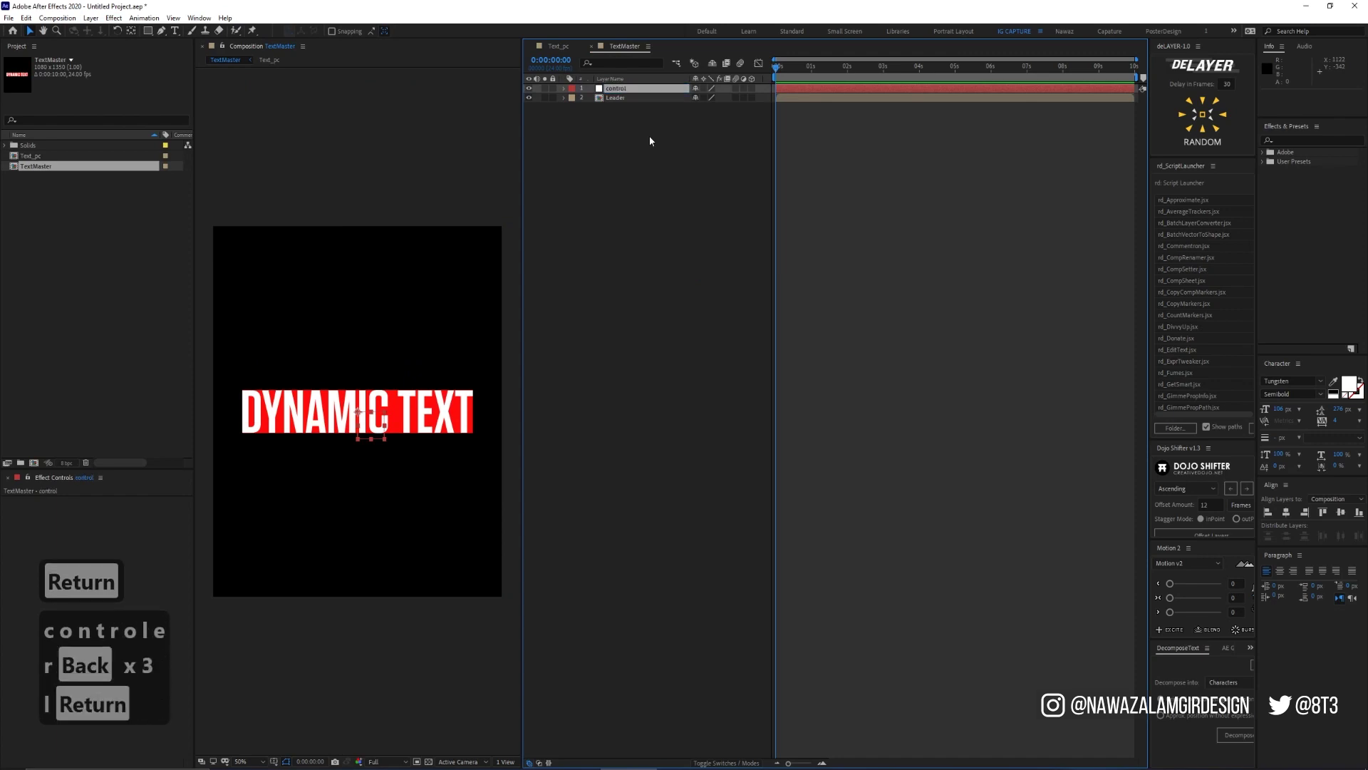
pyautogui.click(639, 129)
# Apply a Slider Control effect to the control layer and duplicate it twice for three sliders
pyautogui.click(614, 90)
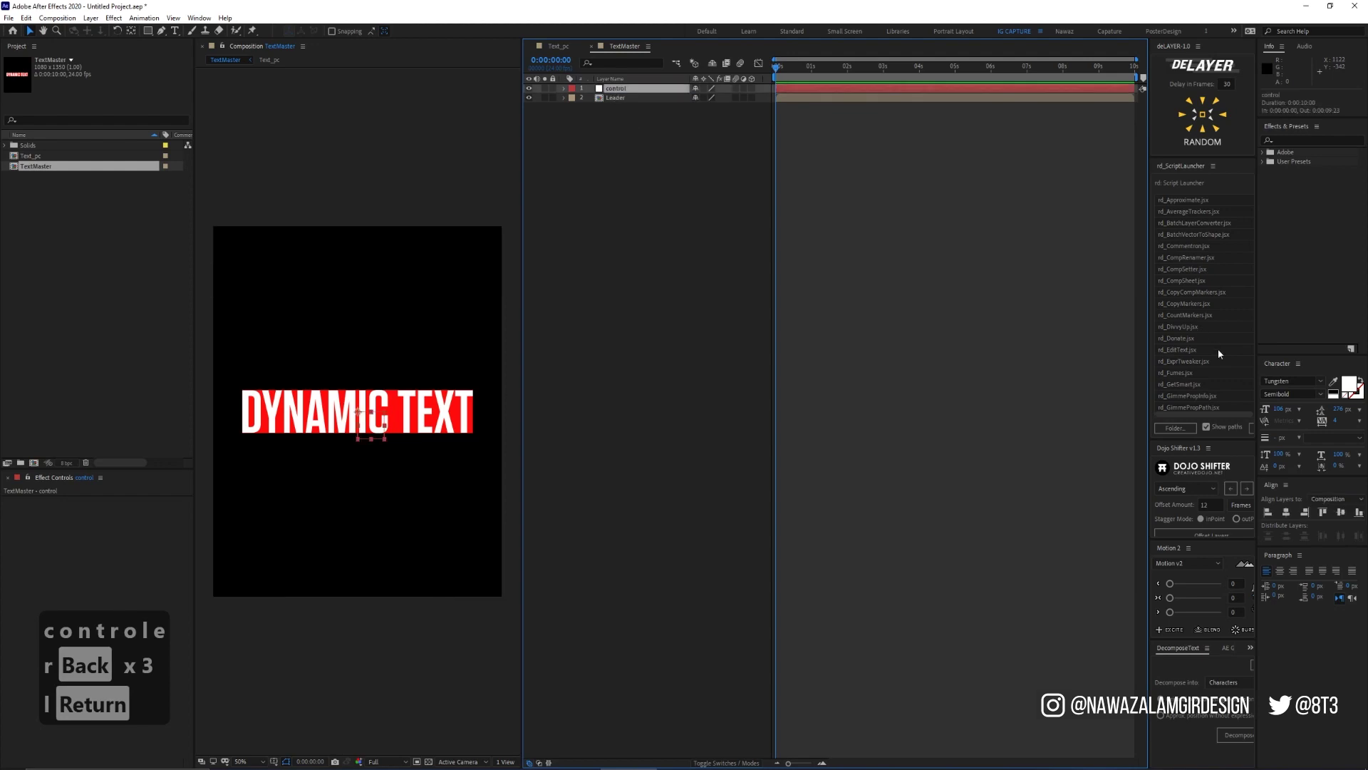
pyautogui.click(1284, 143)
pyautogui.write('slider')
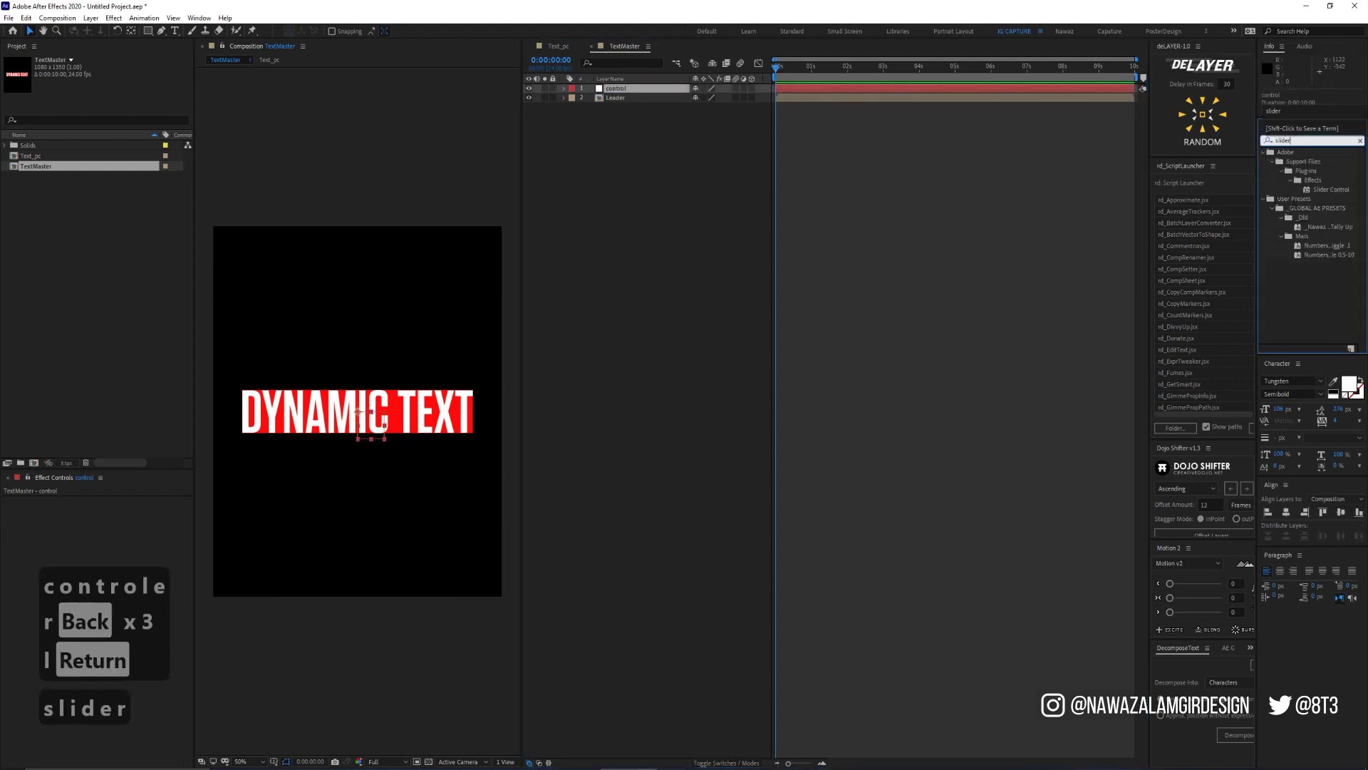
pyautogui.doubleClick(1319, 191)
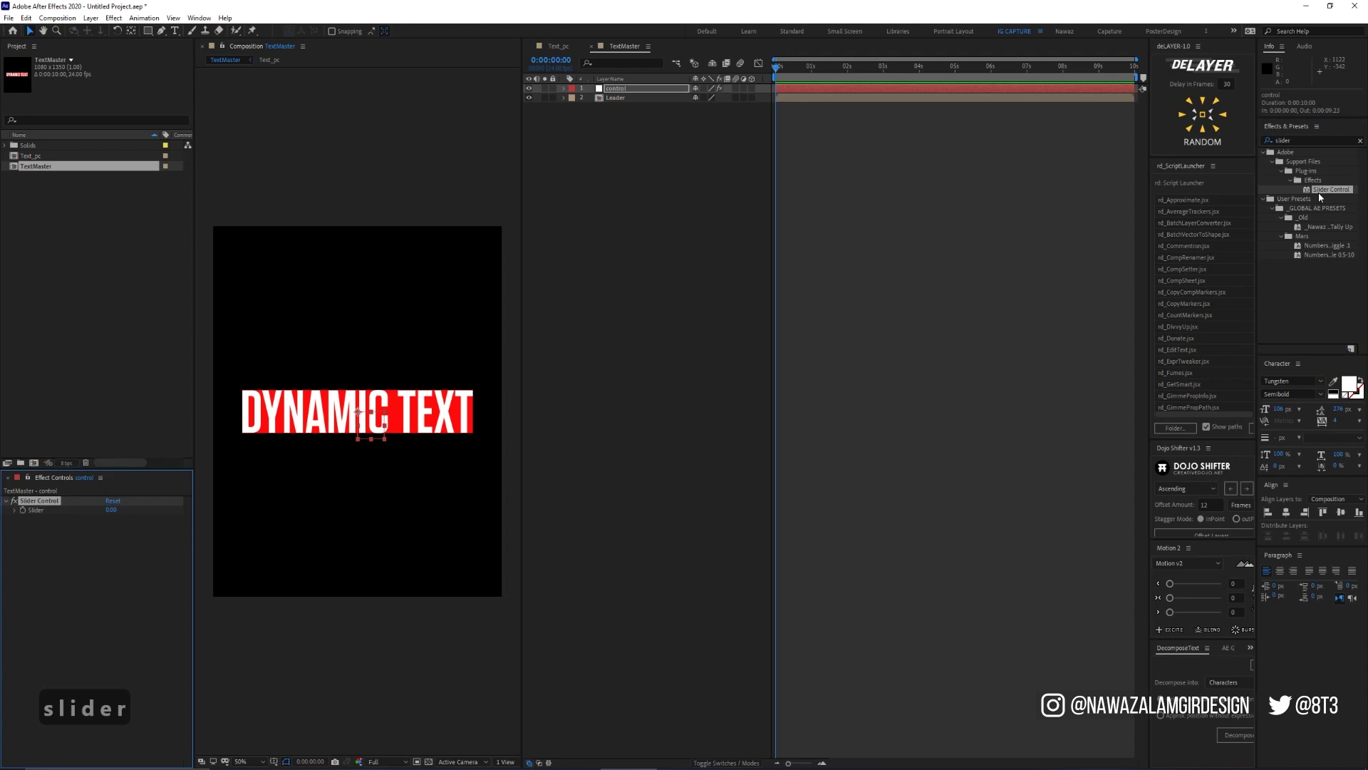
pyautogui.hotkey('ctrl', 'd')
pyautogui.click(55, 501)
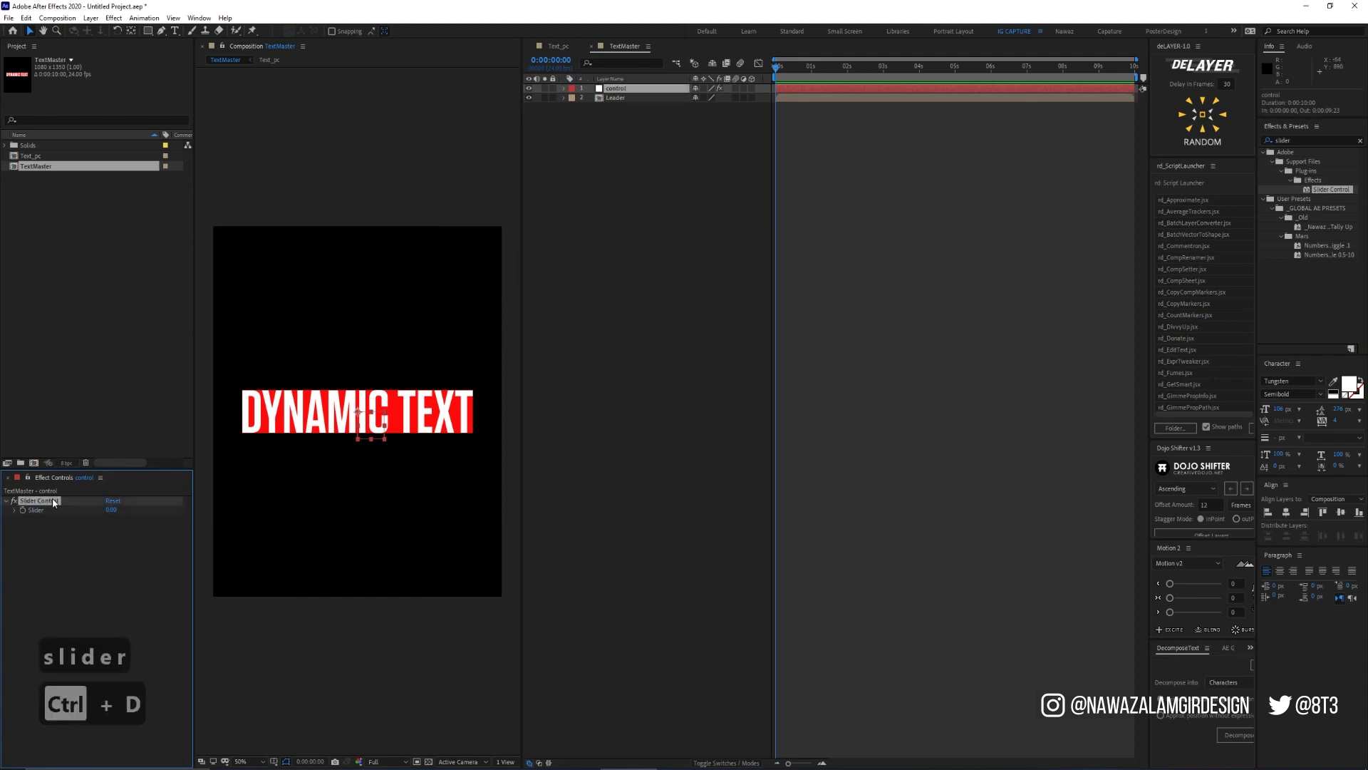
pyautogui.hotkey('ctrl', 'd')
pyautogui.hotkey('ctrl', 'd')
# Rename the first Slider Control effect on the control layer as delayvalue
pyautogui.click(51, 501)
pyautogui.press('Return')
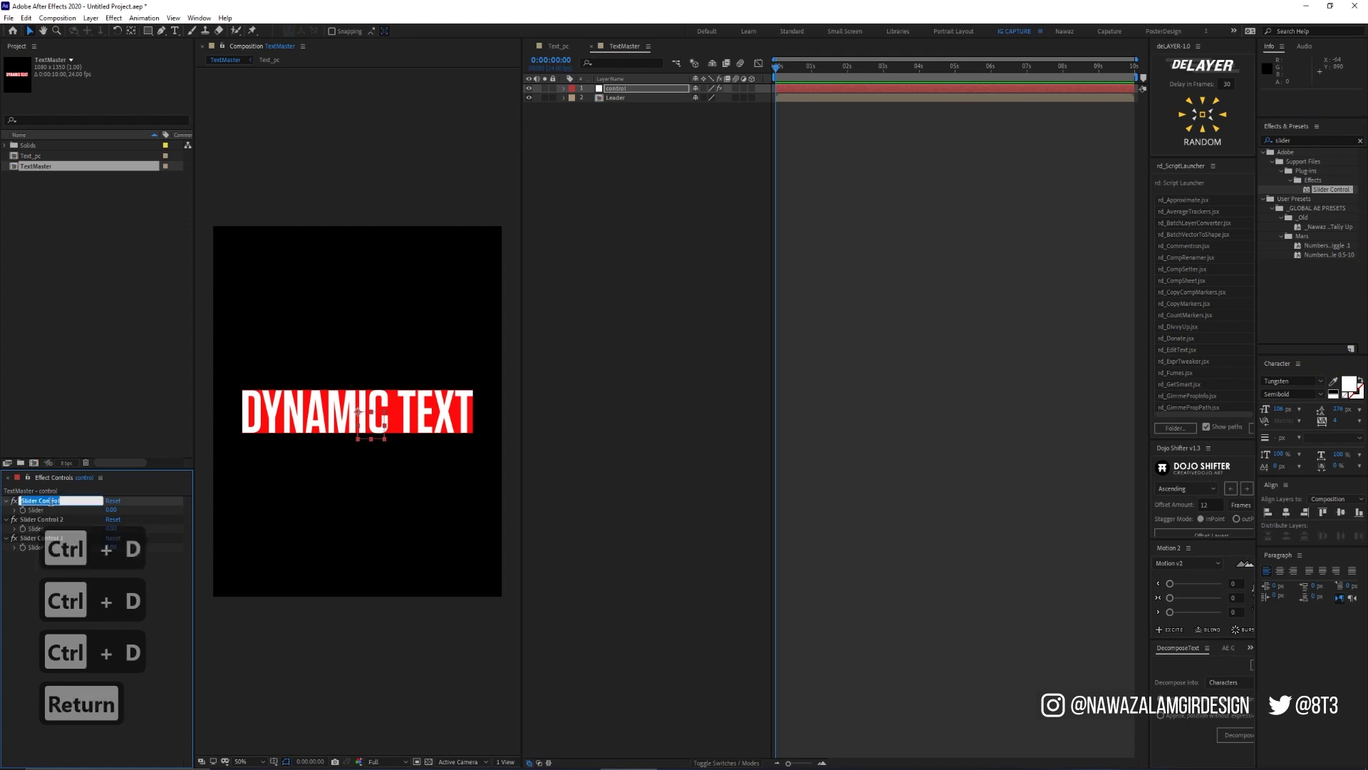
pyautogui.write('delay')
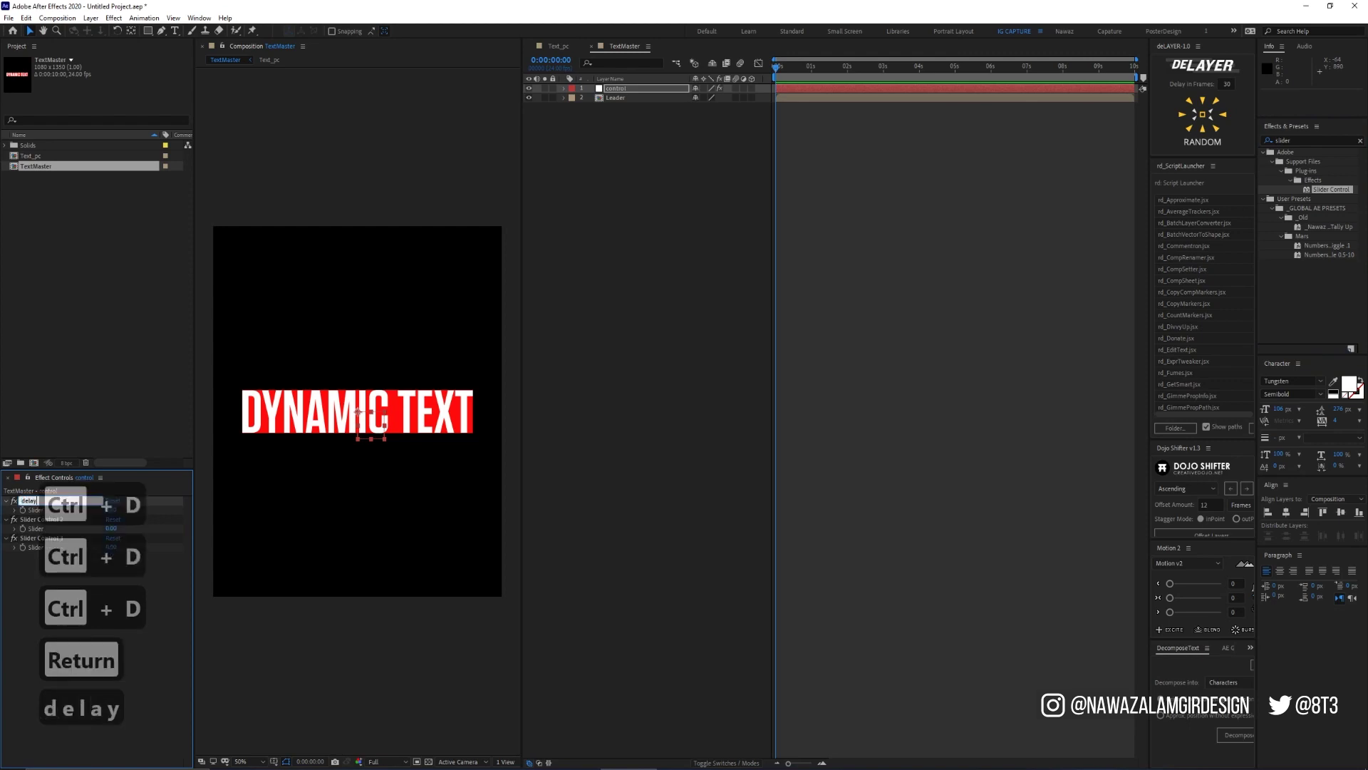
pyautogui.write('b')
pyautogui.press('BackSpace')
pyautogui.write('value')
pyautogui.press('Return')
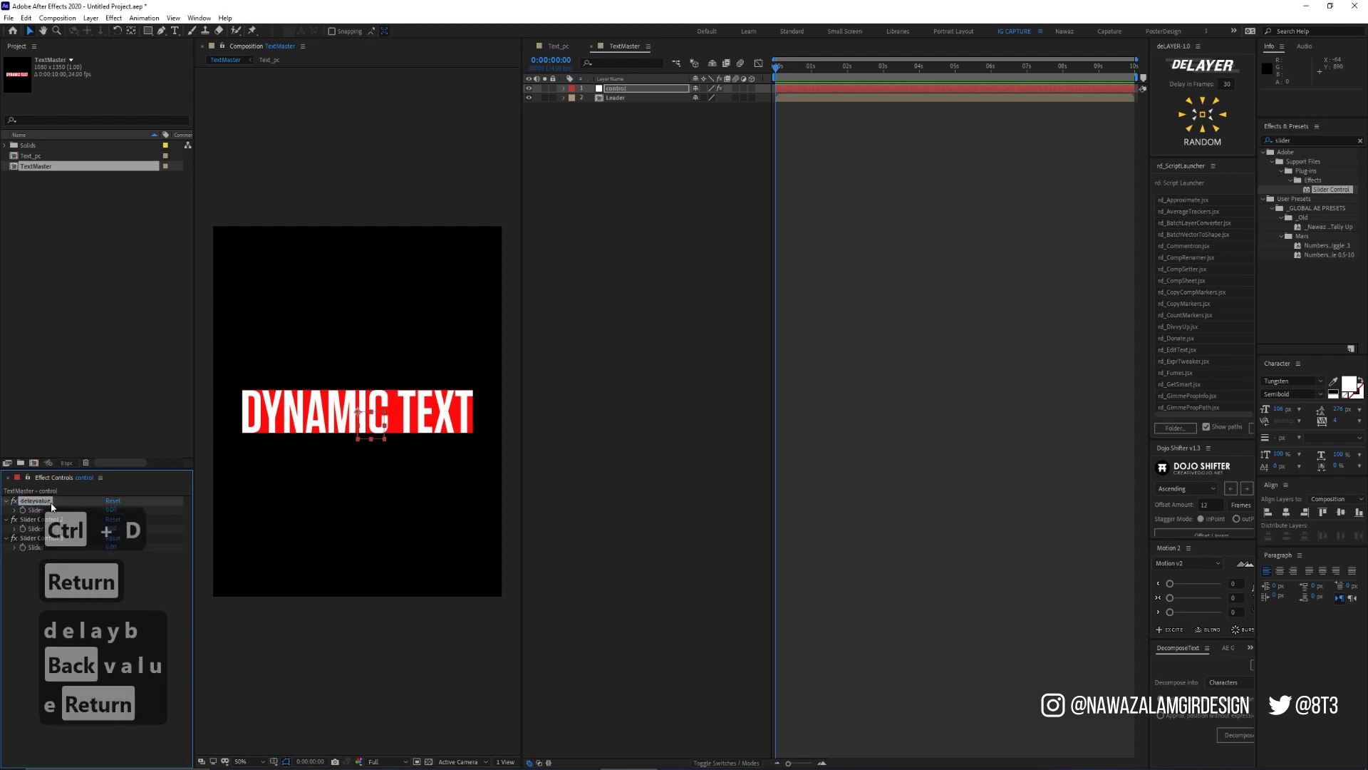
# Rename the second Slider Control effect on the control layer as scaleValue
pyautogui.click(46, 518)
pyautogui.press('Return')
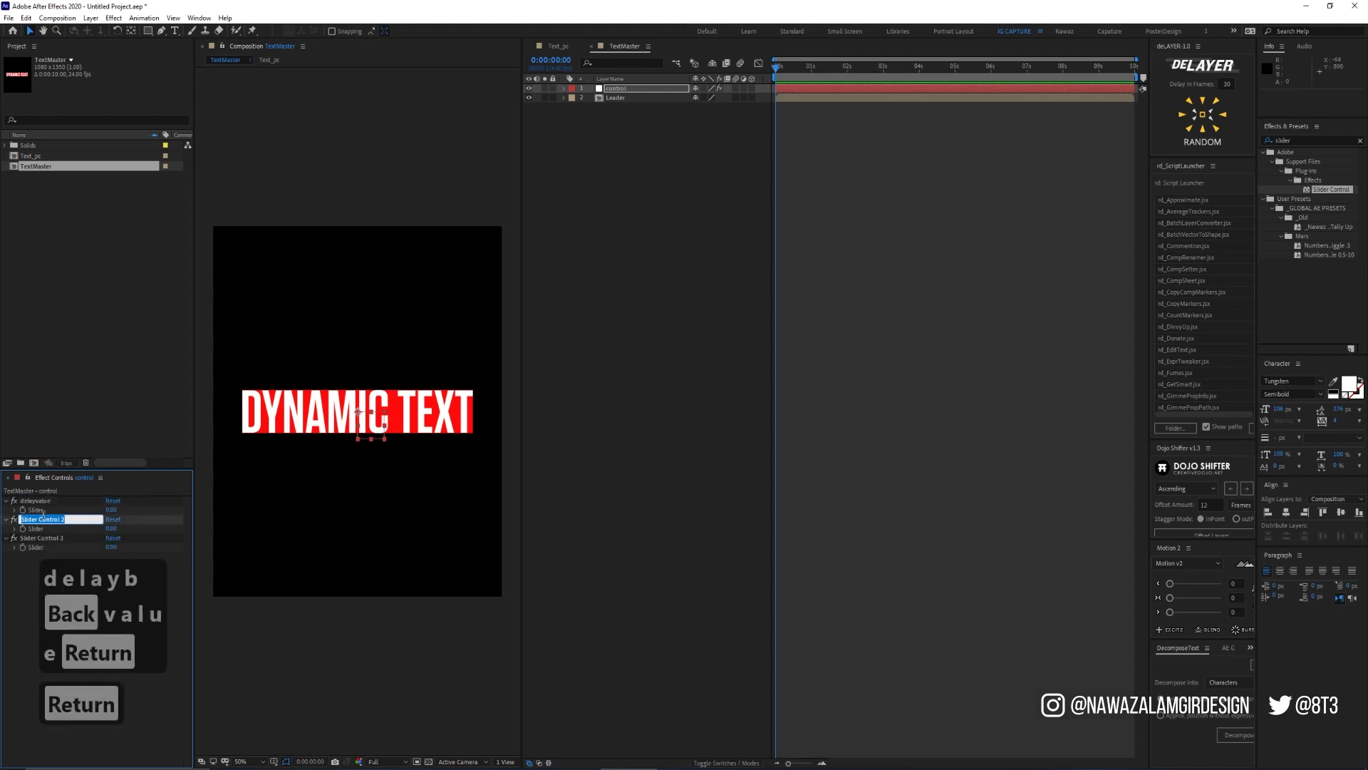
pyautogui.write('scaleValue')
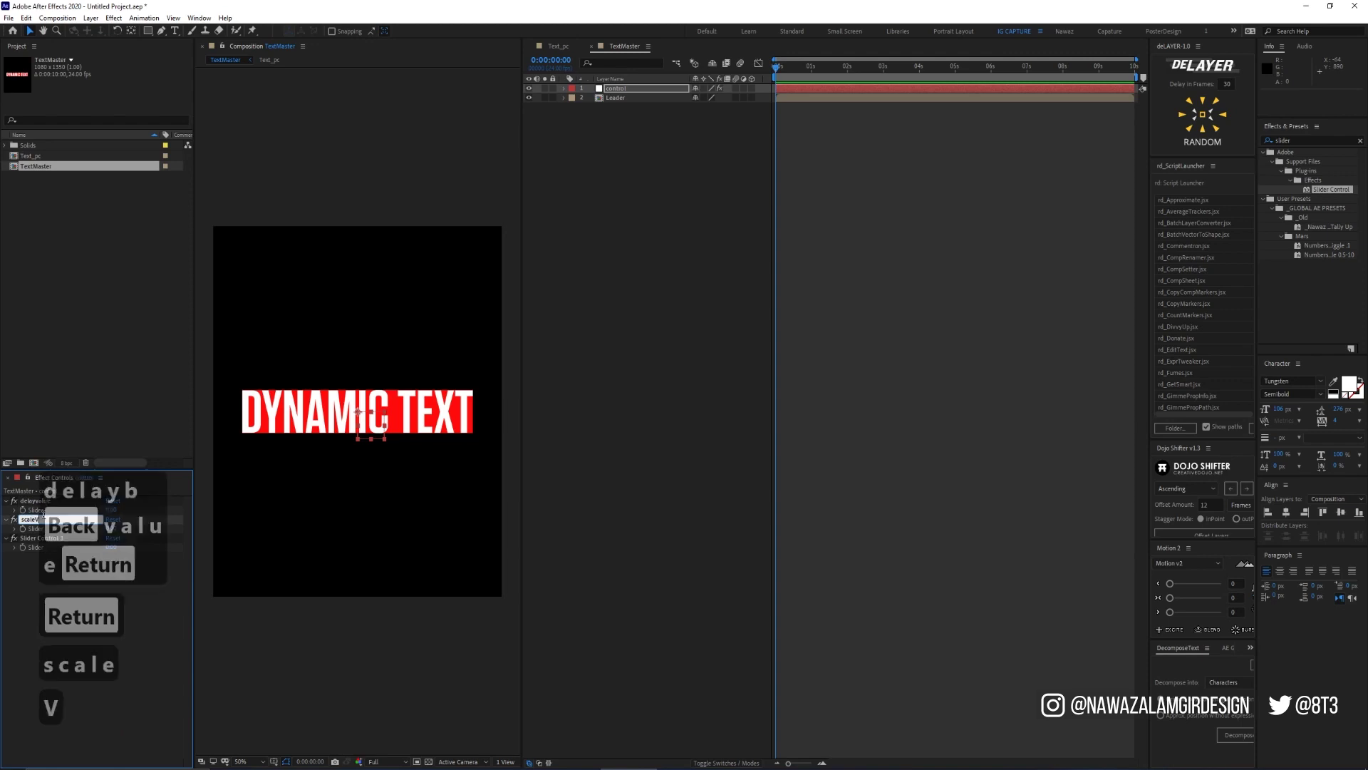
pyautogui.press('Return')
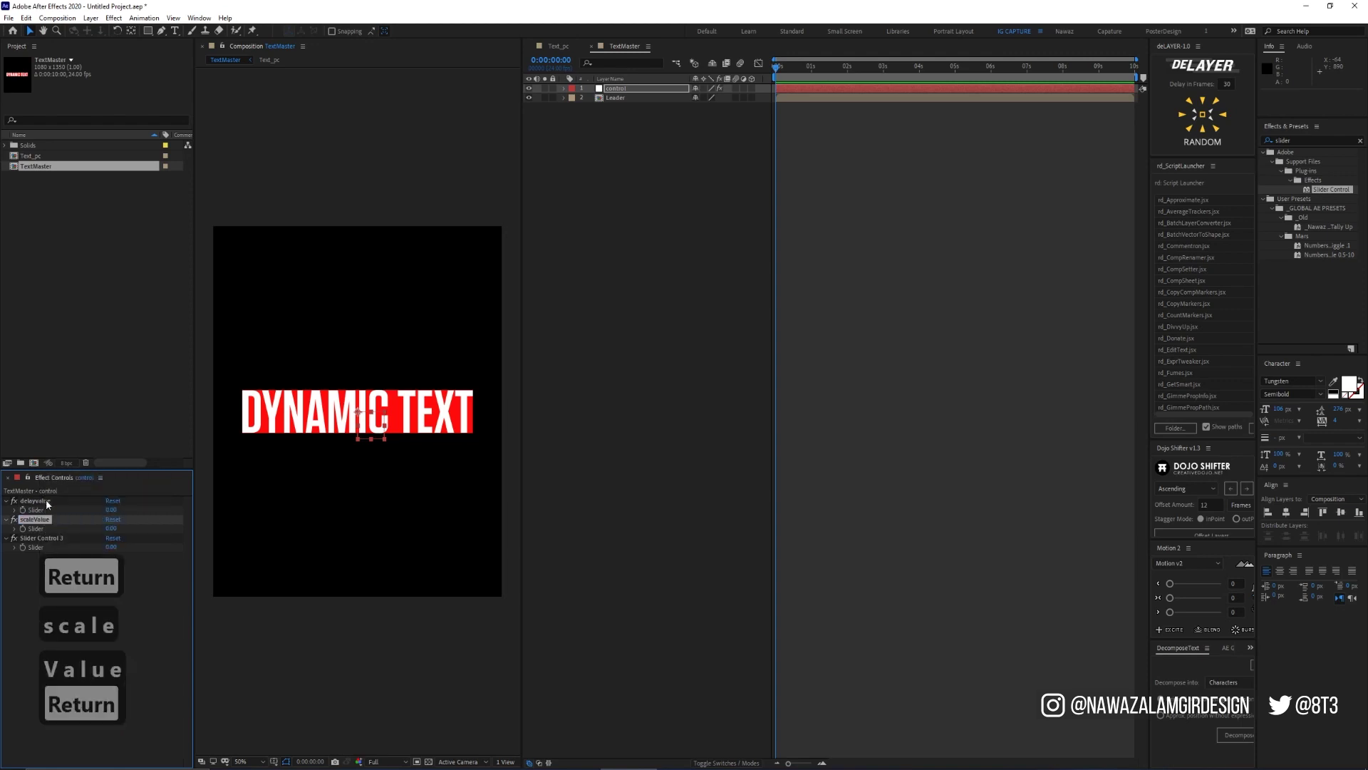
# Correct the first slider effect's name to delayValue with a capital V
pyautogui.click(47, 501)
pyautogui.press('Return')
pyautogui.click(38, 501)
pyautogui.press('BackSpace')
pyautogui.write('V')
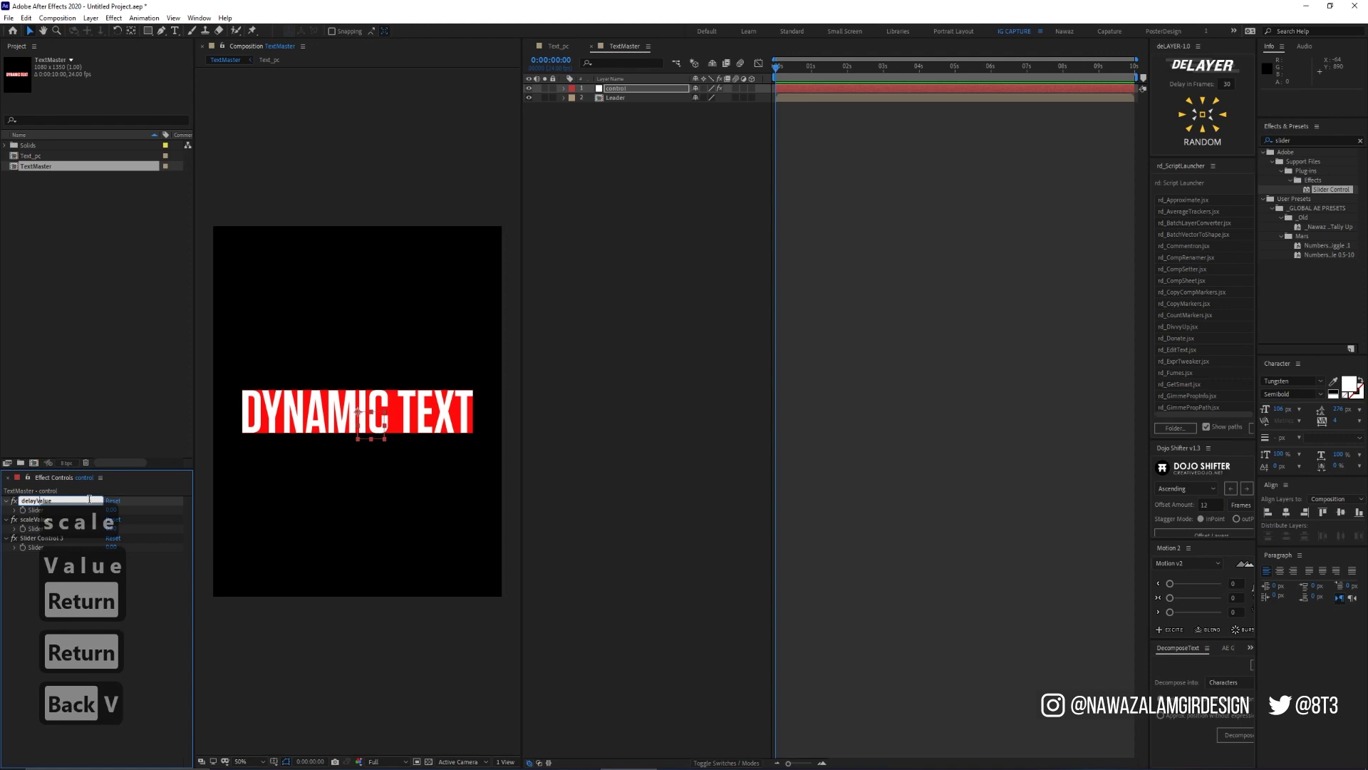
pyautogui.press('Return')
# Rename the third Slider Control effect as offsetPath and deselect it
pyautogui.click(30, 538)
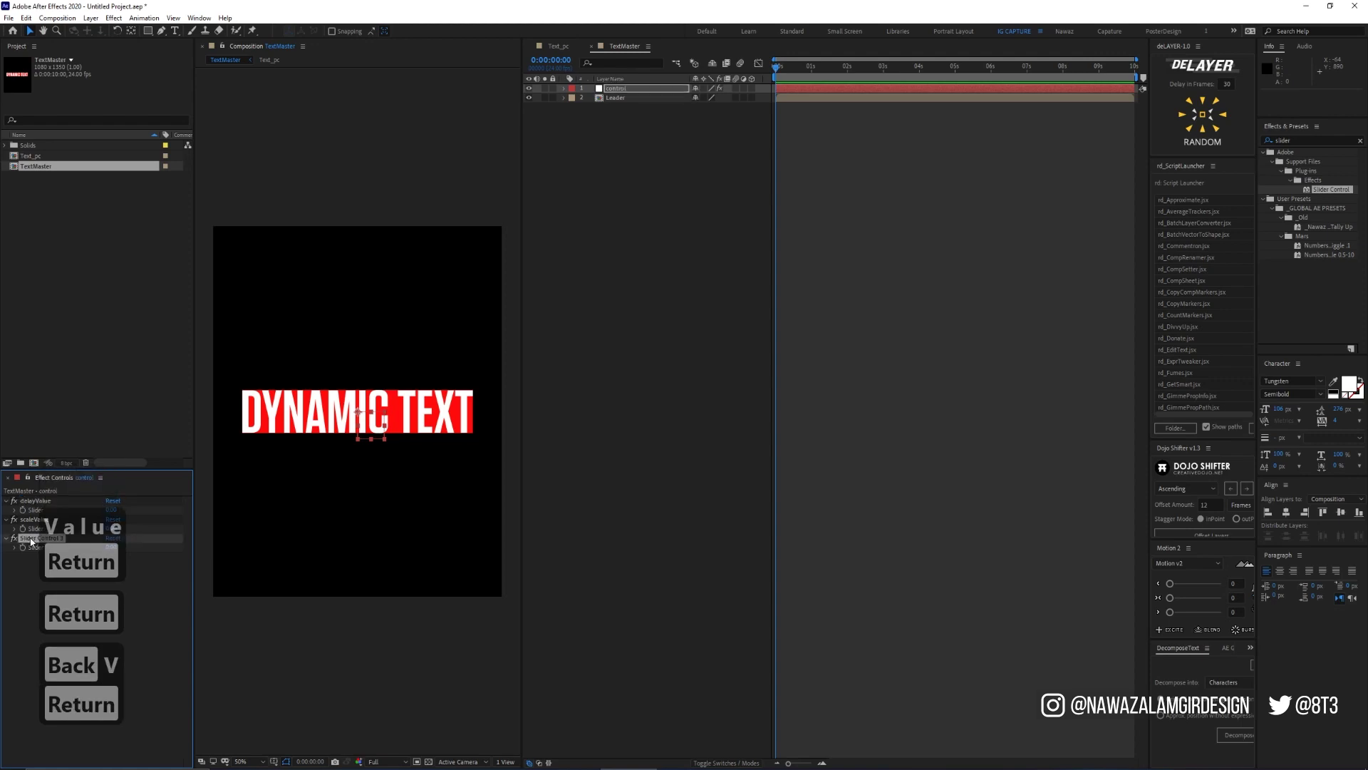
pyautogui.press('Return')
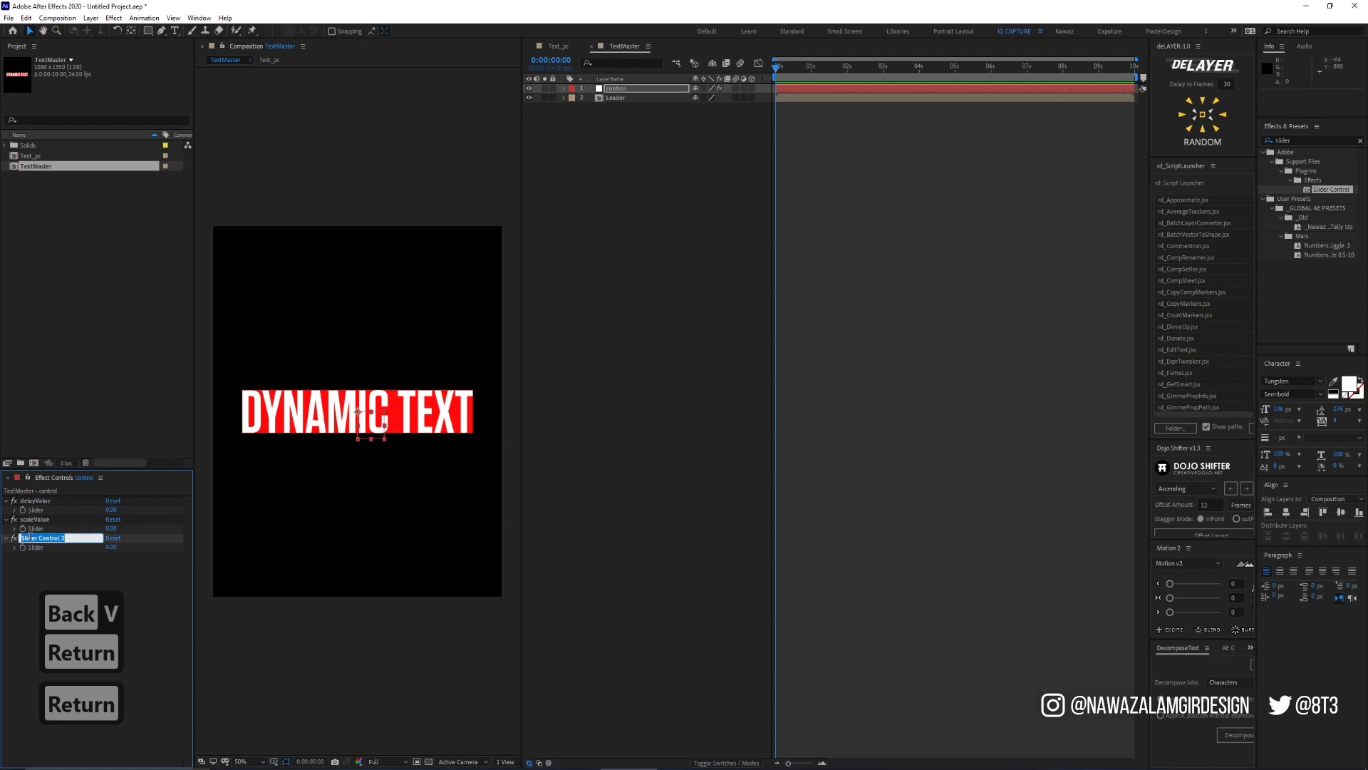
pyautogui.write('o')
pyautogui.press('BackSpace')
pyautogui.write('offsetPath')
pyautogui.press('Return')
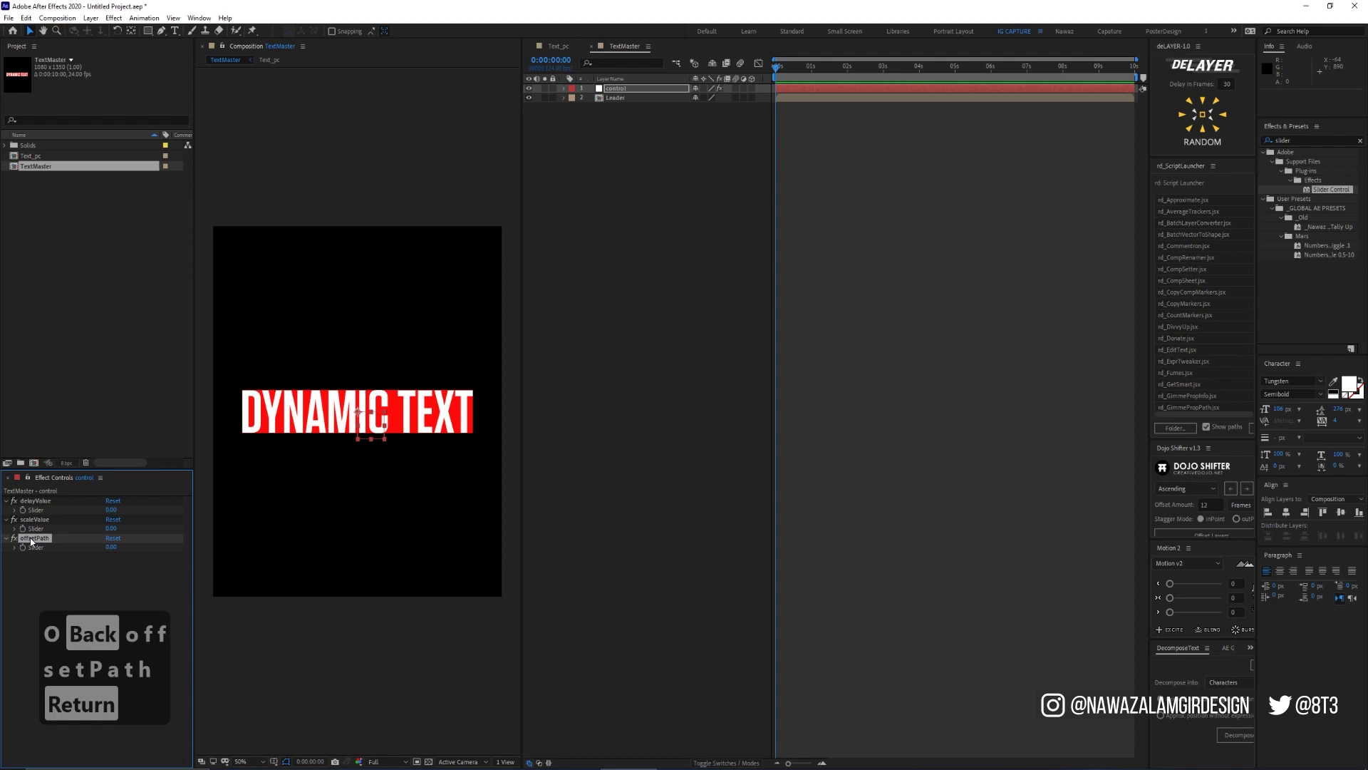
pyautogui.click(47, 557)
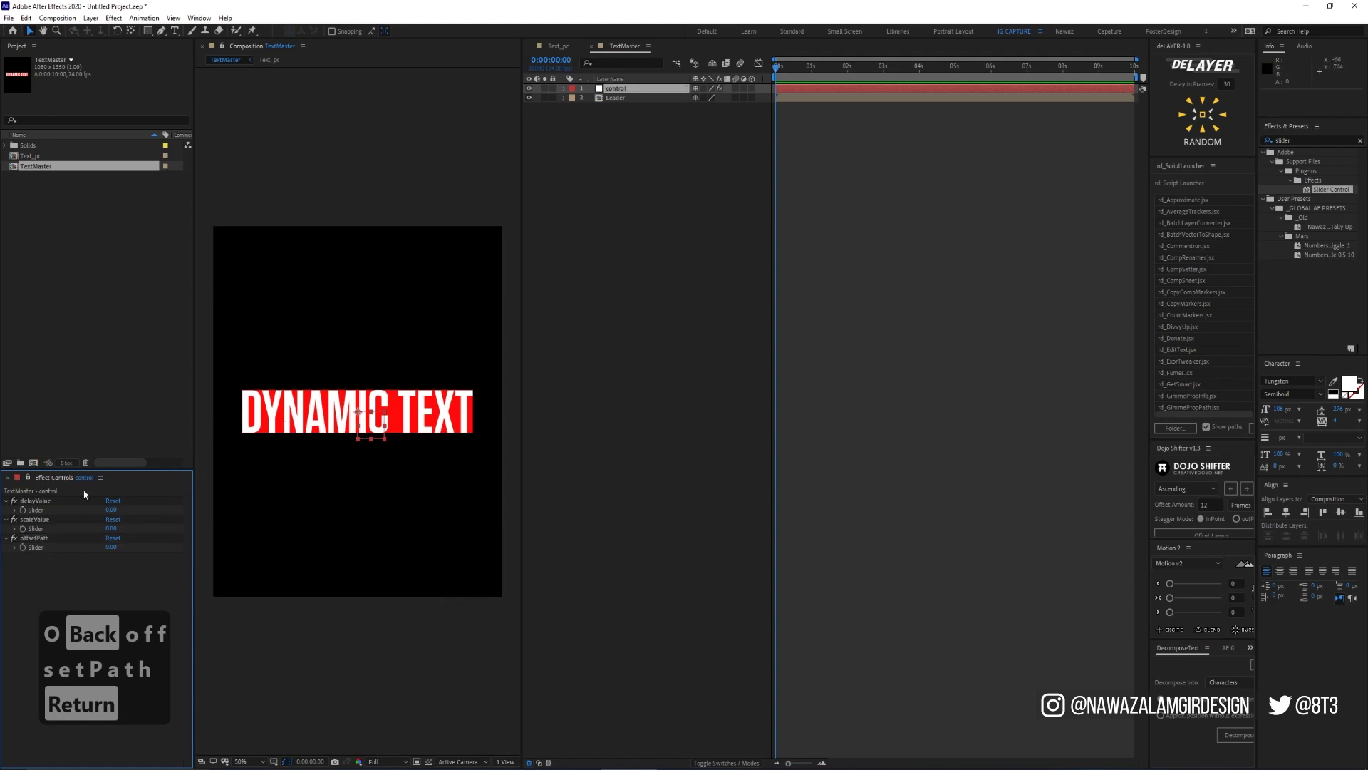
# Open the Leader precomp and link Shape Layer 1's Offset Paths Amount by expression to the control layer's offsetPath slider
pyautogui.doubleClick(610, 99)
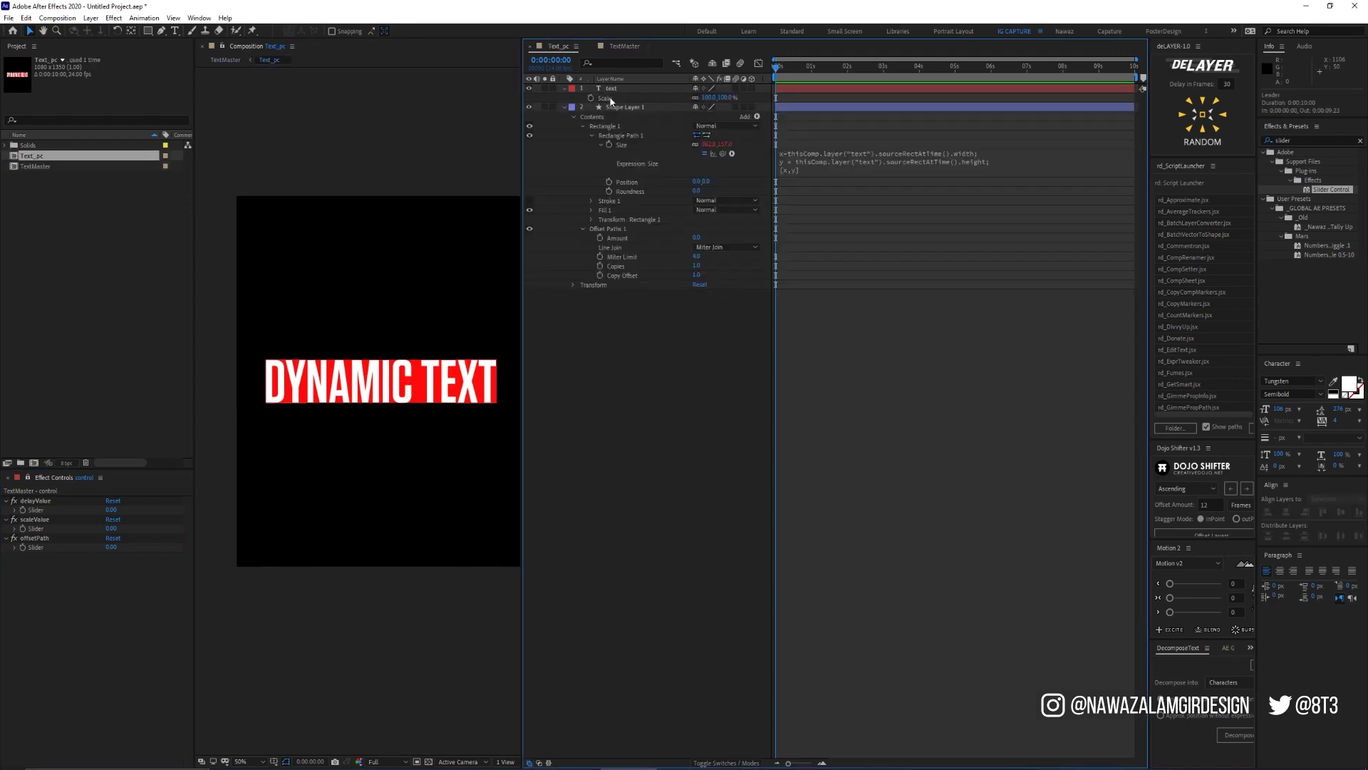
pyautogui.keyDown('alt'); pyautogui.click(600, 238); pyautogui.keyUp('alt')
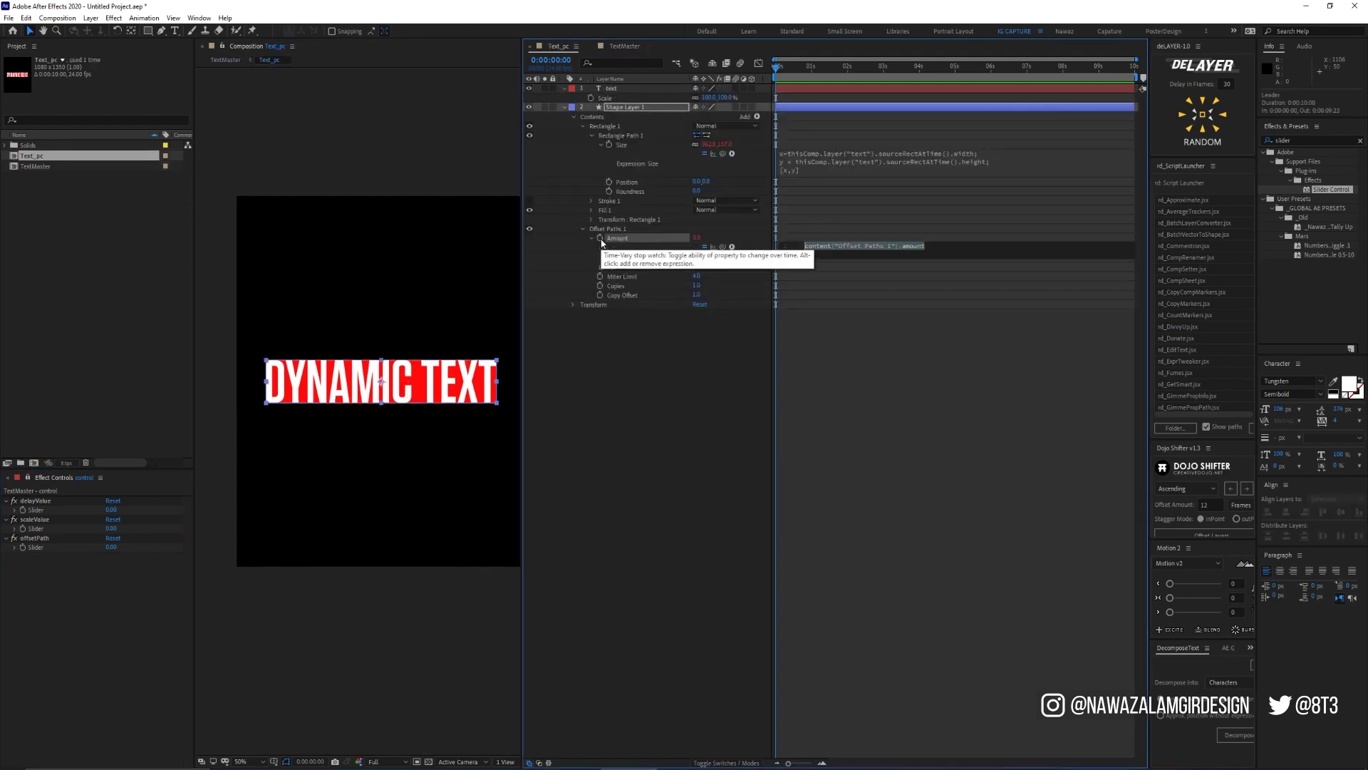
pyautogui.moveTo(722, 247); pyautogui.dragTo(44, 549)
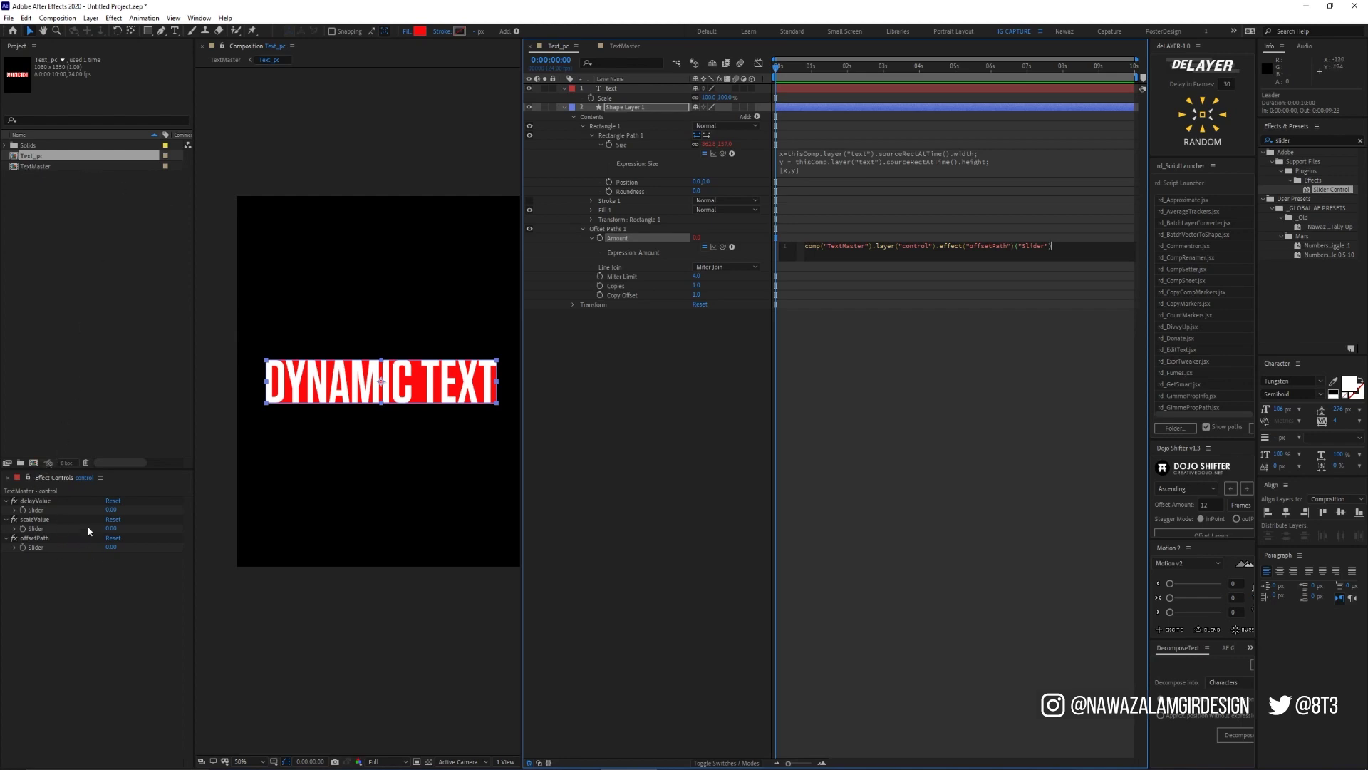
pyautogui.click(734, 366)
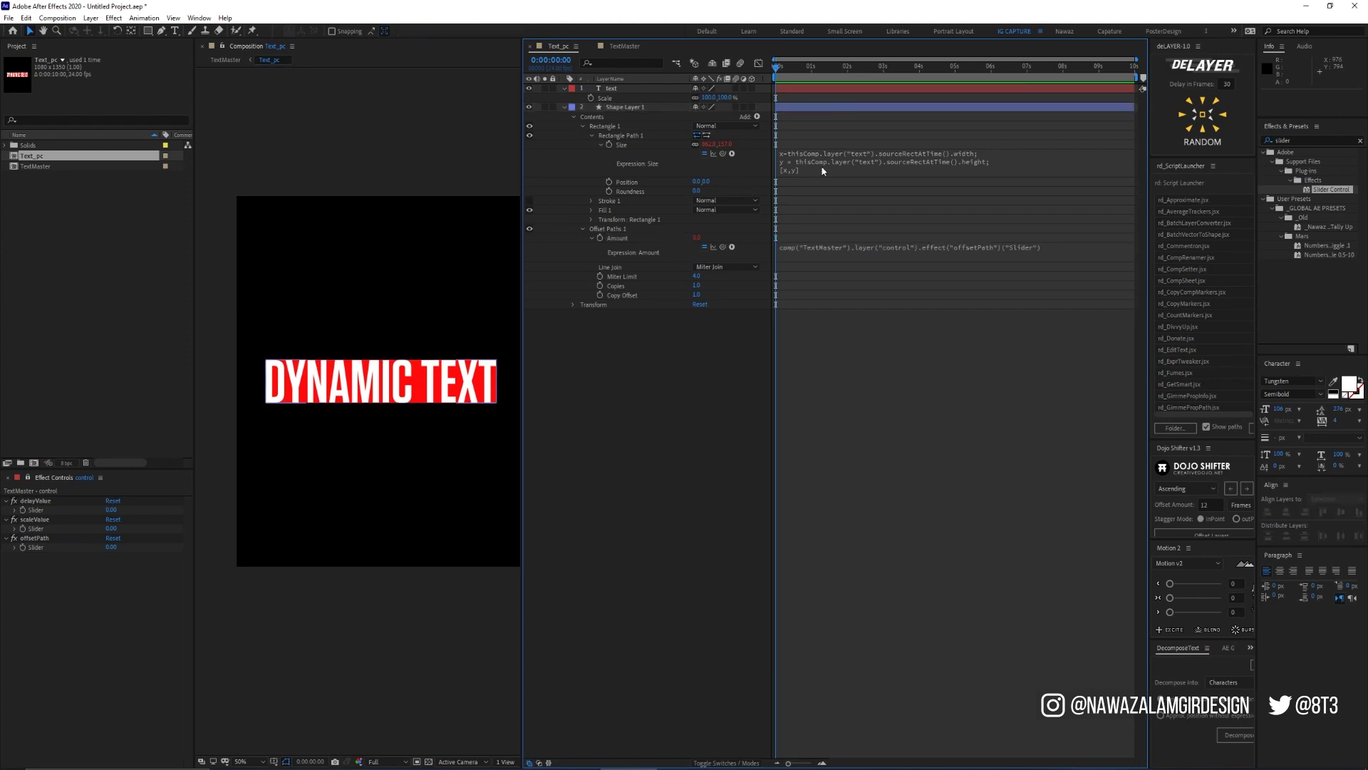
# Return to the TextMaster composition, unlock the effect controls and duplicate the Leader layer
pyautogui.click(618, 46)
pyautogui.click(28, 476)
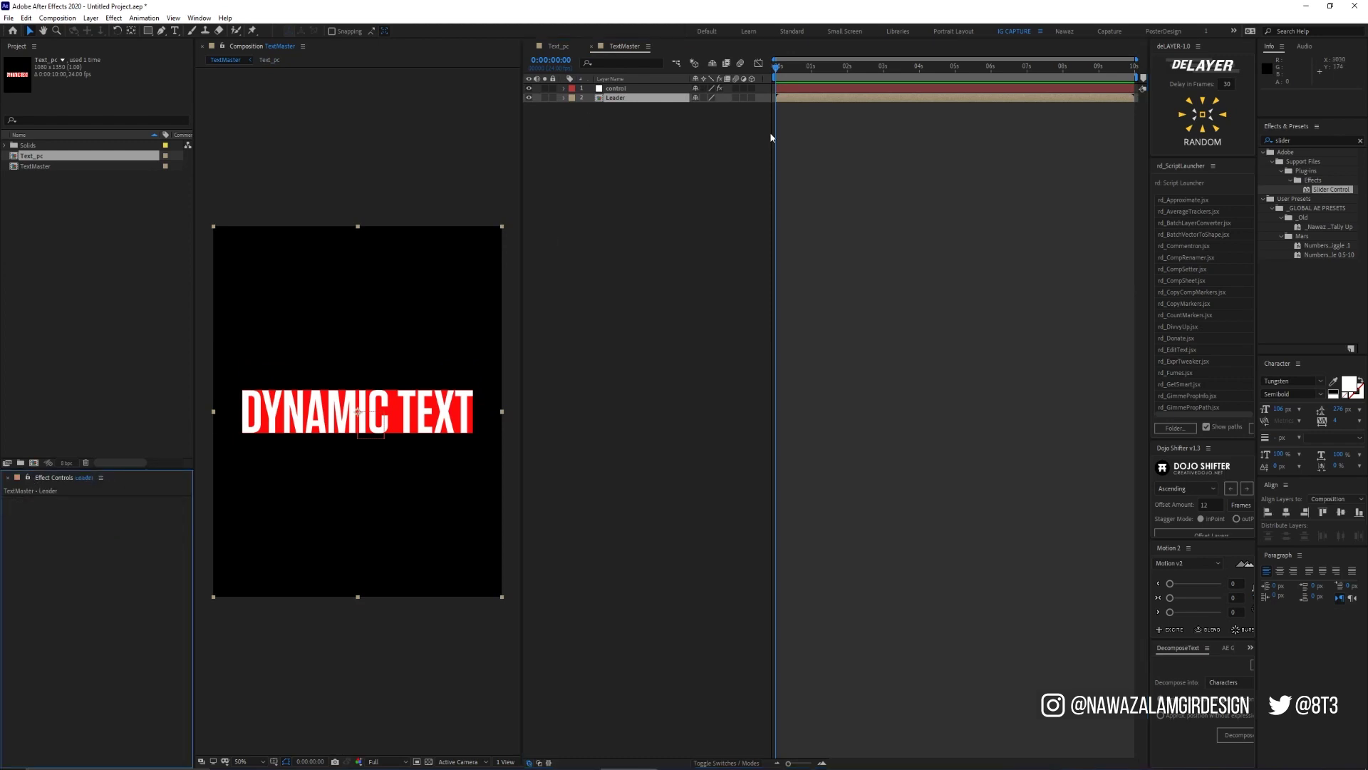
pyautogui.click(708, 134)
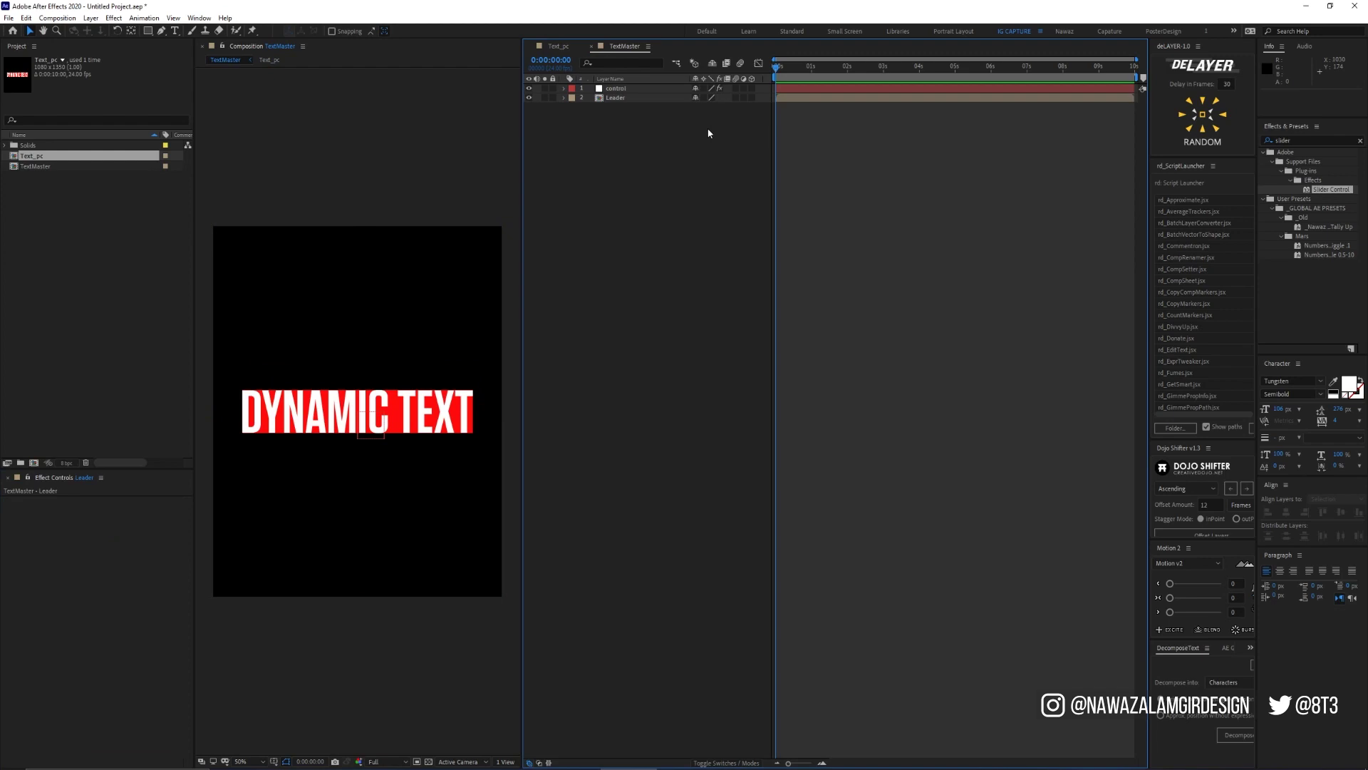
pyautogui.click(627, 98)
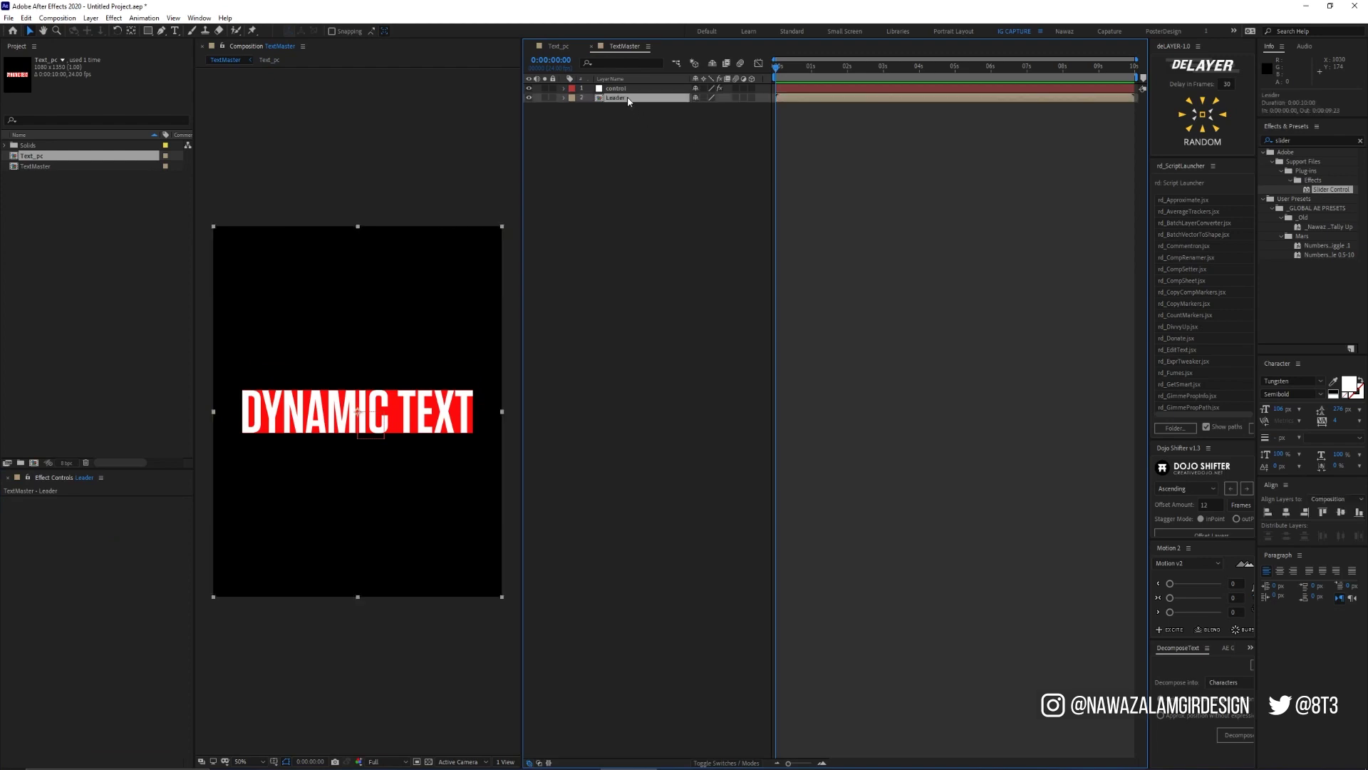
pyautogui.hotkey('ctrl', 'd')
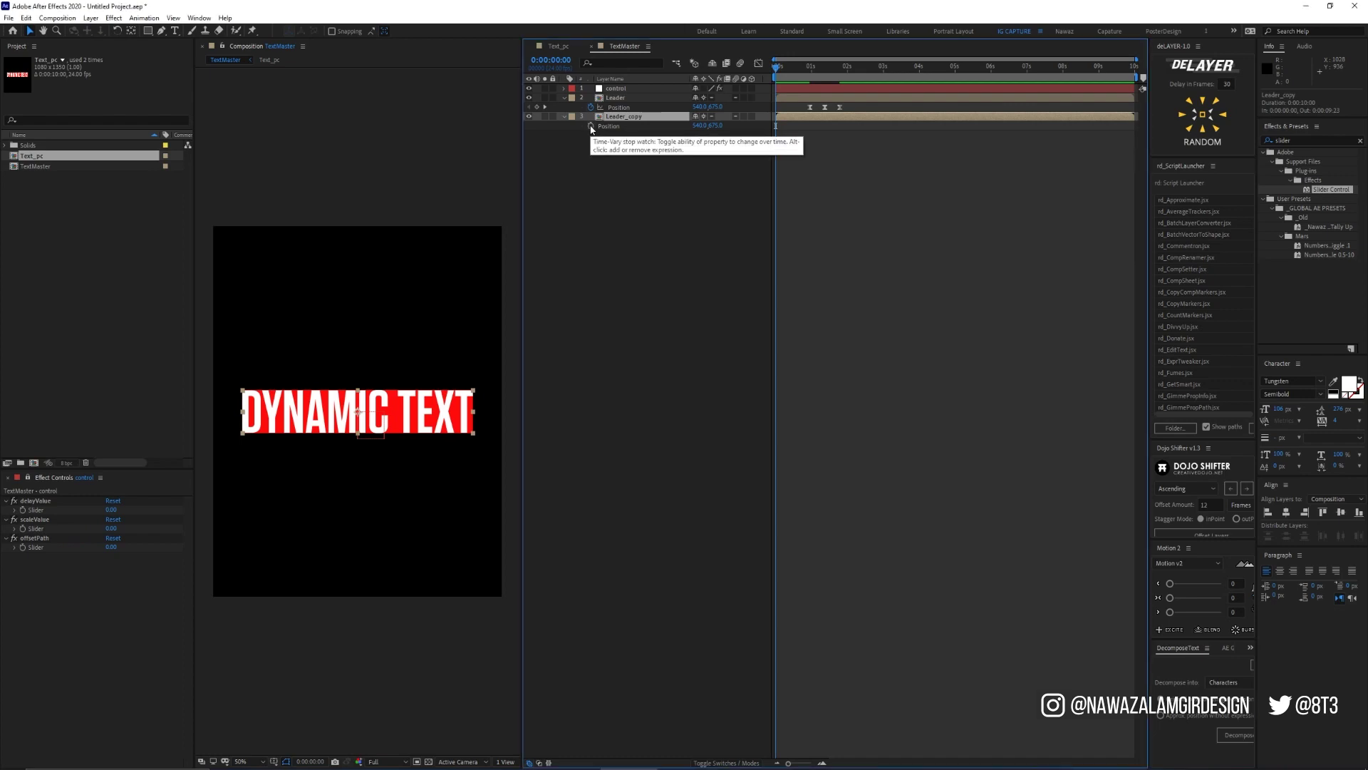
# Start a Position expression on Leader_copy that defines delayFrames as the control layer's delayValue slider
pyautogui.keyDown('alt'); pyautogui.click(591, 126); pyautogui.keyUp('alt')
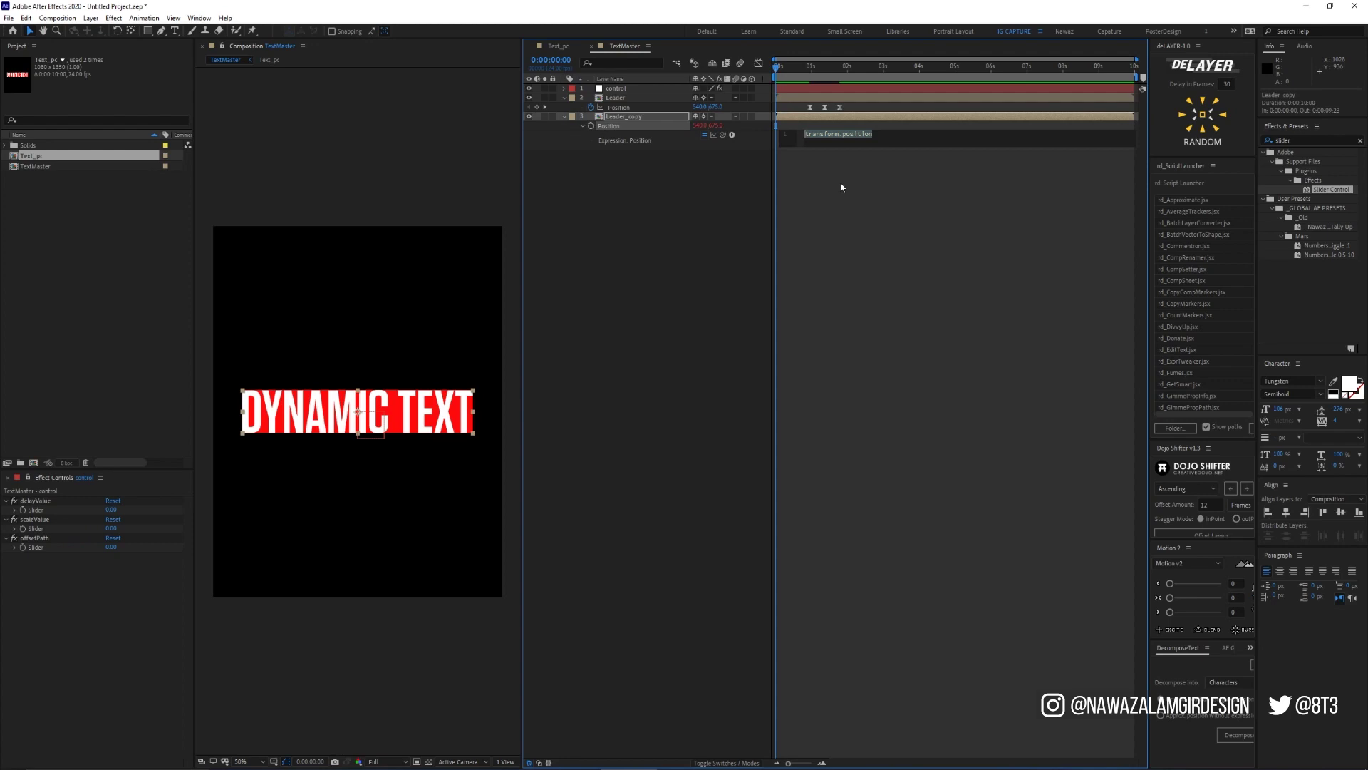
pyautogui.write('de')
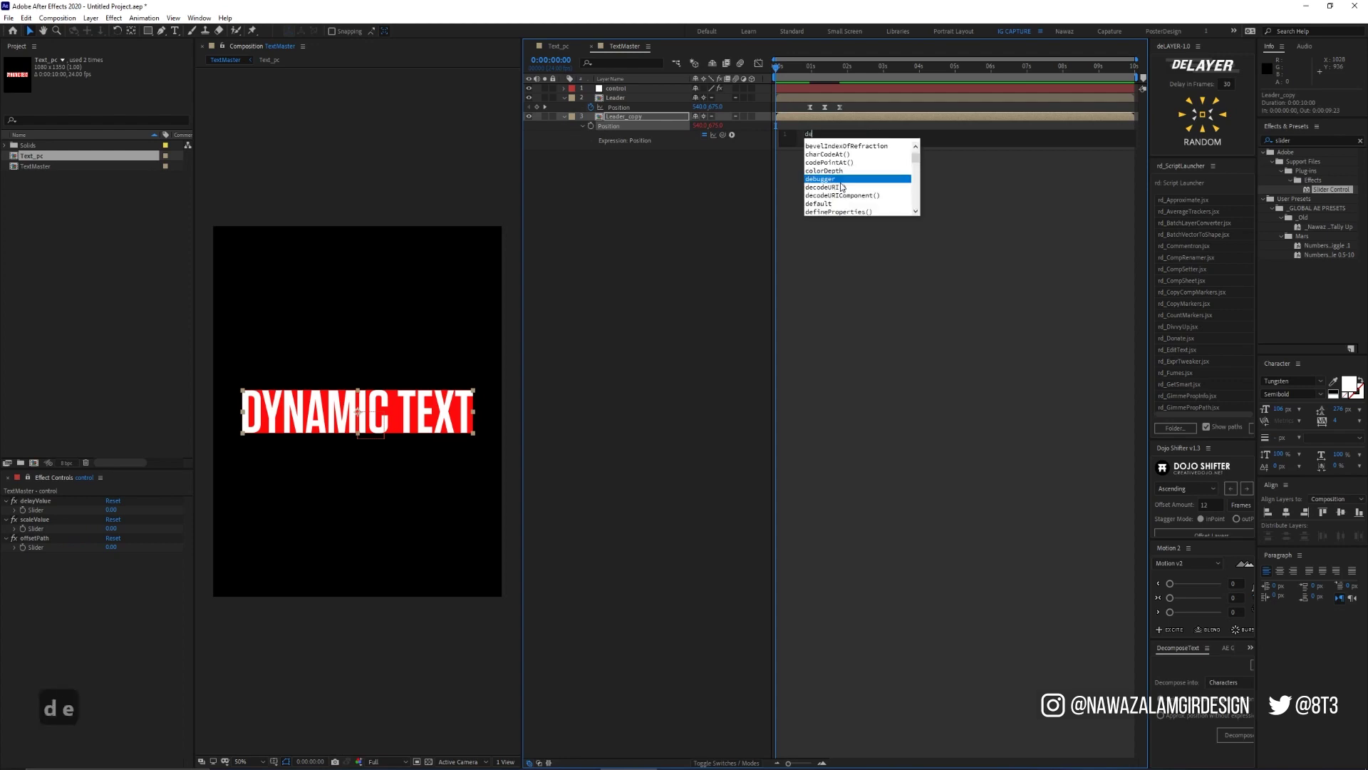
pyautogui.write('l')
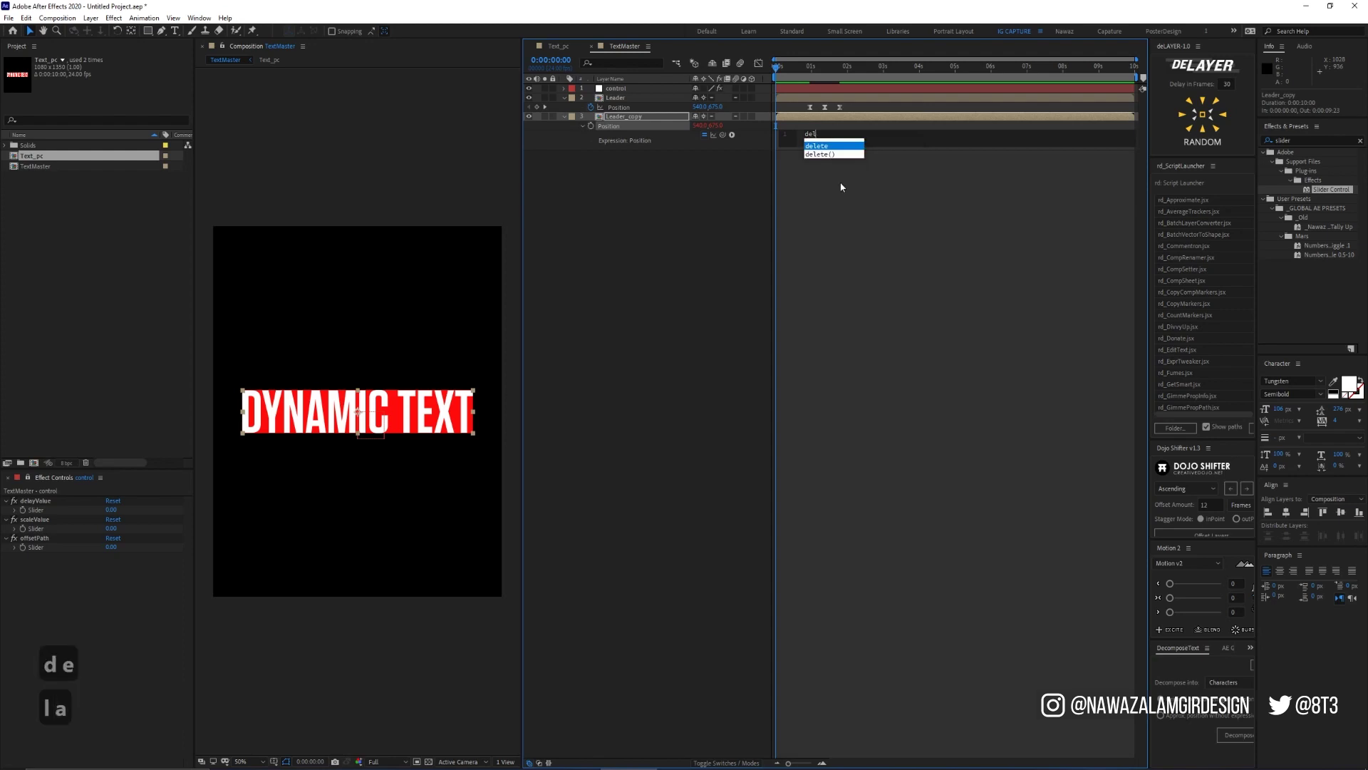
pyautogui.write('ayFrame')
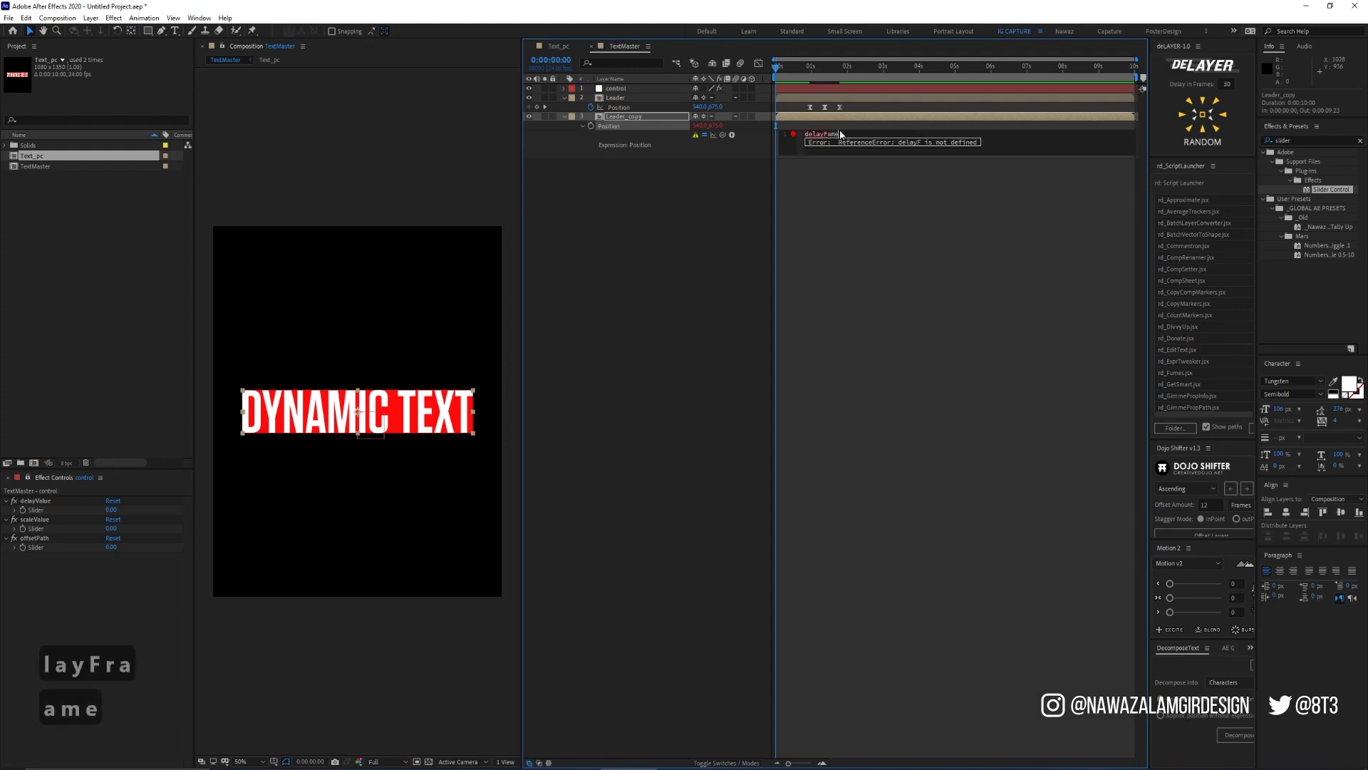
pyautogui.press('BackSpace')
pyautogui.press('BackSpace')
pyautogui.press('BackSpace')
pyautogui.write('am')
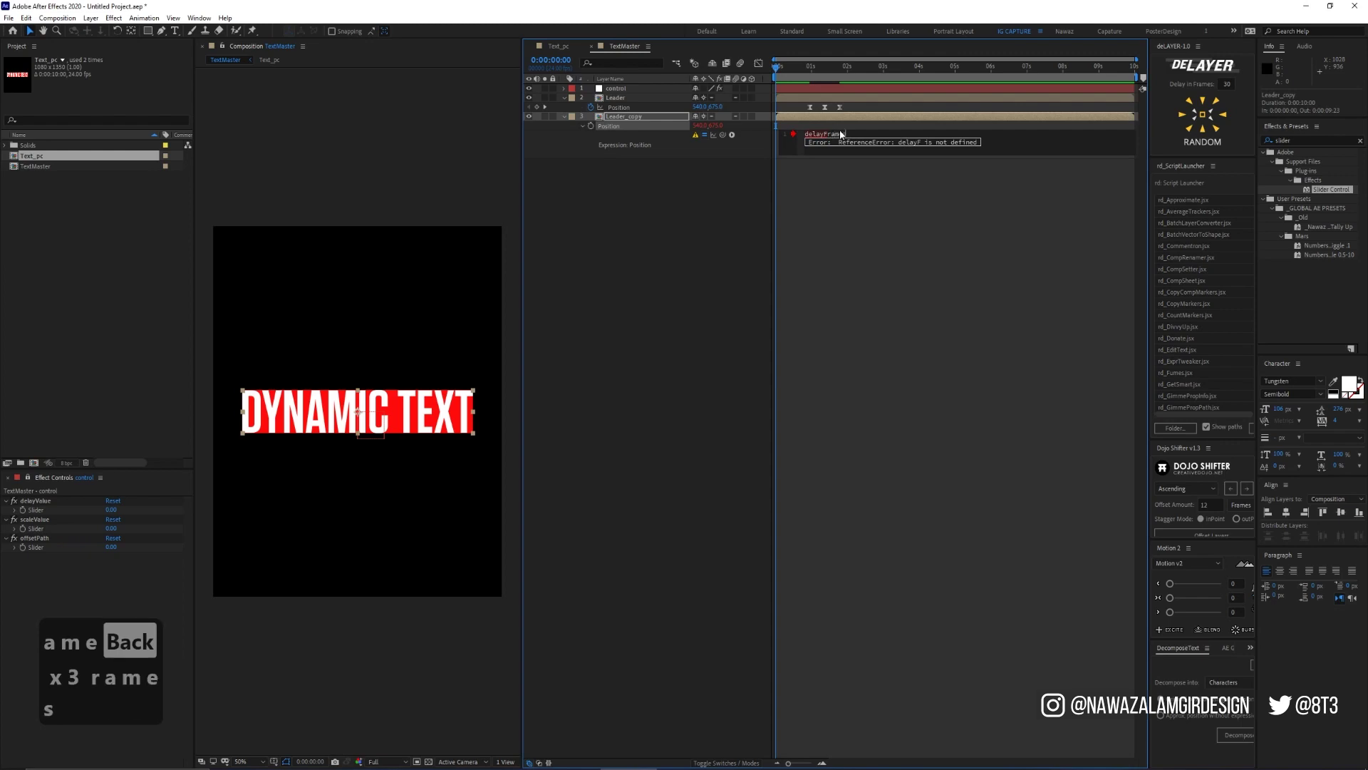
pyautogui.write('es =')
pyautogui.moveTo(722, 135); pyautogui.dragTo(66, 514)
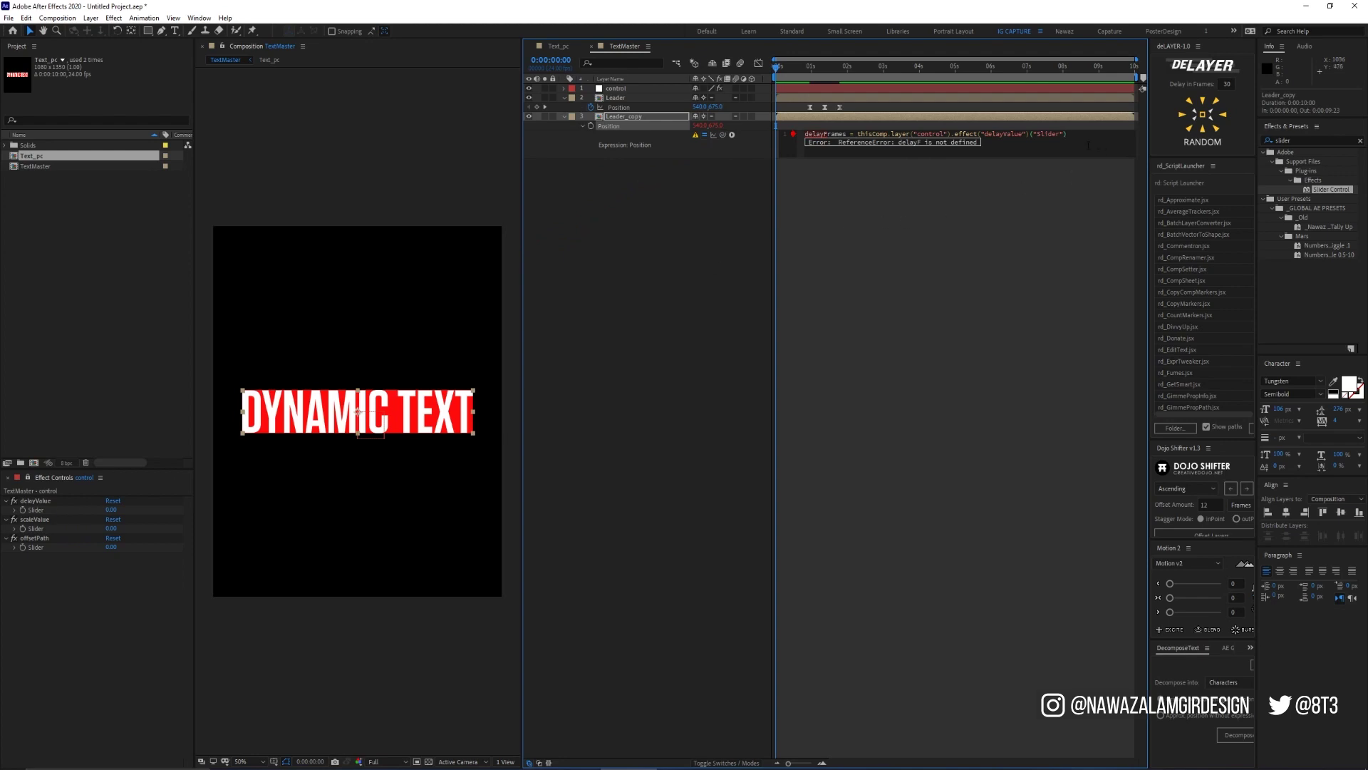
# Add the line delay = framesToTime(delayFrames) to Leader_copy's Position expression, followed by a blank line
pyautogui.press('Return')
pyautogui.write('delay = ')
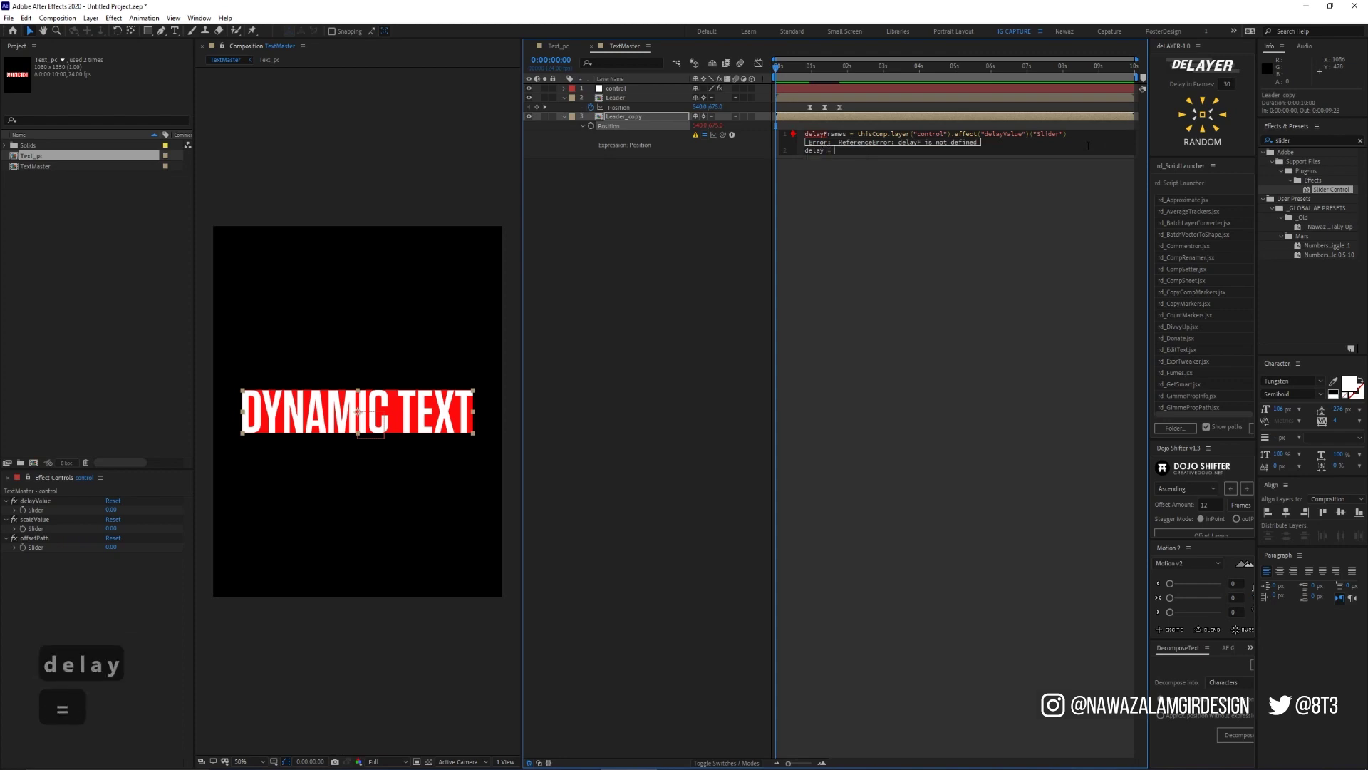
pyautogui.write('frames')
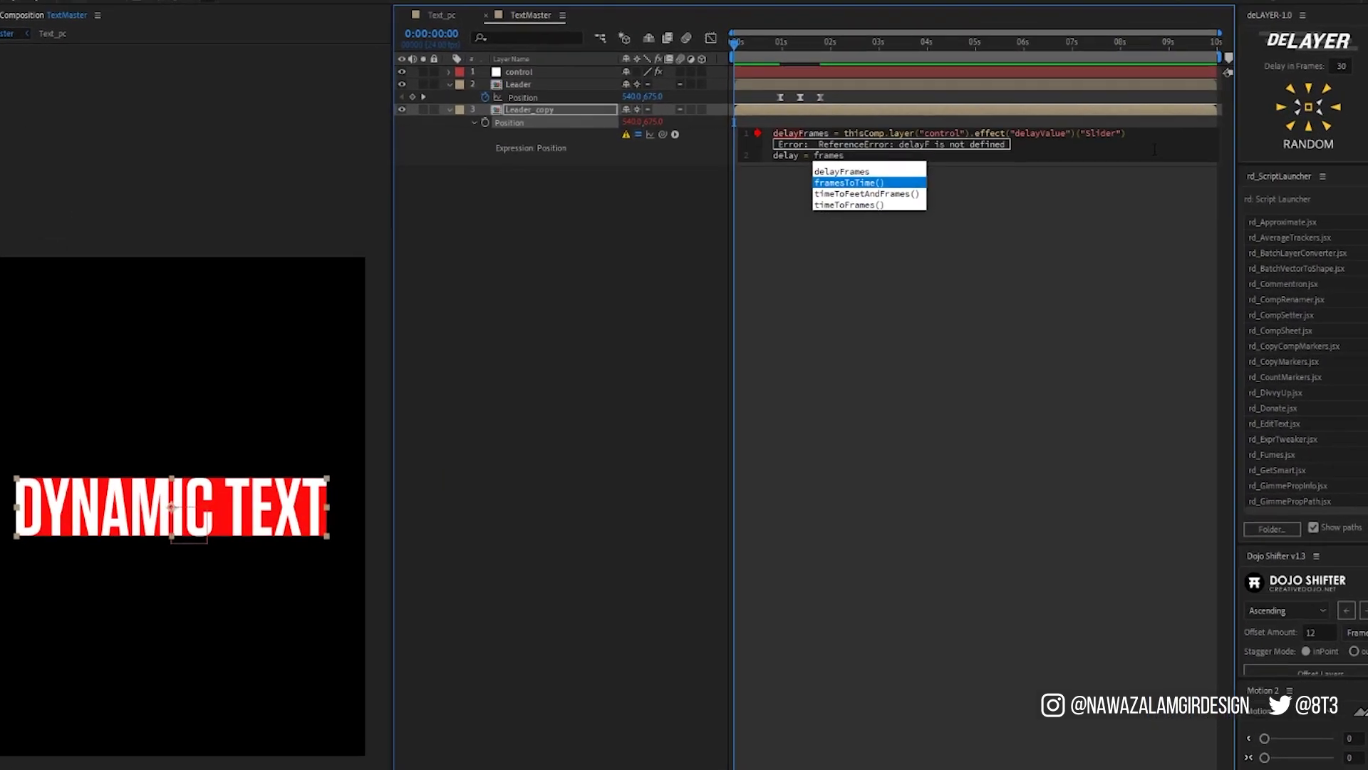
pyautogui.press('Return')
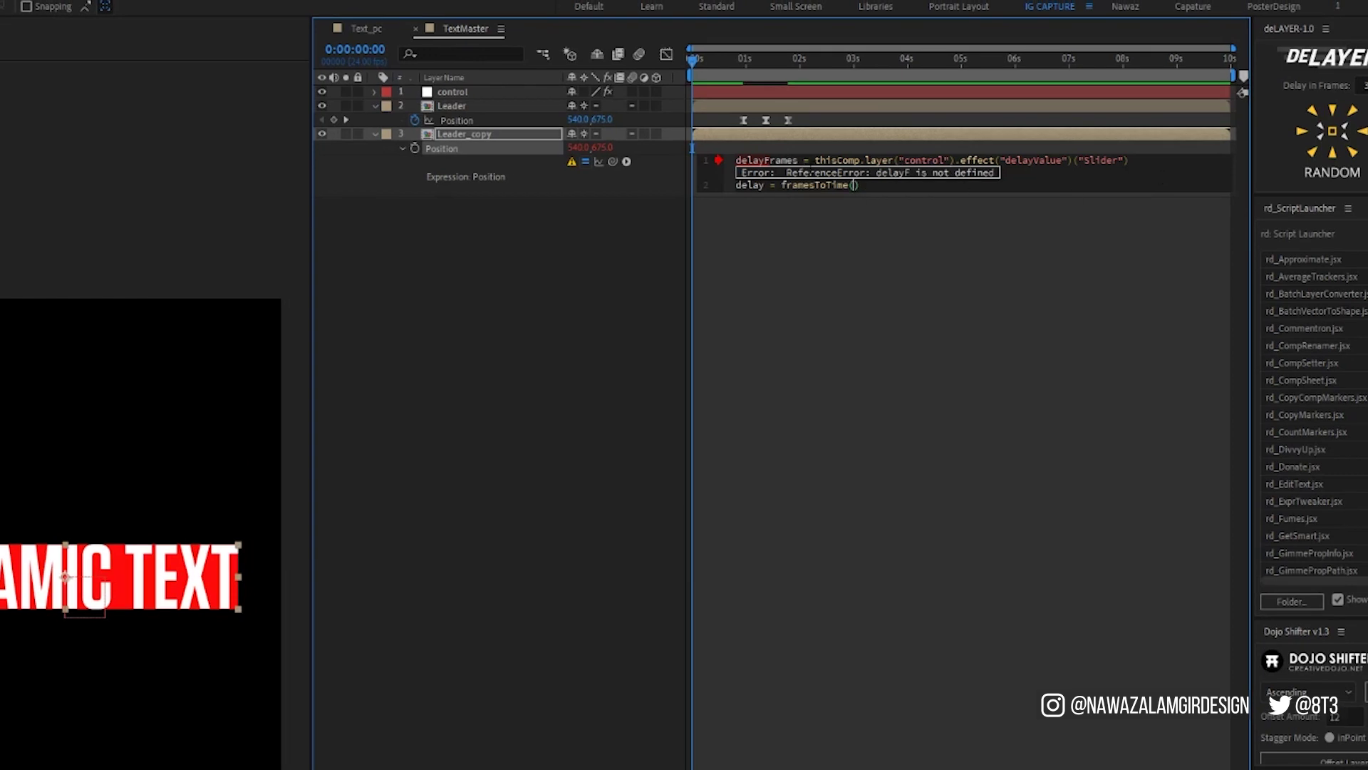
pyautogui.doubleClick(766, 159)
pyautogui.hotkey('ctrl', 'c')
pyautogui.click(855, 185)
pyautogui.hotkey('ctrl', 'v')
pyautogui.click(960, 186)
pyautogui.press('Return')
pyautogui.press('Return')
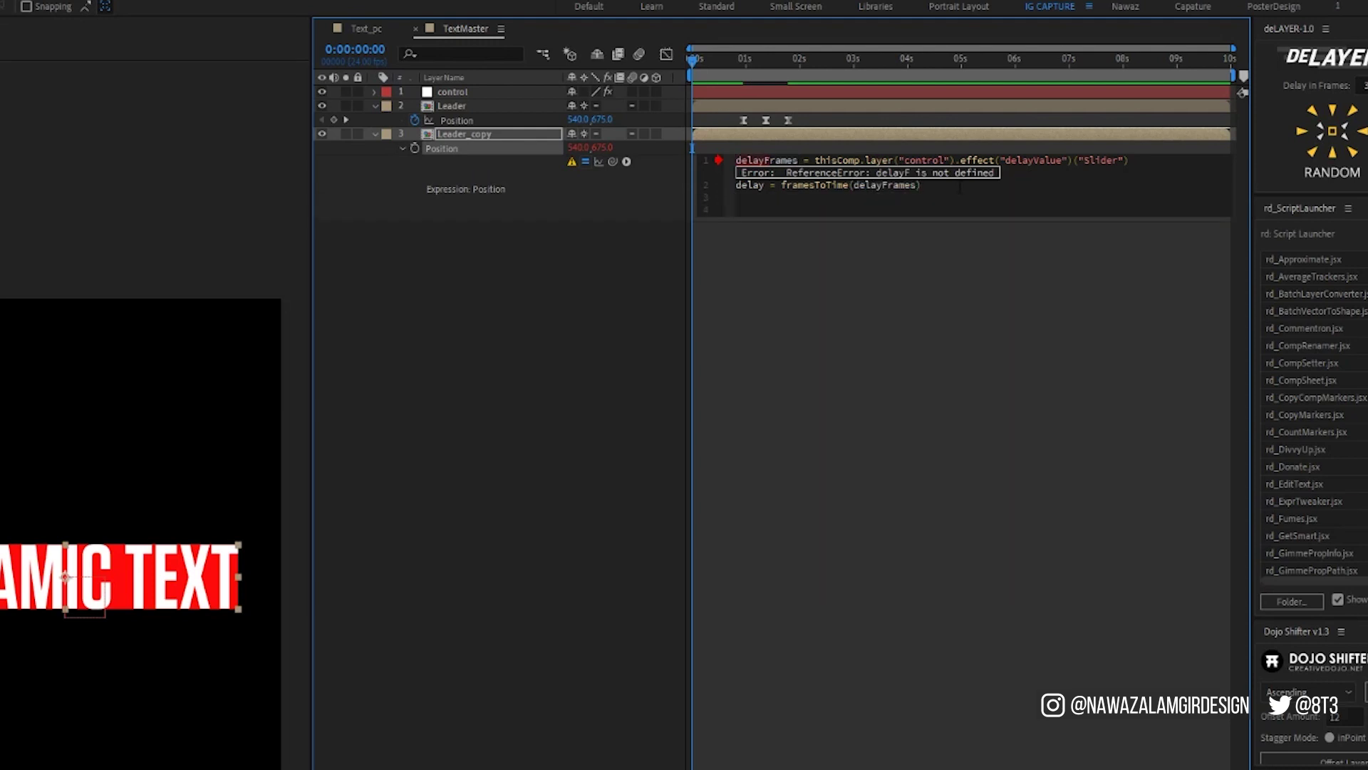
# Add thisComp.layer(index-1).transform.position as the final line of the Position expression to reference the layer above
pyautogui.write('this')
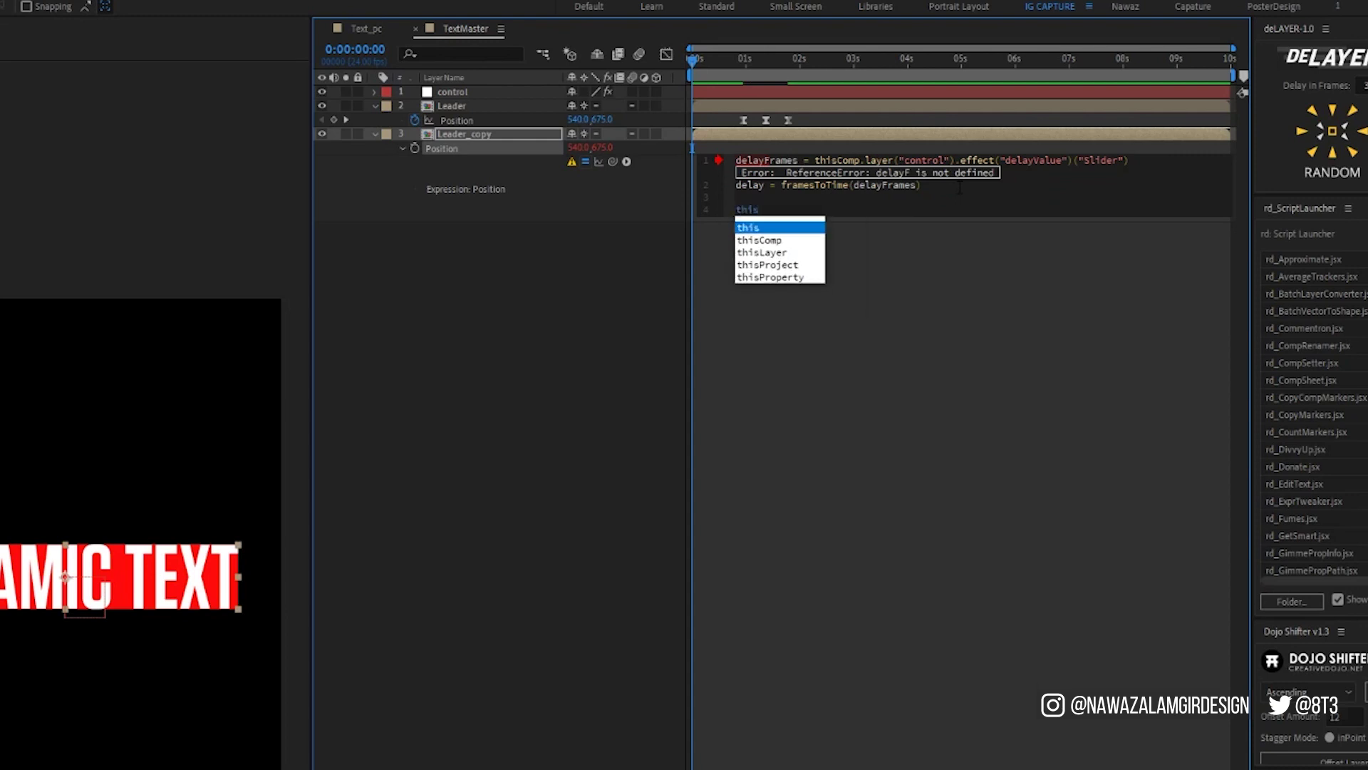
pyautogui.press('Down')
pyautogui.press('Return')
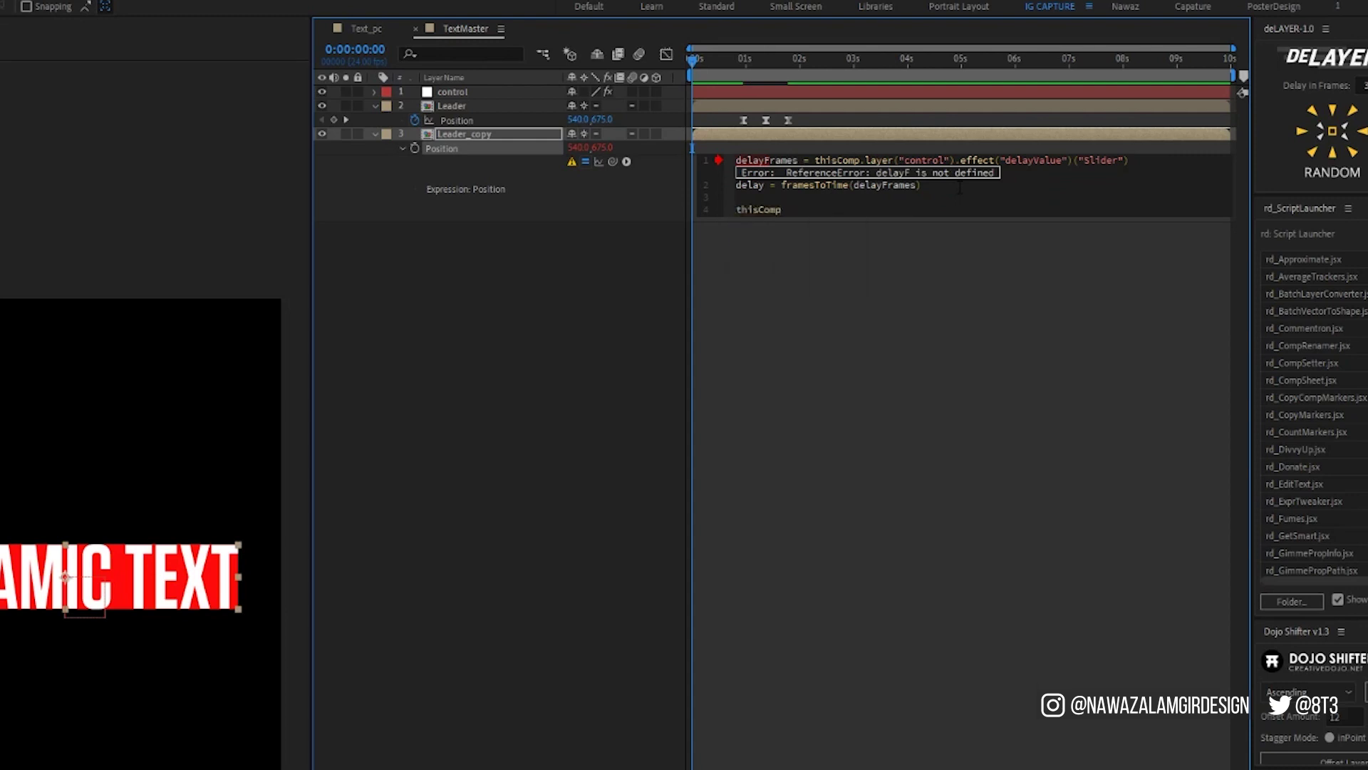
pyautogui.write('.layer')
pyautogui.press('BackSpace')
pyautogui.write('(index')
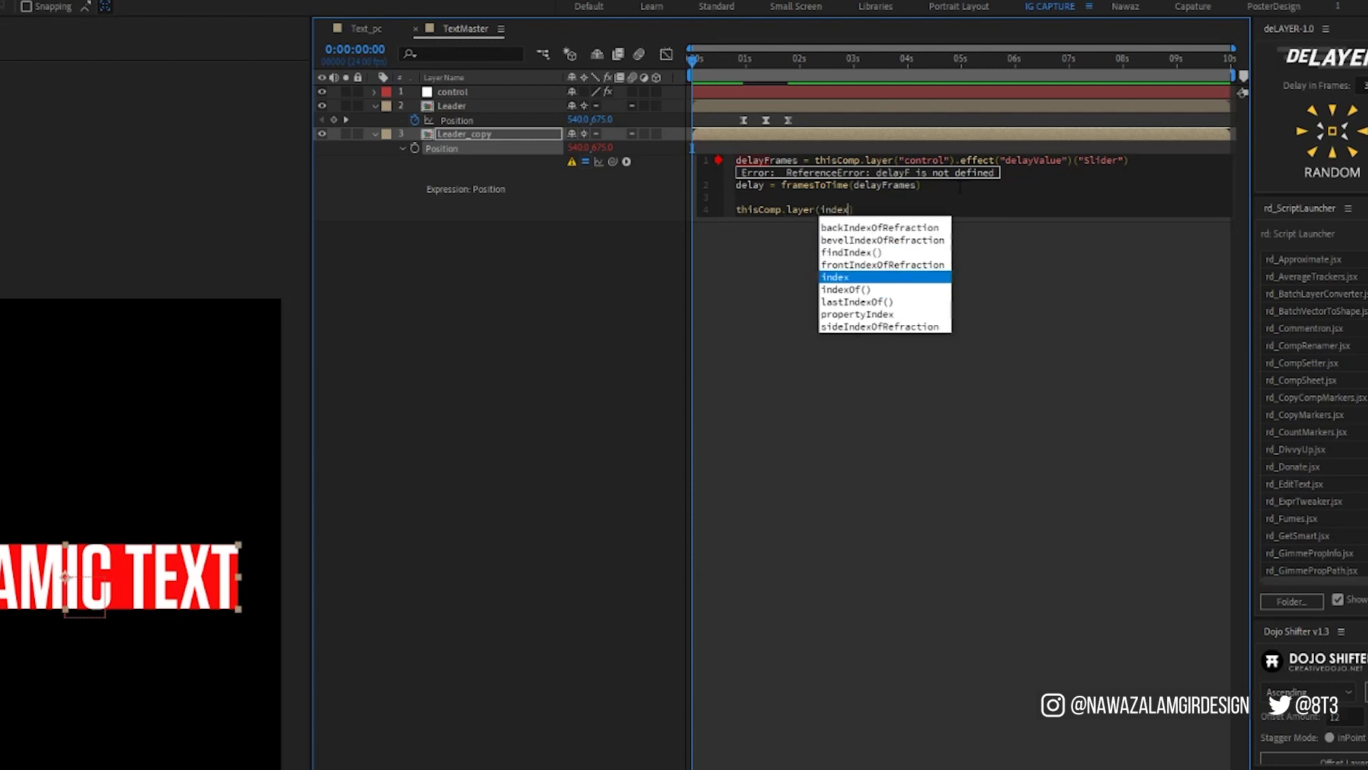
pyautogui.write('-1)')
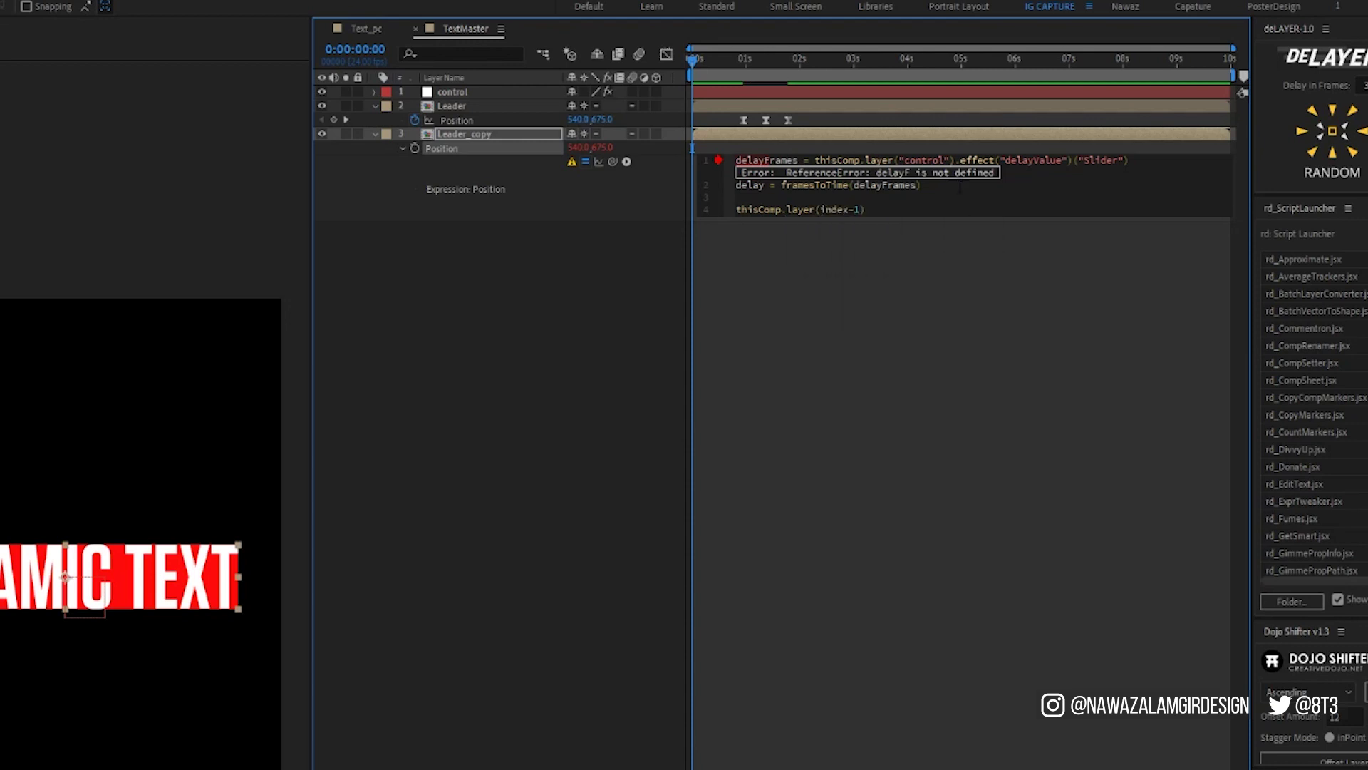
pyautogui.write('.trans')
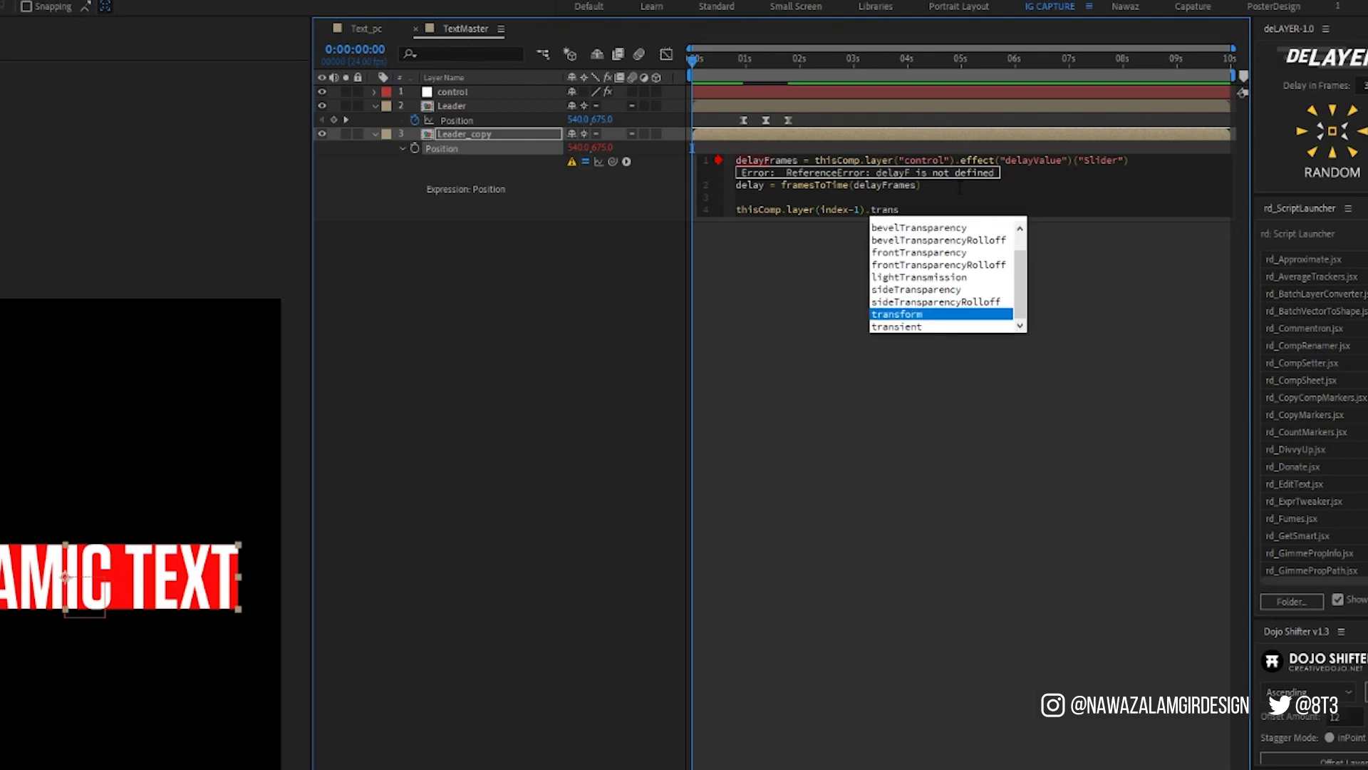
pyautogui.press('Return')
pyautogui.write('.pos')
pyautogui.press('Return')
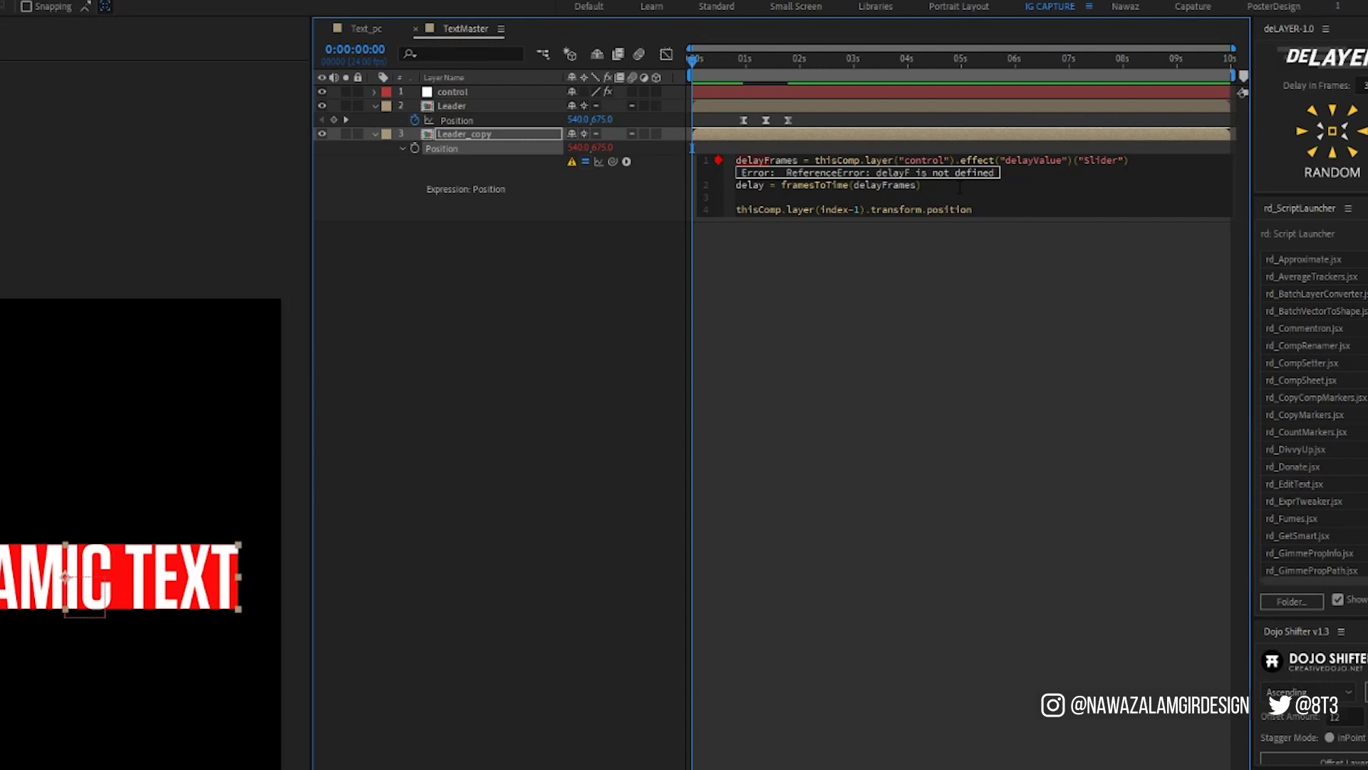
# Append .valueAtTime(time-delay) to the position reference and apply the expression
pyautogui.write('.value')
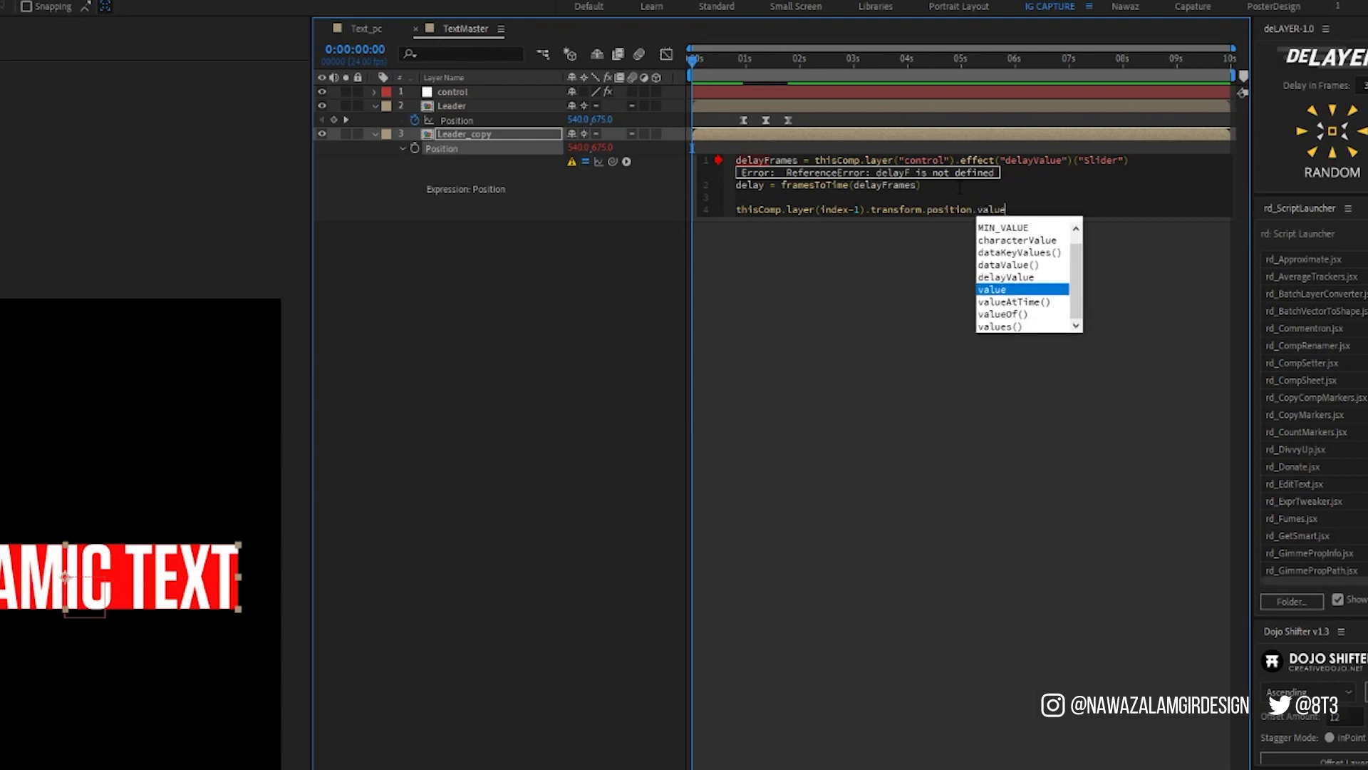
pyautogui.press('Return')
pyautogui.write('time')
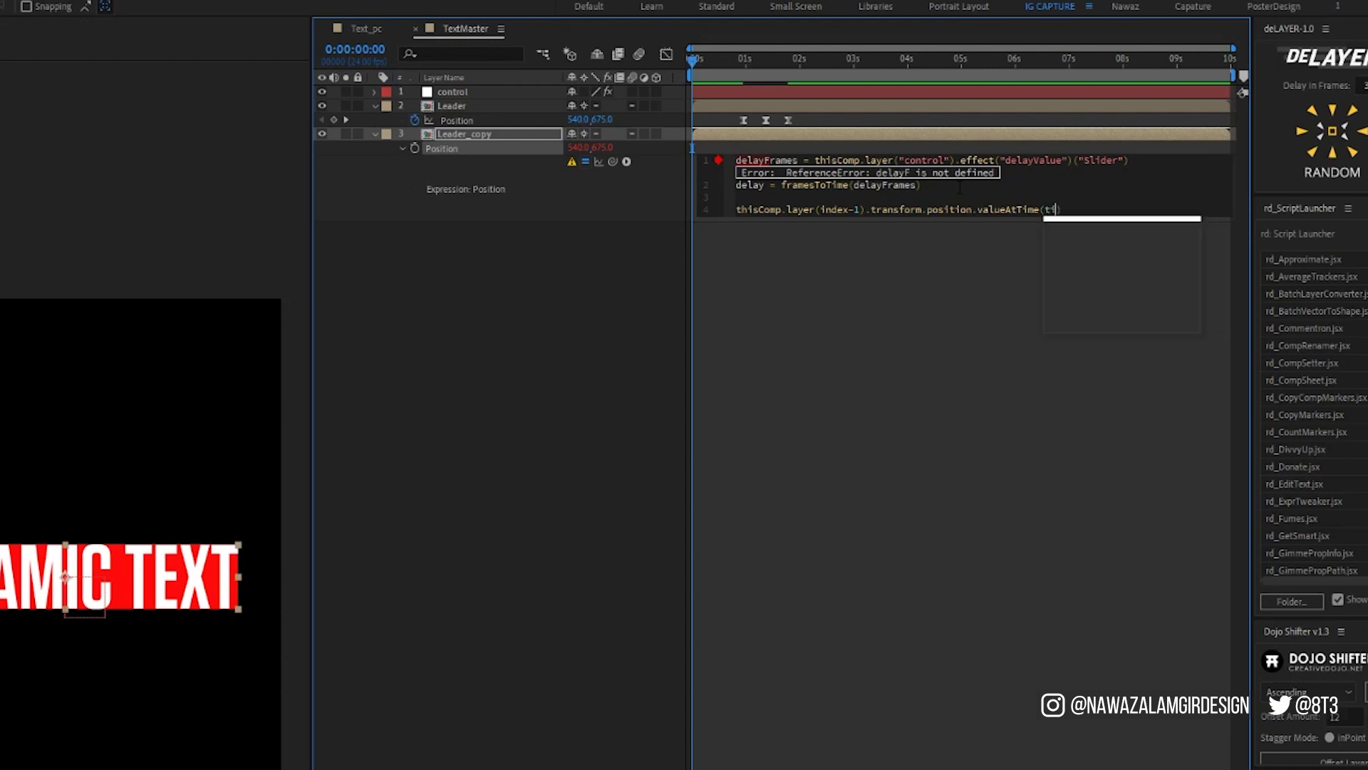
pyautogui.press('Escape')
pyautogui.write('-delay')
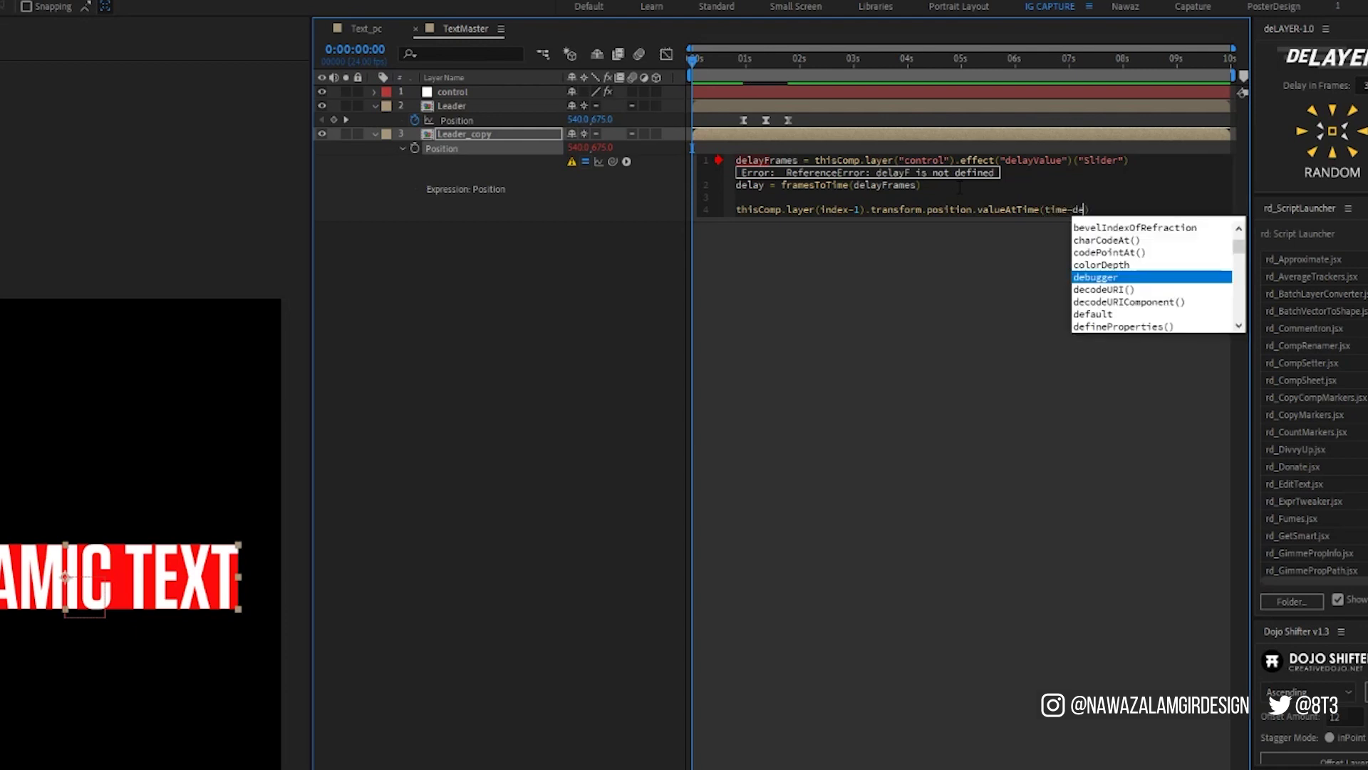
pyautogui.click(980, 238)
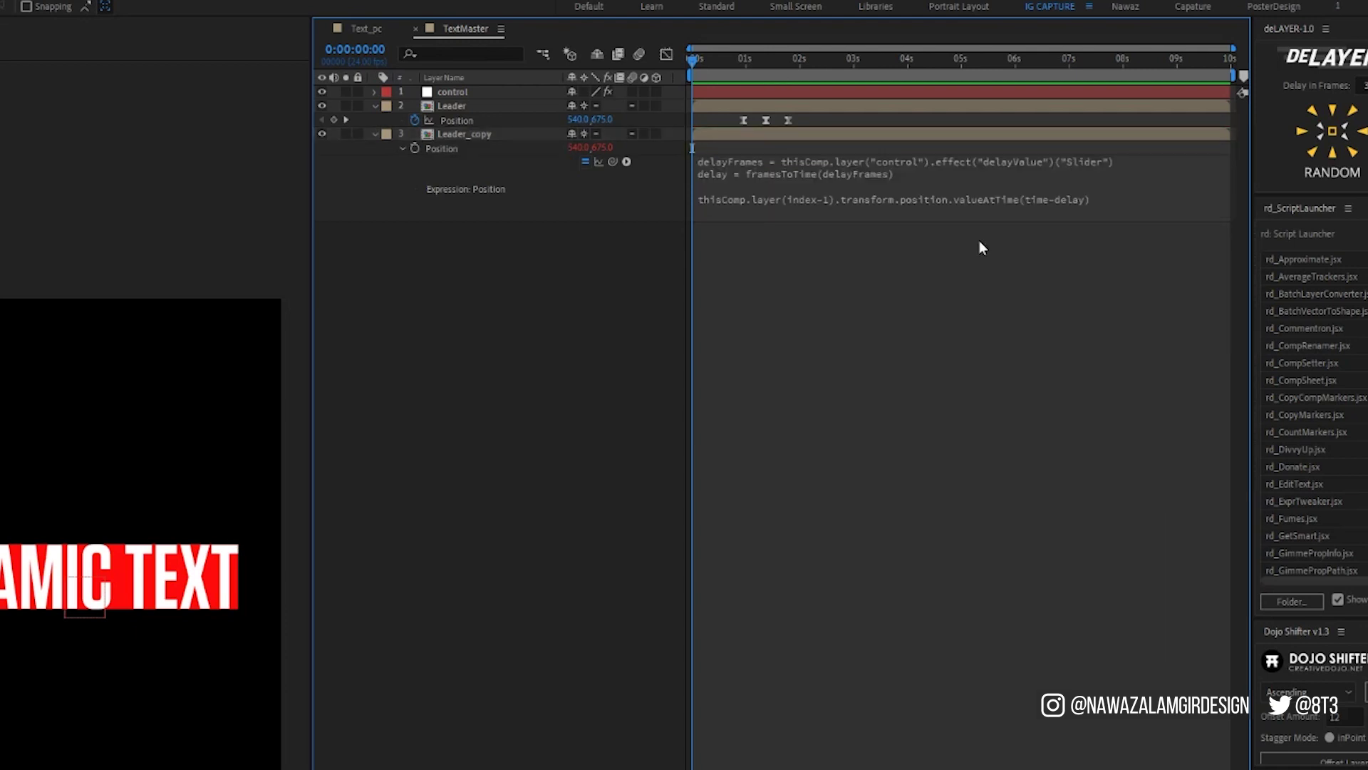
# Remove the blank line between the delay definition and the final line of Leader_copy's Position expression, and apply it
pyautogui.click(751, 160)
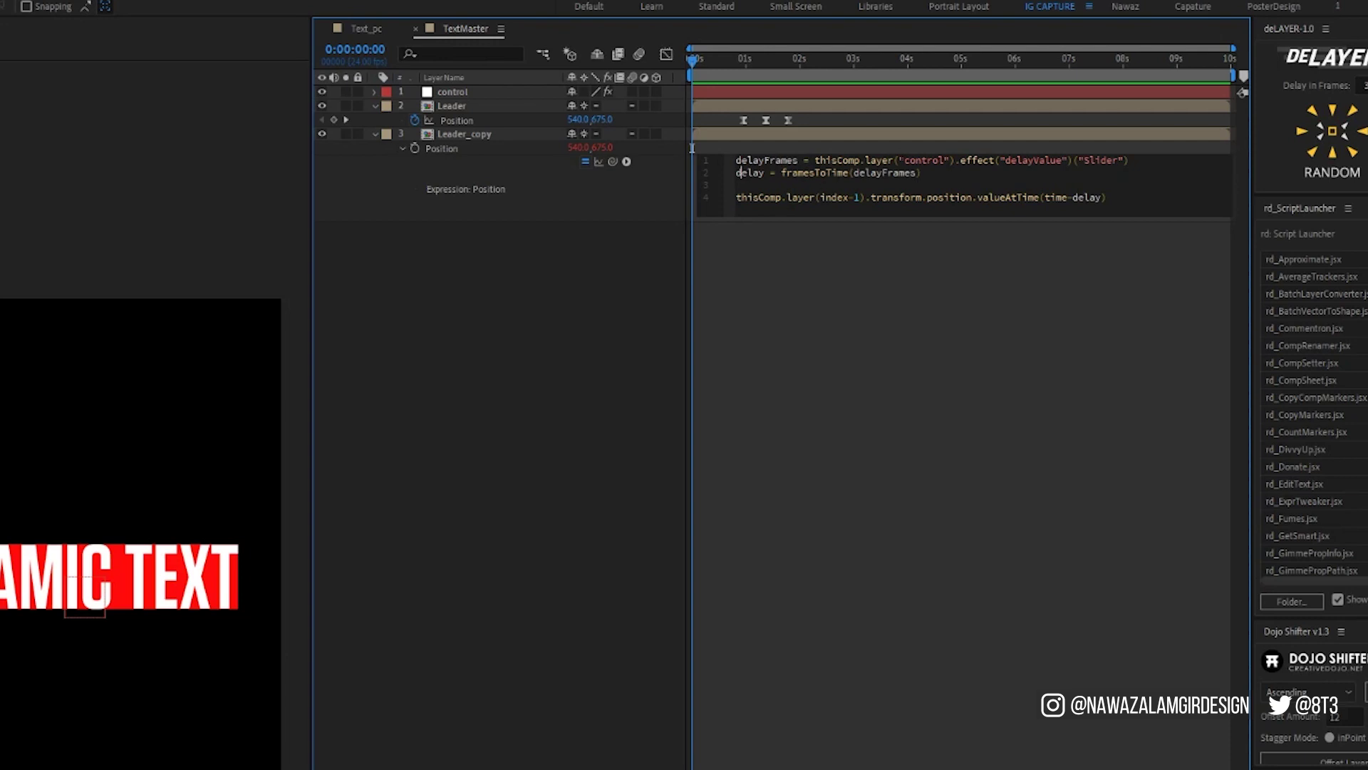
pyautogui.click(765, 175)
pyautogui.press('BackSpace')
pyautogui.click(810, 184)
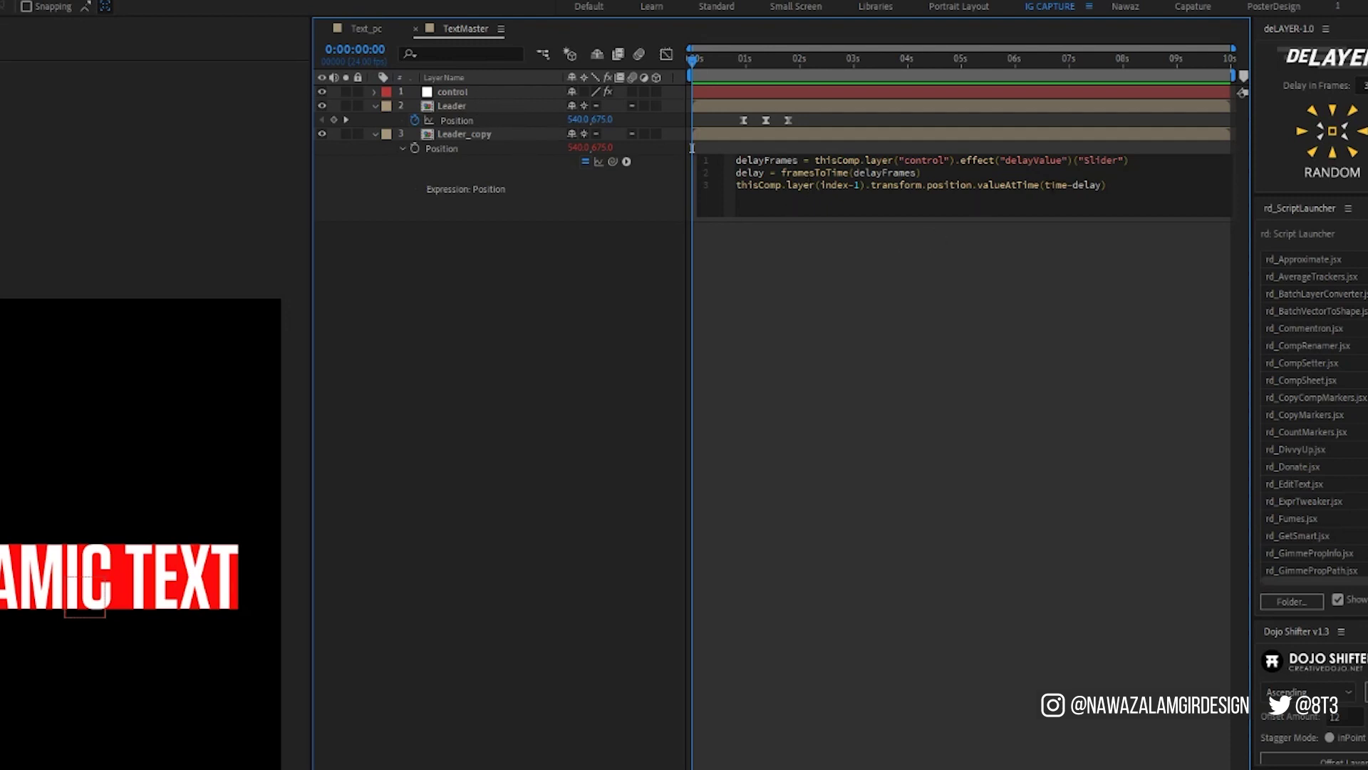
pyautogui.click(859, 254)
# Scrub through the first second, set the control layer's delayValue slider to 1 and preview the animation
pyautogui.click(729, 66)
pyautogui.moveTo(729, 66); pyautogui.dragTo(801, 71)
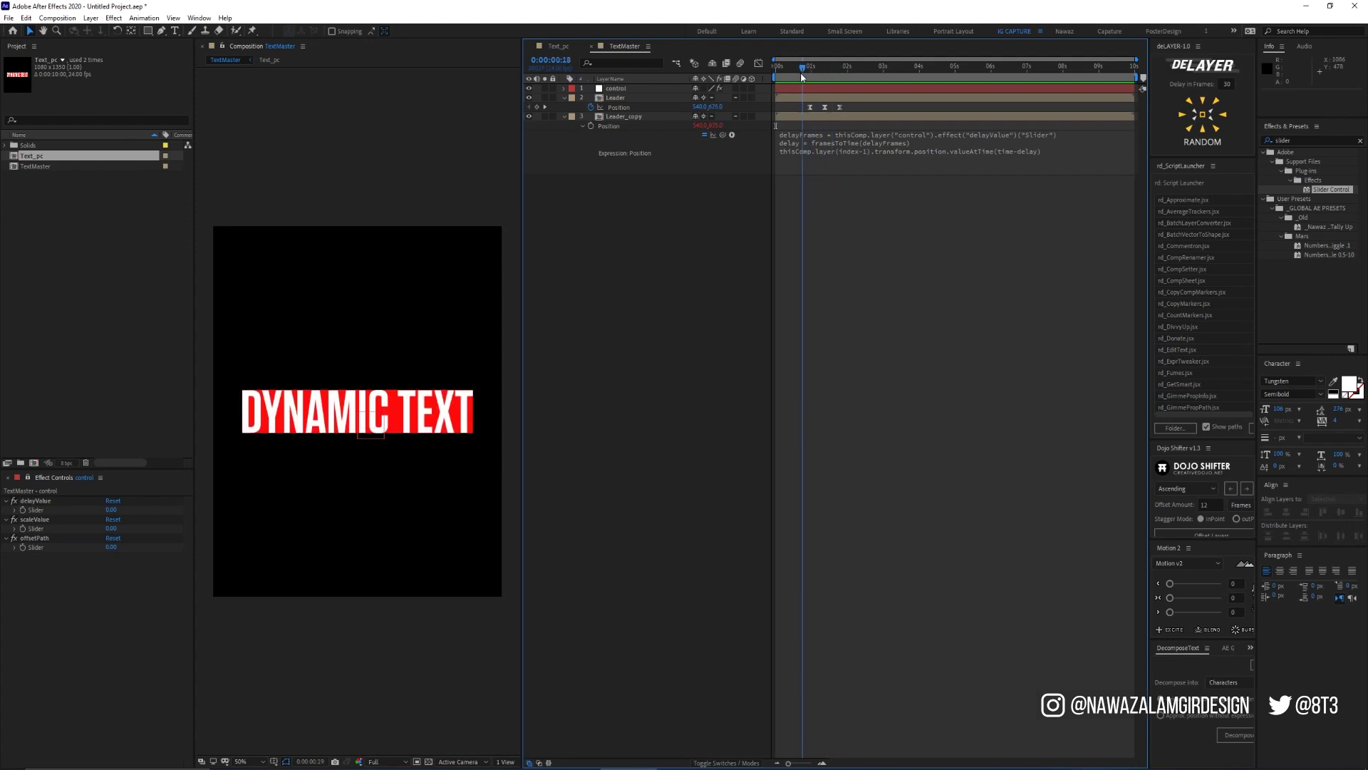
pyautogui.click(644, 116)
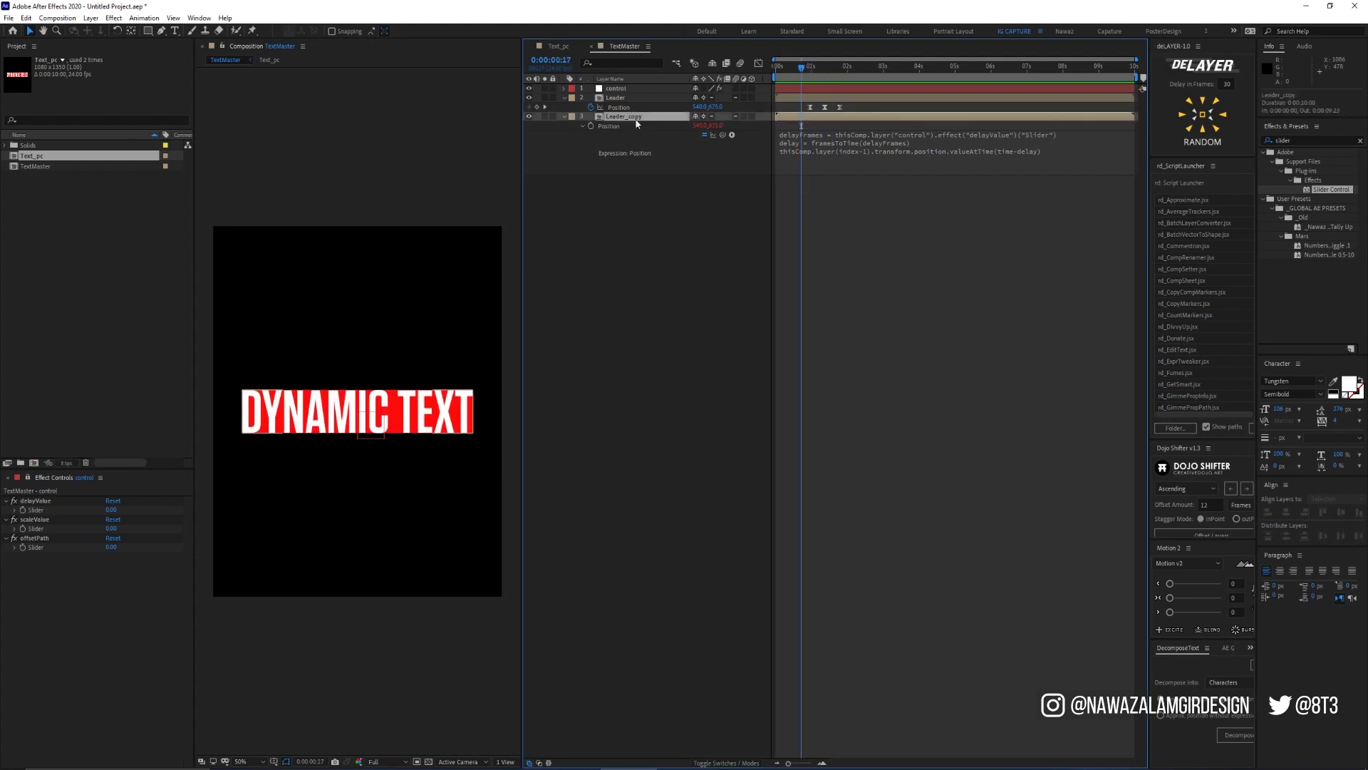
pyautogui.click(111, 510)
pyautogui.write('1')
pyautogui.press('Return')
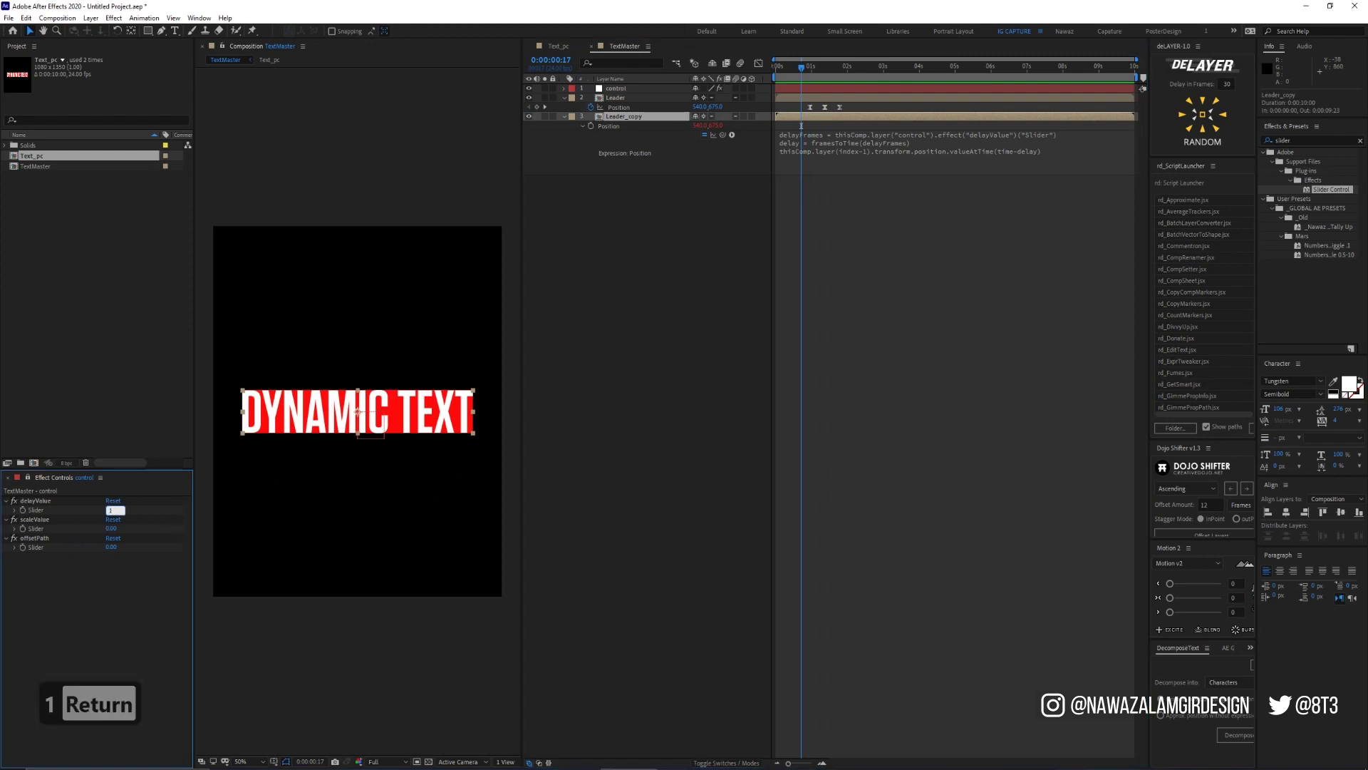
pyautogui.press('0')
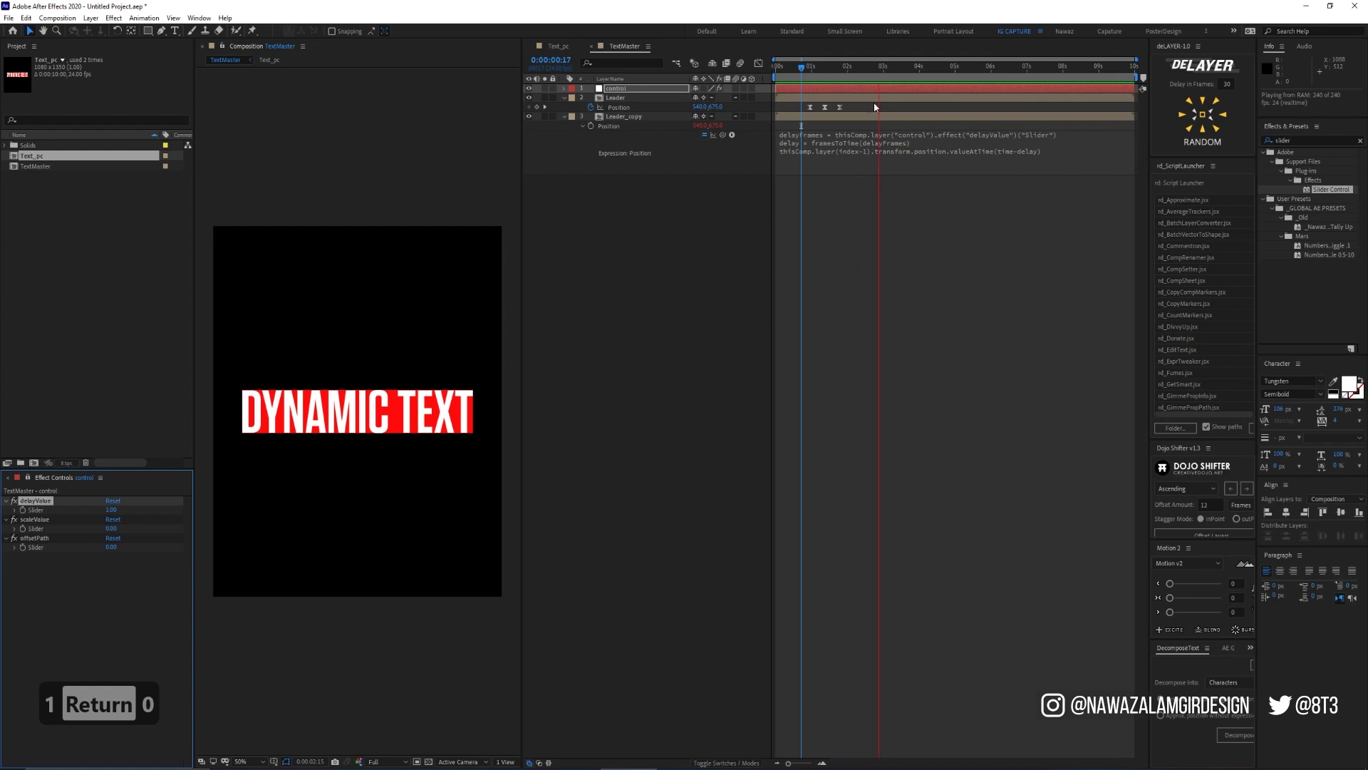
# Set the delayValue slider to 2, preview the animation and scrub to about 1:13 to compare the two layers
pyautogui.click(807, 70)
pyautogui.click(110, 509)
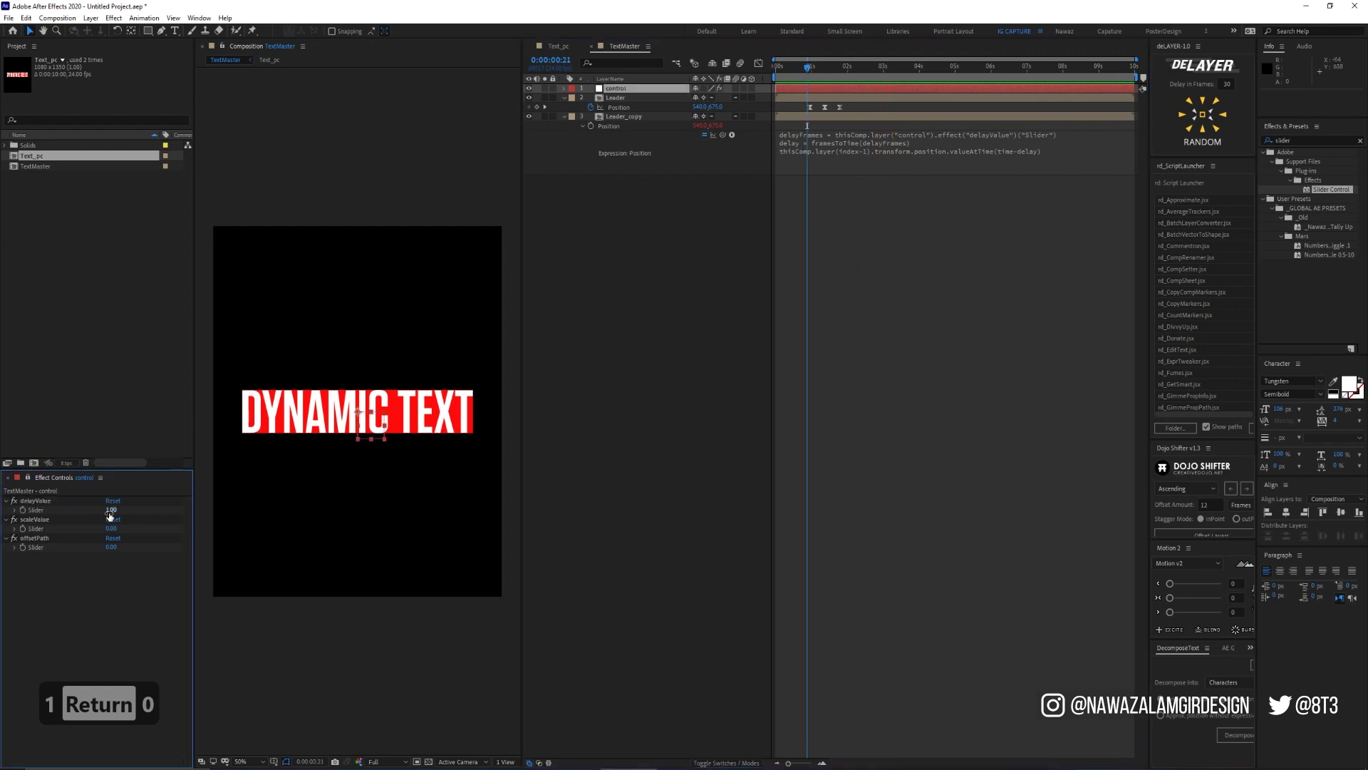
pyautogui.write('2')
pyautogui.press('Return')
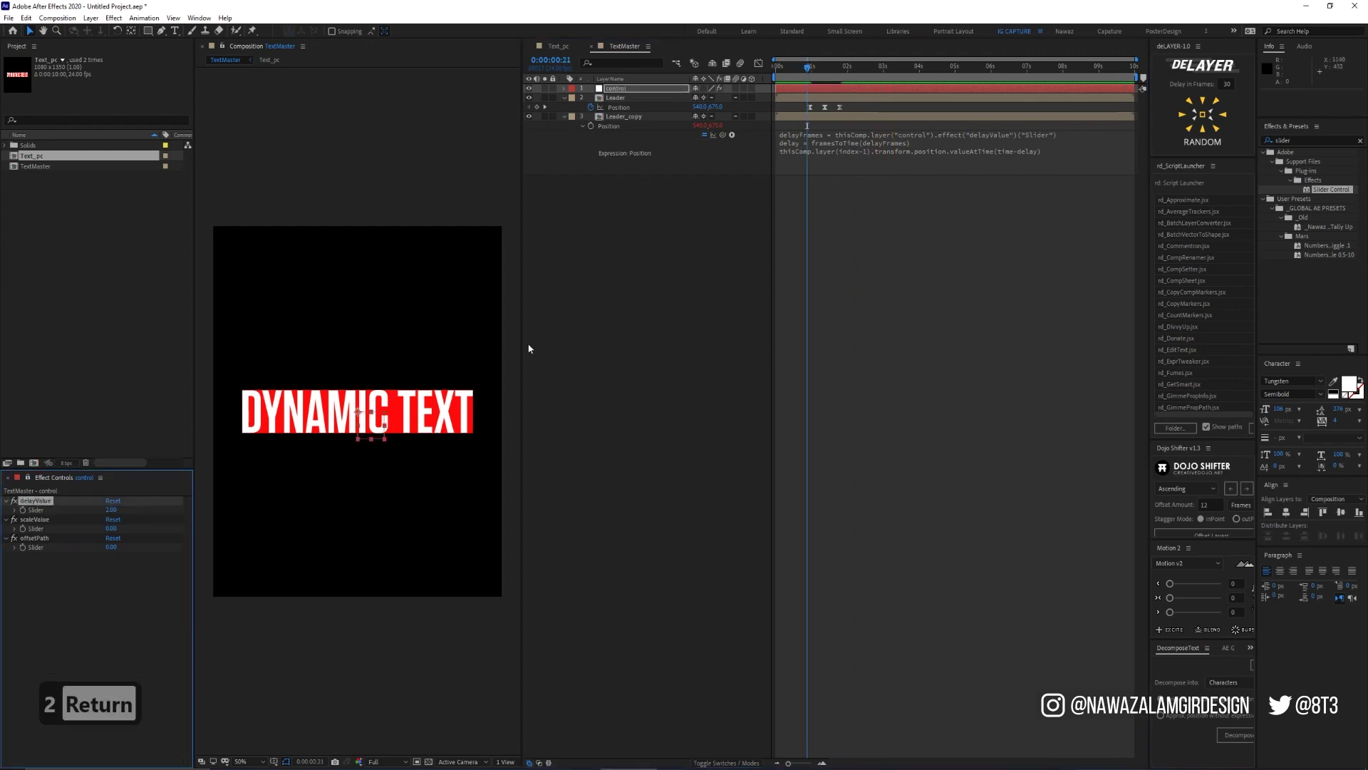
pyautogui.press('space')
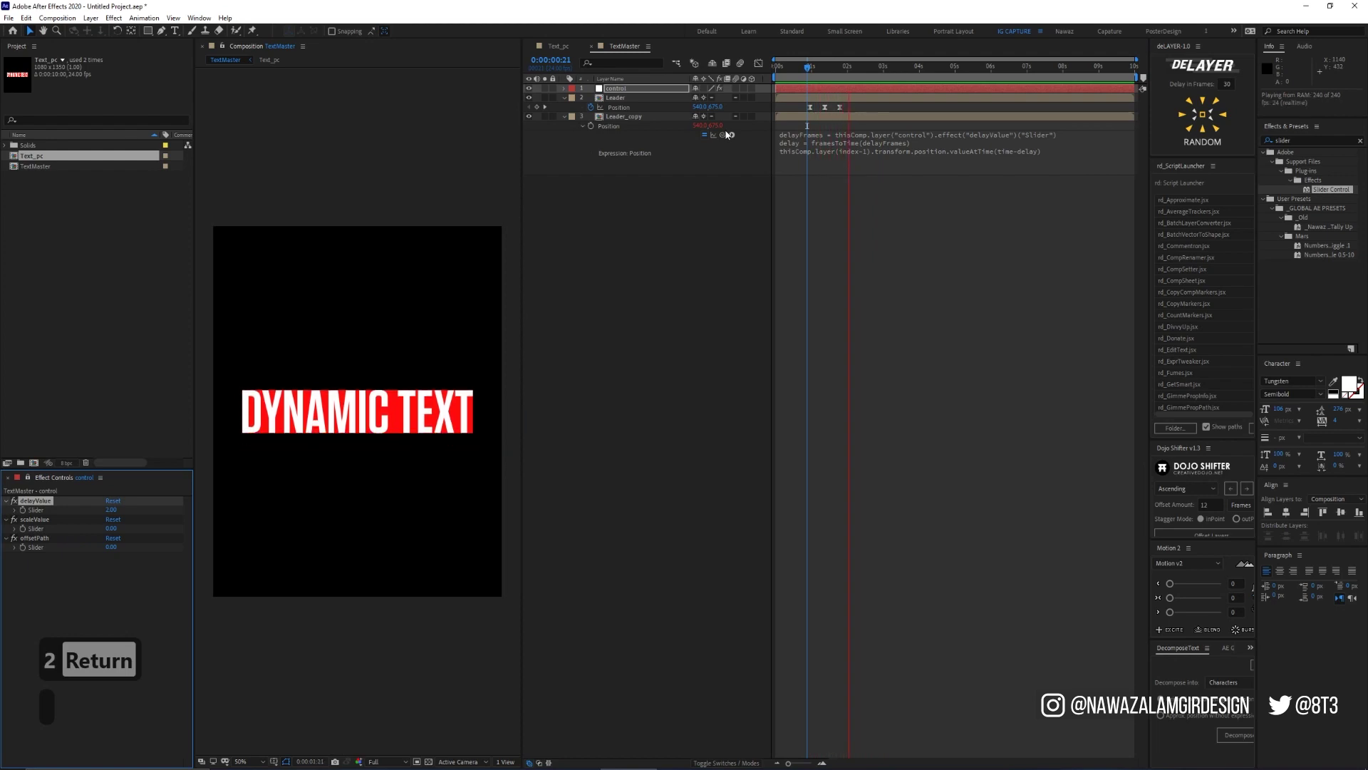
pyautogui.press('space')
pyautogui.moveTo(803, 72); pyautogui.dragTo(830, 66)
# Set the delayValue slider to 5, preview the animation and return the playhead to before the first Position keyframe
pyautogui.click(111, 509)
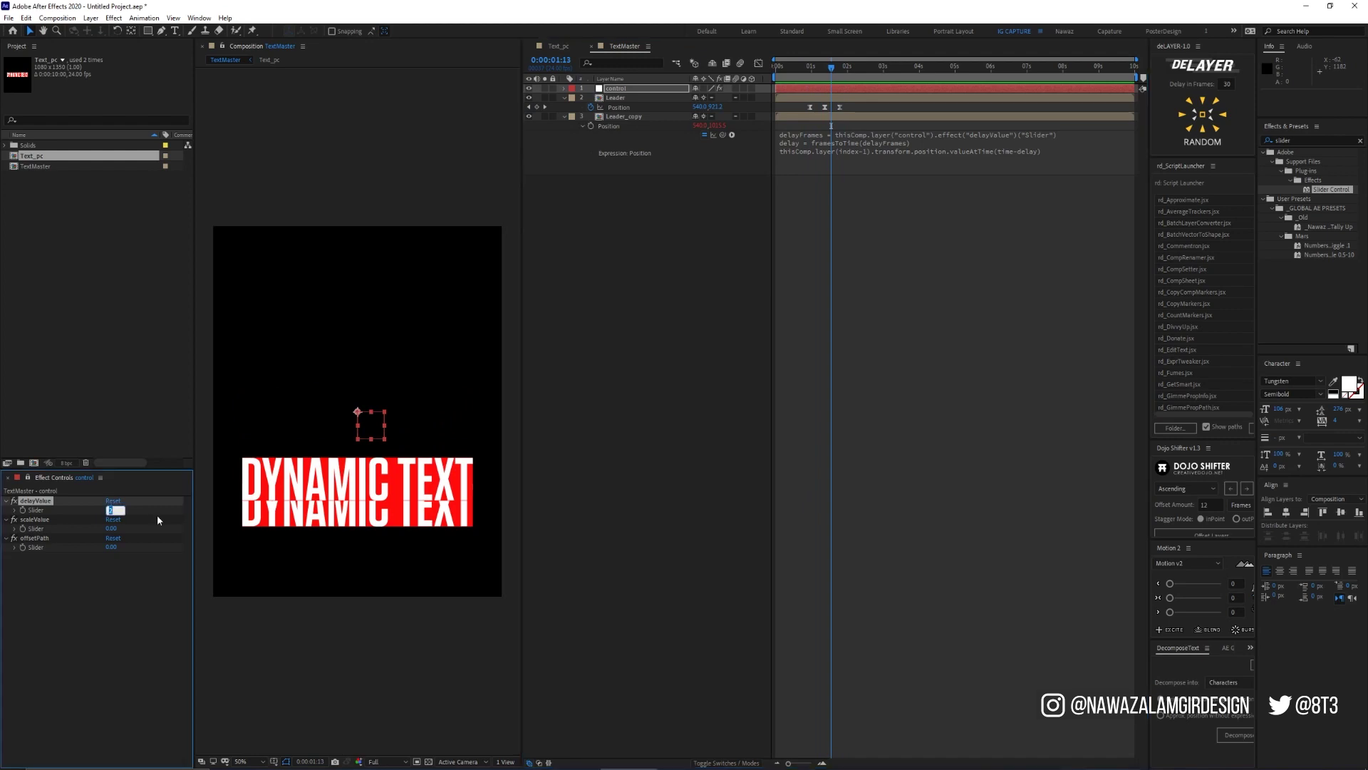
pyautogui.write('5')
pyautogui.press('Return')
pyautogui.press('0')
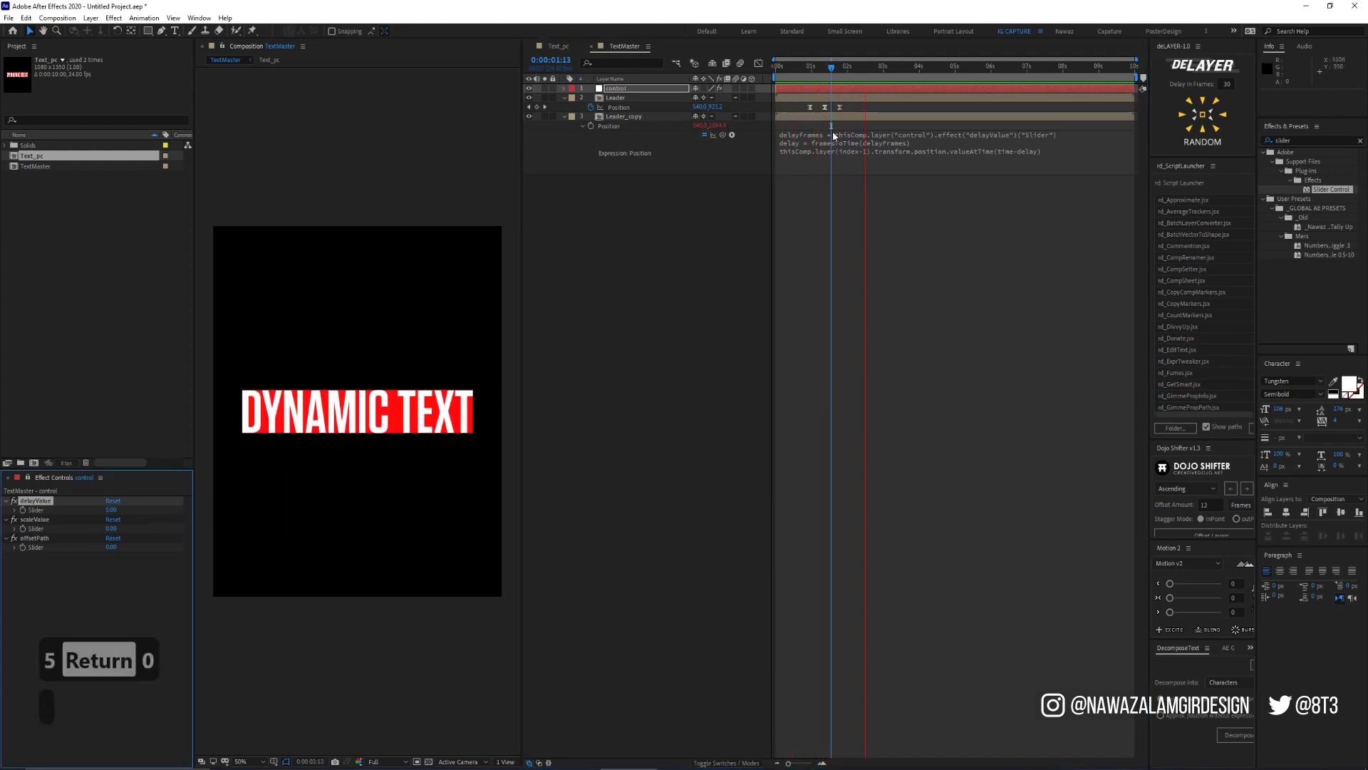
pyautogui.click(798, 66)
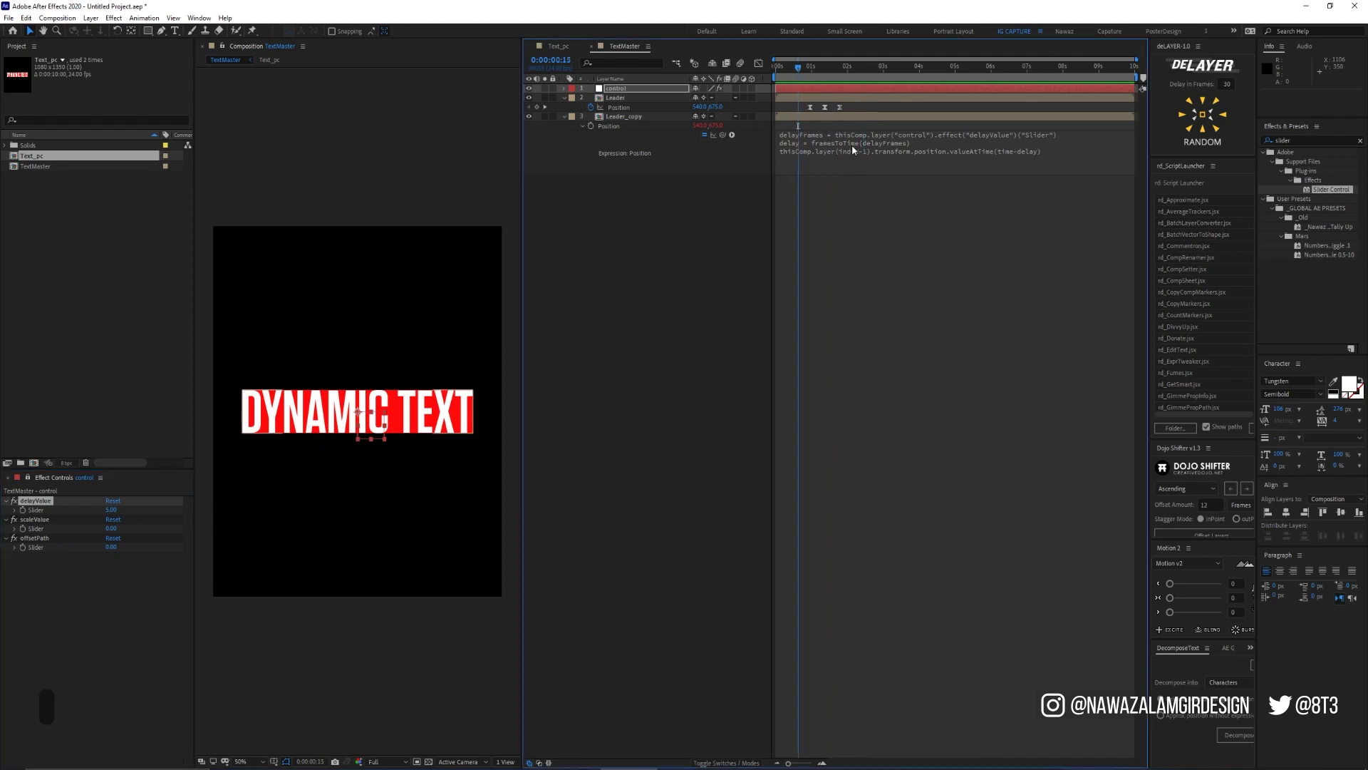
# Set the delayValue slider to 24 and preview the delayed motion of Leader_copy
pyautogui.click(110, 510)
pyautogui.write('25')
pyautogui.press('BackSpace')
pyautogui.write('4')
pyautogui.press('Return')
pyautogui.press('0')
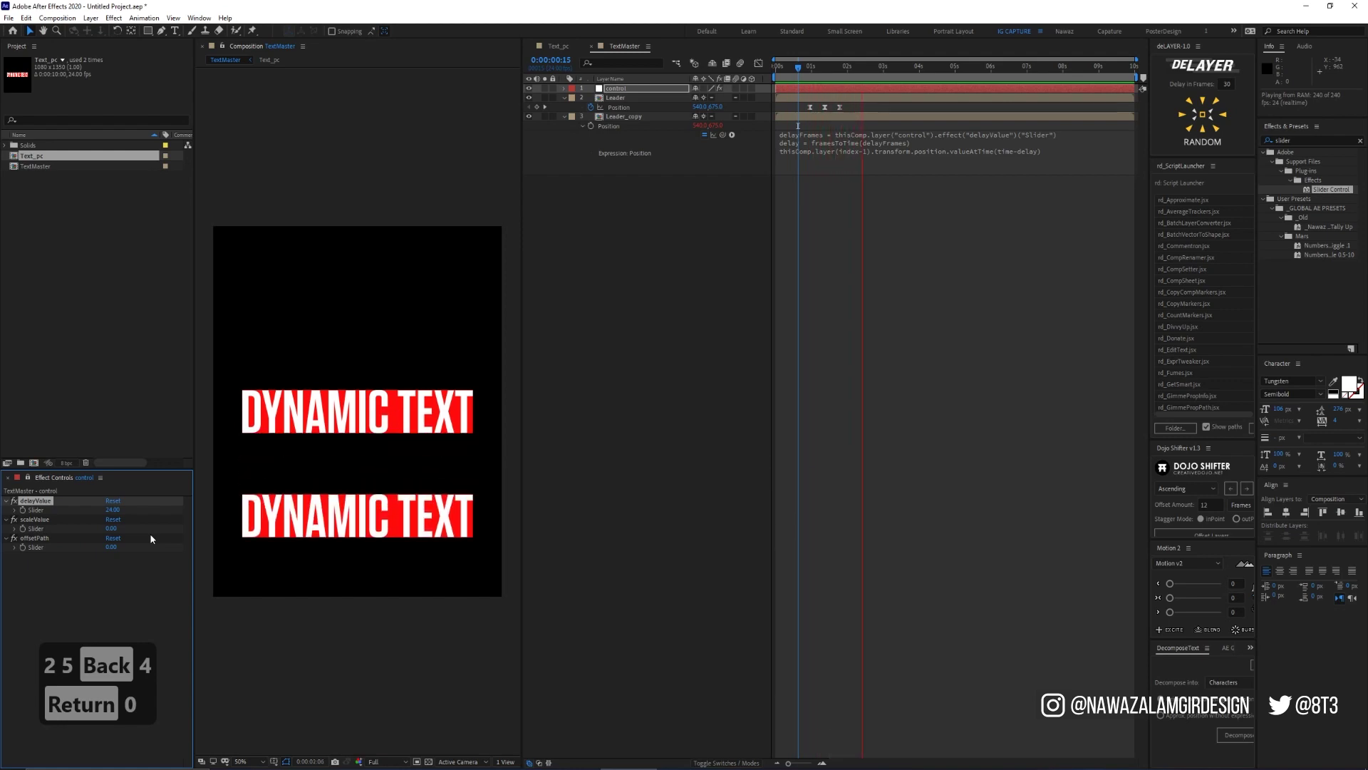
pyautogui.press('space')
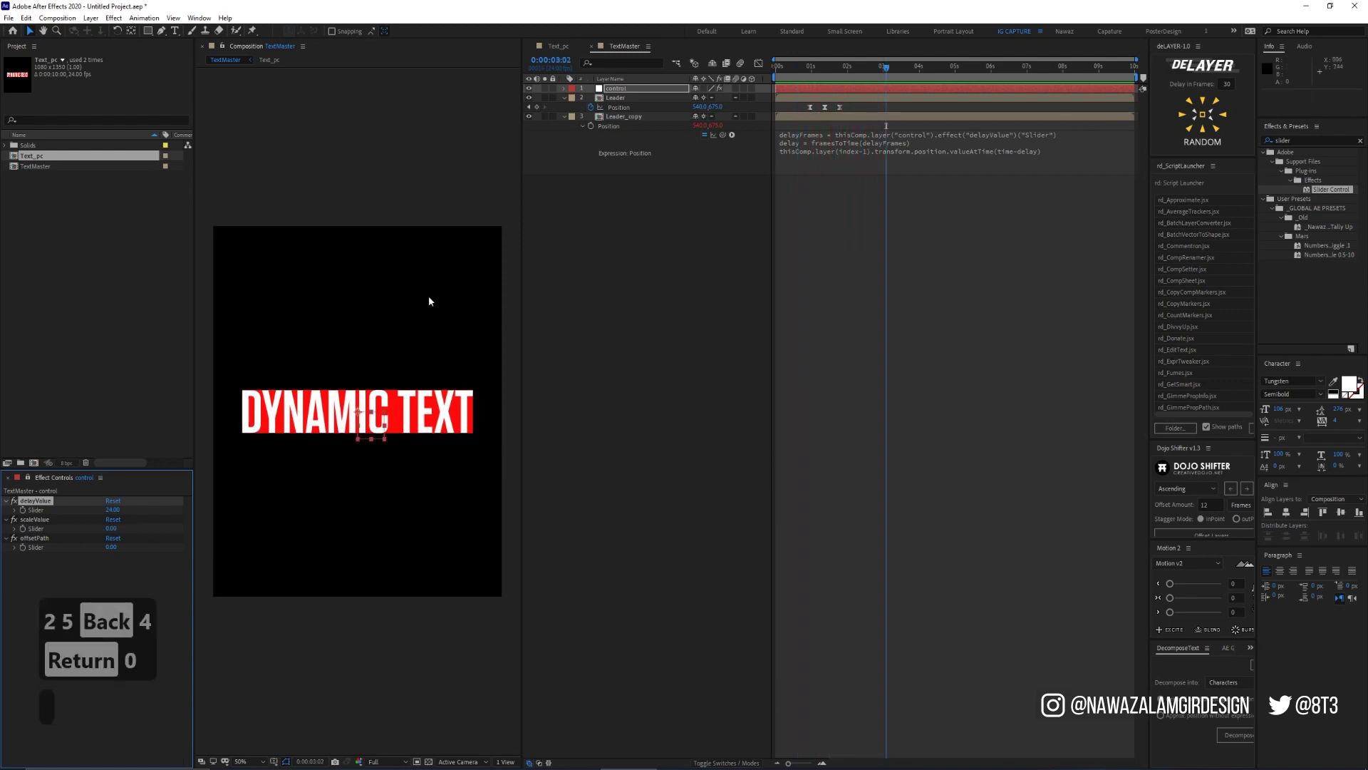
# Set the delayValue slider to 1 and copy the Position expression of Leader_copy
pyautogui.click(110, 507)
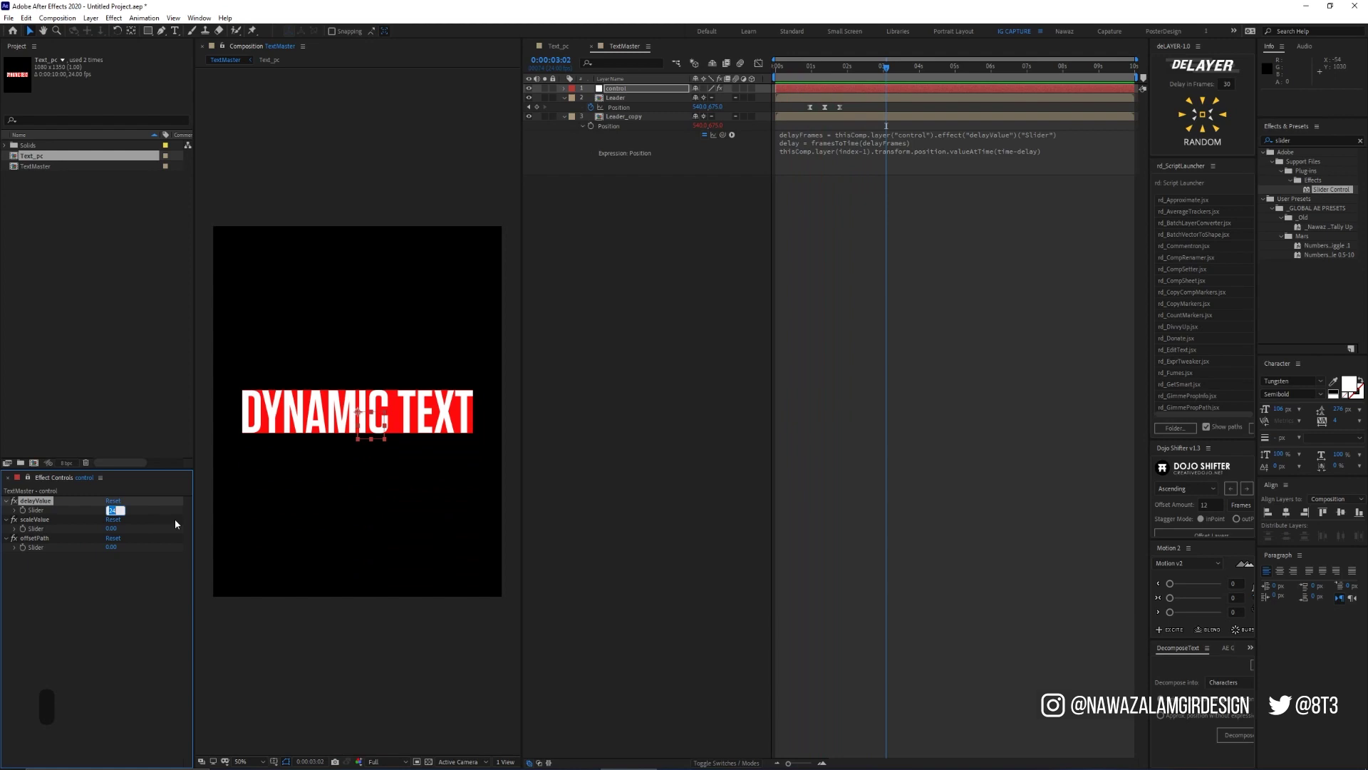
pyautogui.write('1')
pyautogui.press('Return')
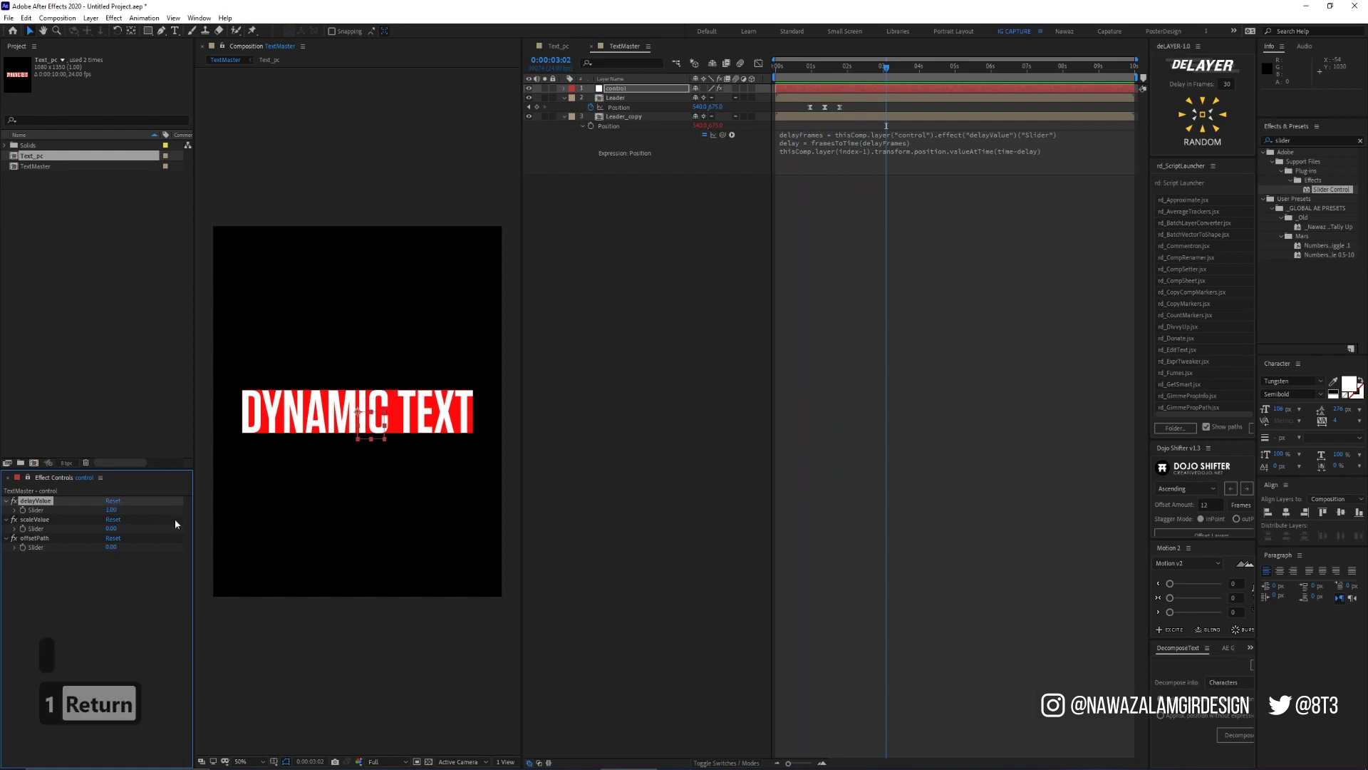
pyautogui.click(825, 142)
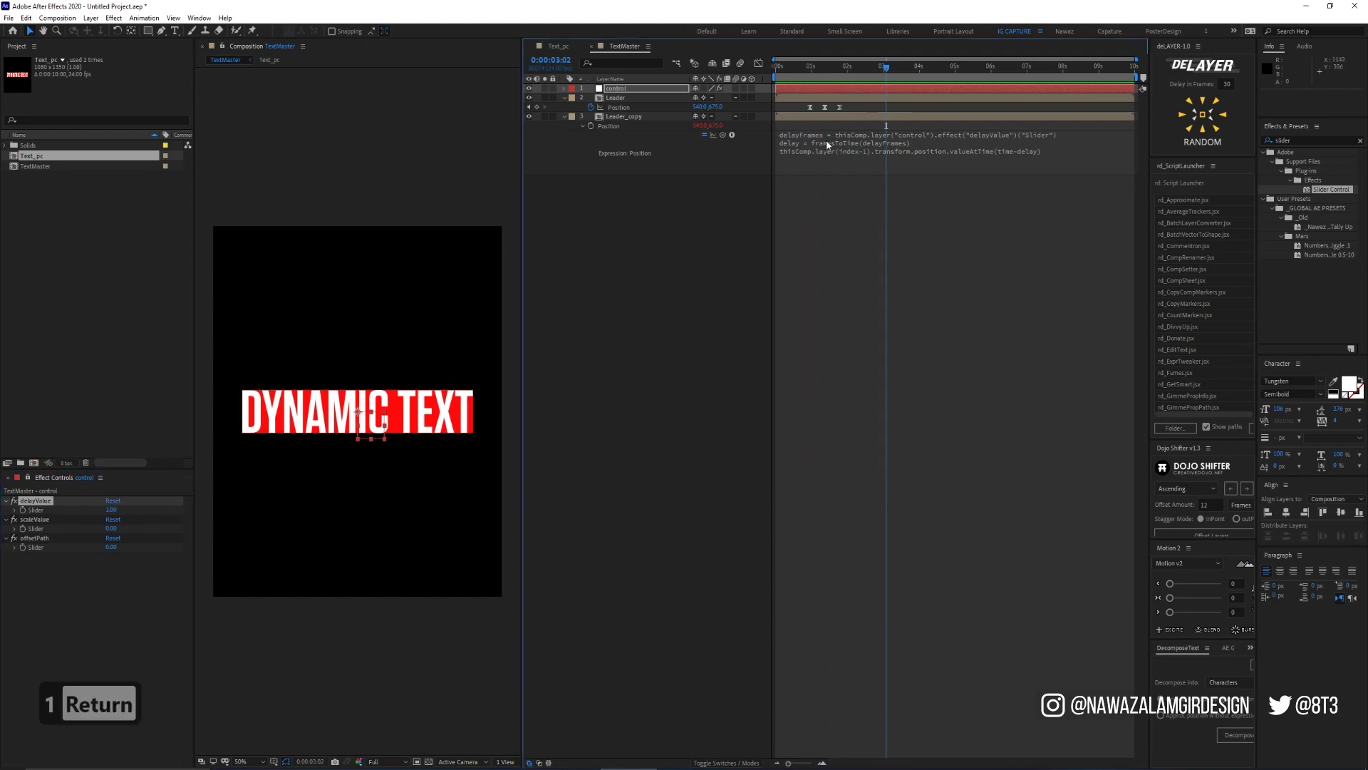
pyautogui.hotkey('ctrl', 'c')
pyautogui.click(839, 193)
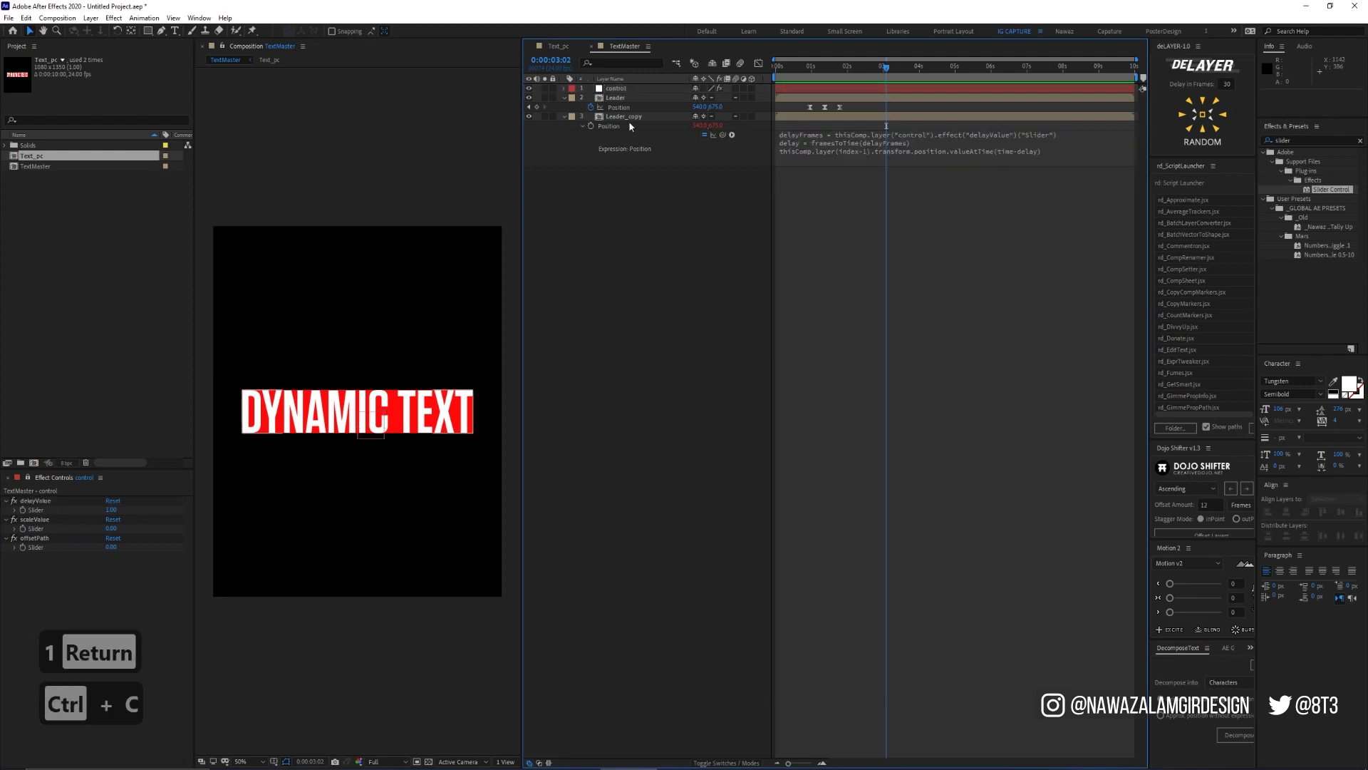
# Add the copied expression to Leader_copy's Scale, replacing position with scale in its last line
pyautogui.click(628, 118)
pyautogui.press('s')
pyautogui.keyDown('alt'); pyautogui.click(591, 125); pyautogui.keyUp('alt')
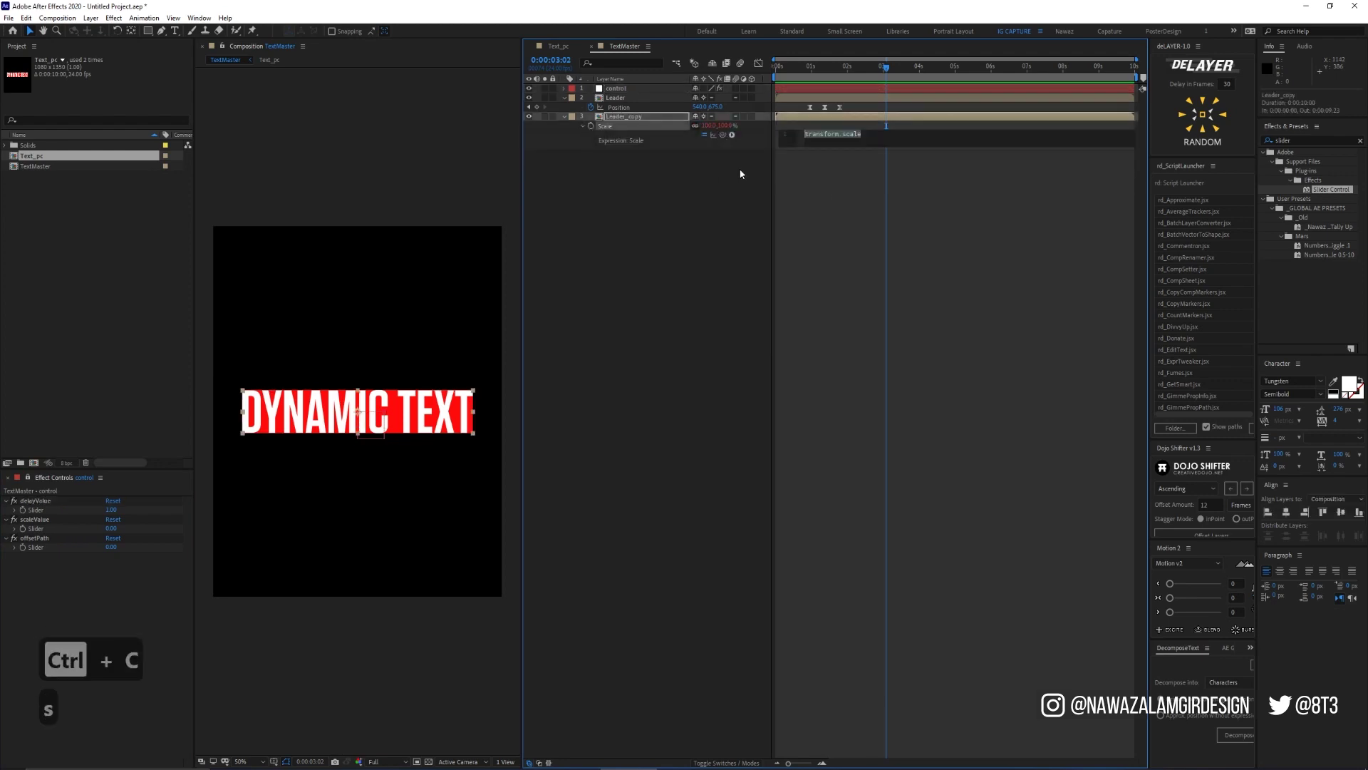
pyautogui.hotkey('ctrl', 'v')
pyautogui.moveTo(972, 149); pyautogui.dragTo(959, 207)
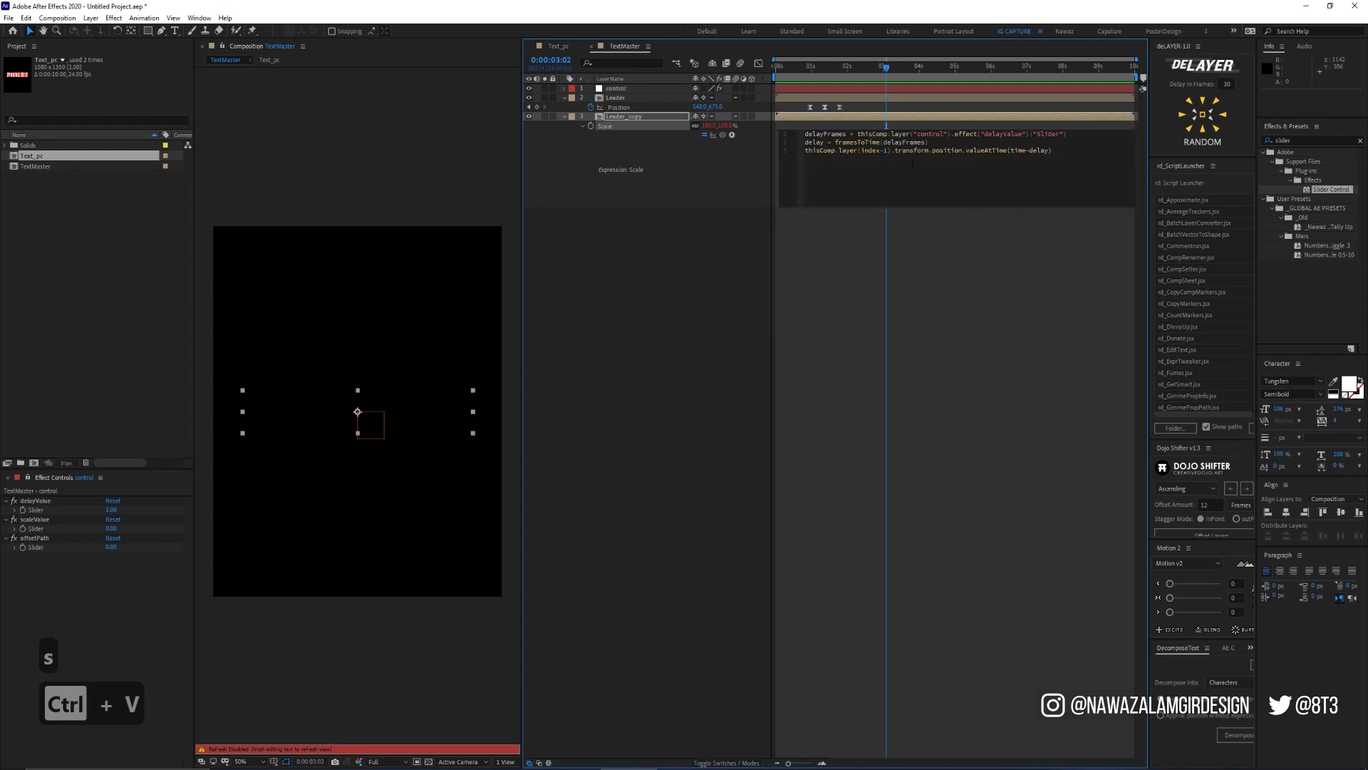
pyautogui.doubleClick(947, 150)
pyautogui.write('scale')
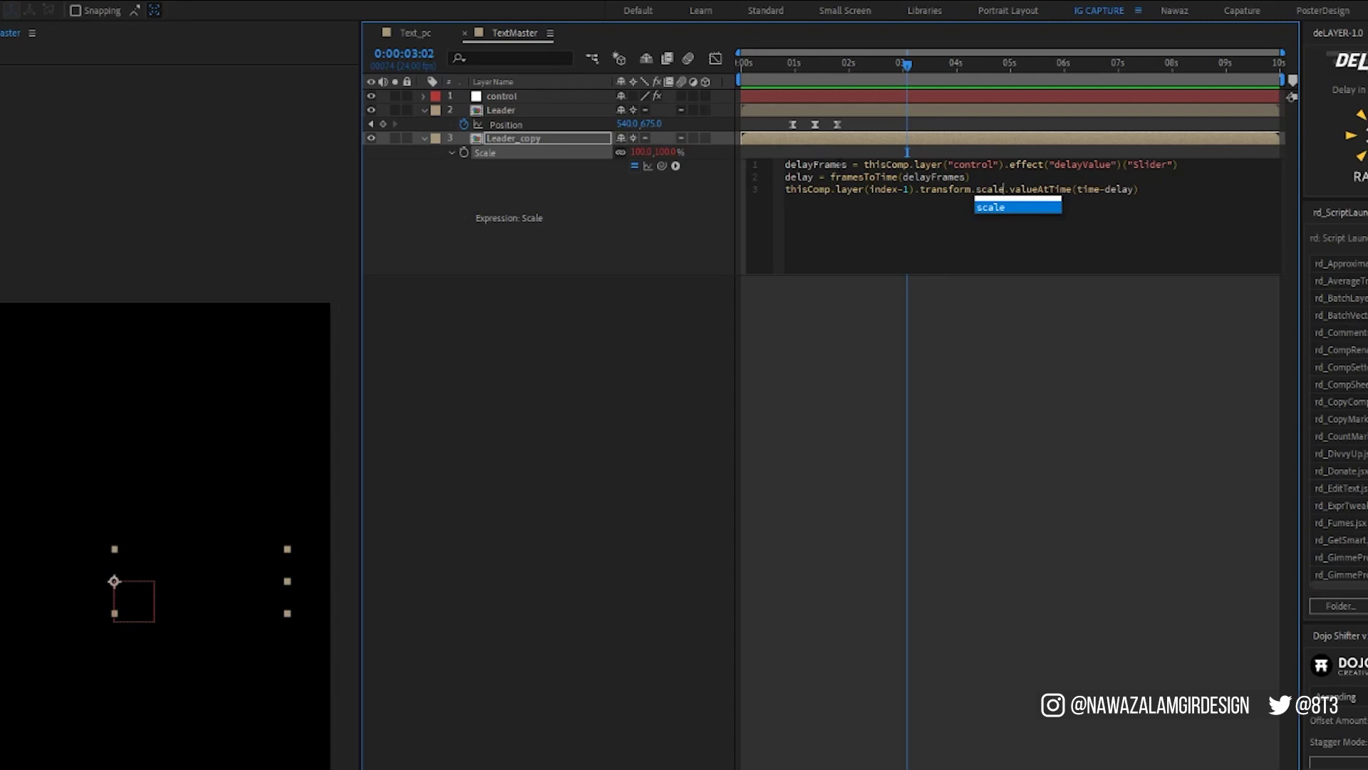
# Add a first line to the Scale expression defining s as the control layer's scaleValue slider
pyautogui.click(786, 164)
pyautogui.press('Return')
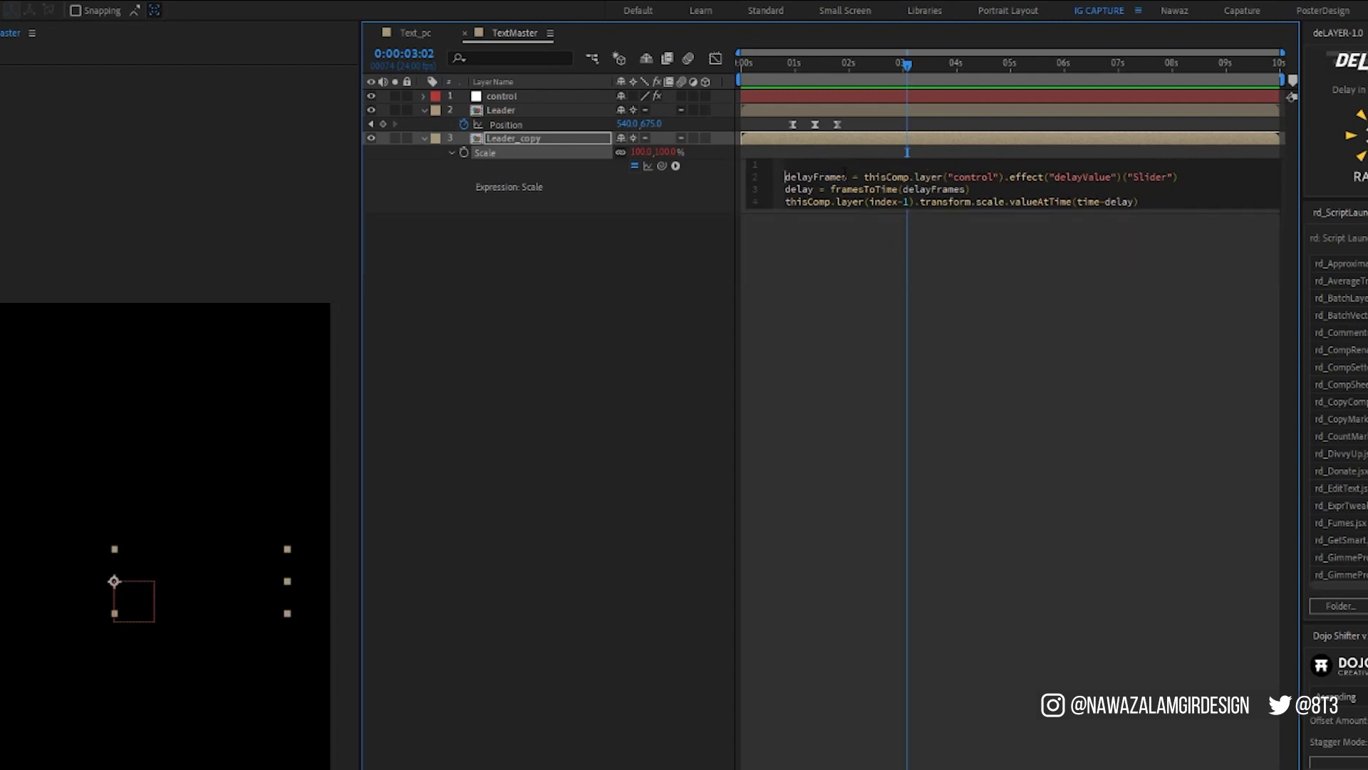
pyautogui.write('s =')
pyautogui.moveTo(662, 165); pyautogui.dragTo(0, 731)
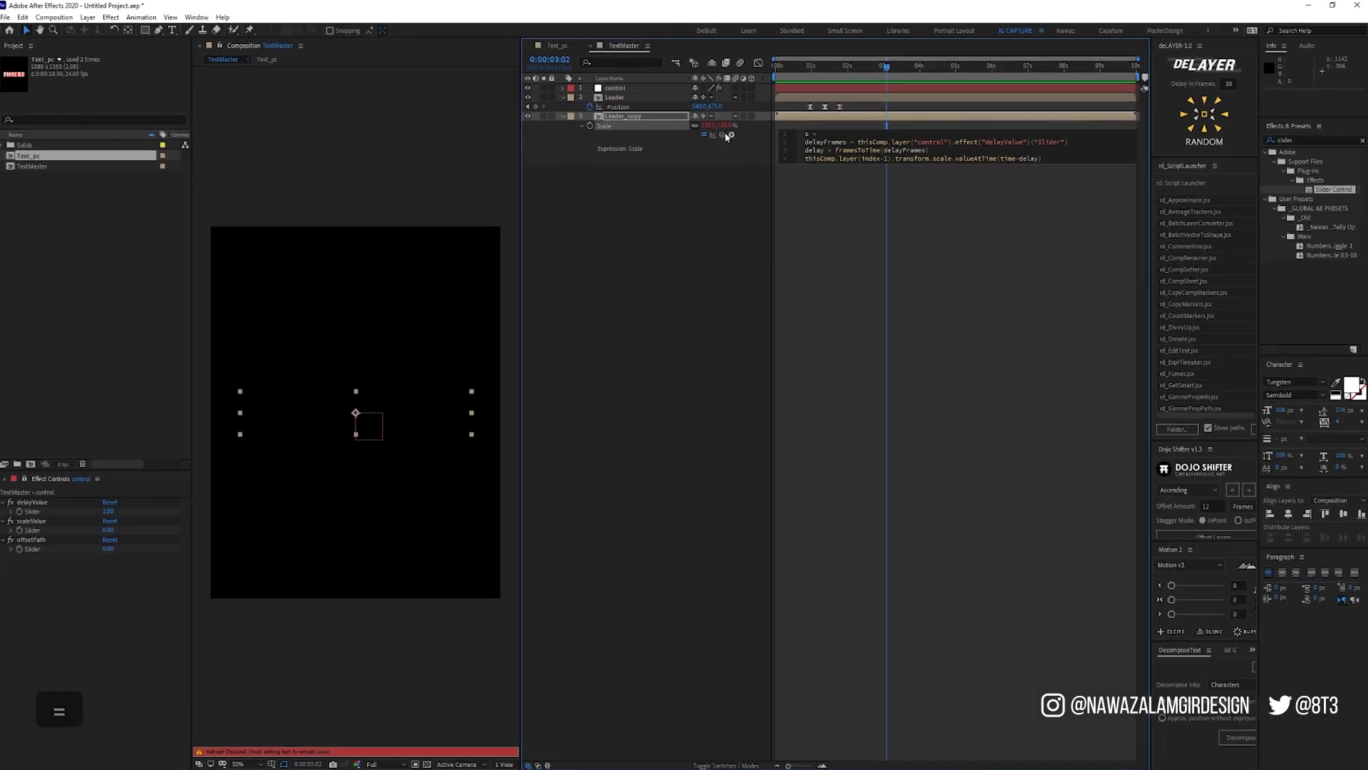
pyautogui.moveTo(57, 511); pyautogui.dragTo(46, 529)
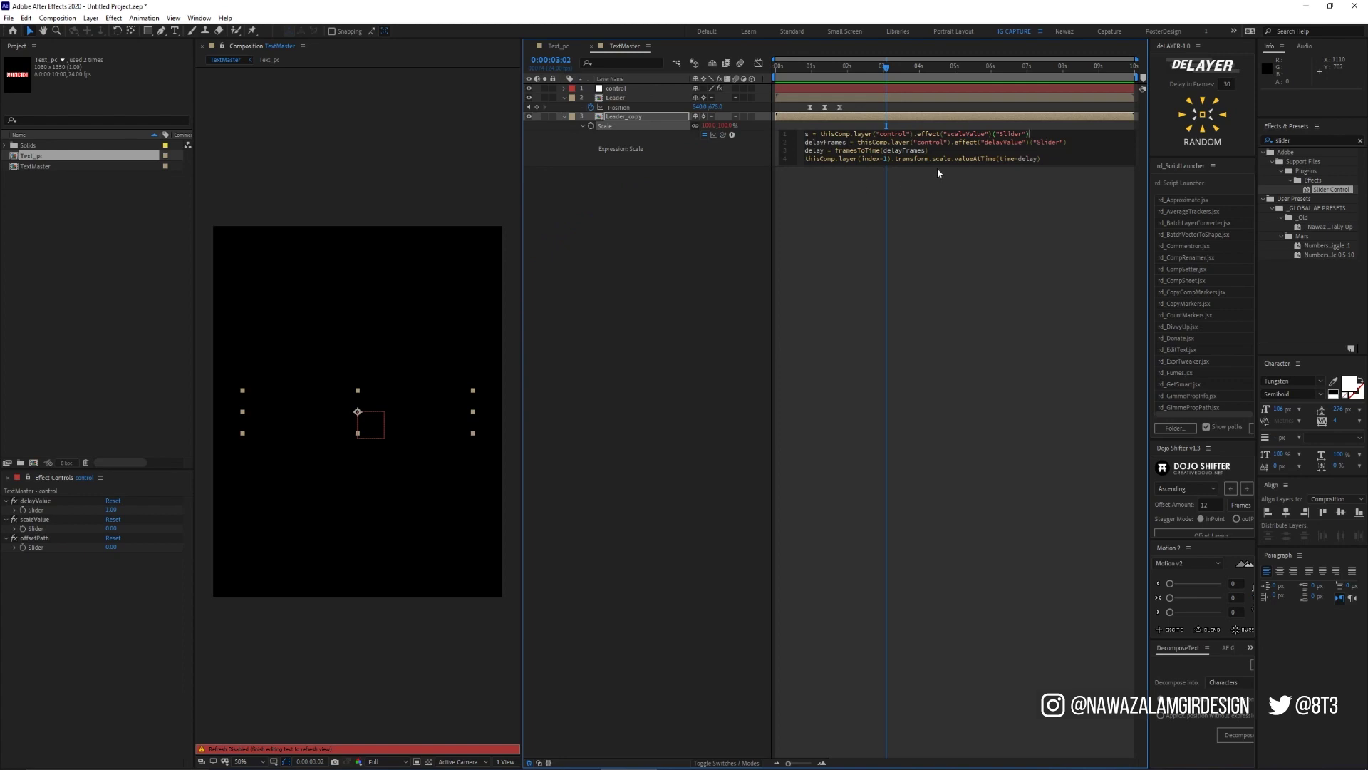
# Append +[s,s] to the last line of Leader_copy's Scale expression and apply it
pyautogui.write('+')
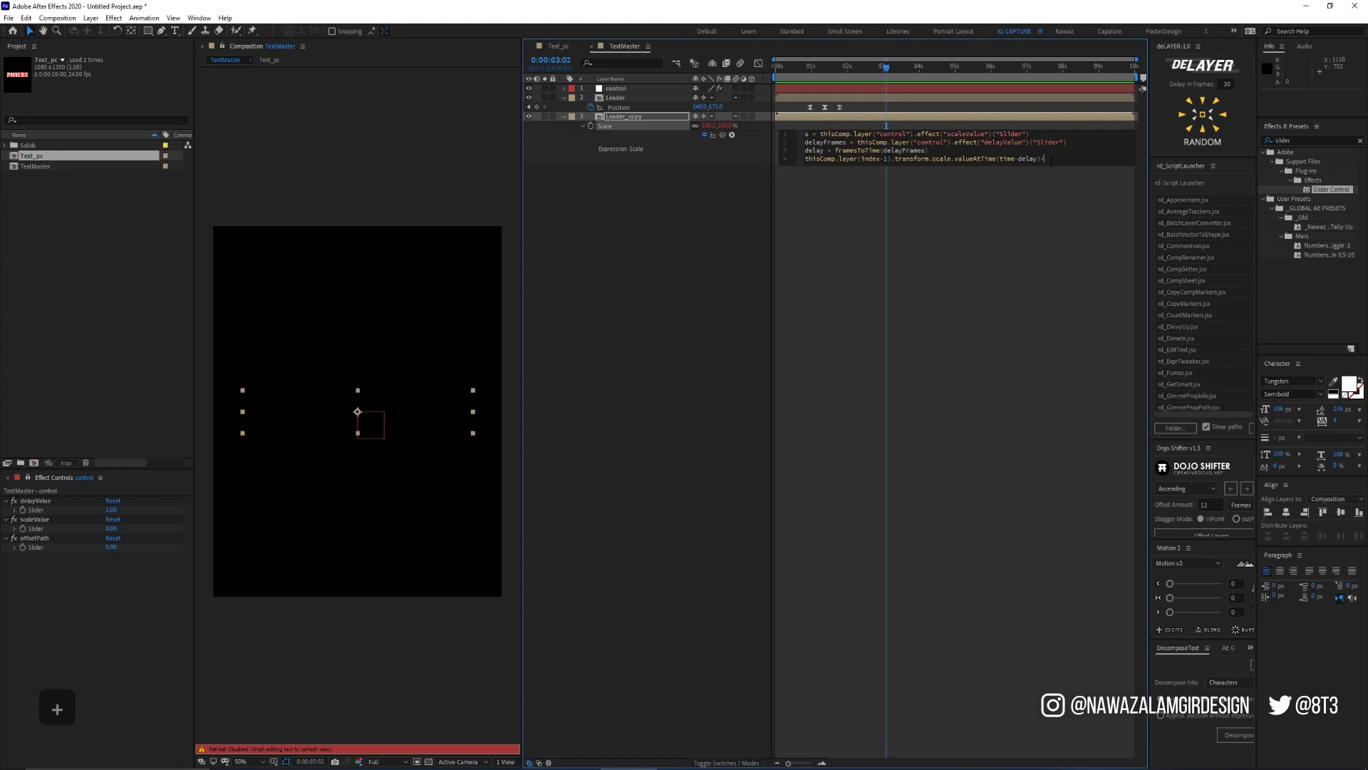
pyautogui.write('[s,')
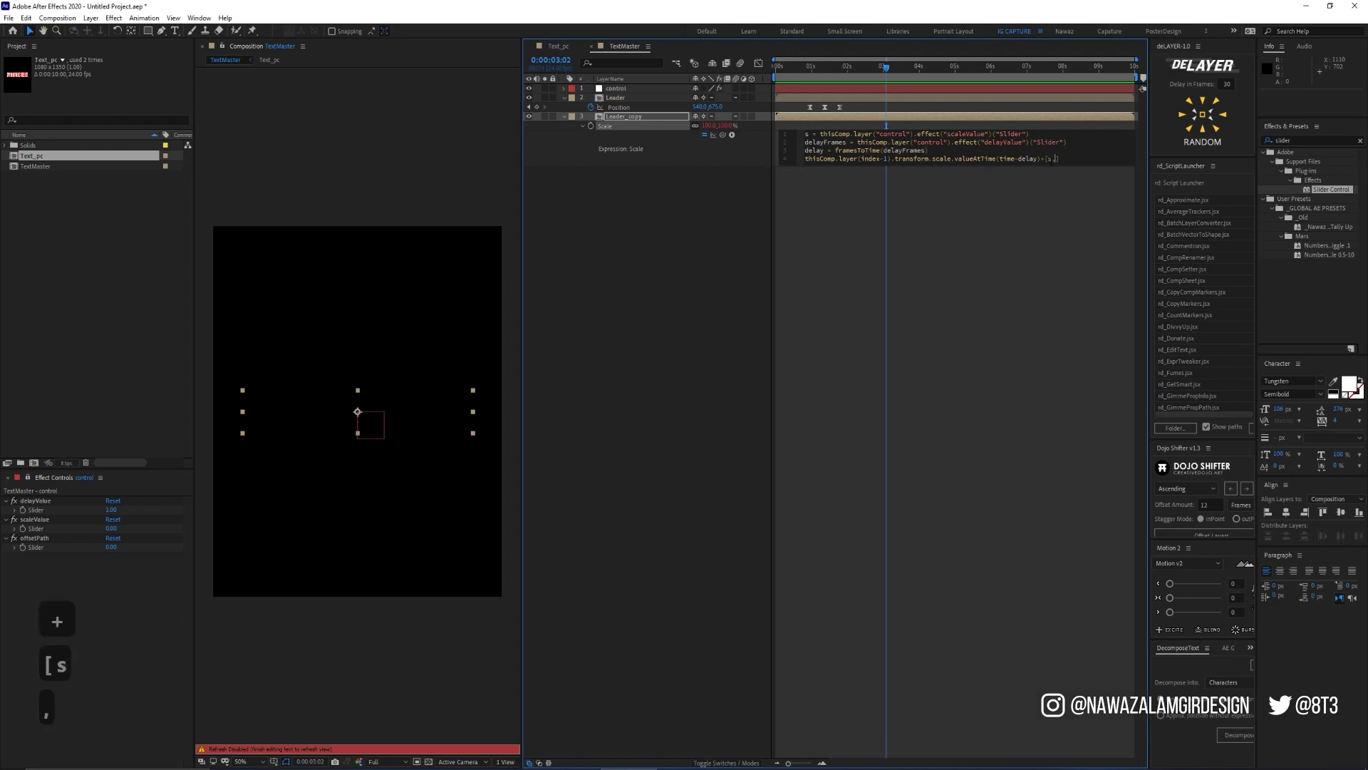
pyautogui.write('s]')
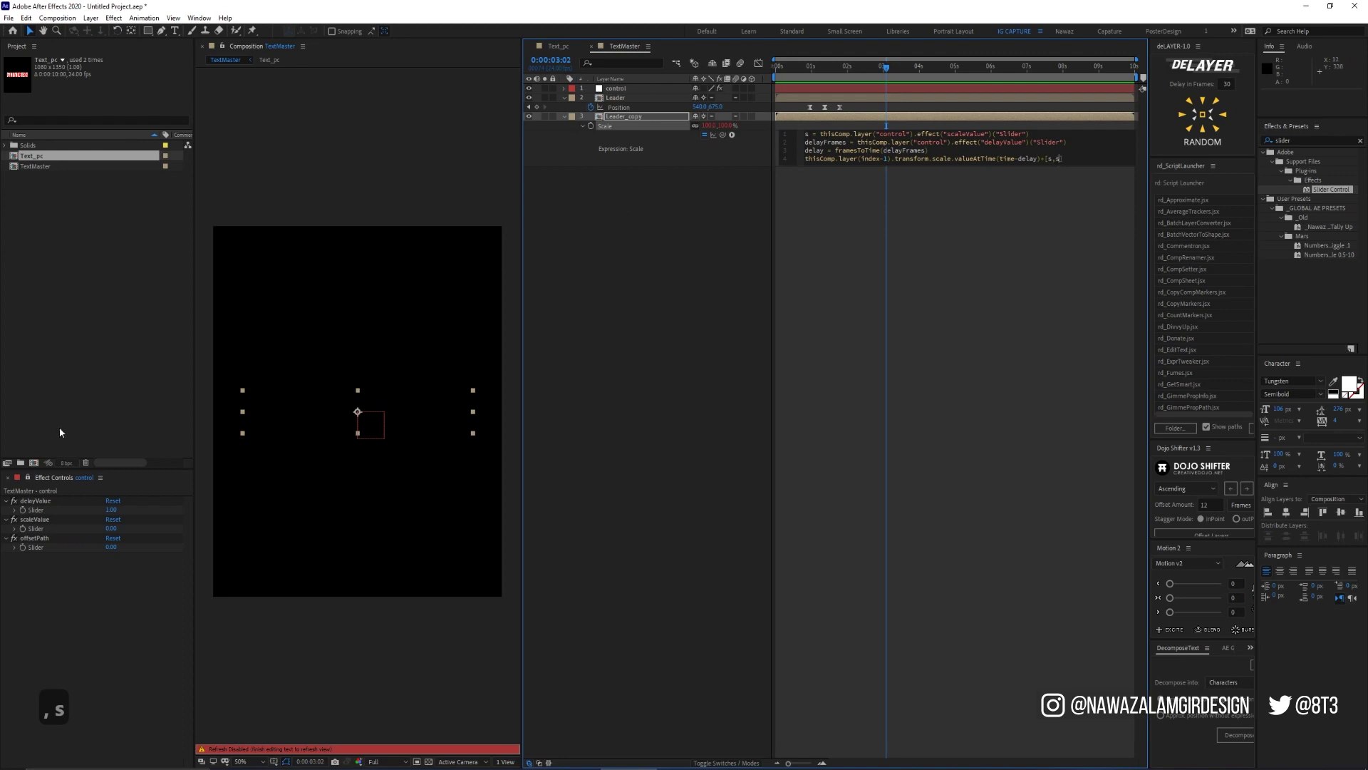
pyautogui.click(810, 193)
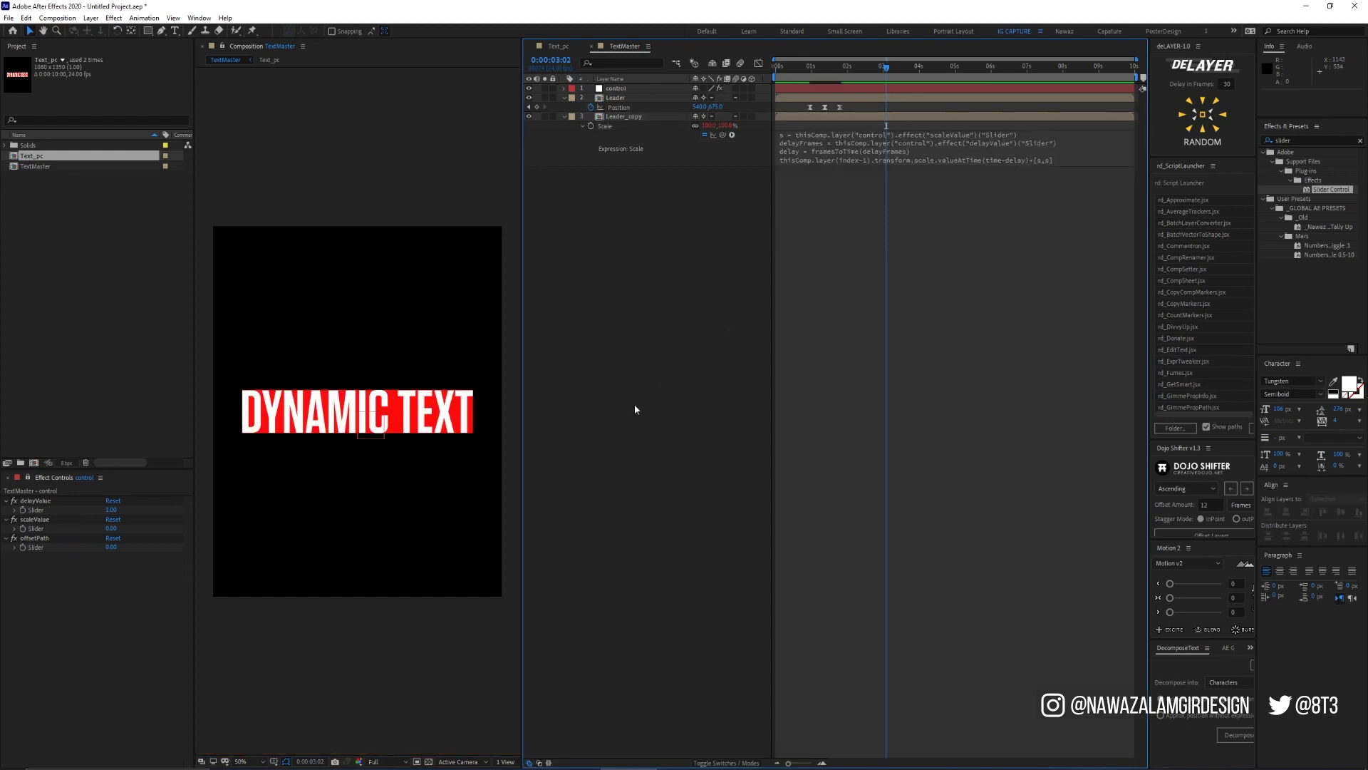
# Set the scaleValue slider to 10 and duplicate Leader_copy until there are ten copies below Leader
pyautogui.moveTo(111, 528); pyautogui.dragTo(113, 528)
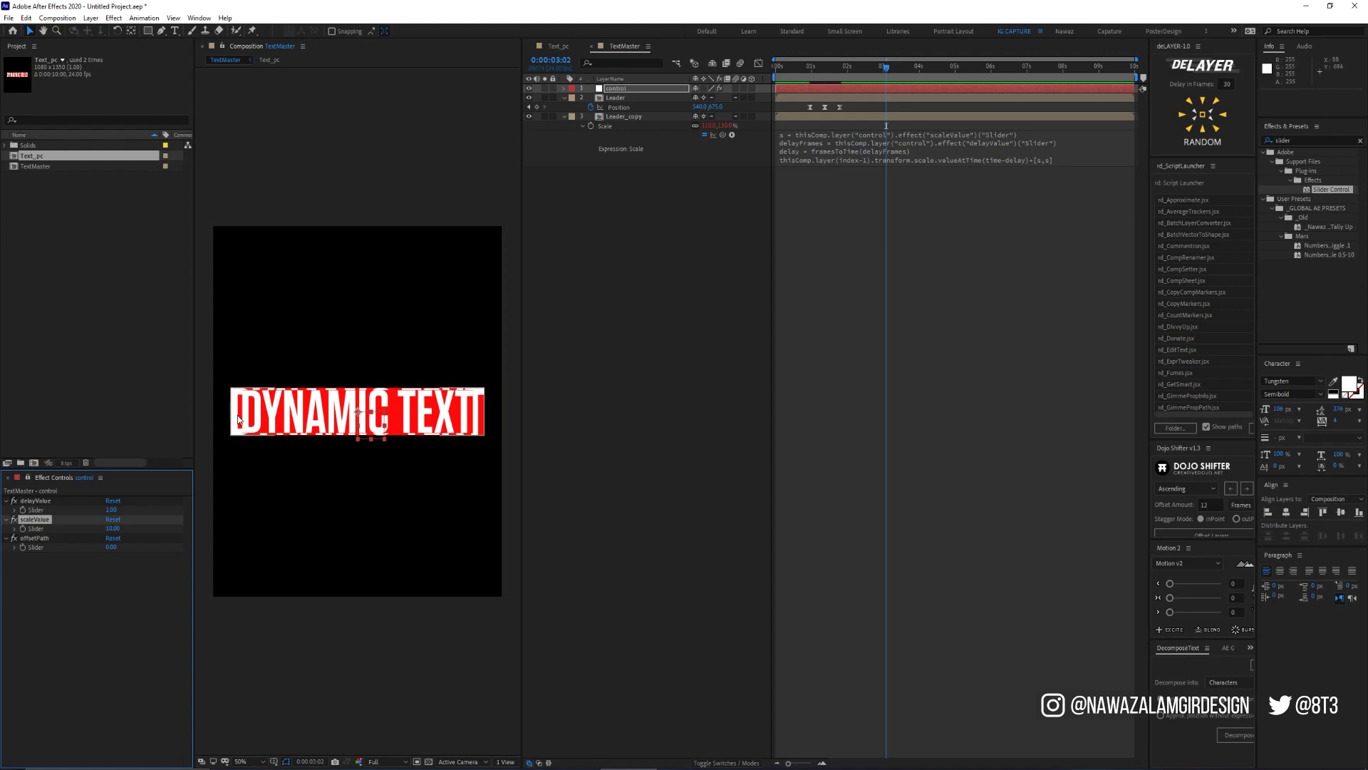
pyautogui.click(641, 117)
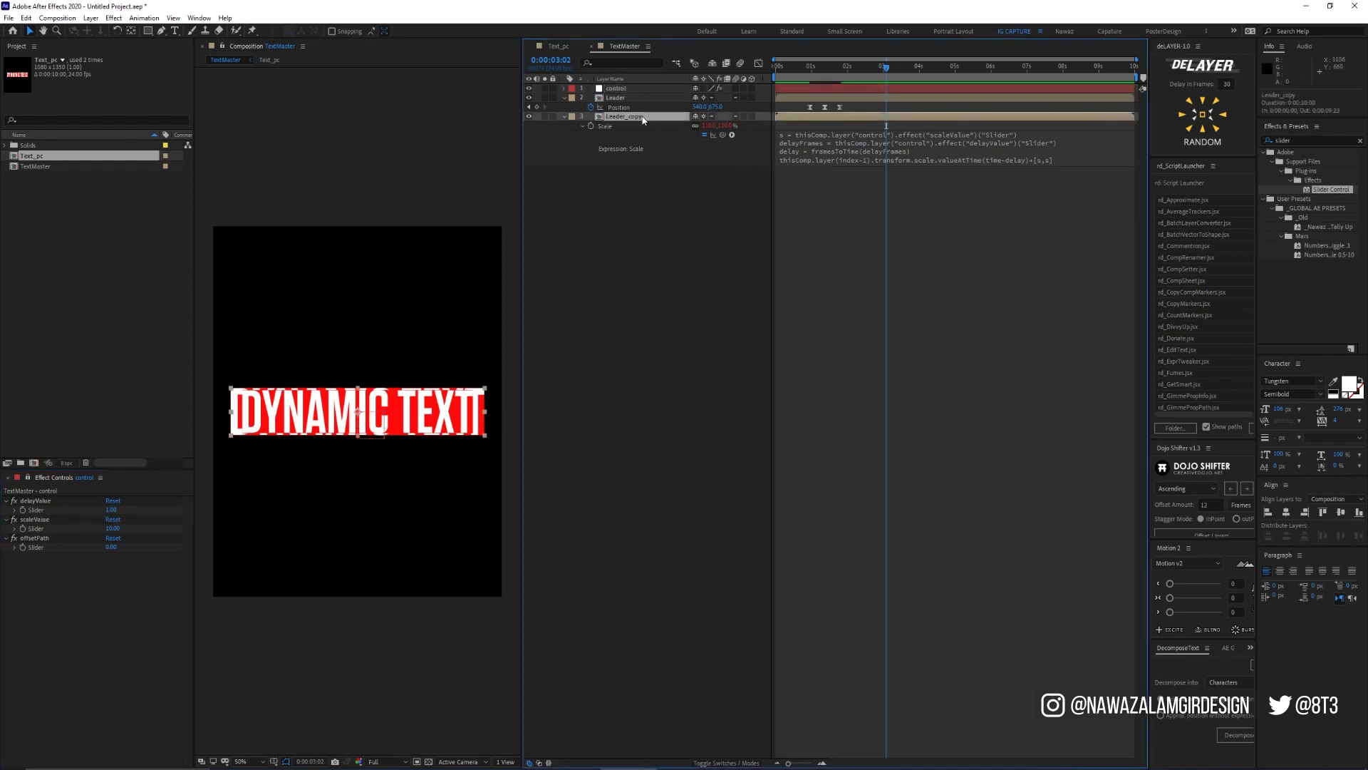
pyautogui.hotkey('ctrl', 'd')
pyautogui.hotkey('ctrl', 'd')
pyautogui.hotkey('ctrl', 'd')
pyautogui.hotkey('ctrl', 'd')
pyautogui.hotkey('ctrl', 'd')
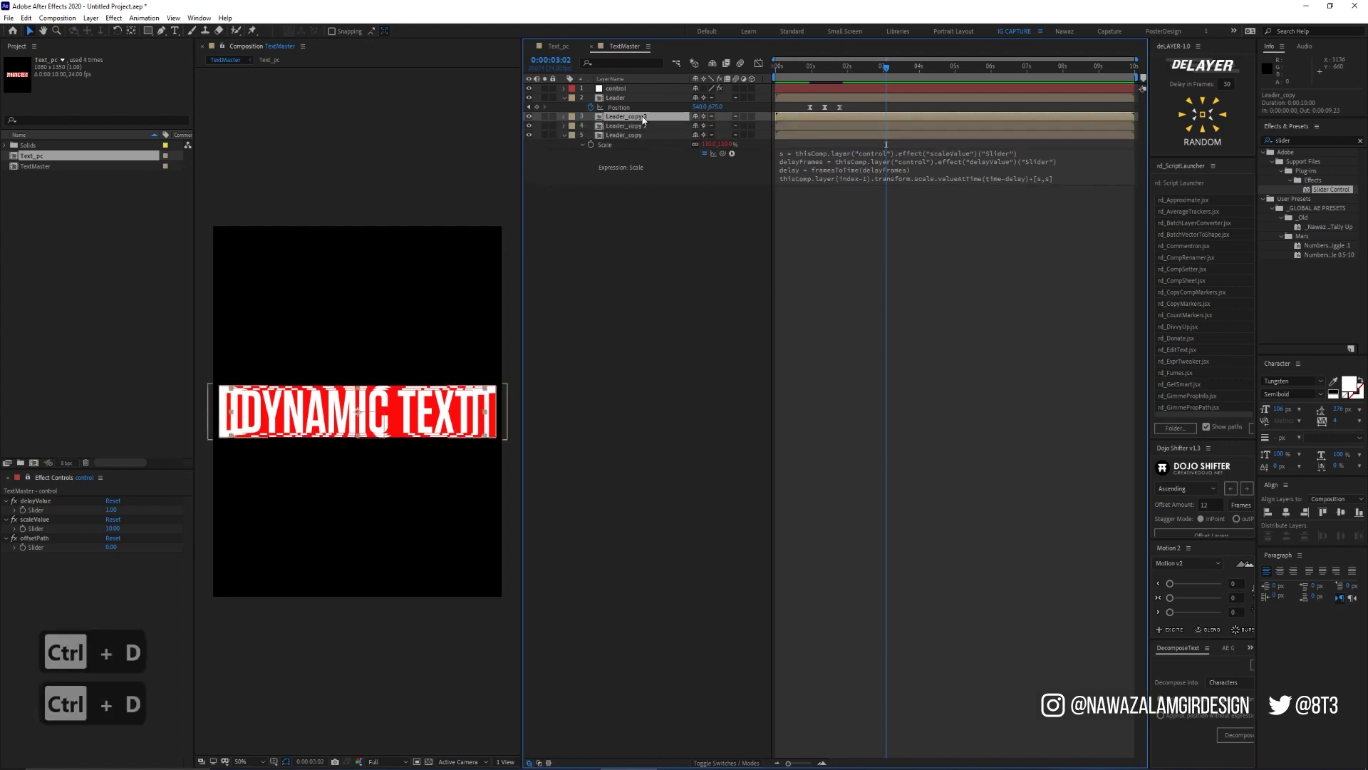
pyautogui.hotkey('ctrl', 'd')
pyautogui.hotkey('ctrl', 'd')
pyautogui.hotkey('ctrl', 'd')
pyautogui.hotkey('ctrl', 'd')
pyautogui.hotkey('ctrl', 'd')
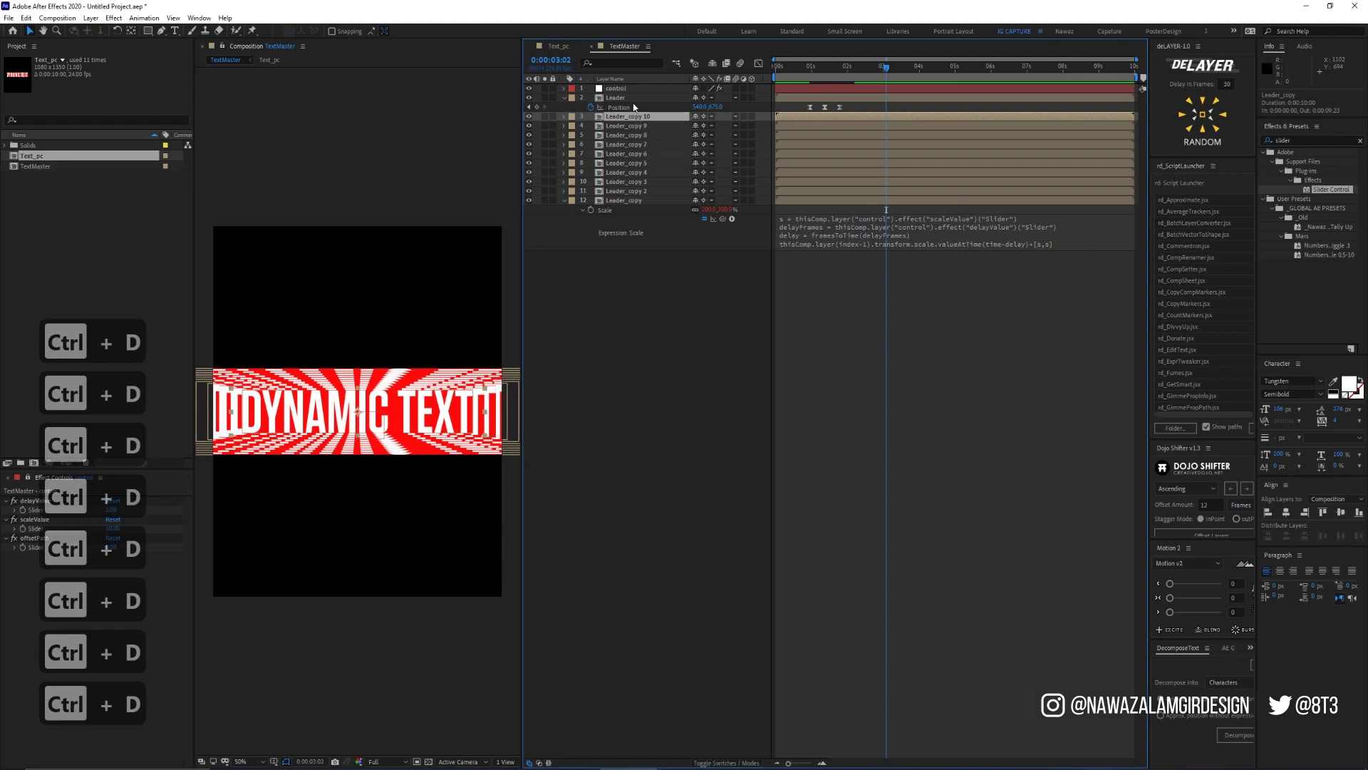
# Hide Shape Layer 1 in the Text_pc composition and return to TextMaster to view the stacked copies
pyautogui.click(558, 45)
pyautogui.click(605, 108)
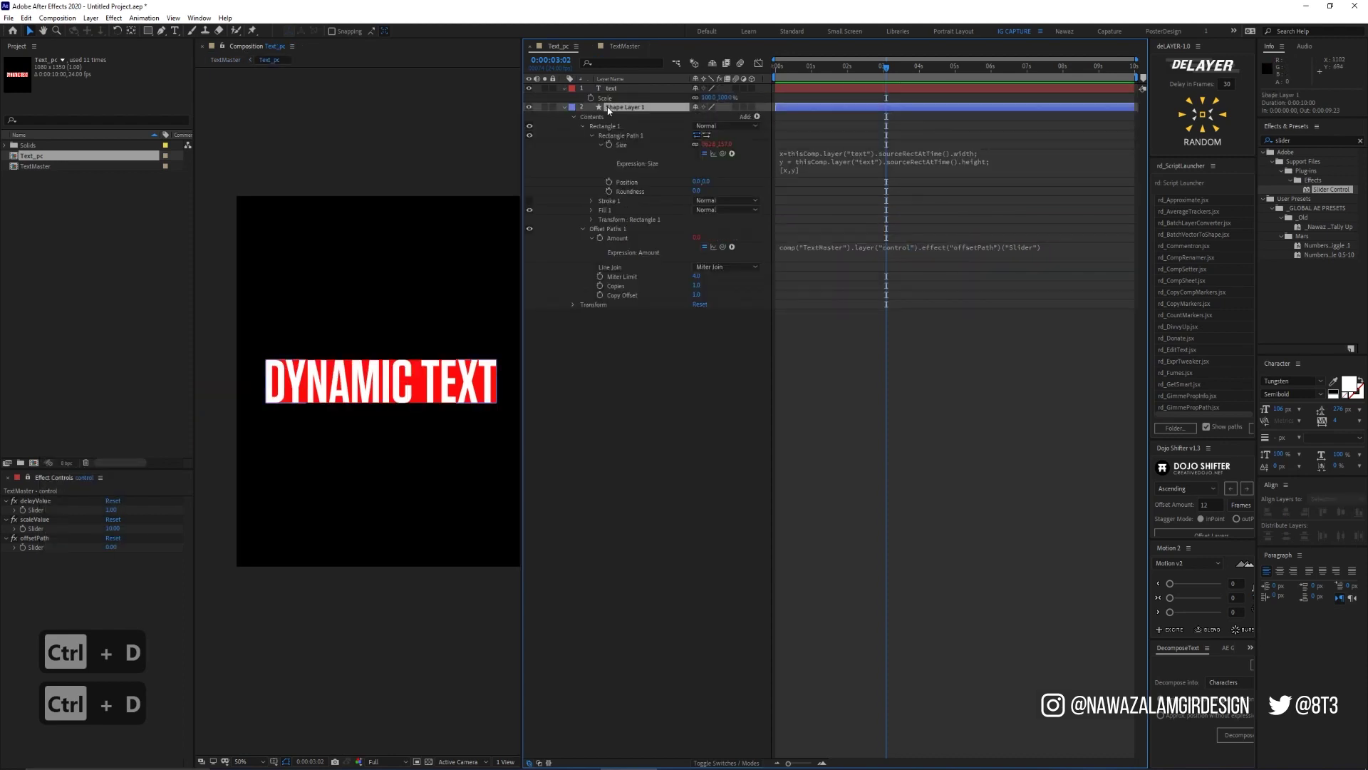
pyautogui.click(530, 106)
pyautogui.press('Tab')
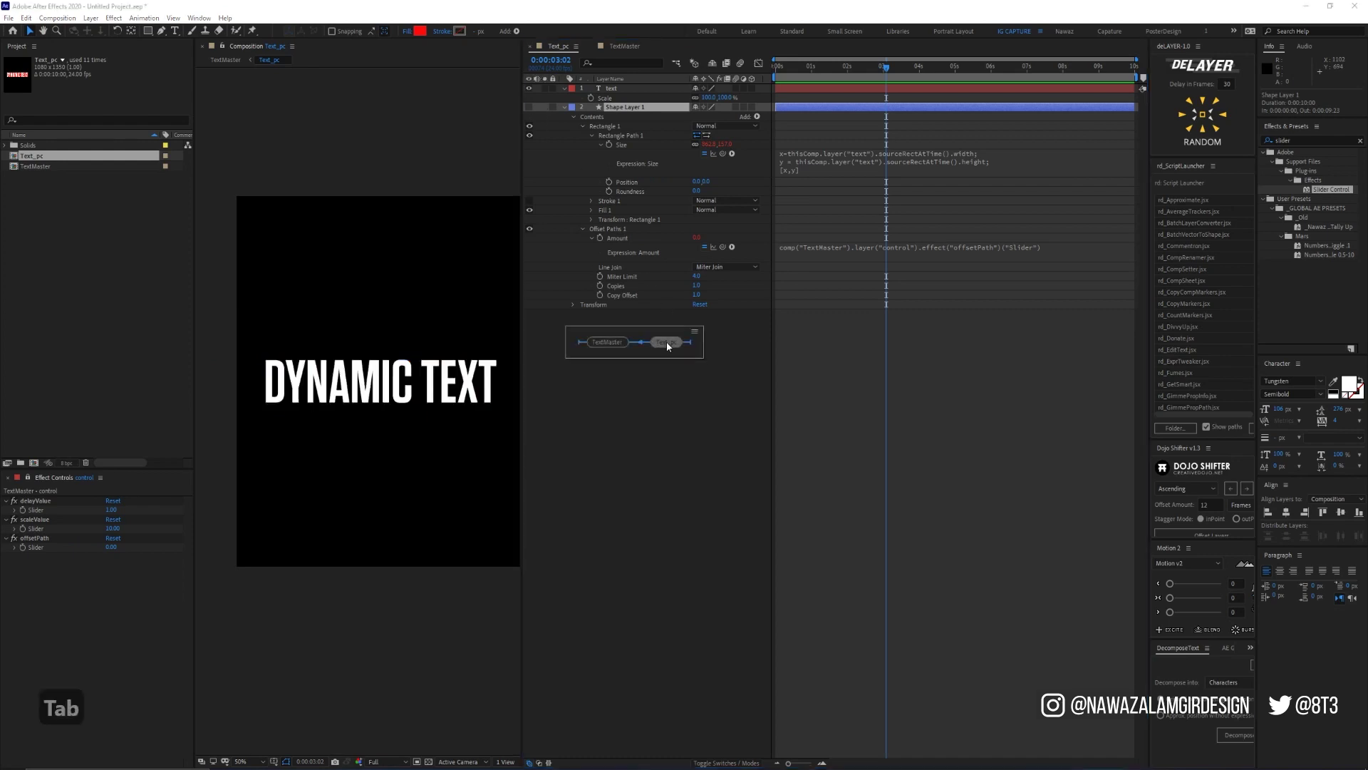
pyautogui.click(623, 341)
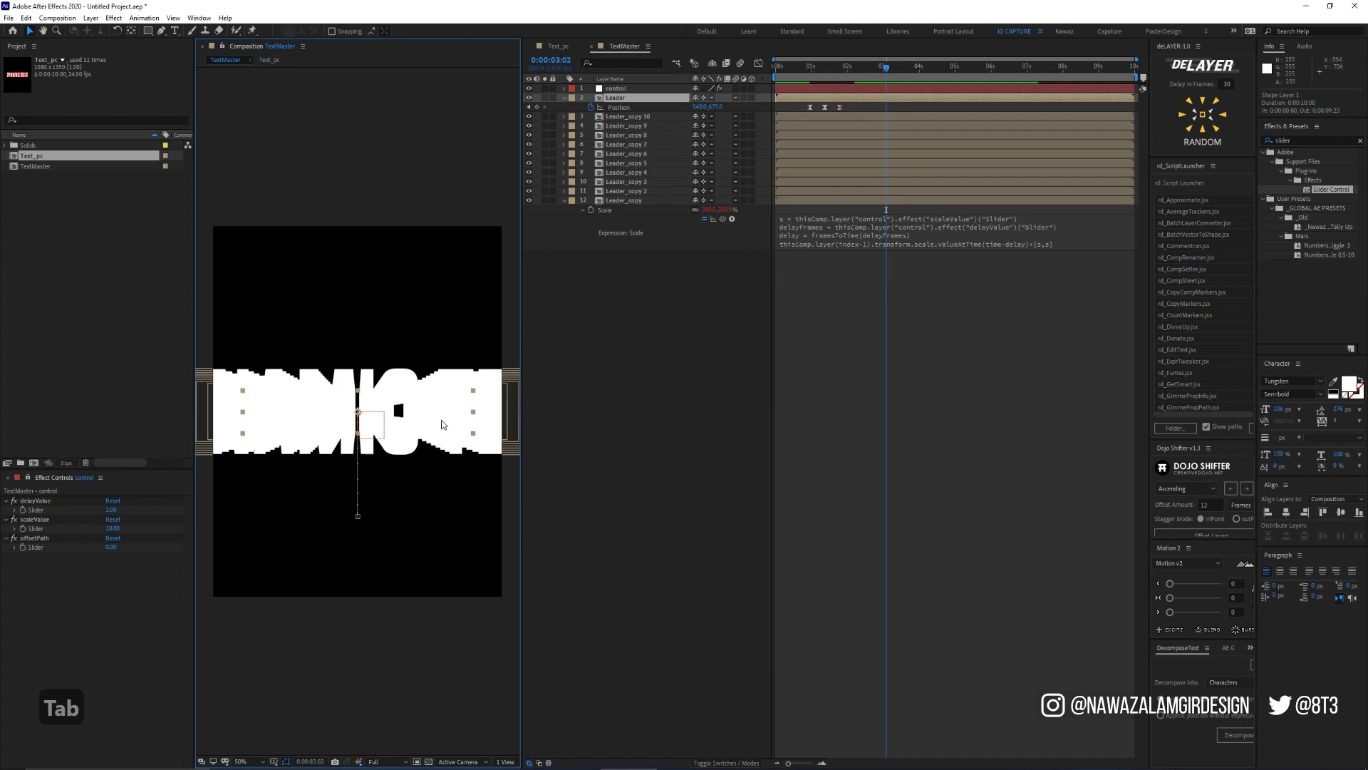
# Show the blending mode columns in Text_pc and set Shape Layer 1's mode to Silhouette Alpha
pyautogui.doubleClick(617, 100)
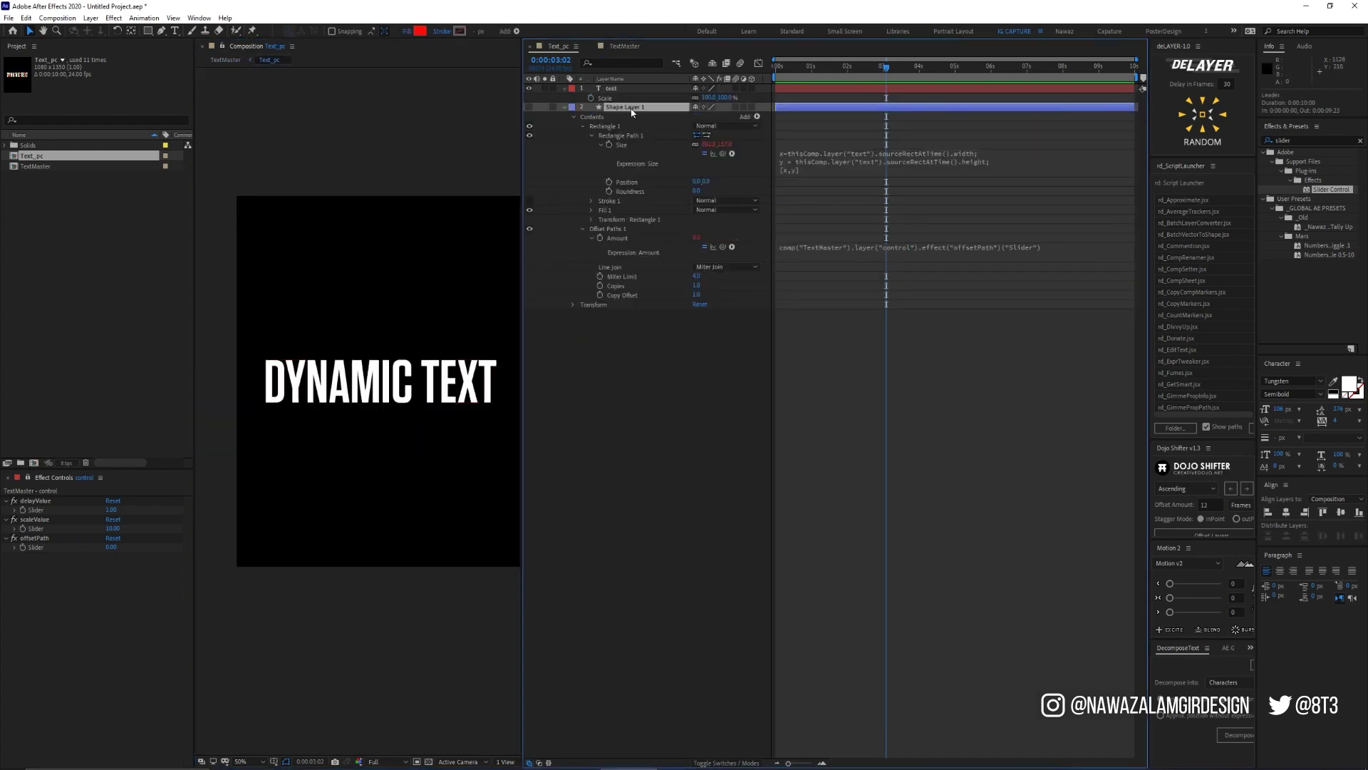
pyautogui.click(539, 762)
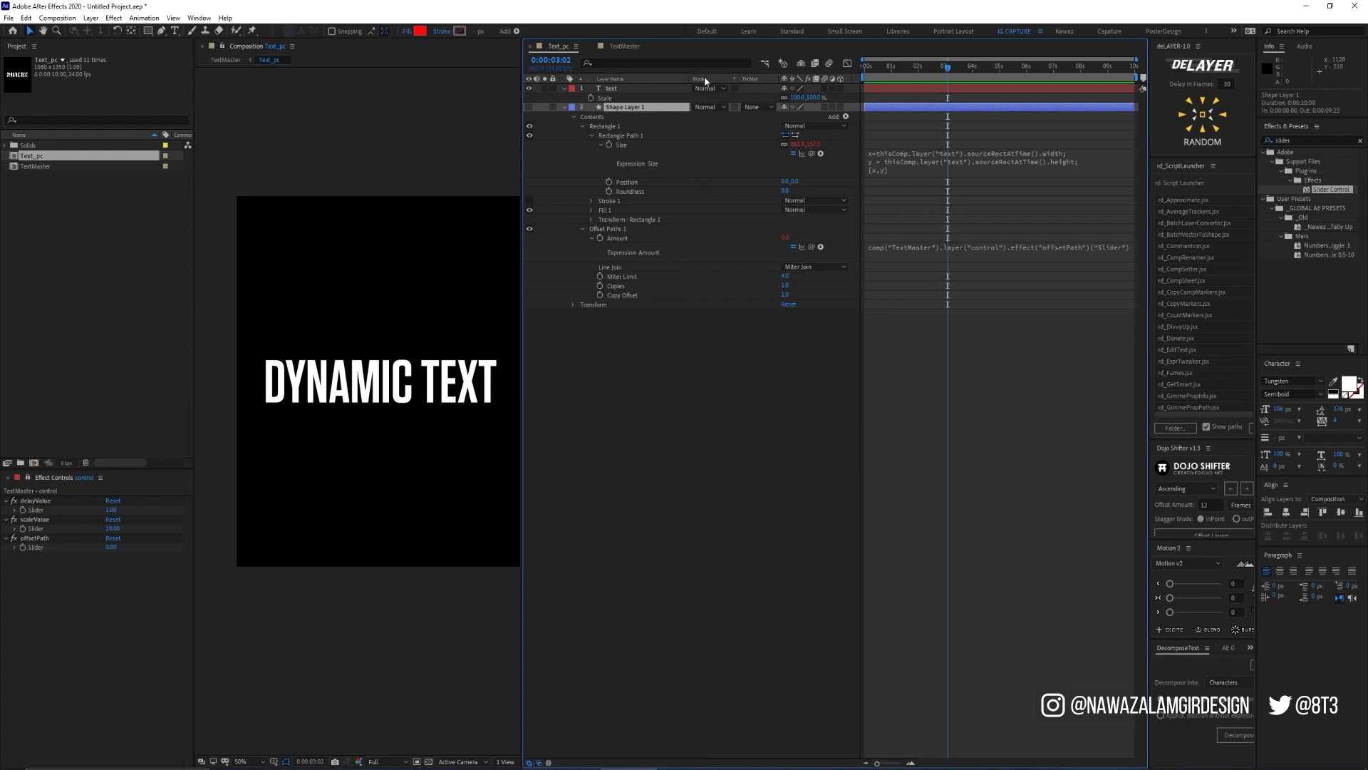
pyautogui.click(707, 106)
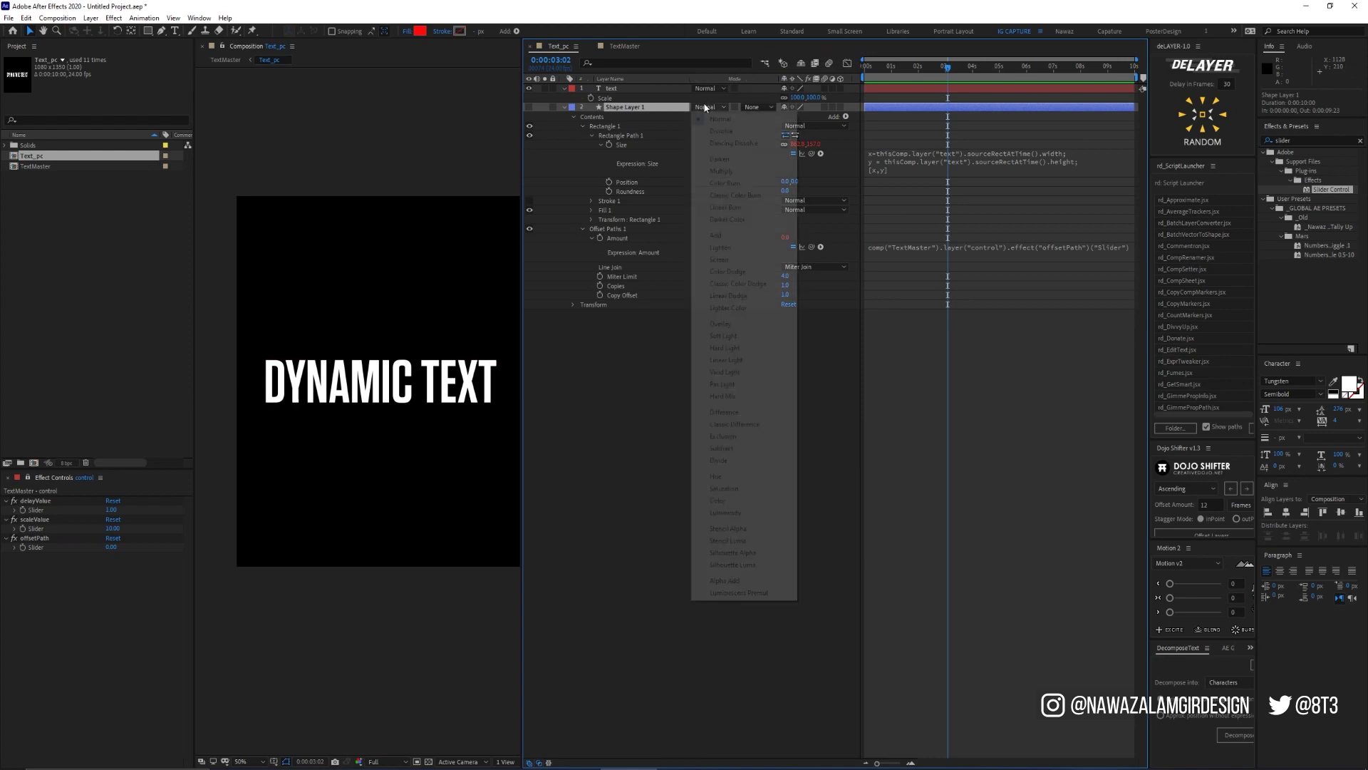
pyautogui.click(753, 553)
pyautogui.click(751, 549)
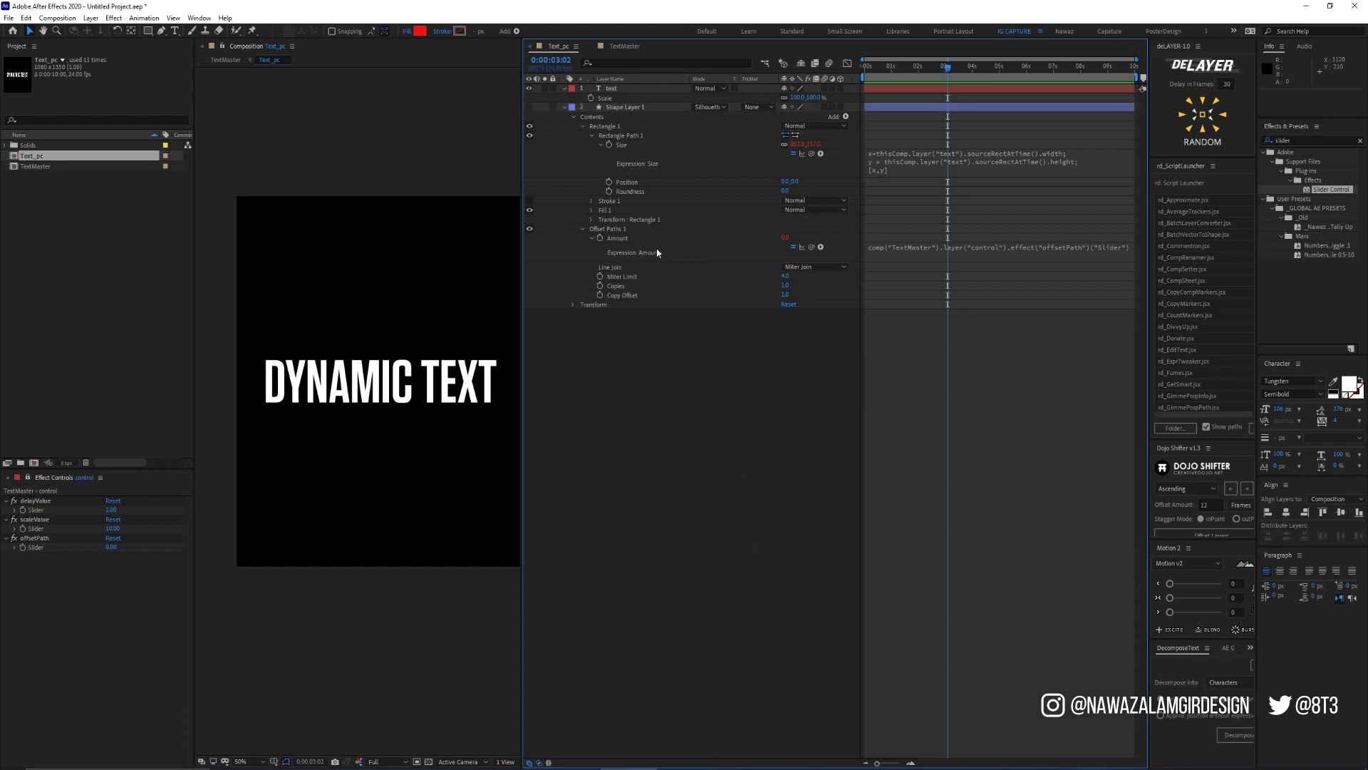
pyautogui.press('Tab')
pyautogui.click(624, 363)
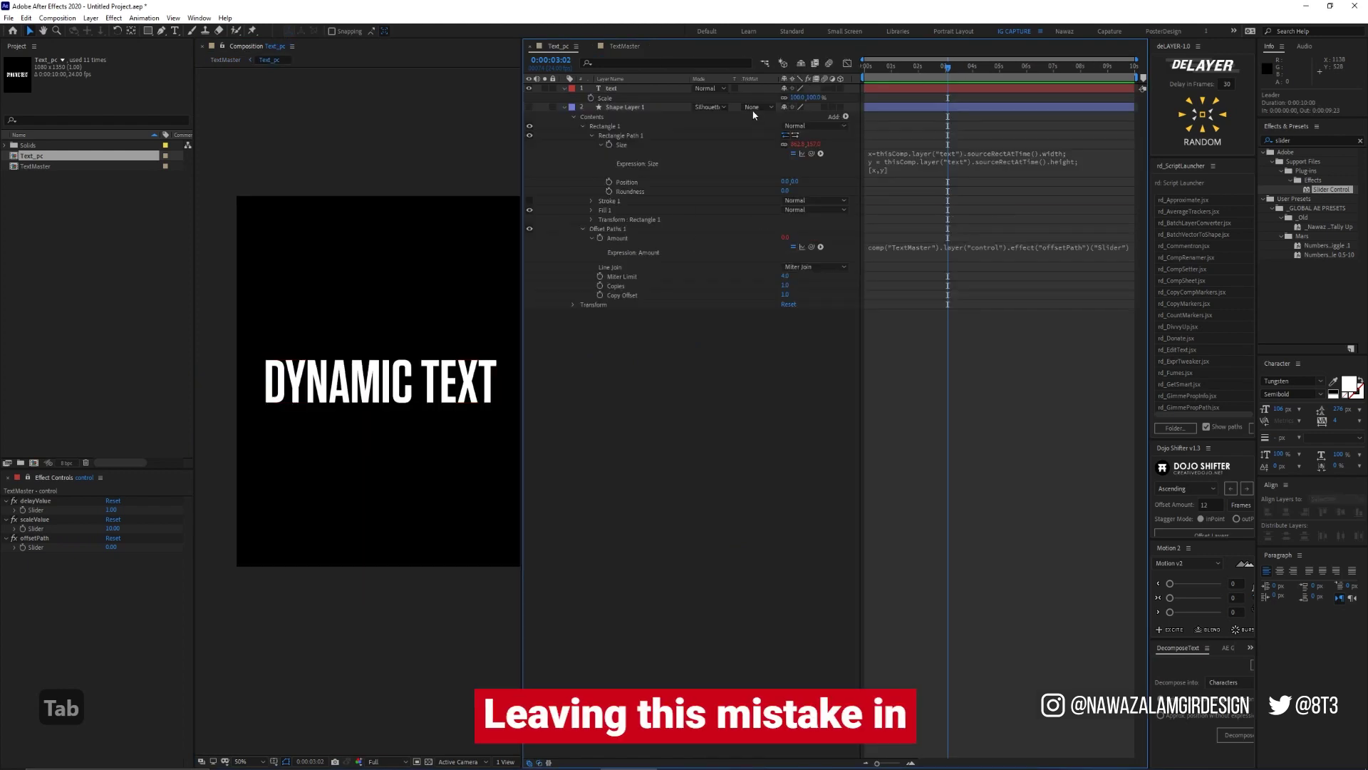
# Change Shape Layer 1's mode to Silhouette Luma, then scrub TextMaster to 2:03
pyautogui.click(714, 108)
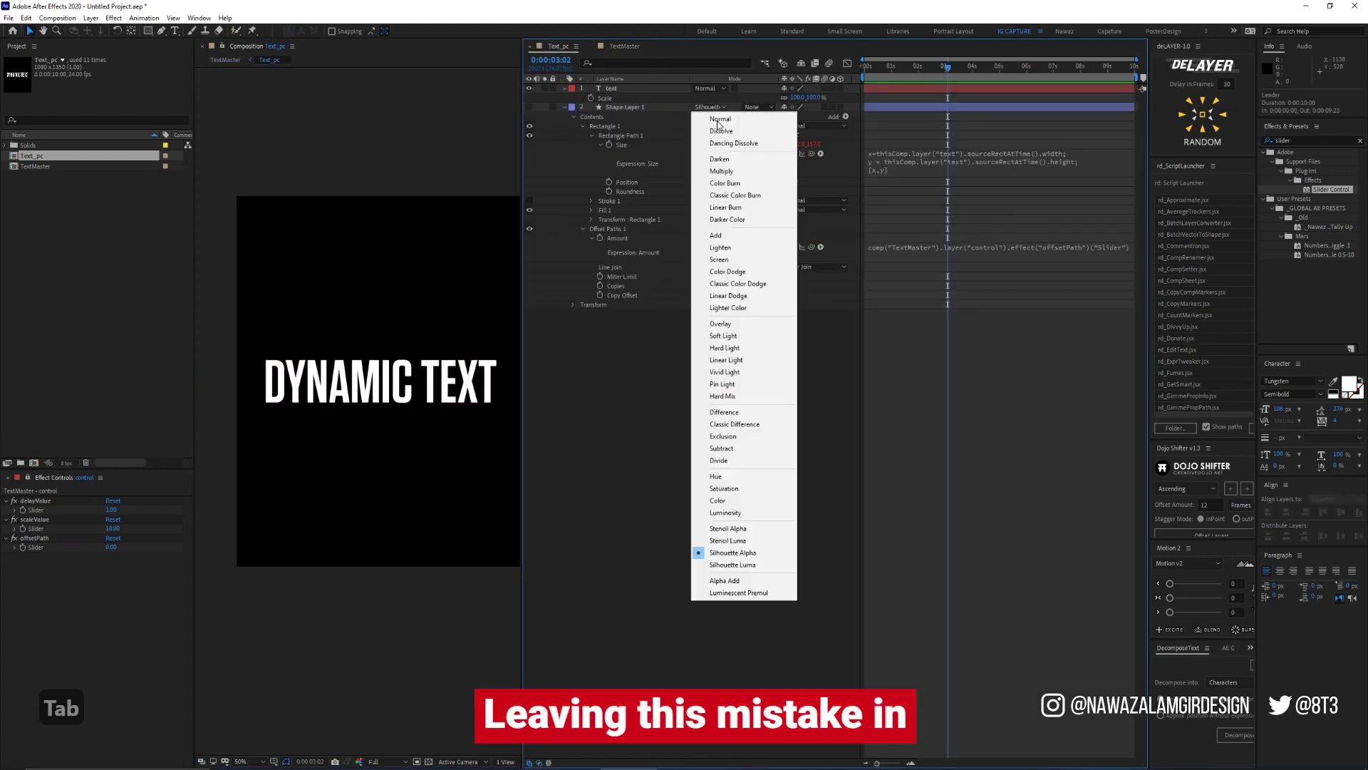
pyautogui.click(774, 567)
pyautogui.press('Tab')
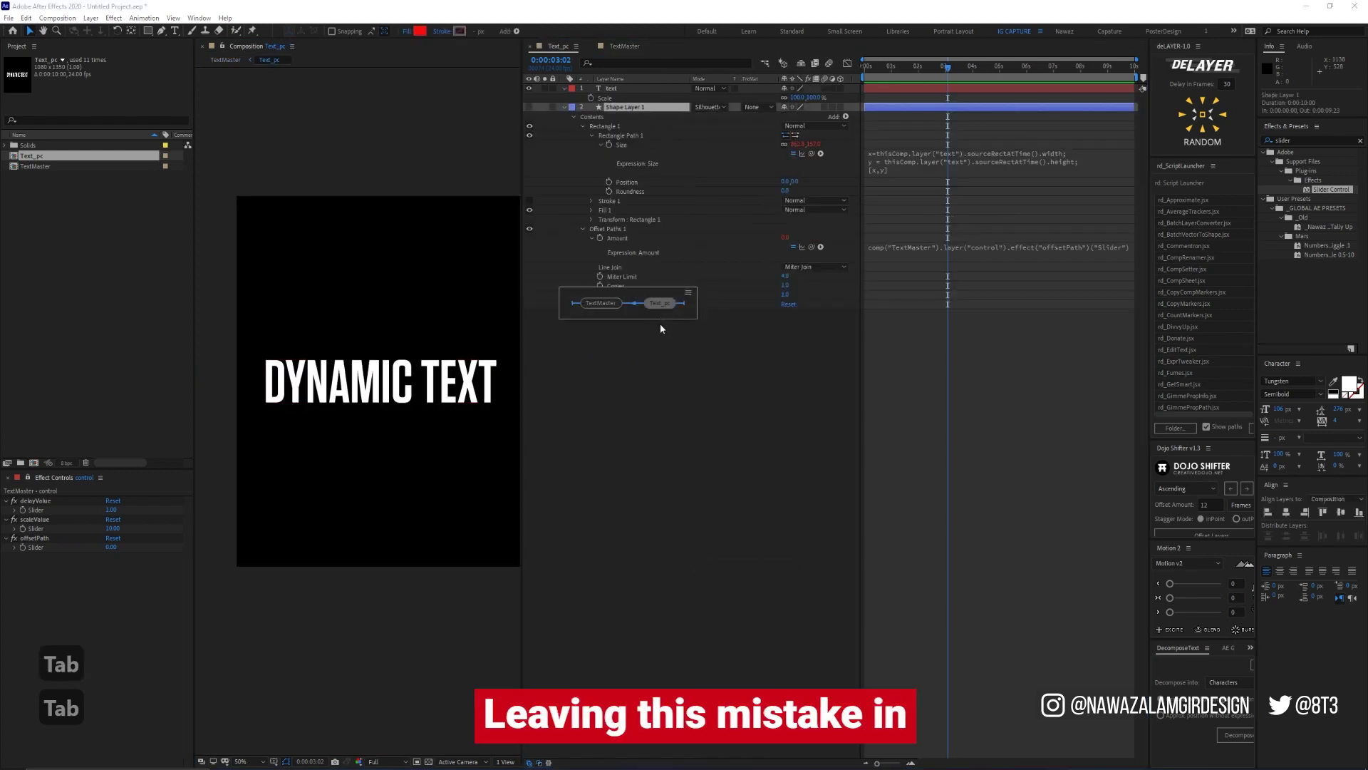
pyautogui.click(613, 312)
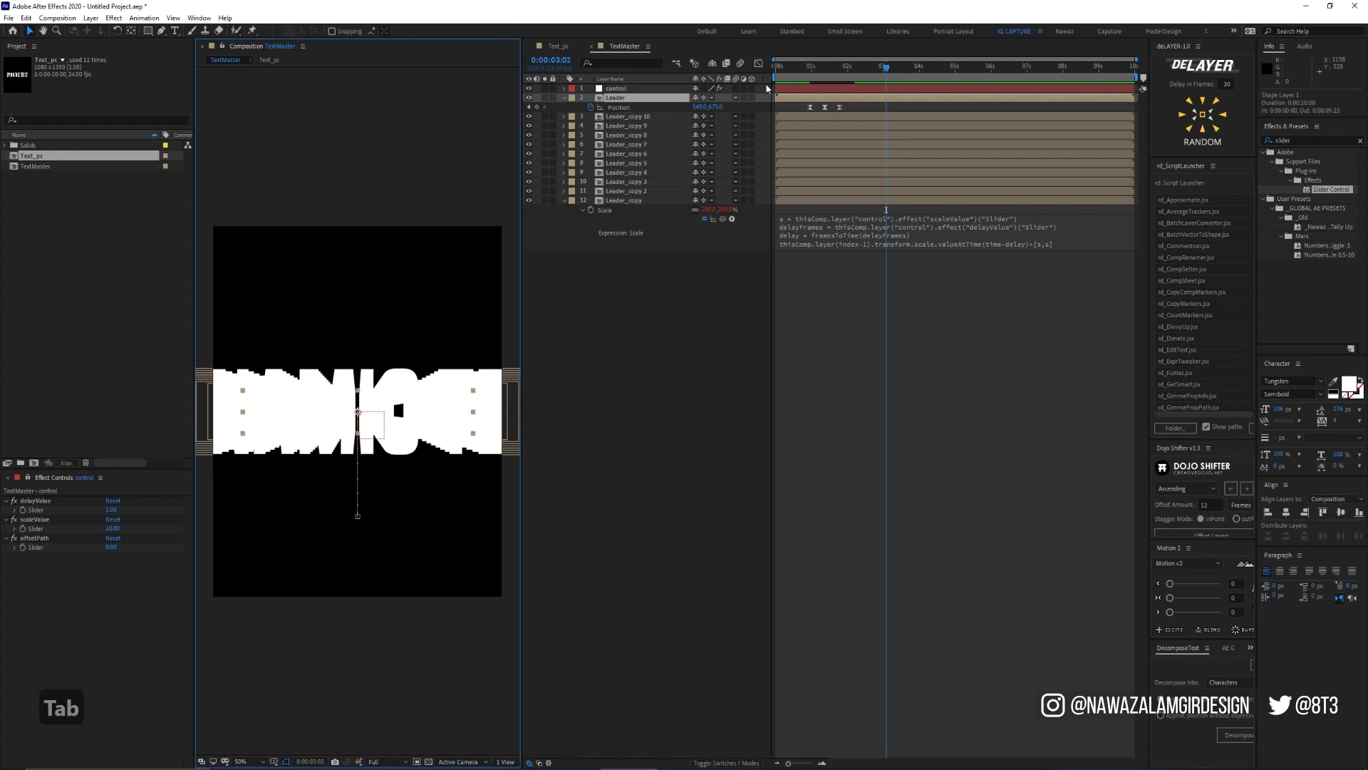
pyautogui.moveTo(801, 71); pyautogui.dragTo(853, 69)
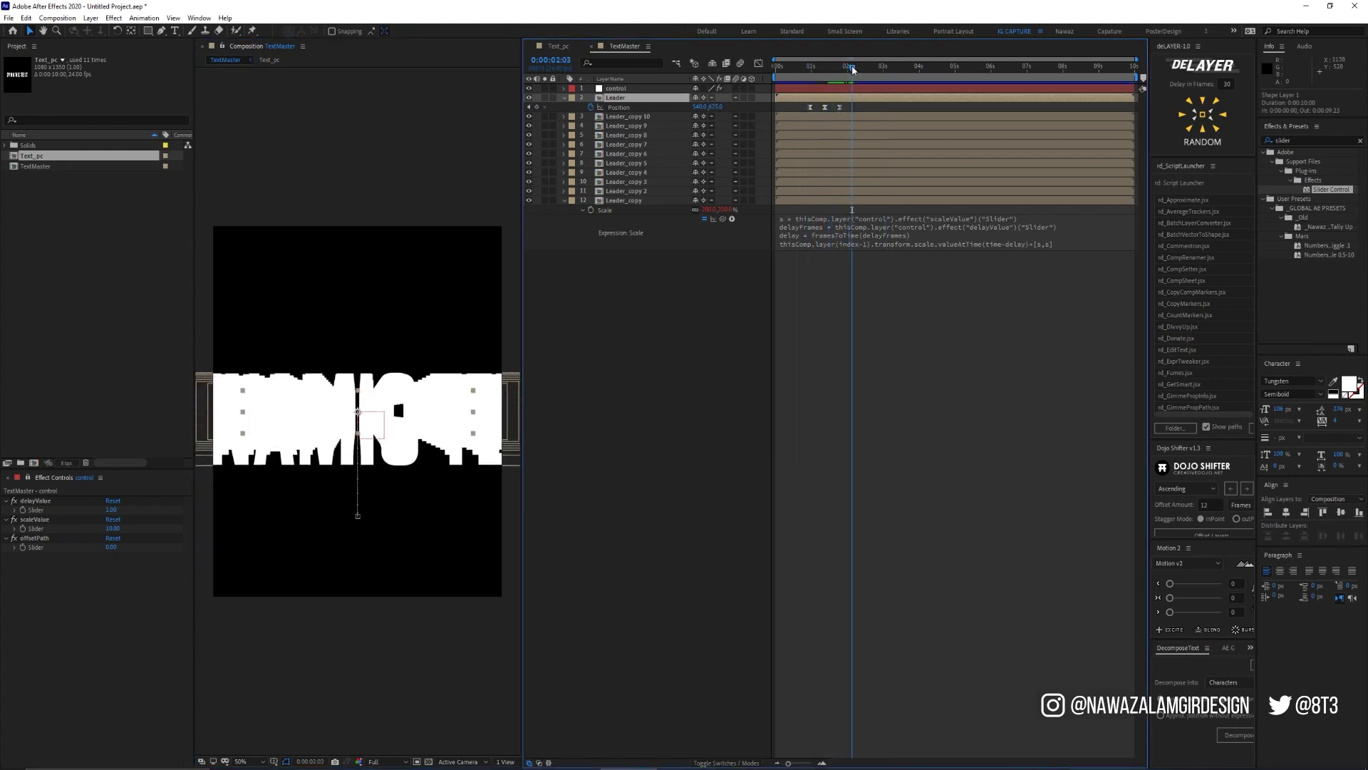
# Make Shape Layer 1 visible again in Text_pc, collapse its properties and return to TextMaster
pyautogui.doubleClick(610, 97)
pyautogui.click(532, 108)
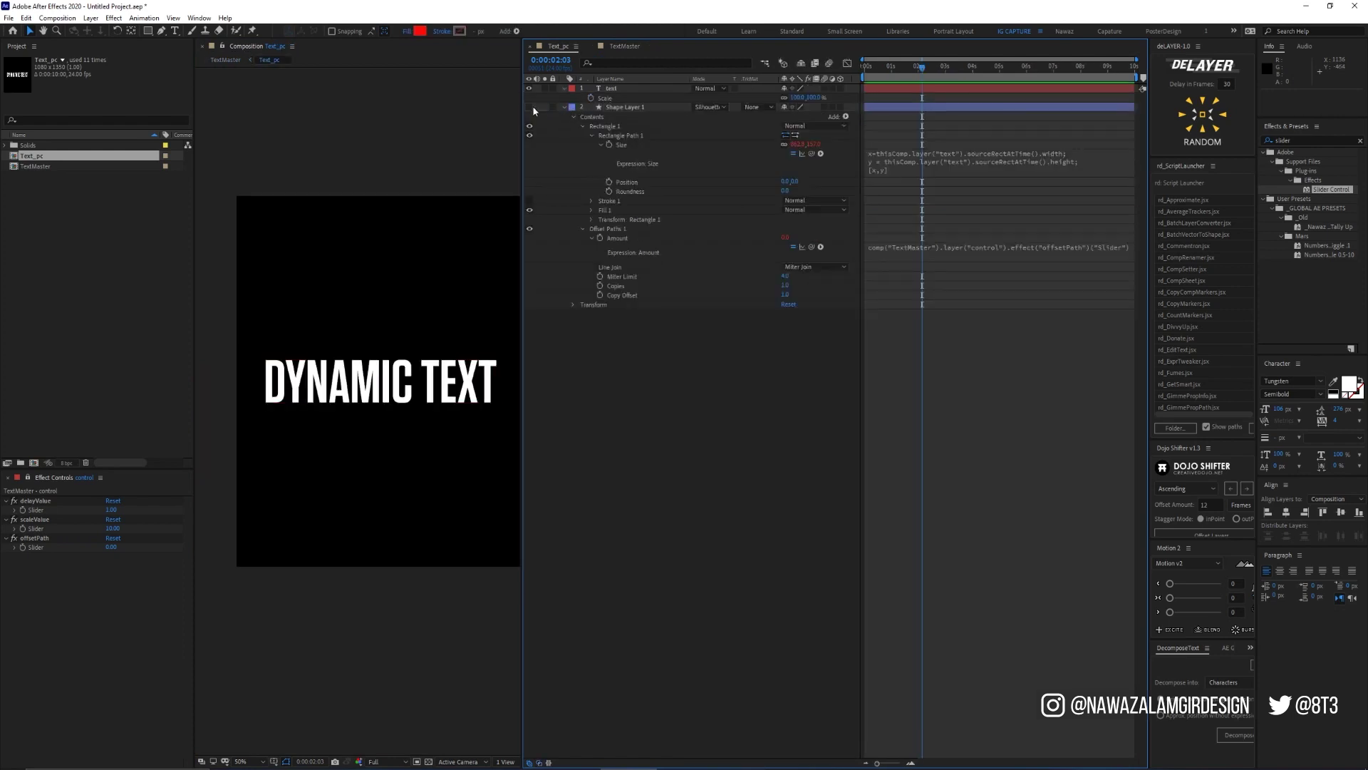
pyautogui.click(530, 107)
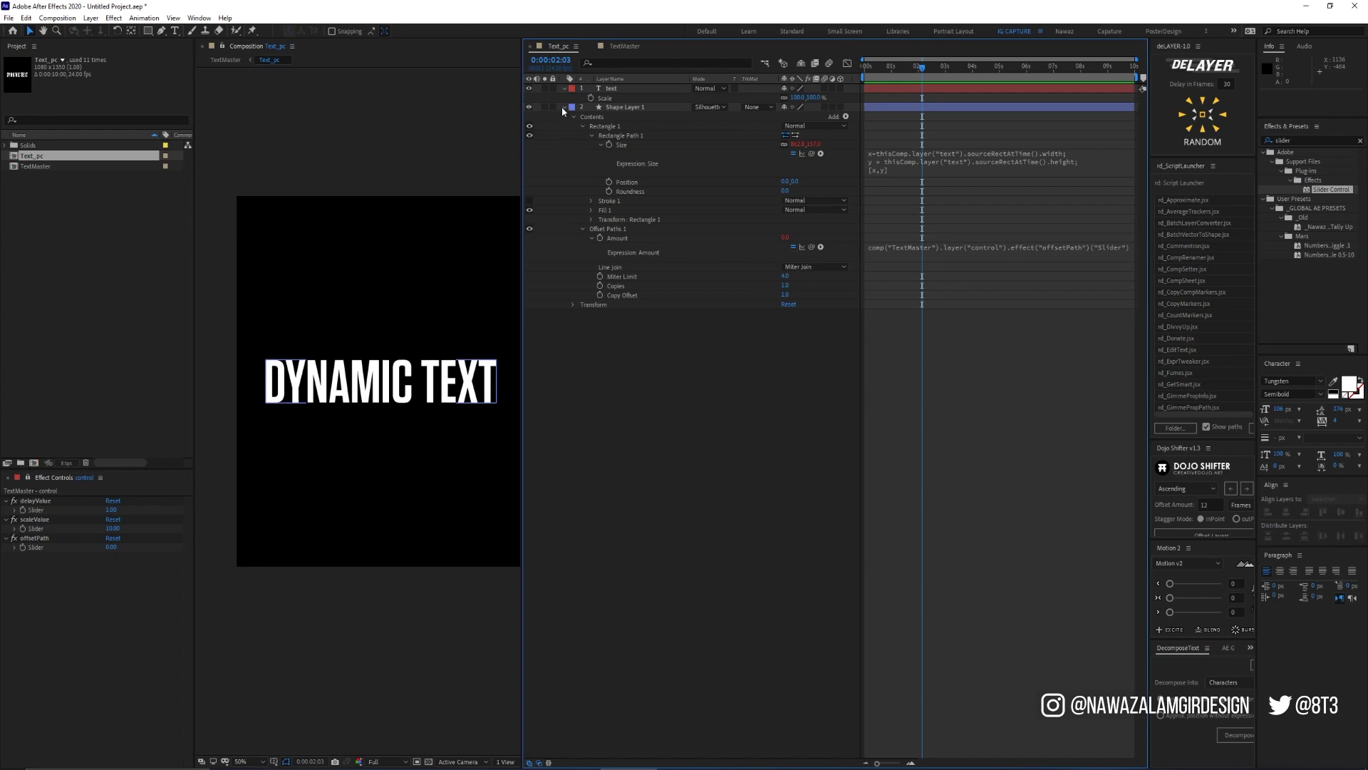
pyautogui.click(564, 107)
pyautogui.click(606, 107)
pyautogui.press('Tab')
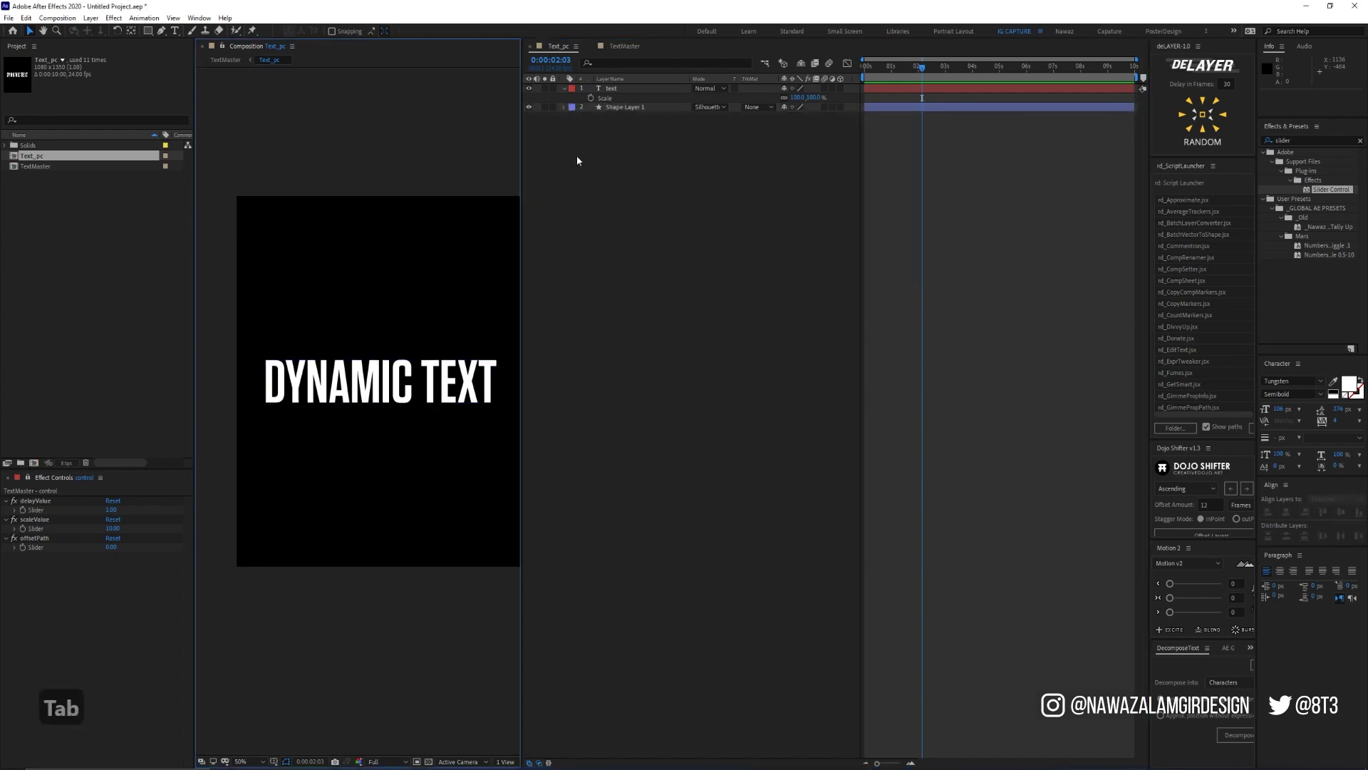
pyautogui.click(578, 161)
pyautogui.click(651, 364)
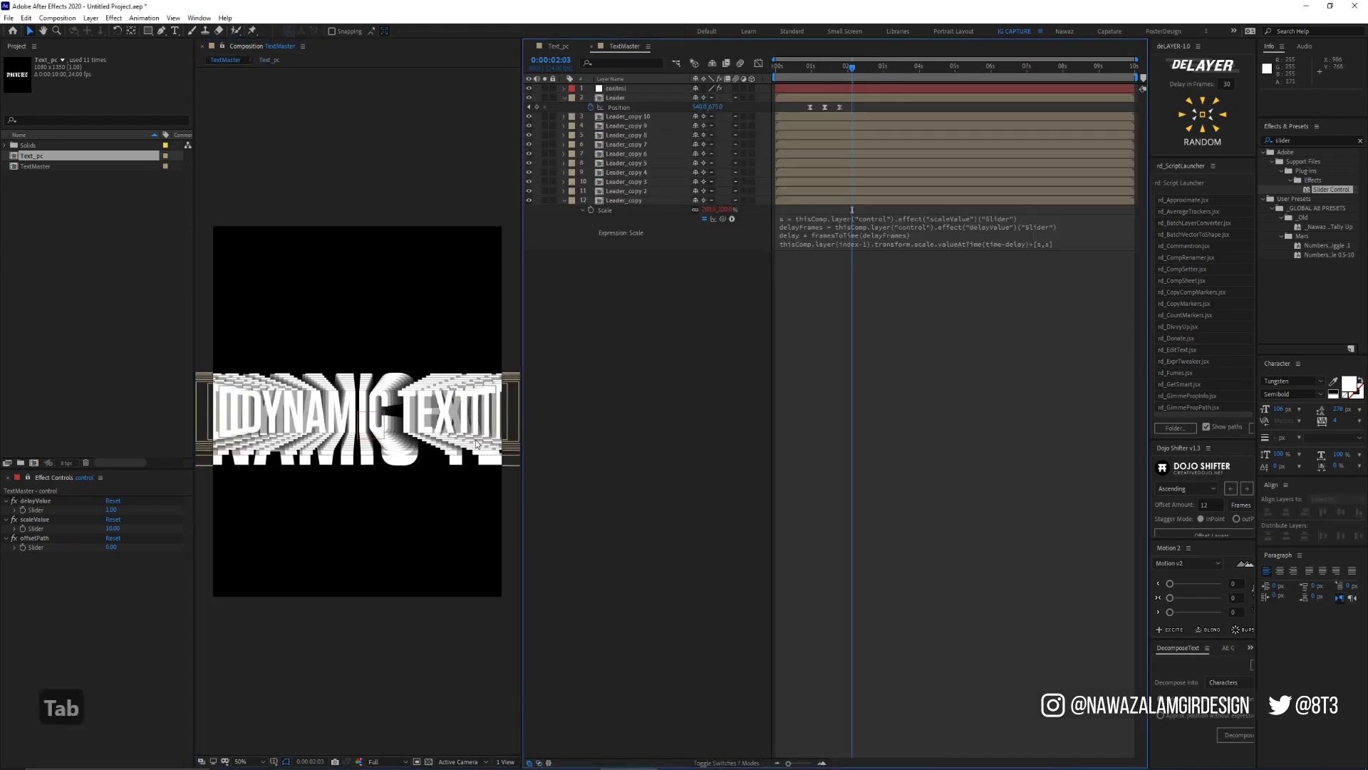
# Open the Leader precomposition and set Shape Layer 1's blending mode to Silhouette Alpha
pyautogui.doubleClick(634, 99)
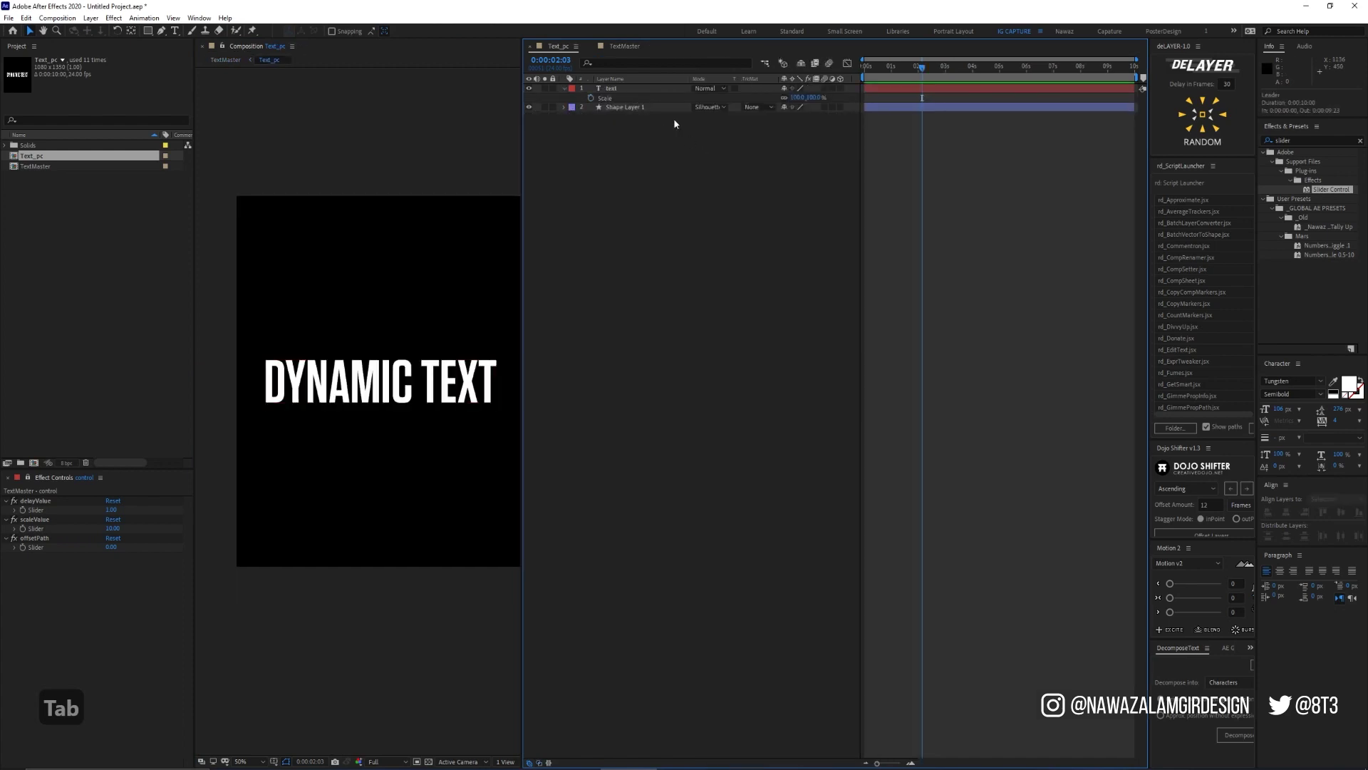
pyautogui.click(708, 106)
pyautogui.click(753, 563)
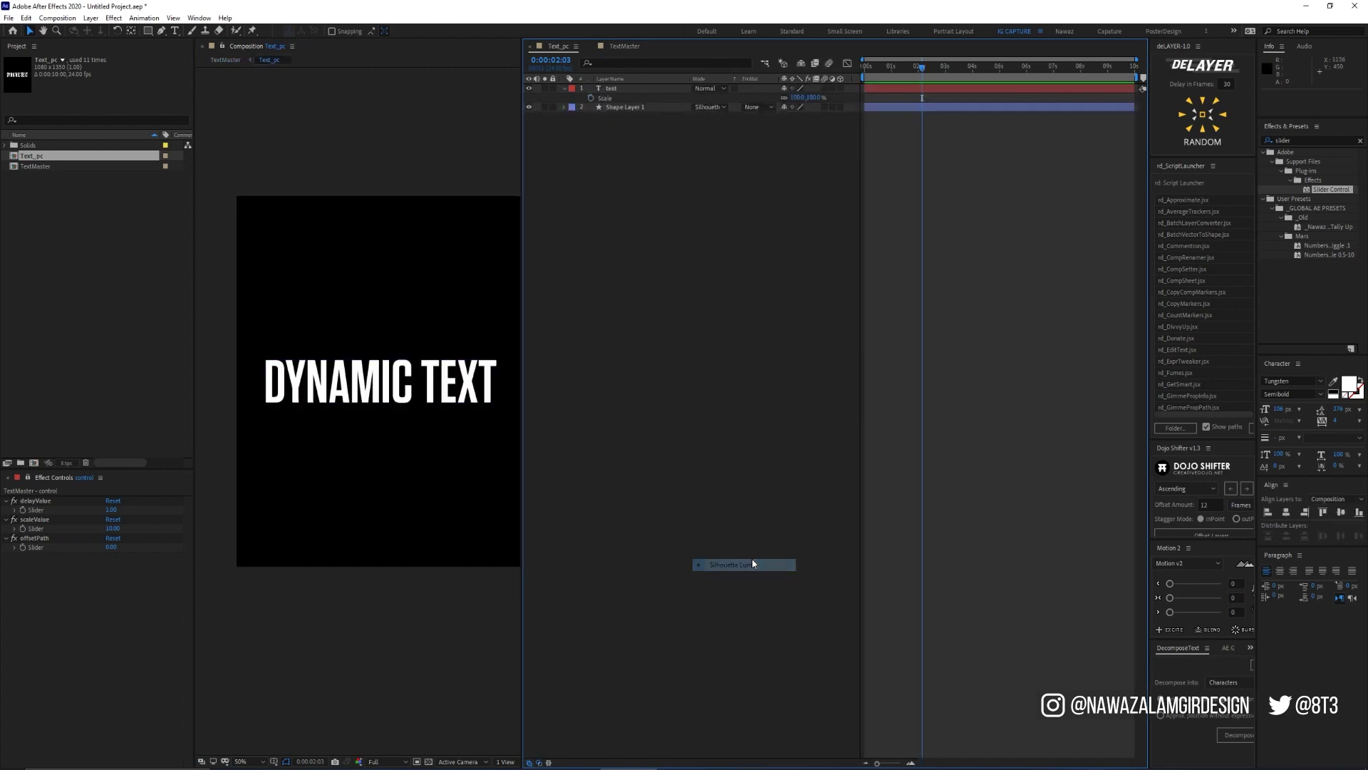
pyautogui.click(710, 107)
pyautogui.click(727, 553)
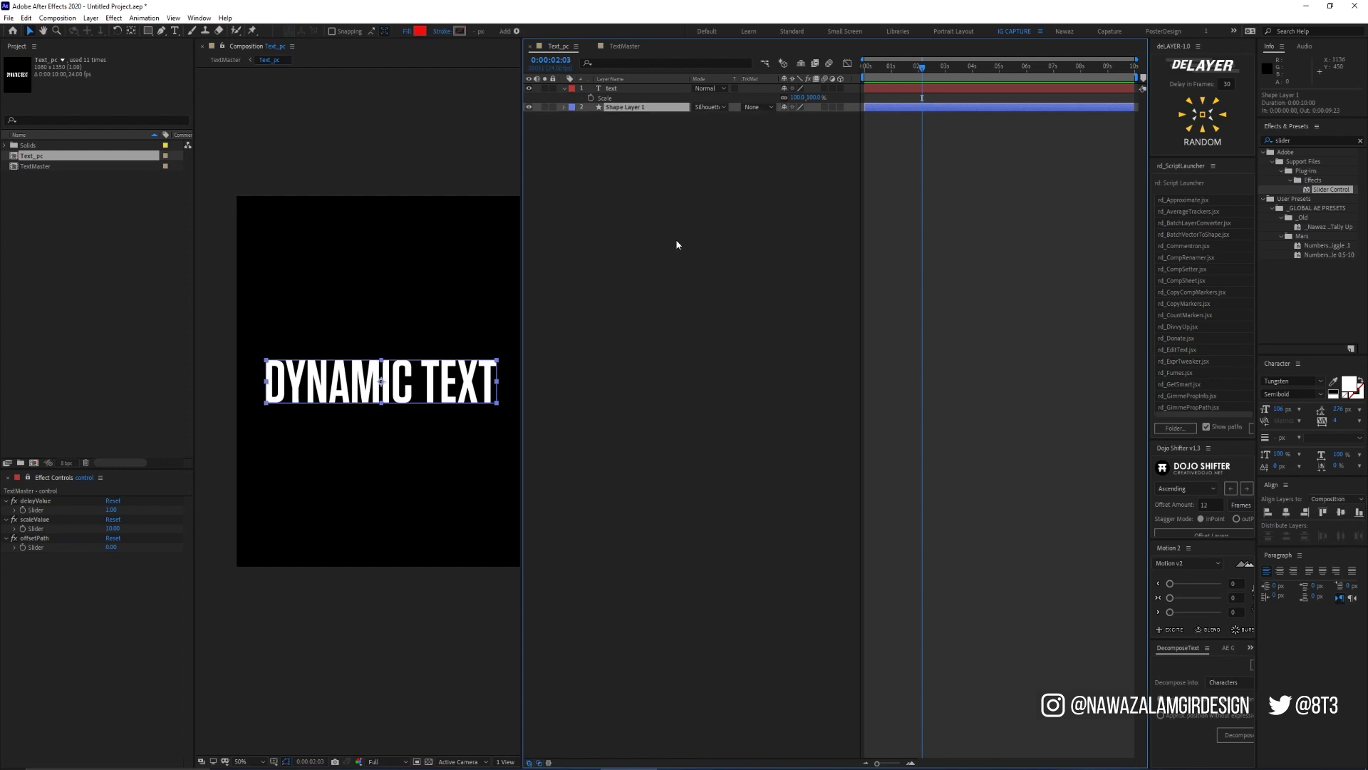
# Return to the TextMaster composition and preview the stacked text animation
pyautogui.press('Tab')
pyautogui.click(557, 131)
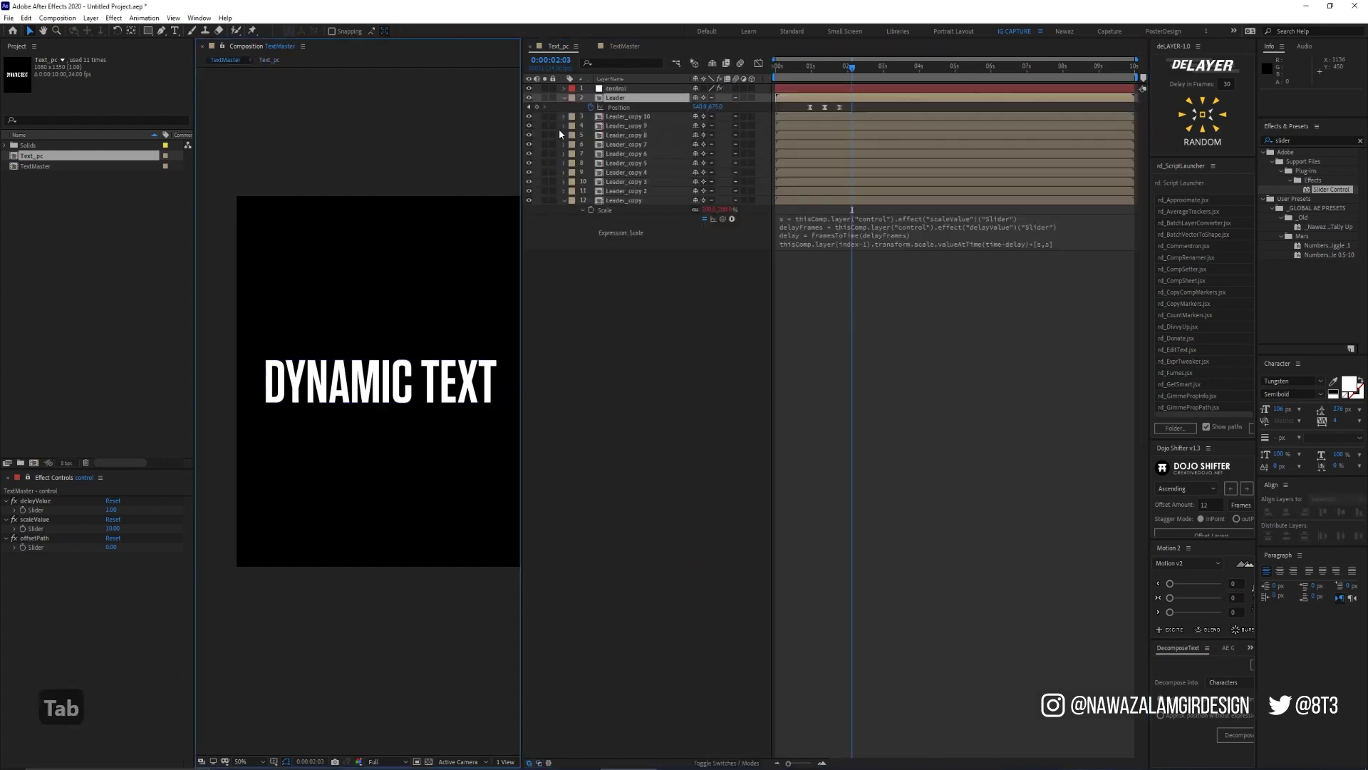
pyautogui.press('KP_0')
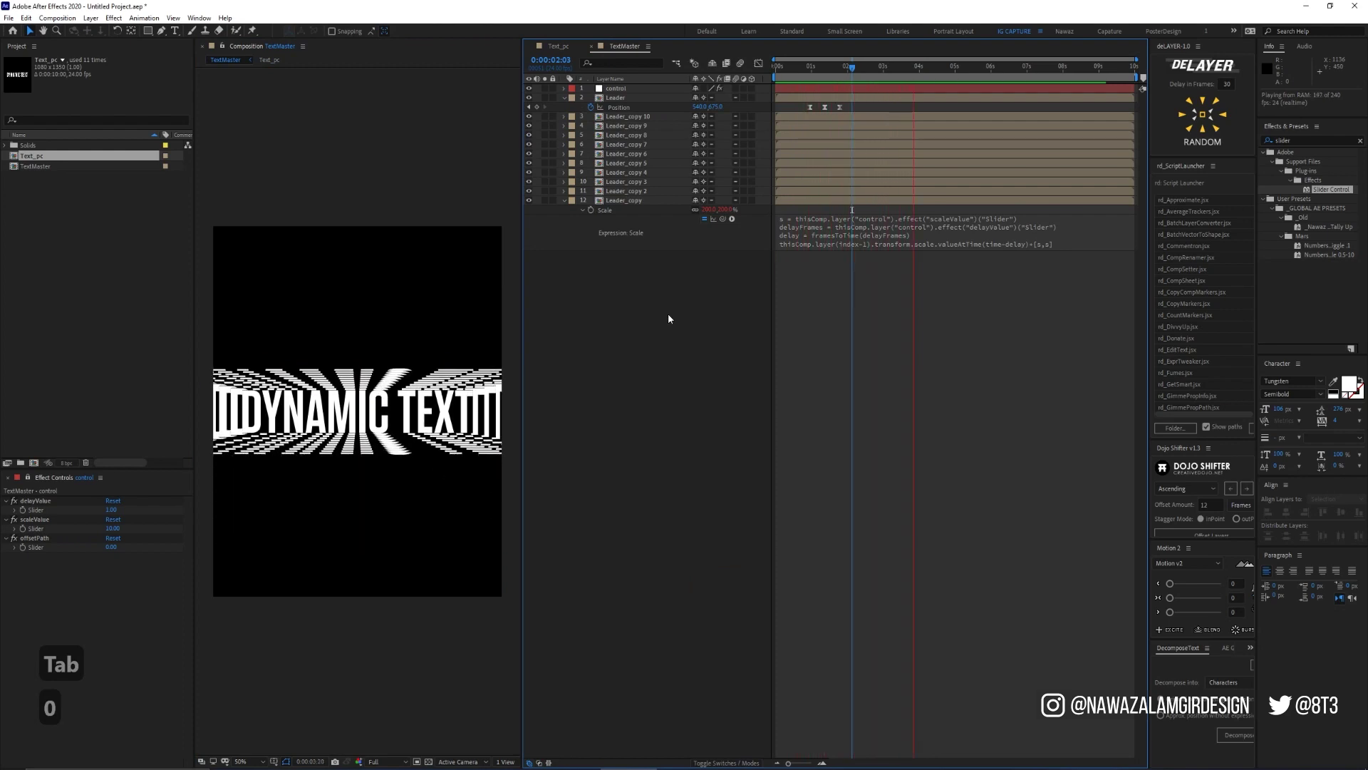
pyautogui.press('space')
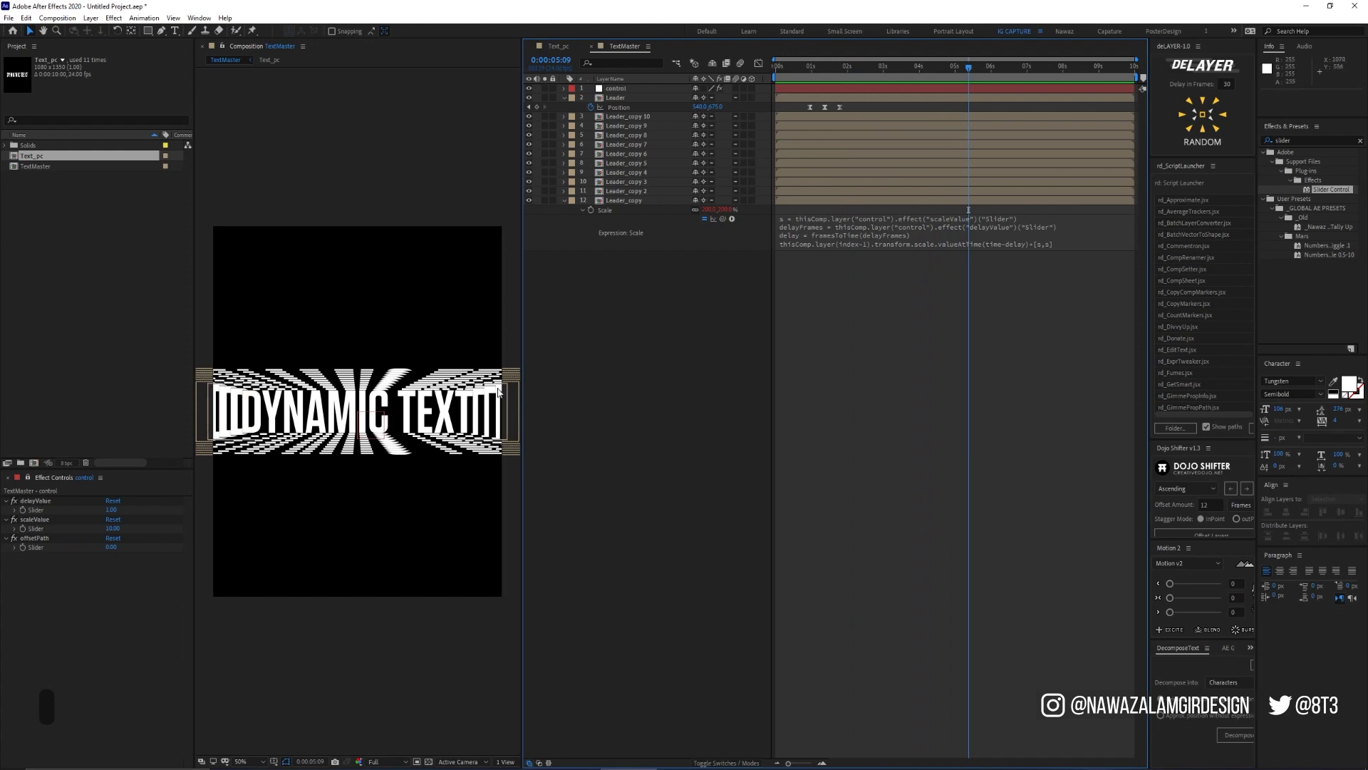
# Try the control layer's offsetPath slider at 10, and reduce it to 1
pyautogui.click(112, 547)
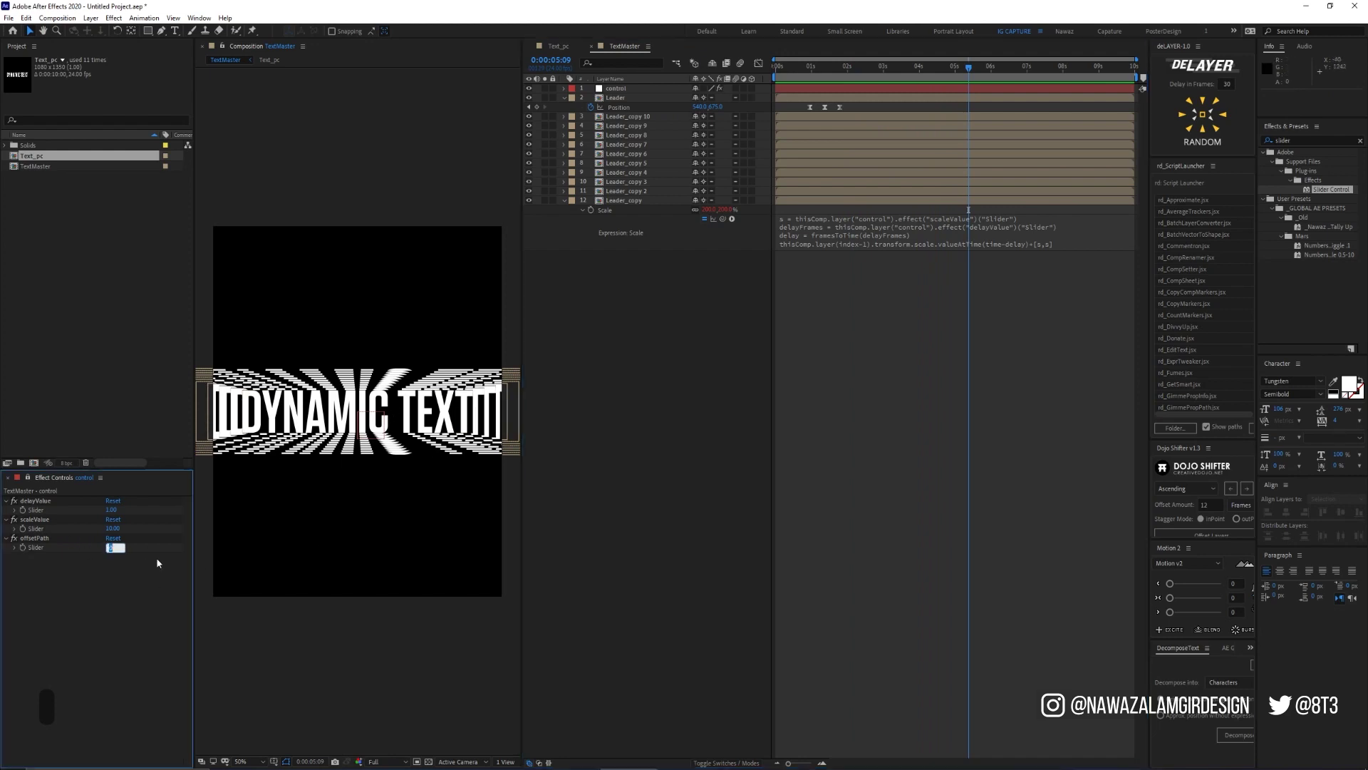
pyautogui.write('10')
pyautogui.press('Return')
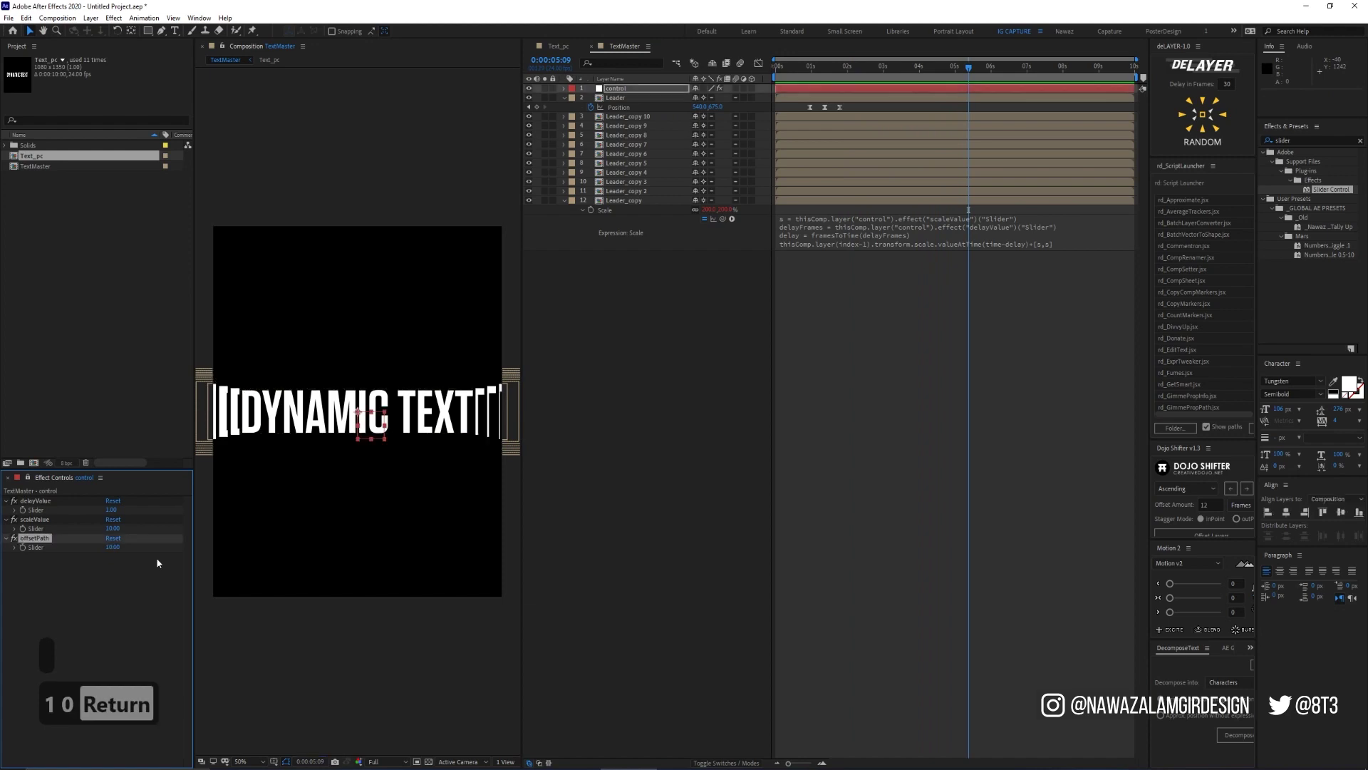
pyautogui.click(114, 547)
pyautogui.write('10')
pyautogui.press('Return')
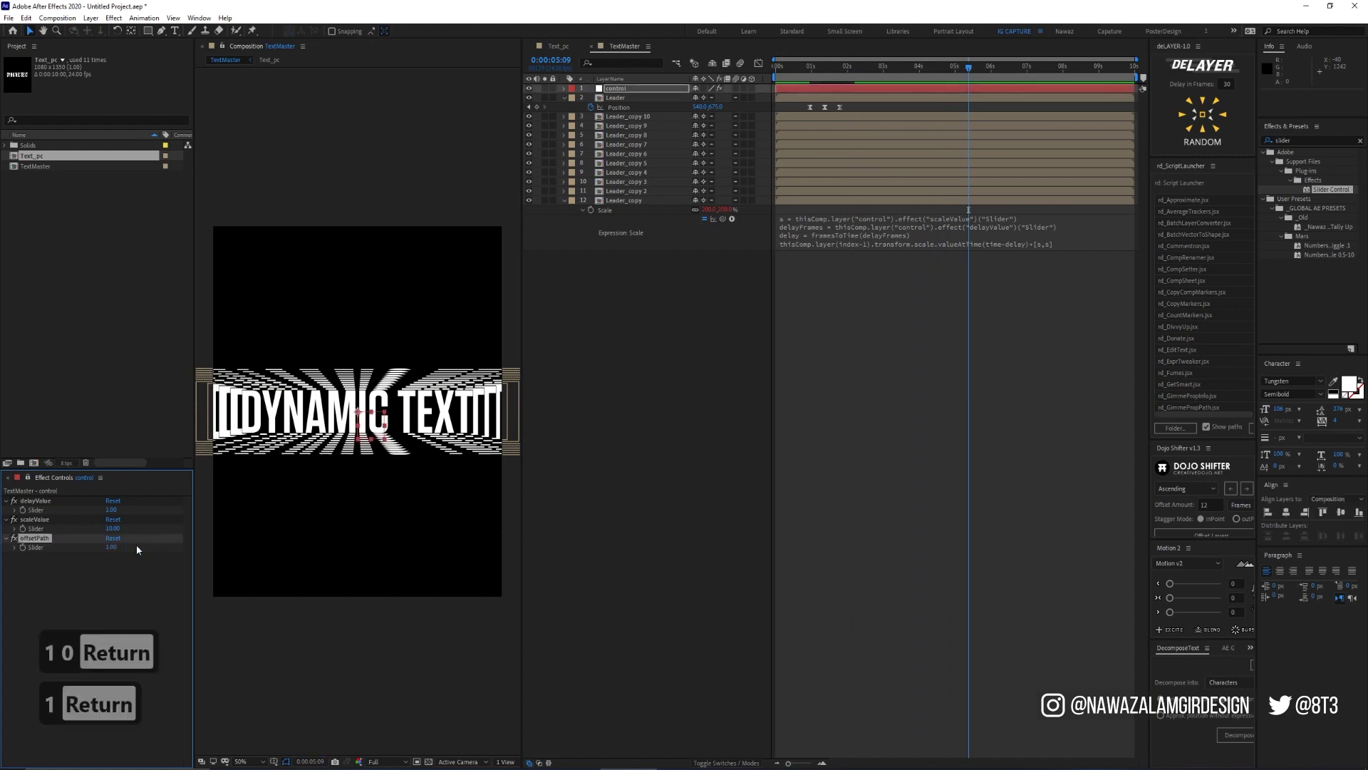
# Raise the offsetPath slider to 5 and the scaleValue slider to 29
pyautogui.click(114, 548)
pyautogui.press('Up')
pyautogui.press('Up')
pyautogui.press('Up')
pyautogui.press('Up')
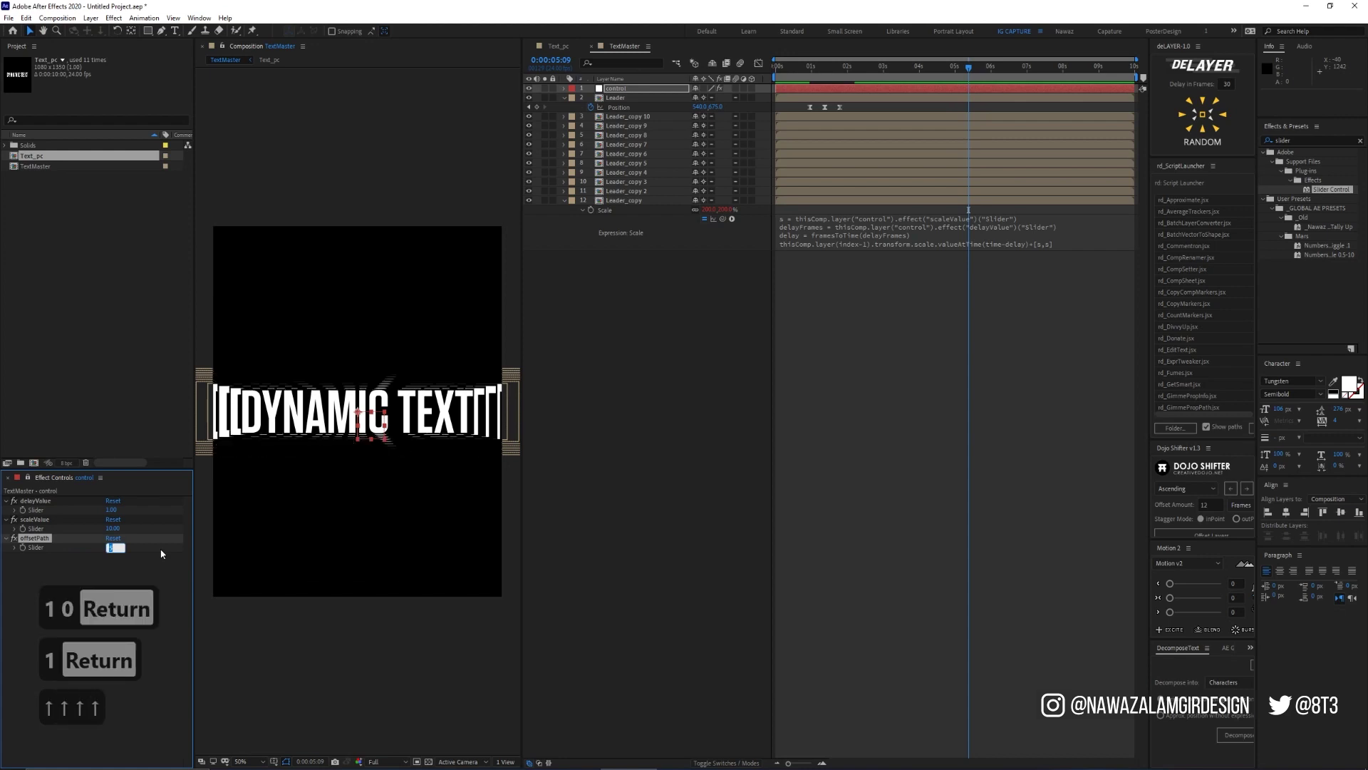
pyautogui.press('Down')
pyautogui.press('Up')
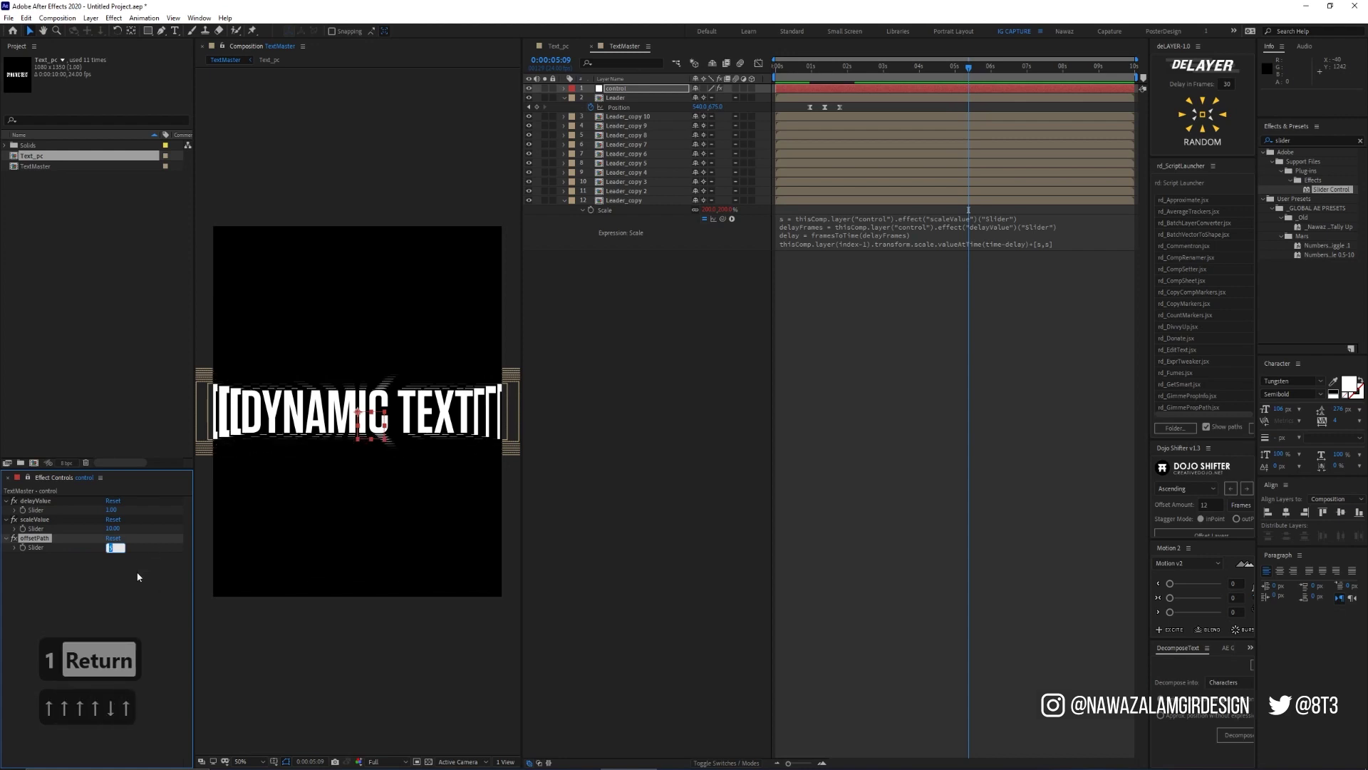
pyautogui.click(139, 576)
pyautogui.moveTo(110, 528); pyautogui.dragTo(119, 526)
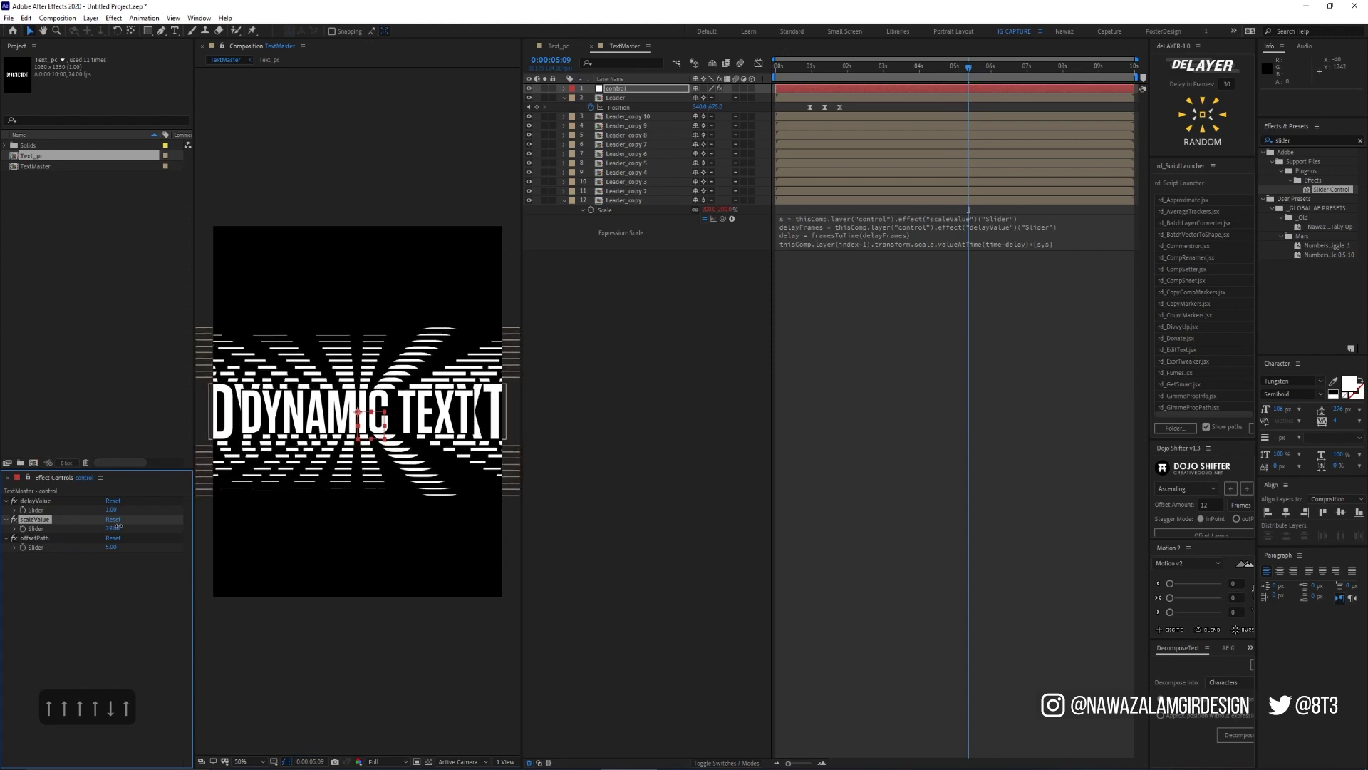
pyautogui.click(628, 306)
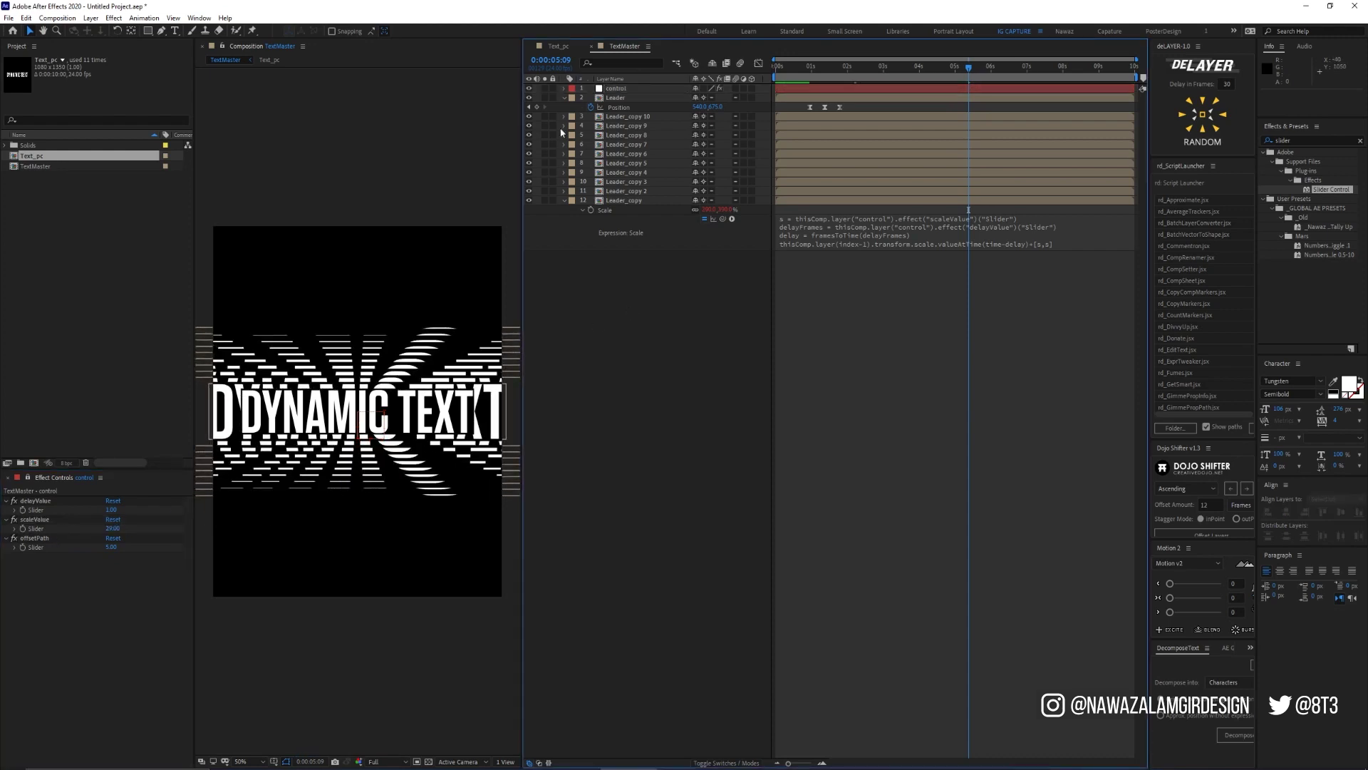
# Open Text_pc from the Leader layer and set Shape Layer 1's blending mode to Normal
pyautogui.doubleClick(617, 97)
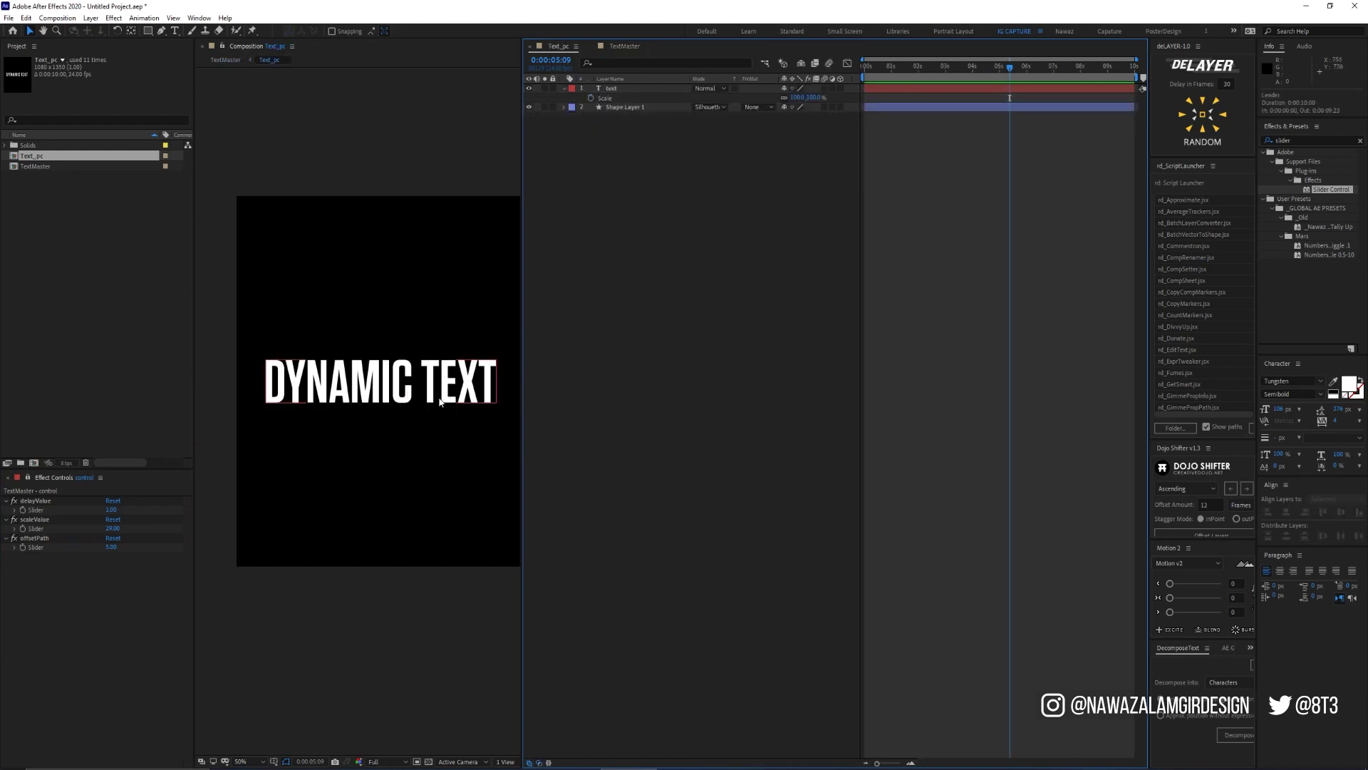
pyautogui.click(620, 108)
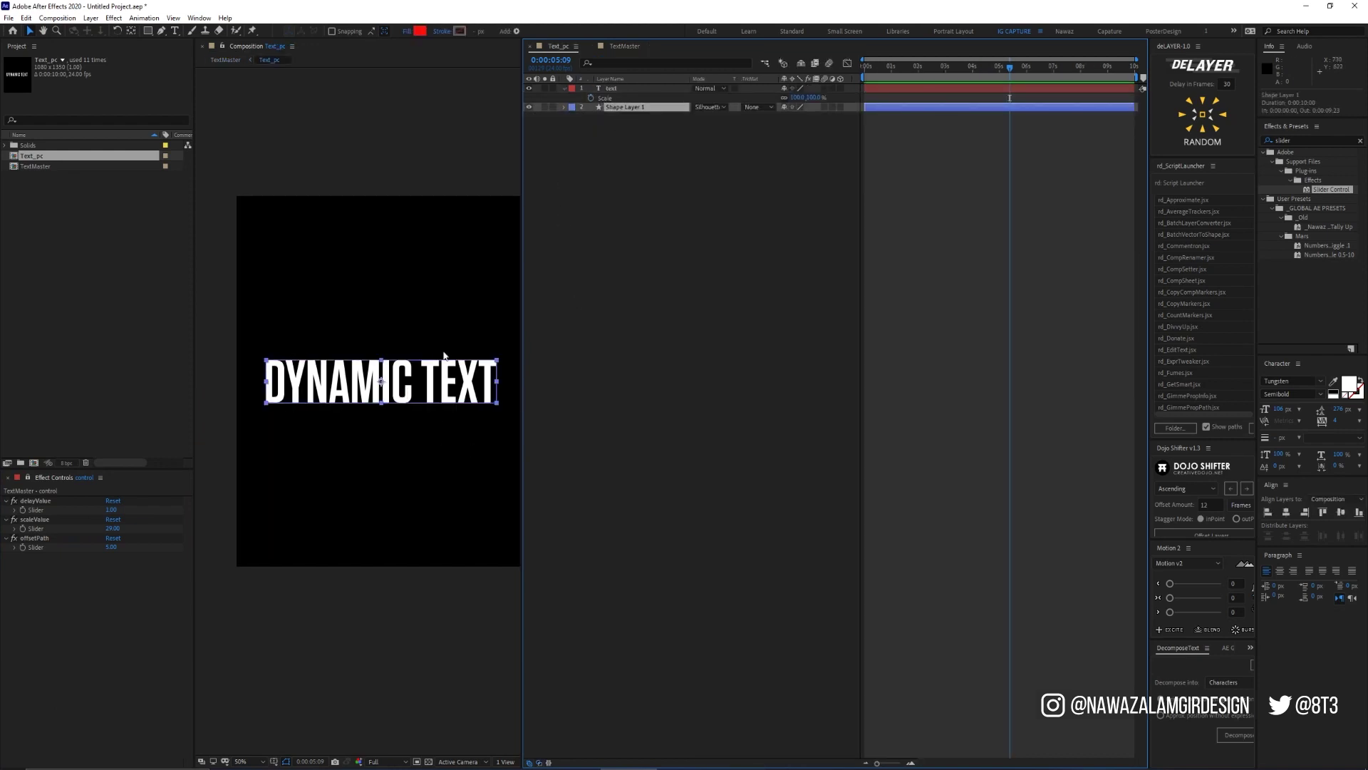
pyautogui.click(709, 106)
pyautogui.click(713, 118)
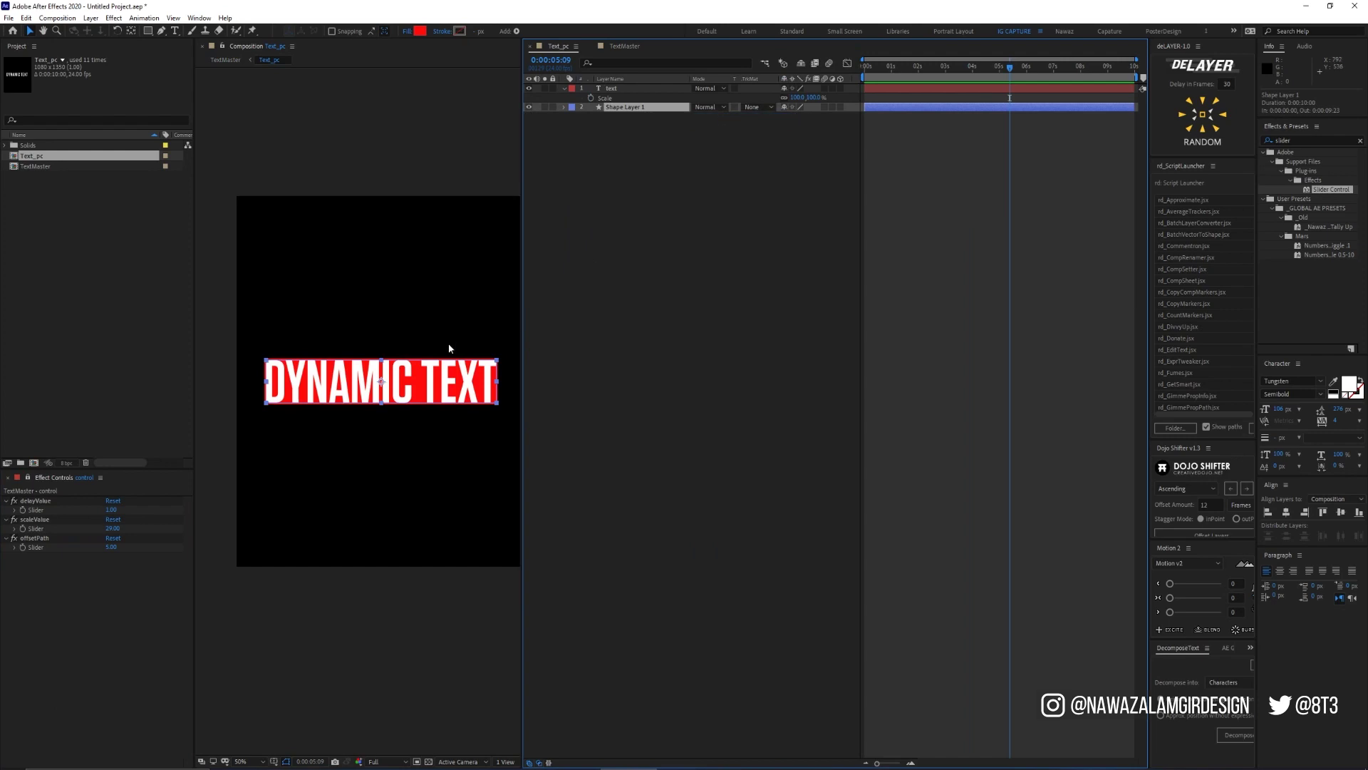
# Raise the offsetPath slider to about 43 to enlarge the red rectangle around the text
pyautogui.click(112, 547)
pyautogui.write('42')
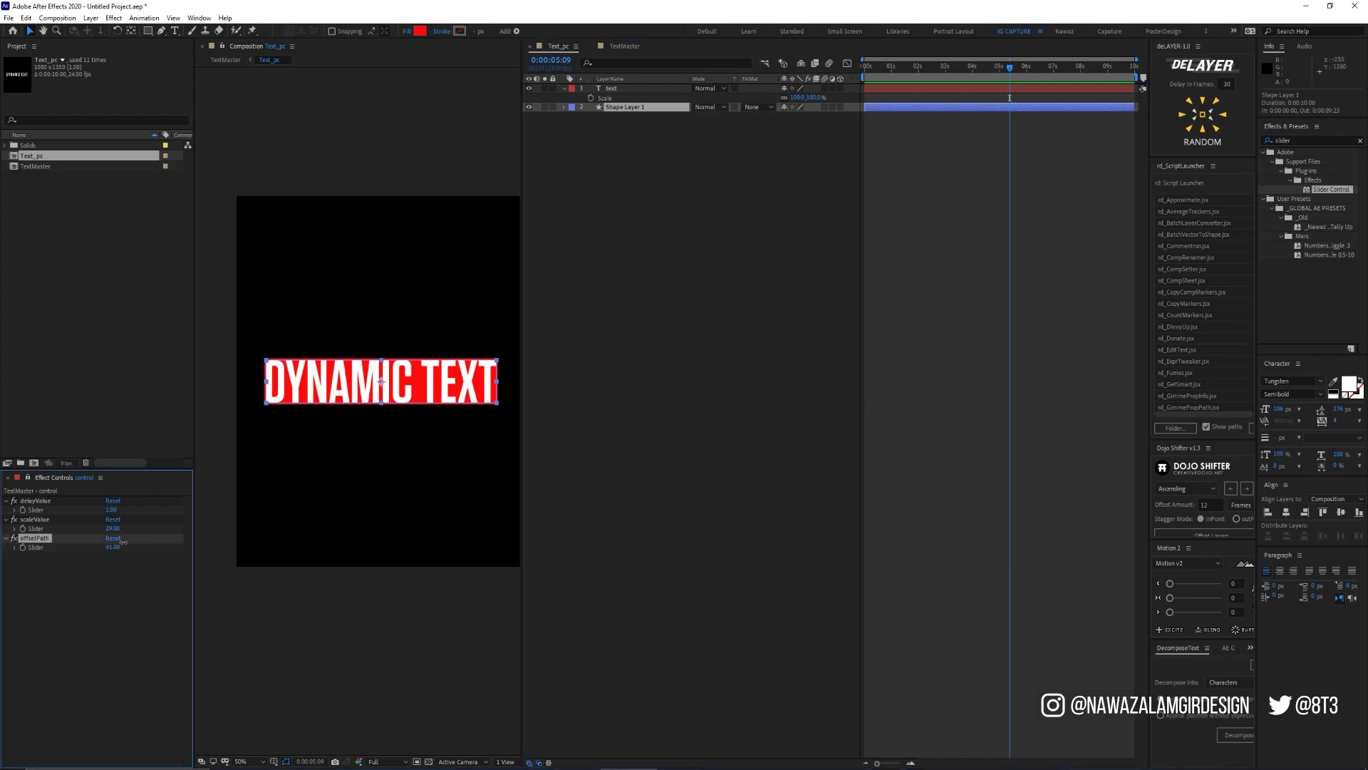
pyautogui.press('Return')
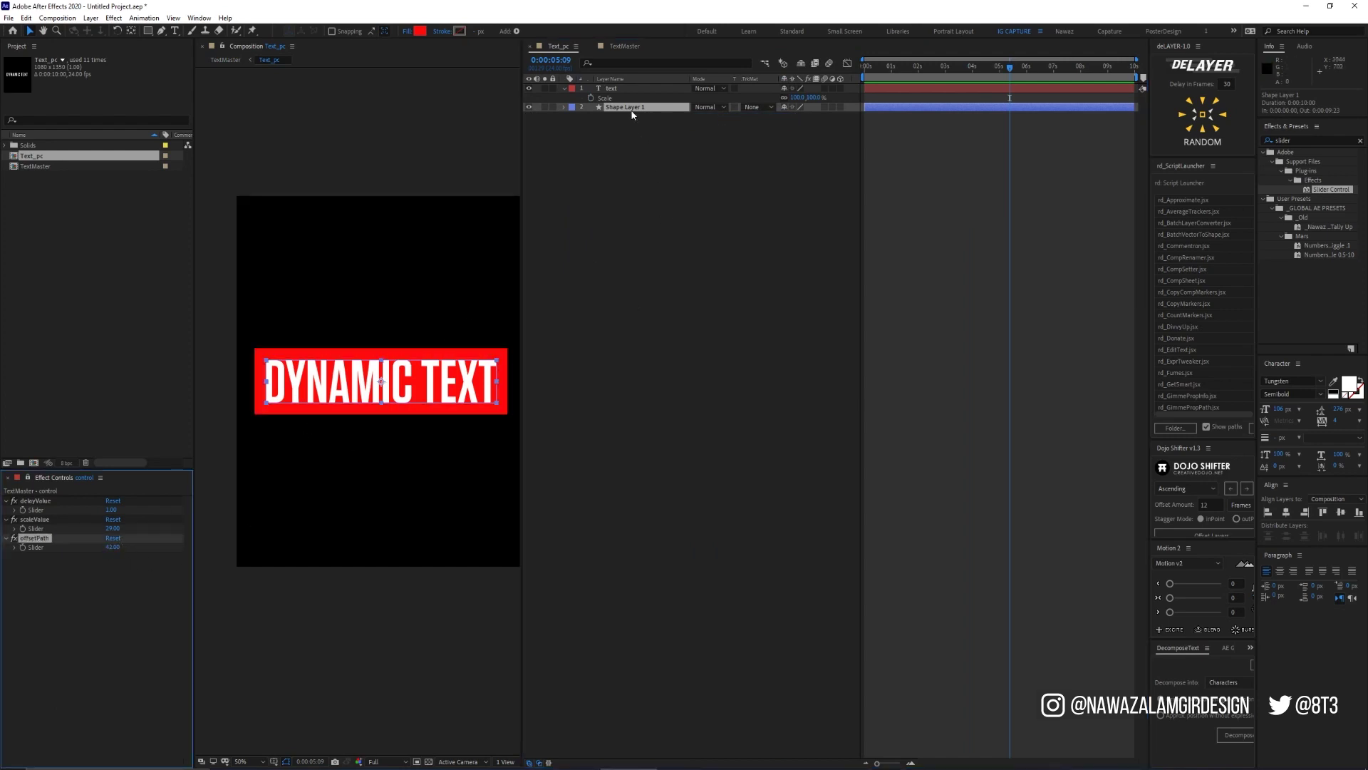
# Expand Shape Layer 1's contents to examine the rectangle Size and Offset Paths Amount expressions
pyautogui.press('u')
pyautogui.press('u')
pyautogui.press('u')
pyautogui.press('u')
pyautogui.press('u')
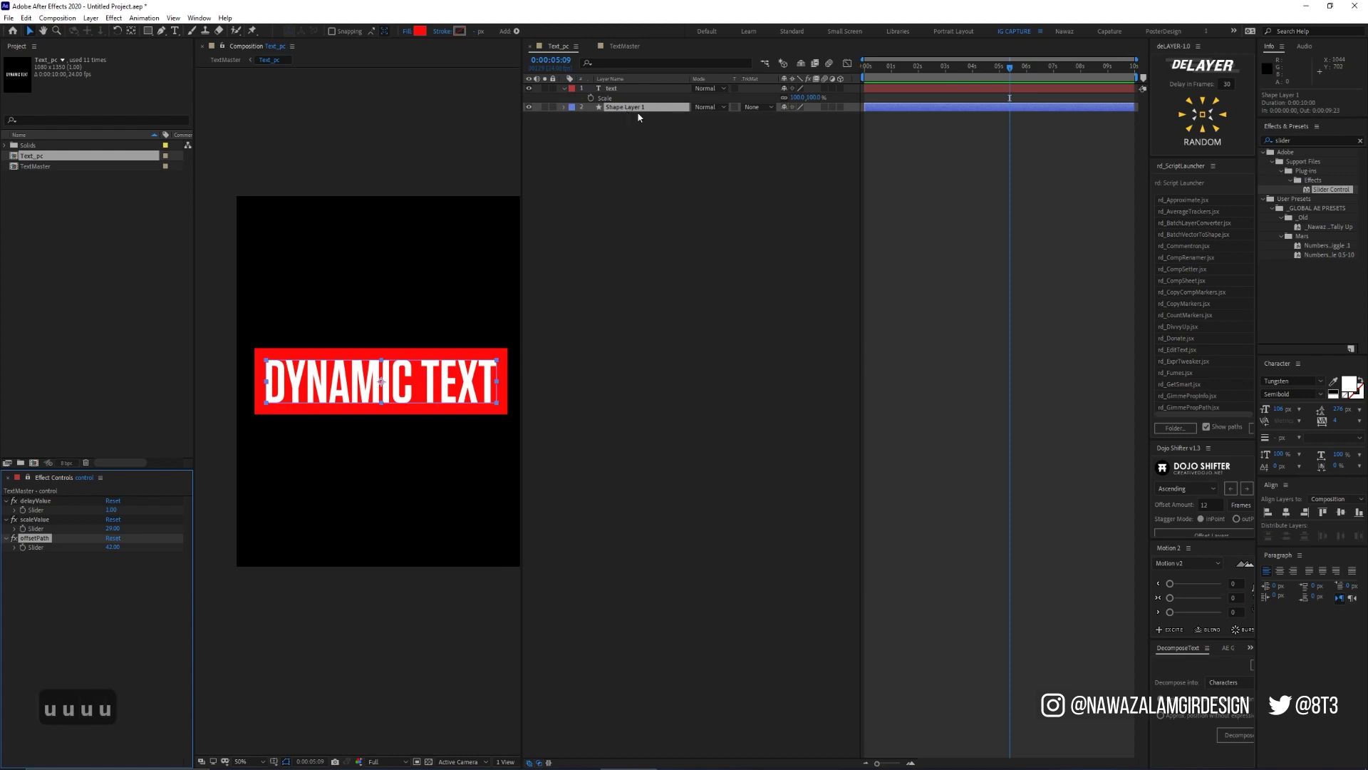
pyautogui.click(565, 108)
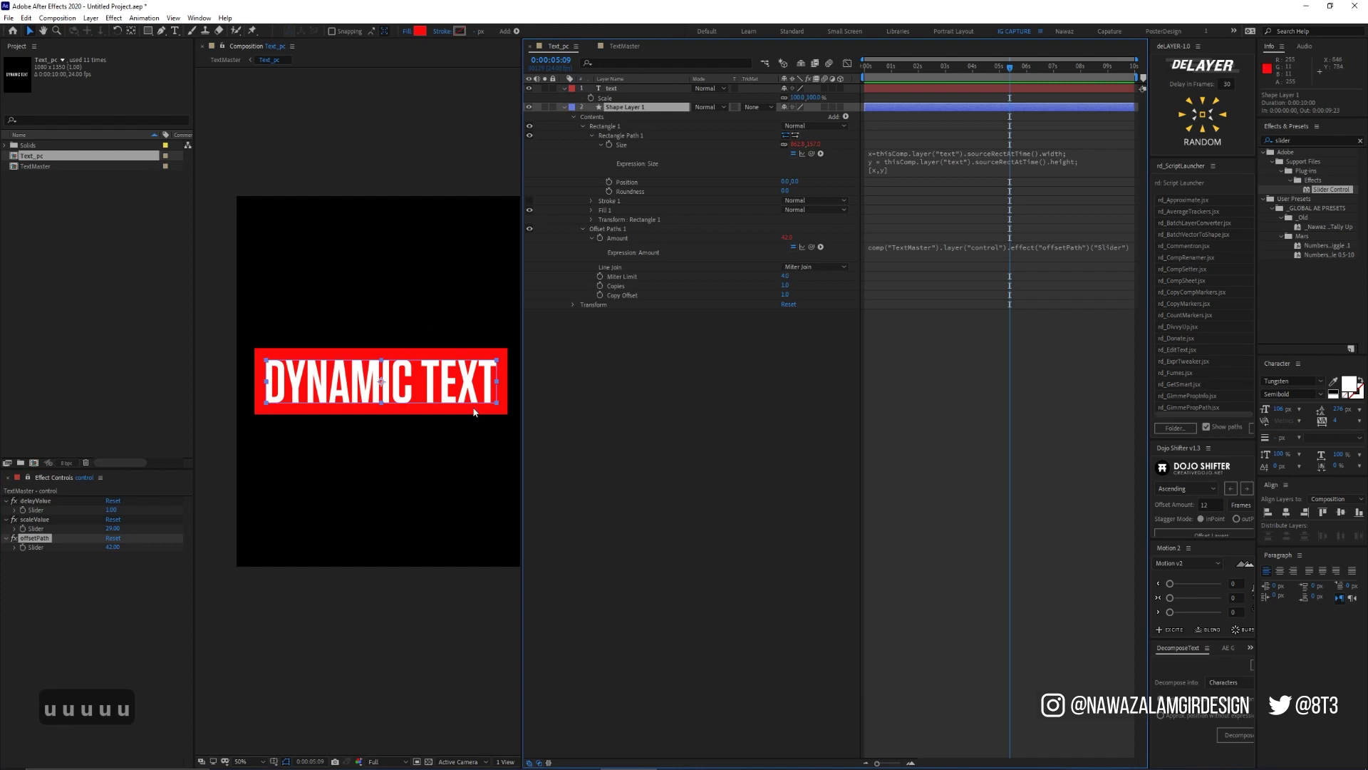
# Set the offsetPath slider to 10 to tighten the rectangle around the text
pyautogui.click(112, 547)
pyautogui.write('10')
pyautogui.press('Return')
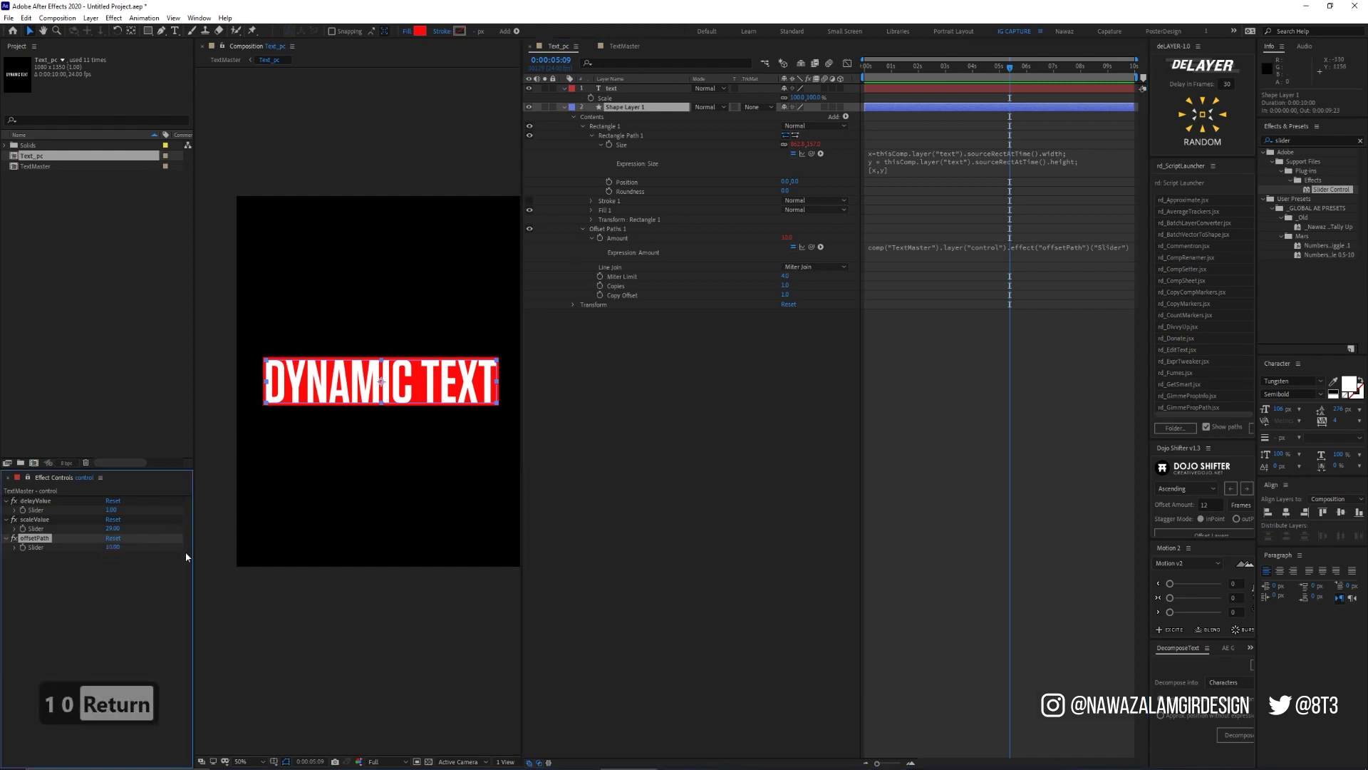
pyautogui.click(741, 369)
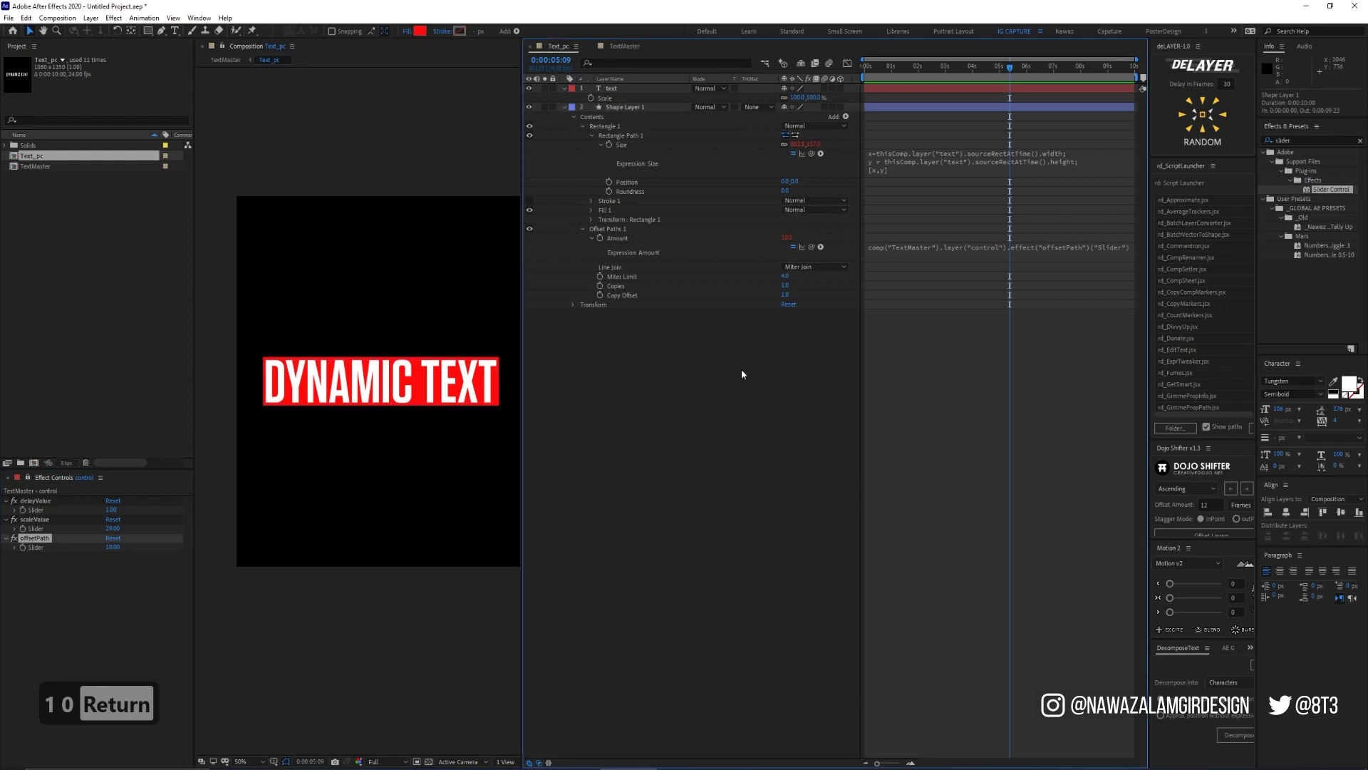
# Change Shape Layer 1's blending mode from Normal to Silhouette Alpha
pyautogui.click(644, 108)
pyautogui.click(709, 107)
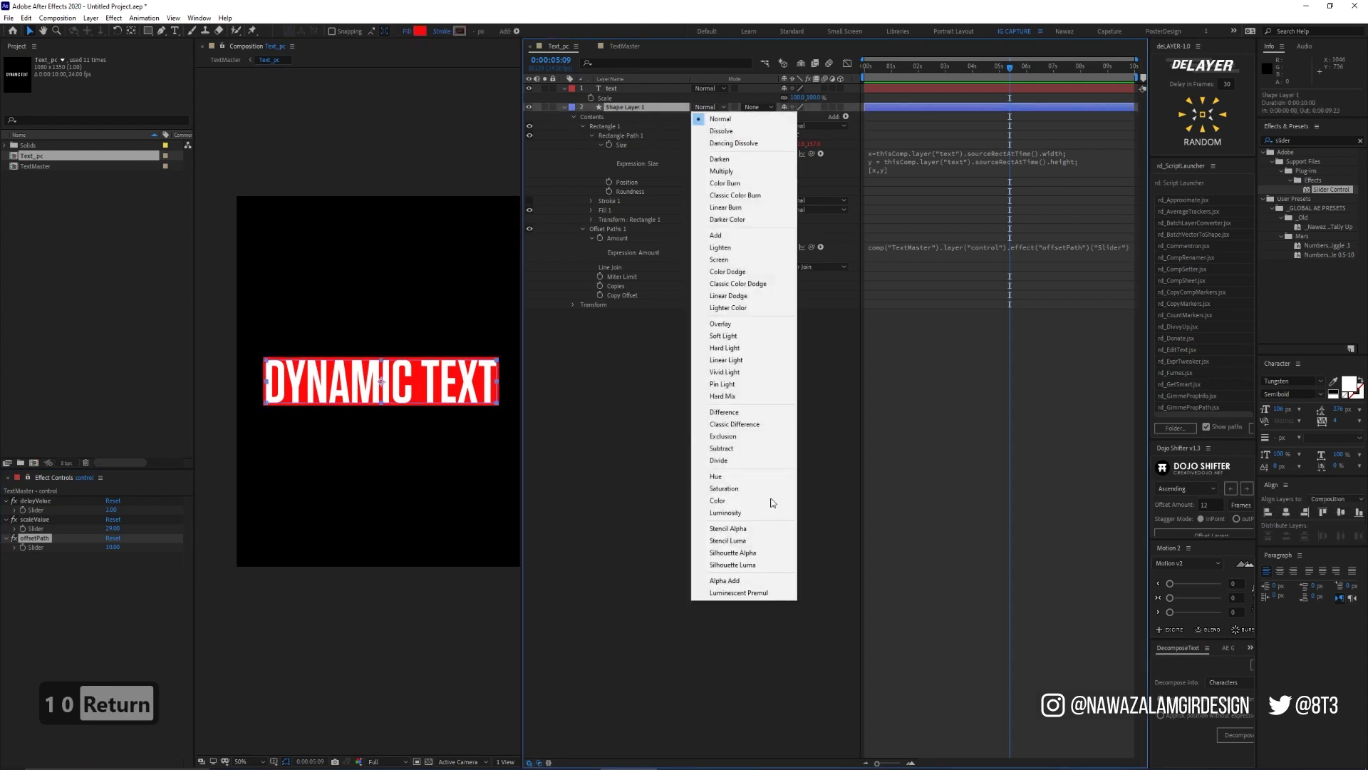
pyautogui.click(732, 552)
pyautogui.click(724, 378)
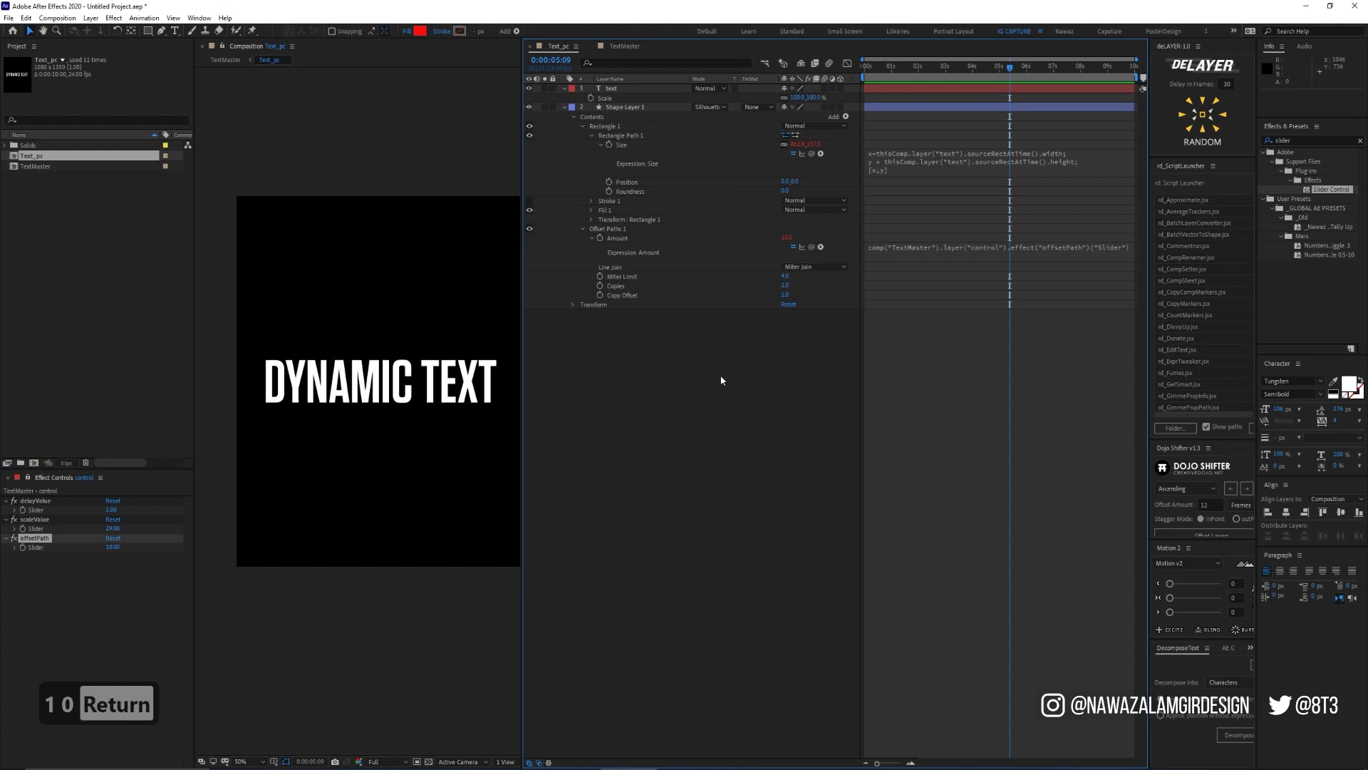
# Go back to TextMaster and play the animation with the 10-pixel silhouette offset
pyautogui.press('Tab')
pyautogui.click(654, 379)
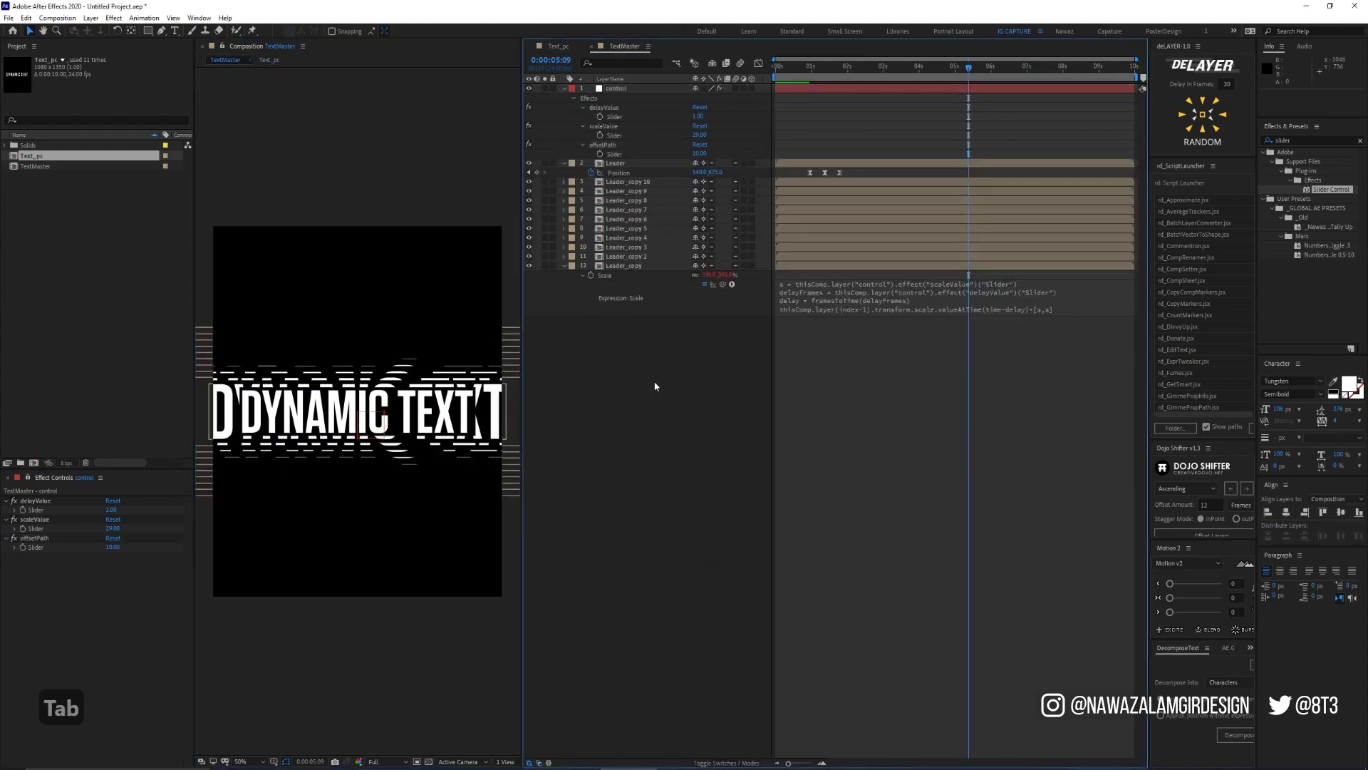
pyautogui.press('KP_0')
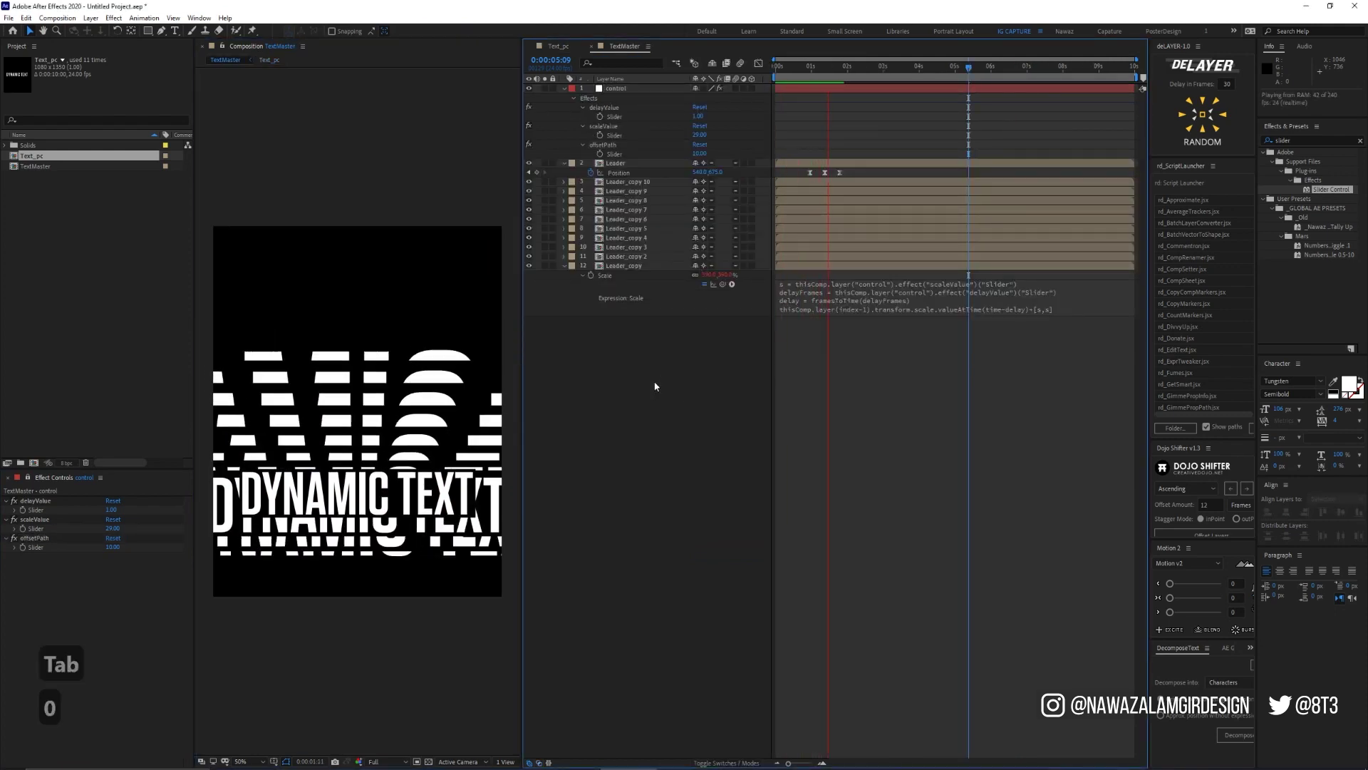
pyautogui.press('KP_0')
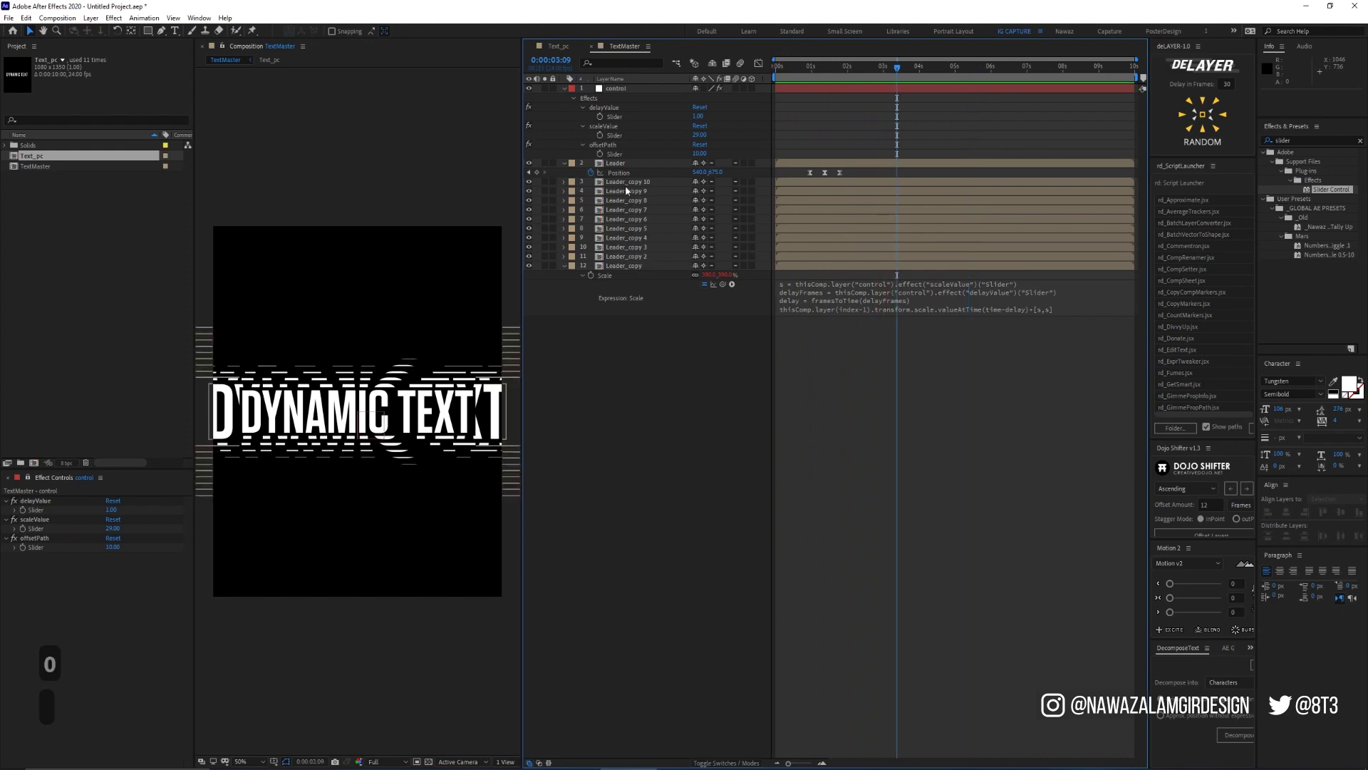
# Delete the layers from Leader_copy 9 down to Leader_copy, keeping only Leader and Leader_copy 10
pyautogui.click(628, 166)
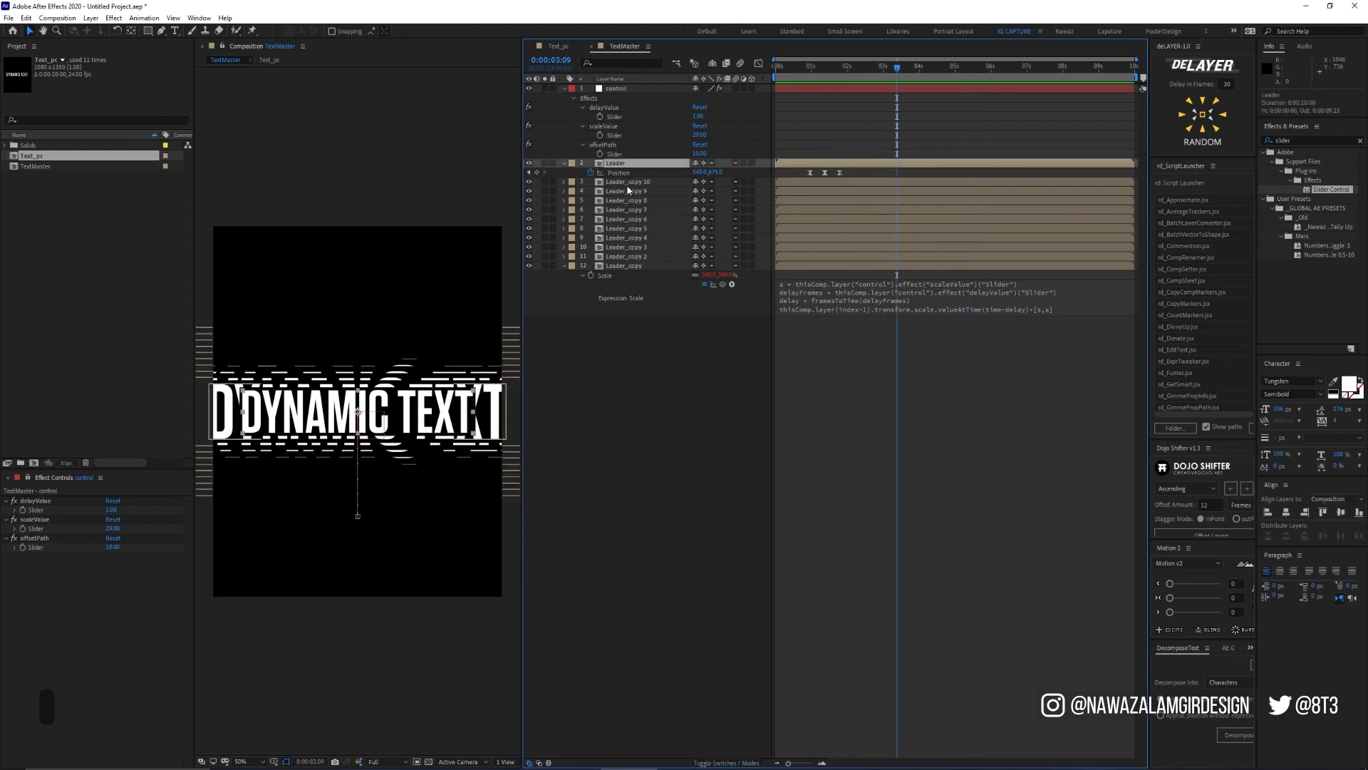
pyautogui.click(626, 191)
pyautogui.keyDown('shift'); pyautogui.click(623, 268); pyautogui.keyUp('shift')
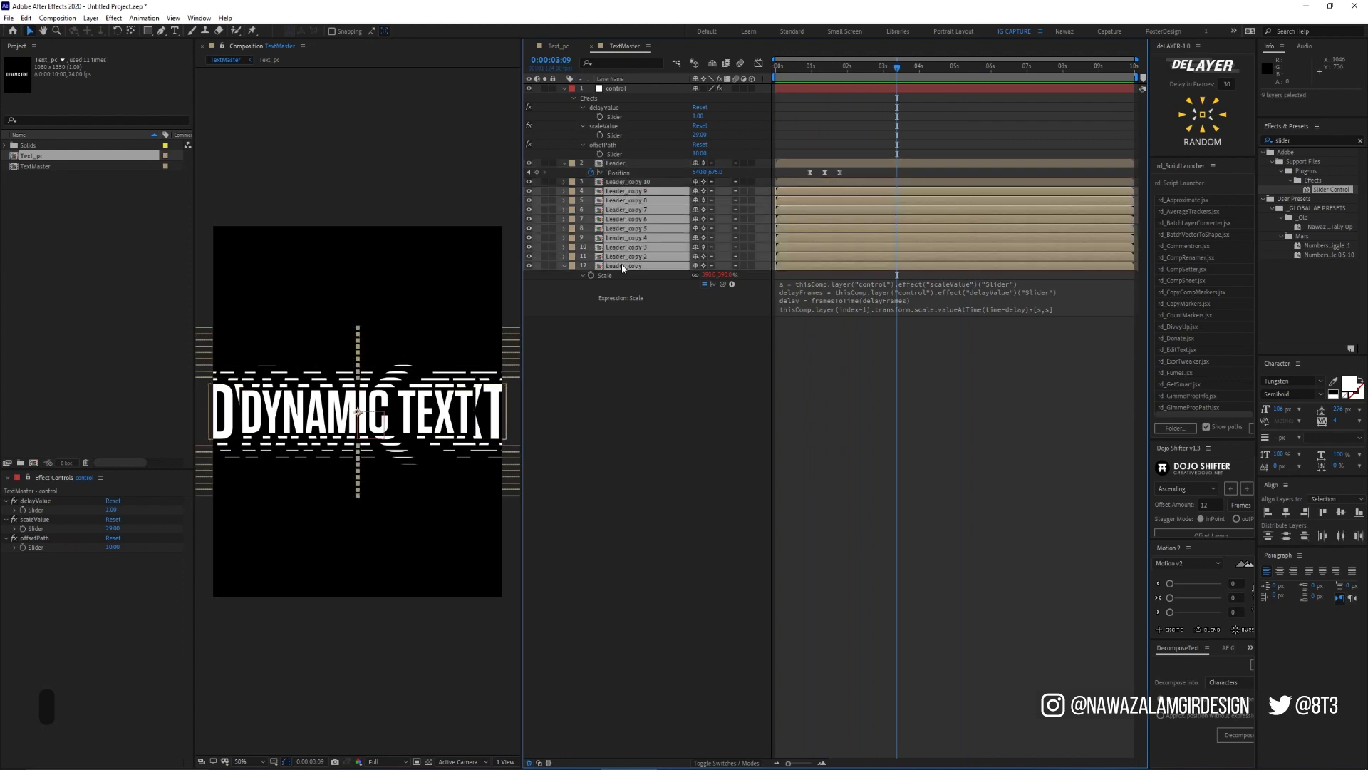
pyautogui.press('Delete')
# Show Leader_copy 10's Position property and copy its delay expression
pyautogui.click(631, 182)
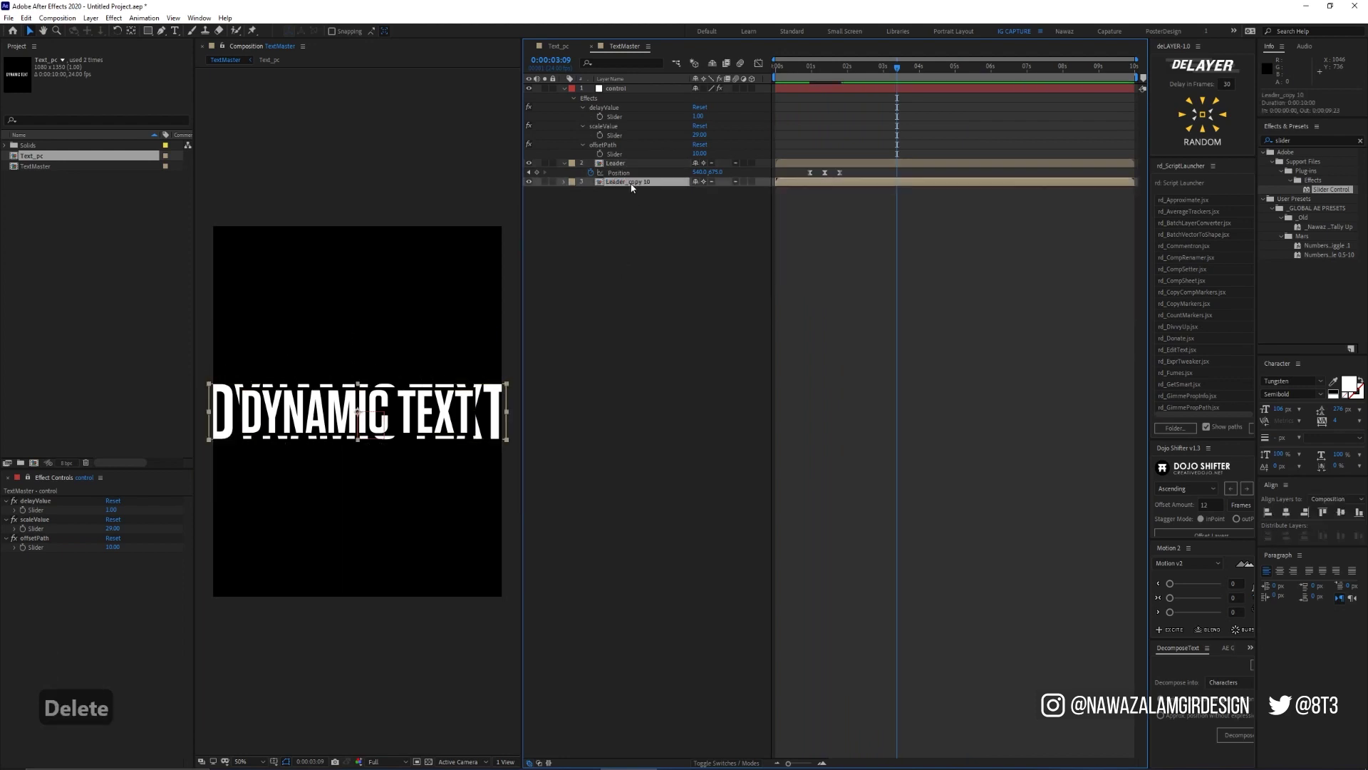
pyautogui.press('r')
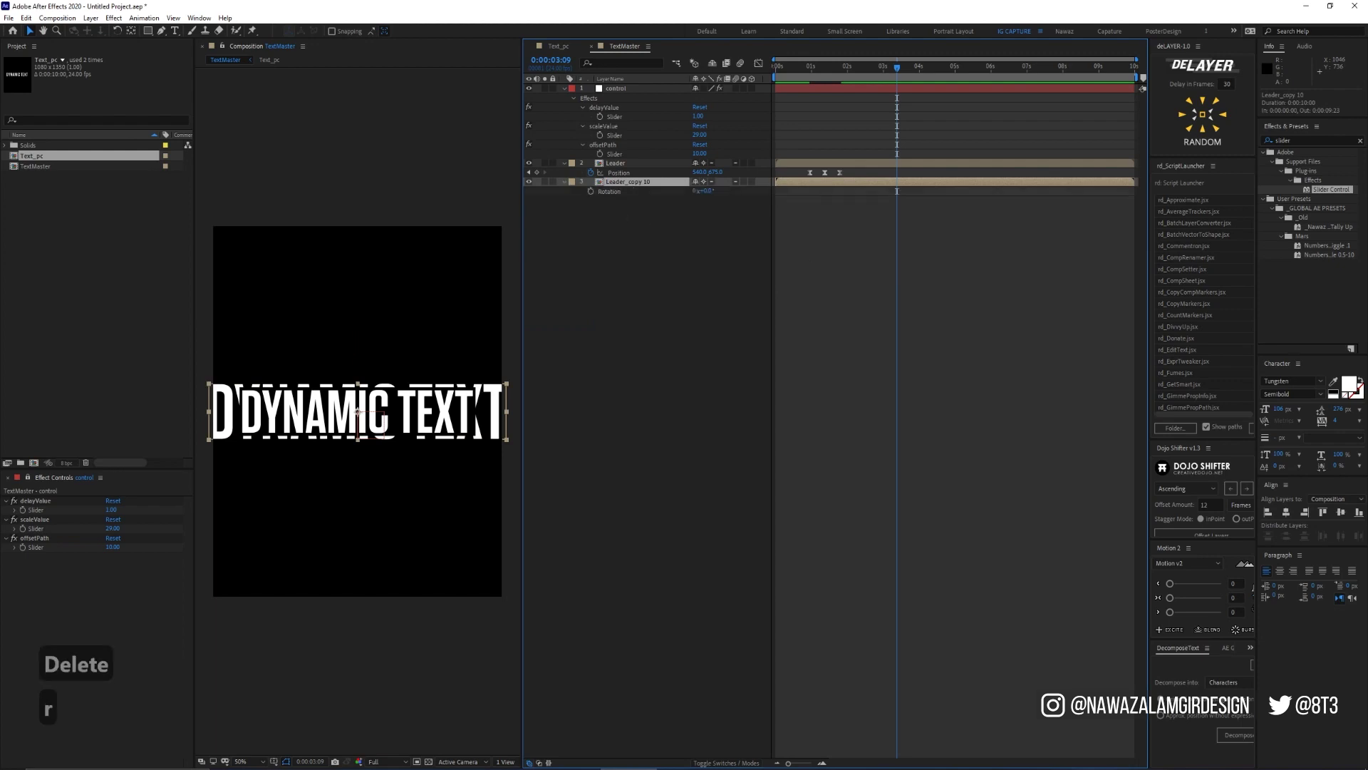
pyautogui.click(619, 173)
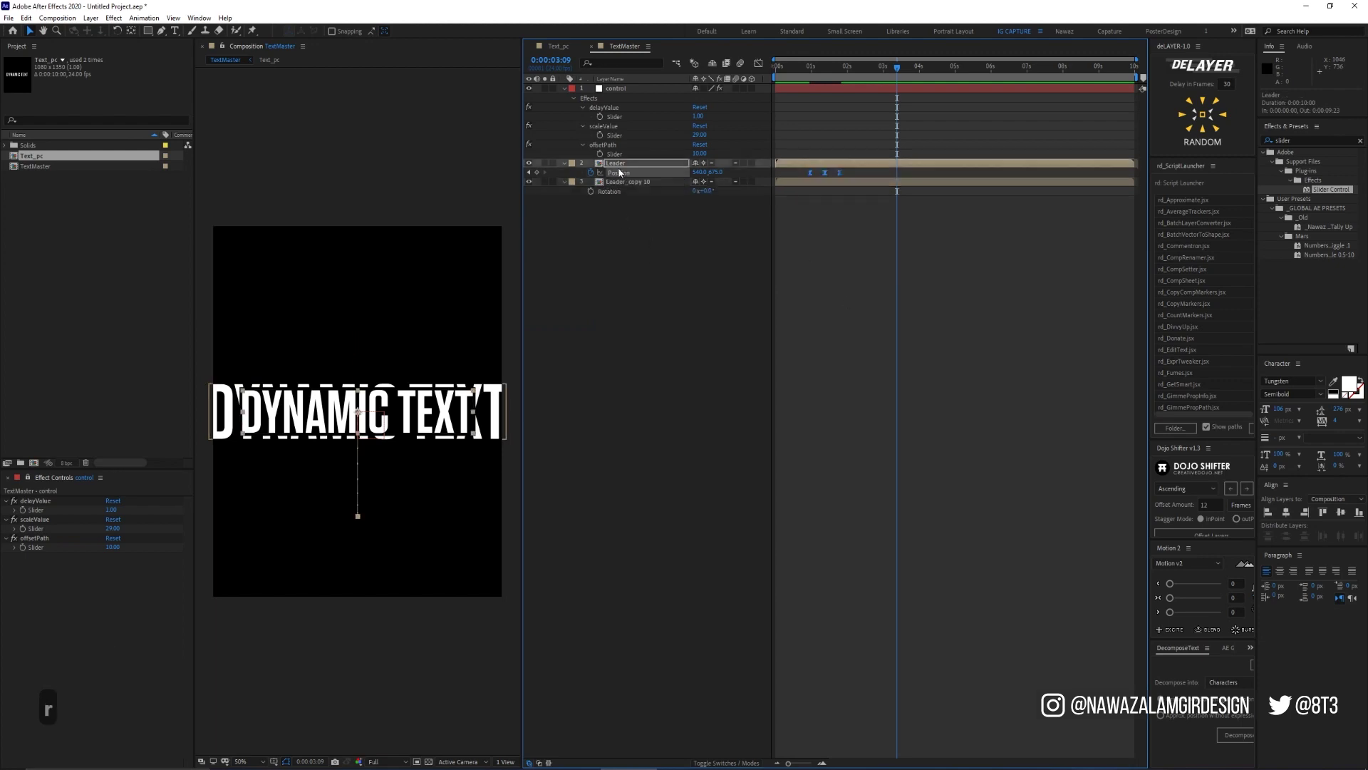
pyautogui.click(619, 164)
pyautogui.click(622, 182)
pyautogui.press('p')
pyautogui.click(583, 191)
pyautogui.click(835, 201)
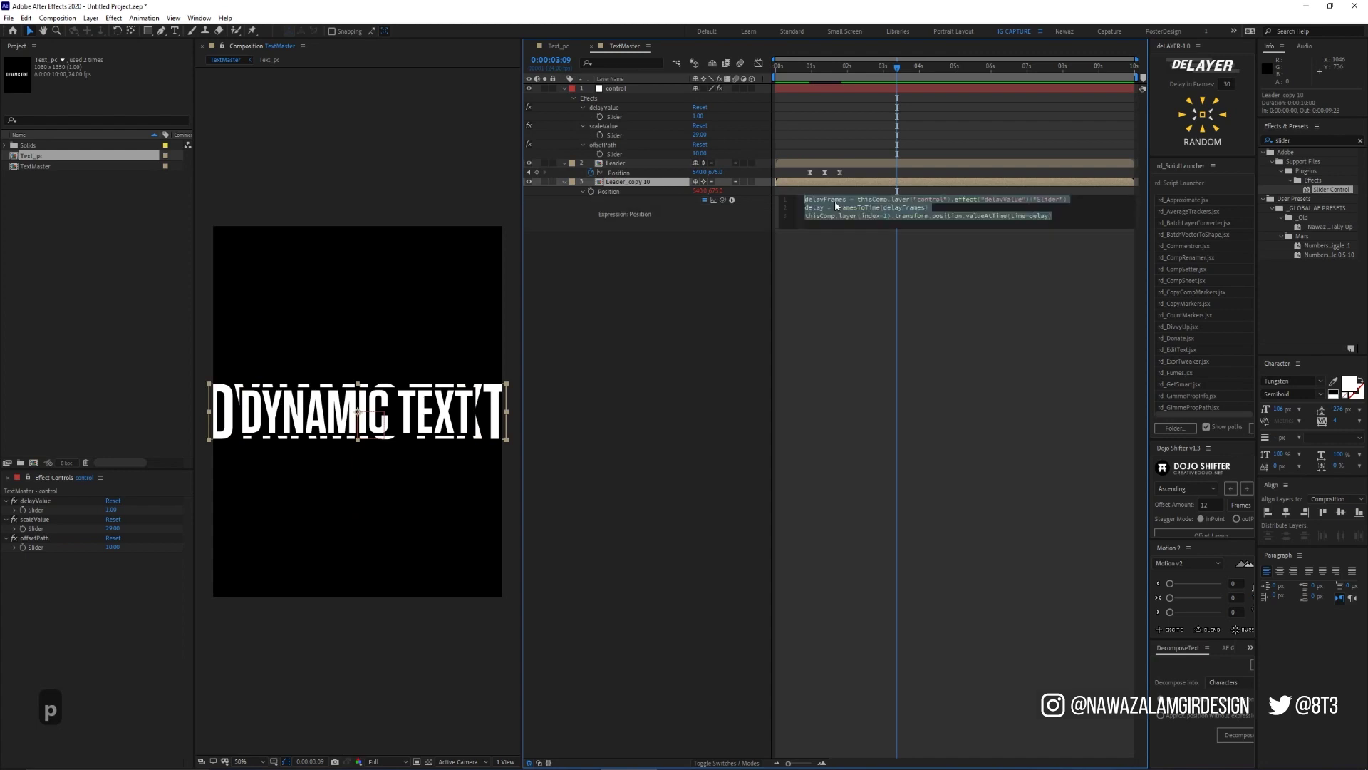
pyautogui.hotkey('ctrl', 'c')
pyautogui.click(799, 248)
# Add the copied delay expression to Leader_copy 10's Rotation, referencing transform.rotation instead of transform.position
pyautogui.click(610, 185)
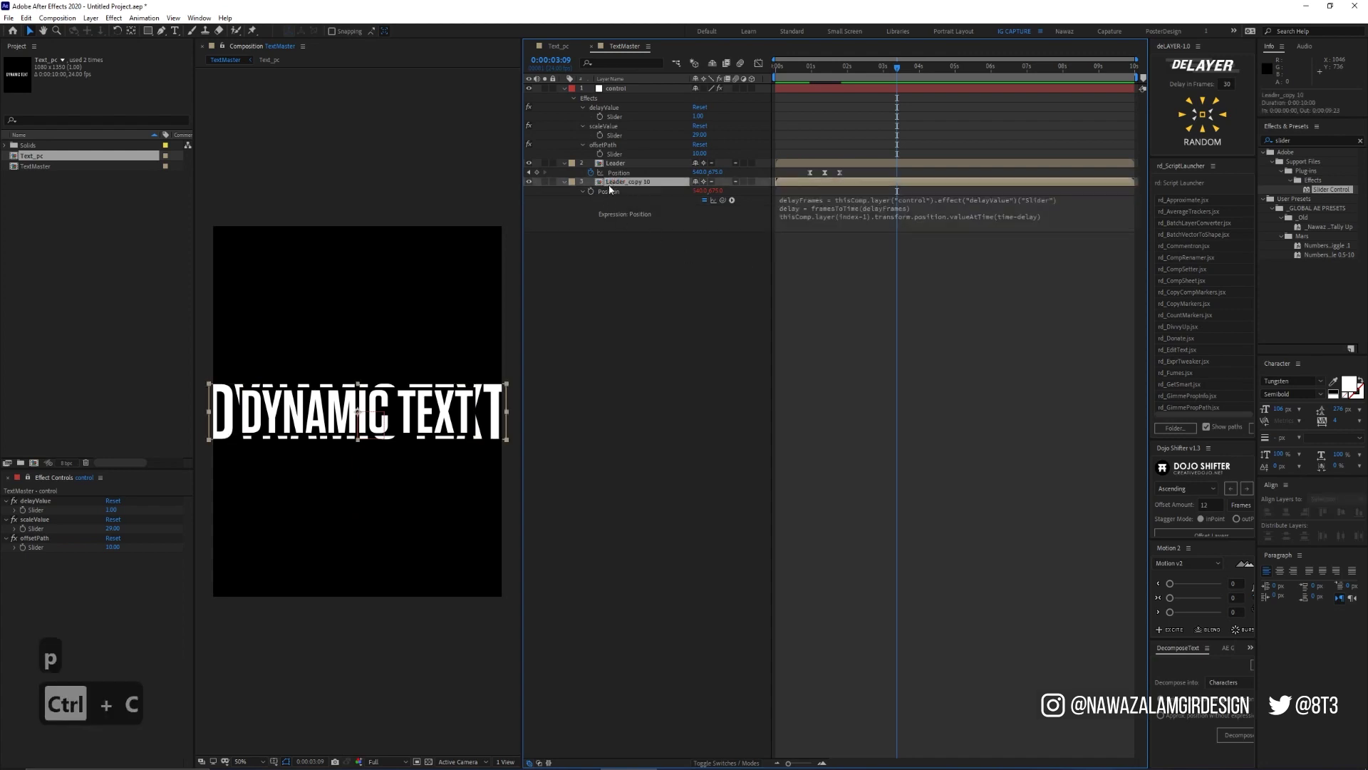
pyautogui.press('r')
pyautogui.keyDown('alt'); pyautogui.click(591, 191); pyautogui.keyUp('alt')
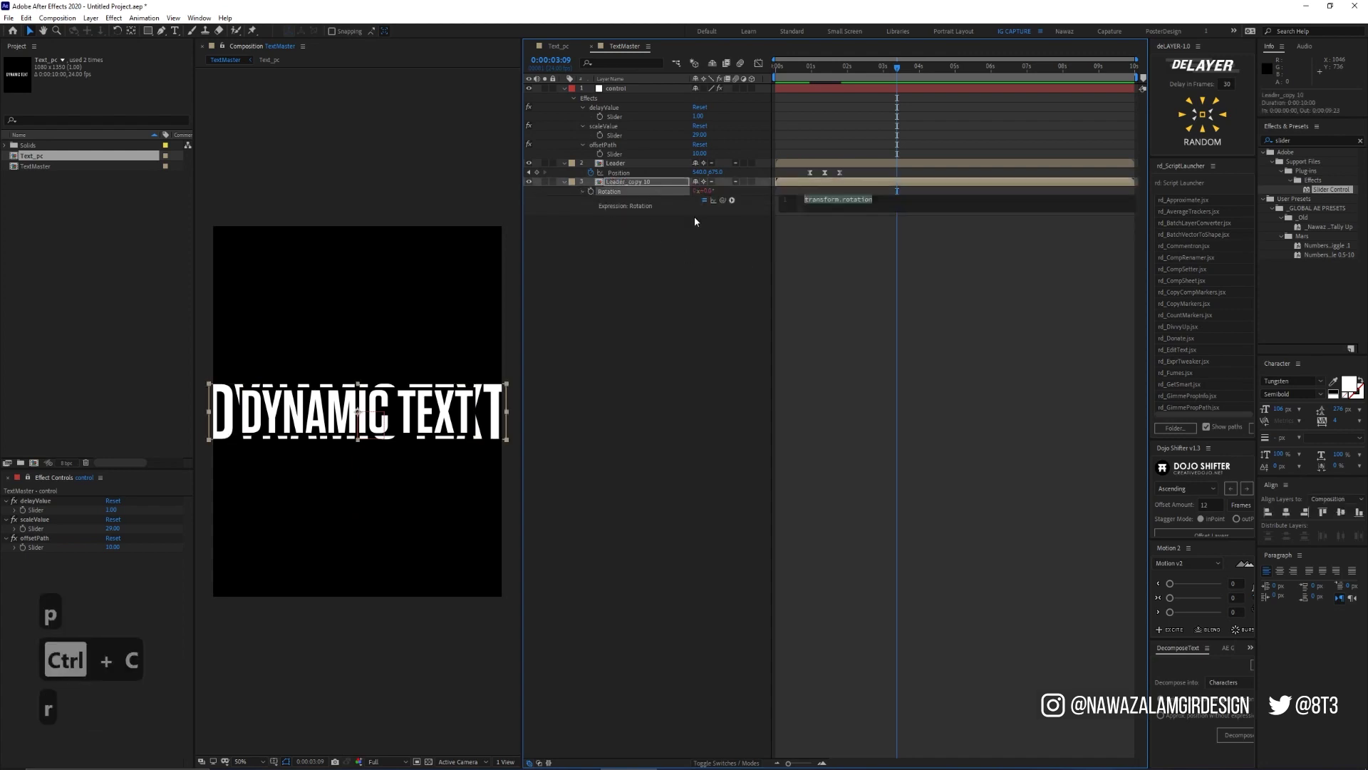
pyautogui.hotkey('ctrl', 'v')
pyautogui.moveTo(842, 285); pyautogui.dragTo(842, 315)
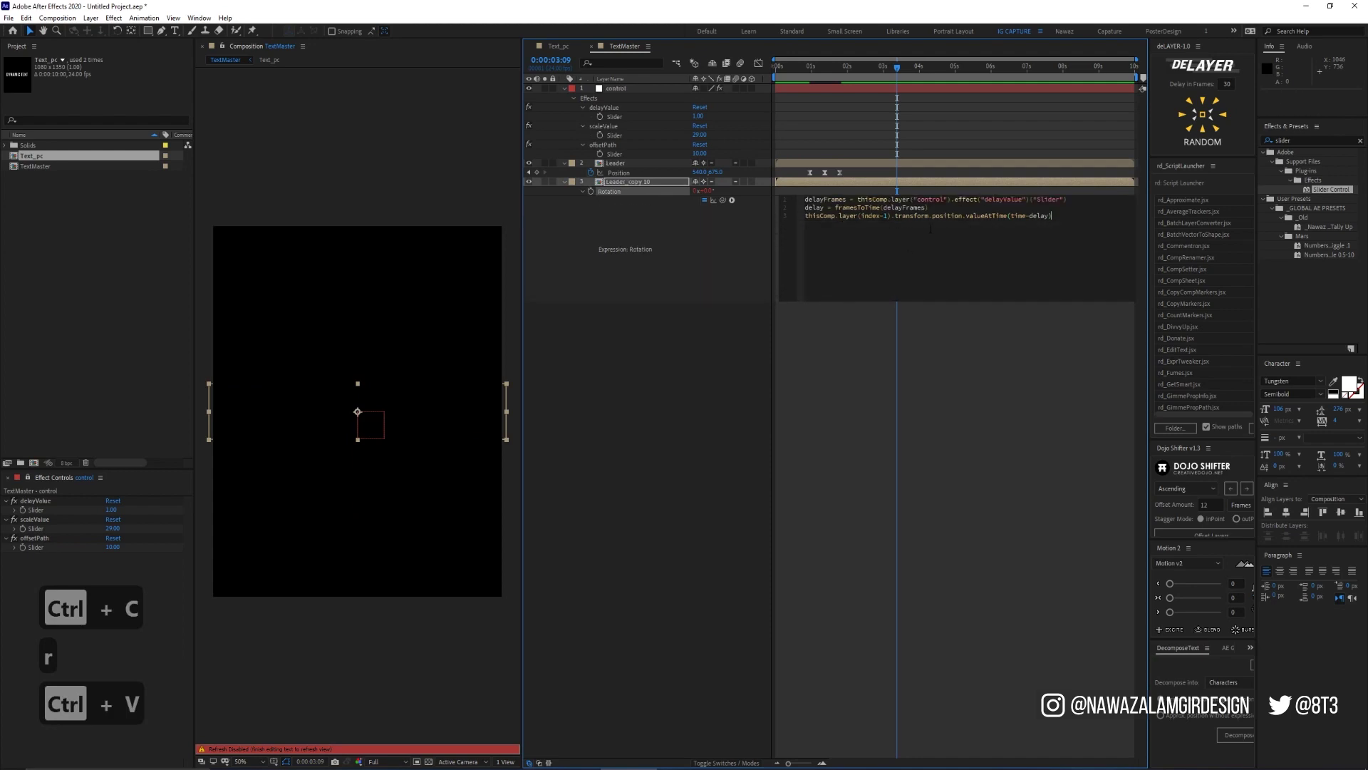
pyautogui.doubleClick(943, 217)
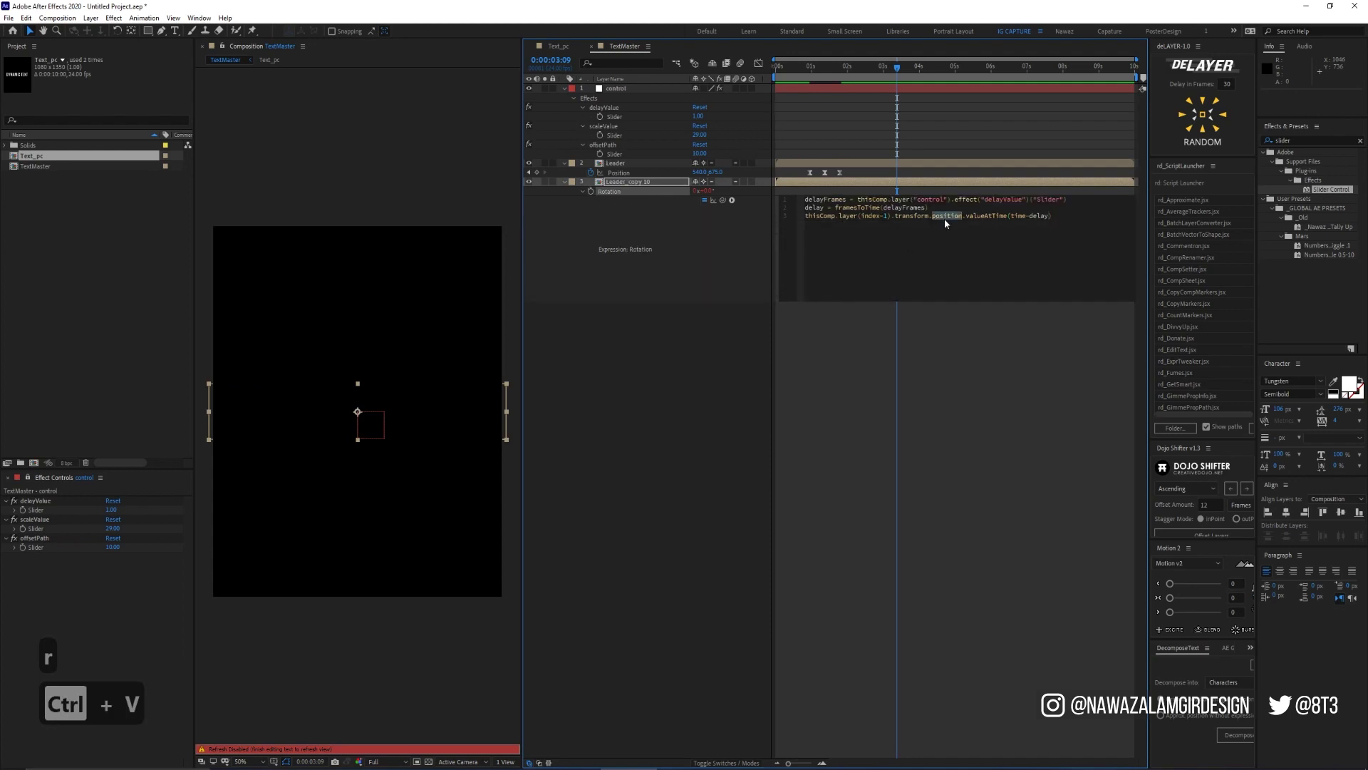
pyautogui.write('rot')
pyautogui.press('Return')
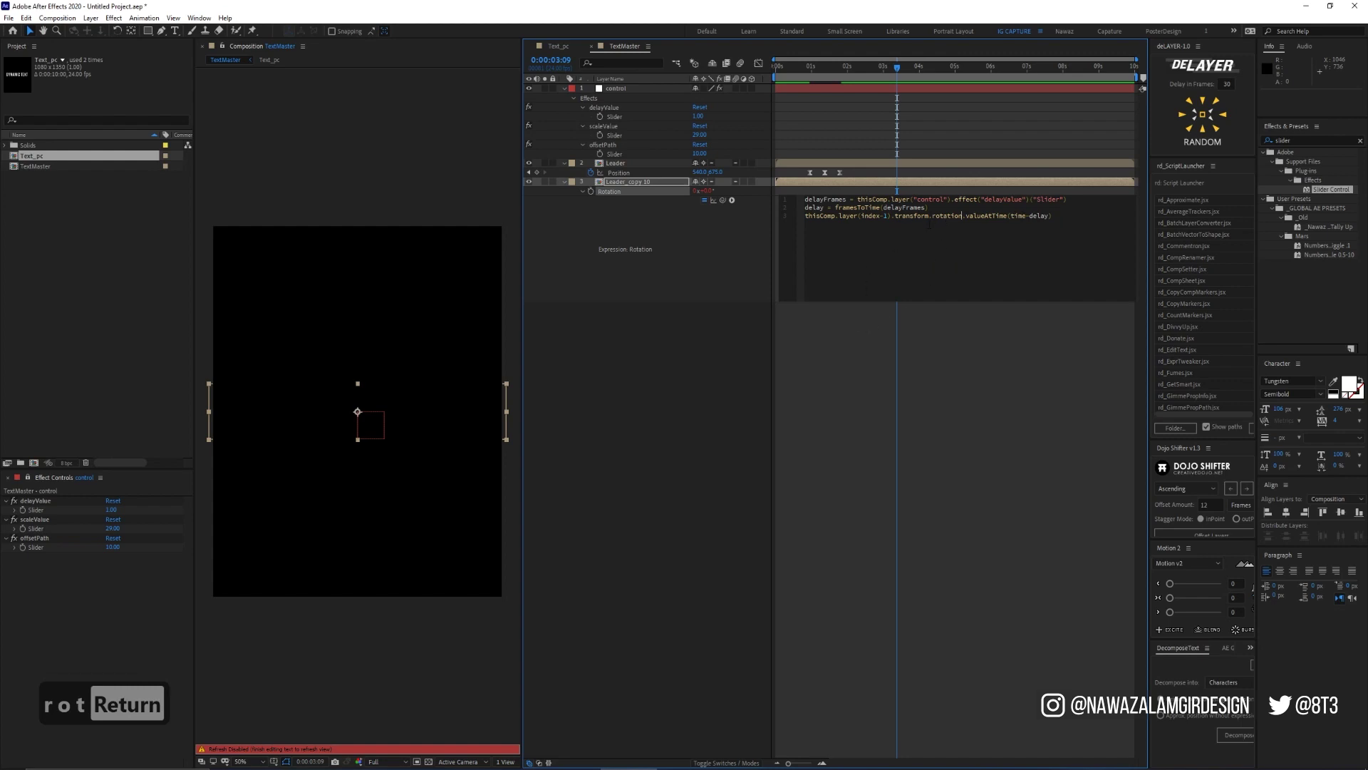
pyautogui.click(835, 326)
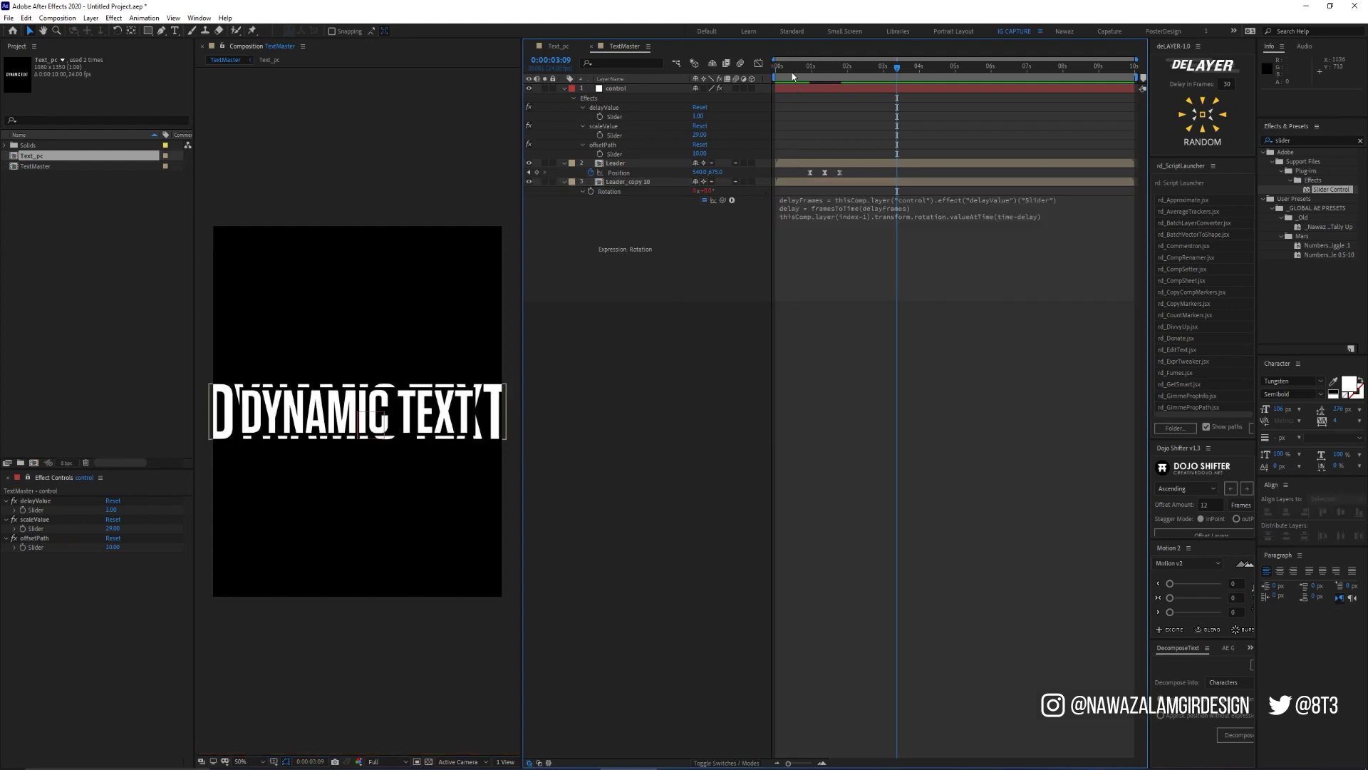
# Collapse the properties of control and Leader_copy 10, hide Leader_copy 10 and play Leader's animation alone
pyautogui.moveTo(792, 77); pyautogui.dragTo(845, 70)
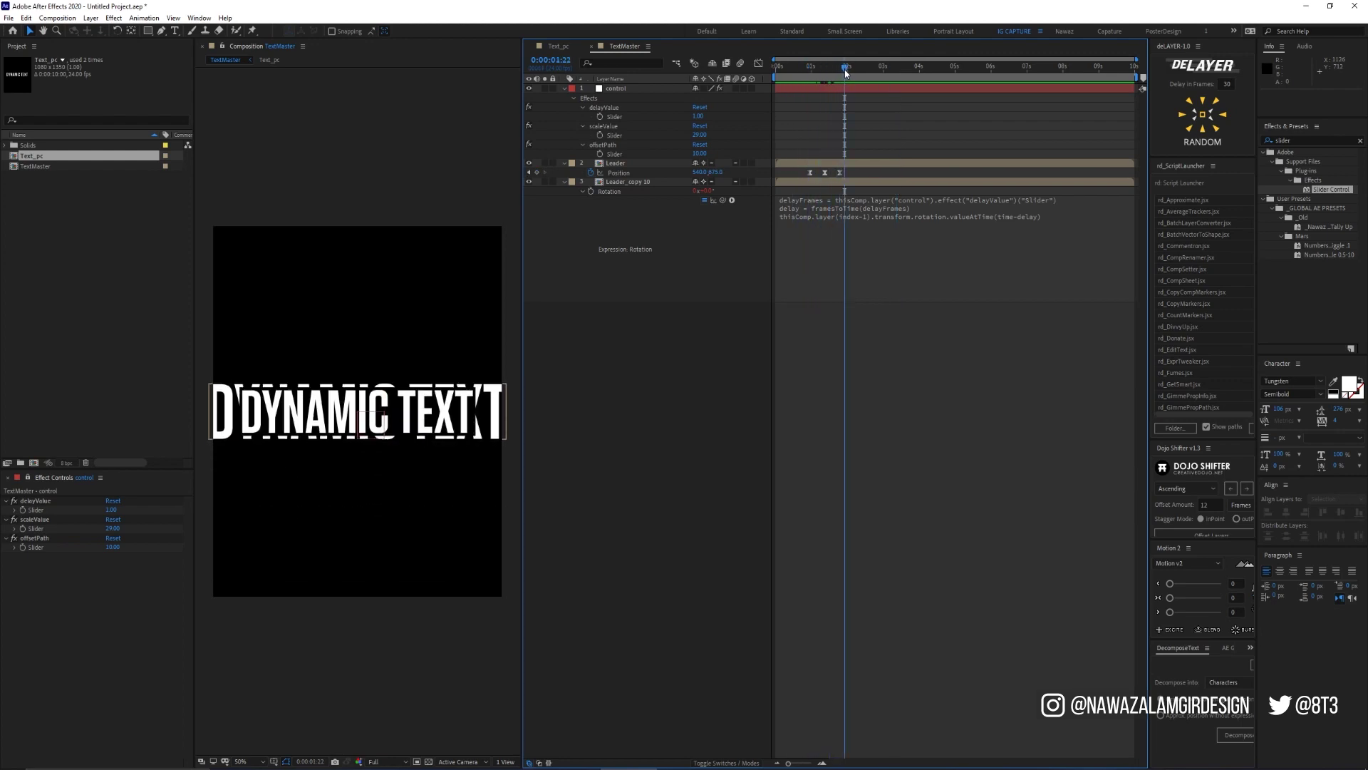
pyautogui.click(565, 89)
pyautogui.click(565, 117)
pyautogui.click(627, 98)
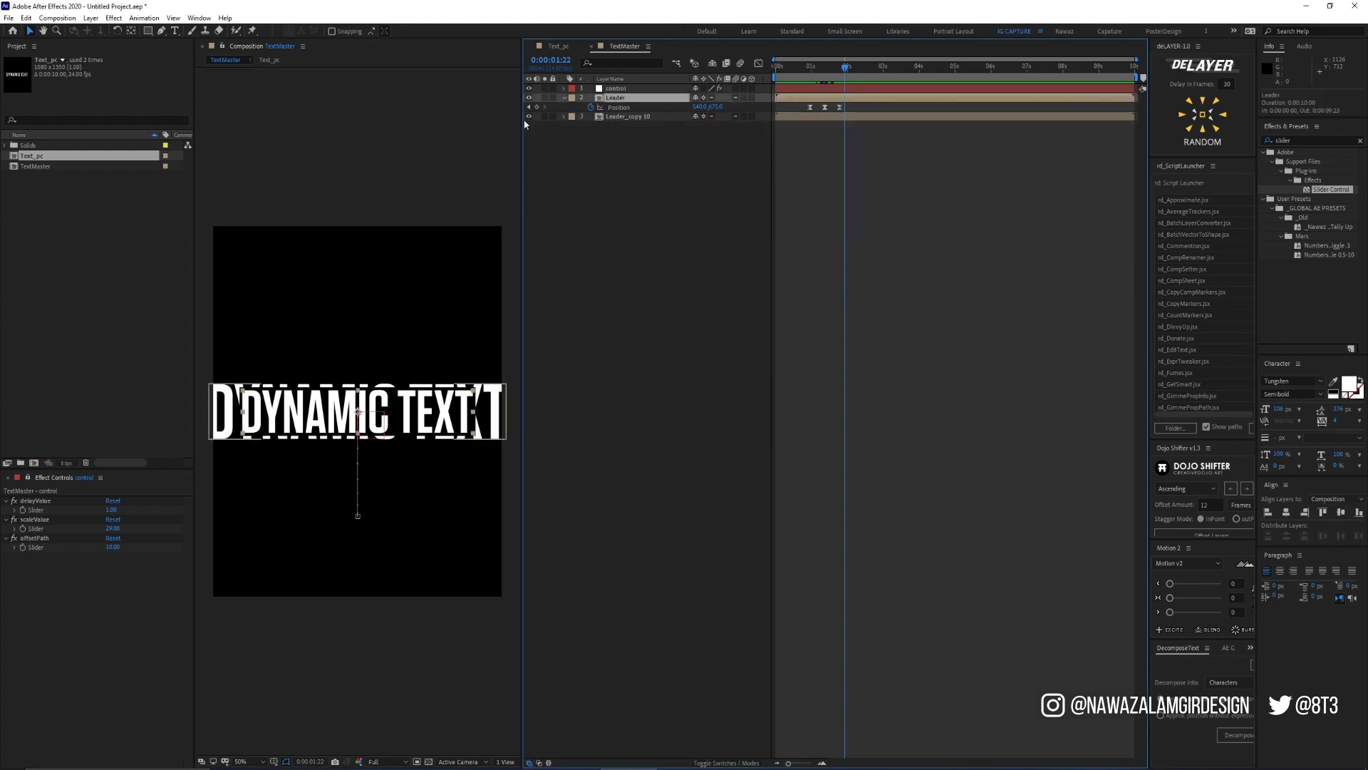
pyautogui.click(798, 66)
pyautogui.press('space')
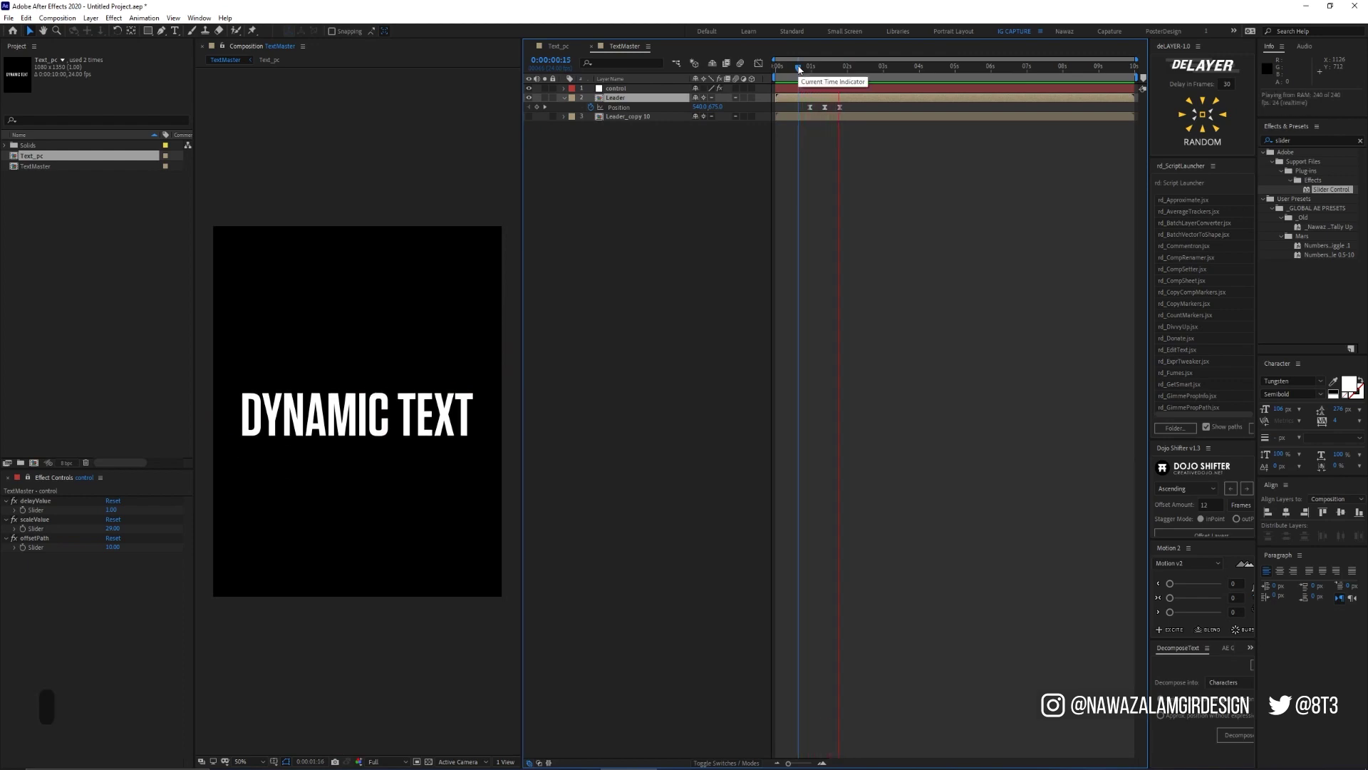
# Clear Leader's Position keyframes, add a new one at 0:00:00:16 and set X to about 458 at 0:00:01:02
pyautogui.click(800, 68)
pyautogui.click(591, 107)
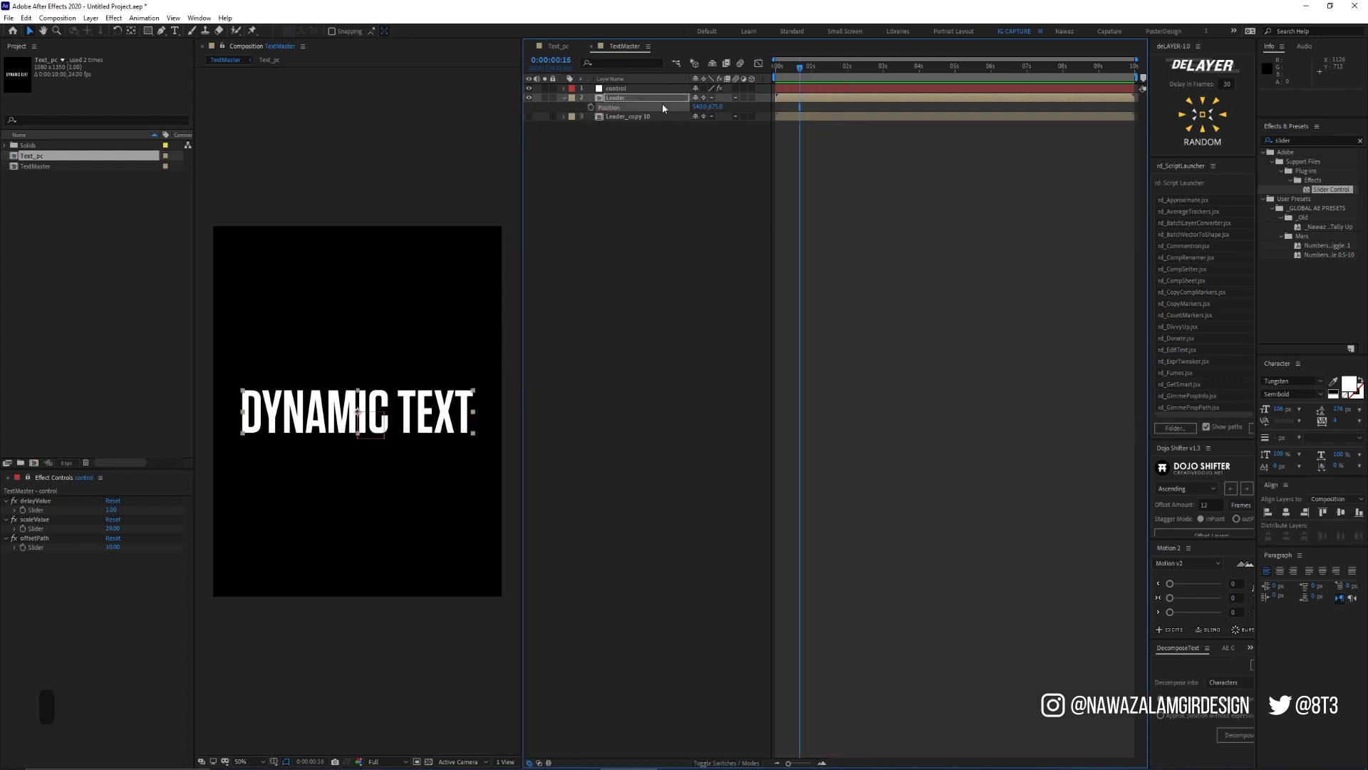
pyautogui.click(591, 106)
pyautogui.click(816, 69)
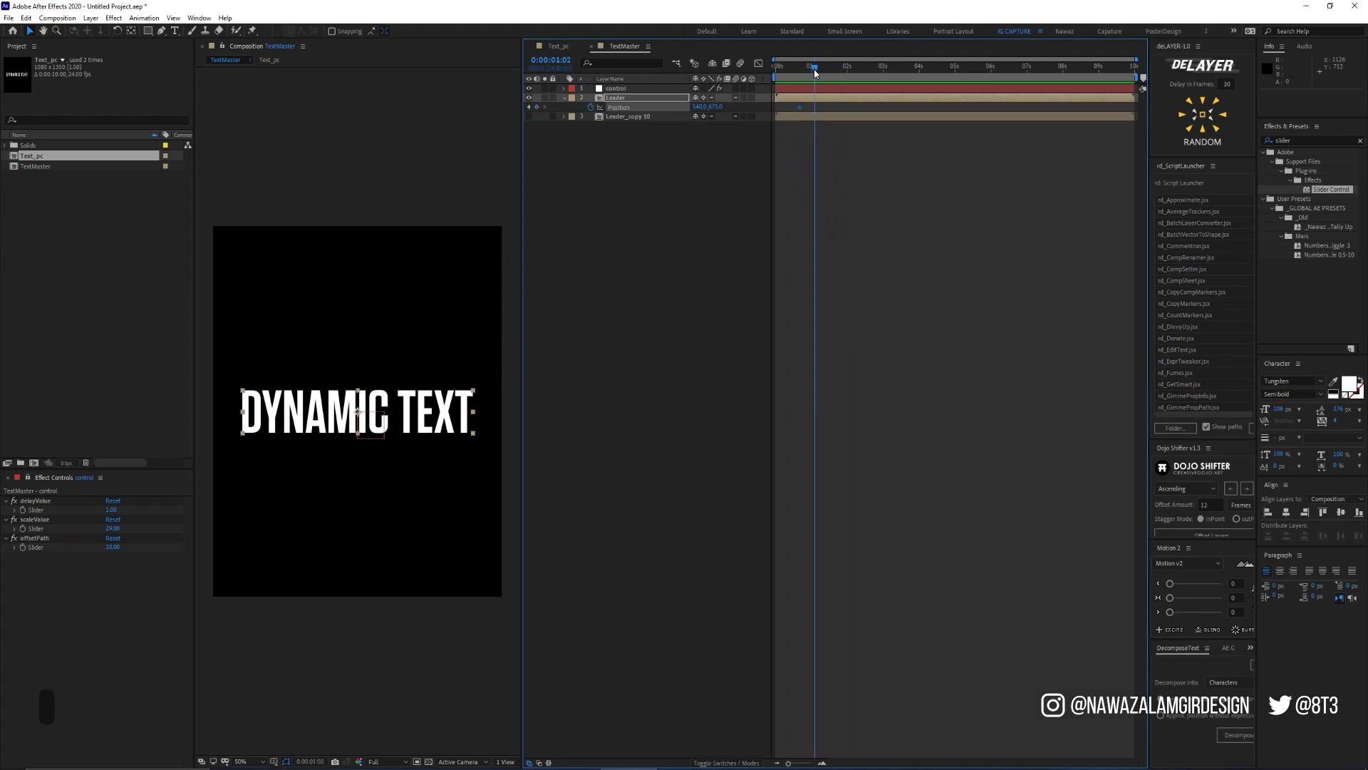
pyautogui.moveTo(695, 107); pyautogui.dragTo(649, 107)
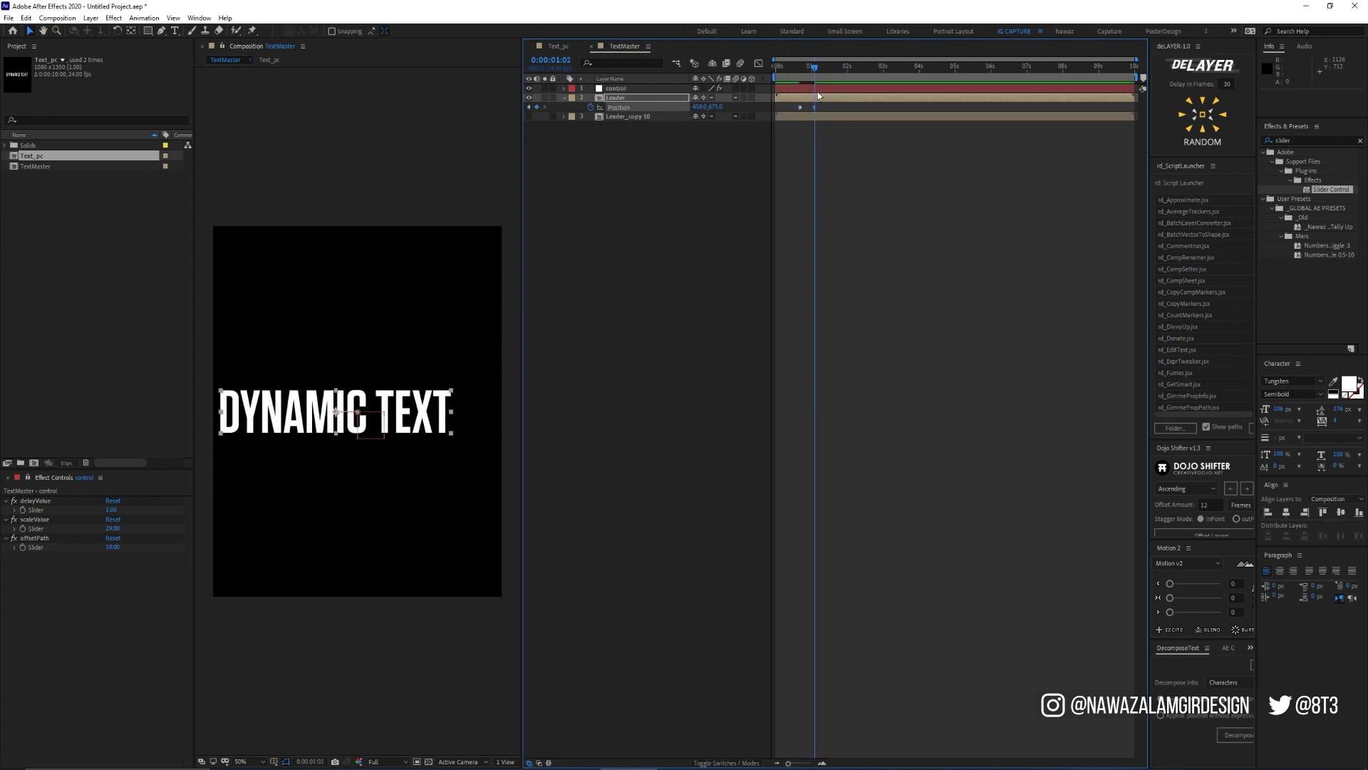
# Hold Leader's Position with a keyframe at 0:00:01:12 and set X to about 626 at 0:00:01:22
pyautogui.hotkey('shift', 'pagedown')
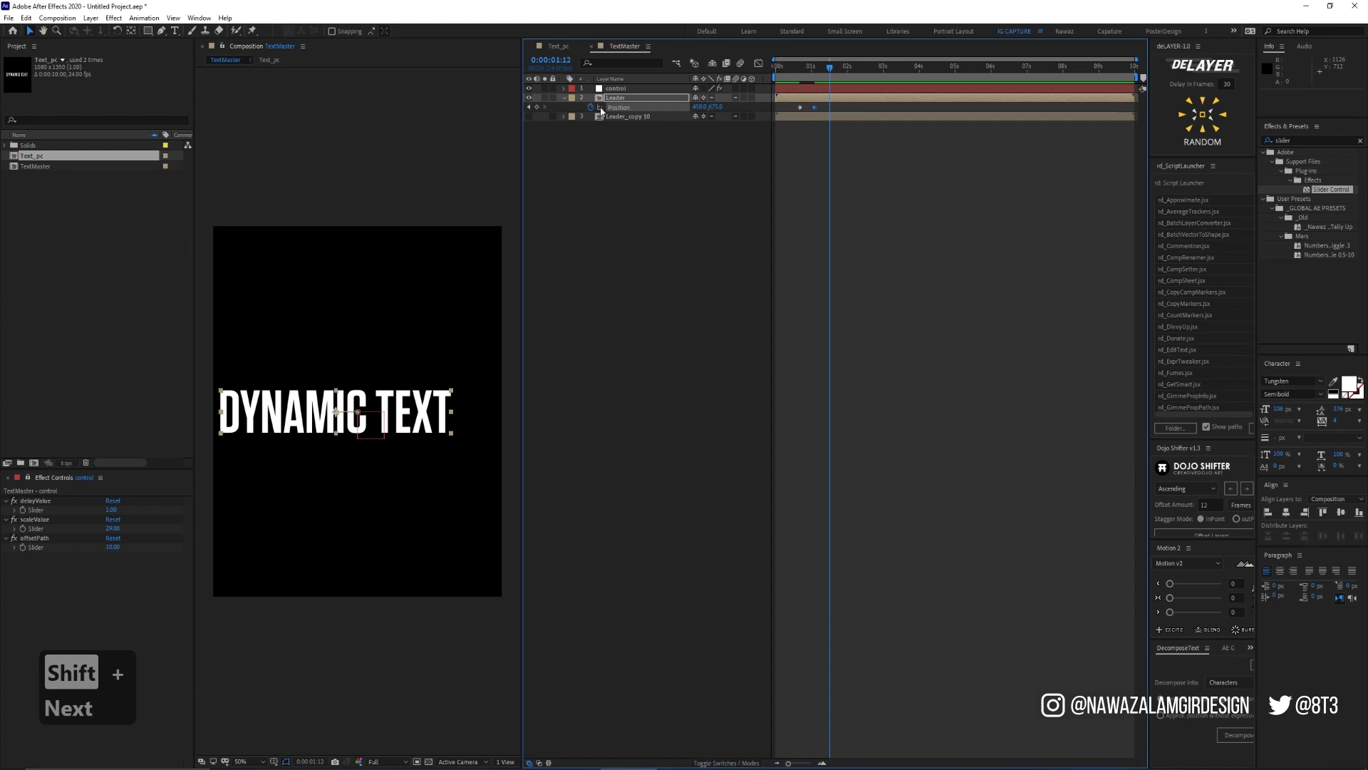
pyautogui.hotkey('shift', 'pagedown')
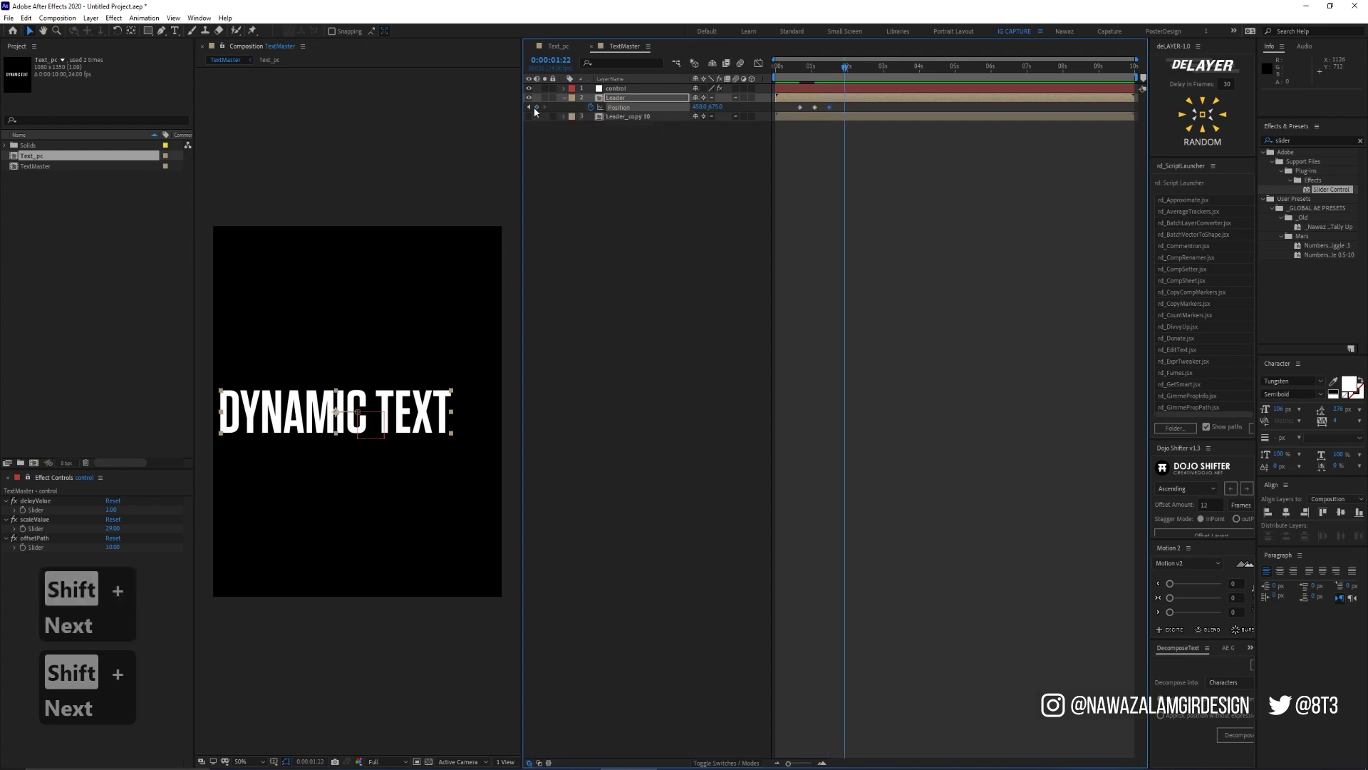
pyautogui.moveTo(699, 107); pyautogui.dragTo(789, 106)
# Add a hold keyframe after Leader's move to the right and centre the layer horizontally at 0:00:02:14
pyautogui.hotkey('shift', 'End')
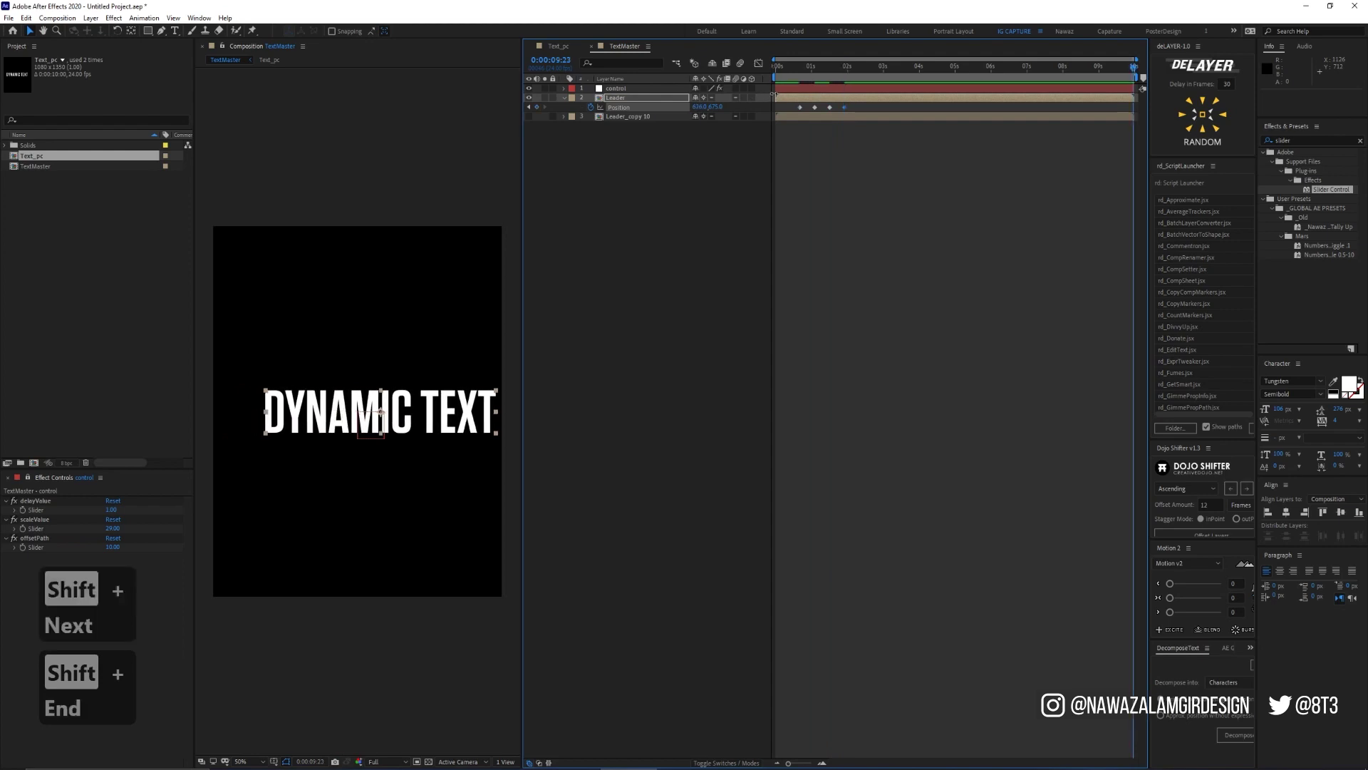
pyautogui.click(845, 74)
pyautogui.hotkey('shift', 'pagedown')
pyautogui.click(801, 72)
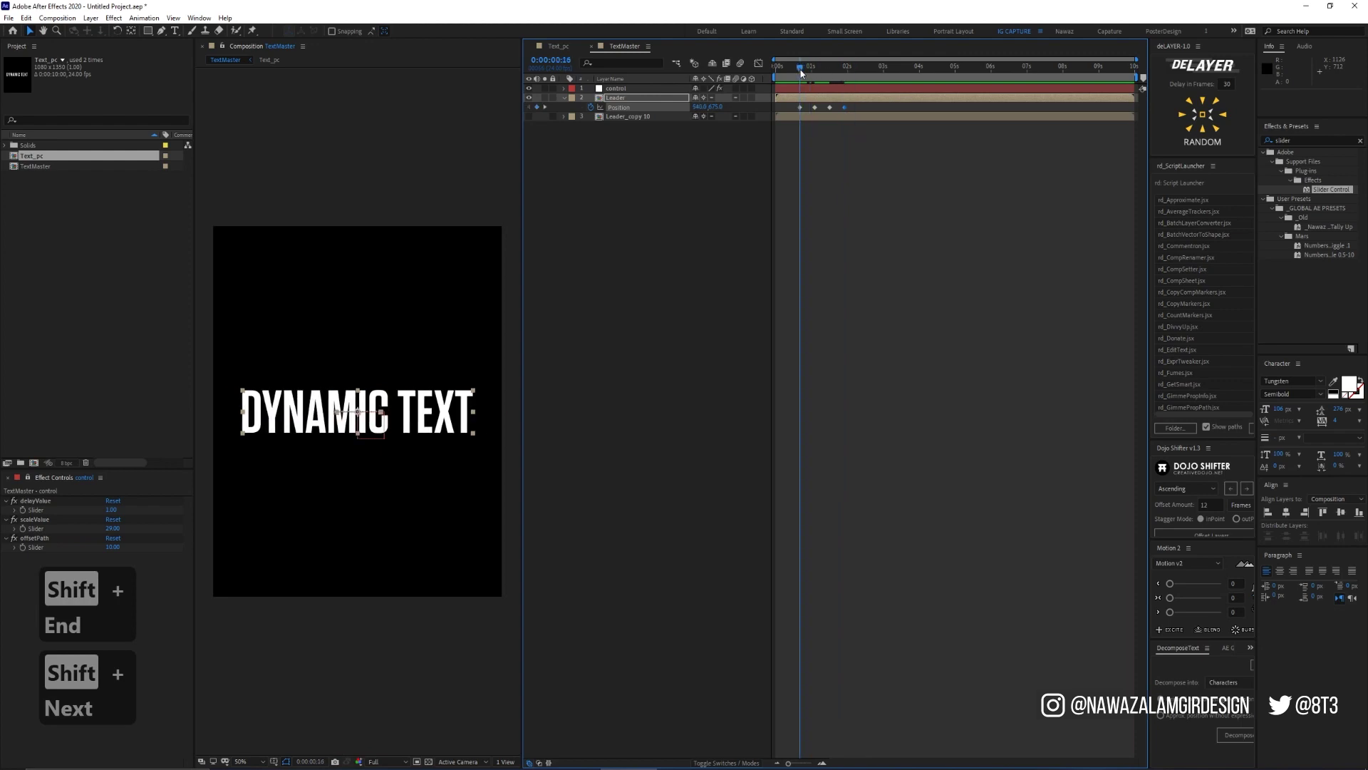
pyautogui.moveTo(801, 71); pyautogui.dragTo(870, 76)
pyautogui.click(540, 108)
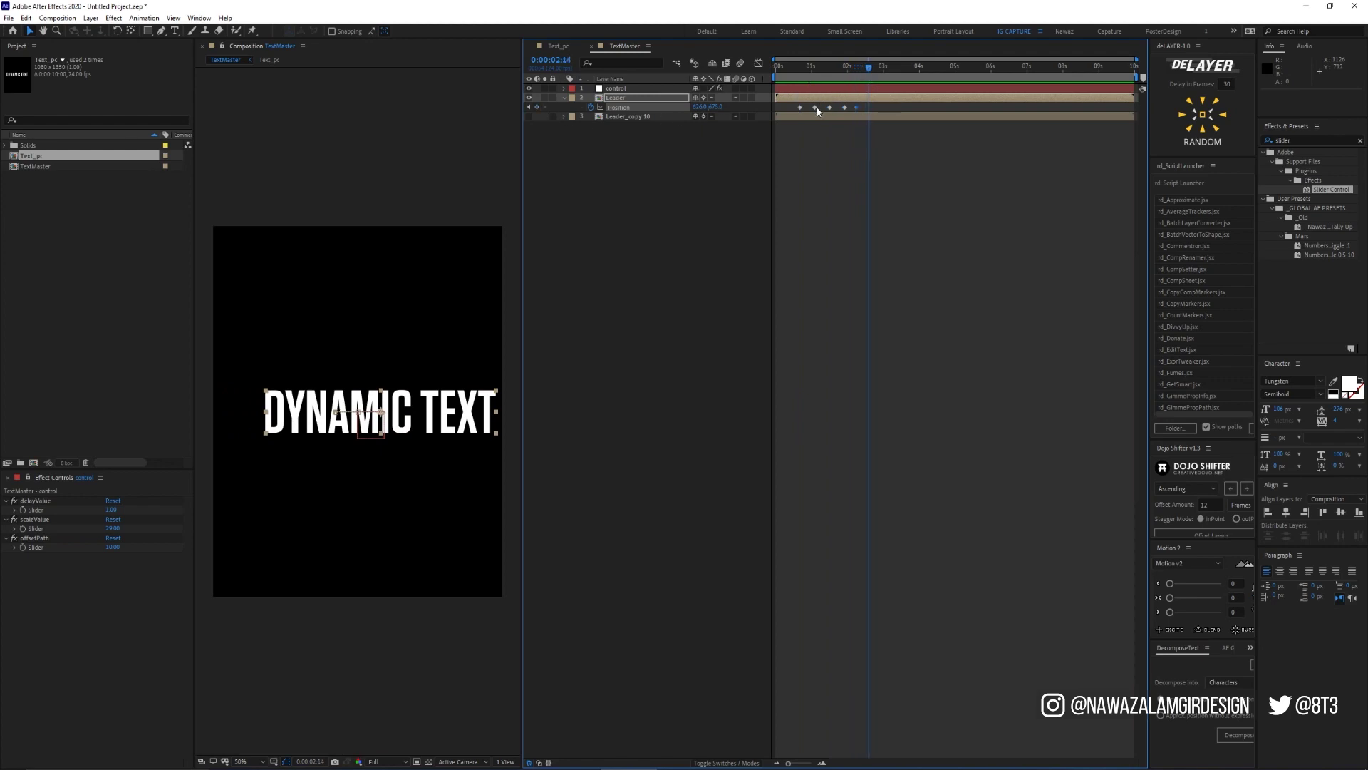
pyautogui.click(1285, 512)
# Apply Easy Ease to all of Leader's Position keyframes and play the animation
pyautogui.moveTo(887, 114); pyautogui.dragTo(777, 108)
pyautogui.press('F9')
pyautogui.click(793, 67)
pyautogui.press('space')
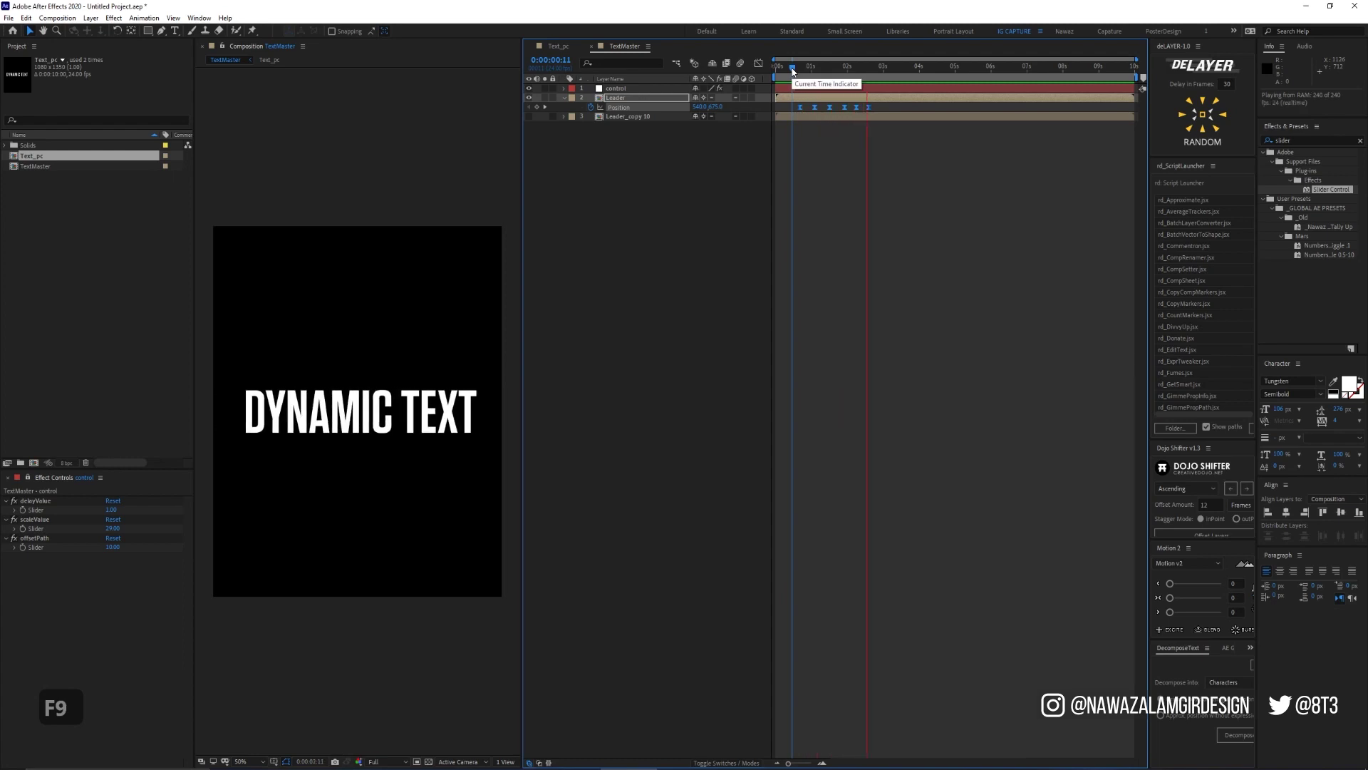
# Strengthen the easing of Leader's Position keyframes in Motion 2 with slider values of 76, 87 and 79
pyautogui.click(794, 108)
pyautogui.moveTo(794, 107); pyautogui.dragTo(786, 109)
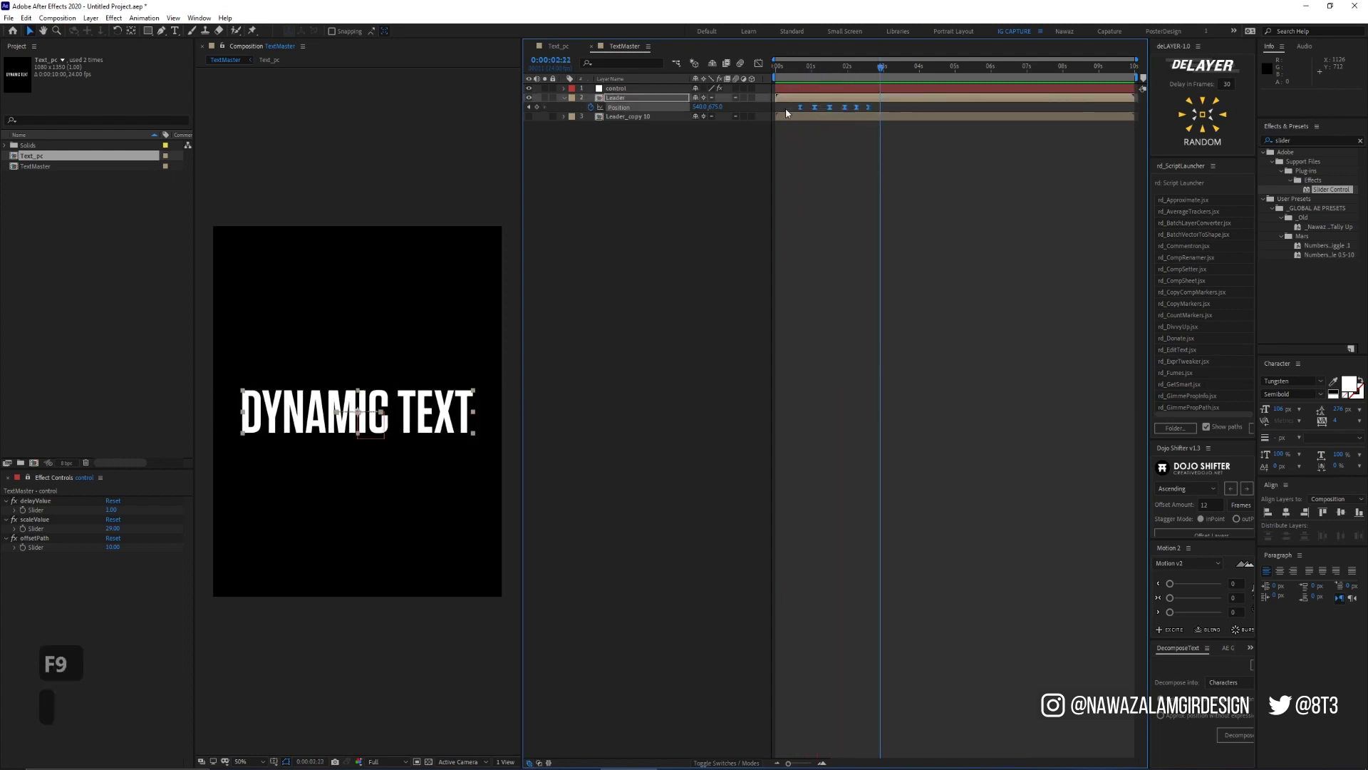
pyautogui.click(1212, 583)
pyautogui.click(1214, 598)
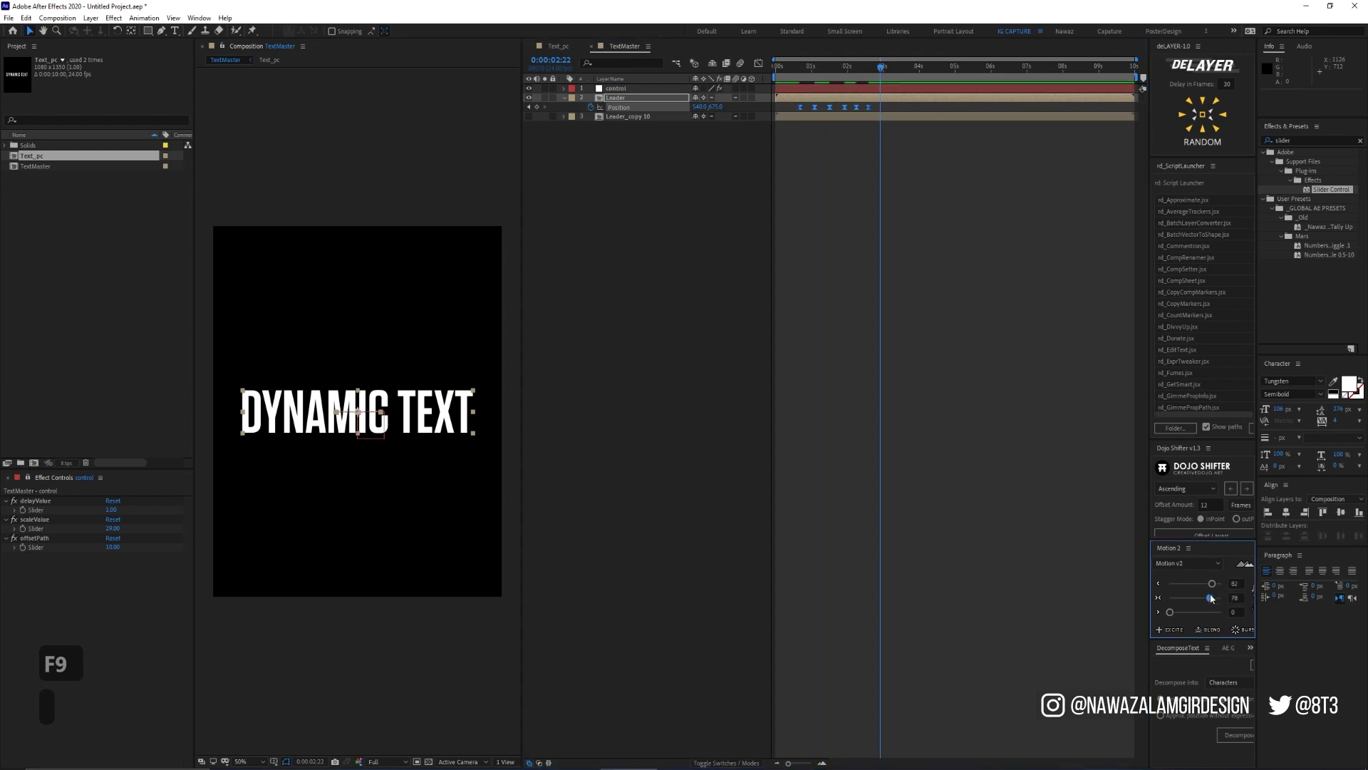
pyautogui.click(1211, 612)
pyautogui.moveTo(1212, 584); pyautogui.dragTo(1208, 584)
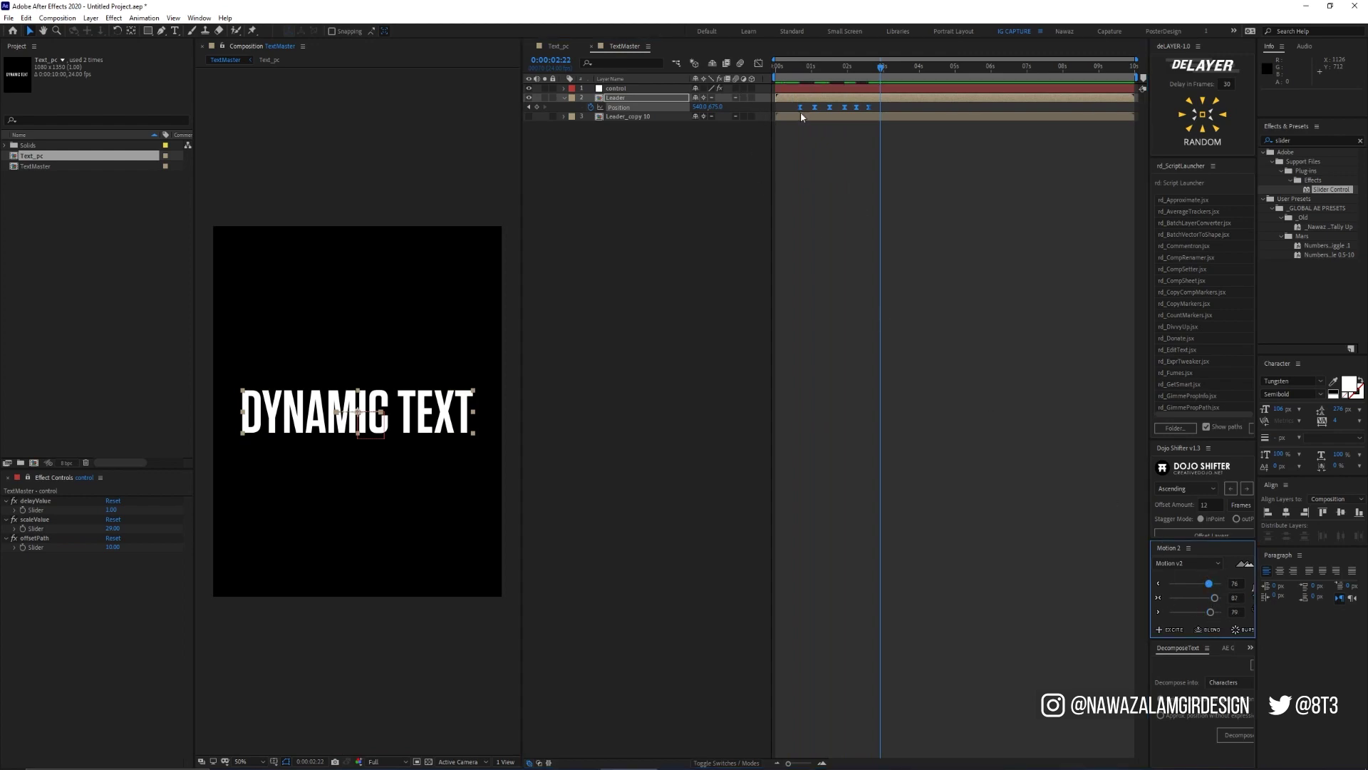
# Inspect the speed curve of Leader's Position in the Graph Editor and play the eased animation
pyautogui.click(760, 64)
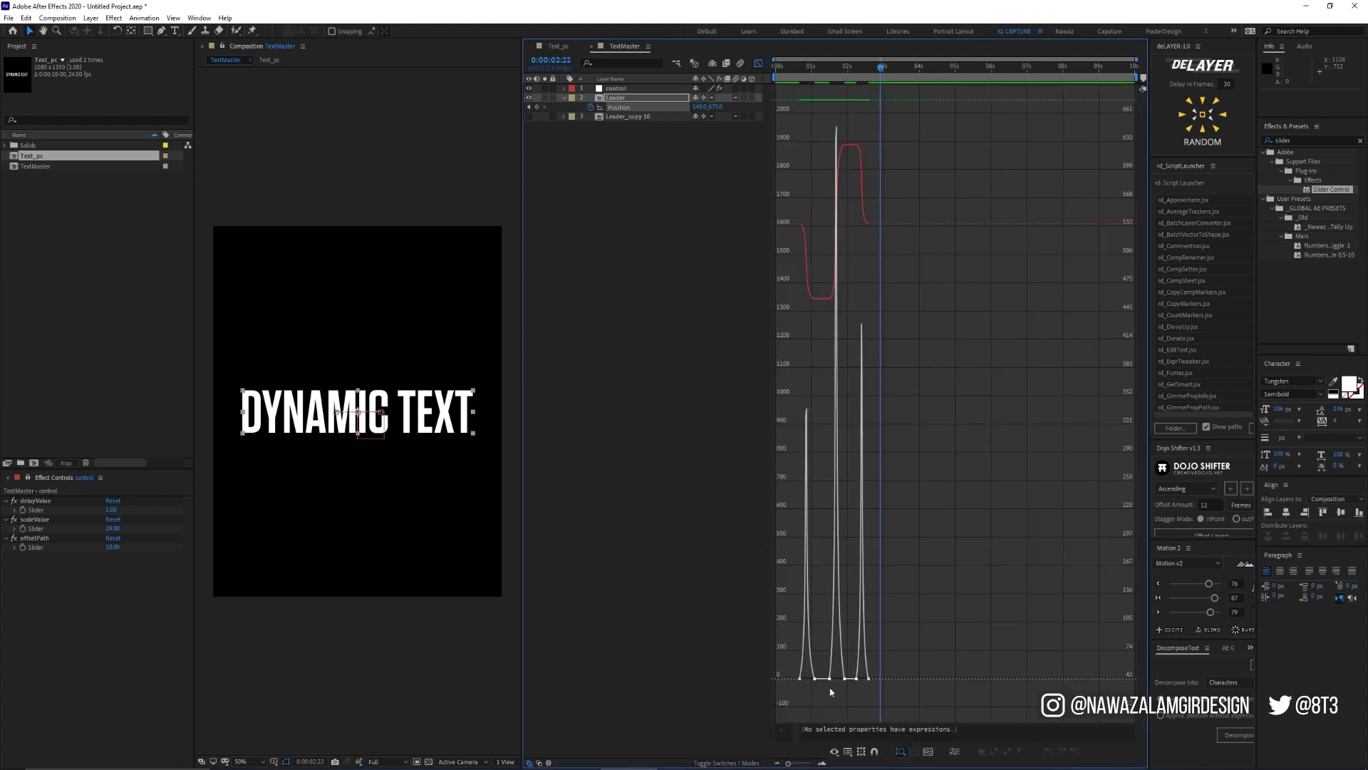
pyautogui.click(758, 64)
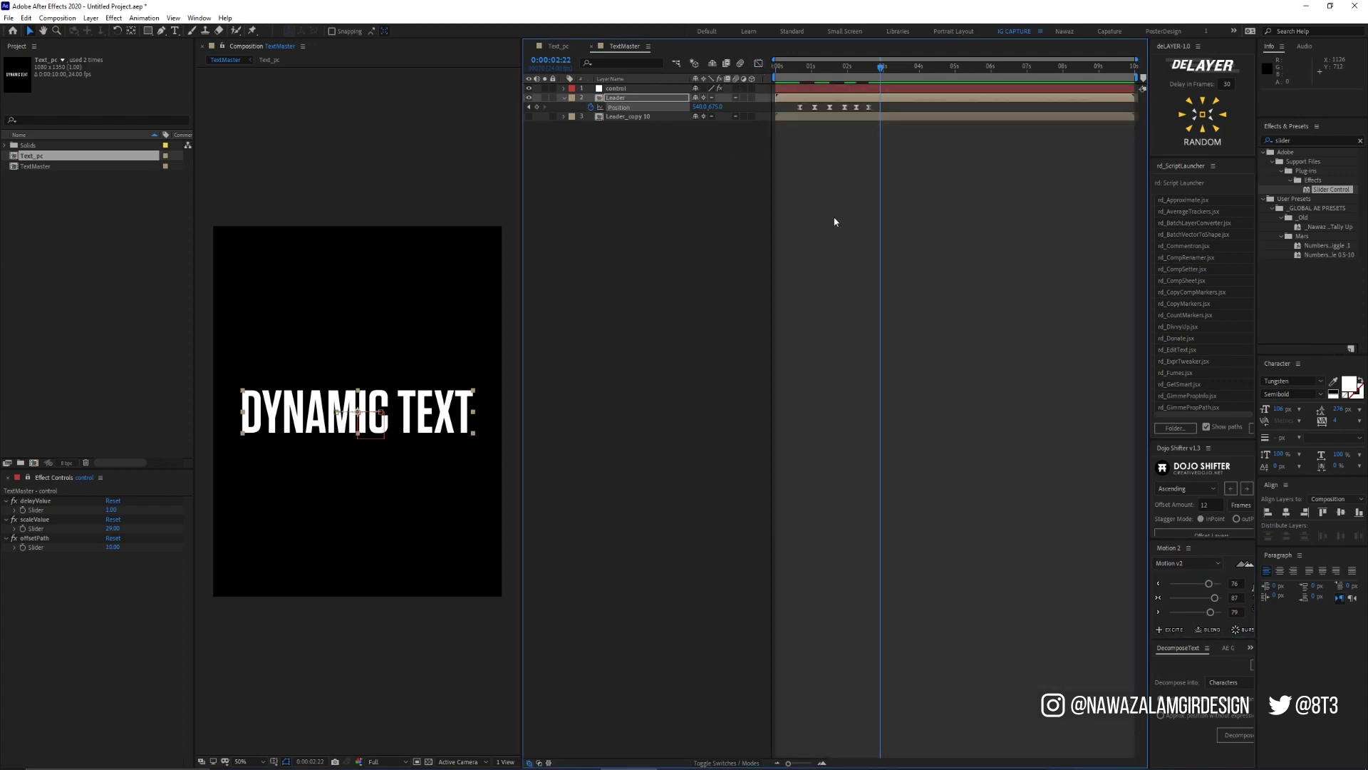
pyautogui.click(790, 70)
pyautogui.press('space')
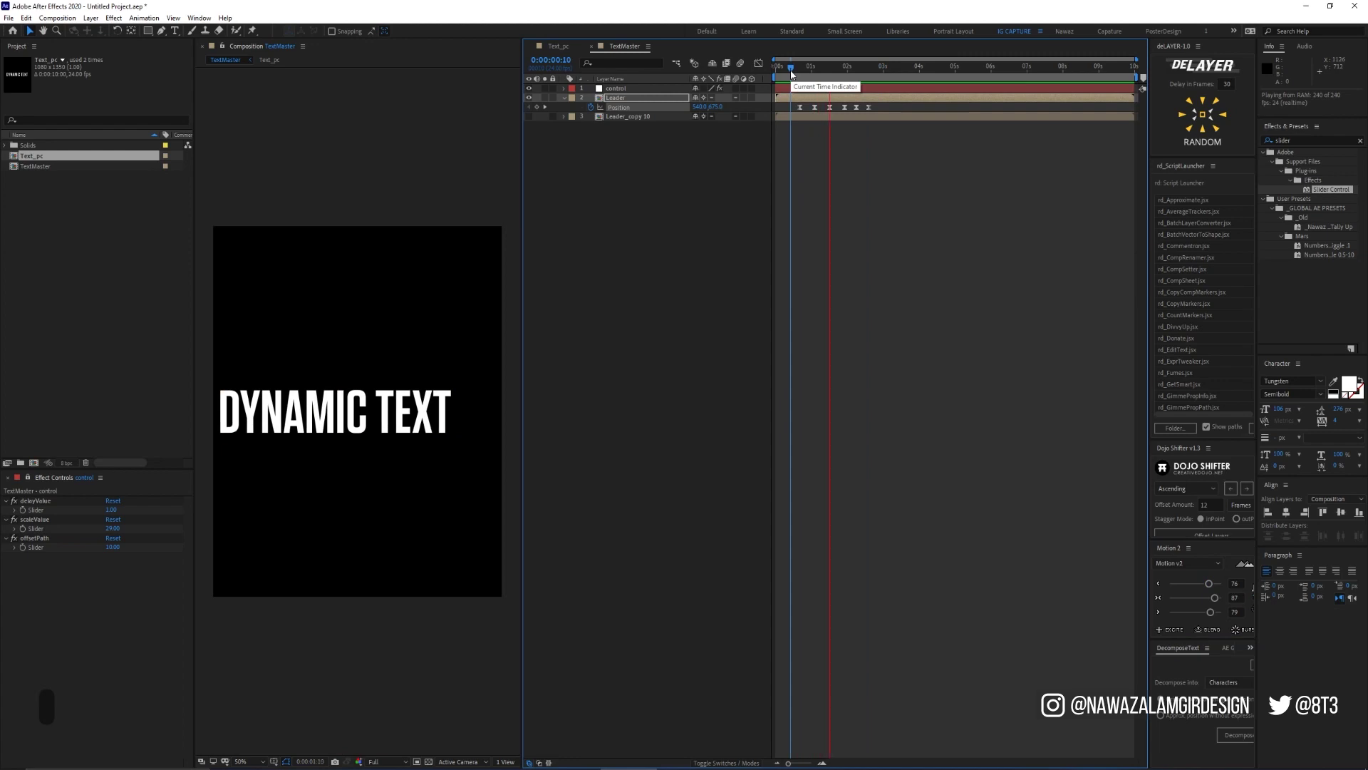
# Add a Scale keyframe to Leader at 0:00:03:06 and set the scale to 120% at 0:00:03:16
pyautogui.click(882, 67)
pyautogui.click(892, 67)
pyautogui.press('s')
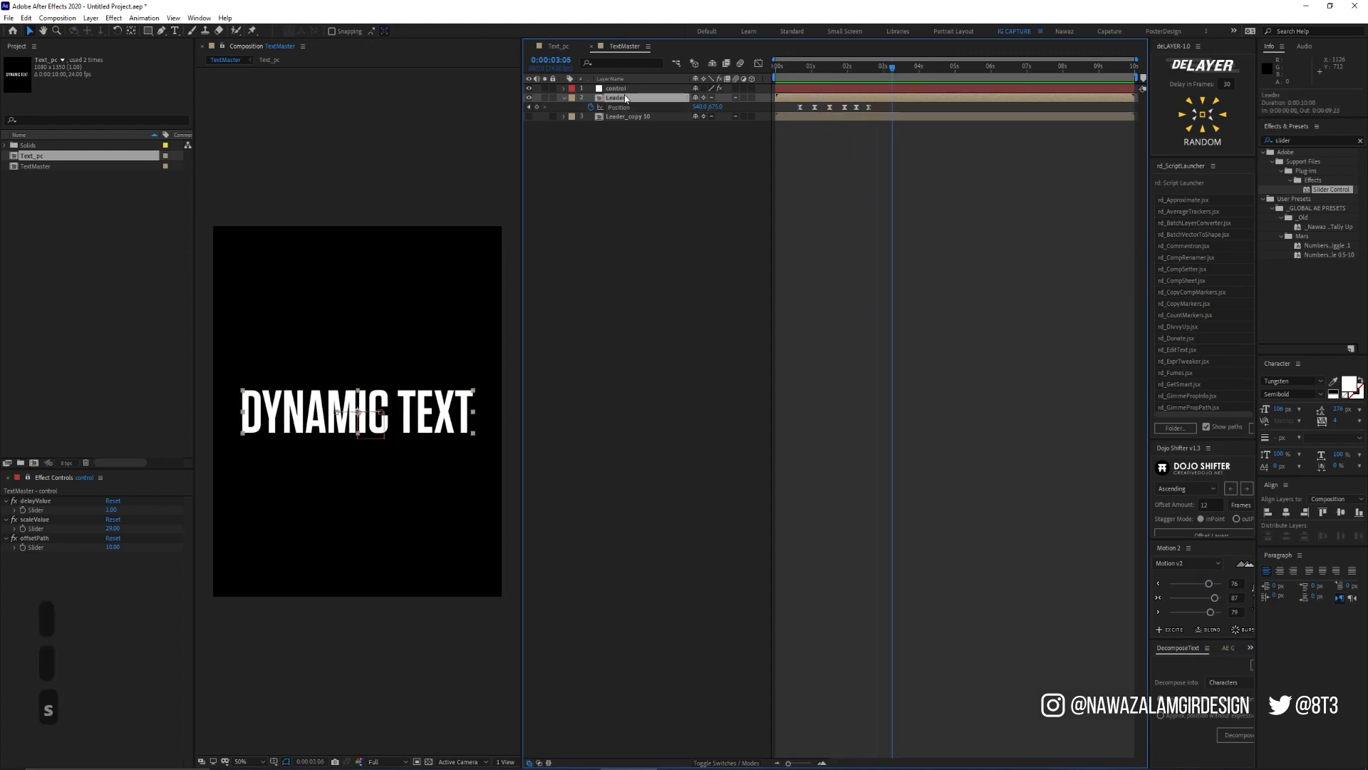
pyautogui.click(591, 107)
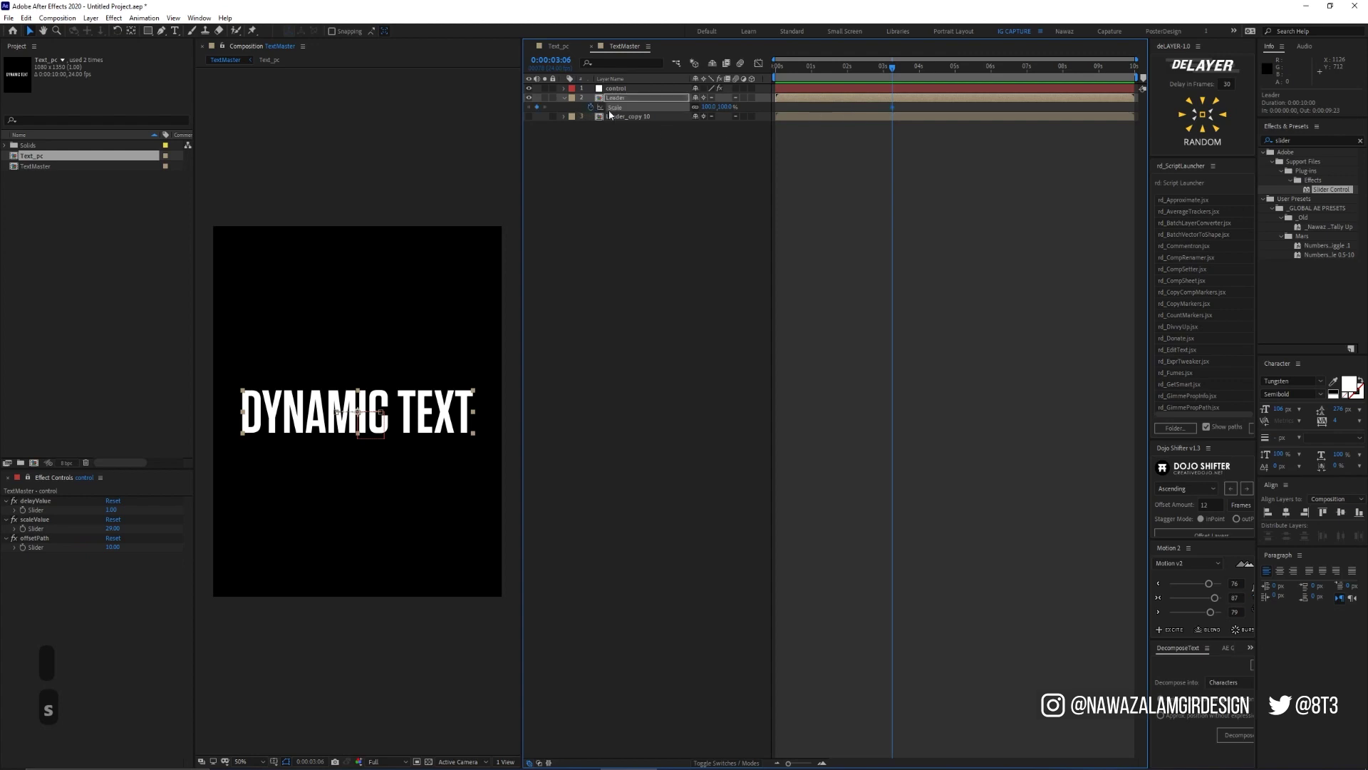
pyautogui.hotkey('shift', 'pagedown')
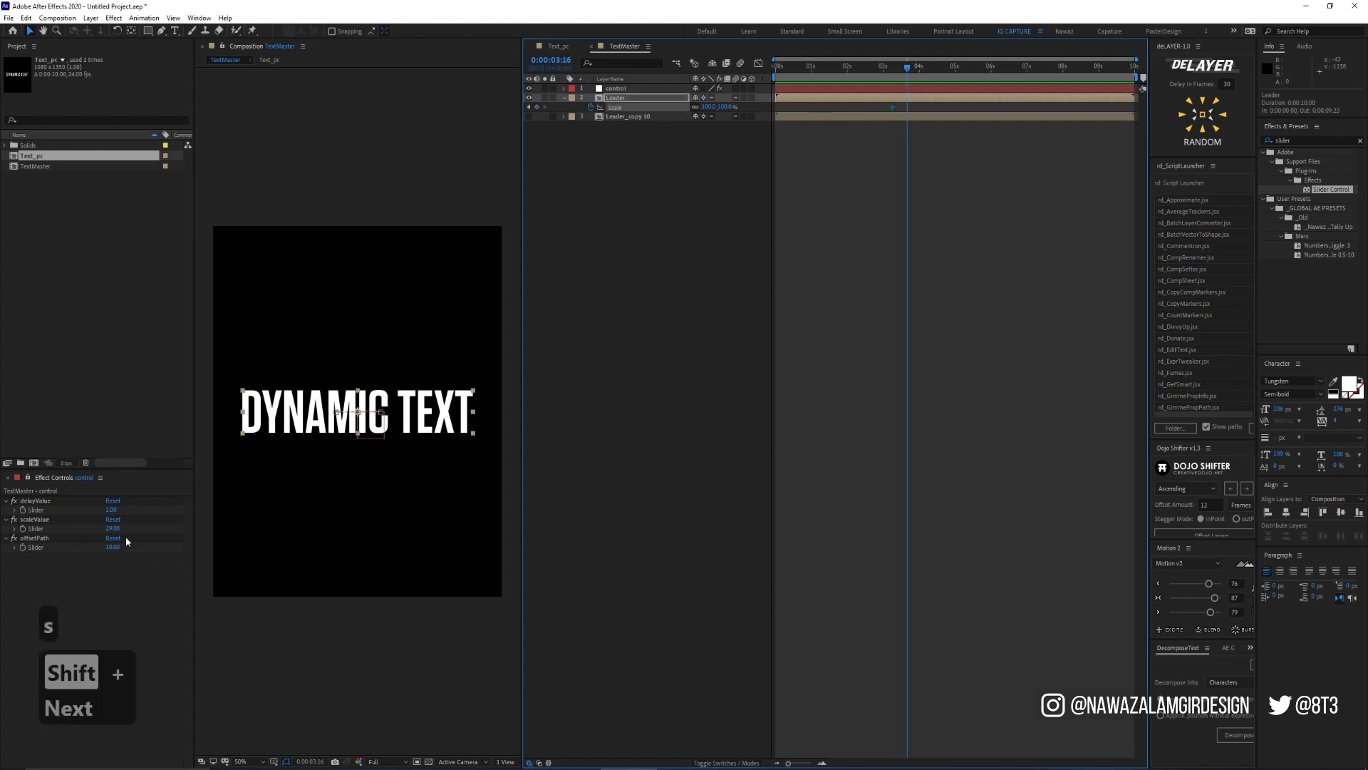
pyautogui.moveTo(709, 107); pyautogui.dragTo(723, 107)
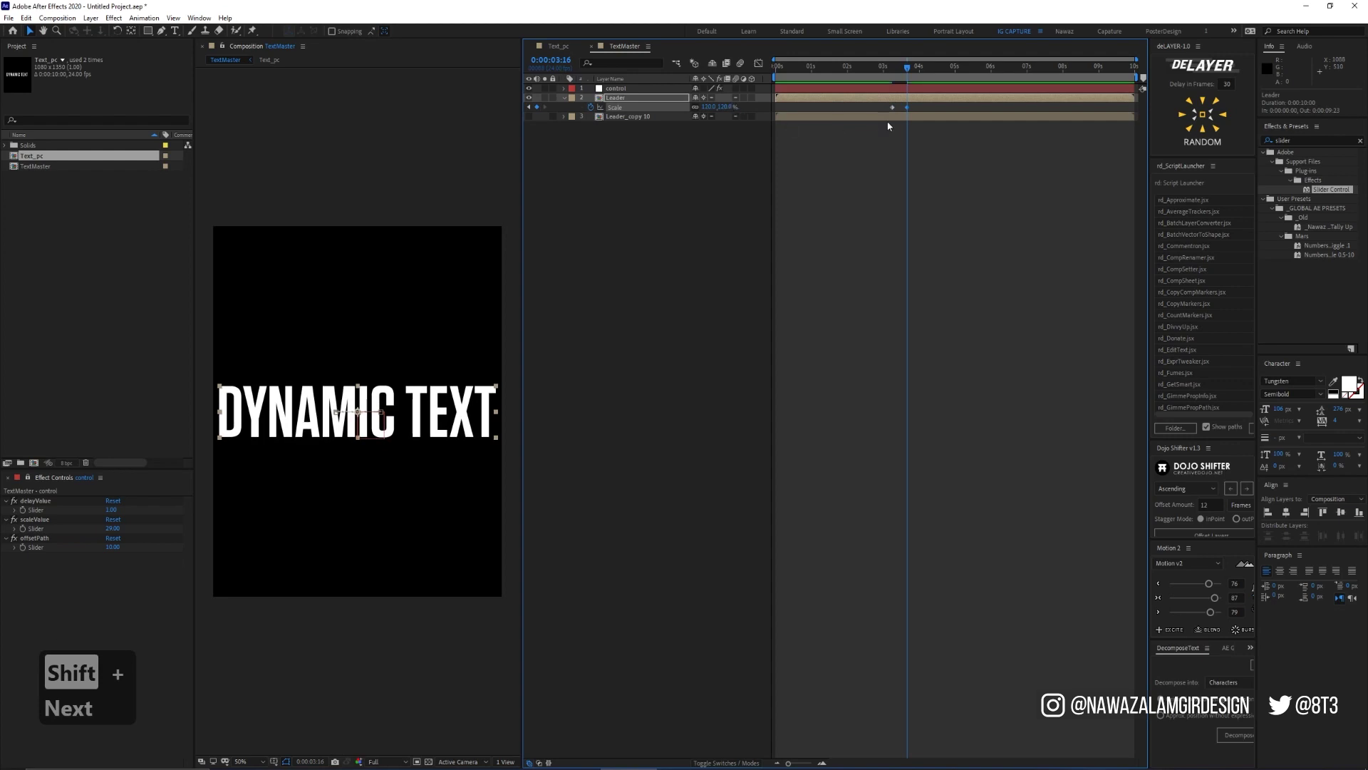
# Set Leader's Scale to 100% at 0:00:04:01, apply Easy Ease to the Scale keyframes and play the animation
pyautogui.click(919, 69)
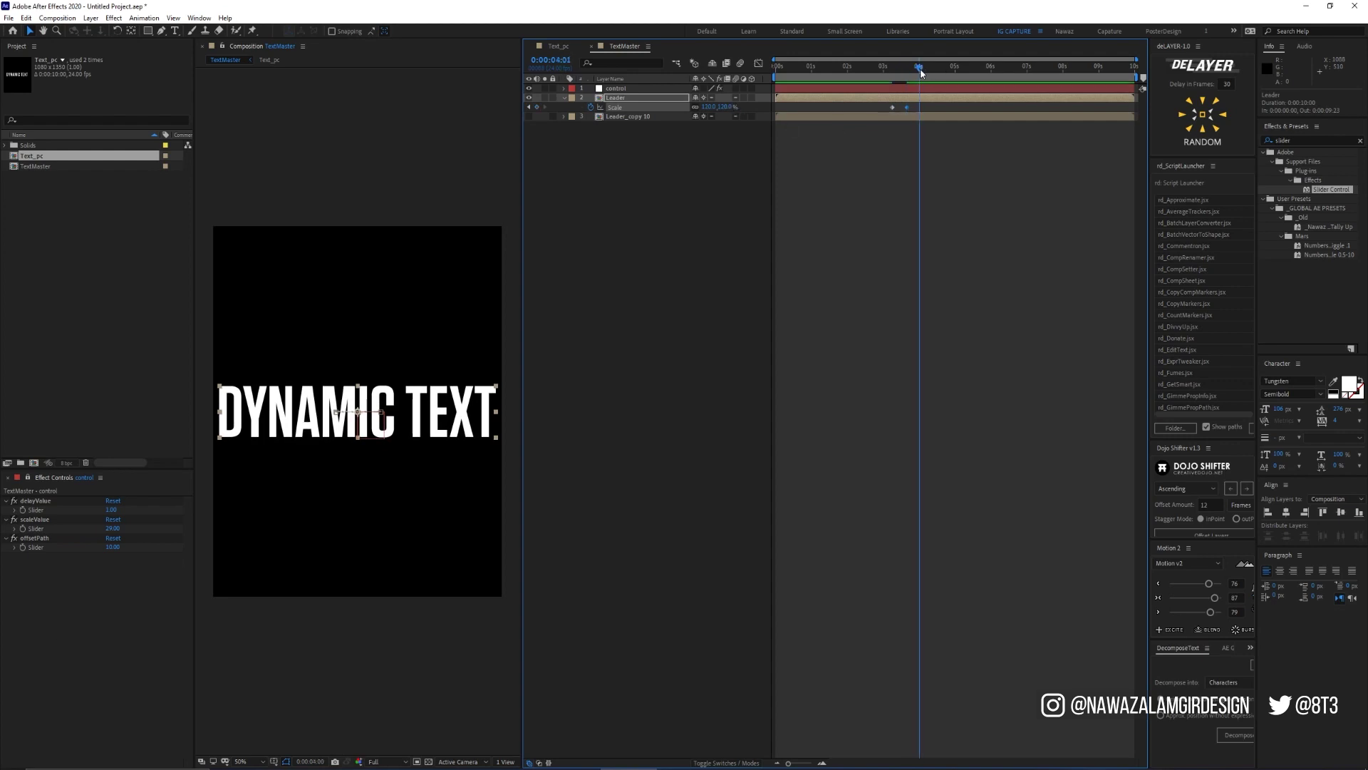
pyautogui.click(708, 106)
pyautogui.write('100')
pyautogui.press('Return')
pyautogui.moveTo(946, 110); pyautogui.dragTo(878, 117)
pyautogui.press('F9')
pyautogui.click(870, 66)
pyautogui.press('space')
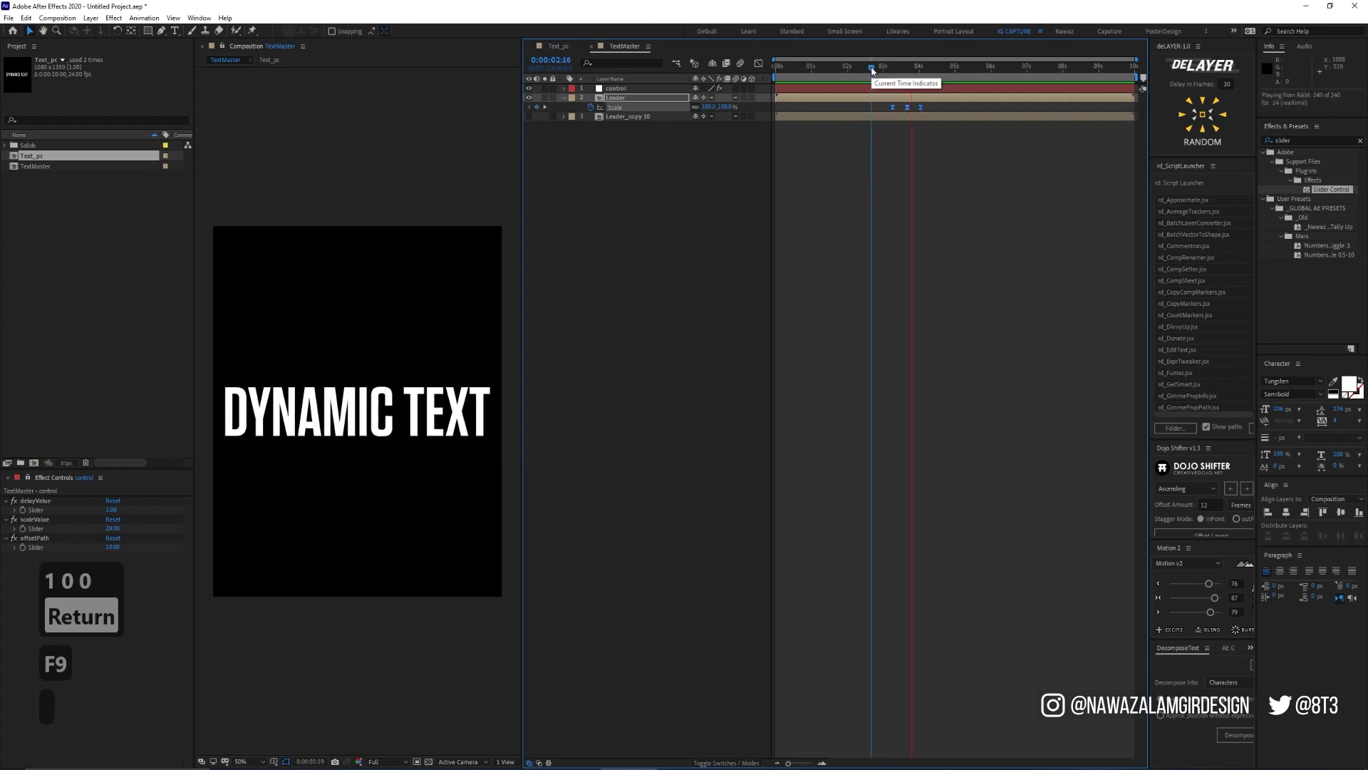
# Tighten the spacing of Leader's Scale keyframes and move the last one back to 0:00:04:01
pyautogui.press('space')
pyautogui.moveTo(922, 107); pyautogui.dragTo(917, 109)
pyautogui.click(894, 66)
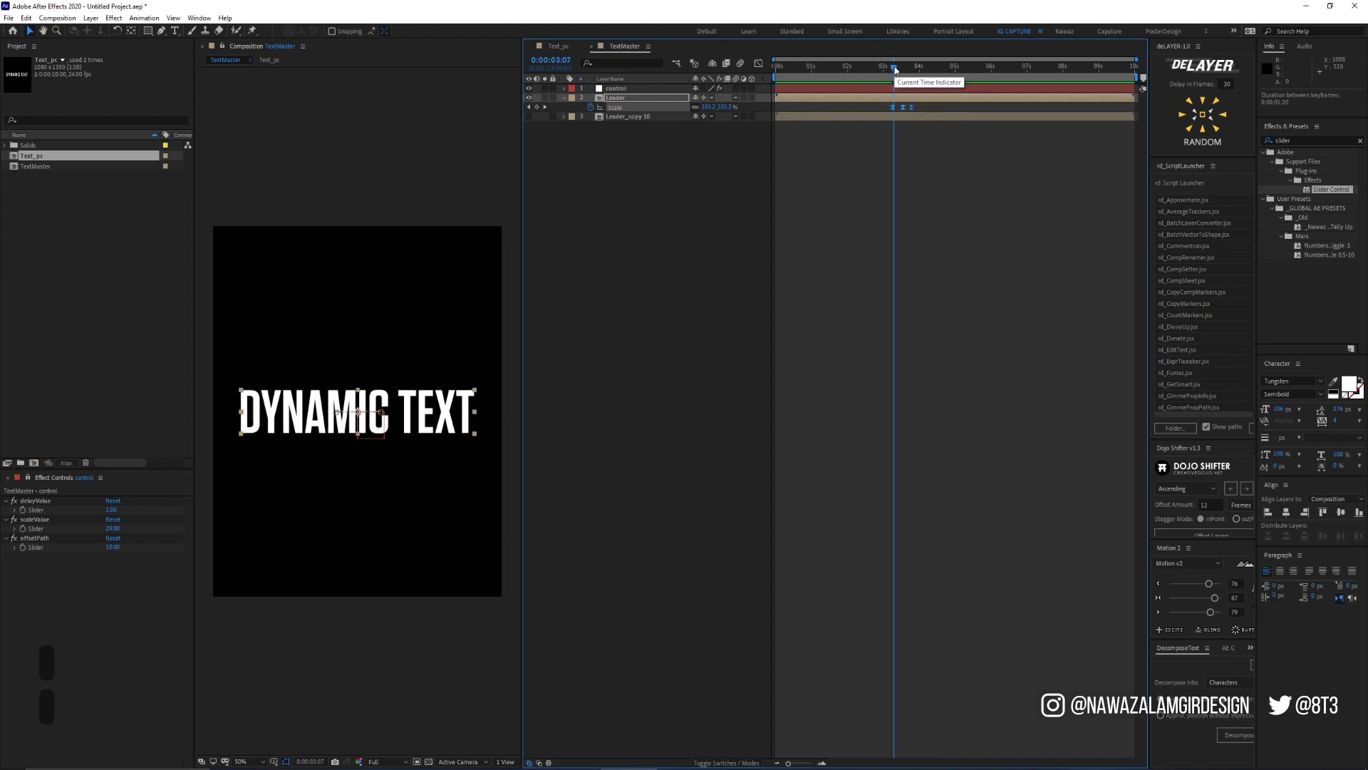
pyautogui.moveTo(895, 68); pyautogui.dragTo(920, 99)
pyautogui.click(918, 106)
pyautogui.click(915, 106)
# Copy the 120% Scale keyframe to 0:00:03:19 to hold the enlarged size and play the animation
pyautogui.click(914, 74)
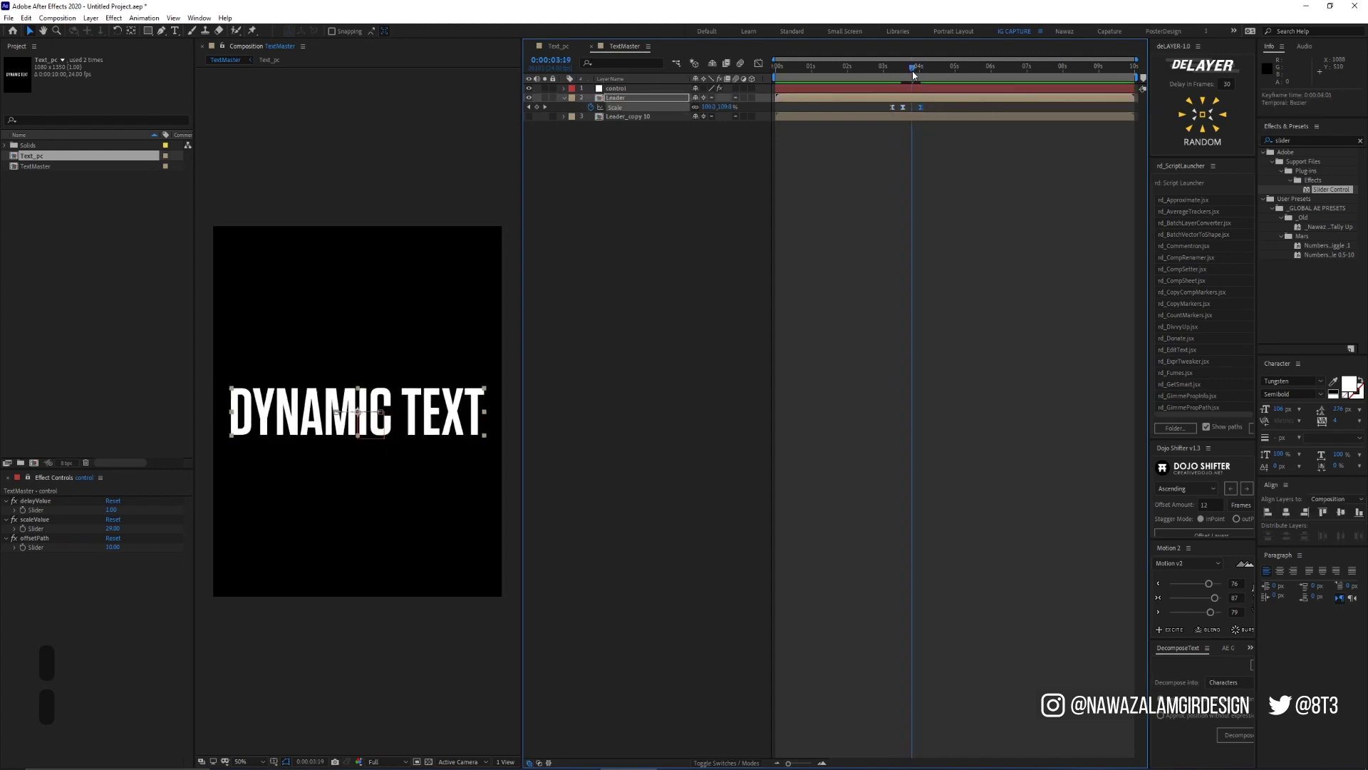
pyautogui.click(902, 107)
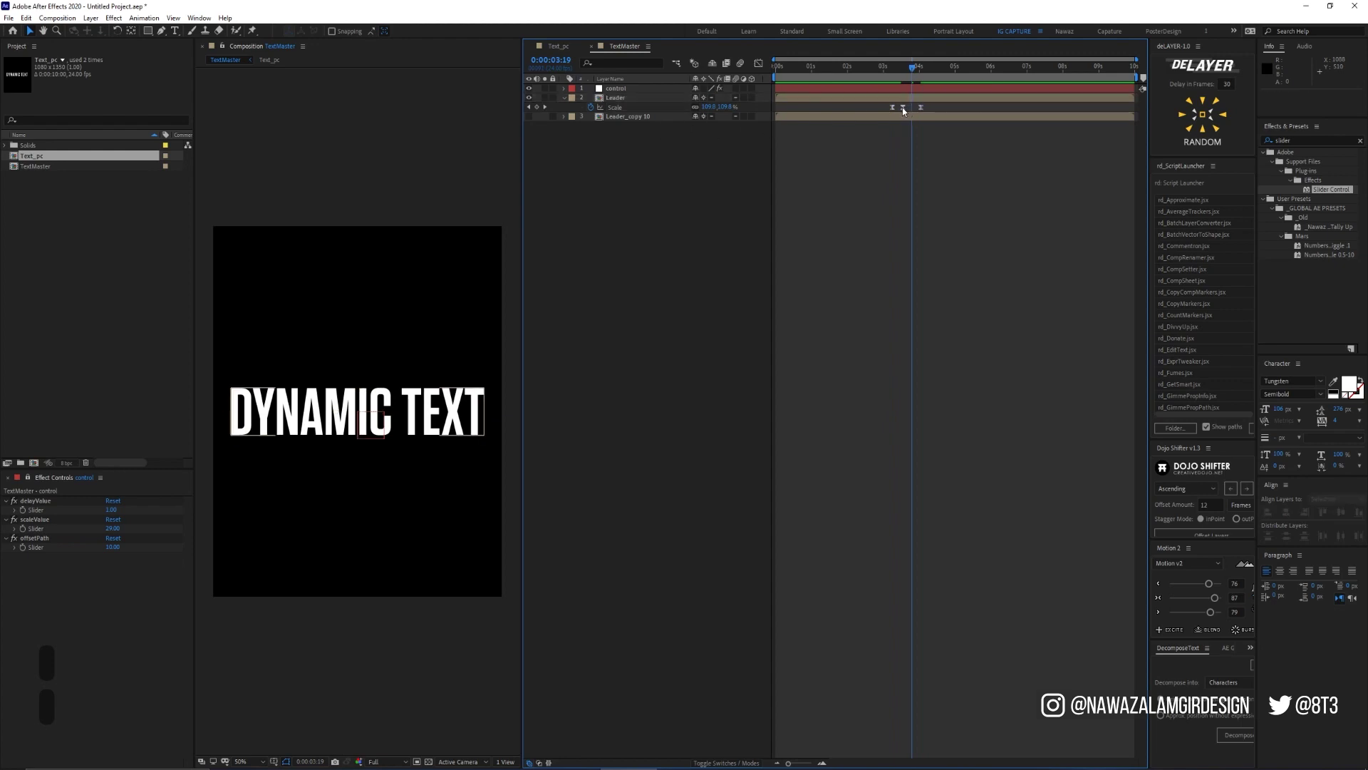
pyautogui.hotkey('ctrl', 'c')
pyautogui.hotkey('ctrl', 'v')
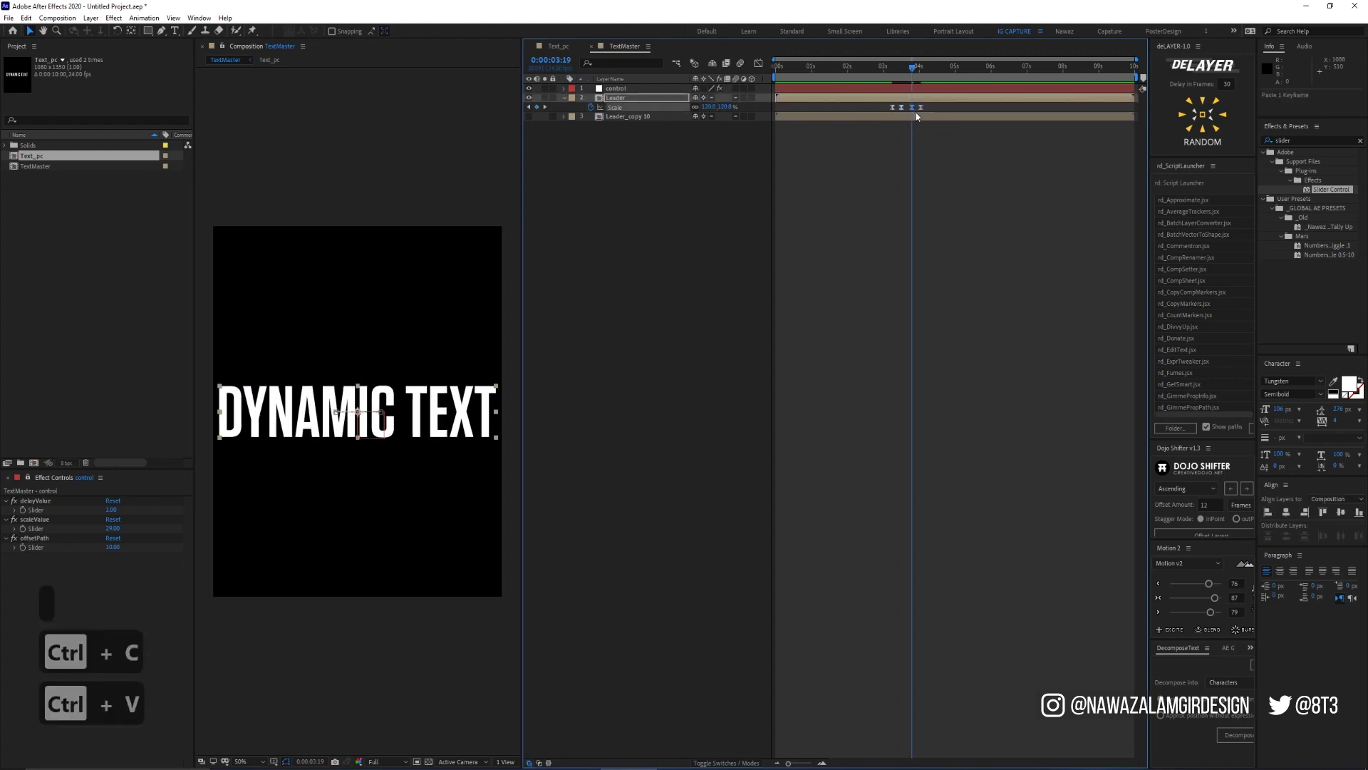
pyautogui.click(886, 71)
pyautogui.press('space')
pyautogui.moveTo(887, 76); pyautogui.dragTo(956, 77)
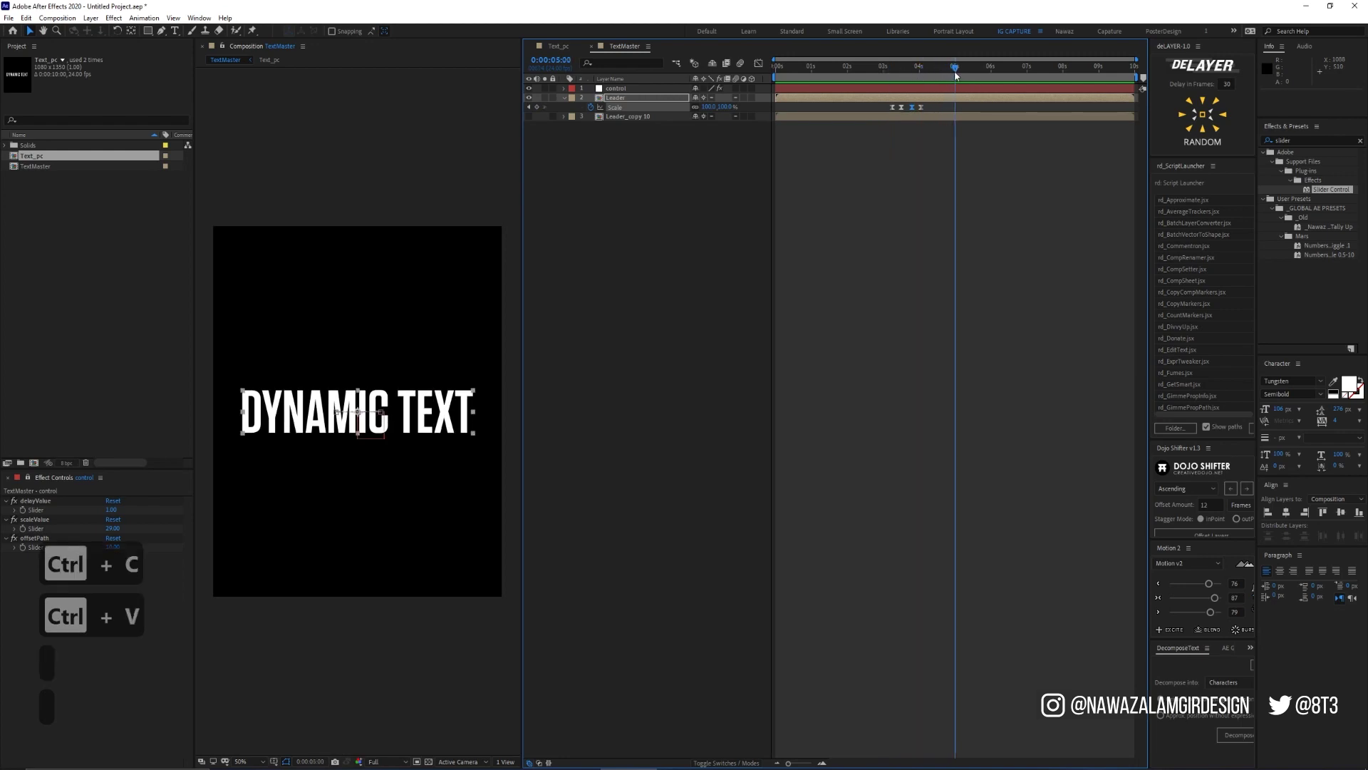
# Add a Rotation keyframe to Leader at 0:00:05:00 and set the rotation to -90° at 0:00:05:10
pyautogui.click(645, 117)
pyautogui.click(644, 99)
pyautogui.press('r')
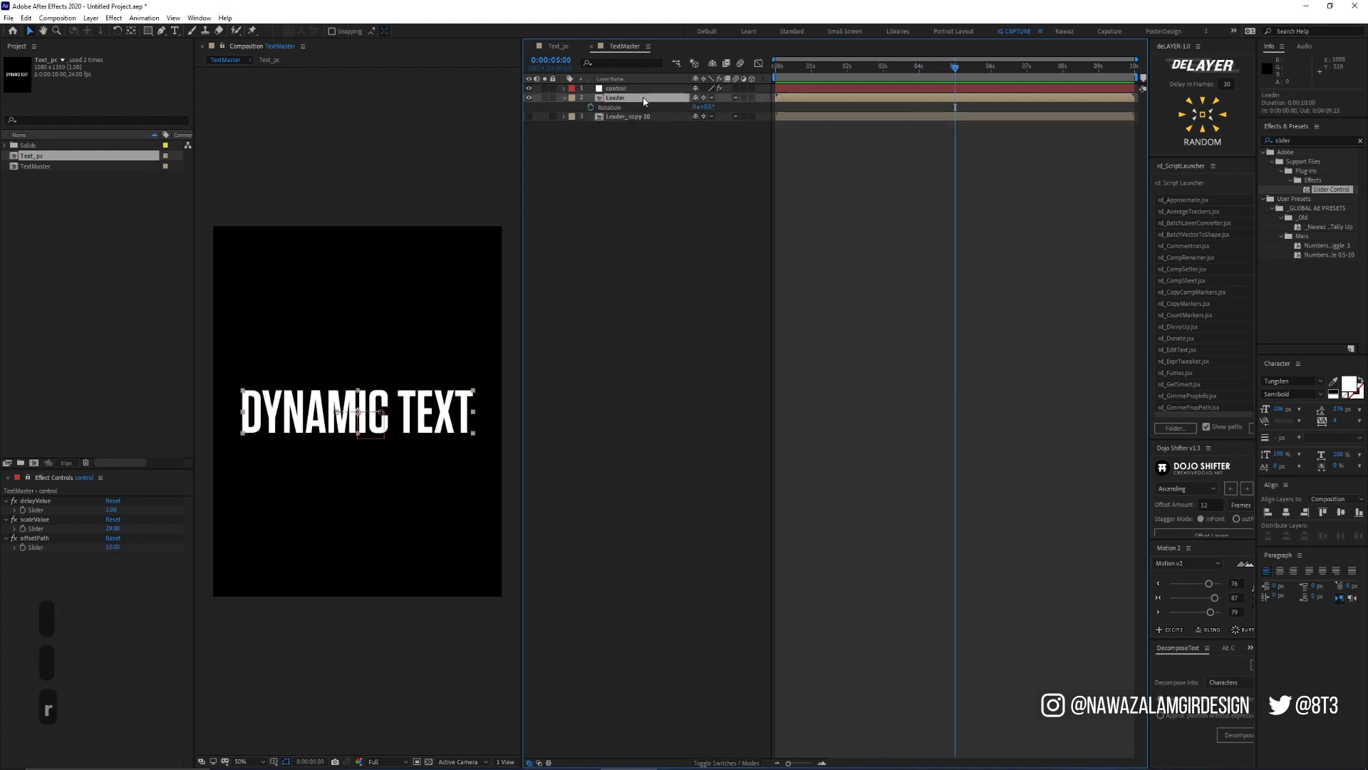
pyautogui.click(590, 106)
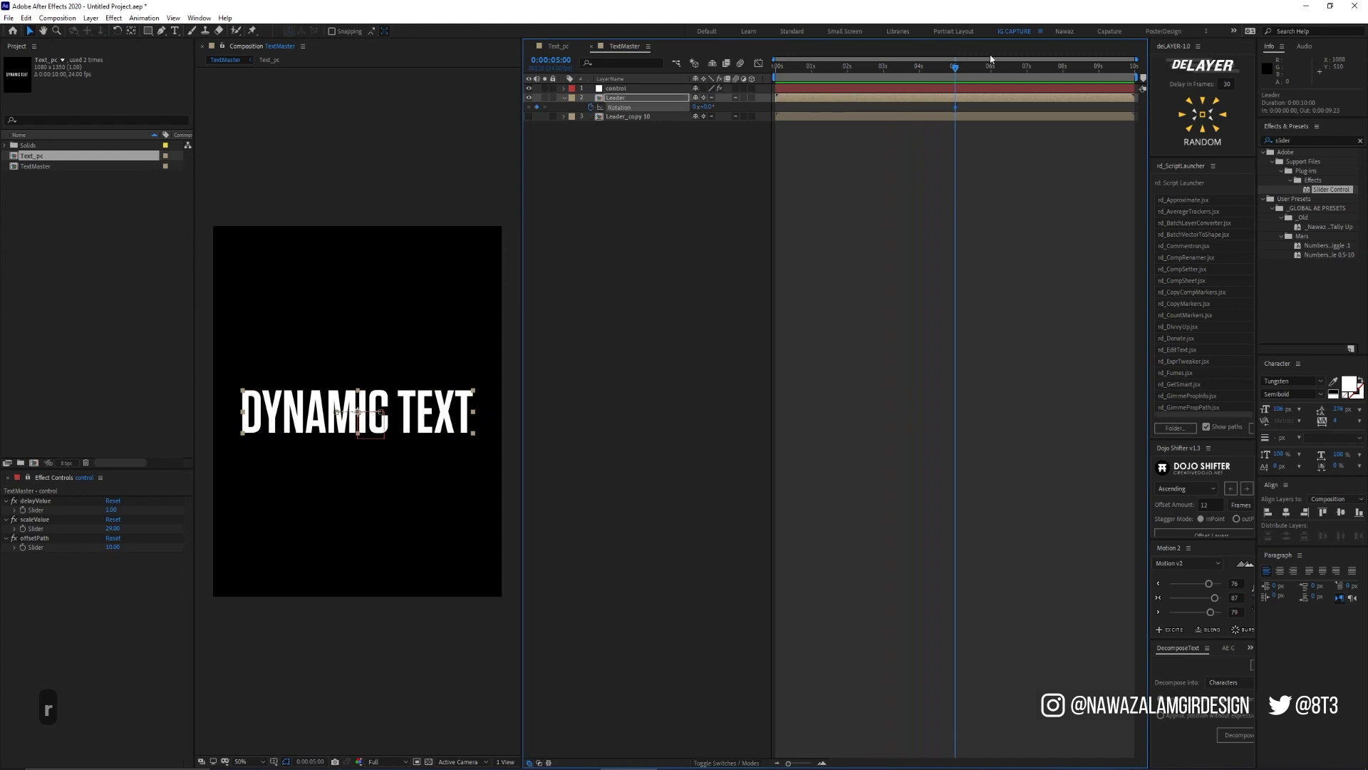
pyautogui.hotkey('shift', 'pagedown')
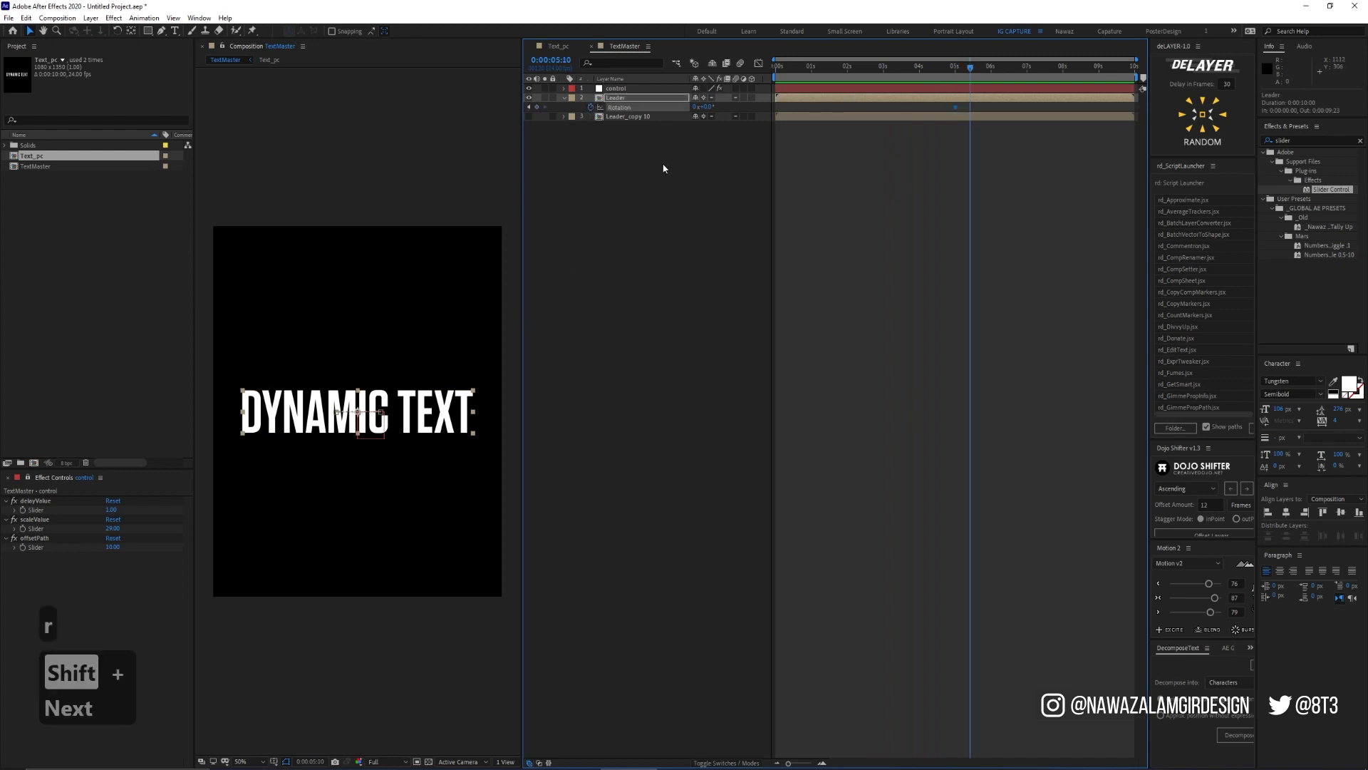
pyautogui.write('-90')
pyautogui.press('Return')
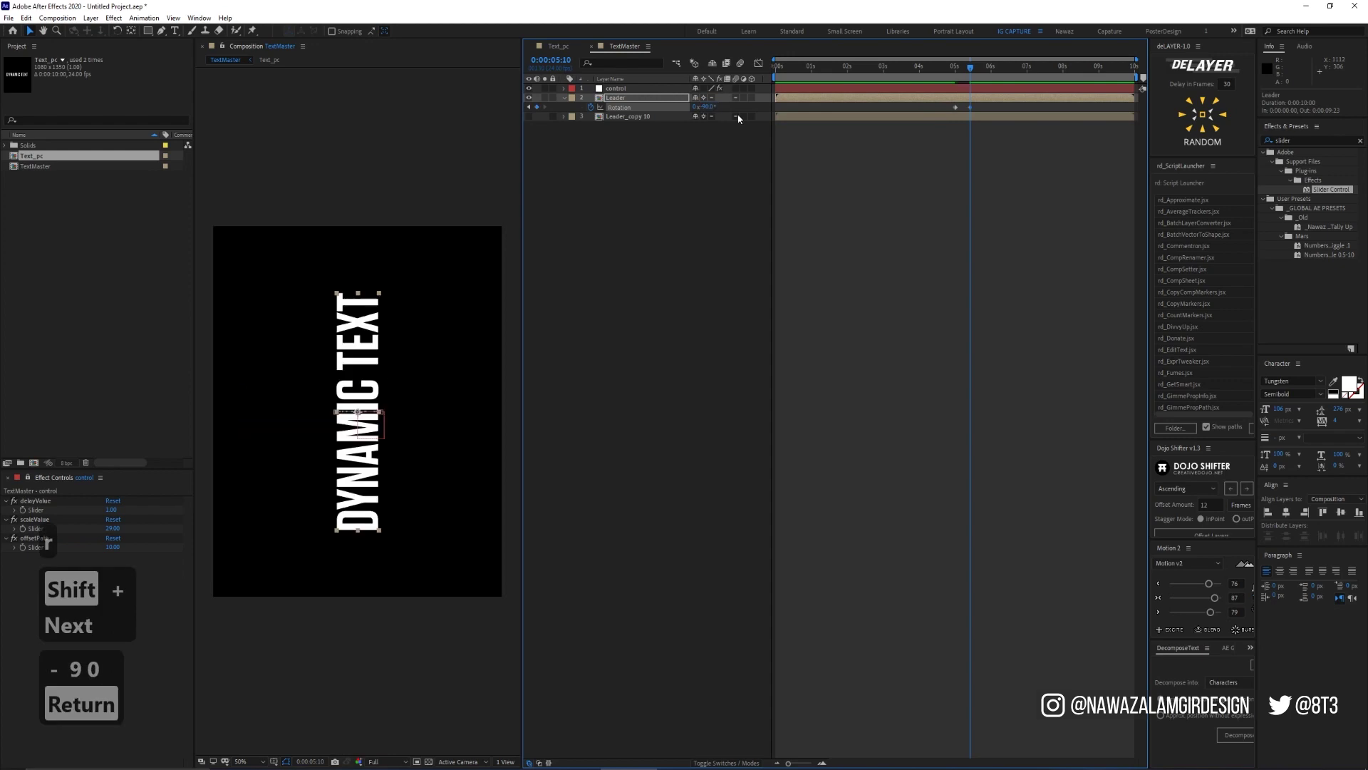
# Hold Leader's -90° rotation with a keyframe at 0:00:05:20 and set the rotation to 90° at 0:00:06:16
pyautogui.hotkey('shift', 'pagedown')
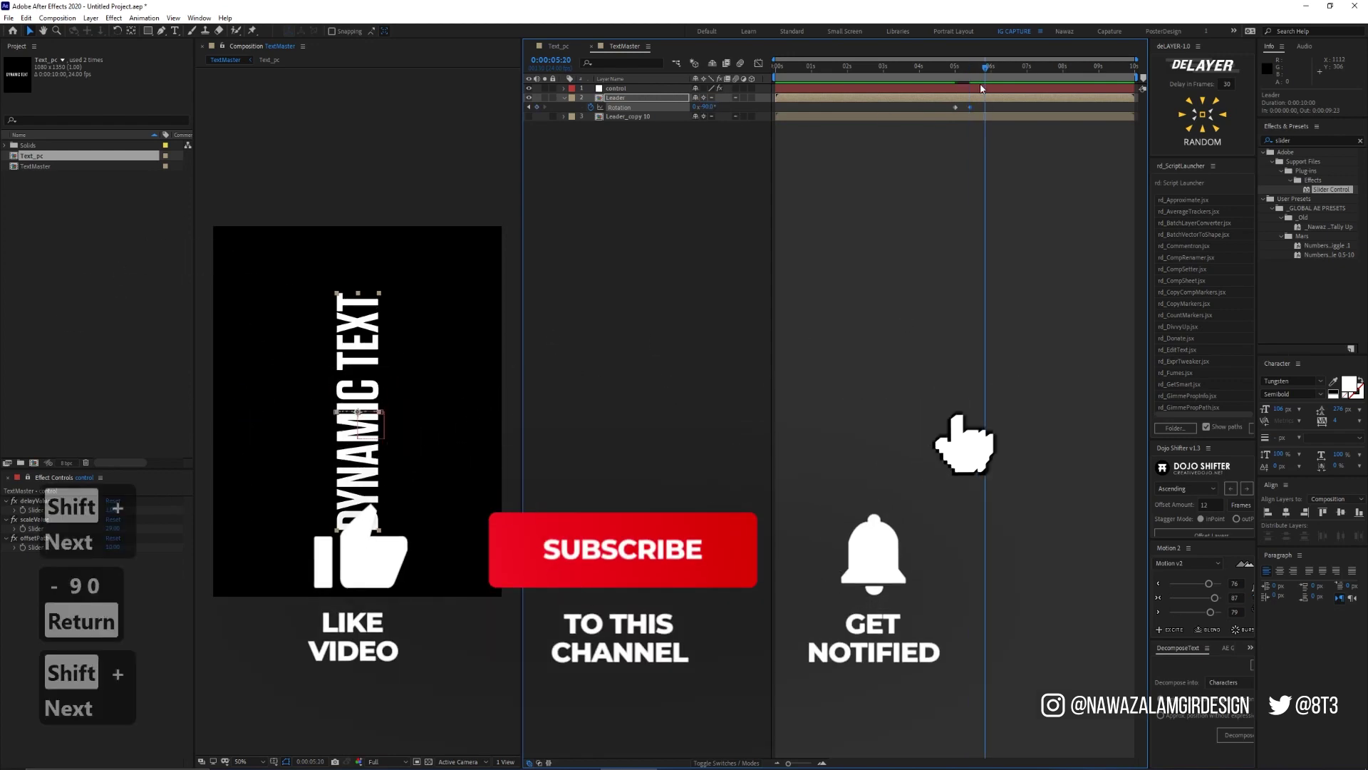
pyautogui.click(537, 107)
pyautogui.hotkey('shift', 'pagedown')
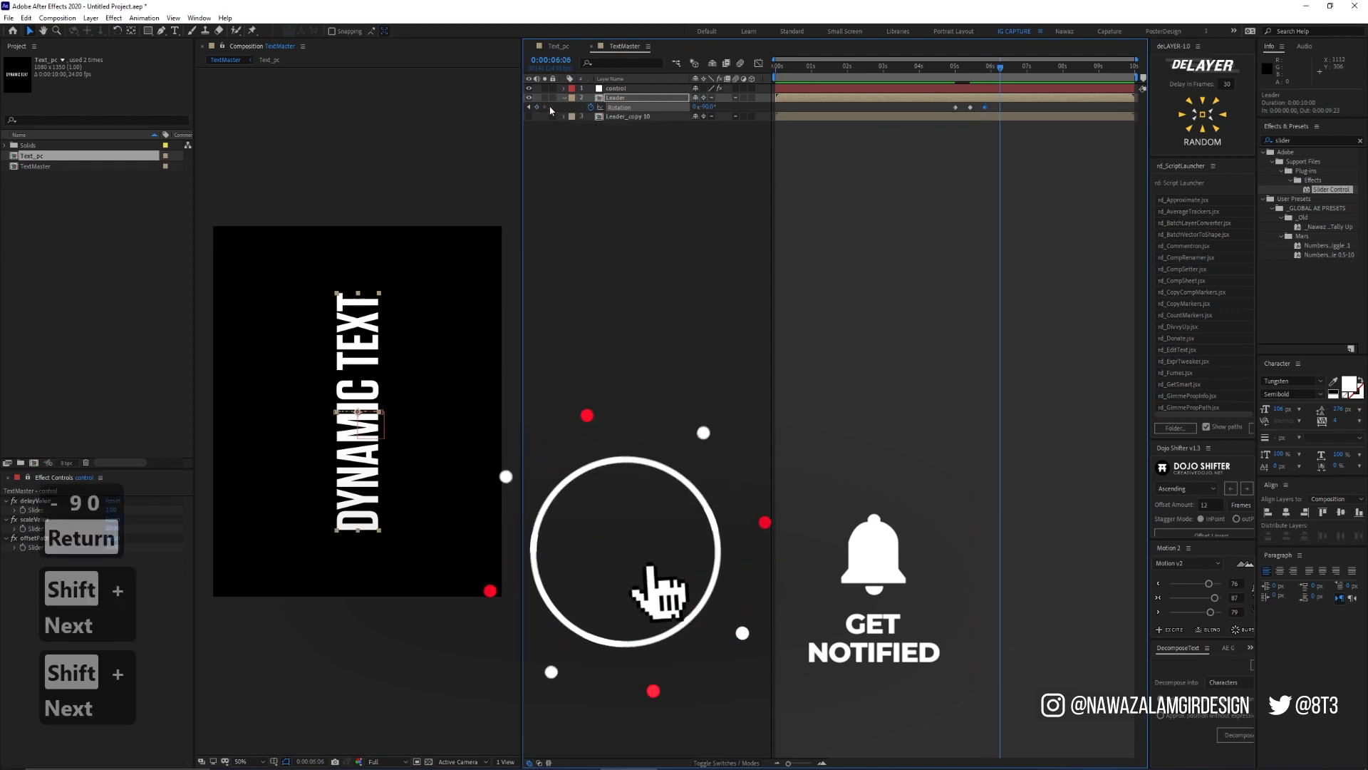
pyautogui.click(704, 107)
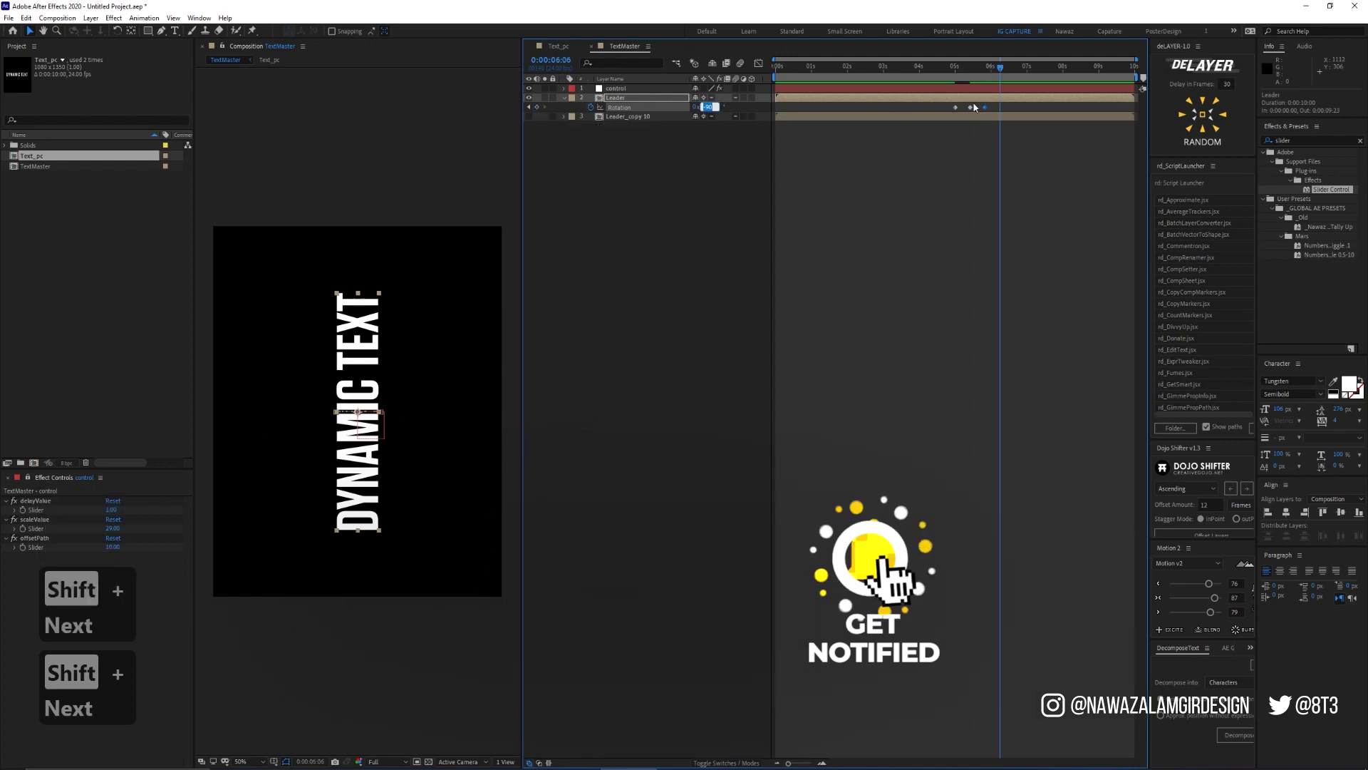
pyautogui.click(957, 194)
pyautogui.hotkey('shift', 'pagedown')
pyautogui.click(704, 106)
pyautogui.write('90')
pyautogui.press('Return')
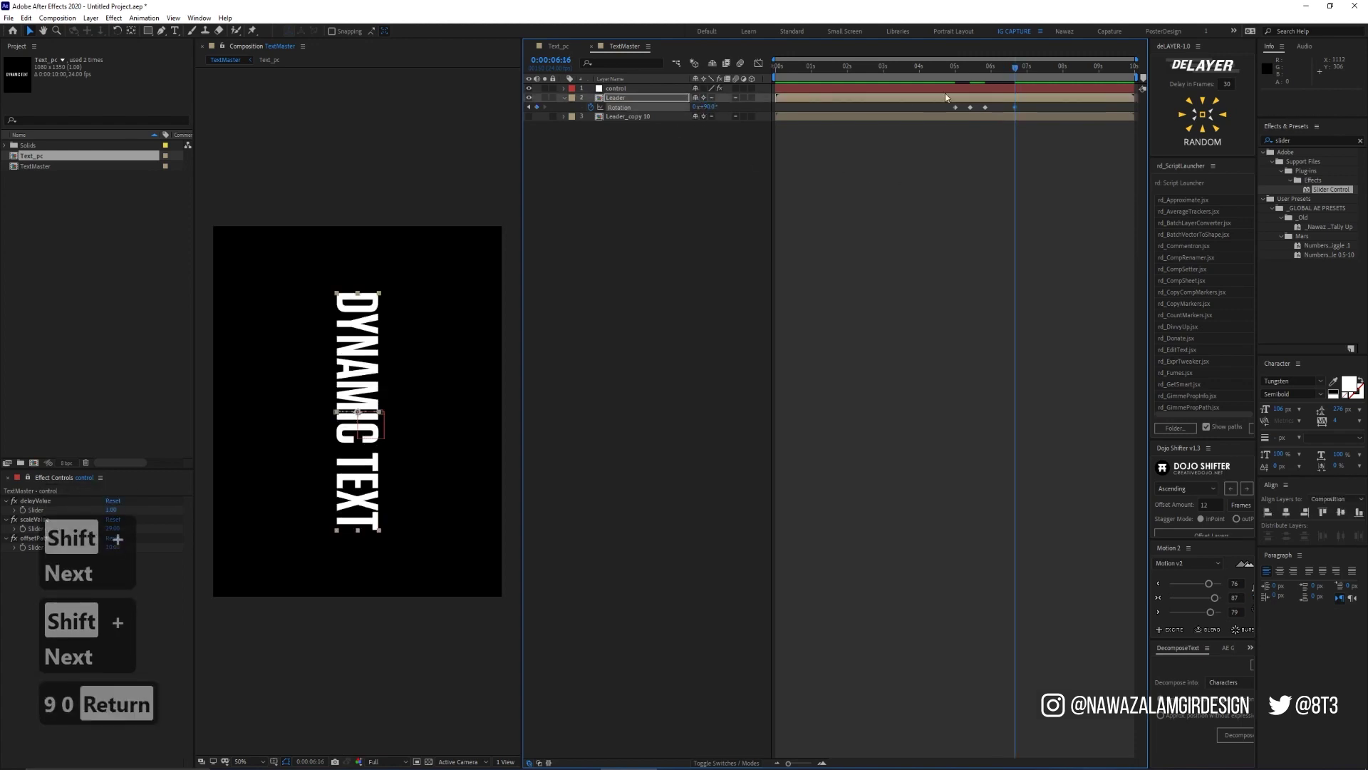
# Hold Leader's 90° rotation with a keyframe at 0:00:07:02 and set the rotation to 0° at 0:00:07:12
pyautogui.hotkey('shift', 'pagedown')
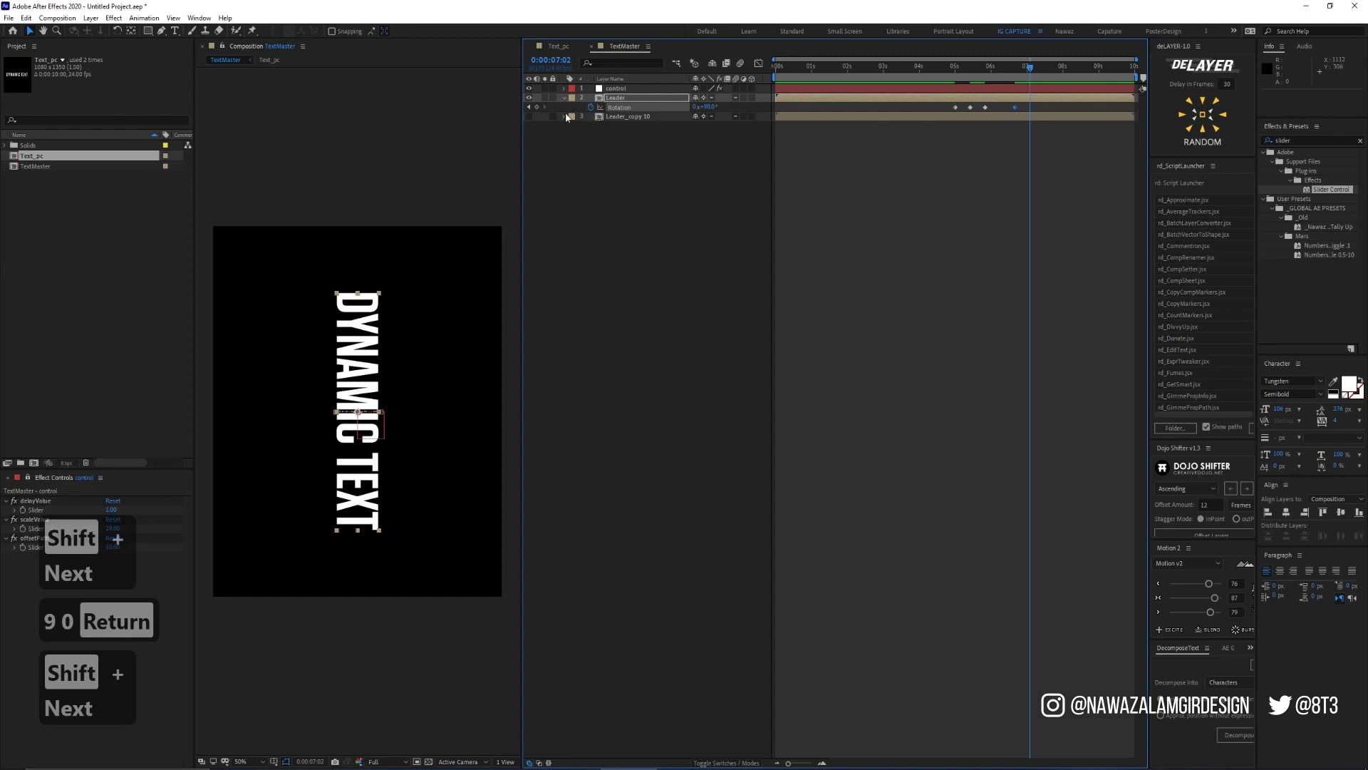
pyautogui.hotkey('shift', 'pagedown')
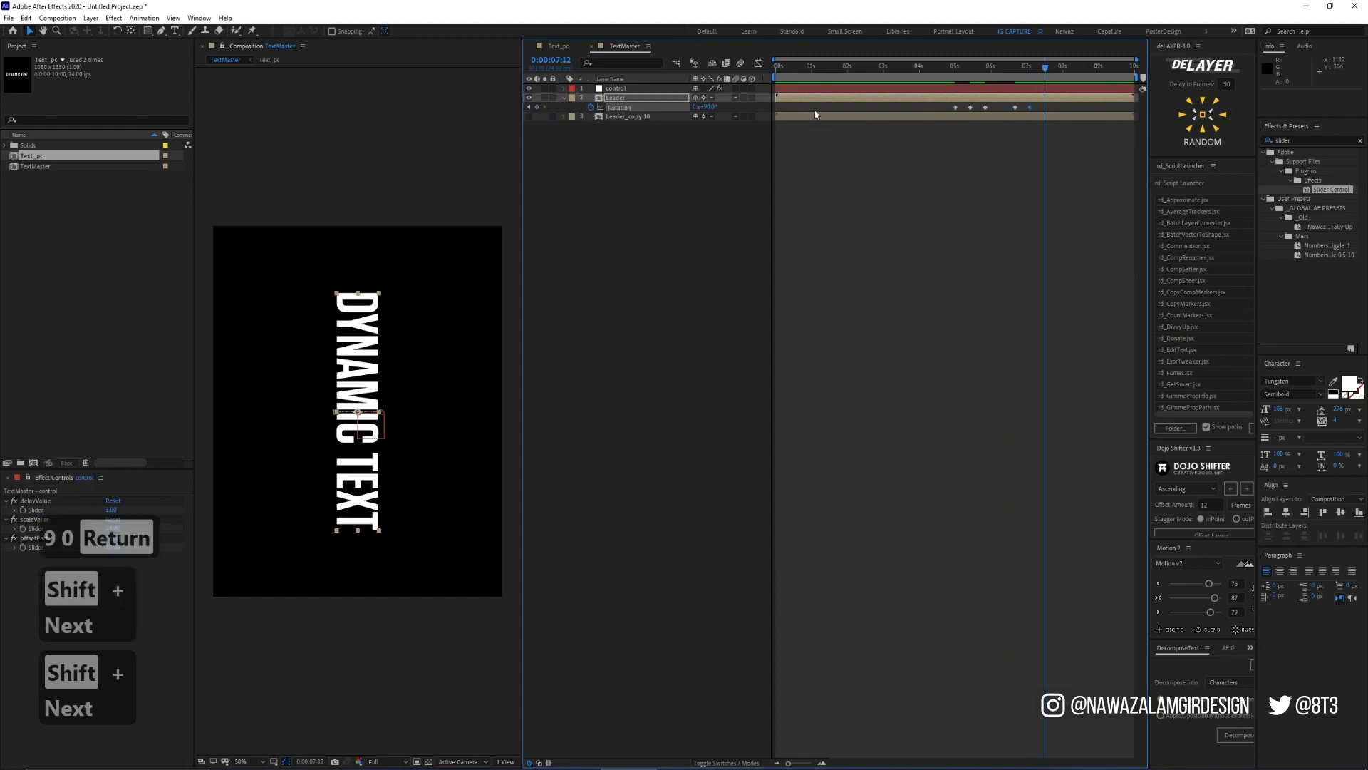
pyautogui.click(625, 107)
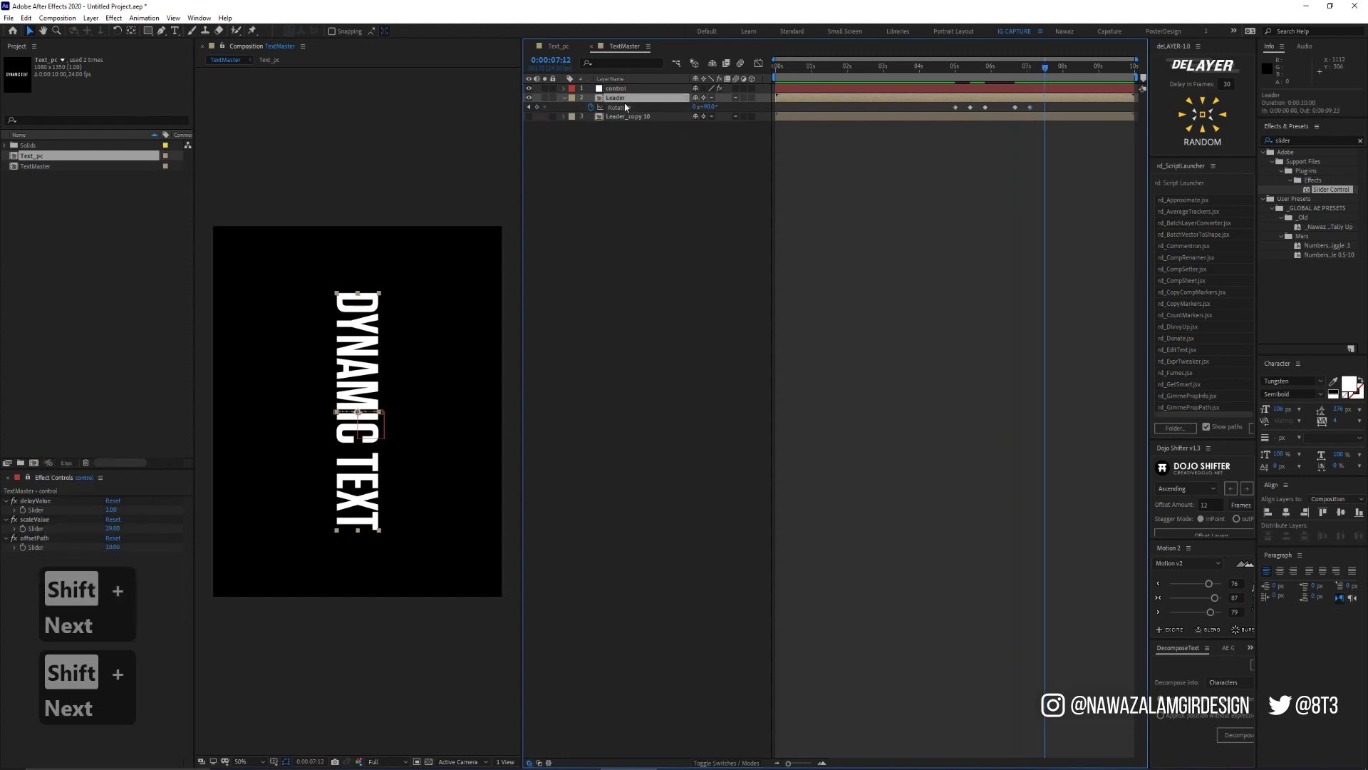
pyautogui.click(709, 107)
pyautogui.write('0')
pyautogui.press('Return')
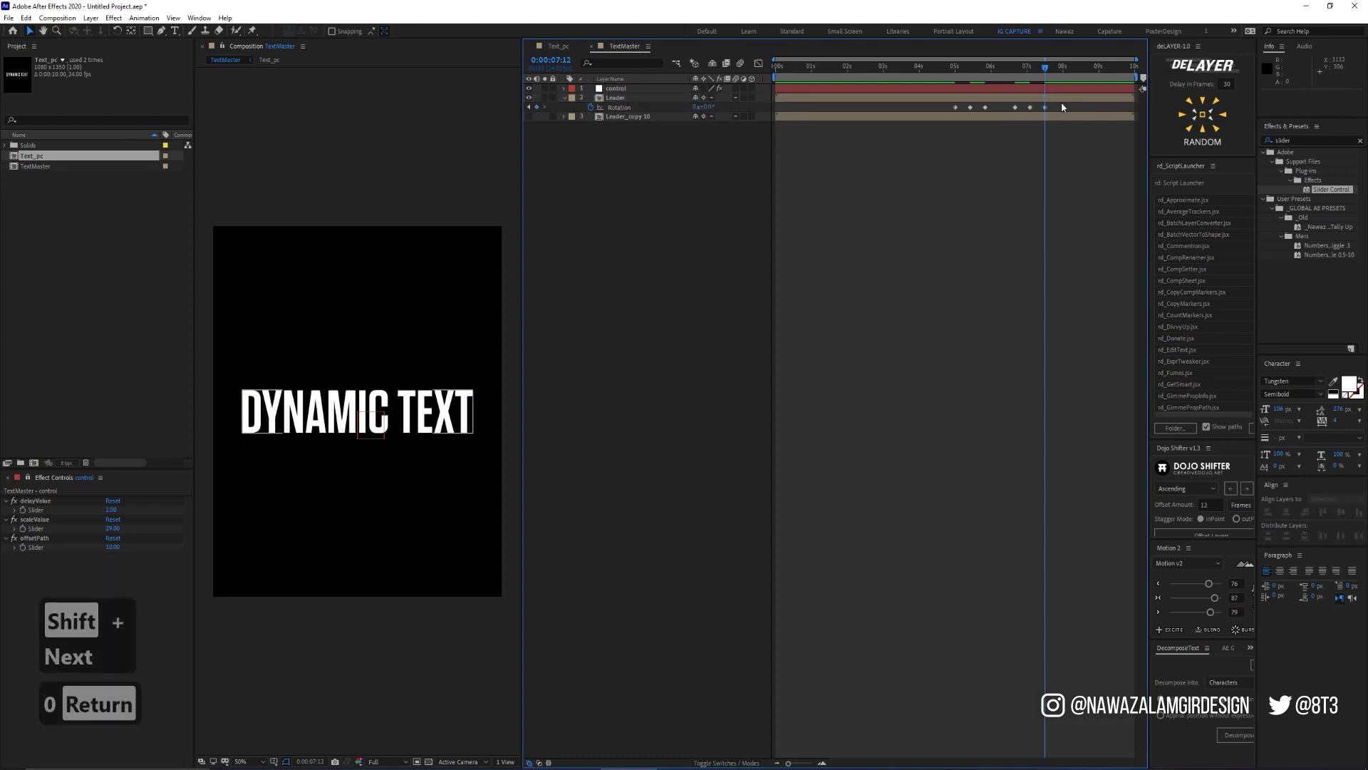
# Apply Easy Ease to all of Leader's Rotation keyframes and set Motion 2's combined in-and-out ease to 90
pyautogui.moveTo(1062, 101); pyautogui.dragTo(938, 116)
pyautogui.press('F9')
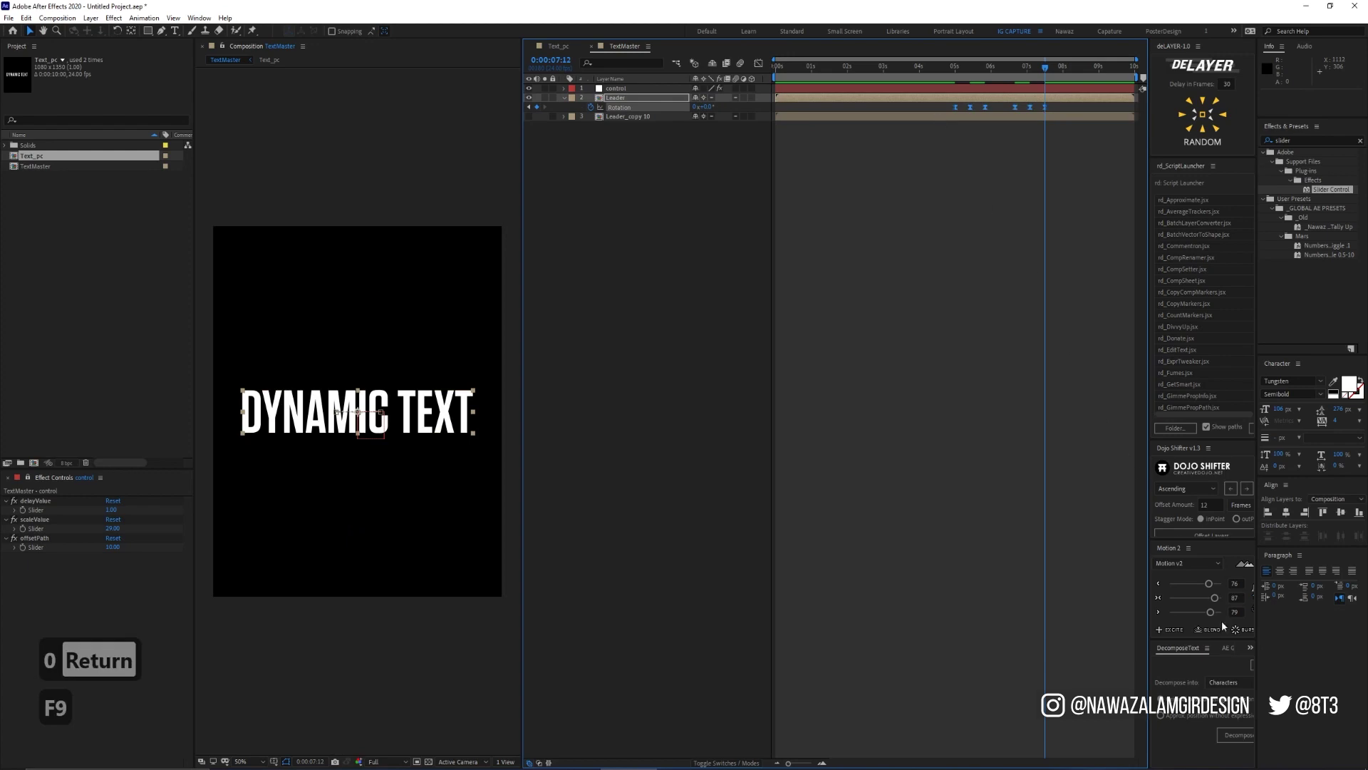
pyautogui.moveTo(1214, 598); pyautogui.dragTo(1216, 599)
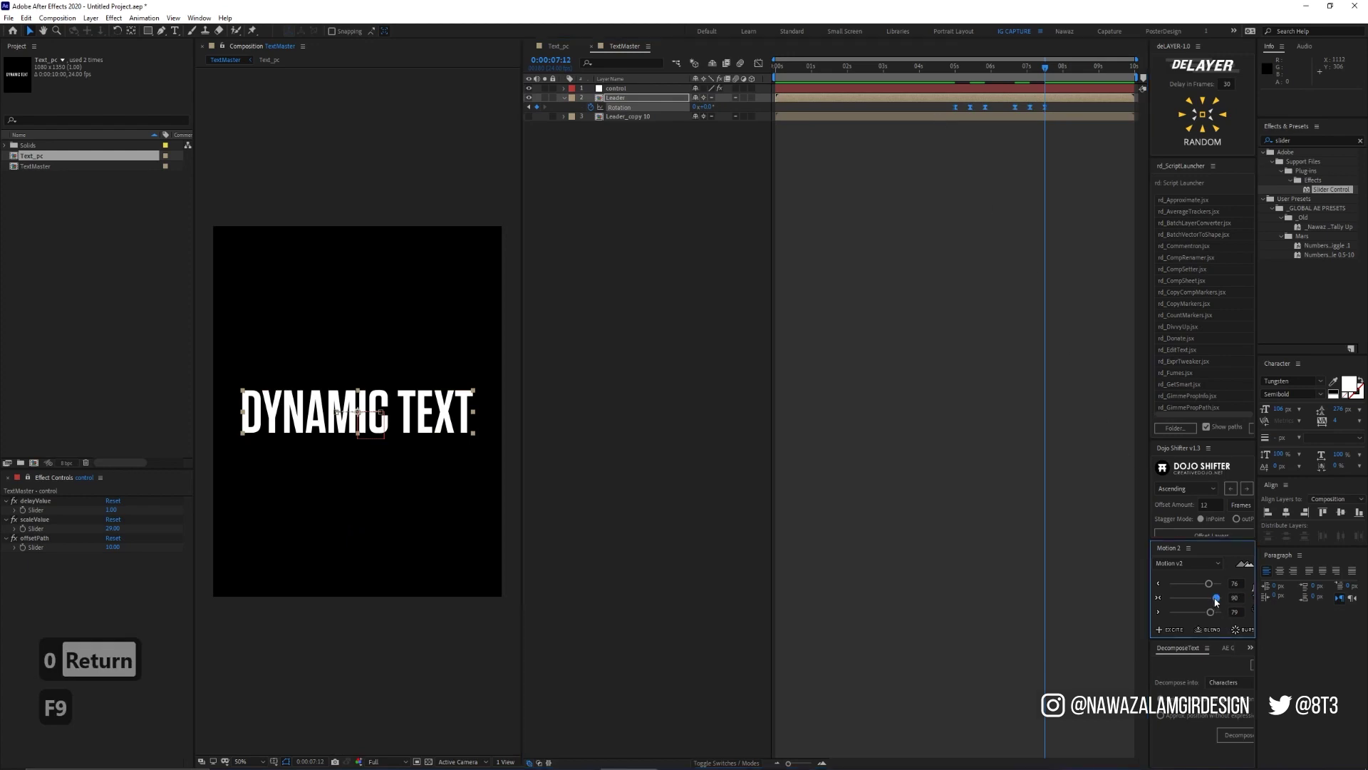
# Show all of Leader's keyframed properties and play the animation
pyautogui.click(643, 99)
pyautogui.press('u')
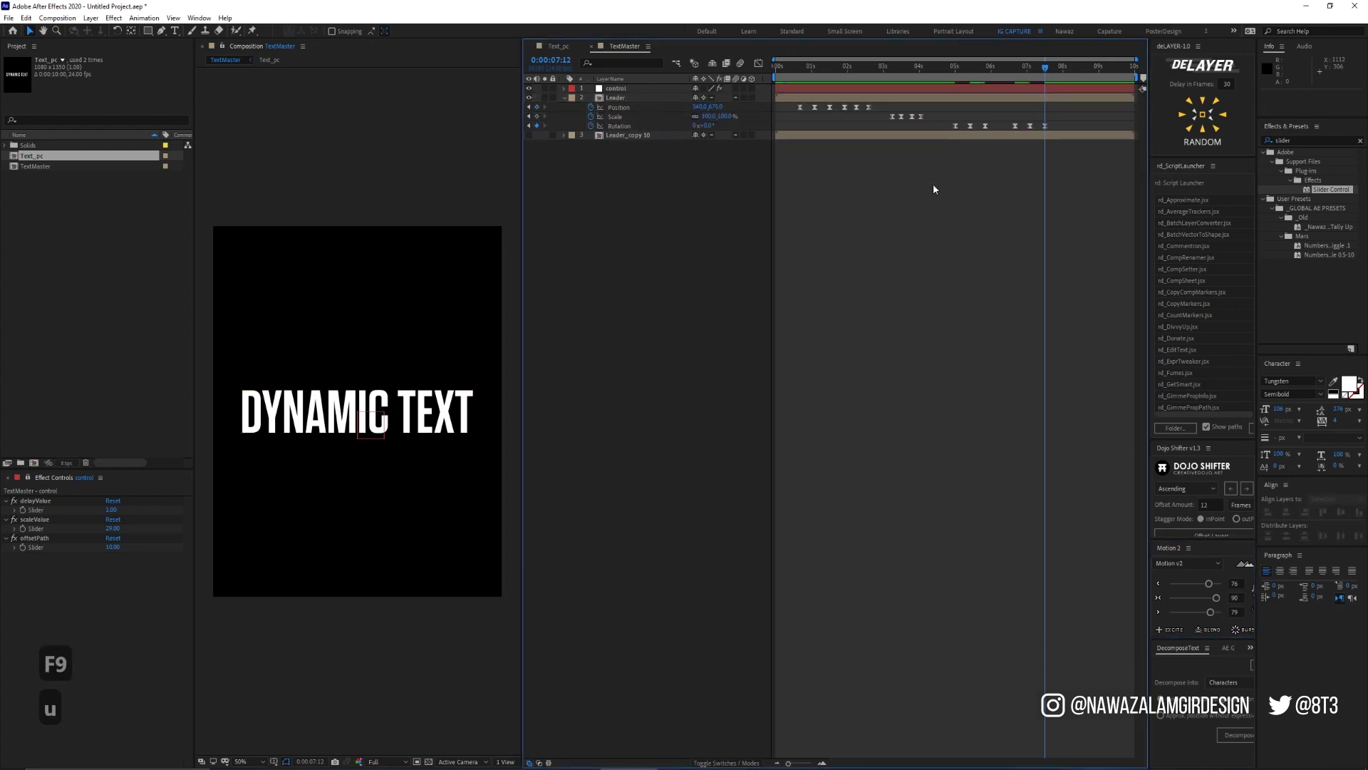
pyautogui.press('0')
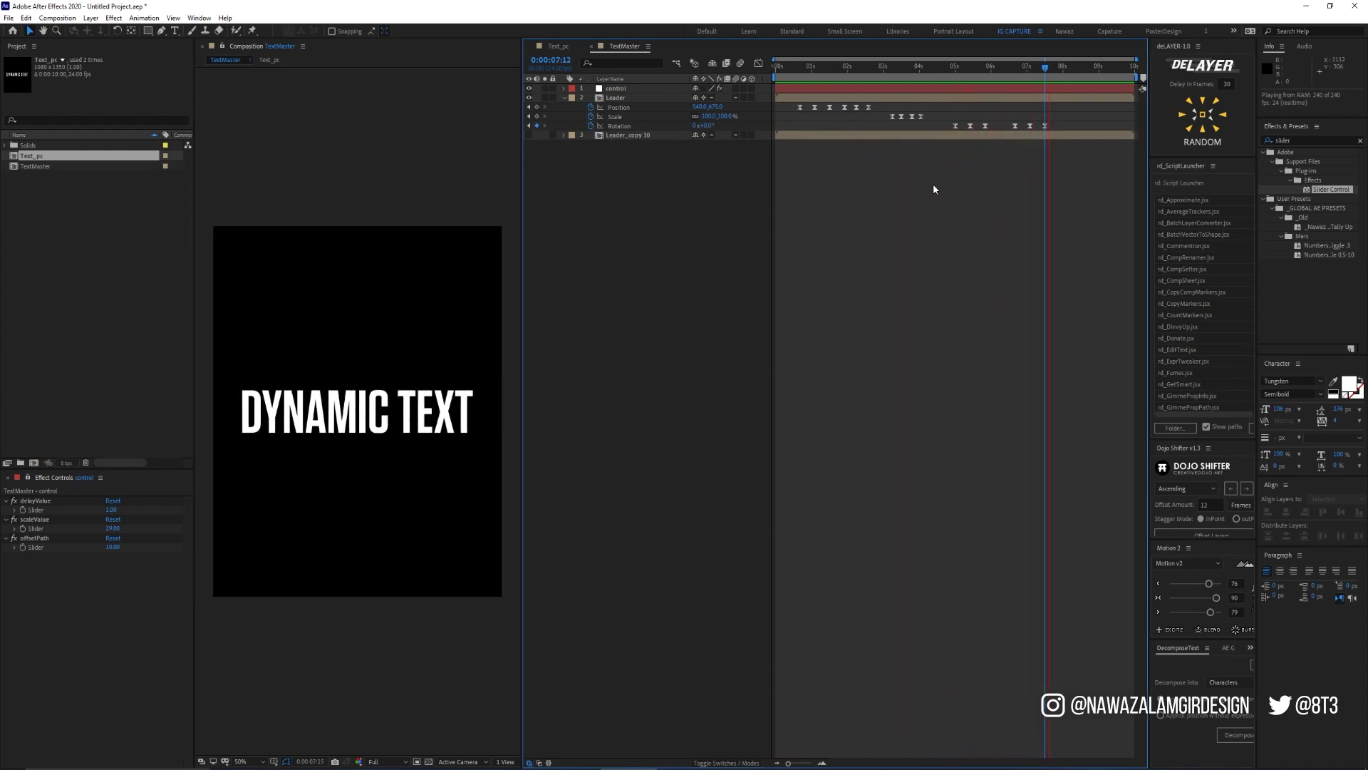
pyautogui.press('space')
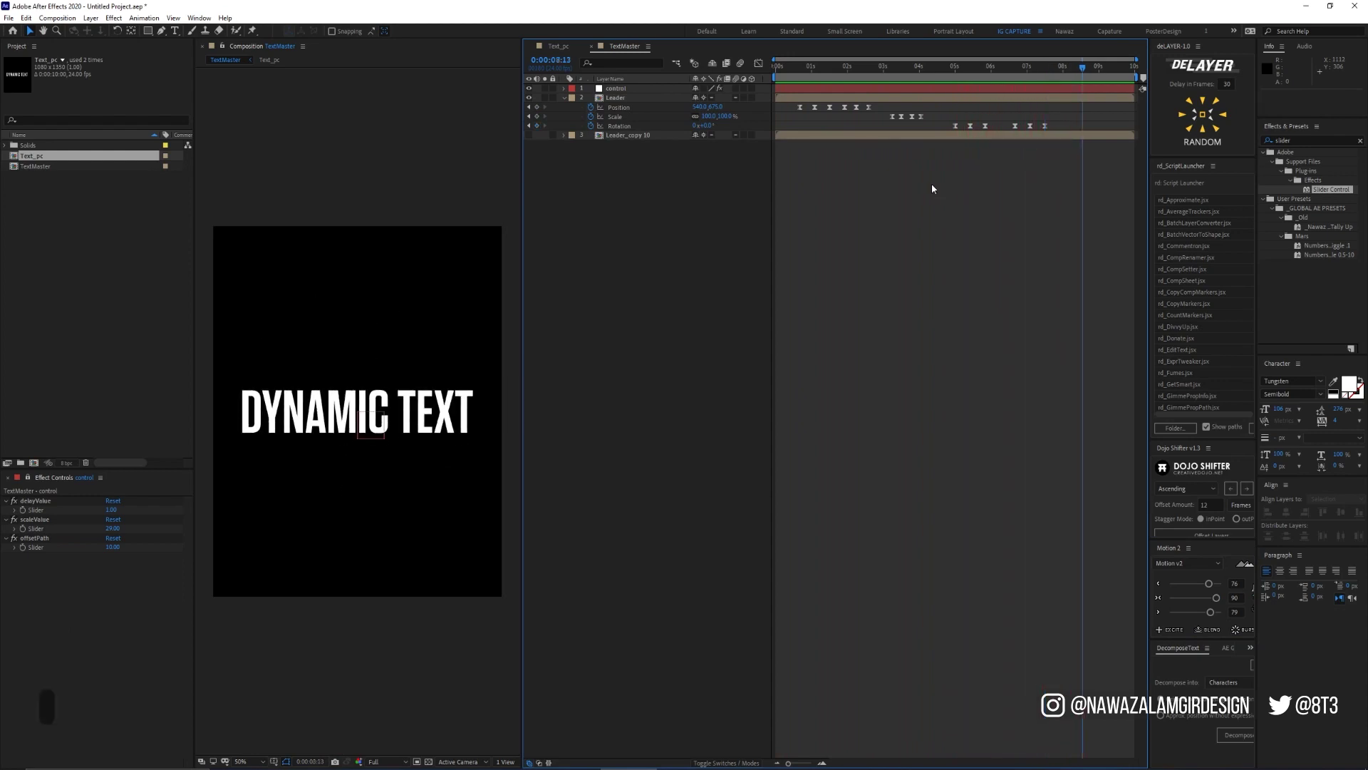
# Make the Leader_copy 10 layer visible and play the animation to check how it follows Leader
pyautogui.click(1045, 125)
pyautogui.click(617, 133)
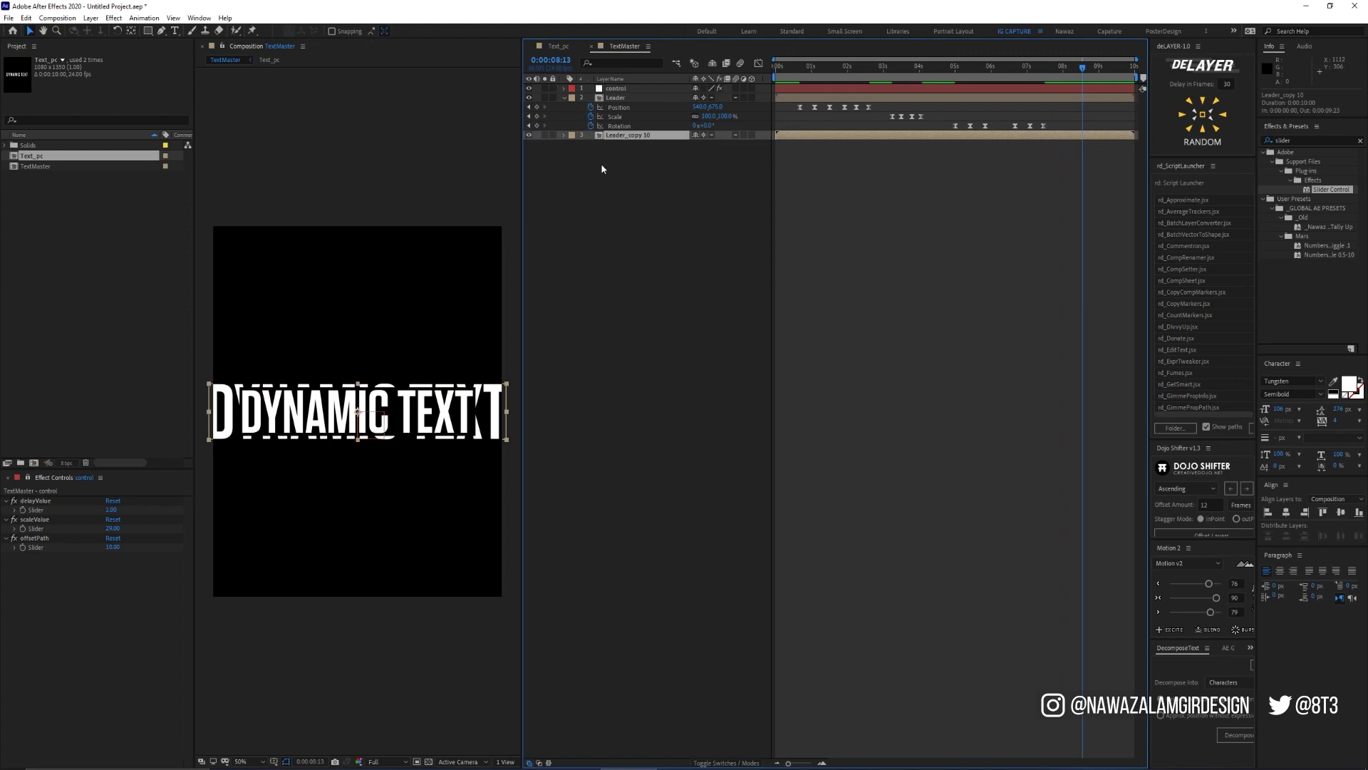
pyautogui.press('0')
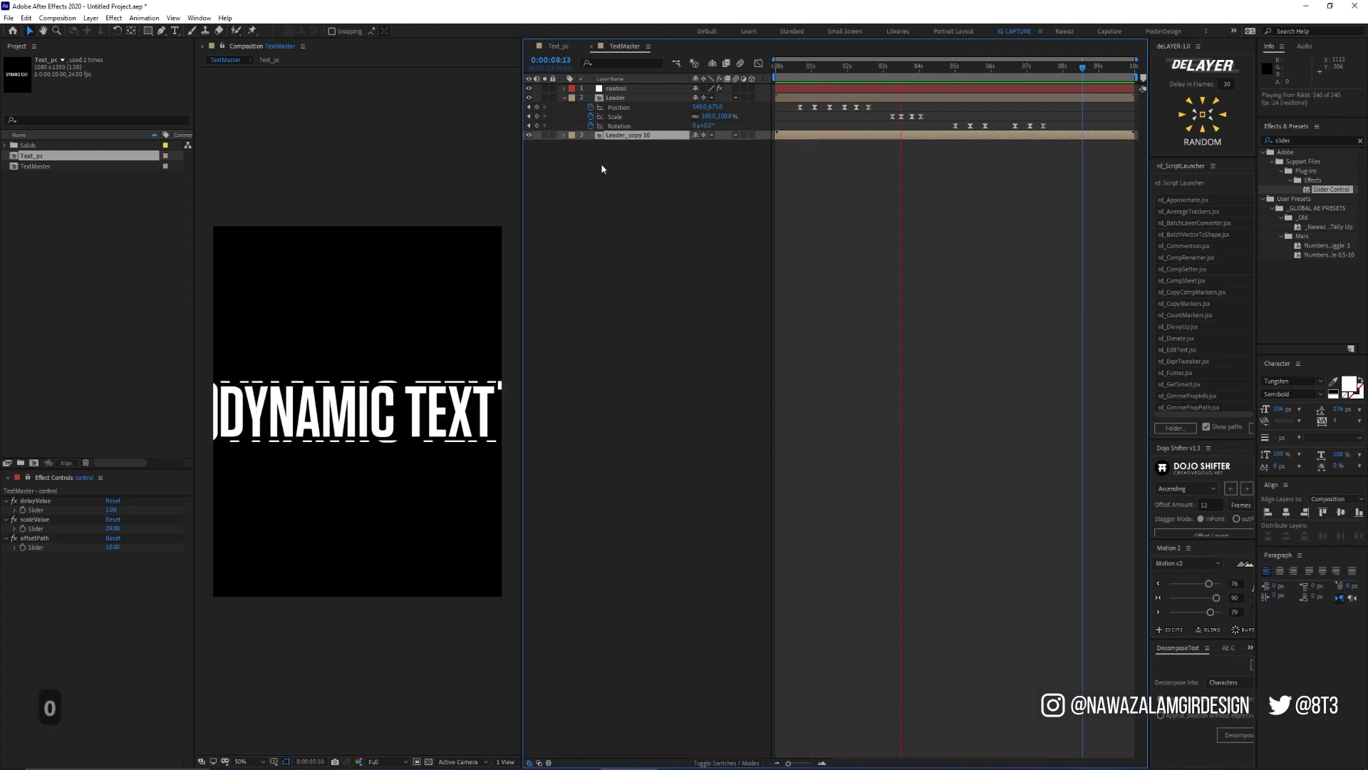
pyautogui.press('space')
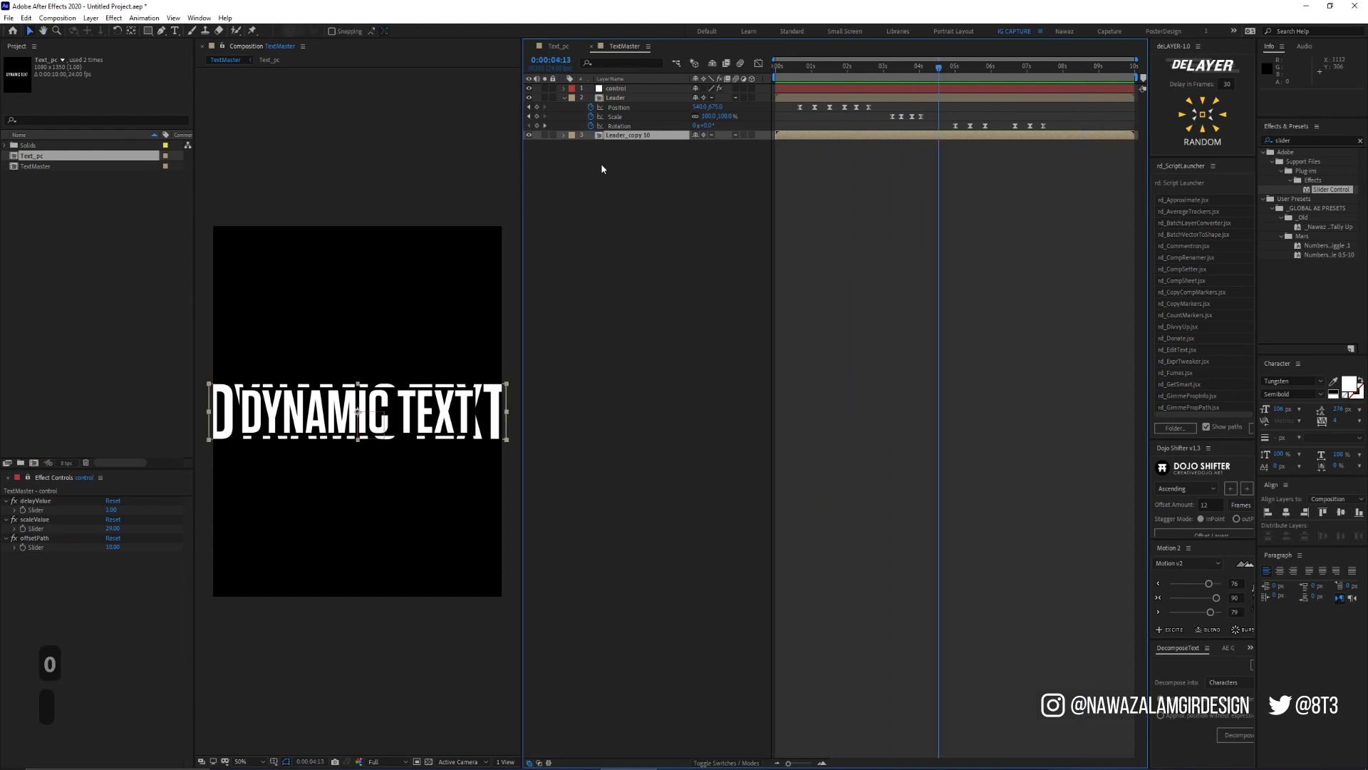
# Duplicate Leader_copy 10 and its copies until there are 16 follower layers beneath Leader
pyautogui.click(595, 164)
pyautogui.click(621, 137)
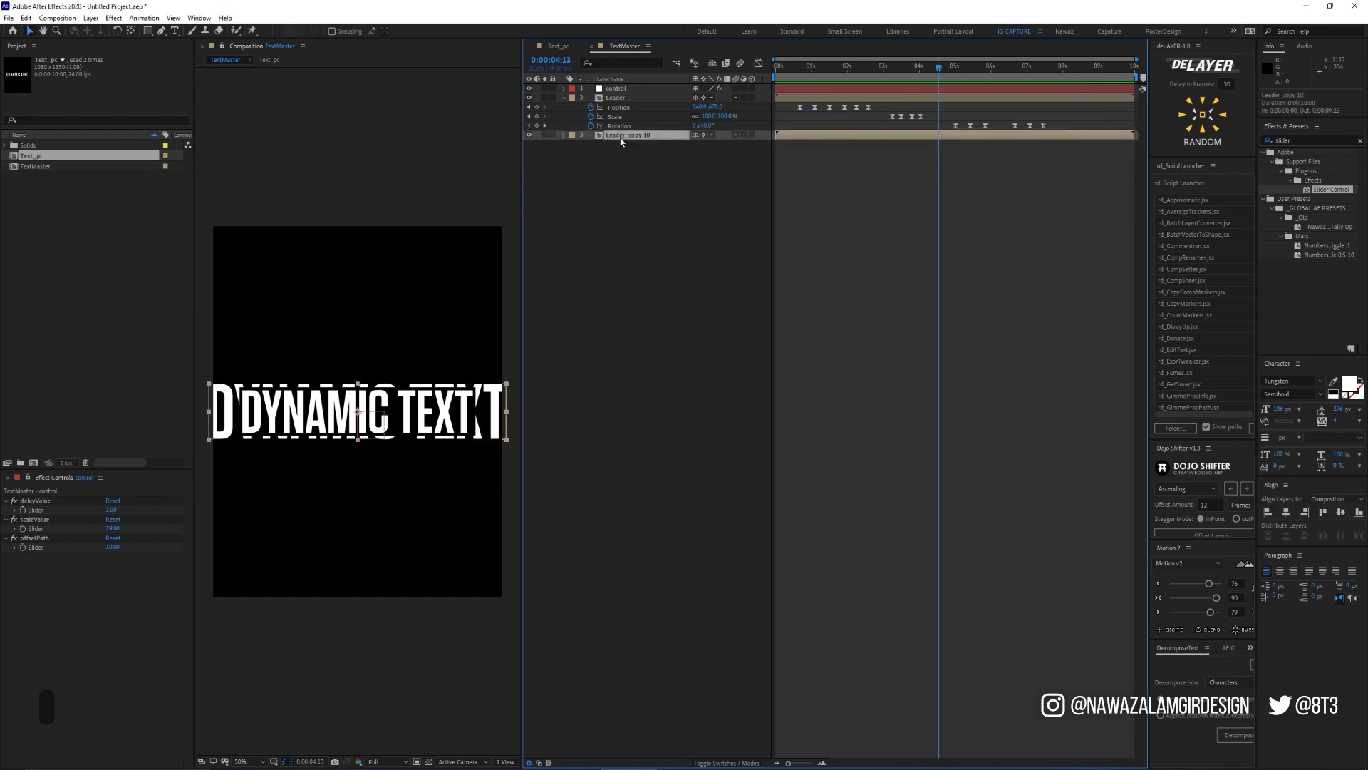
pyautogui.hotkey('ctrl', 'd')
pyautogui.hotkey('ctrl', 'd')
pyautogui.hotkey('ctrl', 'd')
pyautogui.hotkey('ctrl', 'd')
pyautogui.hotkey('ctrl', 'd')
pyautogui.hotkey('ctrl', 'd')
pyautogui.hotkey('ctrl', 'd')
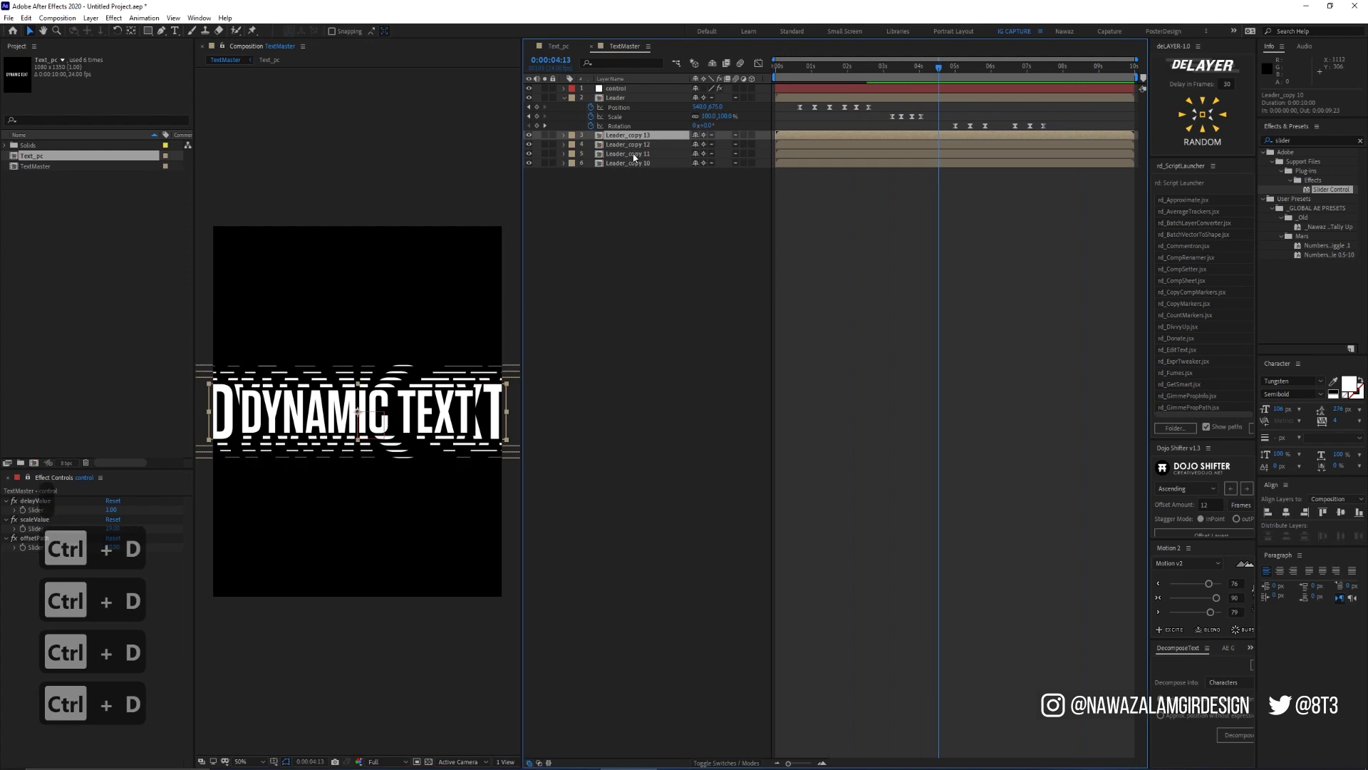
pyautogui.click(659, 192)
pyautogui.hotkey('ctrl', 'd')
pyautogui.hotkey('ctrl', 'd')
pyautogui.hotkey('ctrl', 'd')
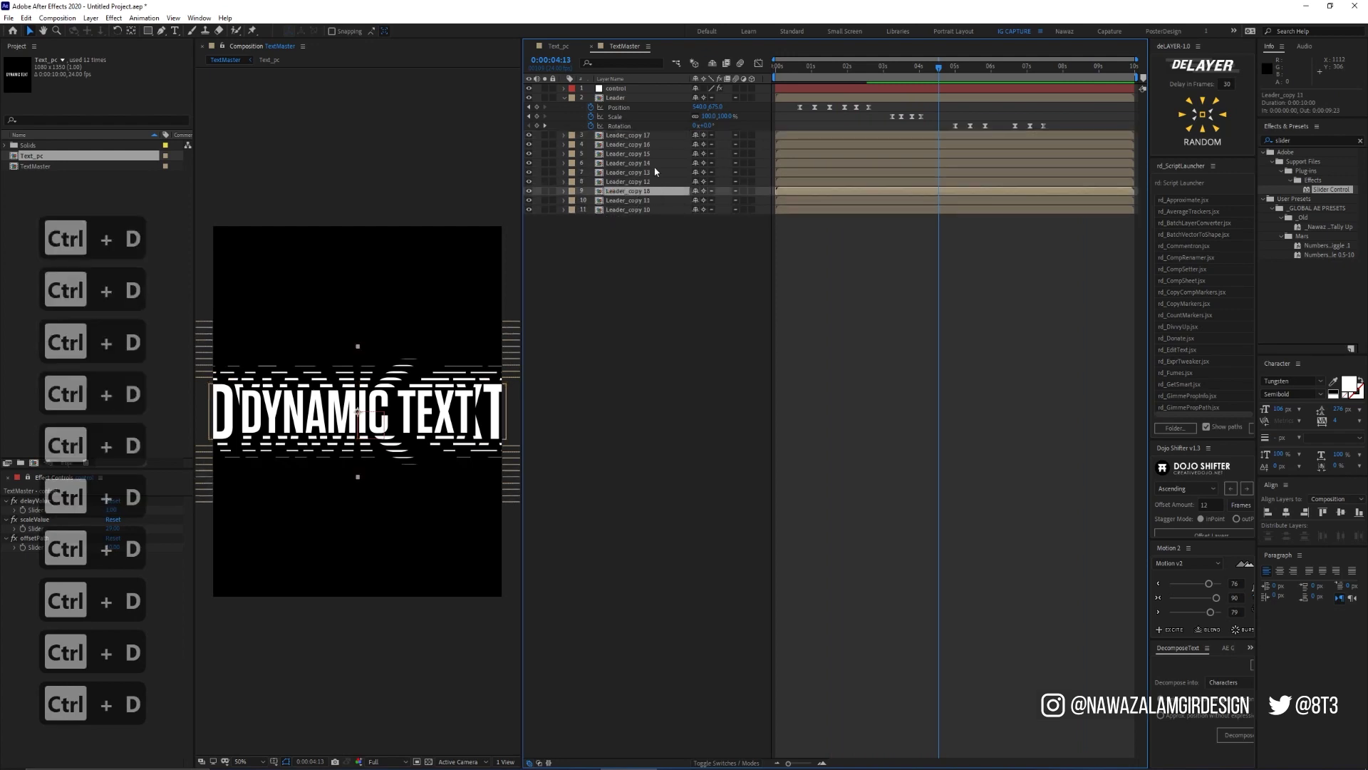
pyautogui.click(655, 164)
pyautogui.hotkey('ctrl', 'd')
pyautogui.hotkey('ctrl', 'd')
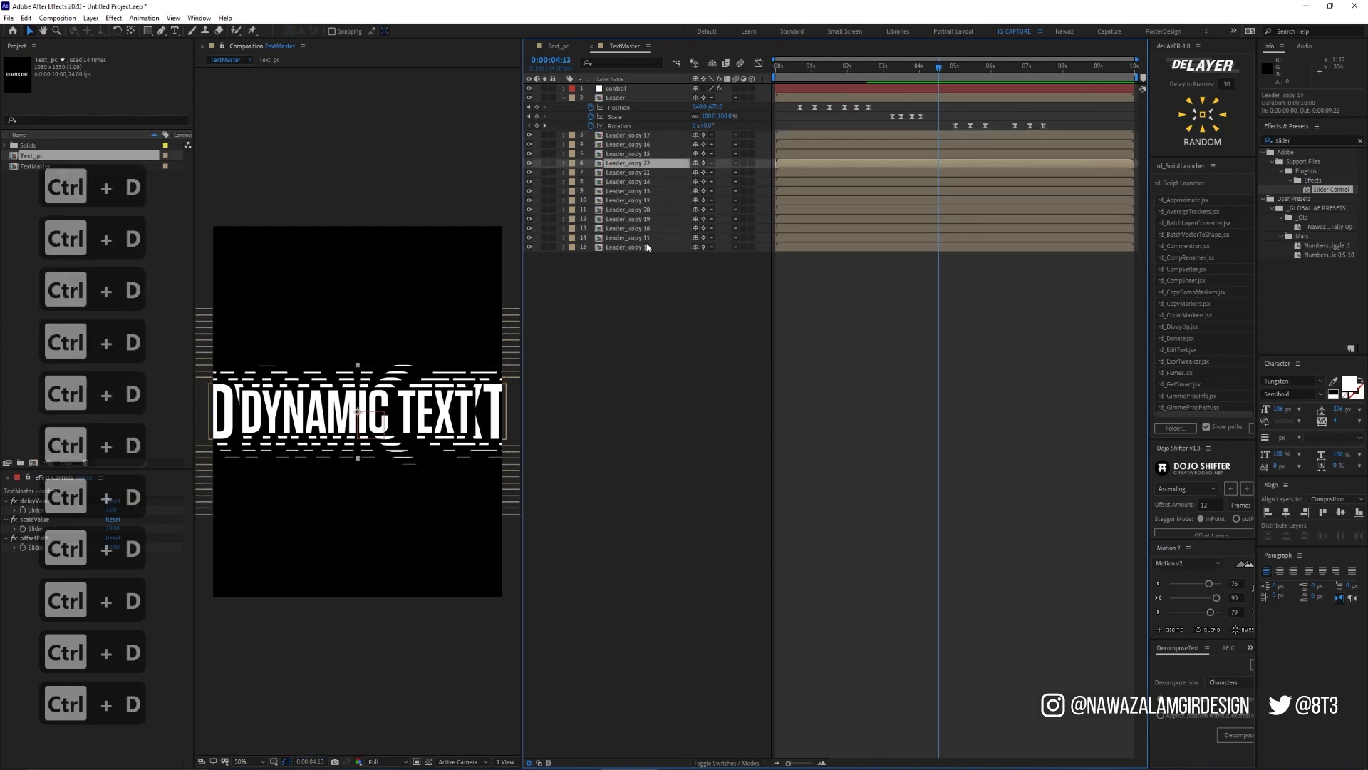
pyautogui.click(627, 137)
pyautogui.hotkey('ctrl', 'd')
pyautogui.hotkey('ctrl', 'd')
pyautogui.hotkey('ctrl', 'd')
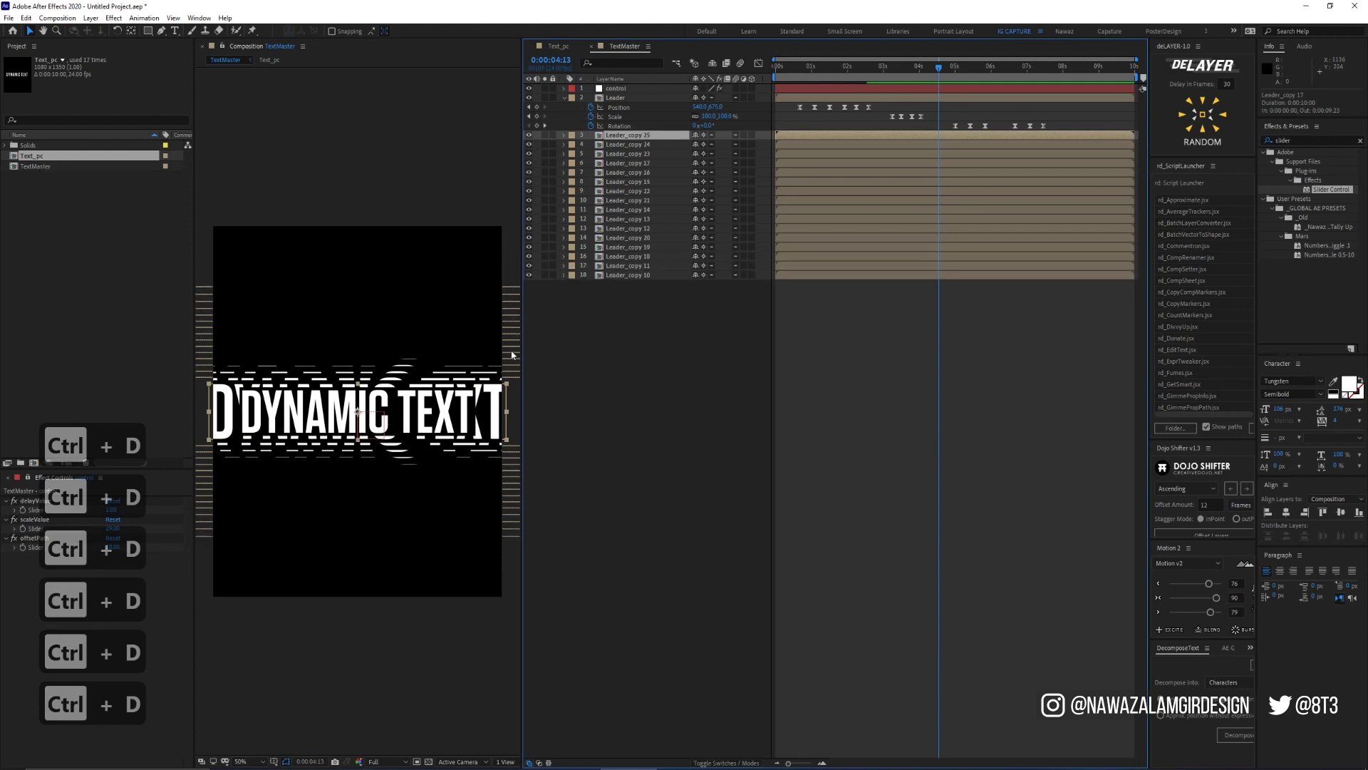
# Raise the control layer's scaleValue slider slightly and set its offsetPath slider to 3
pyautogui.click(621, 90)
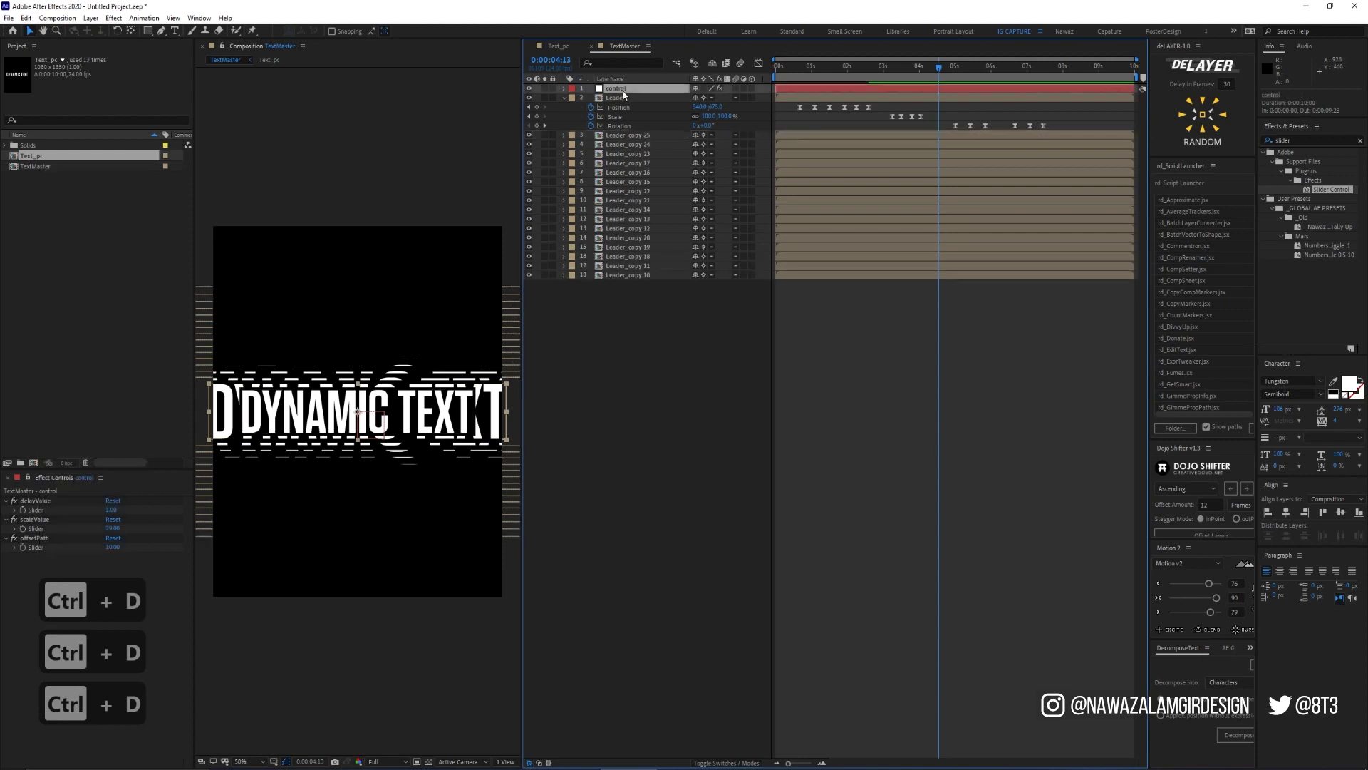
pyautogui.moveTo(114, 530); pyautogui.dragTo(123, 527)
pyautogui.click(113, 547)
pyautogui.write('3')
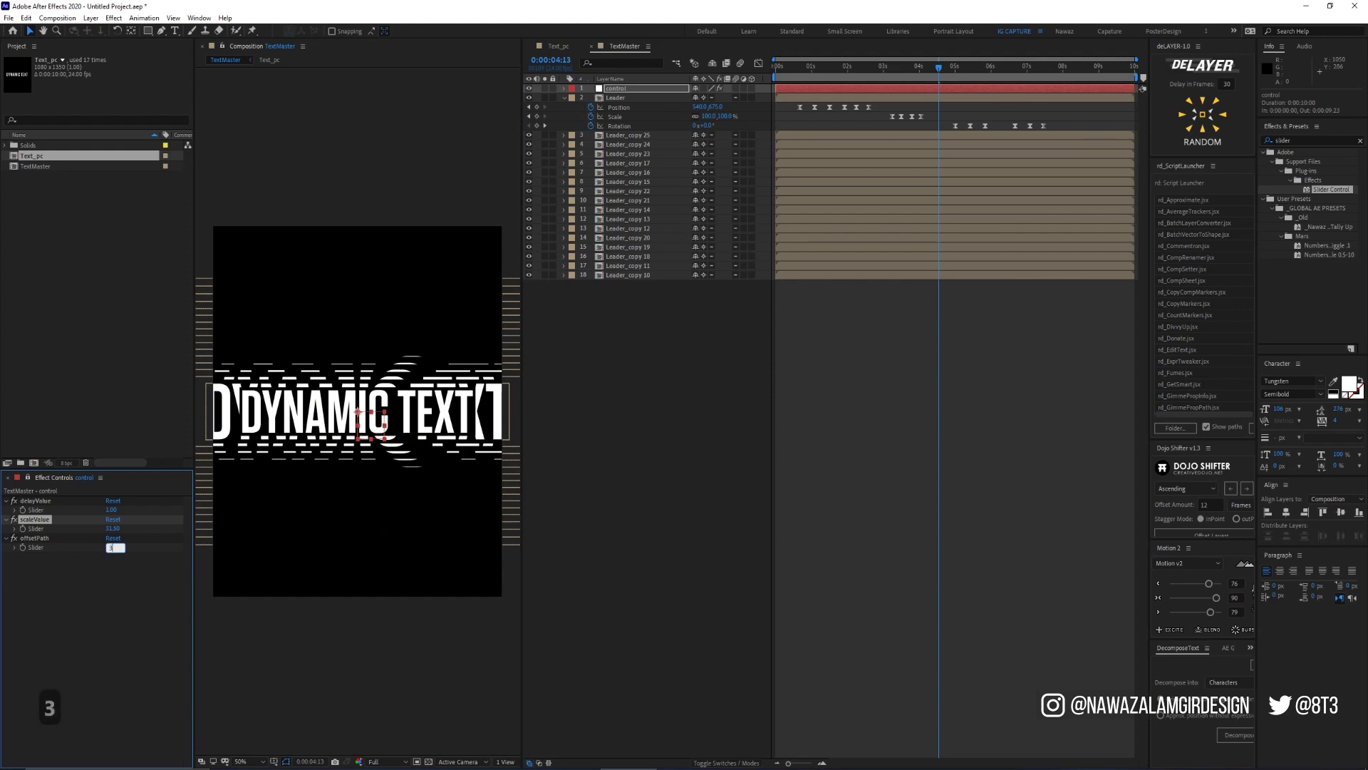
pyautogui.press('Return')
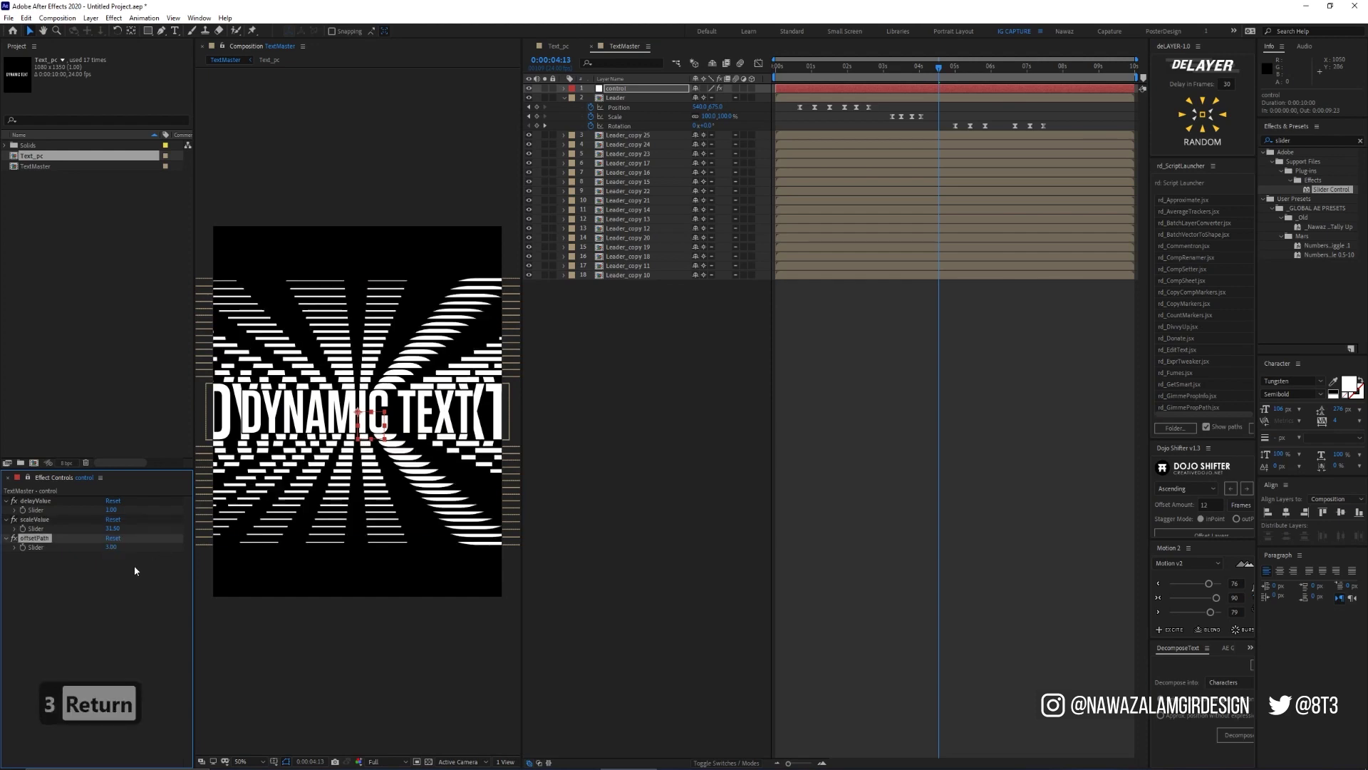
# Try a scaleValue of 10 on the control layer and settle on 30
pyautogui.write('10')
pyautogui.press('Return')
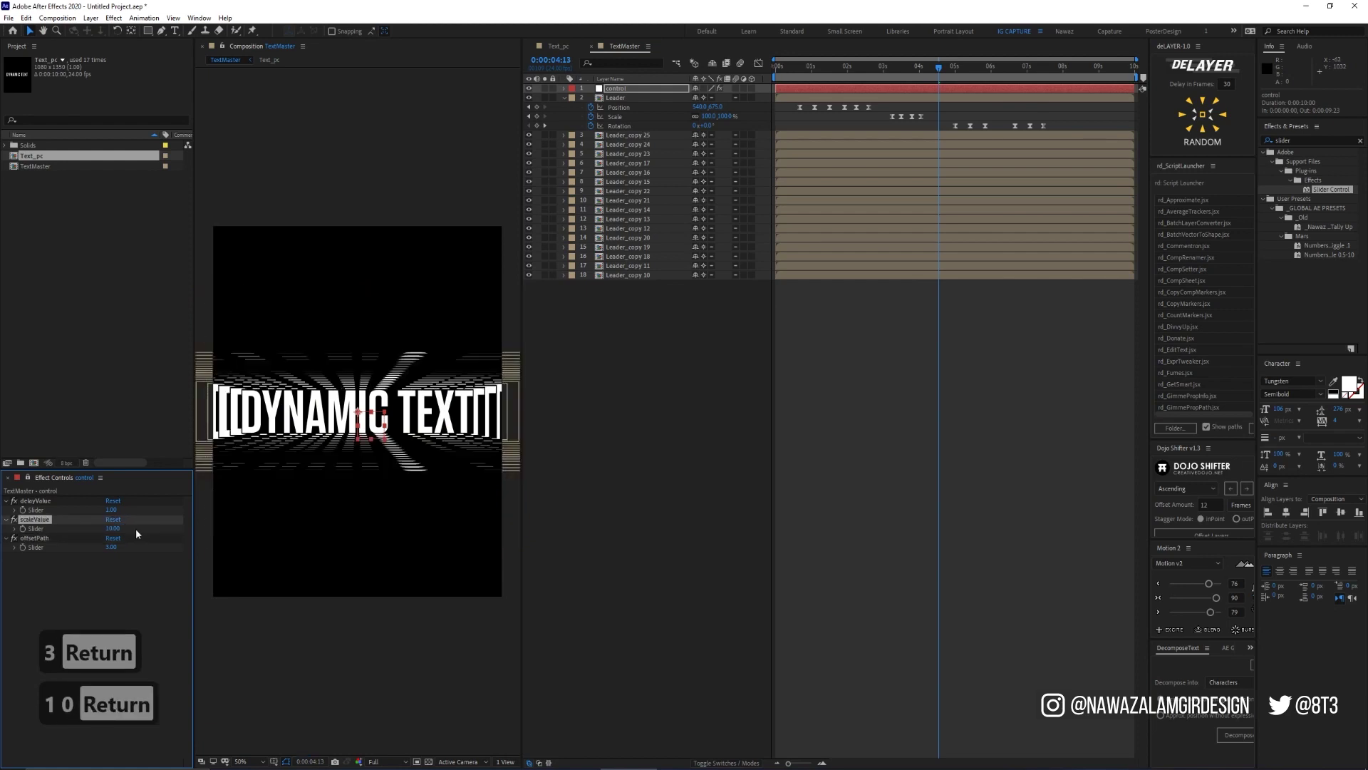
pyautogui.click(130, 528)
pyautogui.write('30')
pyautogui.press('Return')
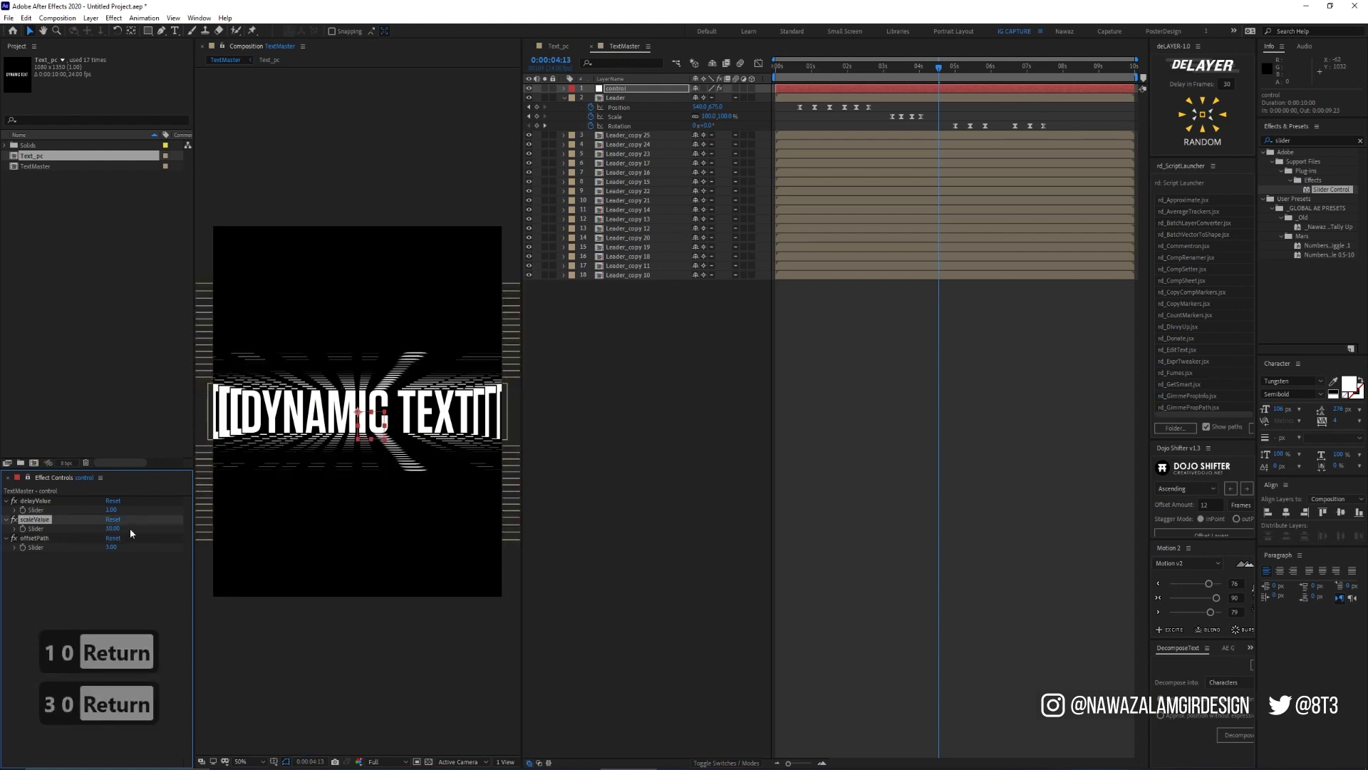
# Play the full TextMaster animation twice to review the stacked copies following Leader
pyautogui.press('KP_0')
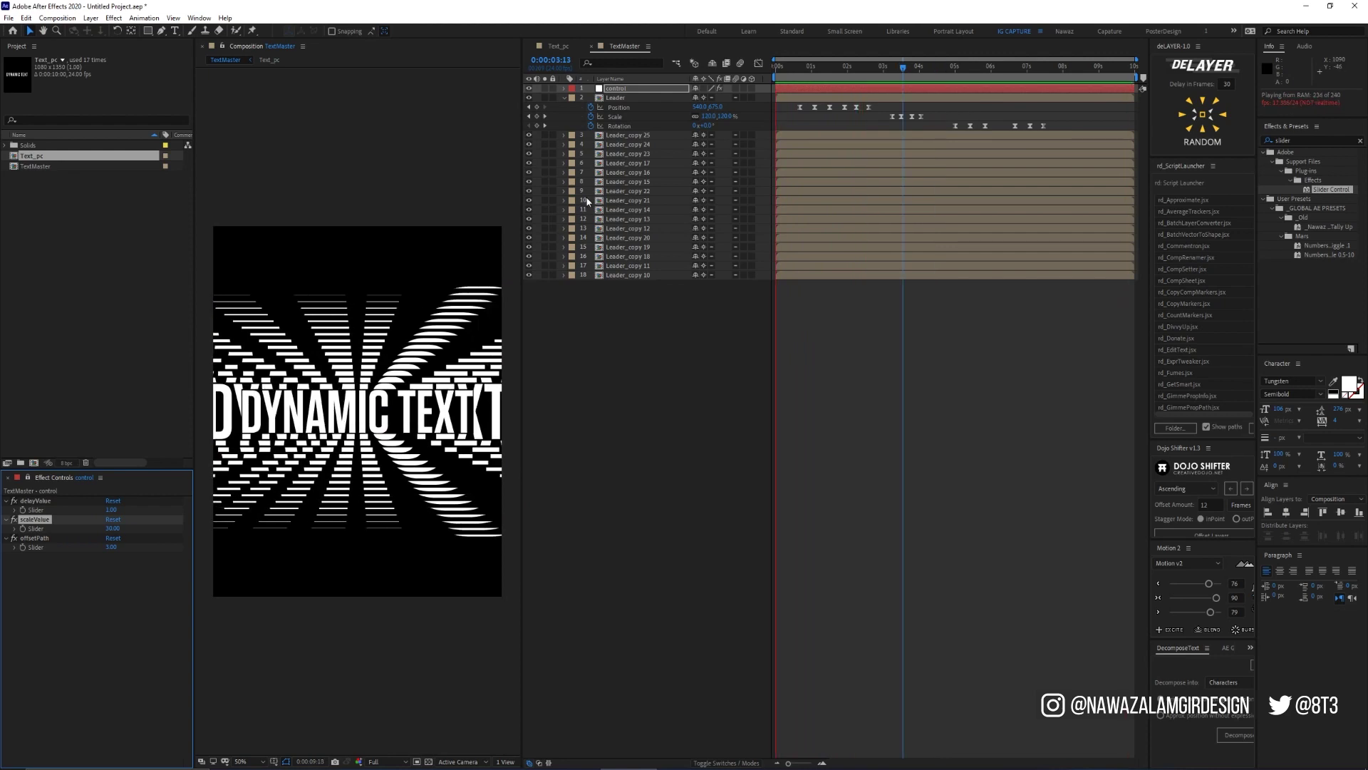
pyautogui.press('space')
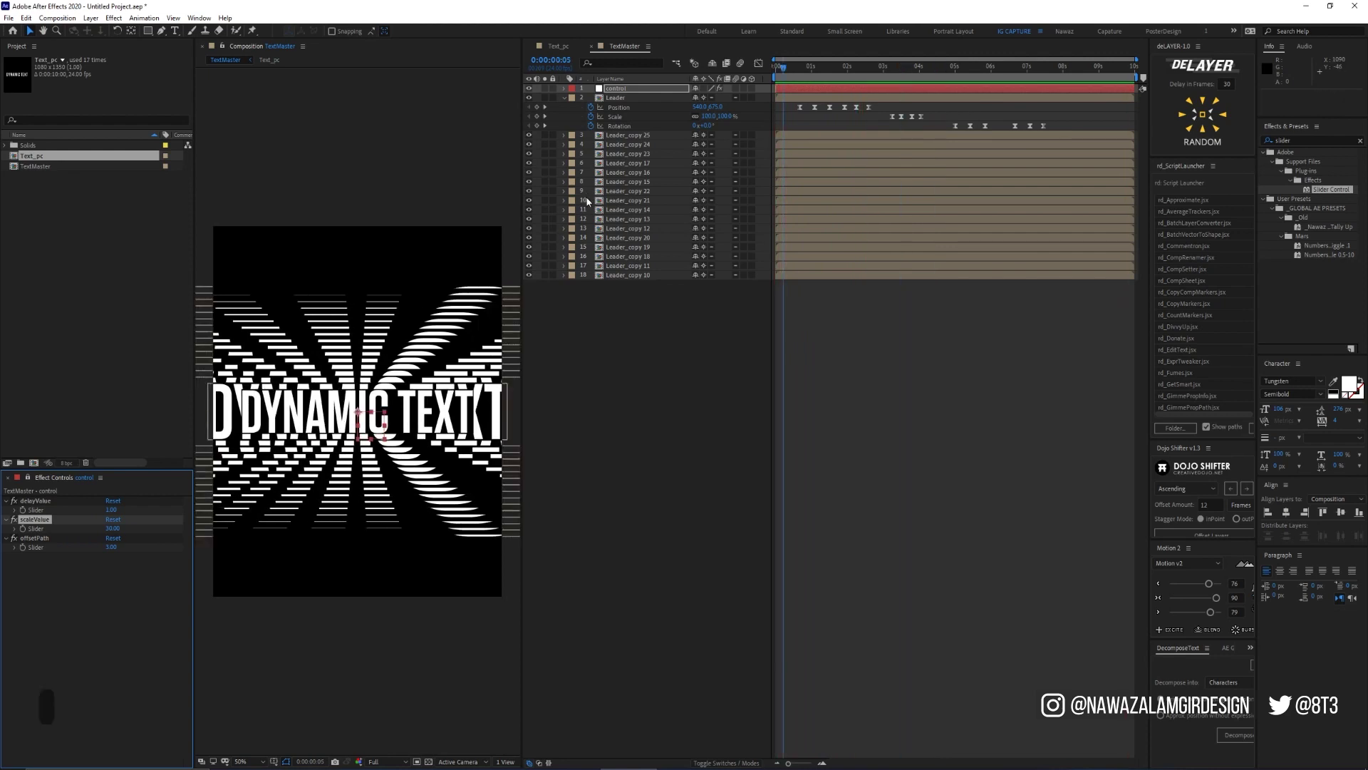
pyautogui.press('0')
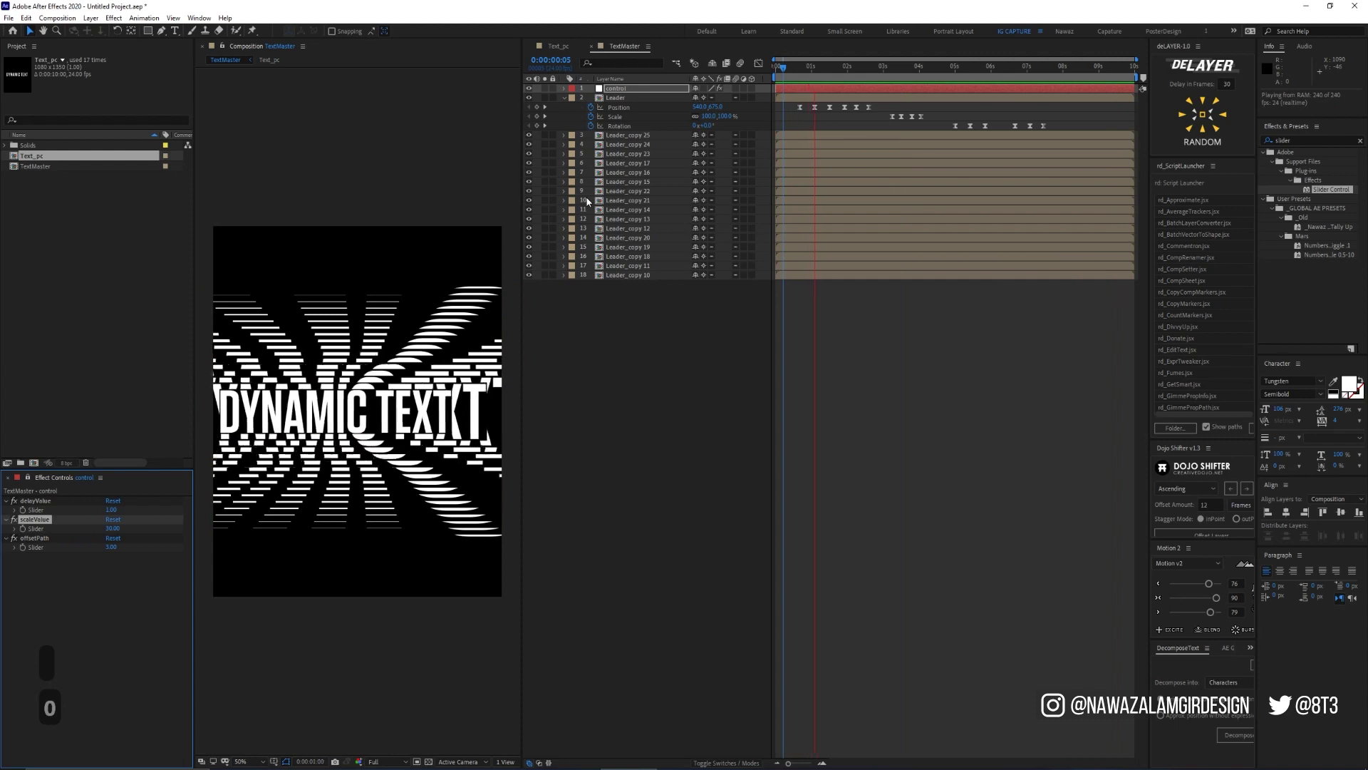
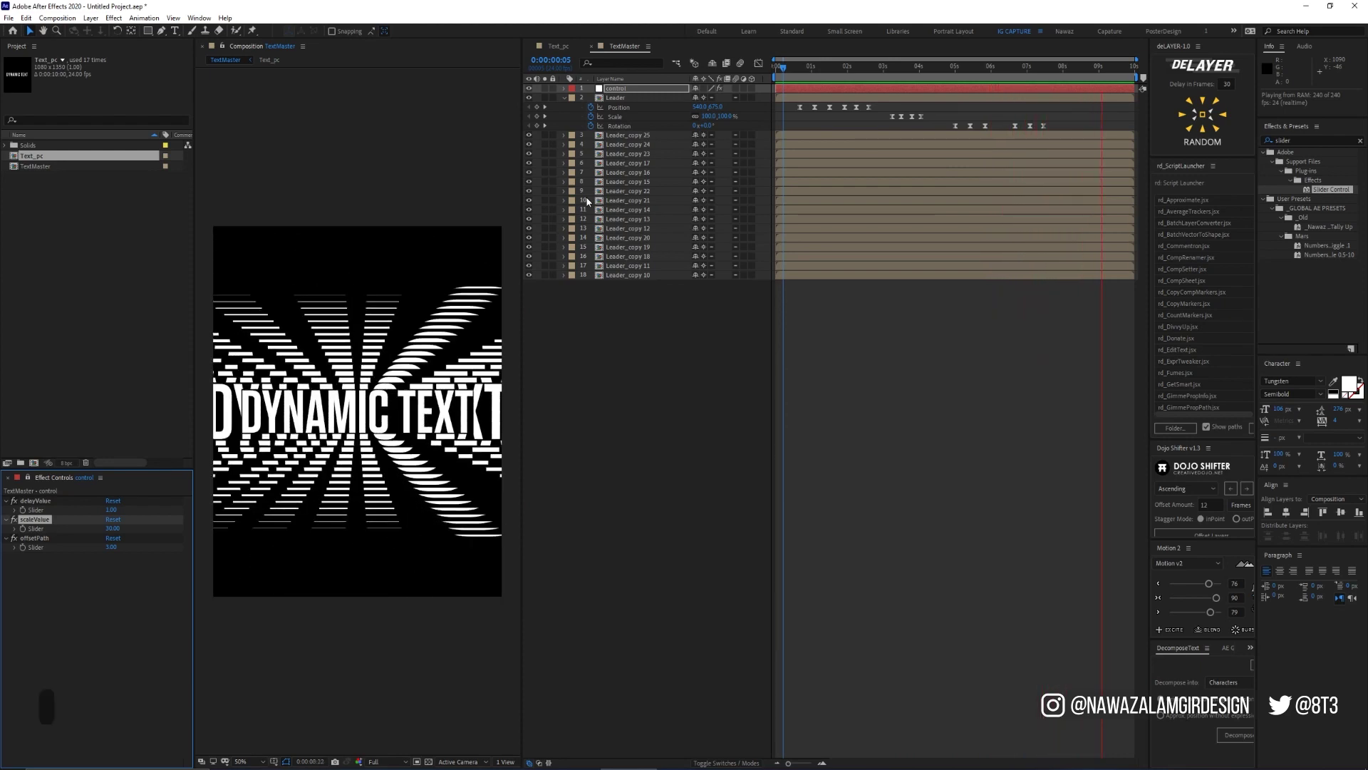
pyautogui.press('space')
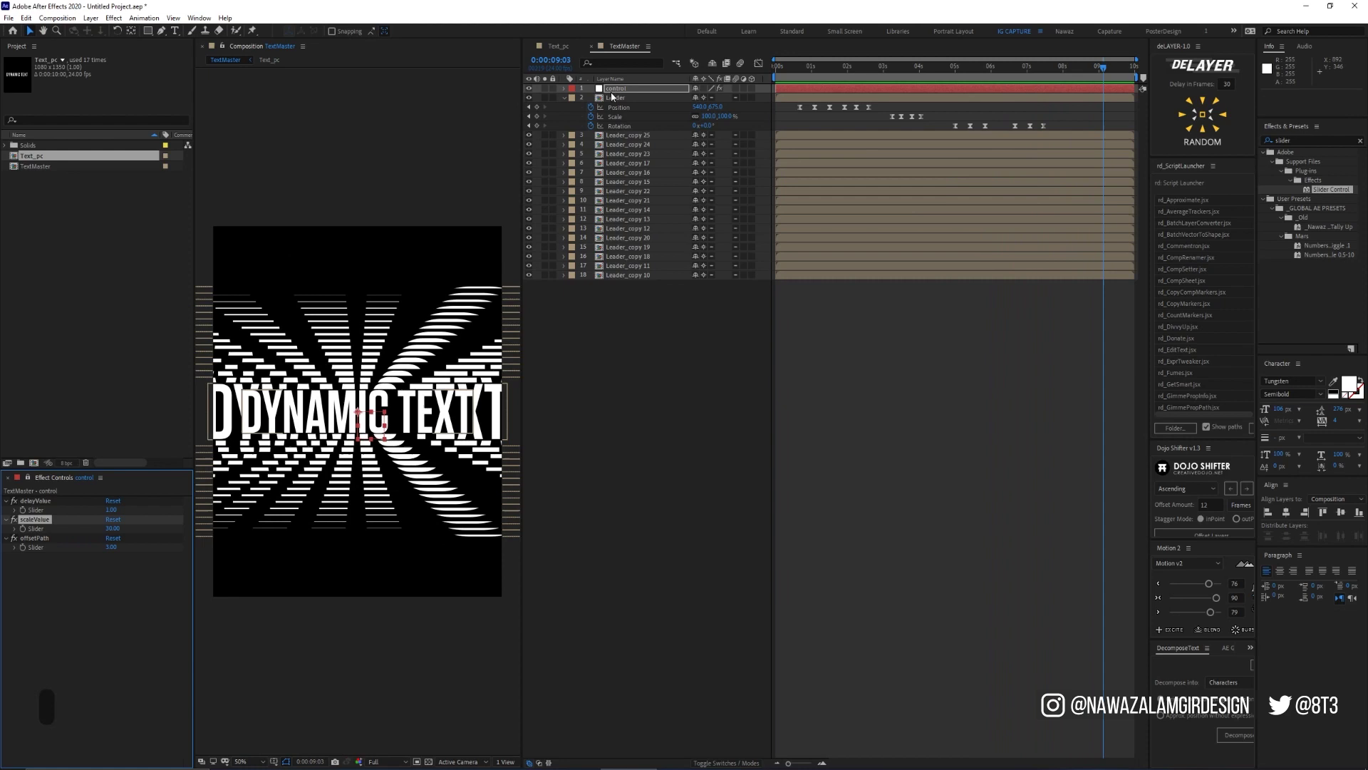
# Replace the text in Text_pc with "kinetic" and centre it horizontally in the composition
pyautogui.doubleClick(627, 138)
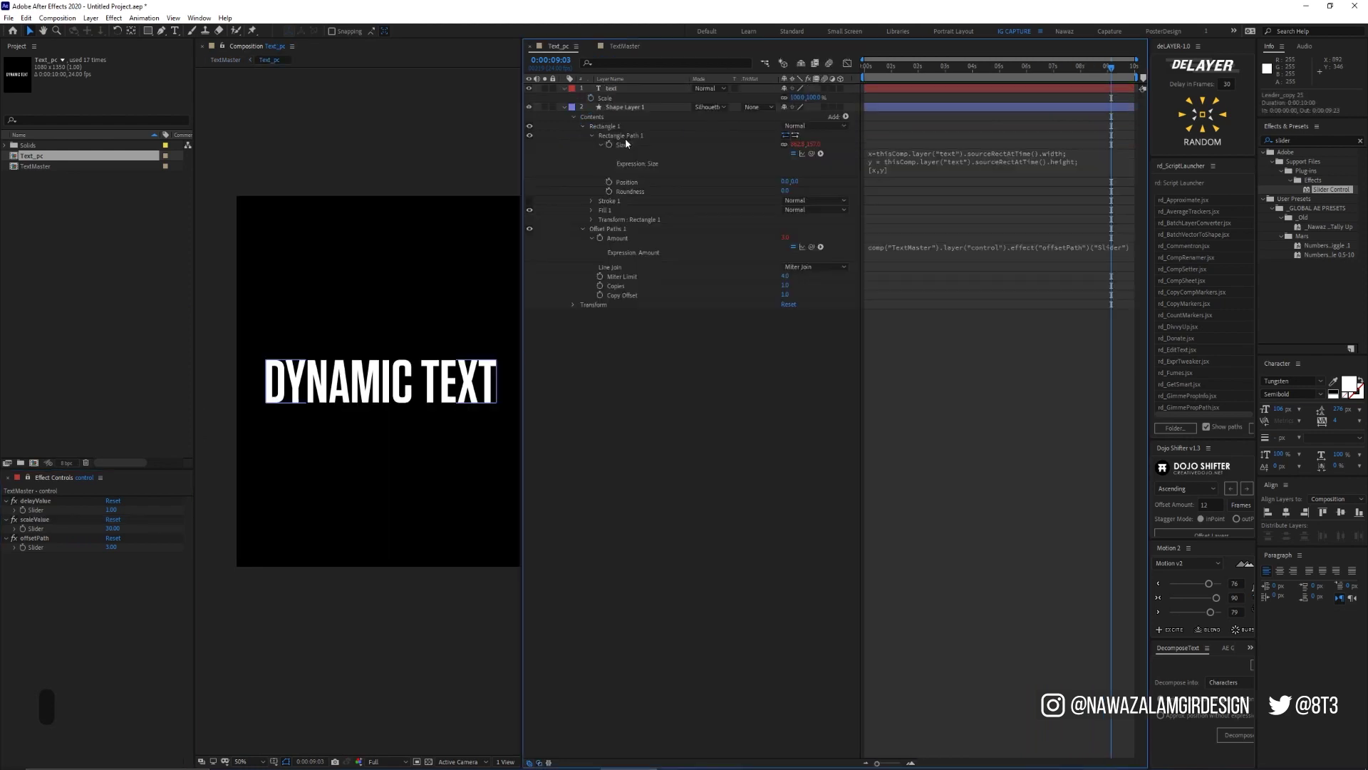
pyautogui.doubleClick(384, 371)
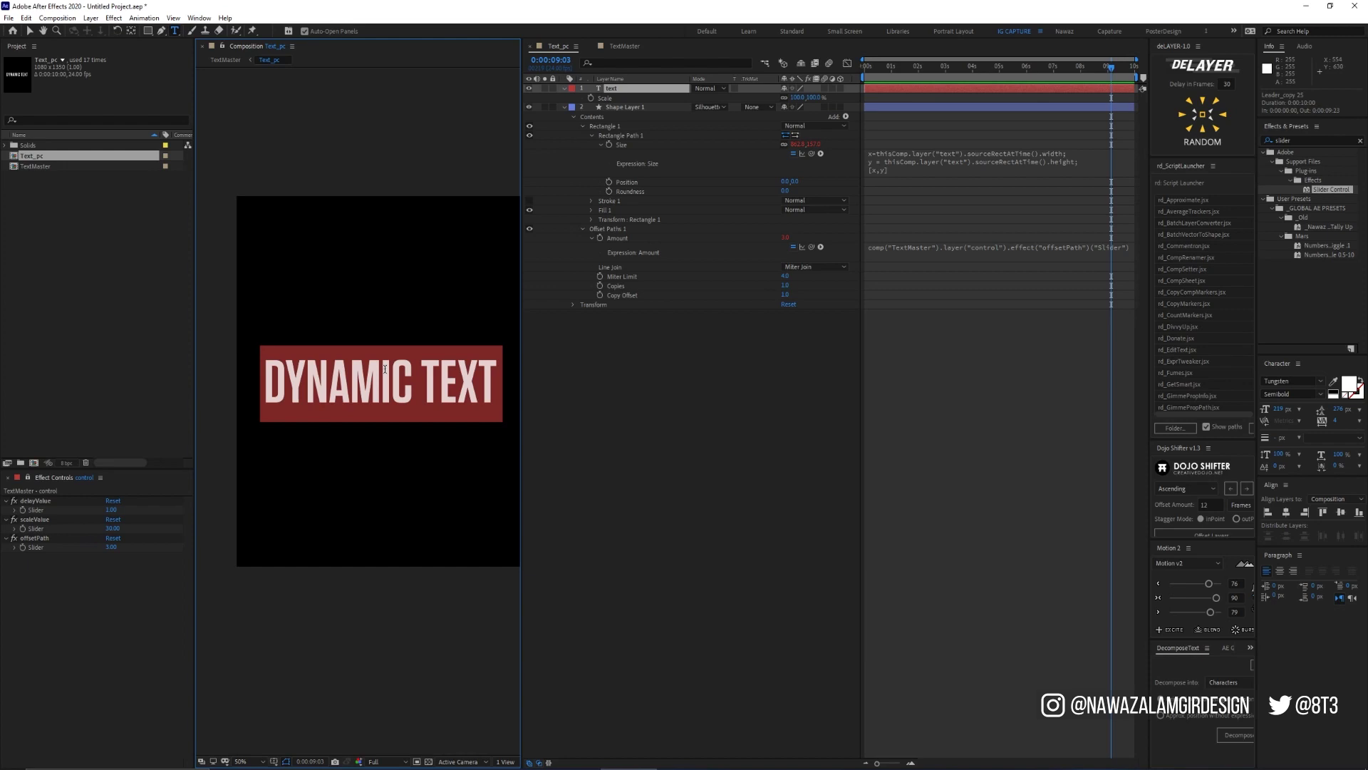
pyautogui.write('kinetic')
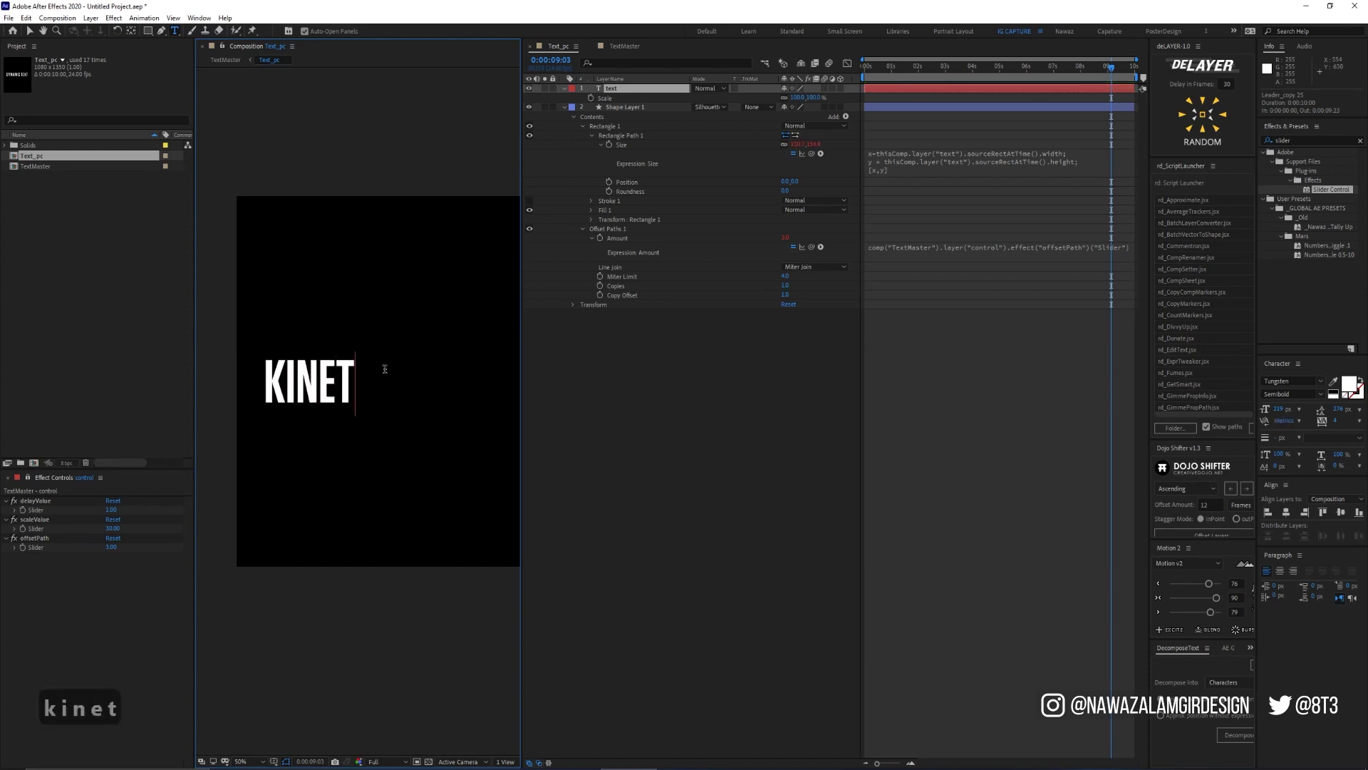
pyautogui.press('Escape')
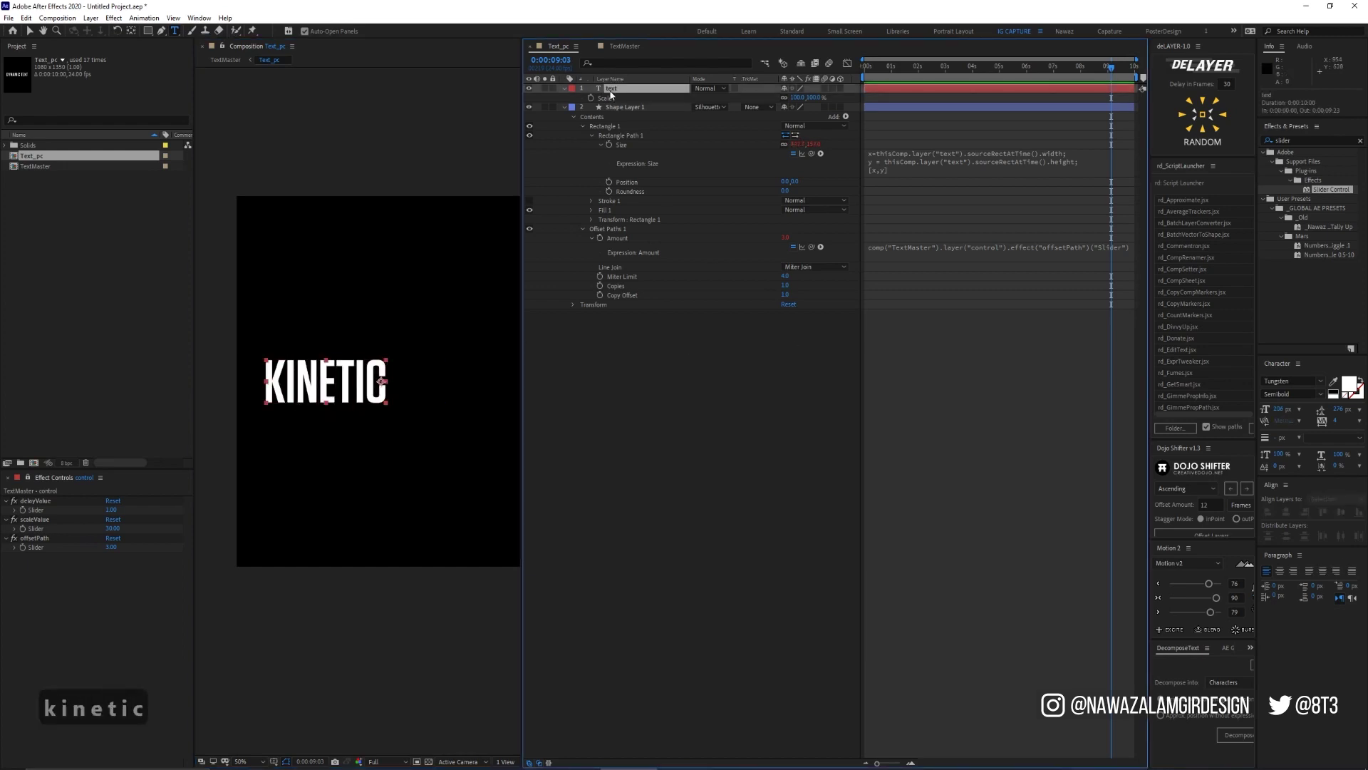
pyautogui.click(1286, 512)
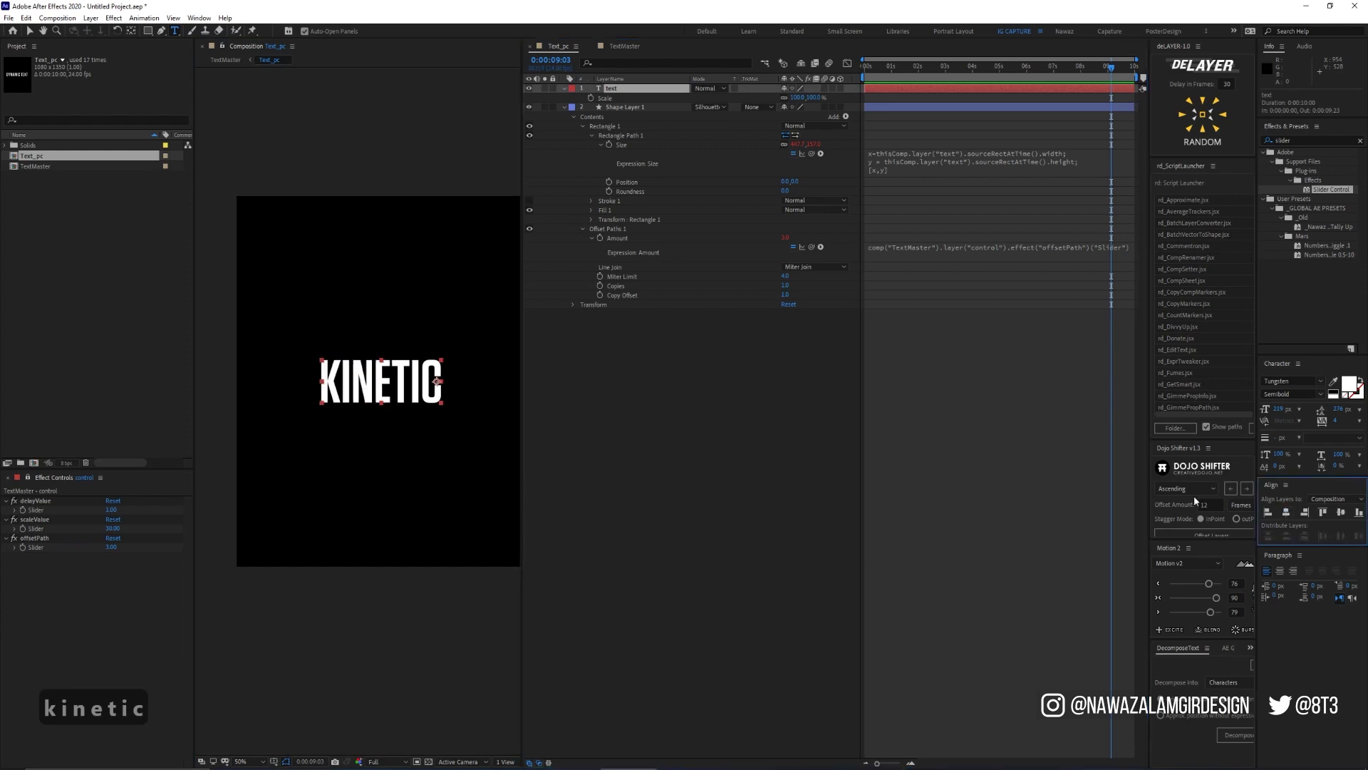
# Reduce the KINETIC text's font size, centre its anchor point, and align the layer to the middle of the composition both ways
pyautogui.press('s')
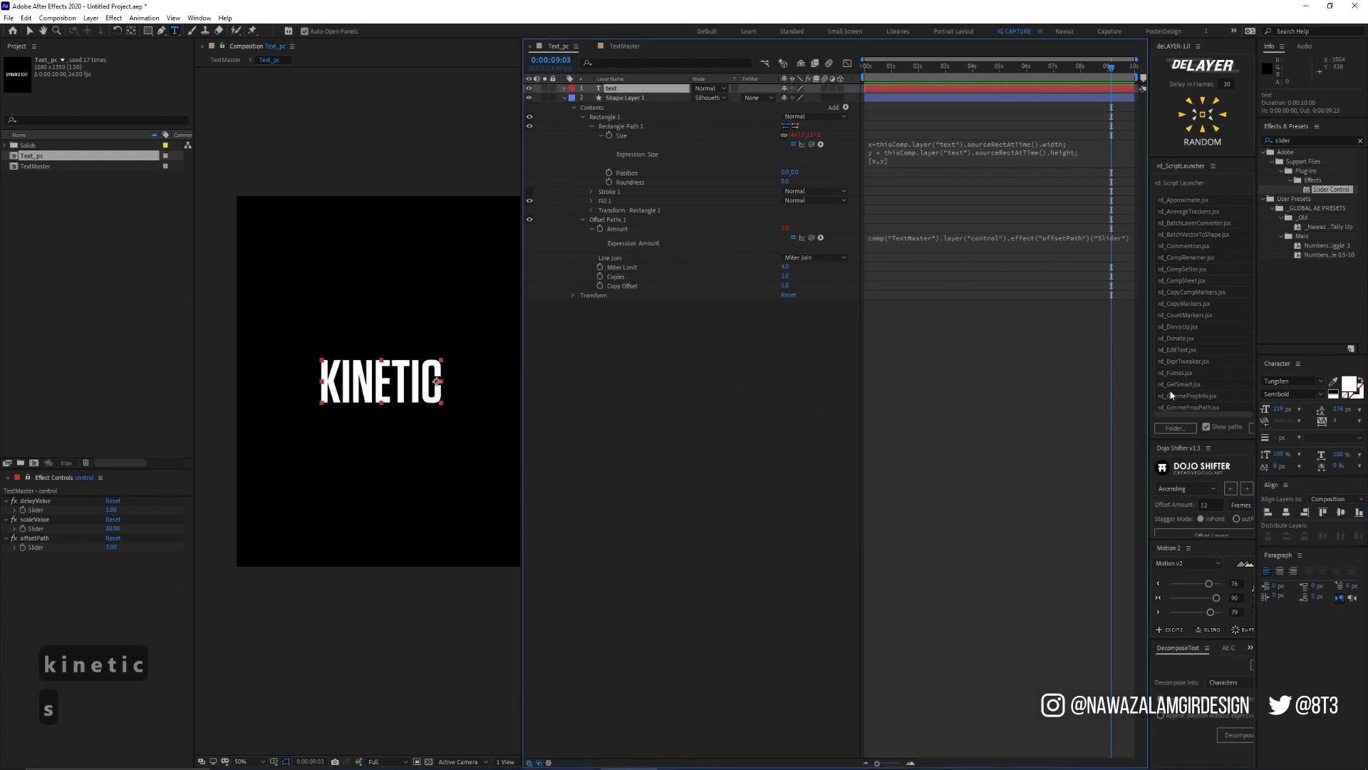
pyautogui.moveTo(1276, 409); pyautogui.dragTo(1248, 404)
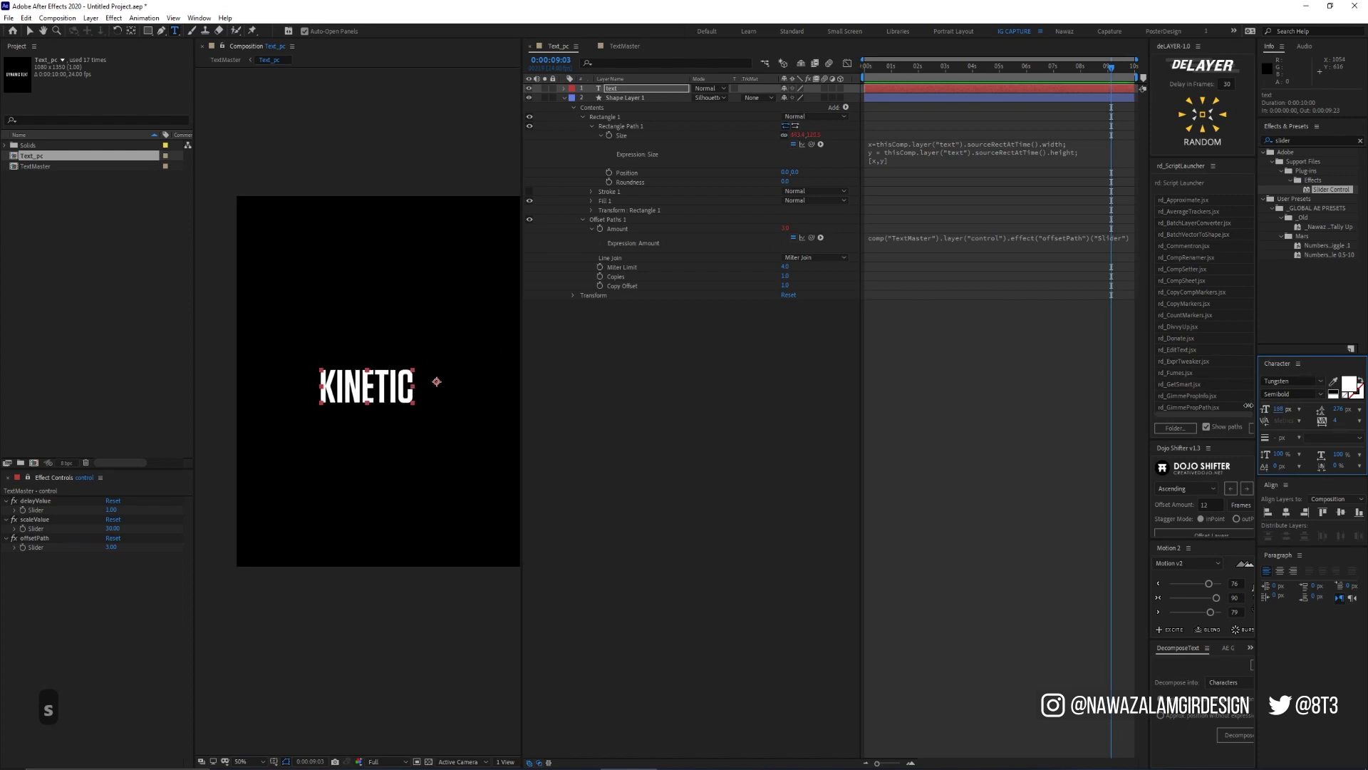
pyautogui.click(1286, 511)
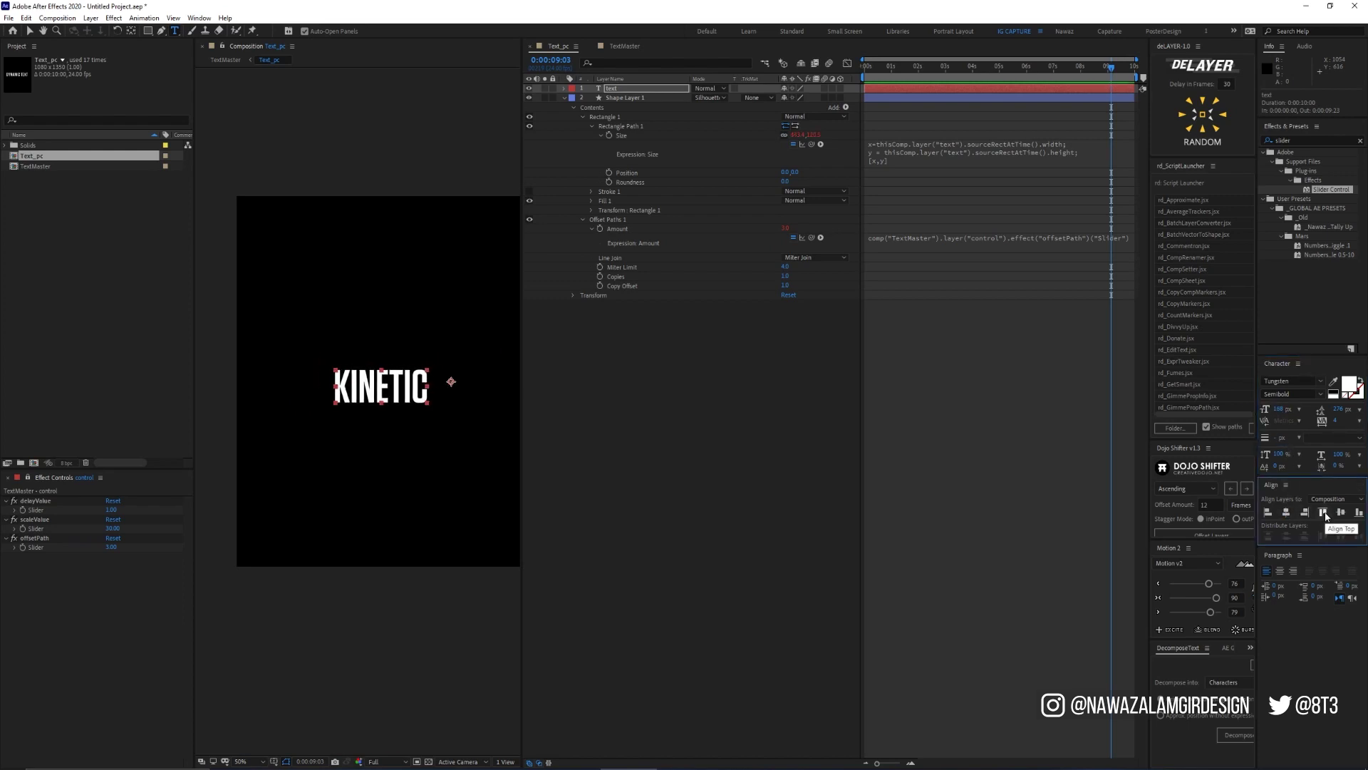
pyautogui.hotkey('ctrl', 'alt', 'Home')
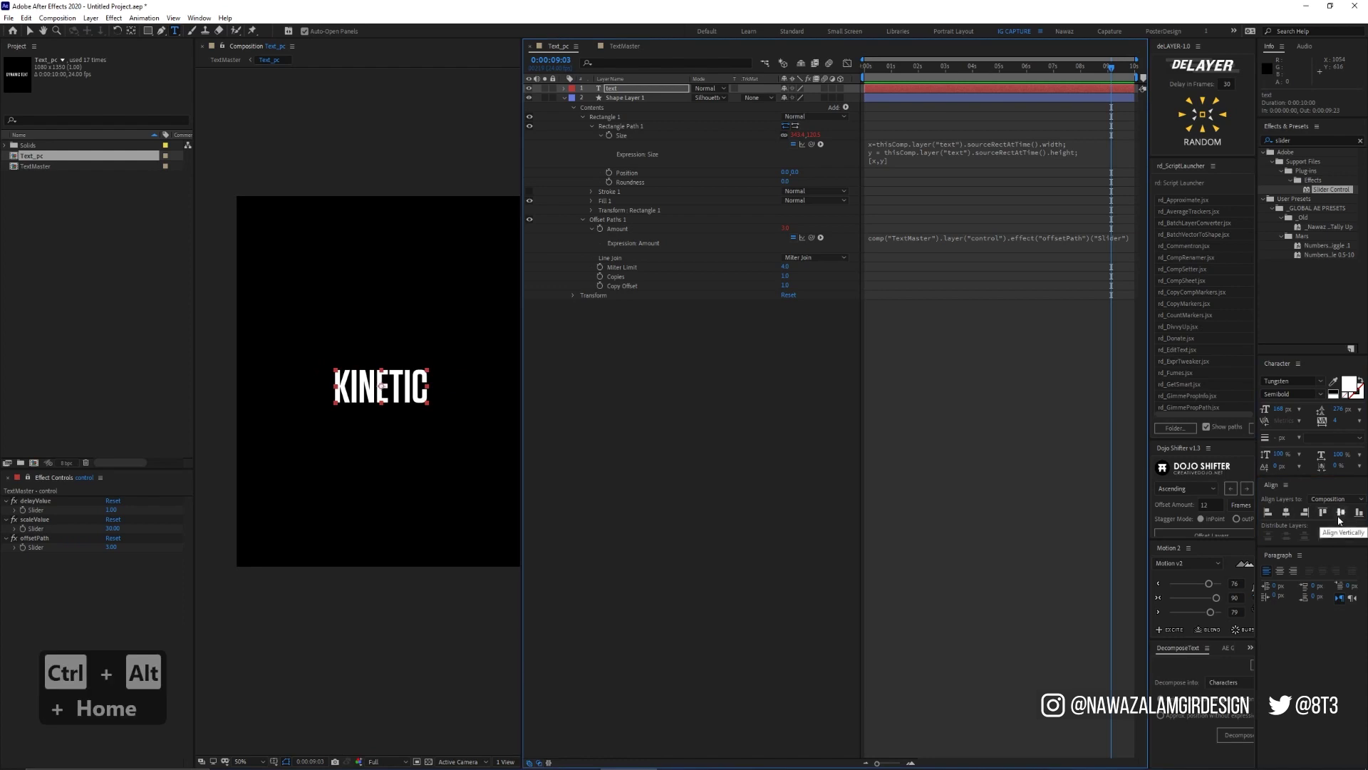
pyautogui.click(1339, 519)
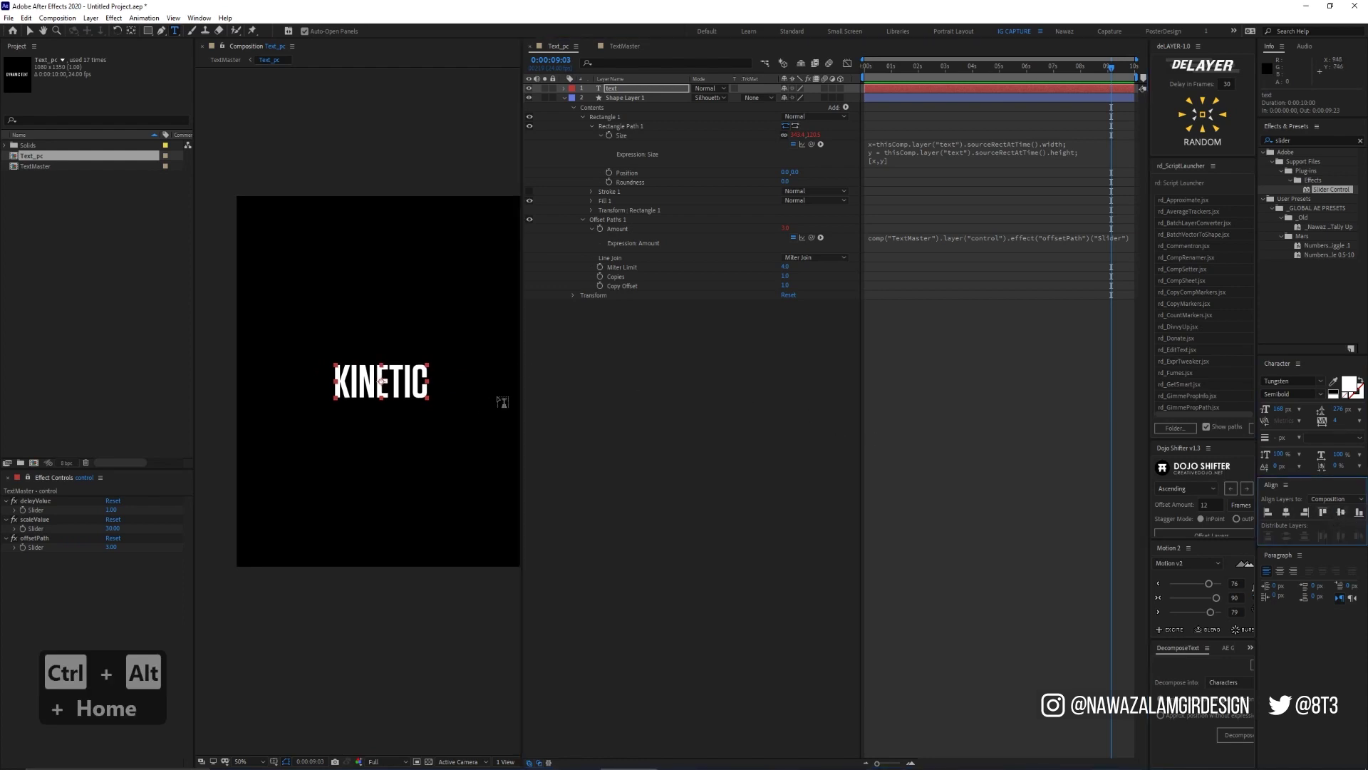
# Return to TextMaster and preview the stacked copies with the new KINETIC text
pyautogui.click(614, 99)
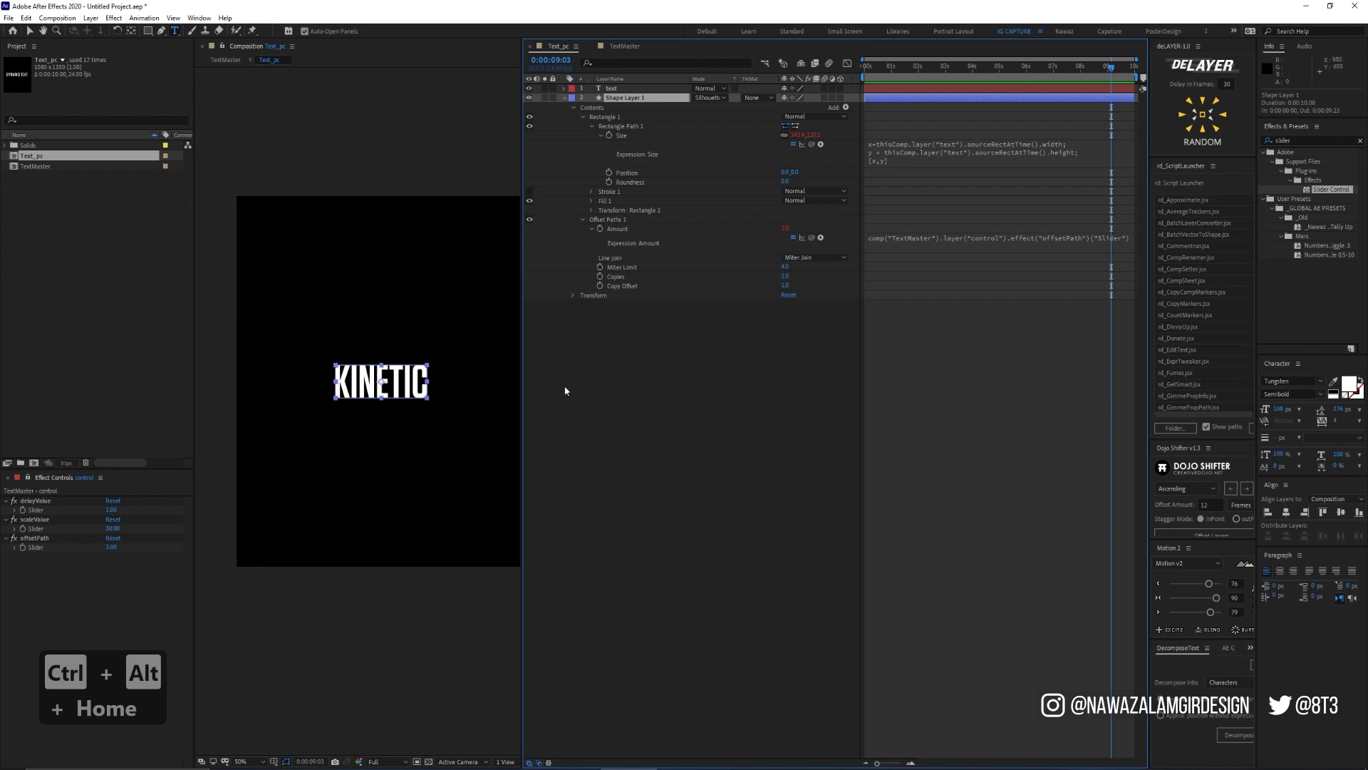
pyautogui.press('Tab')
pyautogui.click(597, 391)
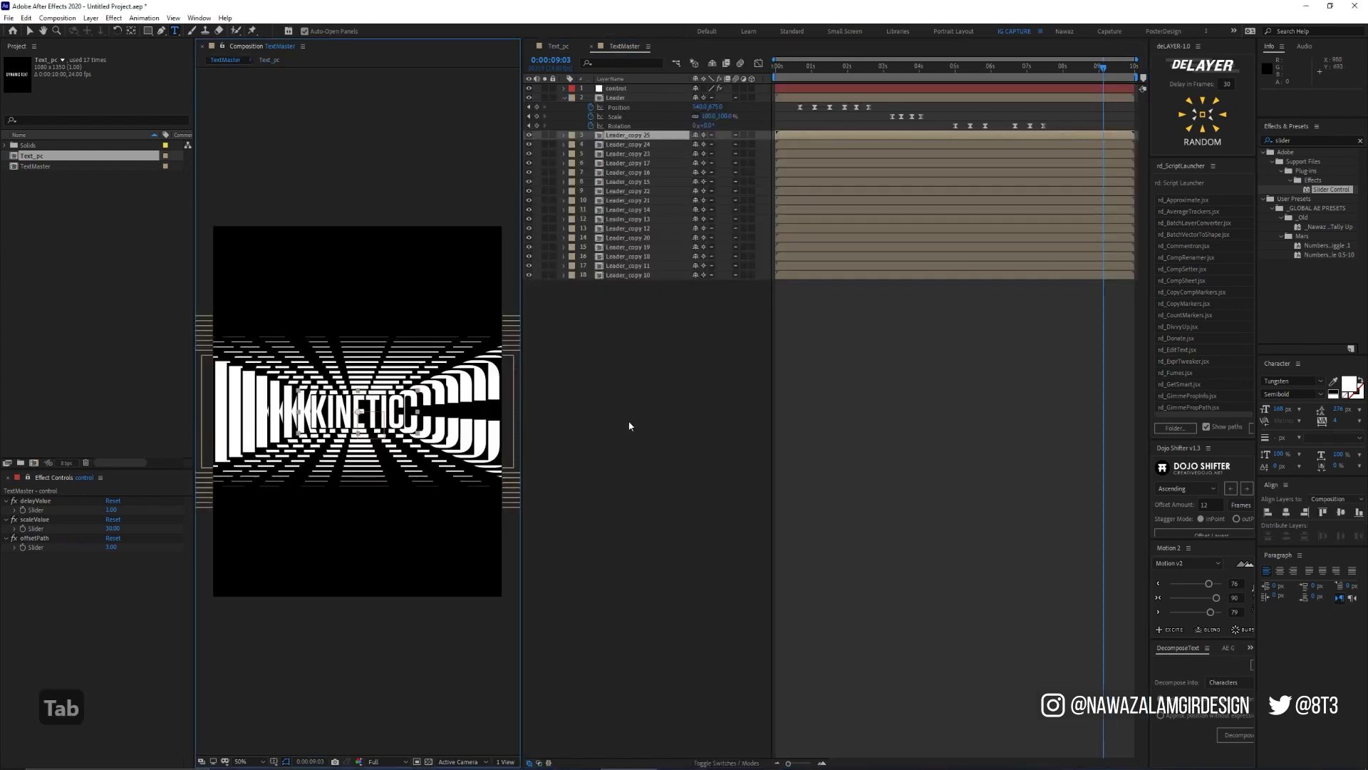
pyautogui.click(629, 426)
pyautogui.press('0')
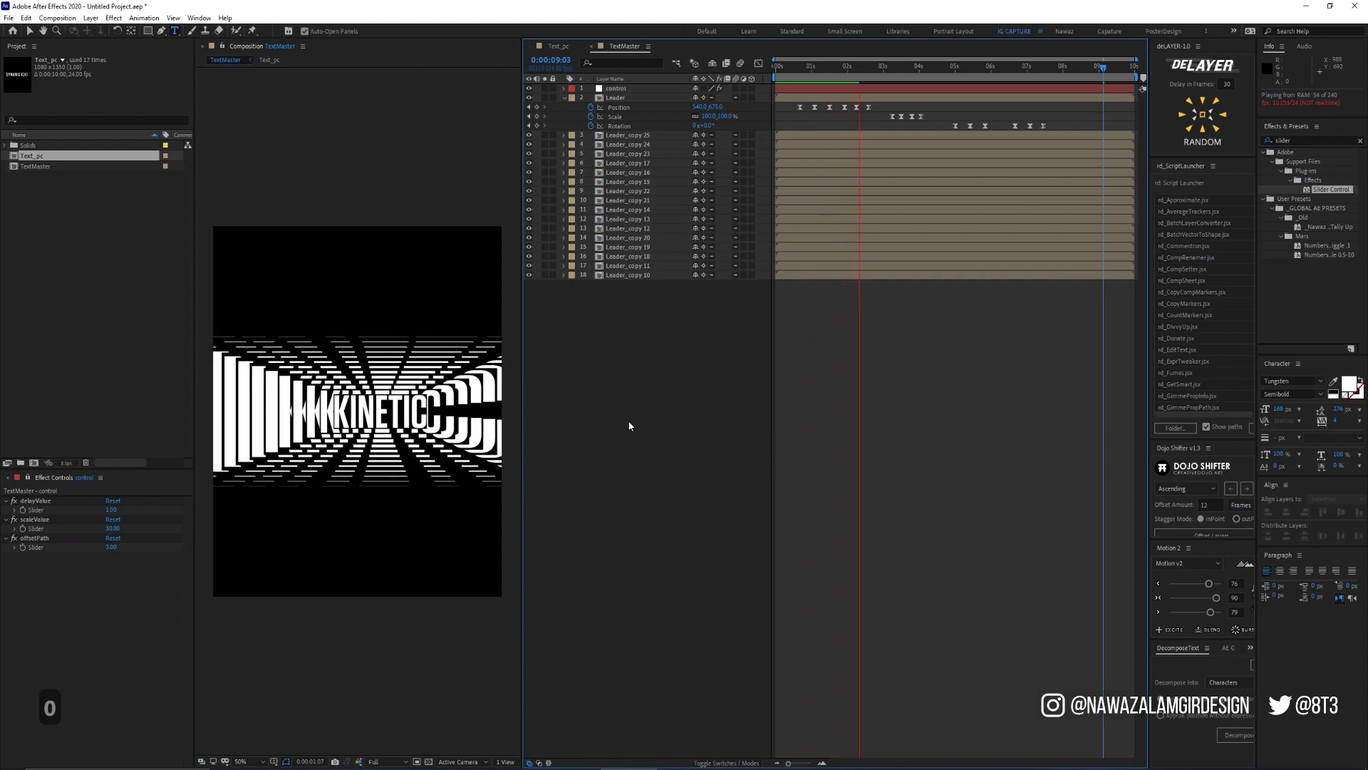
pyautogui.press('space')
# Lower the TextMaster preview resolution to Third and go to Leader's second scale keyframe
pyautogui.click(900, 69)
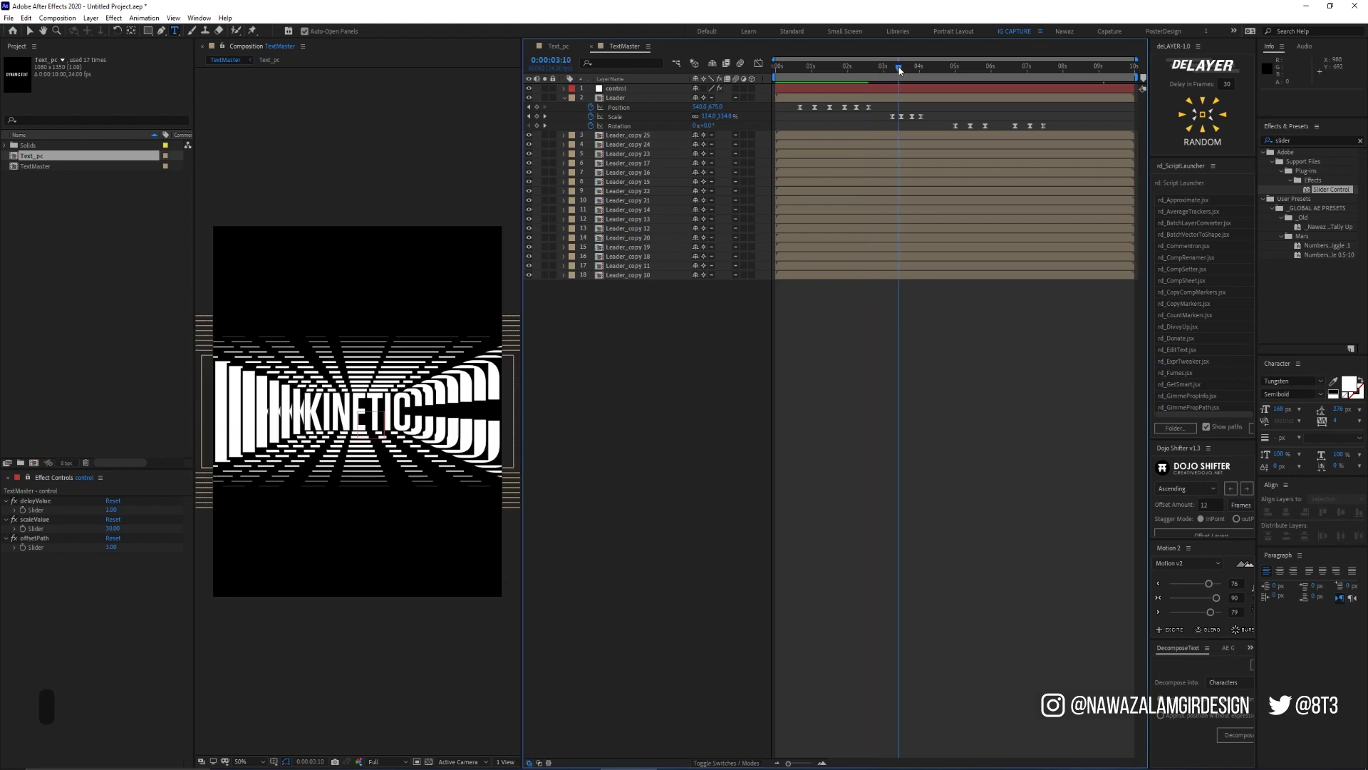
pyautogui.click(635, 210)
pyautogui.click(375, 762)
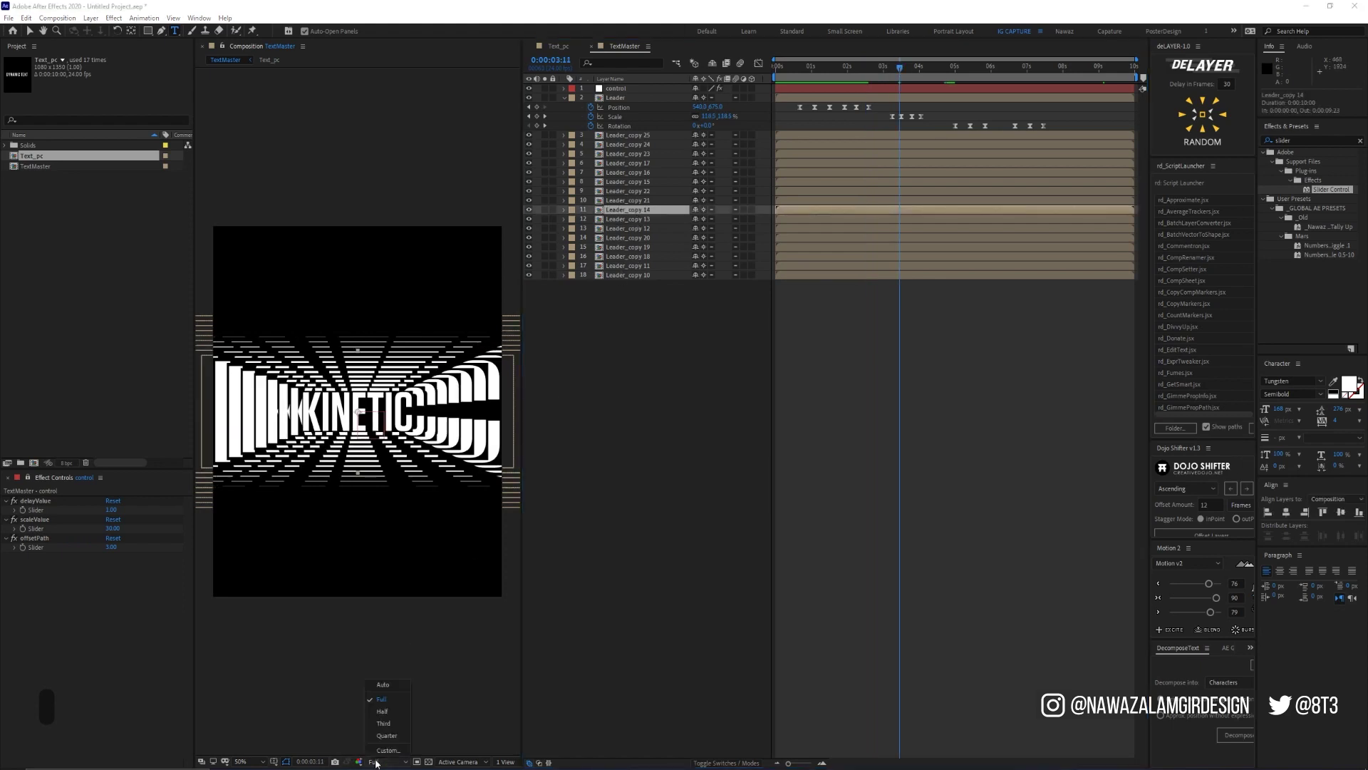
pyautogui.click(396, 723)
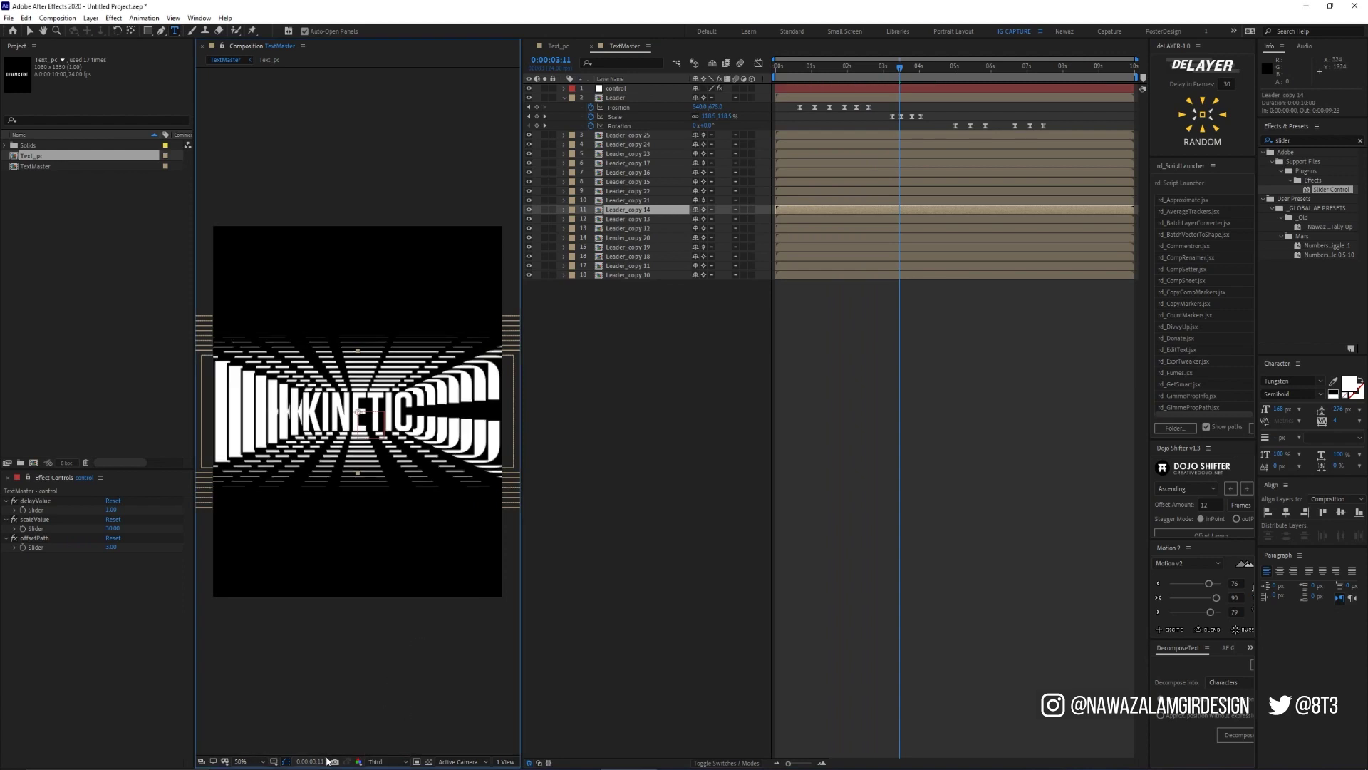
pyautogui.press('j')
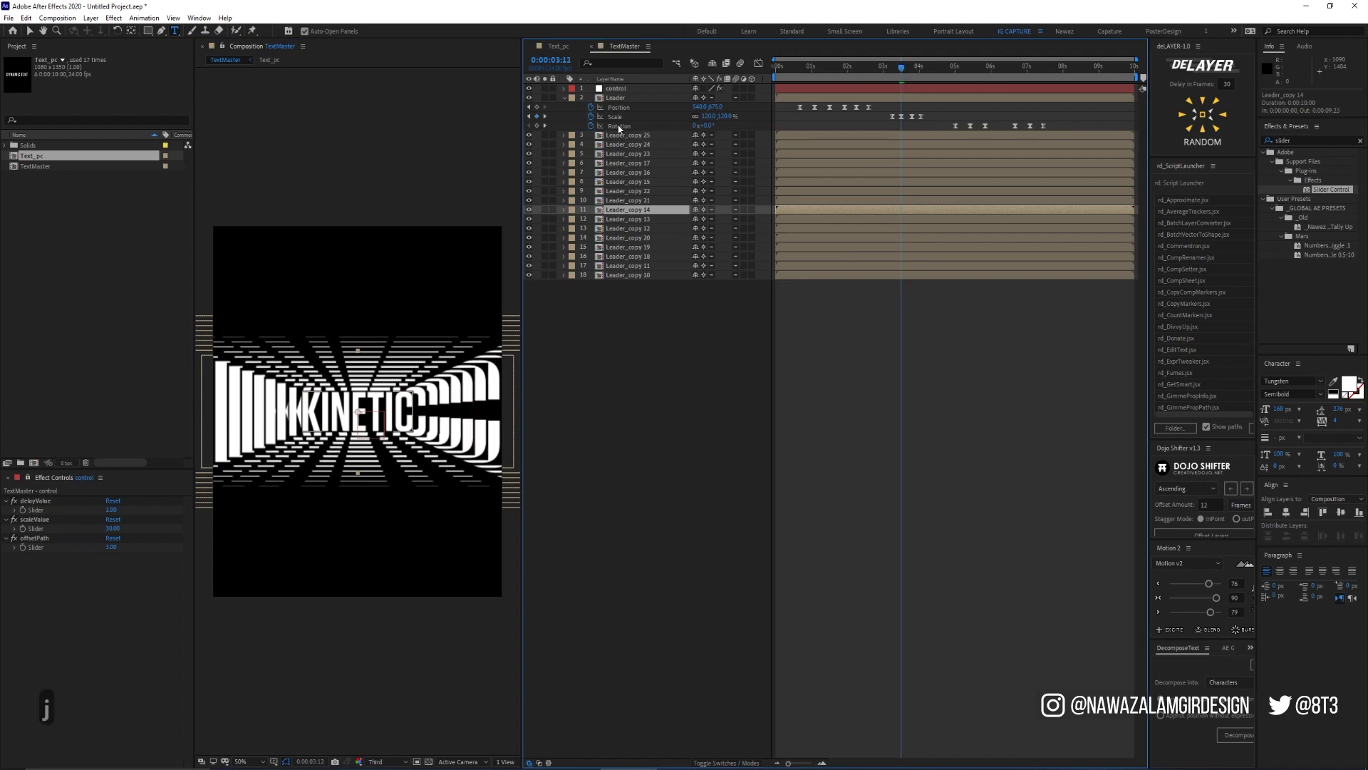
pyautogui.press('1')
pyautogui.press('5')
pyautogui.press('0')
pyautogui.press('Return')
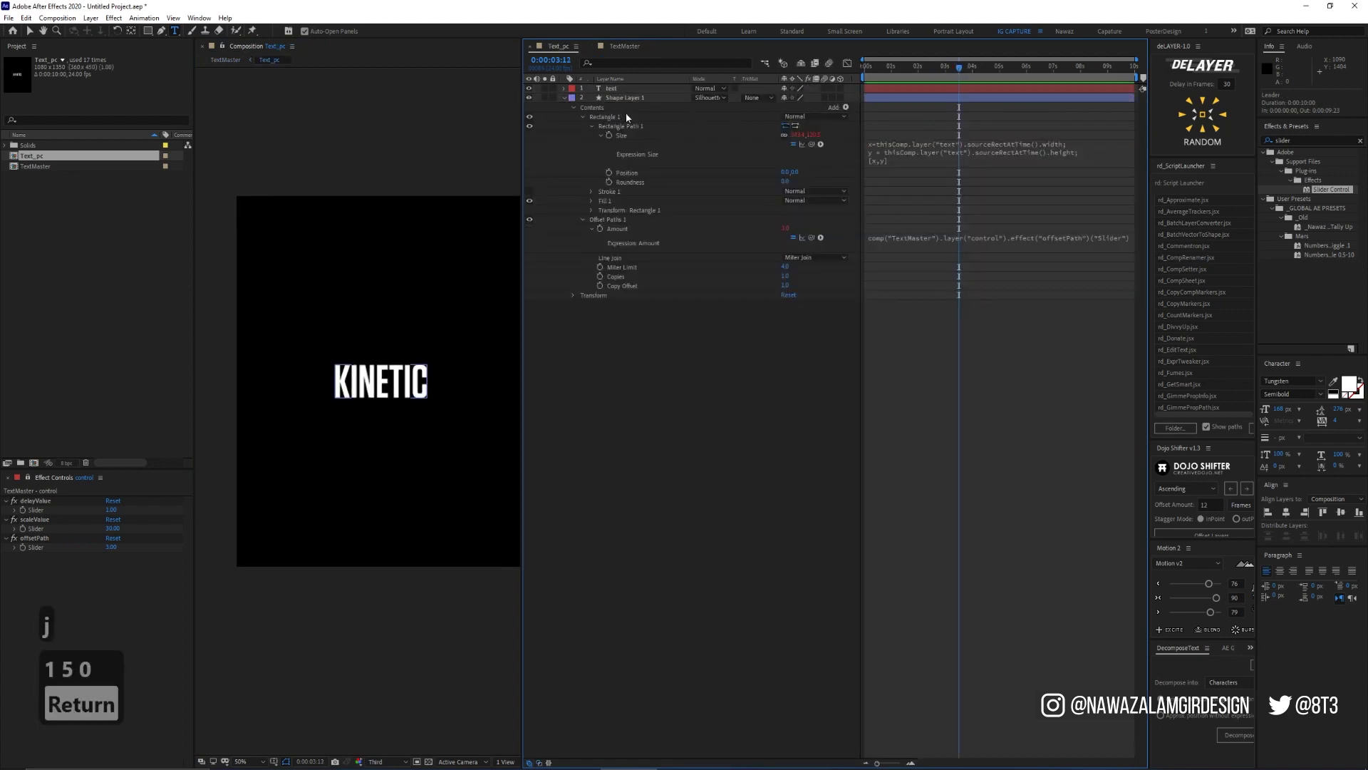
pyautogui.press('Tab')
pyautogui.click(576, 116)
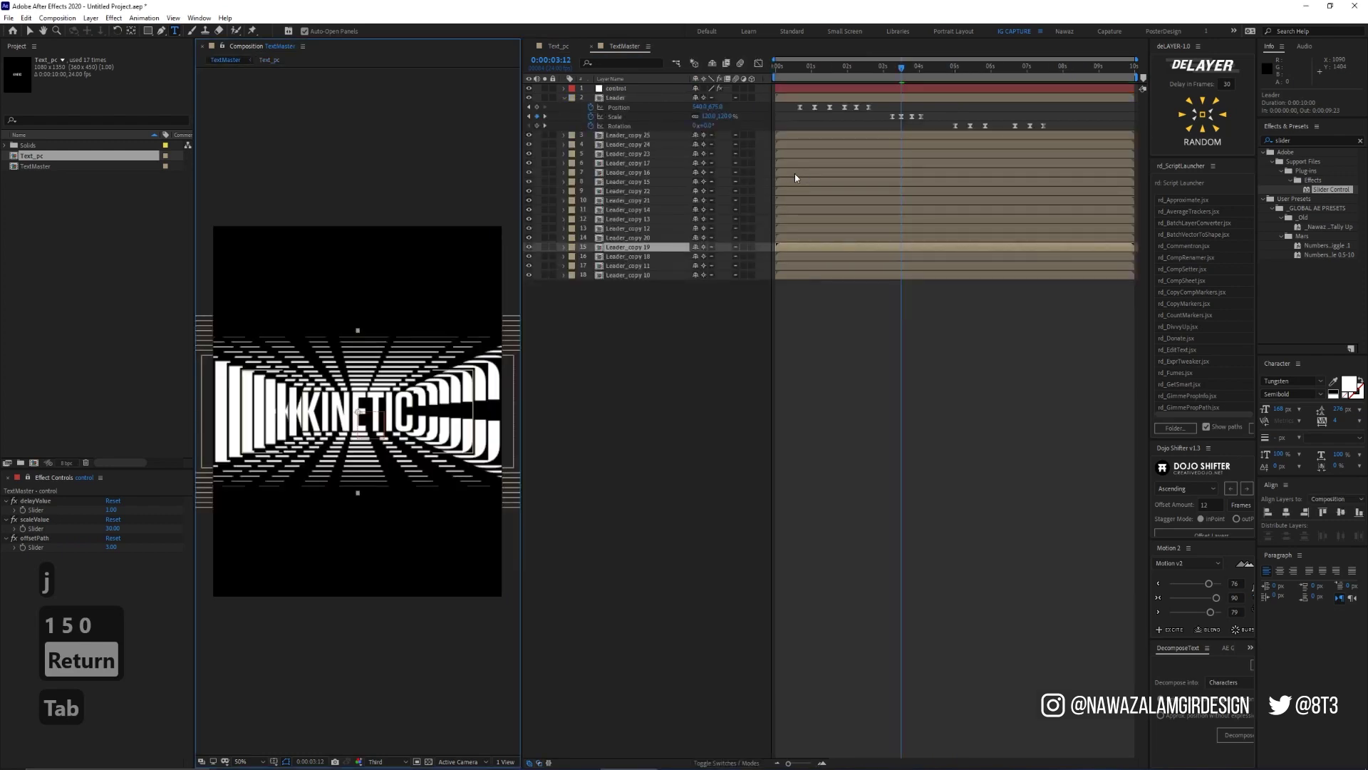
# Set Leader's Scale to 150% at its second scale keyframe
pyautogui.click(709, 116)
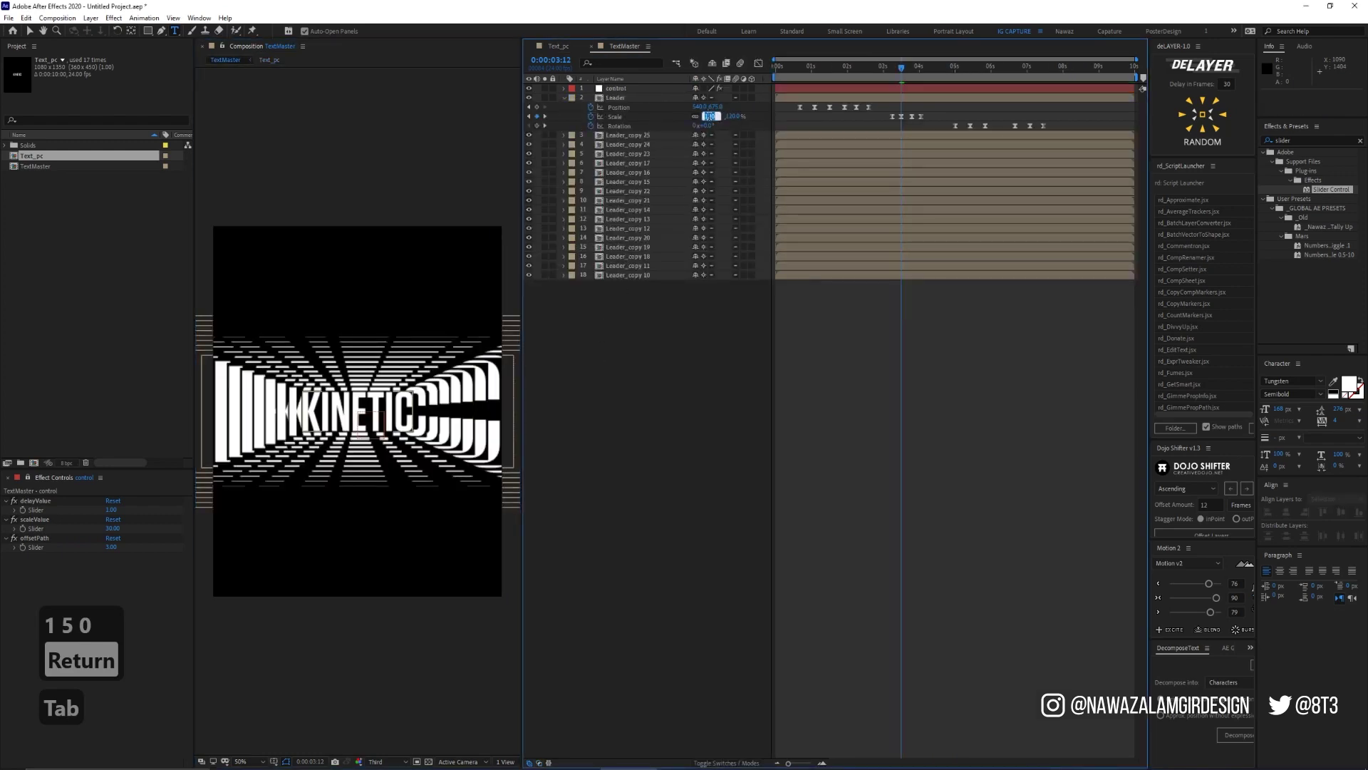
pyautogui.write('150')
pyautogui.press('Return')
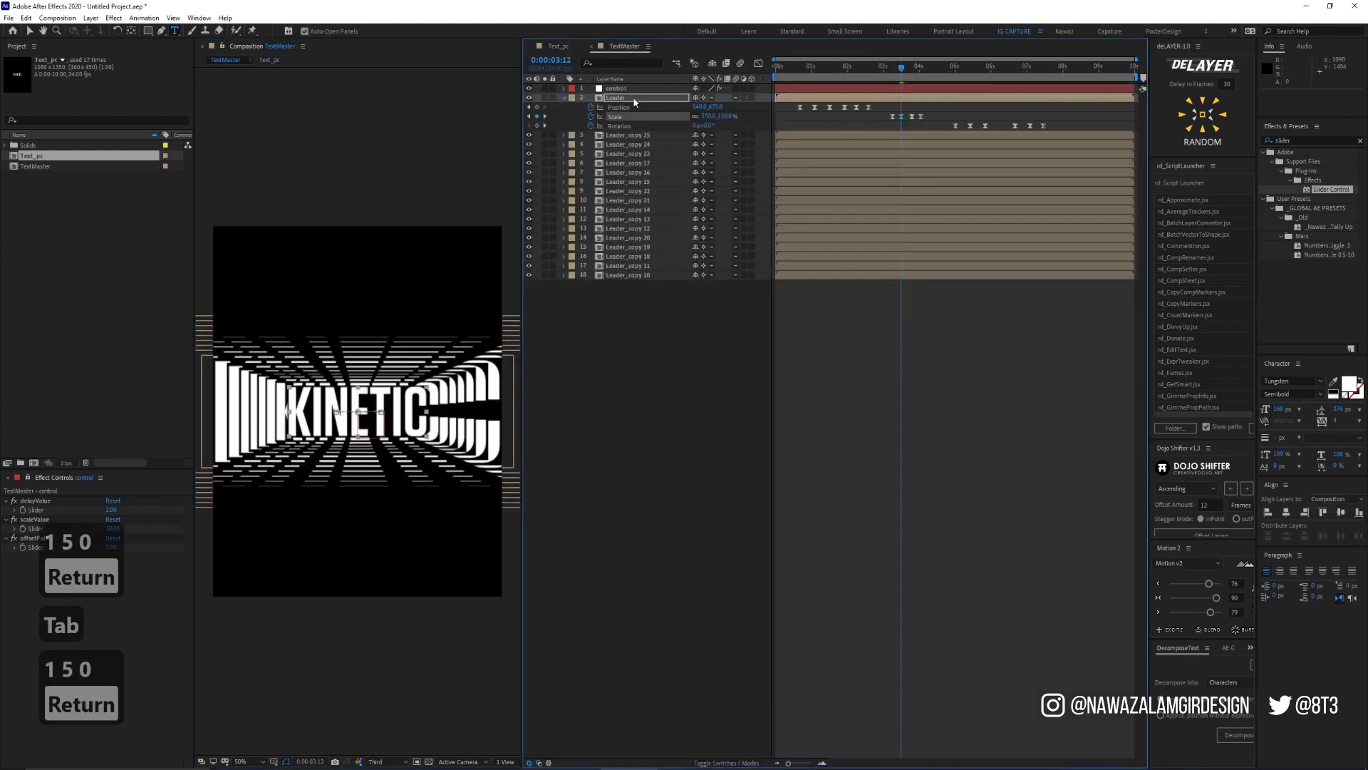
pyautogui.click(632, 98)
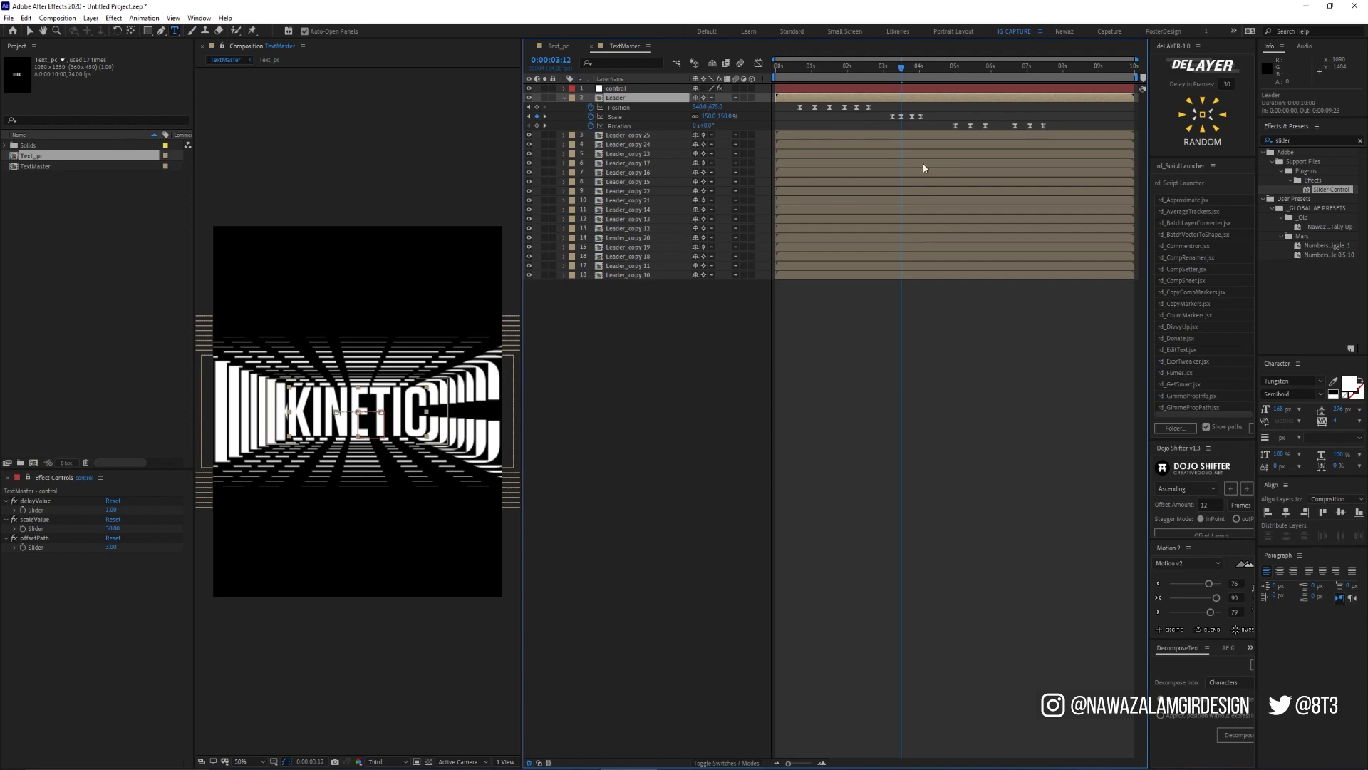
# Set Leader's Scale to 150% at its third scale keyframe and preview the animation
pyautogui.click(916, 70)
pyautogui.press('j')
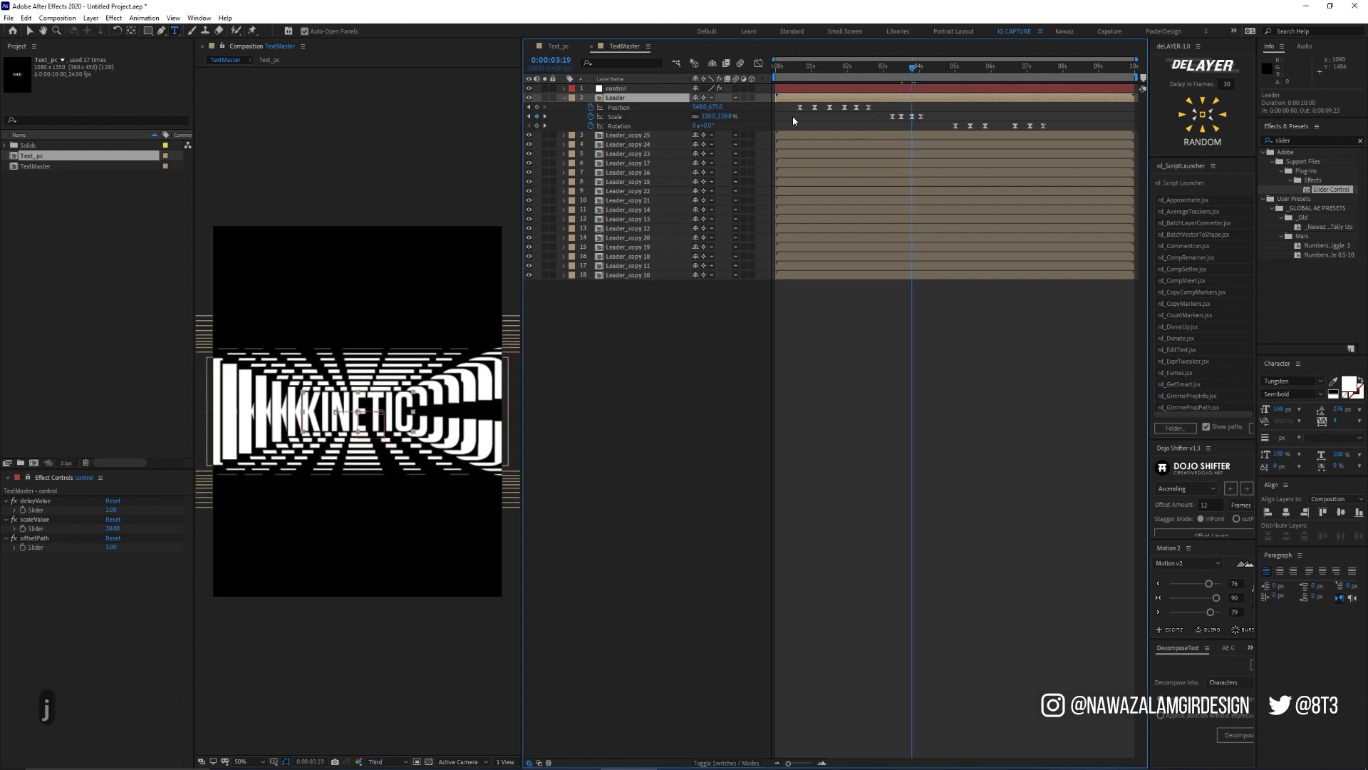
pyautogui.write('150')
pyautogui.press('Return')
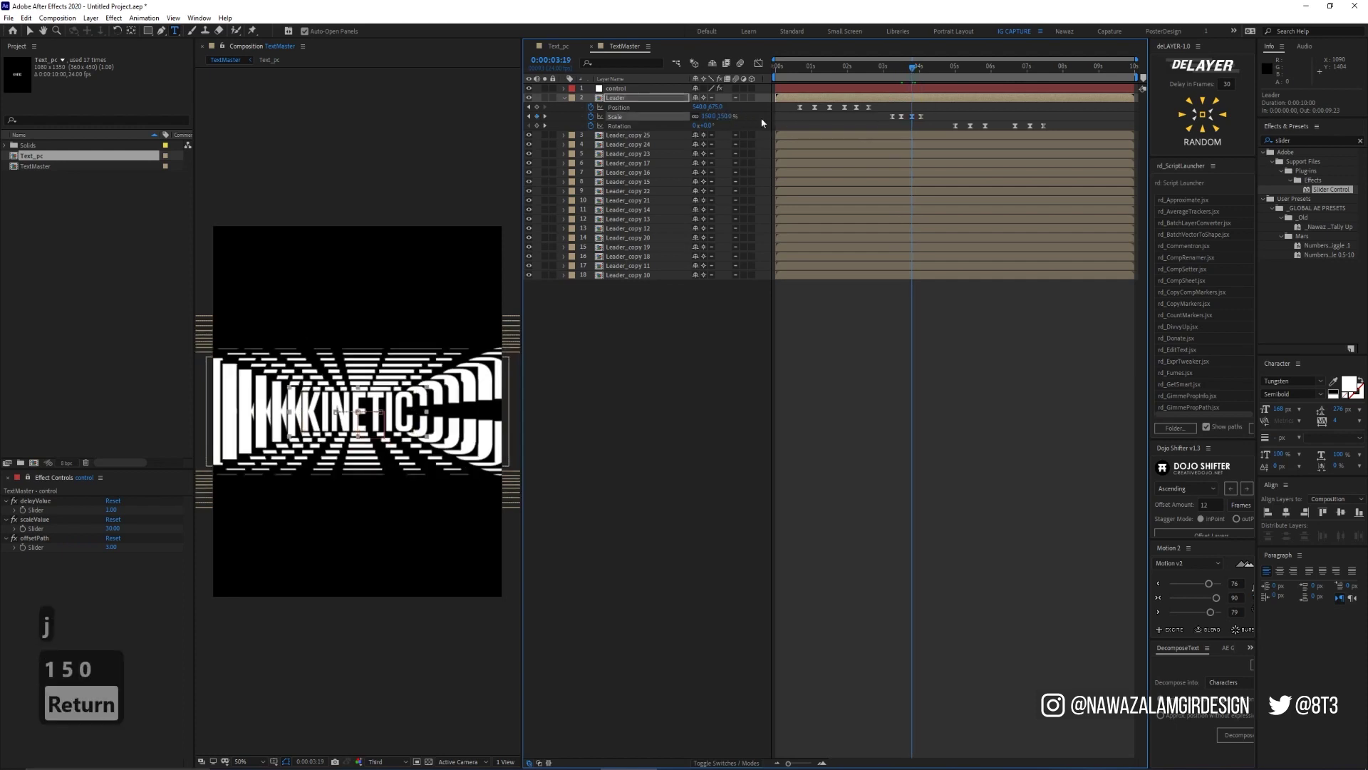
pyautogui.press('KP_0')
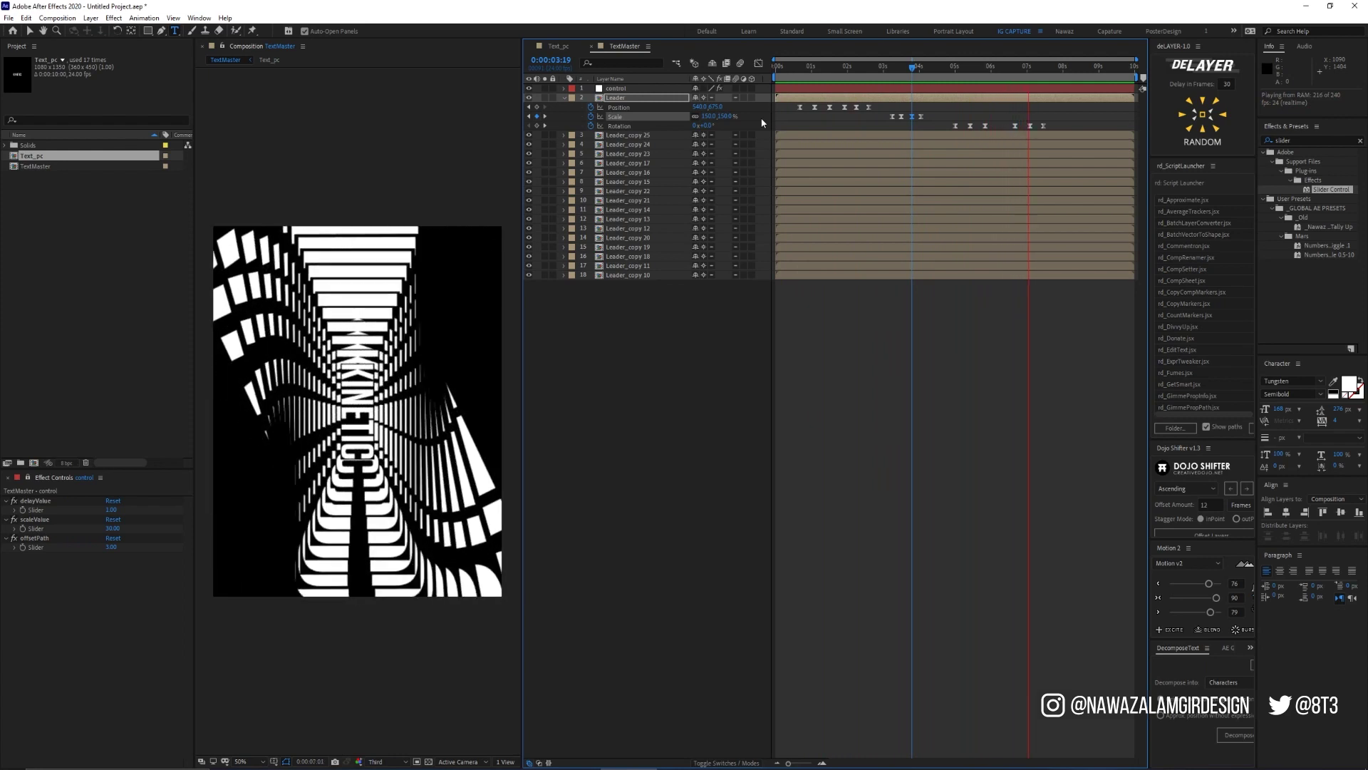
pyautogui.press('space')
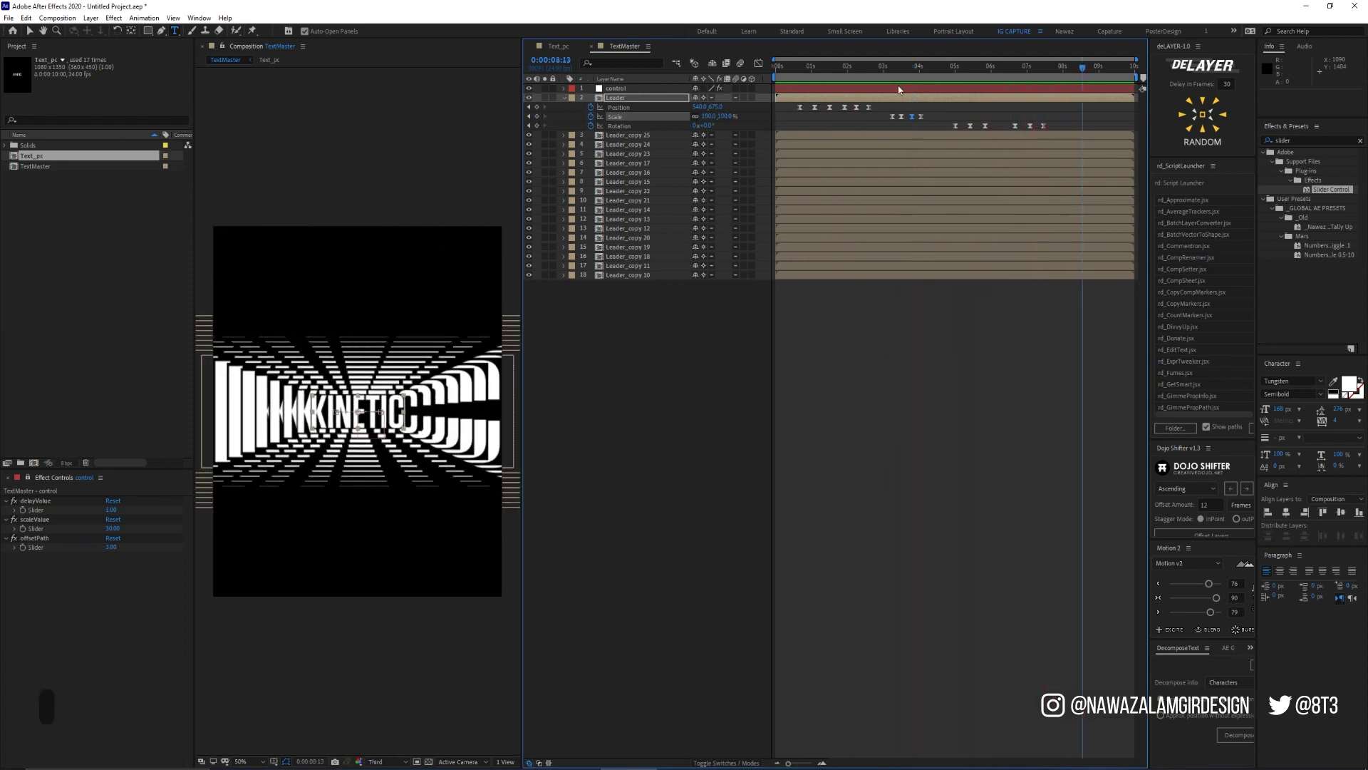
# Set the control layer's offsetPath slider to 2 and raise its scaleValue slider to about 62
pyautogui.click(891, 72)
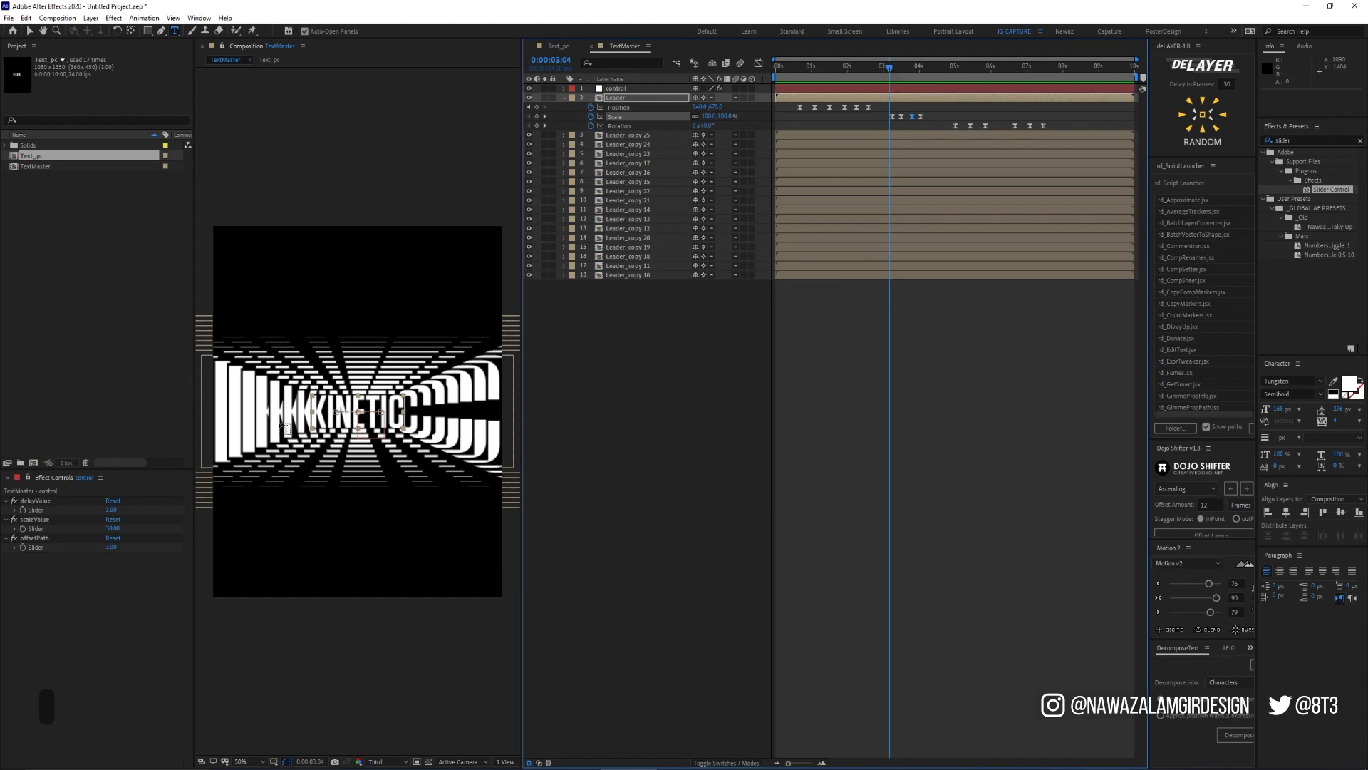
pyautogui.click(111, 546)
pyautogui.write('2')
pyautogui.press('Return')
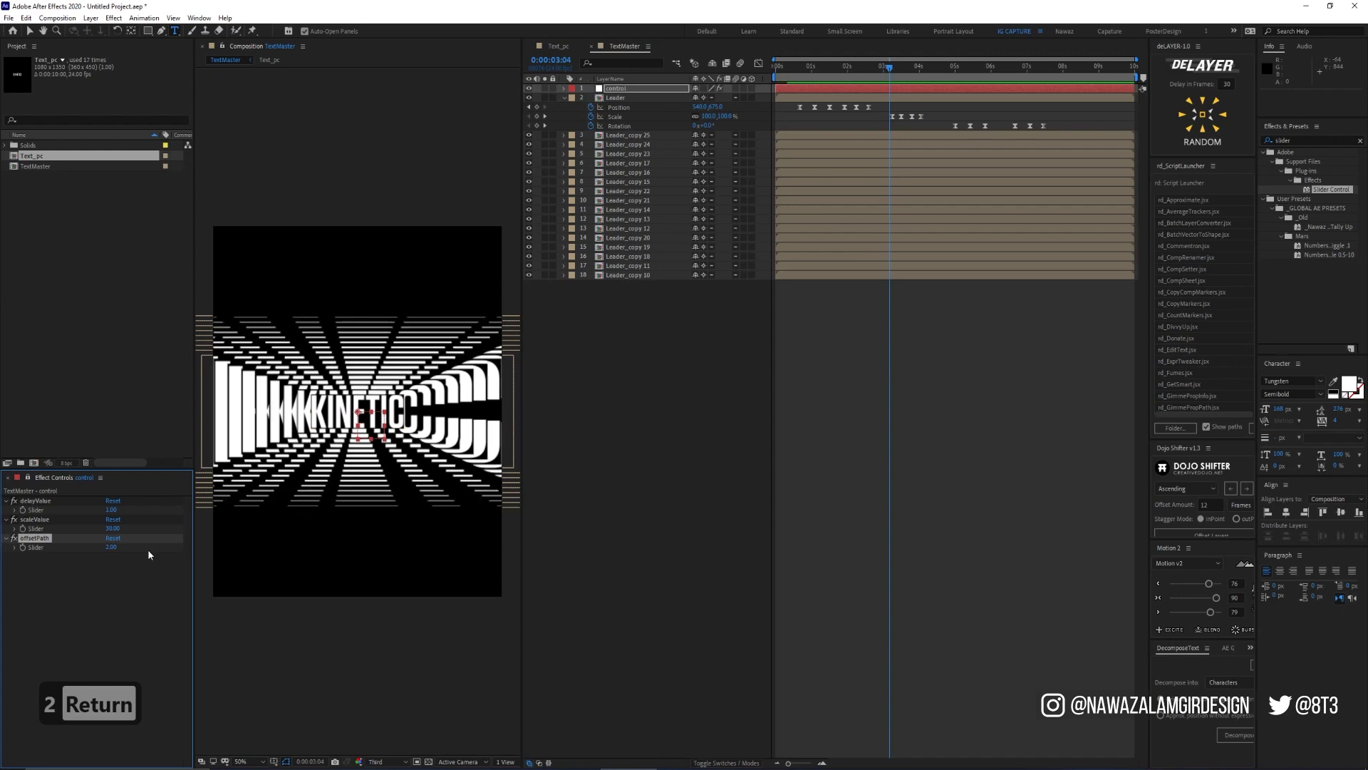
pyautogui.moveTo(114, 528); pyautogui.dragTo(270, 503)
# Play the full TextMaster animation to review the copies with the adjusted sliders
pyautogui.click(678, 399)
pyautogui.press('0')
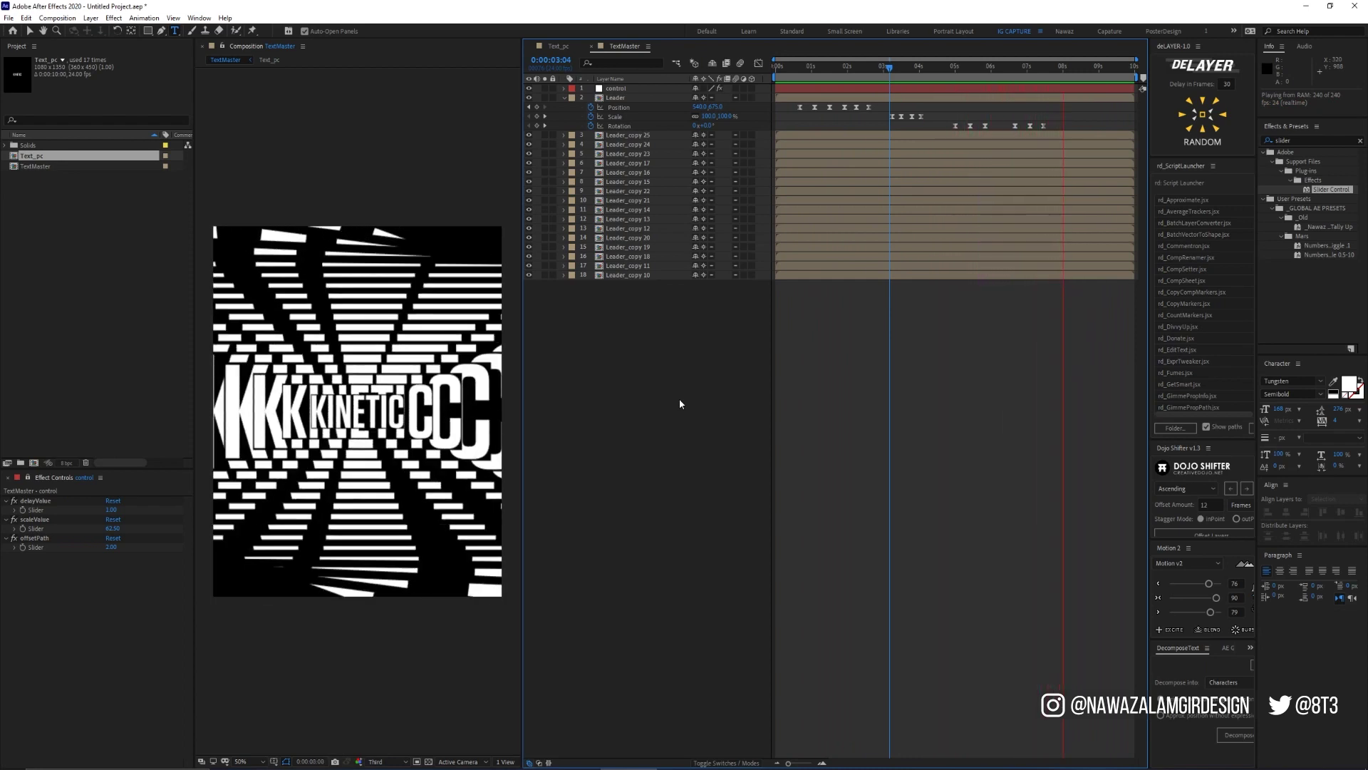
pyautogui.press('space')
# Compare the text stack with Collapse Transformations switched off and back on for Leader and all its copies
pyautogui.moveTo(797, 76); pyautogui.dragTo(911, 78)
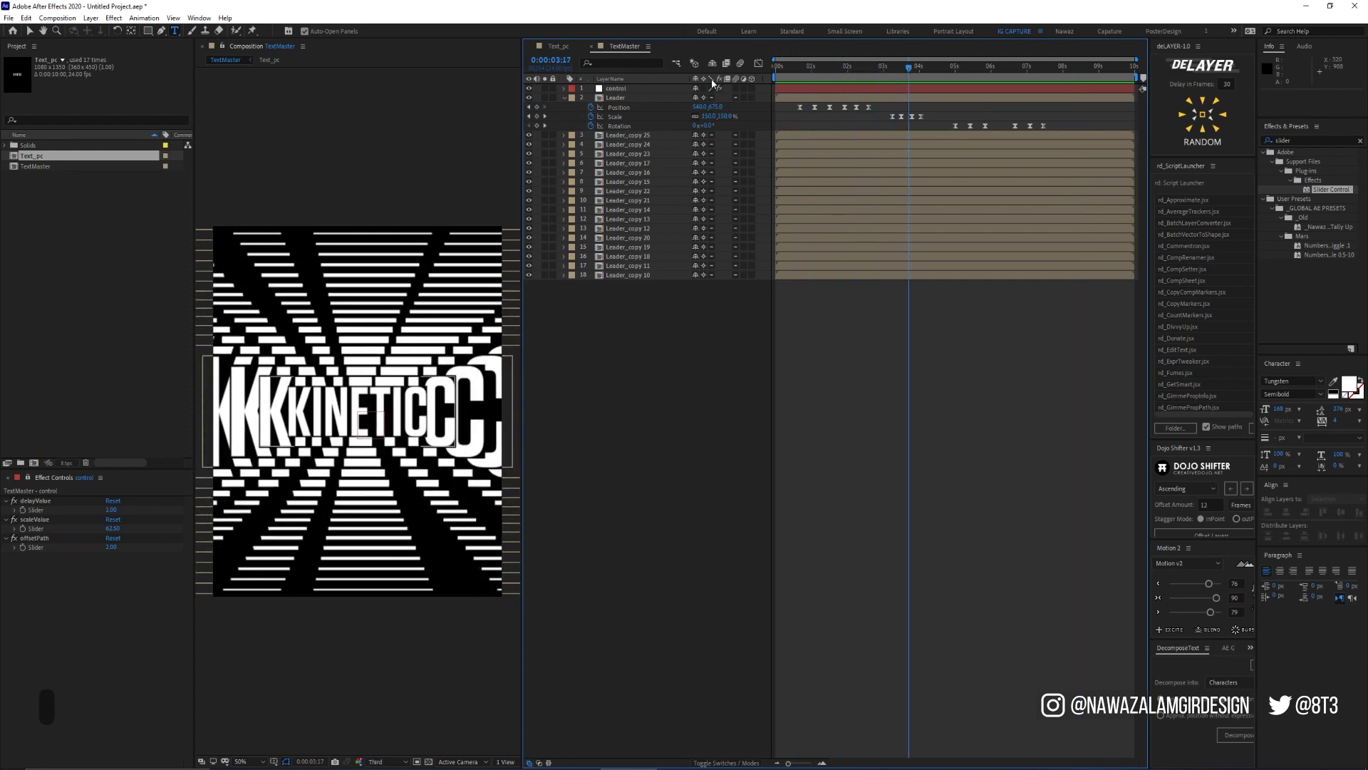
pyautogui.moveTo(706, 97); pyautogui.dragTo(704, 276)
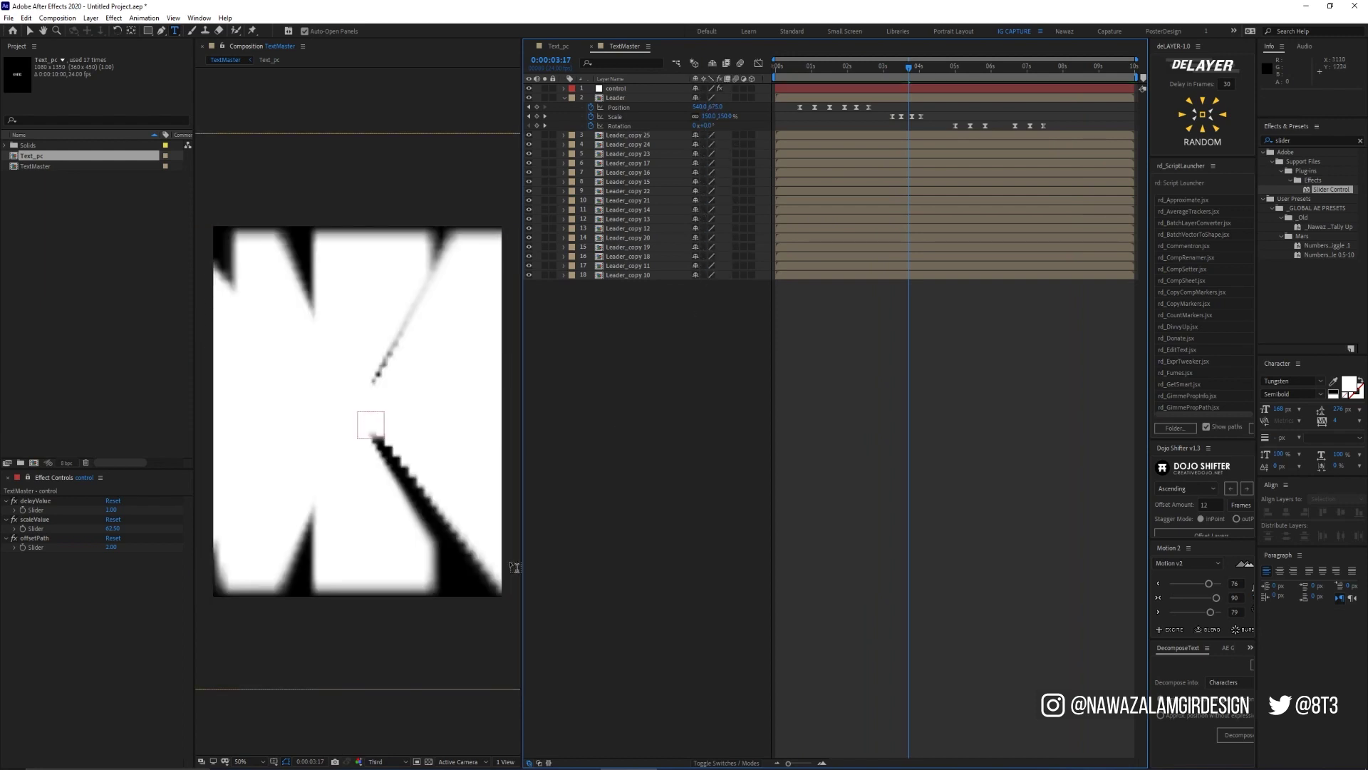
pyautogui.moveTo(703, 134); pyautogui.dragTo(704, 277)
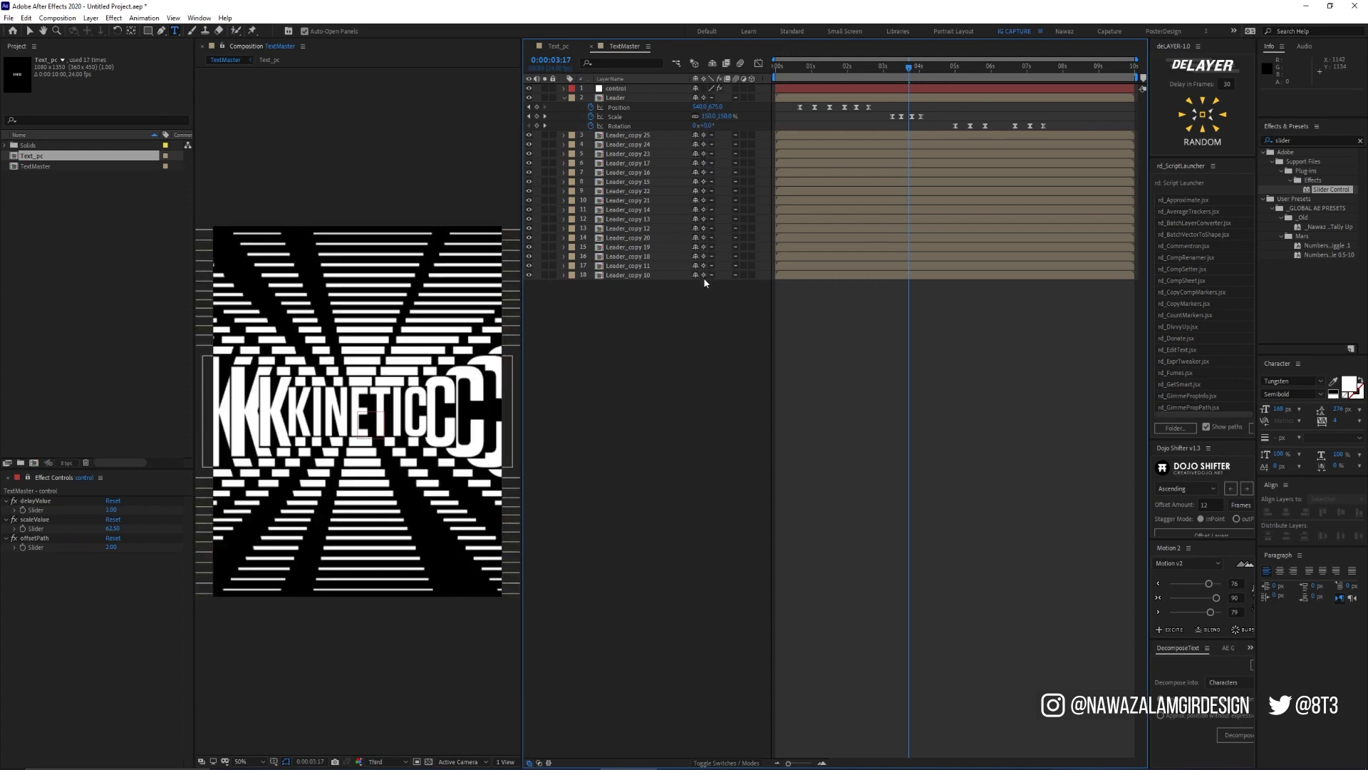
# Open Text_pc and check Shape Layer 1's blending mode, keeping it at Silhouette Alpha
pyautogui.doubleClick(631, 137)
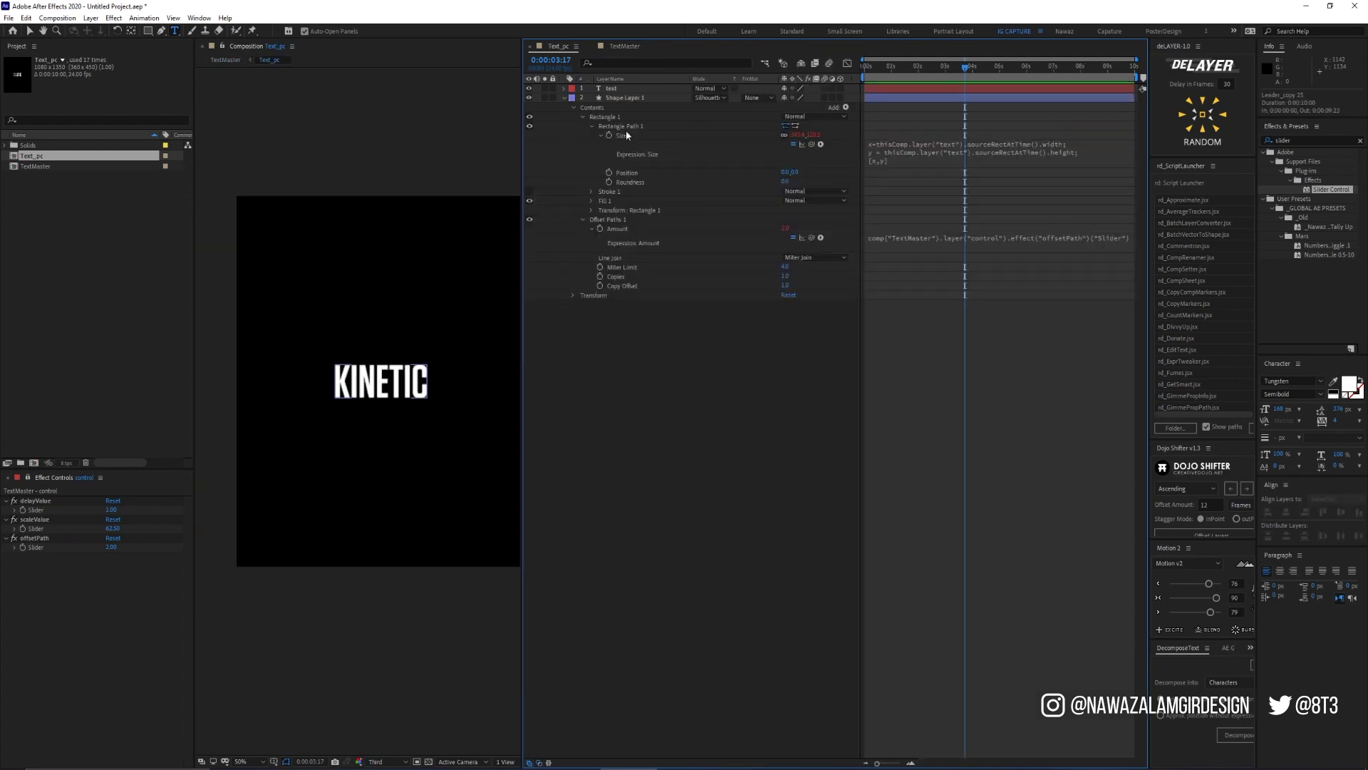
pyautogui.click(622, 99)
pyautogui.click(710, 98)
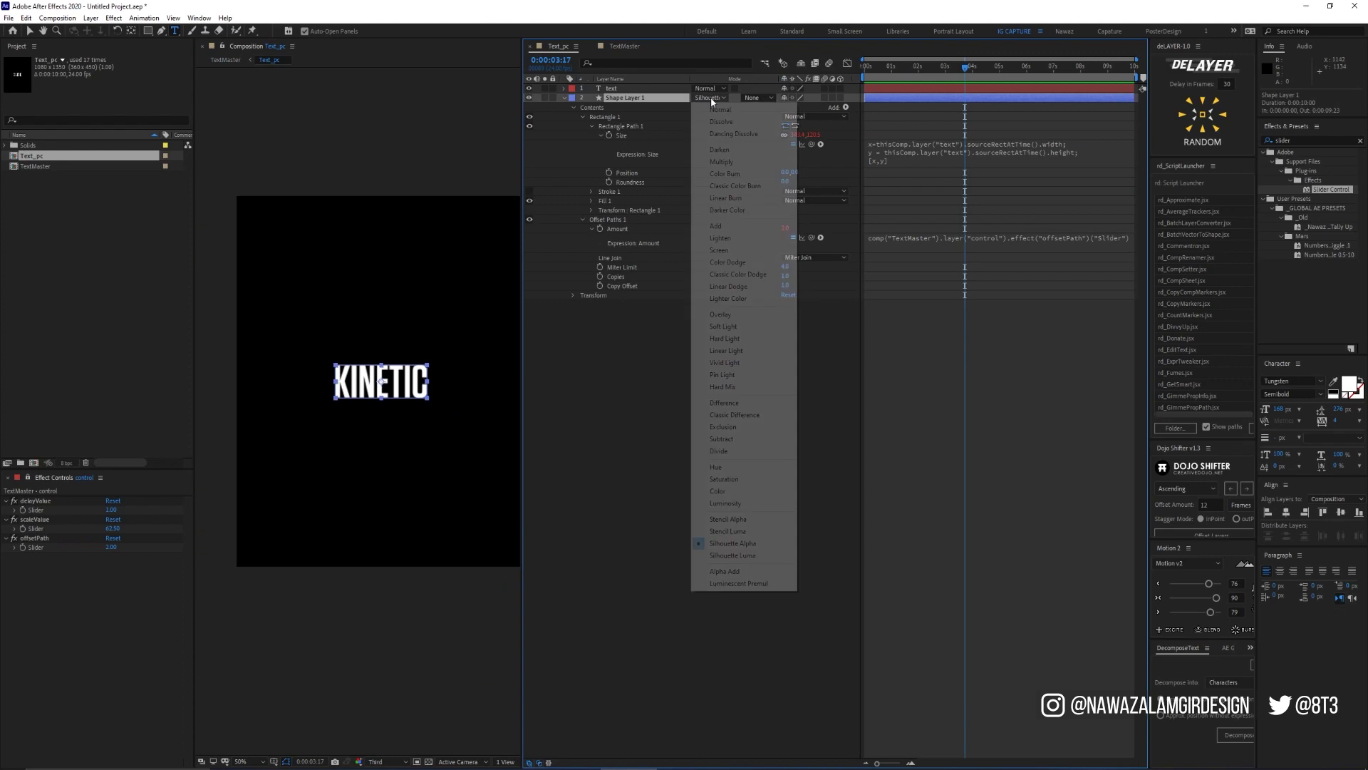
pyautogui.click(738, 544)
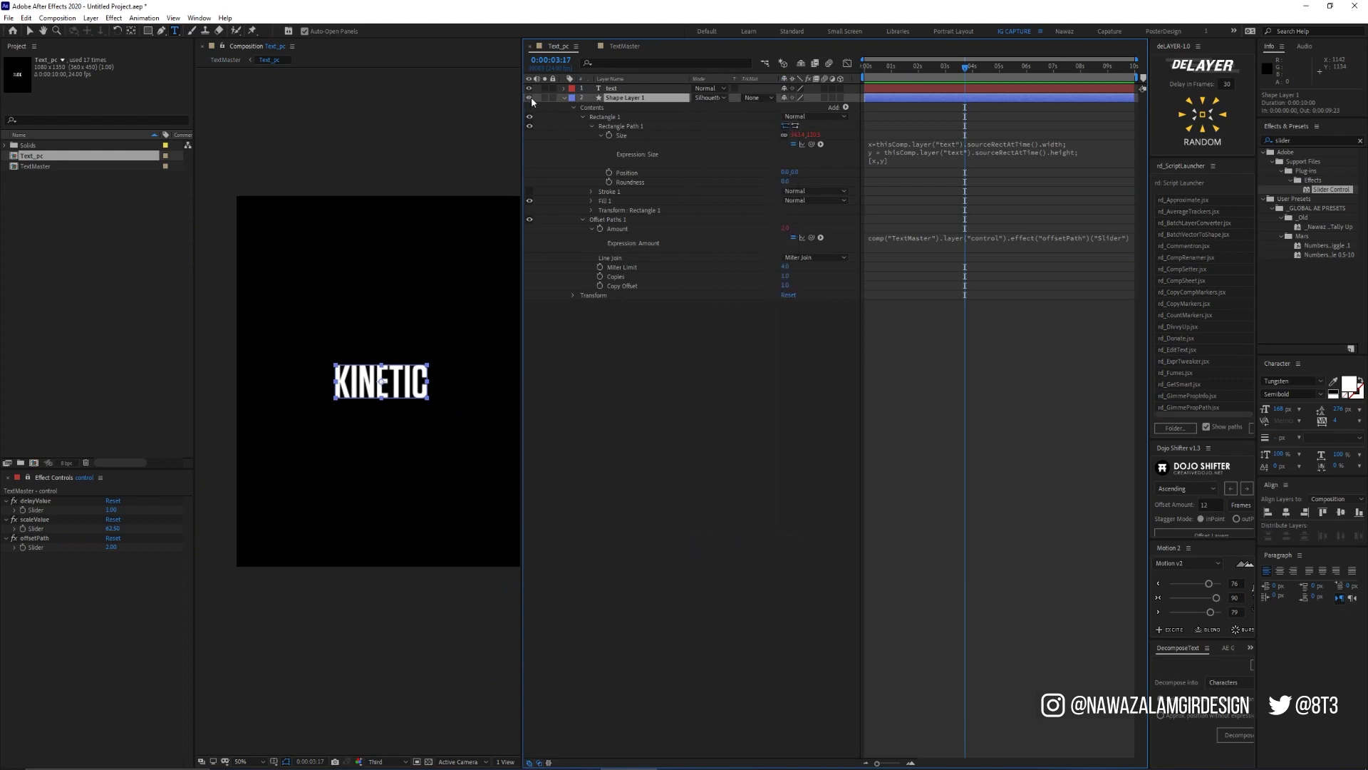
# Colour the text layer in Text_pc red (FF3131) and view the stack in TextMaster
pyautogui.click(639, 335)
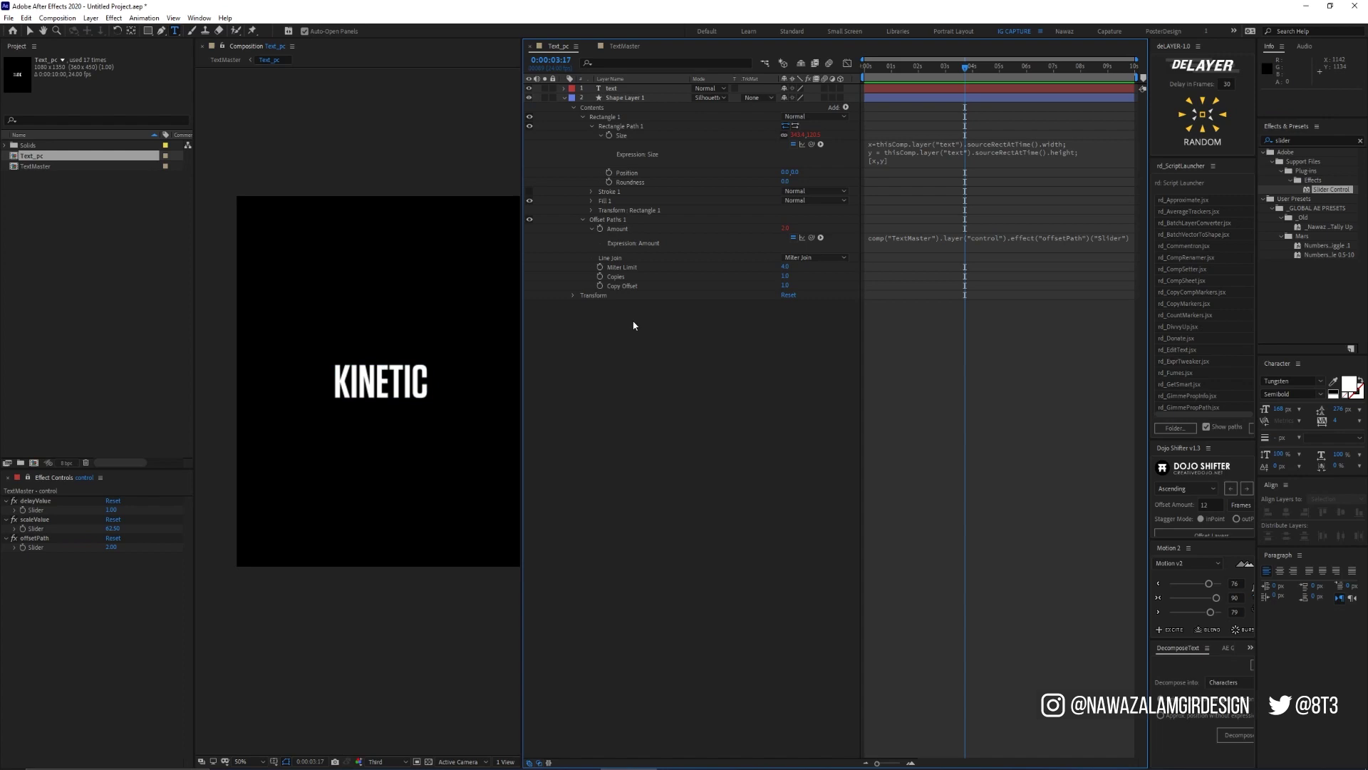
pyautogui.press('Tab')
pyautogui.click(580, 315)
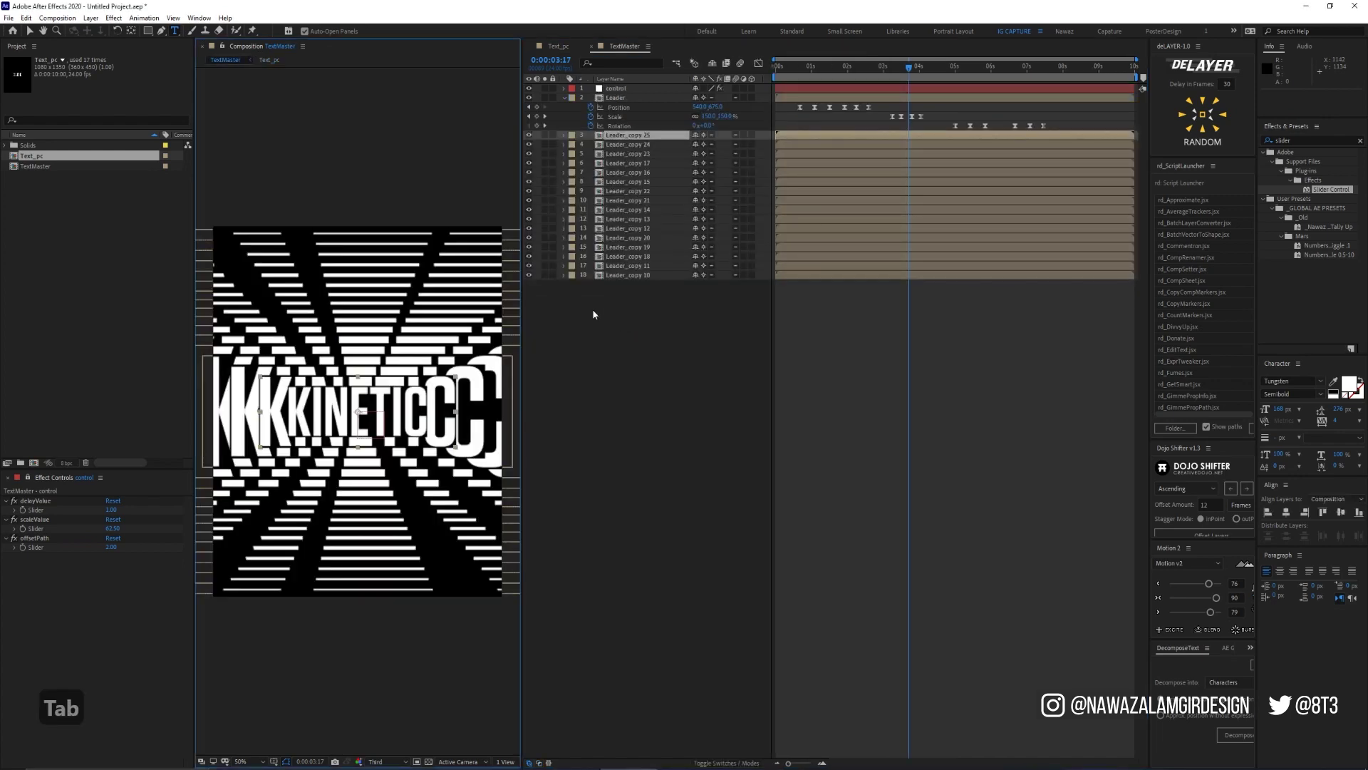
pyautogui.click(624, 99)
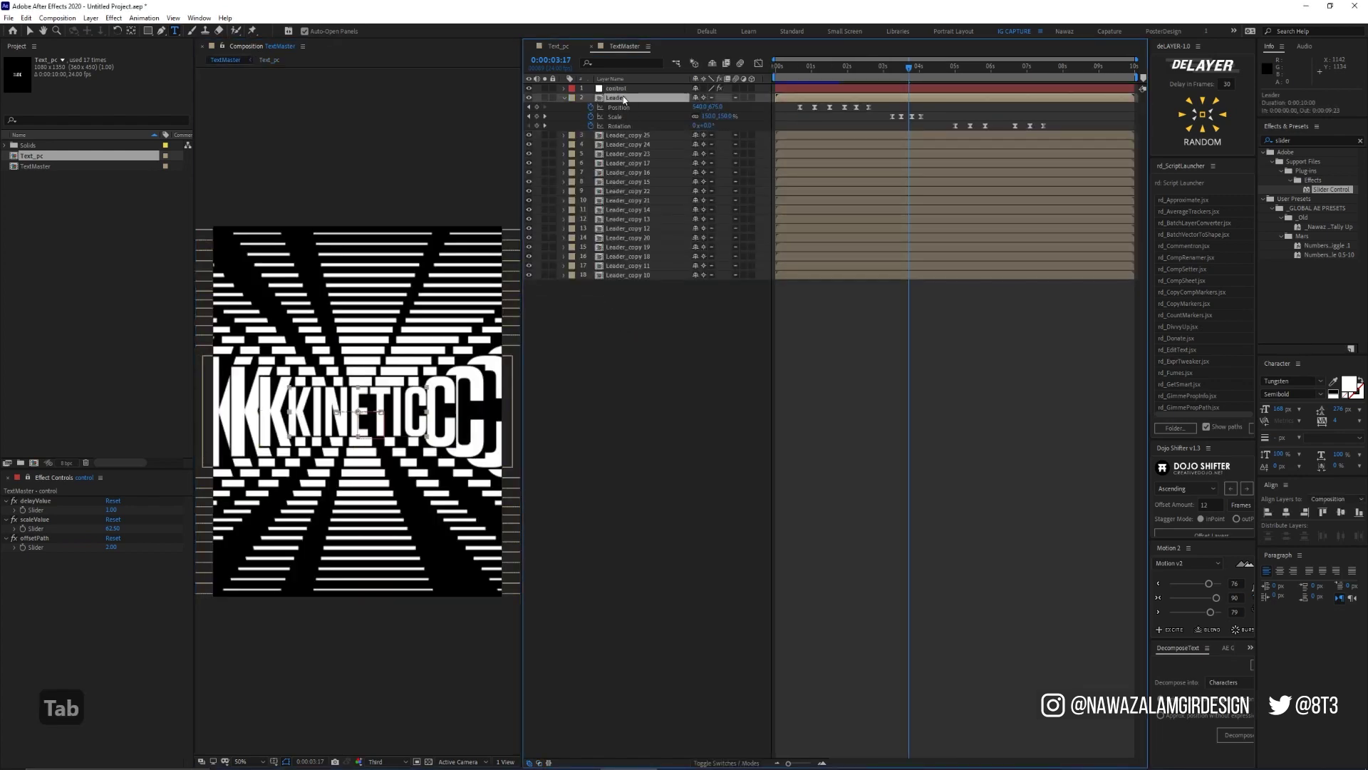
pyautogui.doubleClick(625, 99)
pyautogui.click(617, 89)
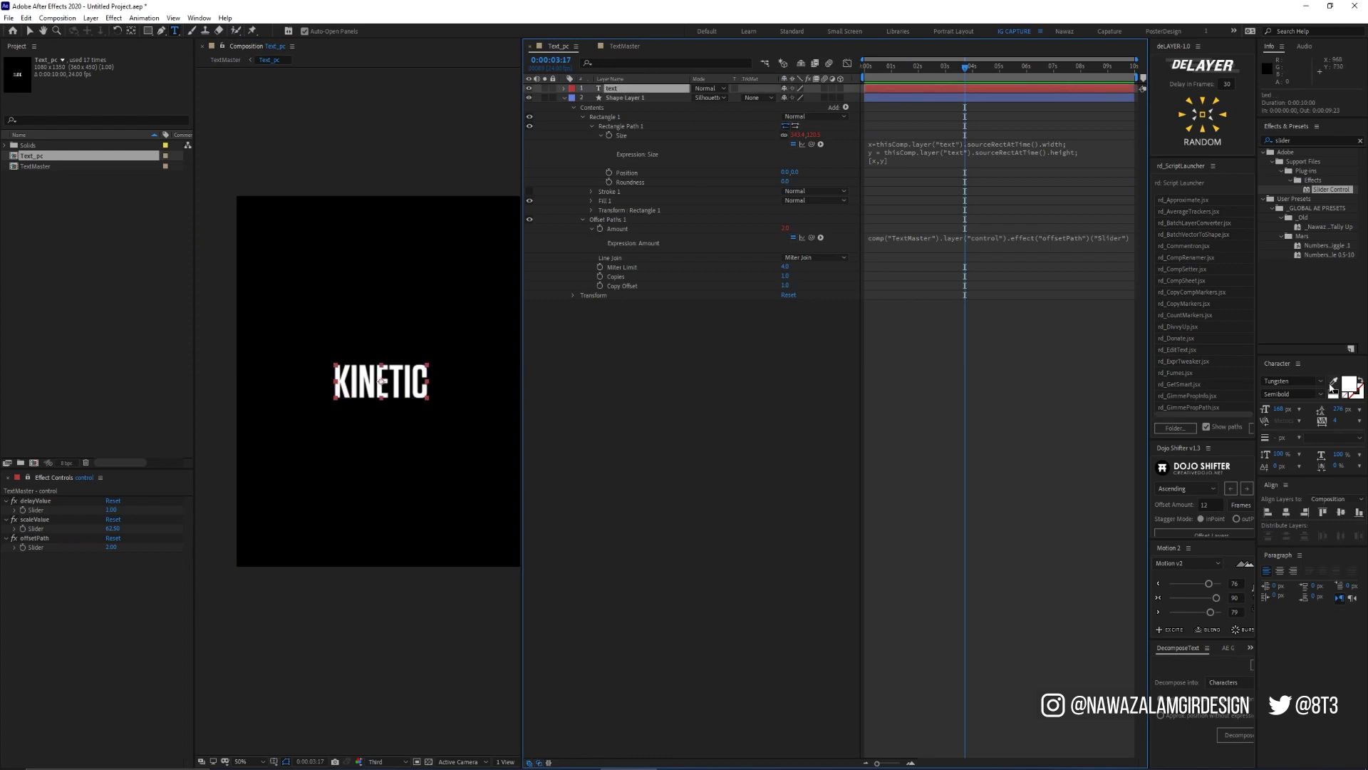
pyautogui.click(1347, 385)
pyautogui.moveTo(1033, 149); pyautogui.dragTo(1031, 121)
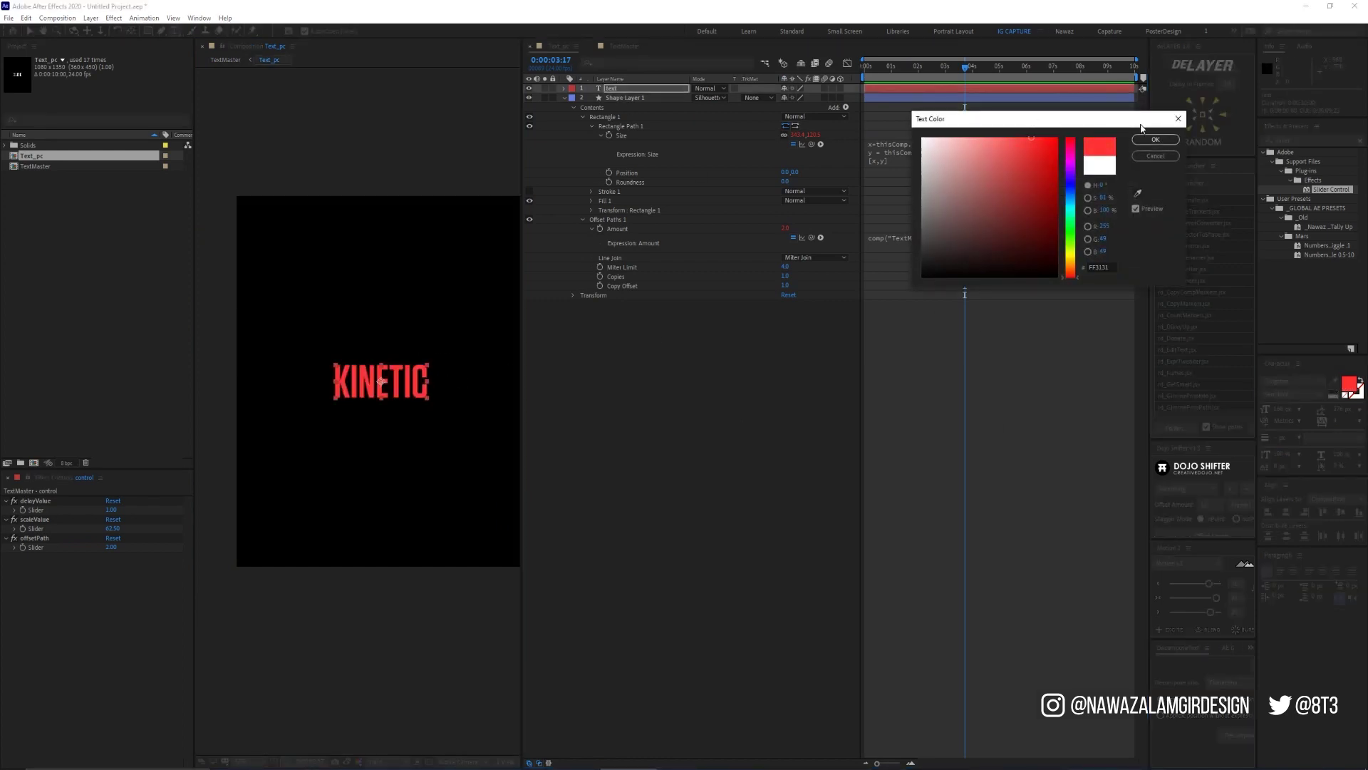
pyautogui.click(1155, 138)
pyautogui.press('Tab')
pyautogui.click(712, 322)
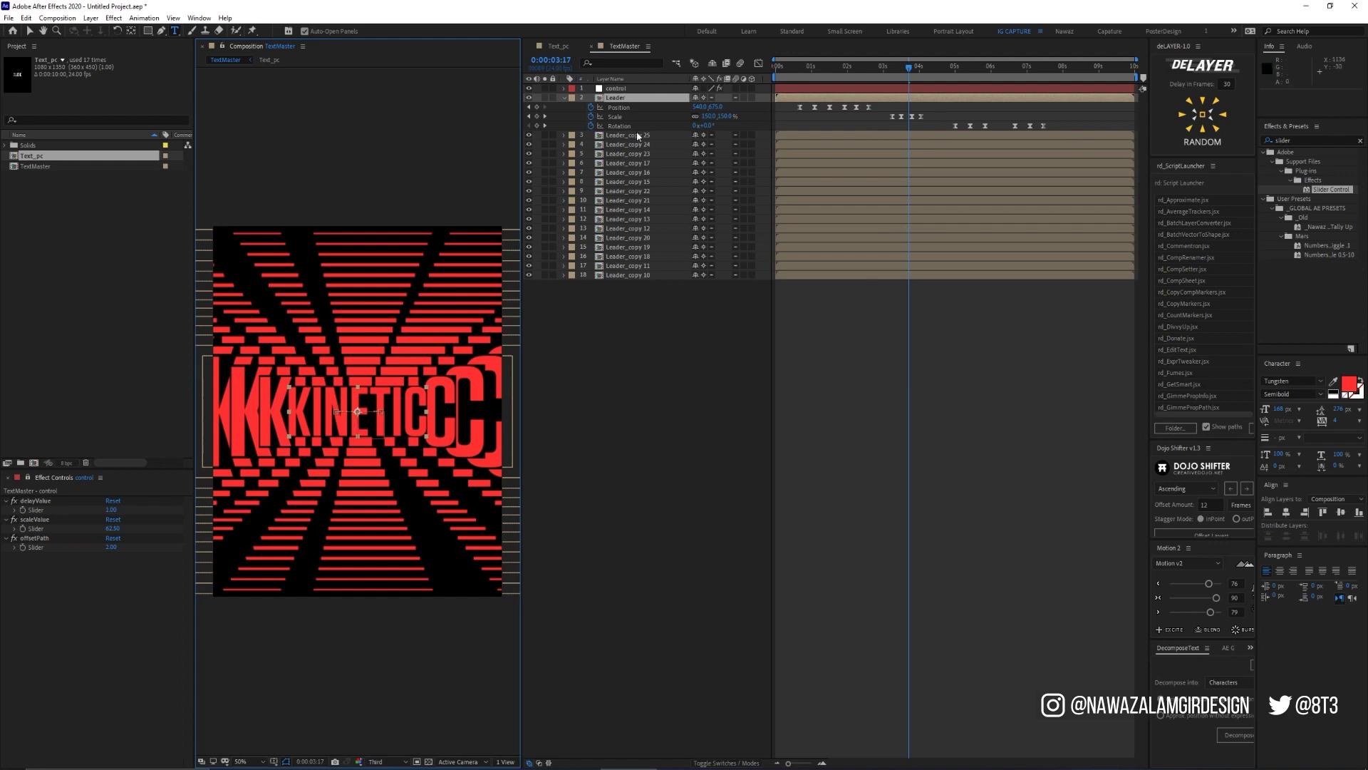
# Reopen Text_pc from Leader and restore the text layer's character fill colour to white
pyautogui.doubleClick(625, 98)
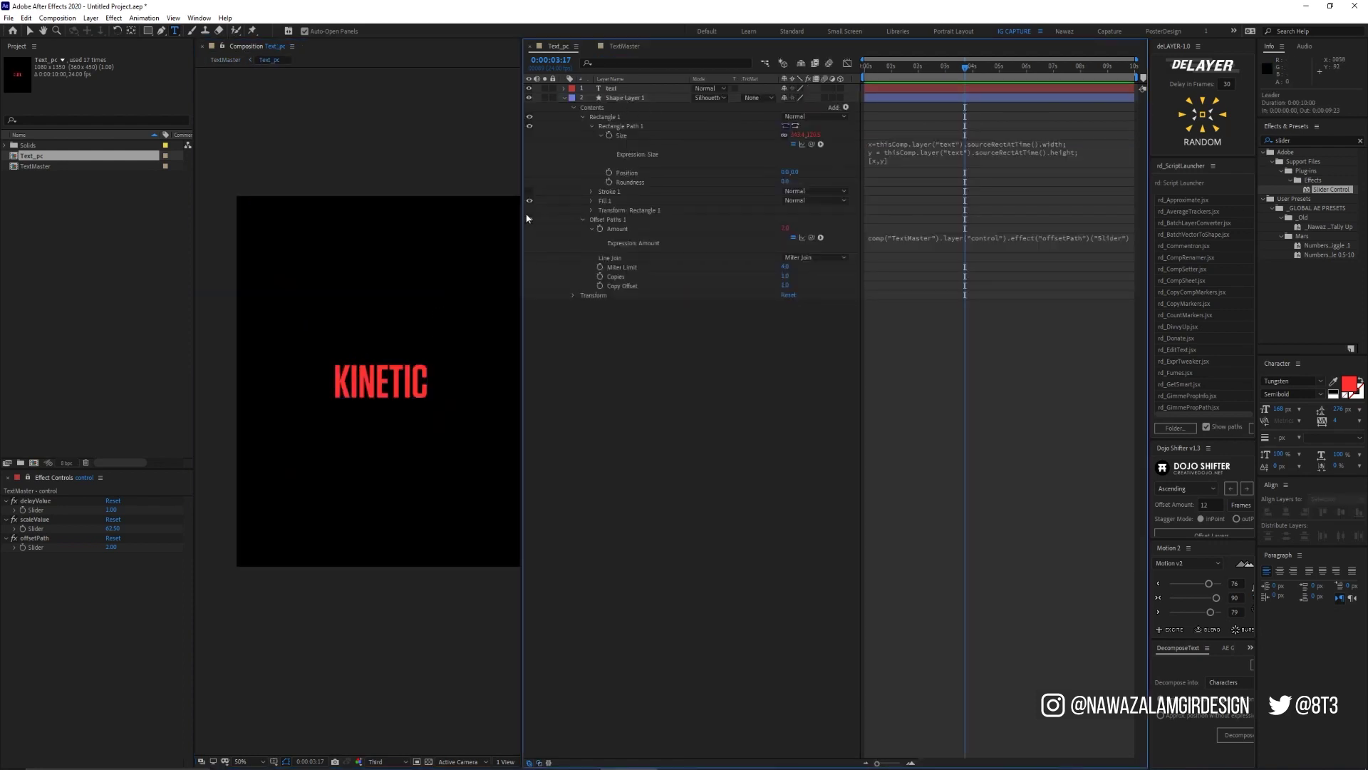
pyautogui.press('Tab')
pyautogui.click(513, 162)
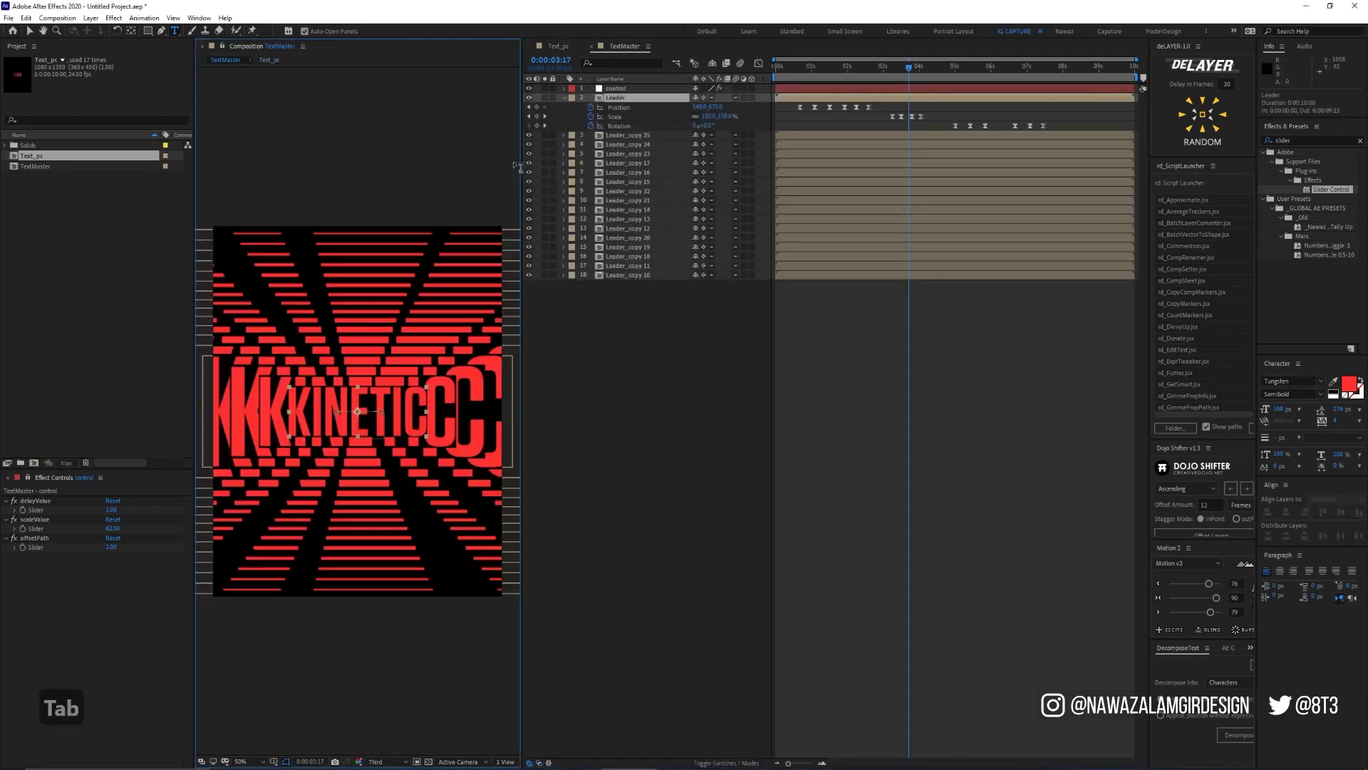
pyautogui.doubleClick(610, 97)
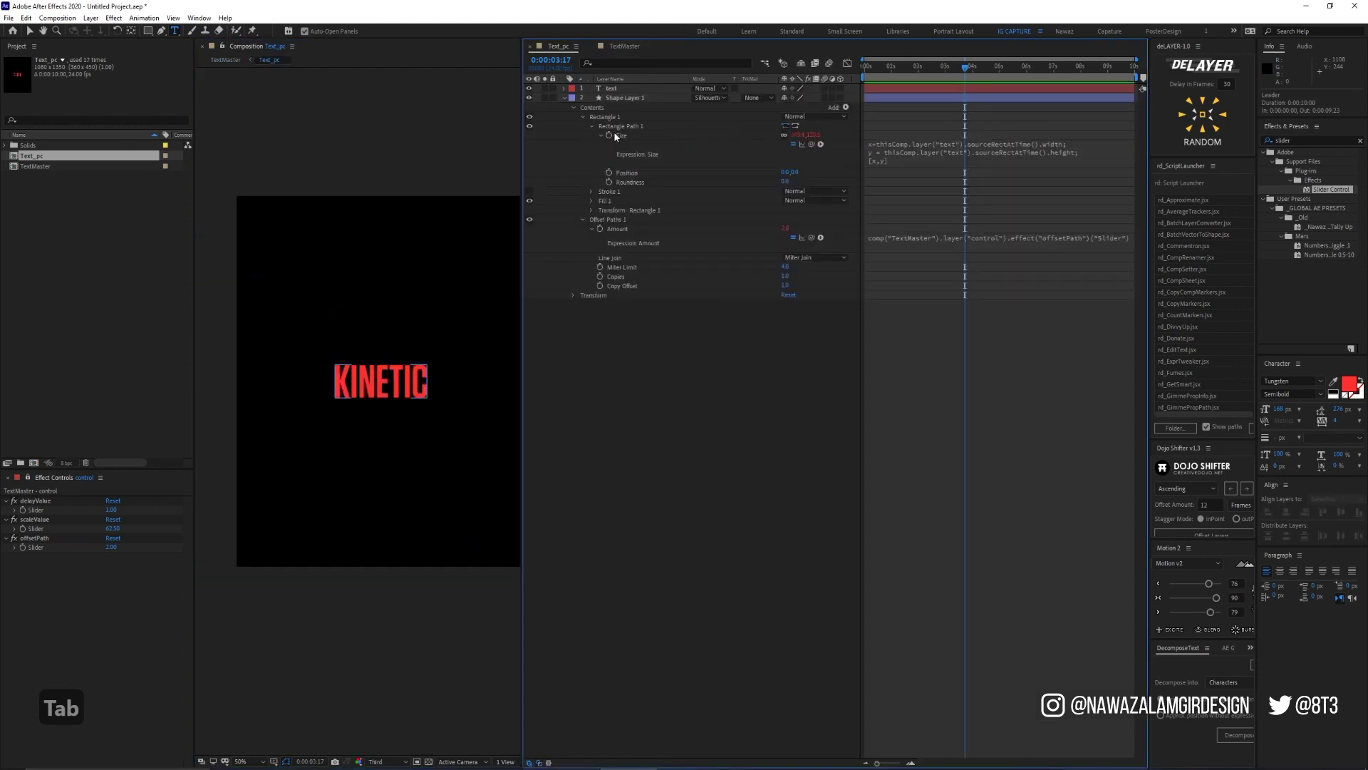
pyautogui.click(617, 98)
pyautogui.click(1332, 391)
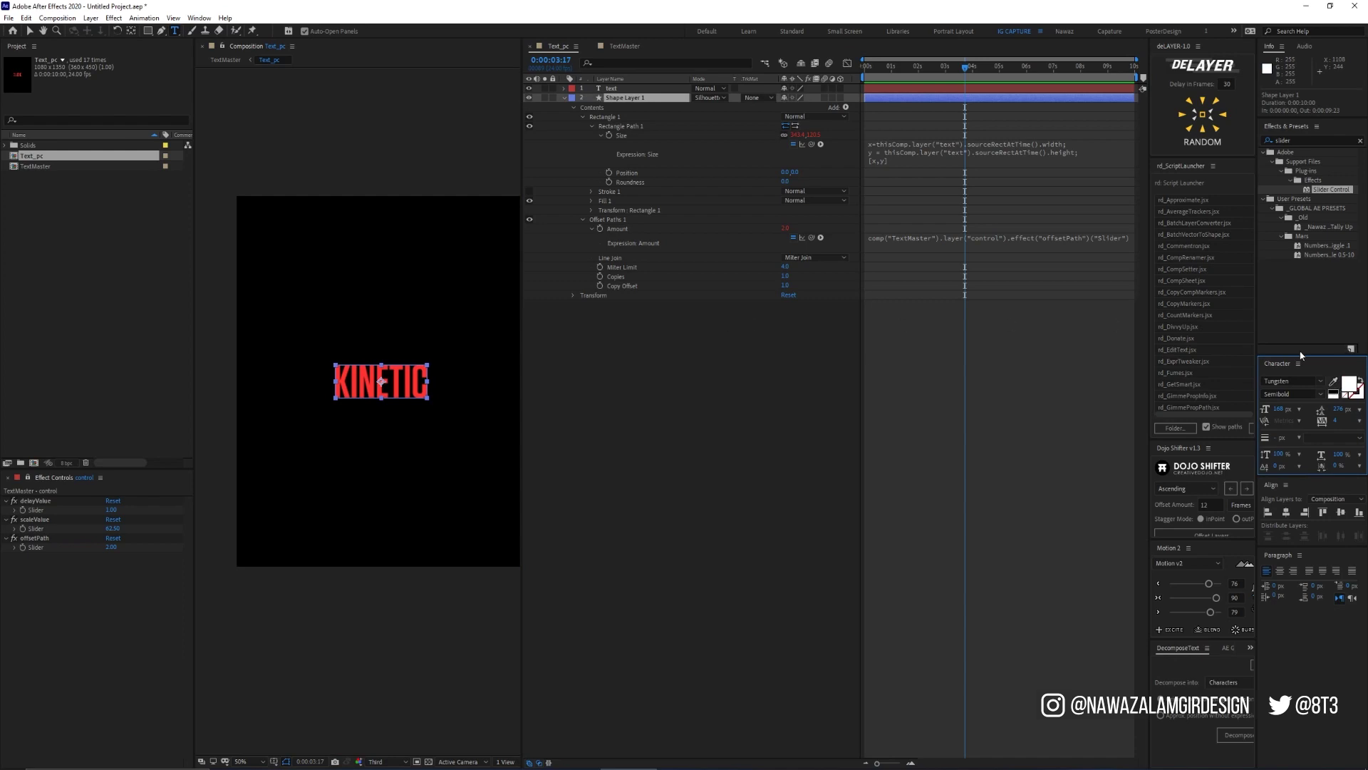
pyautogui.click(630, 89)
pyautogui.click(1339, 387)
pyautogui.click(677, 319)
# Find the Fill effect and apply it to the text layer in Text_pc
pyautogui.click(631, 89)
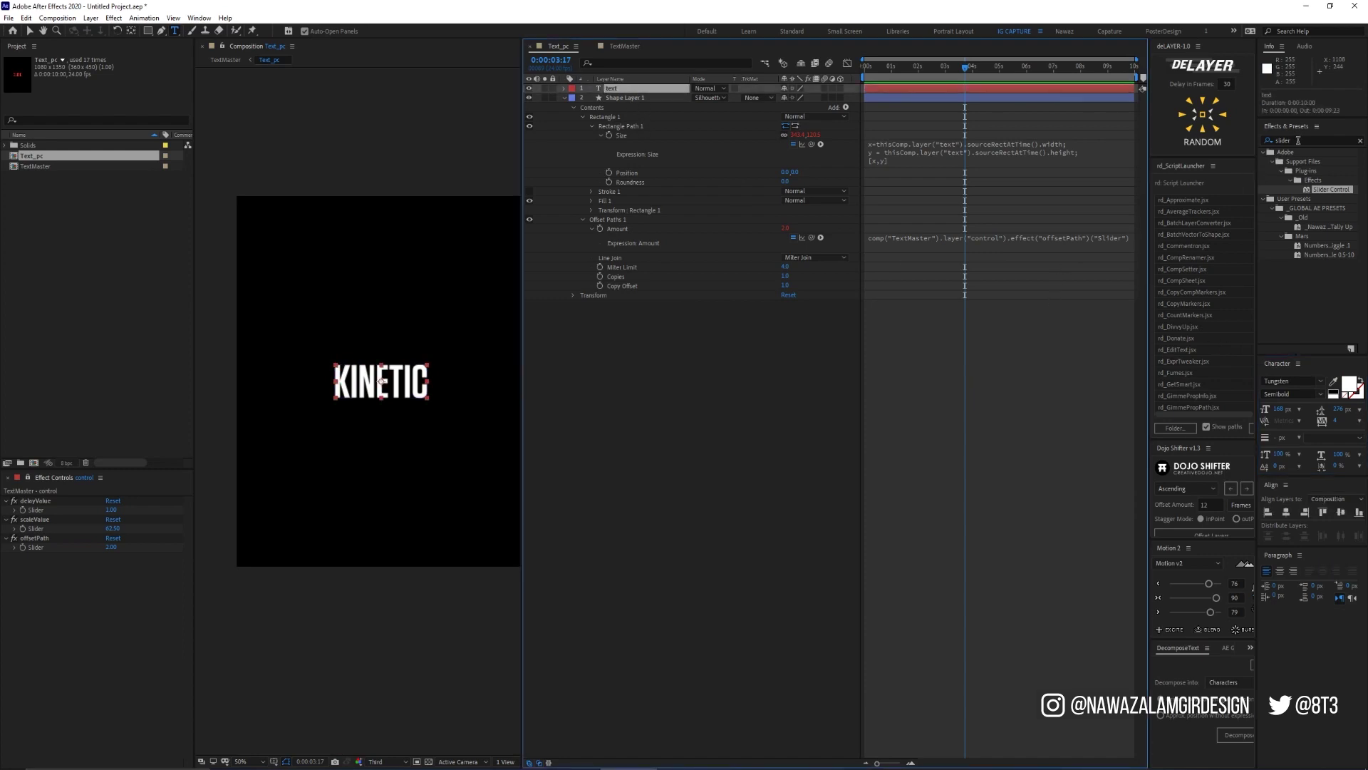
pyautogui.click(1298, 140)
pyautogui.write('fill')
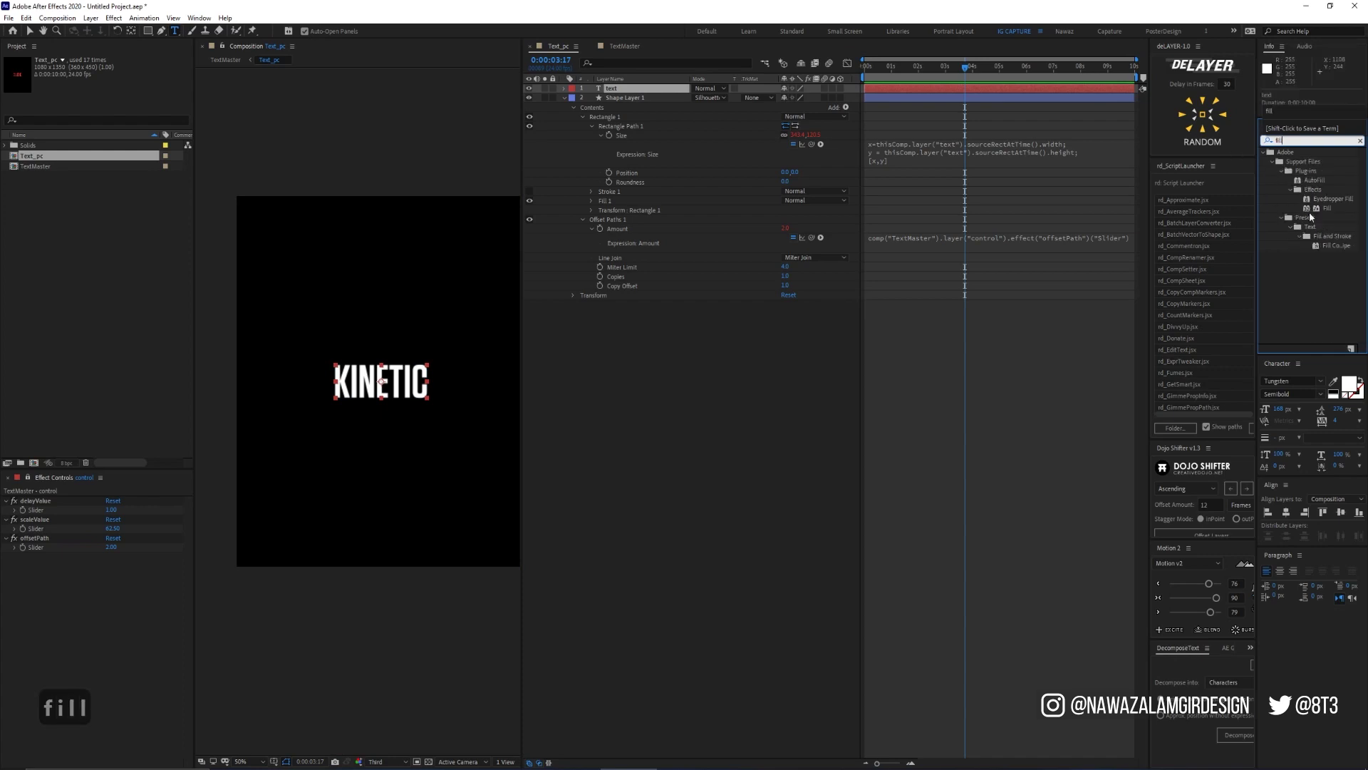
pyautogui.moveTo(1322, 208); pyautogui.dragTo(617, 91)
pyautogui.click(617, 91)
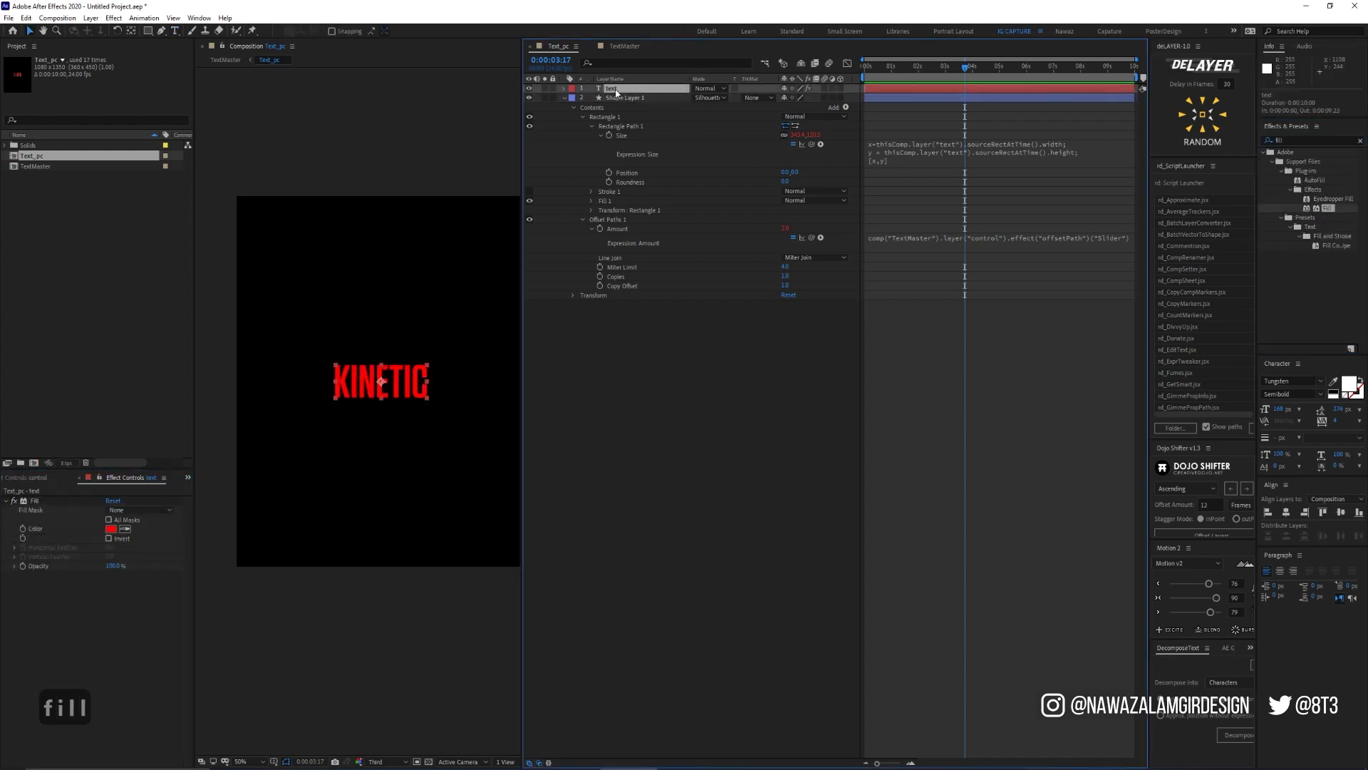
# Expose the text layer's Fill Color as an Essential Graphics property of Text_pc, and close Essential Graphics
pyautogui.click(193, 19)
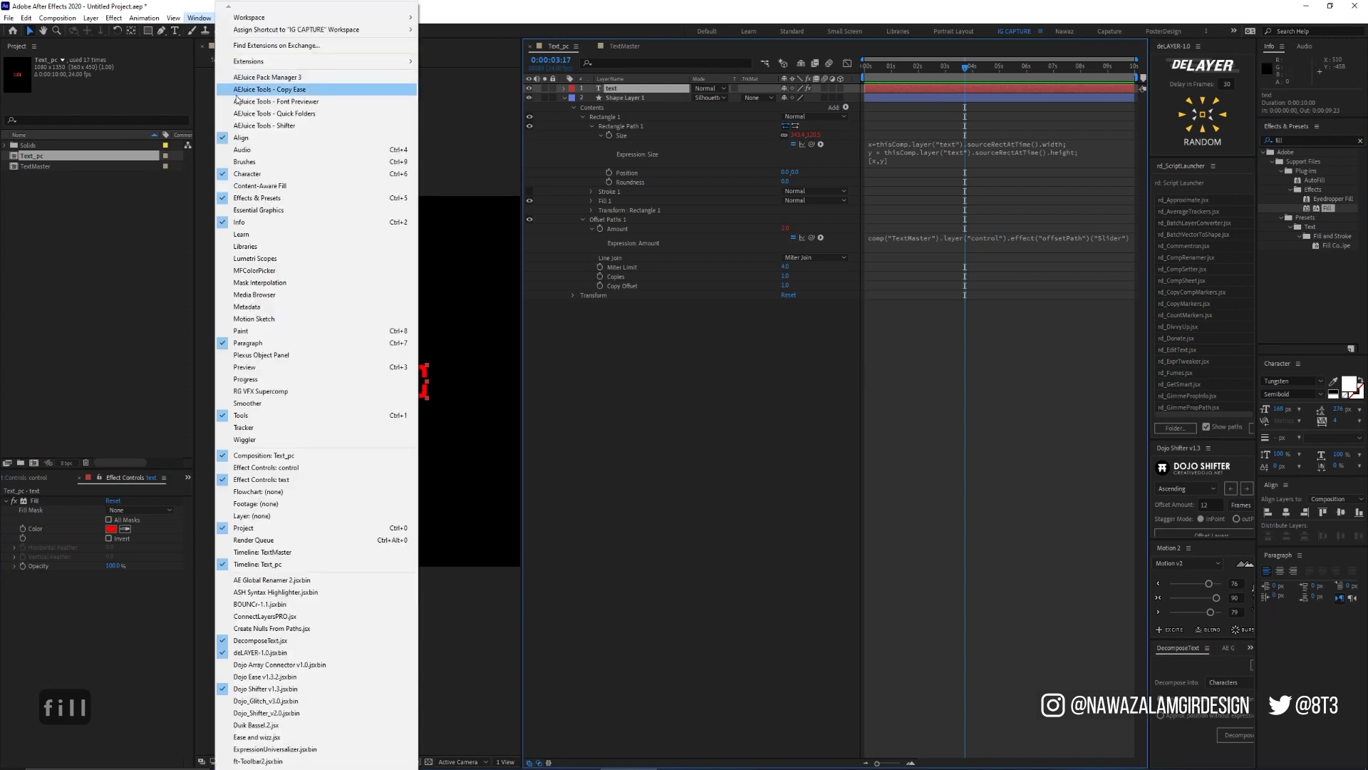
pyautogui.click(281, 211)
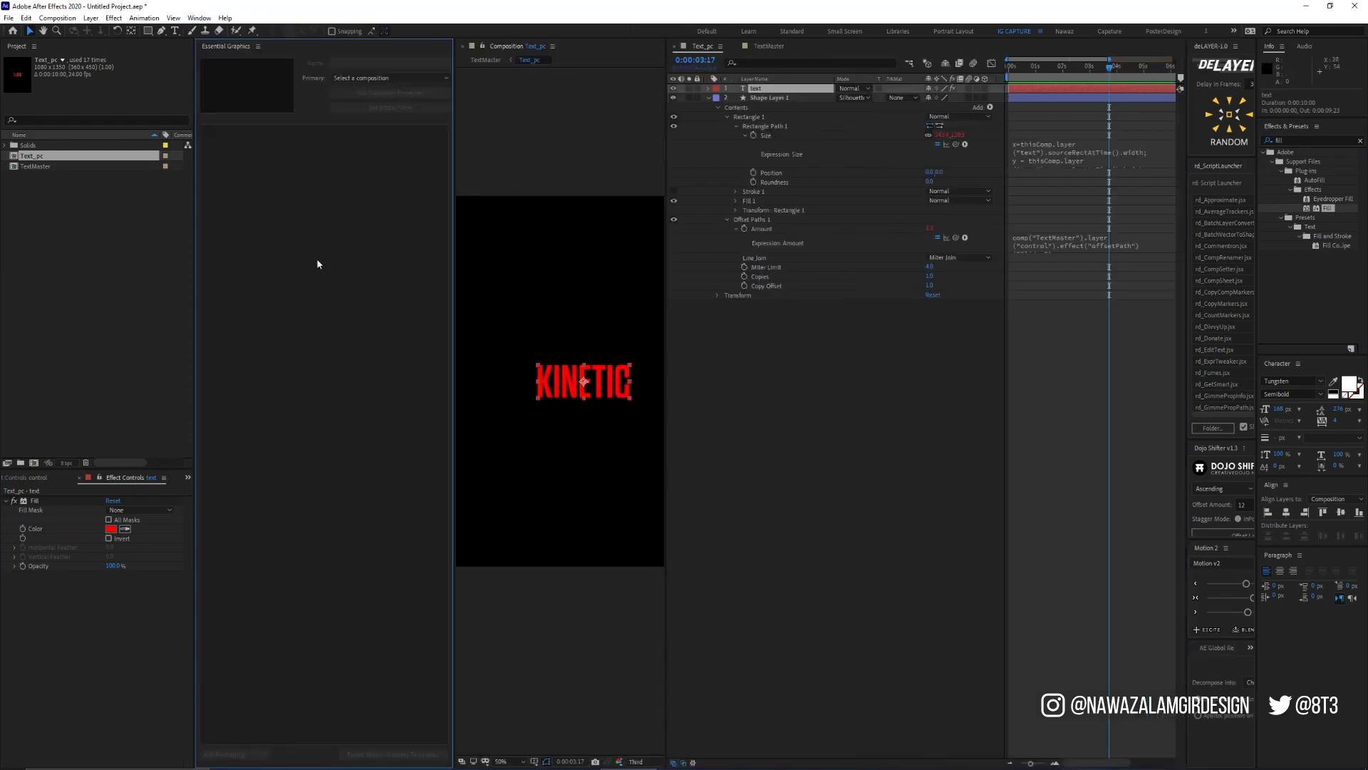
pyautogui.click(759, 89)
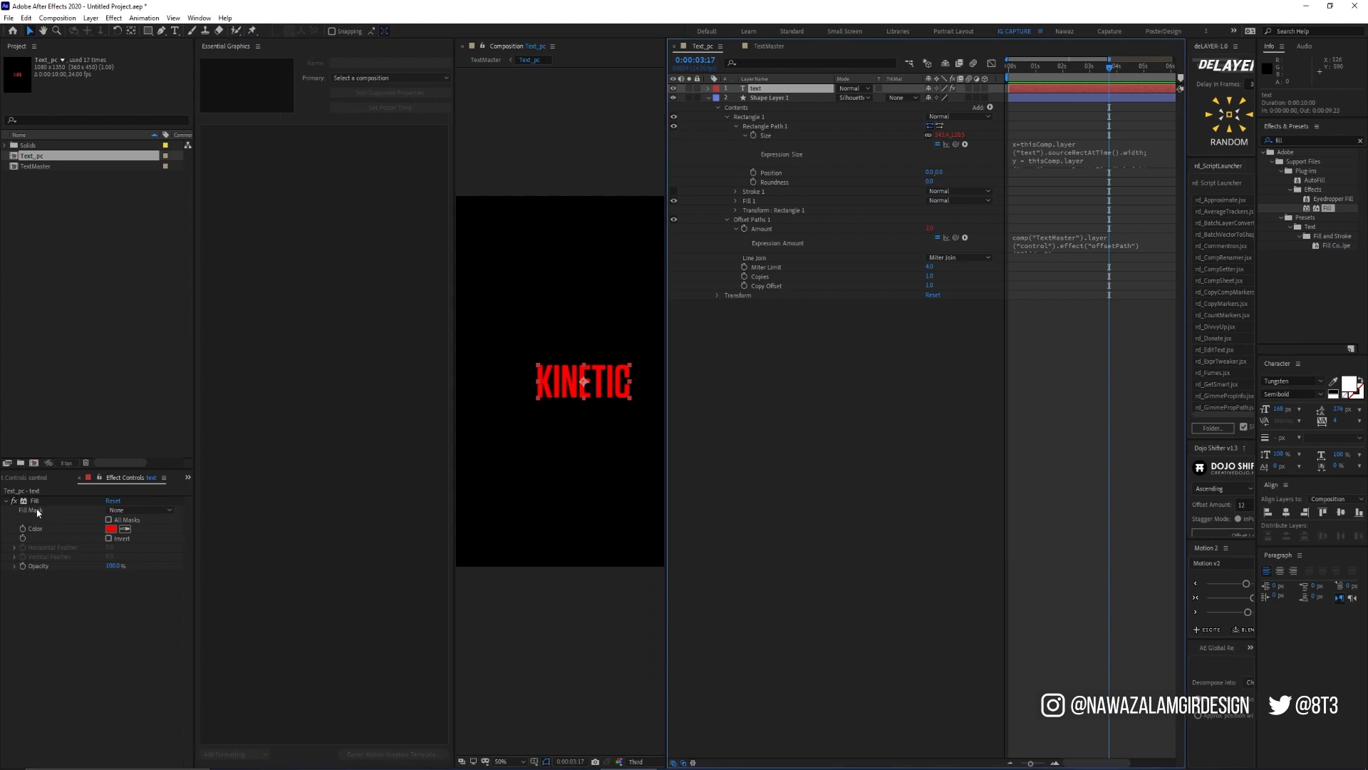
pyautogui.click(34, 532)
pyautogui.click(761, 93)
pyautogui.click(709, 89)
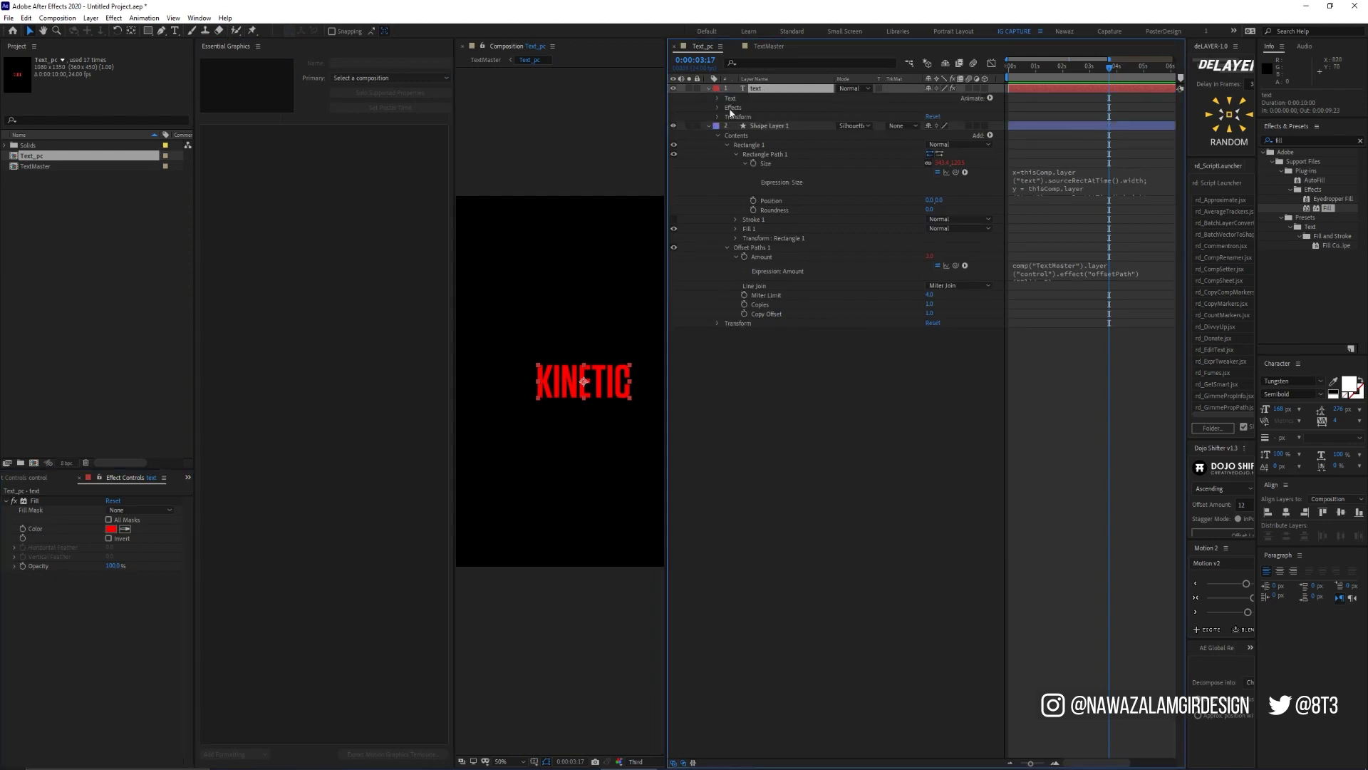
pyautogui.click(717, 107)
pyautogui.click(726, 116)
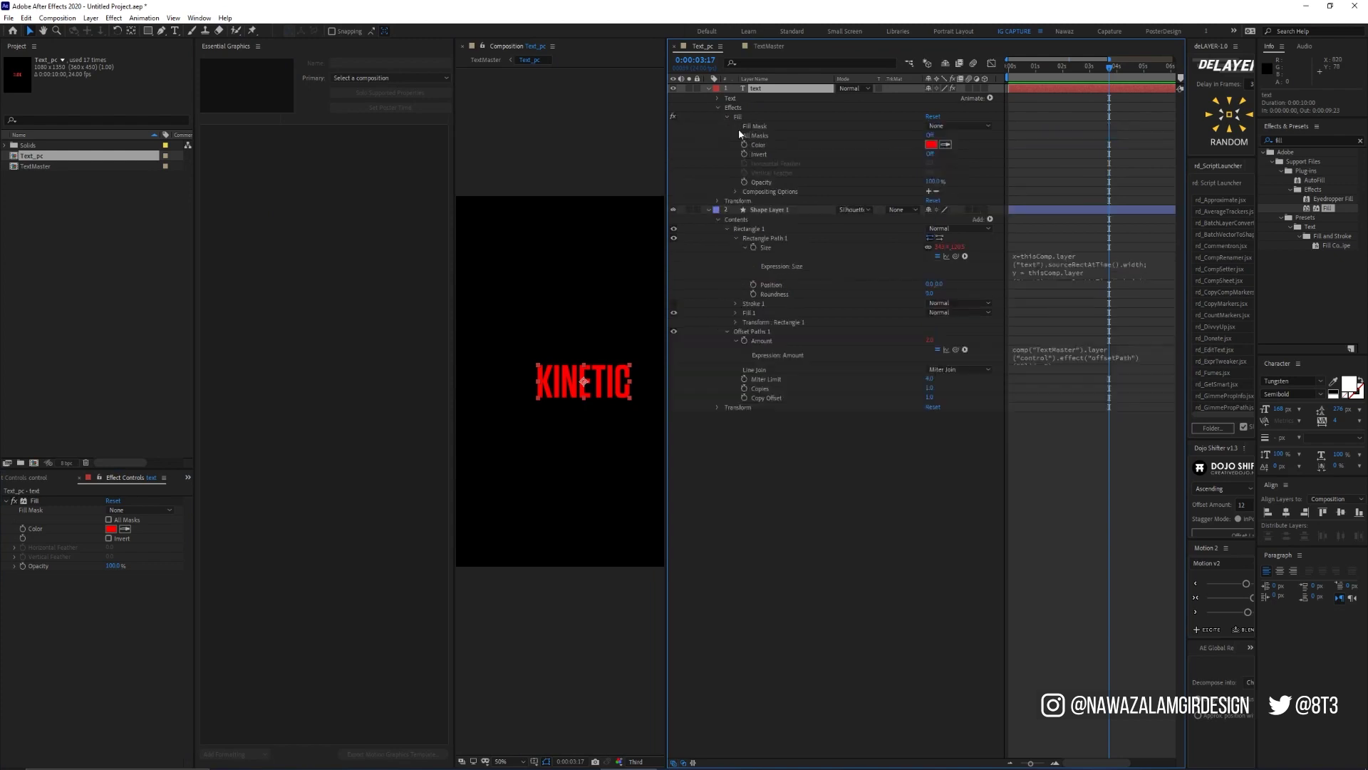
pyautogui.moveTo(758, 147); pyautogui.dragTo(322, 147)
pyautogui.click(869, 455)
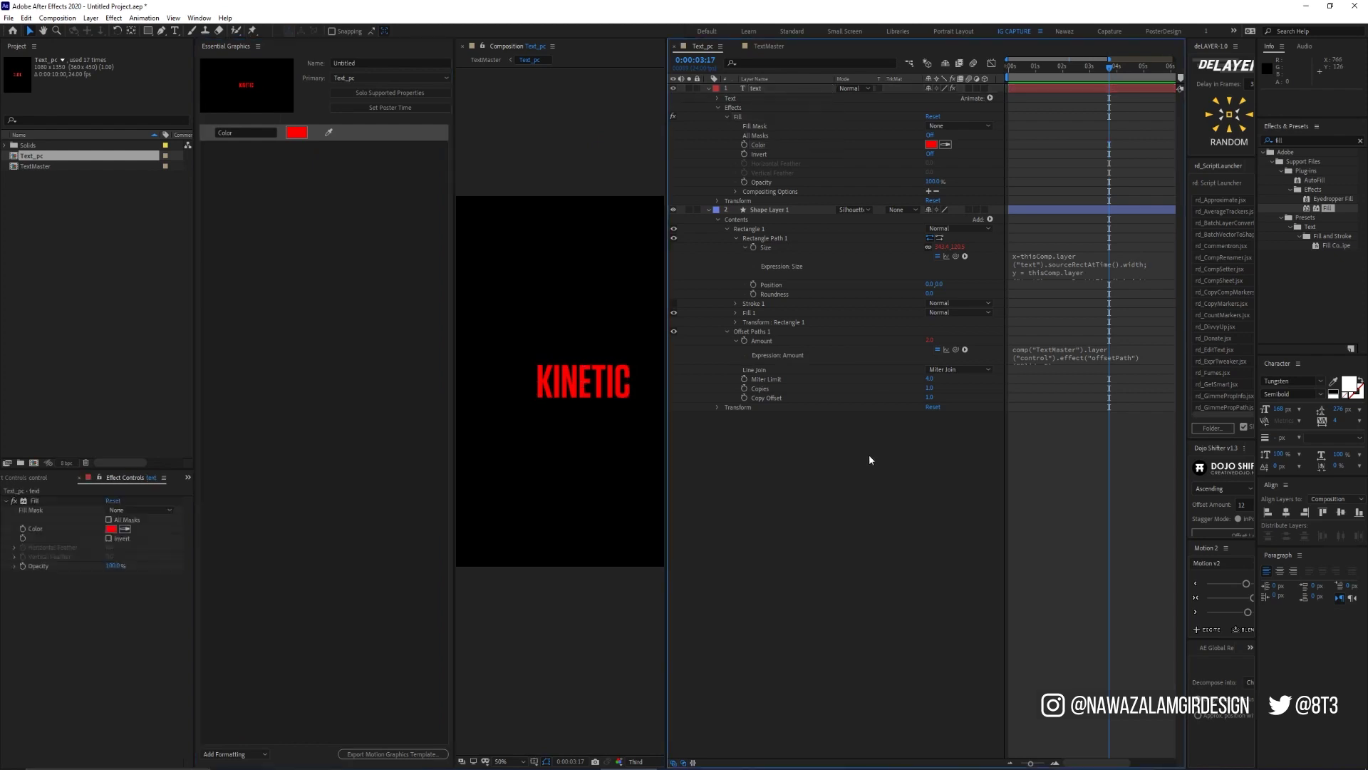
pyautogui.click(258, 46)
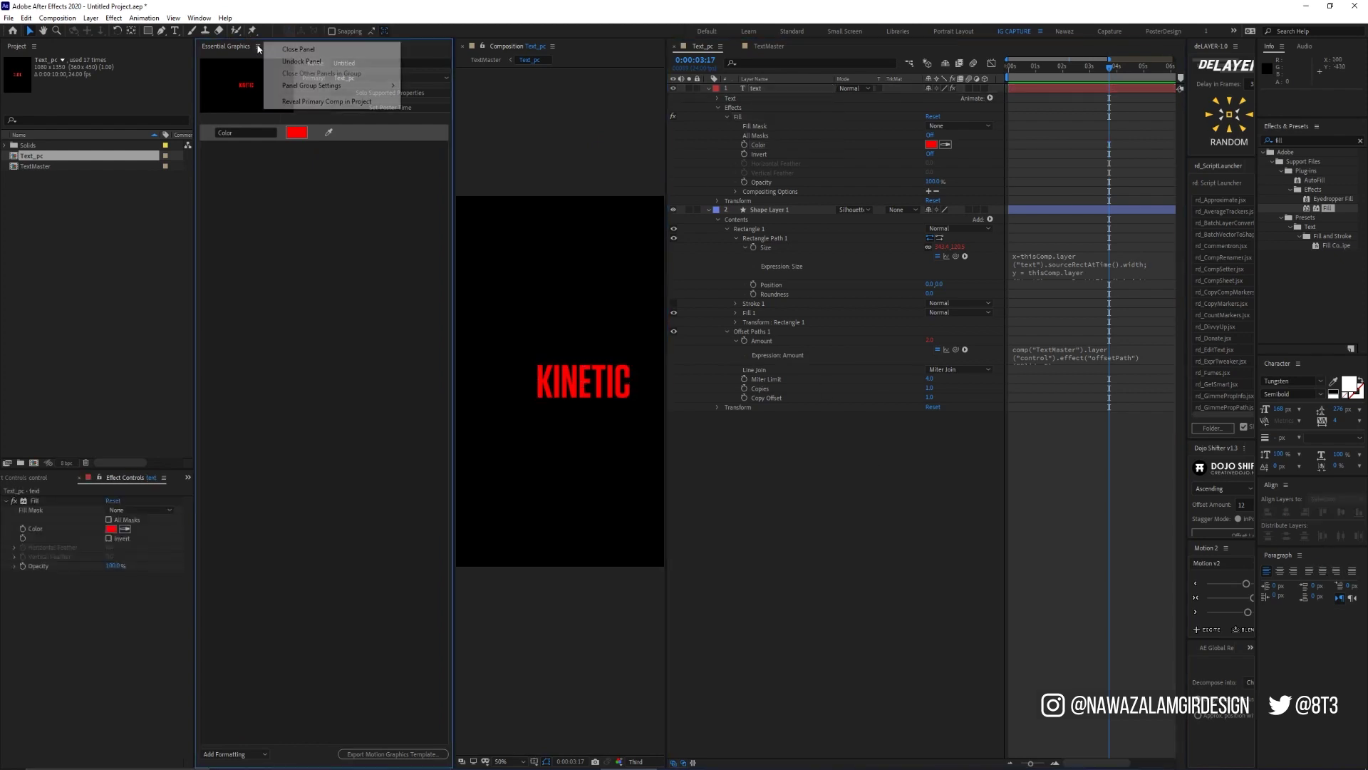
pyautogui.click(285, 51)
# Set the text layer's Fill effect colour to white in Text_pc and expand Leader's Essential Properties in TextMaster
pyautogui.press('Tab')
pyautogui.click(618, 452)
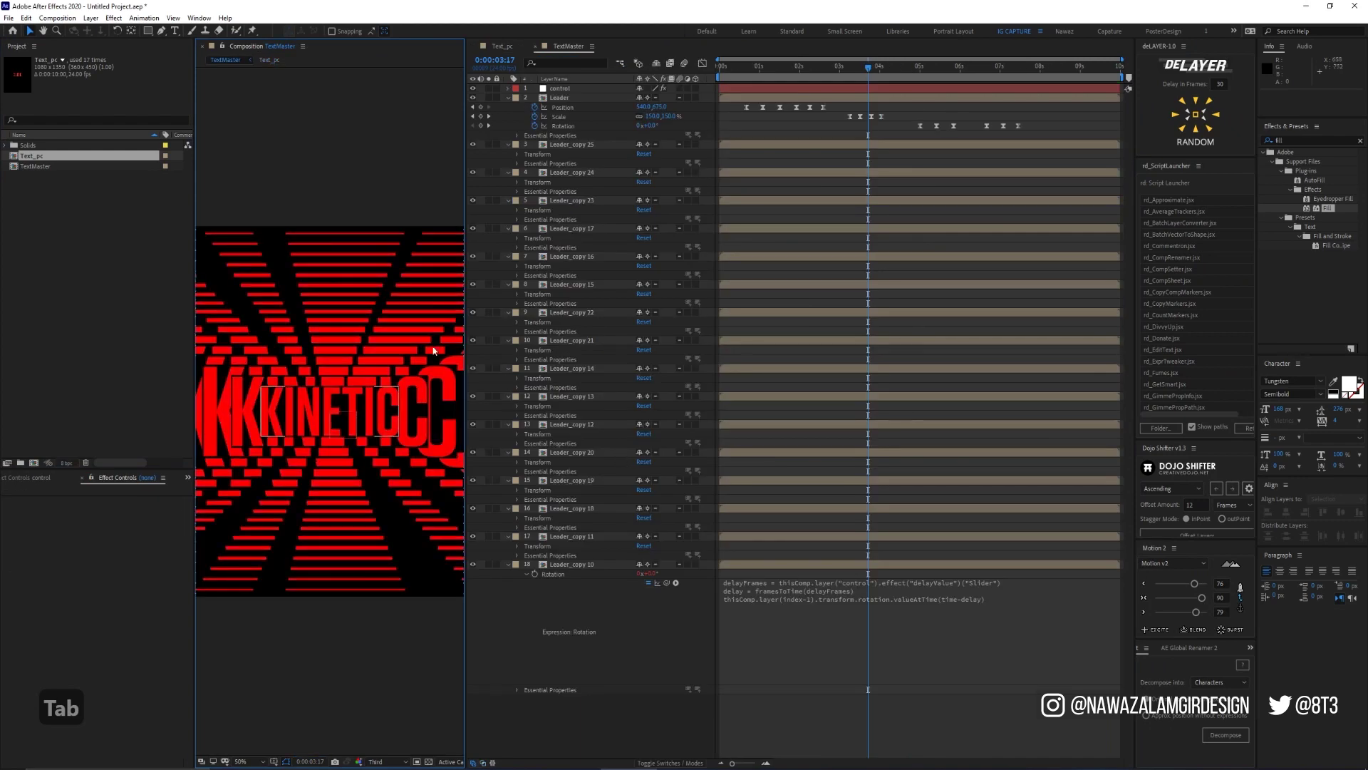
pyautogui.doubleClick(554, 98)
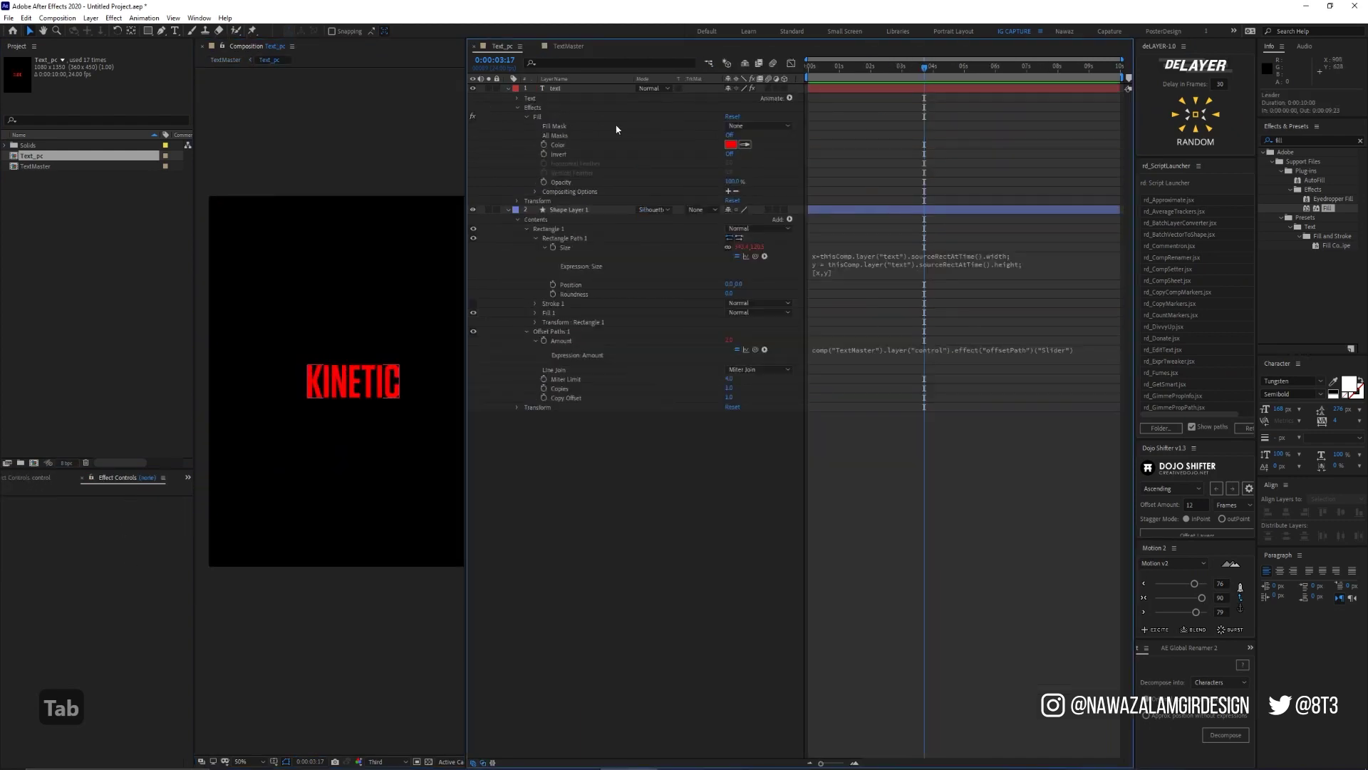
pyautogui.press('Escape')
pyautogui.click(729, 144)
pyautogui.moveTo(939, 146); pyautogui.dragTo(884, 122)
pyautogui.click(1167, 143)
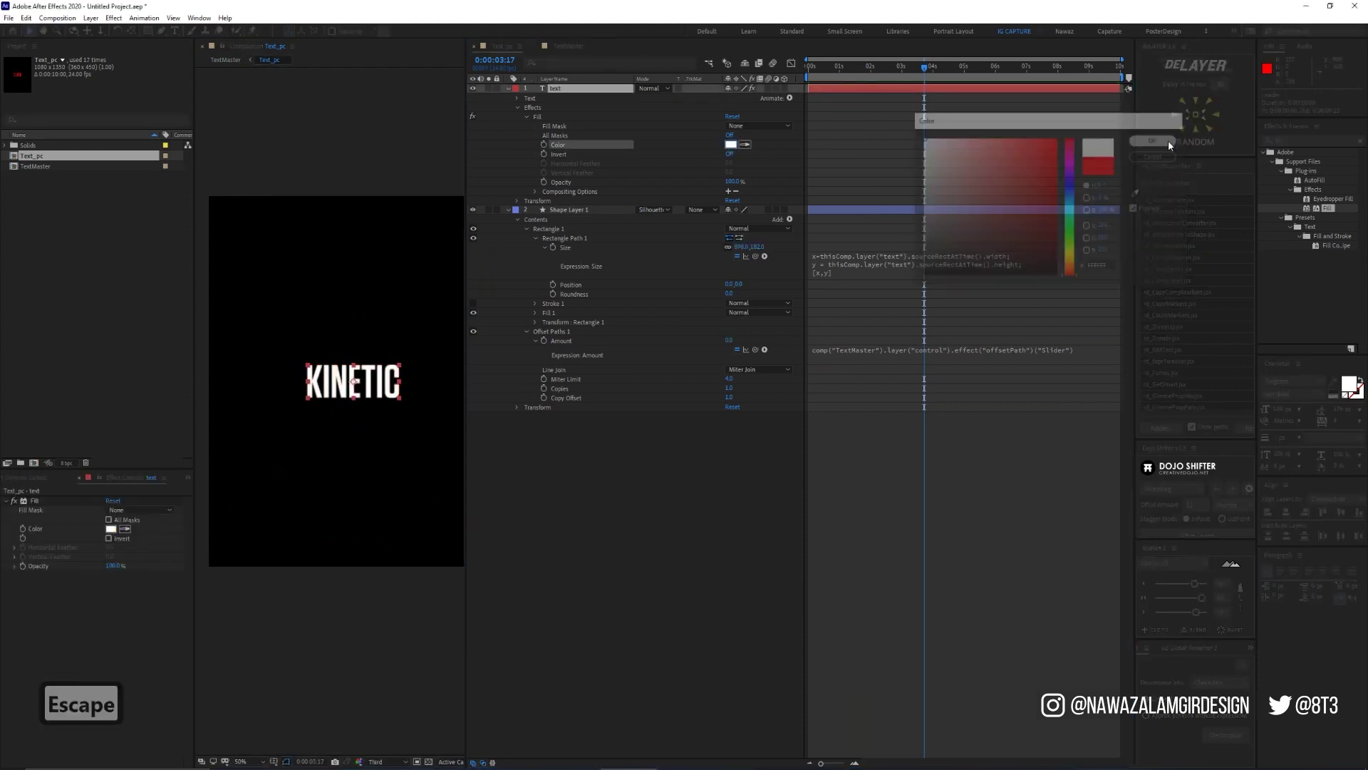
pyautogui.press('Tab')
pyautogui.click(634, 468)
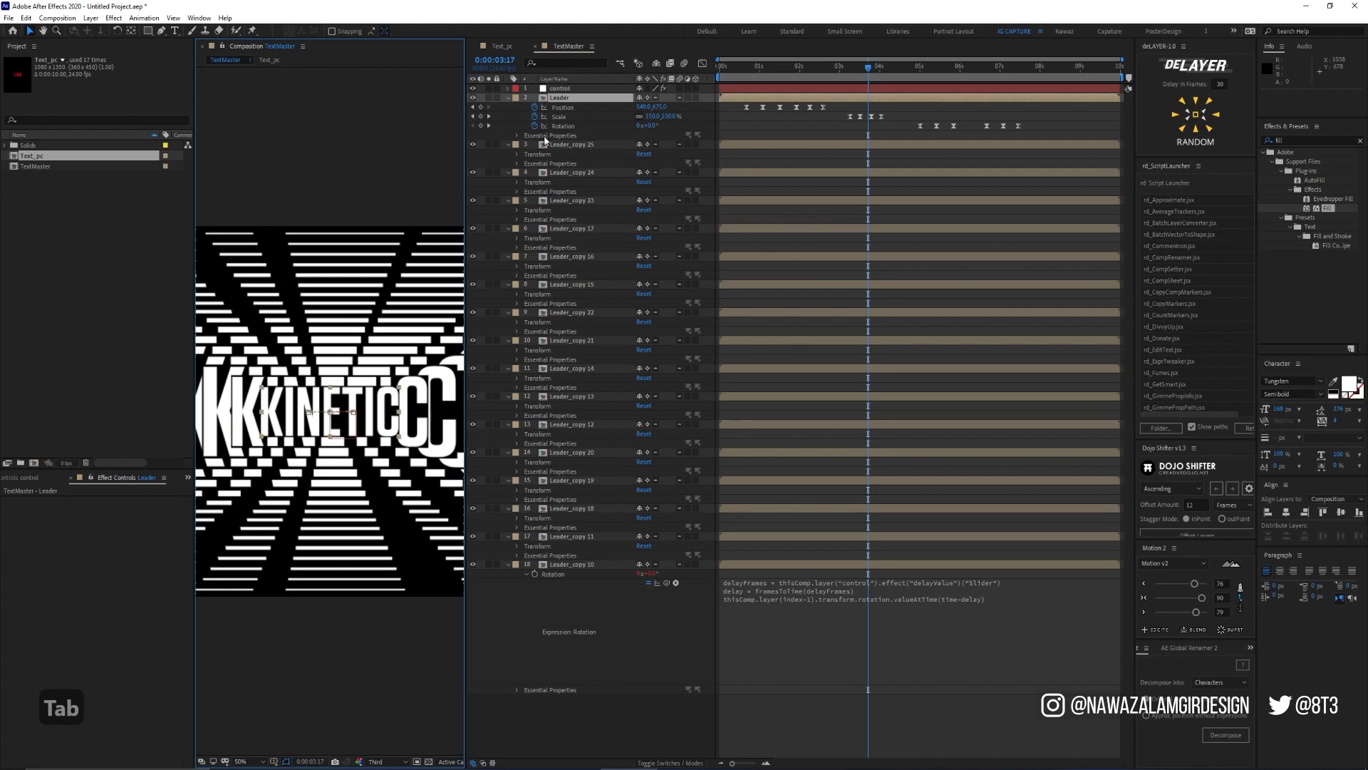
pyautogui.click(517, 136)
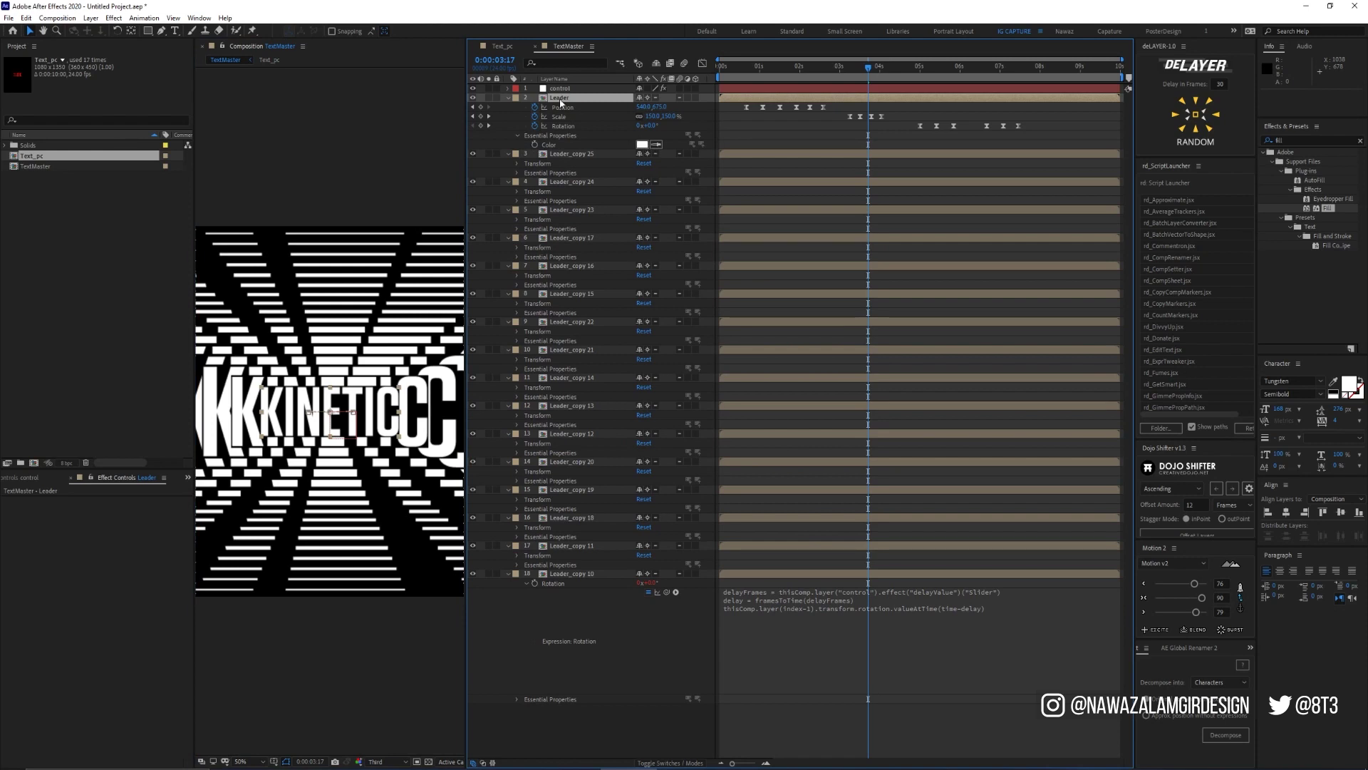
# Try a Fill effect directly on the Leader layer, scrub through the animation, and delete the effect
pyautogui.doubleClick(1326, 208)
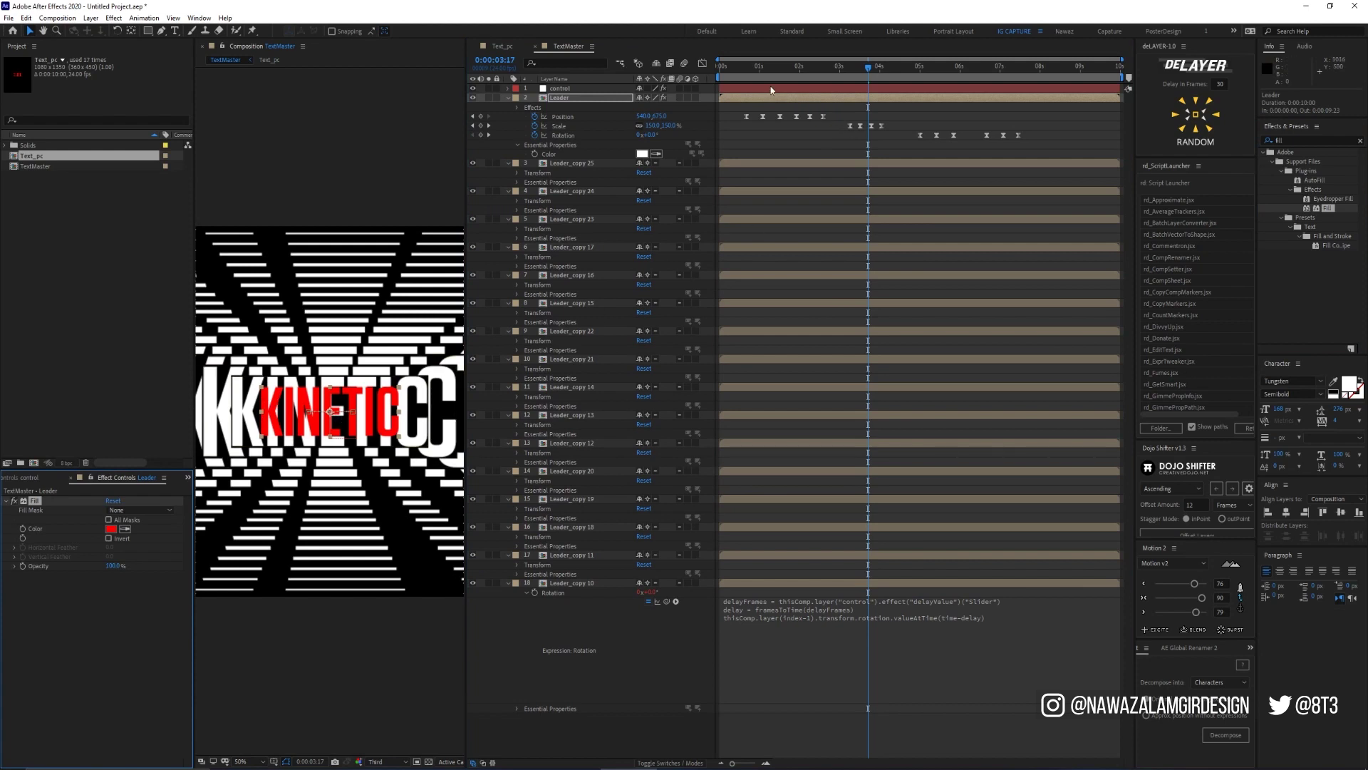
pyautogui.moveTo(751, 70); pyautogui.dragTo(815, 79)
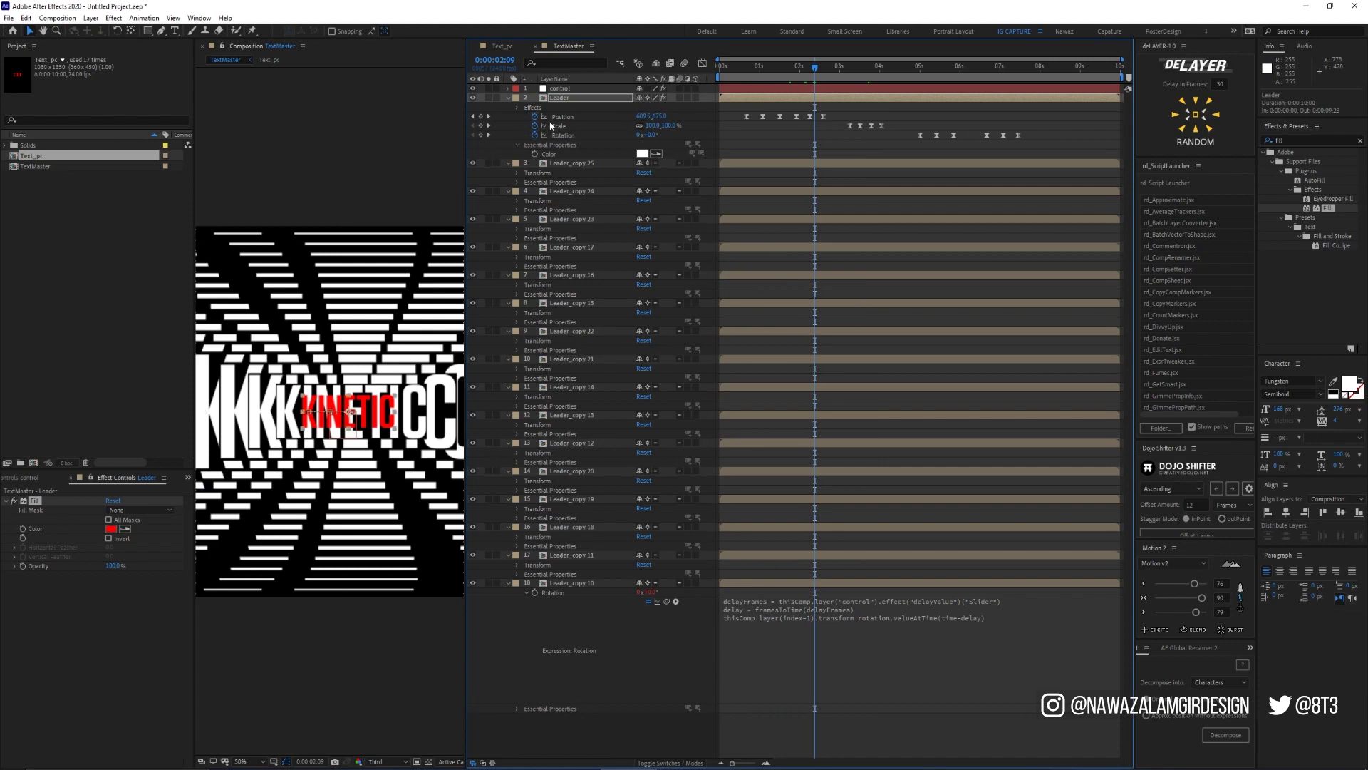
pyautogui.press('Delete')
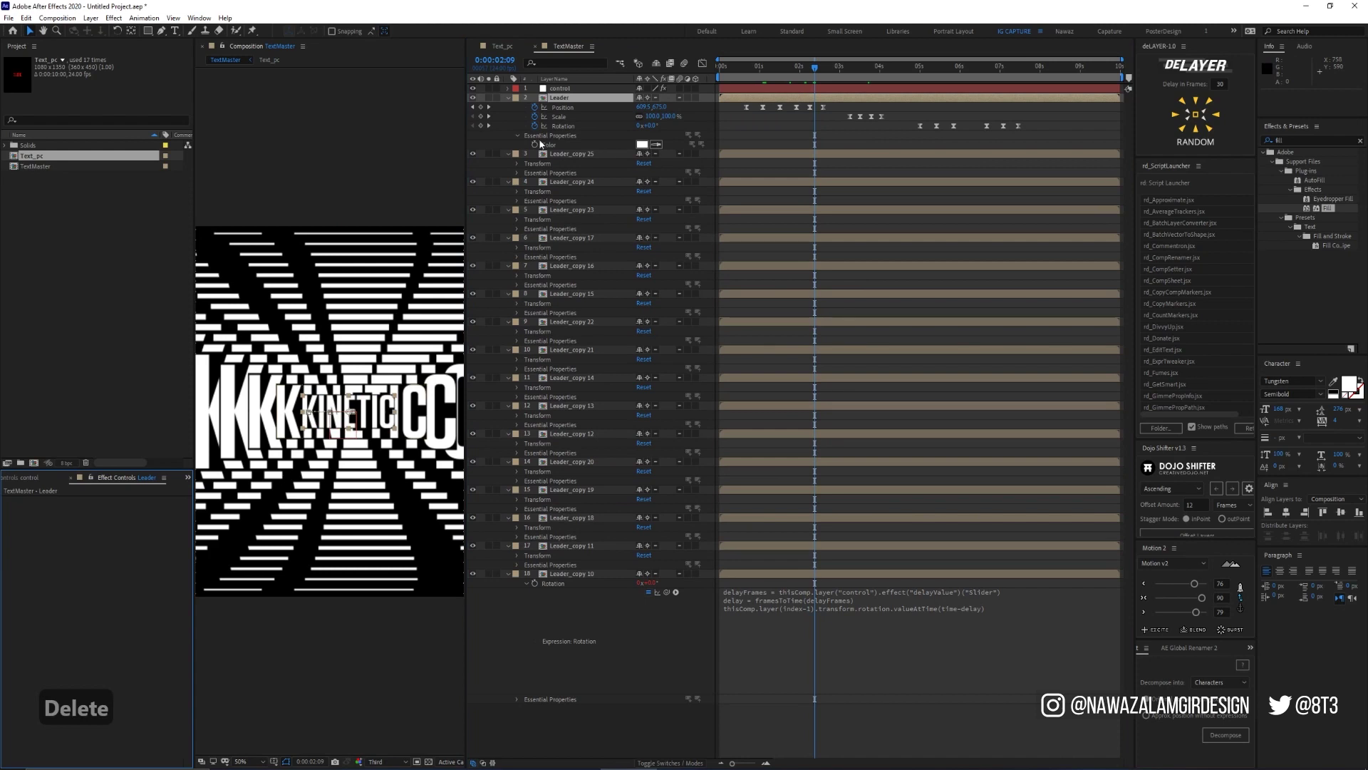
# Set the Color in Leader's Essential Properties to light blue
pyautogui.click(645, 144)
pyautogui.click(1073, 202)
pyautogui.moveTo(1046, 161); pyautogui.dragTo(1027, 137)
pyautogui.click(1157, 142)
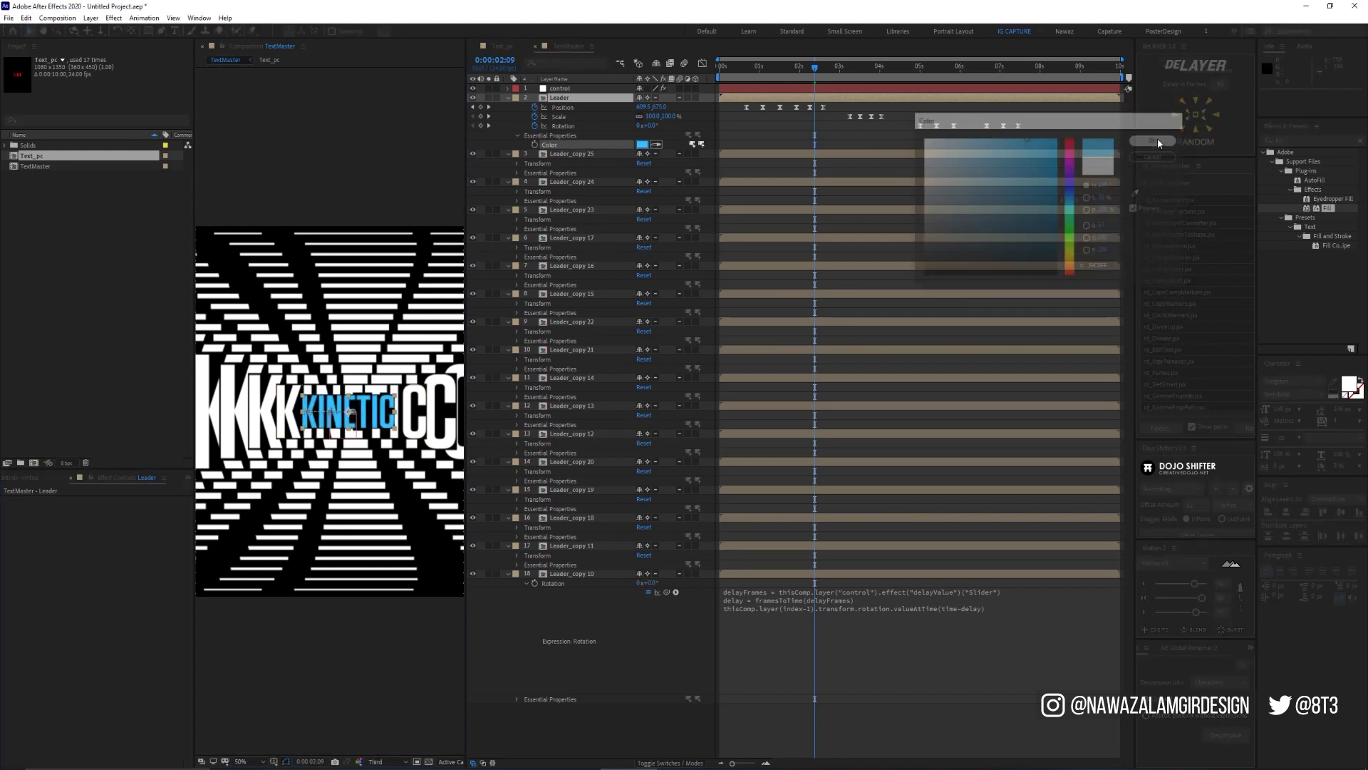
# Set the TextMaster preview resolution to Full and inspect the blue leader text in an enlarged view
pyautogui.click(346, 618)
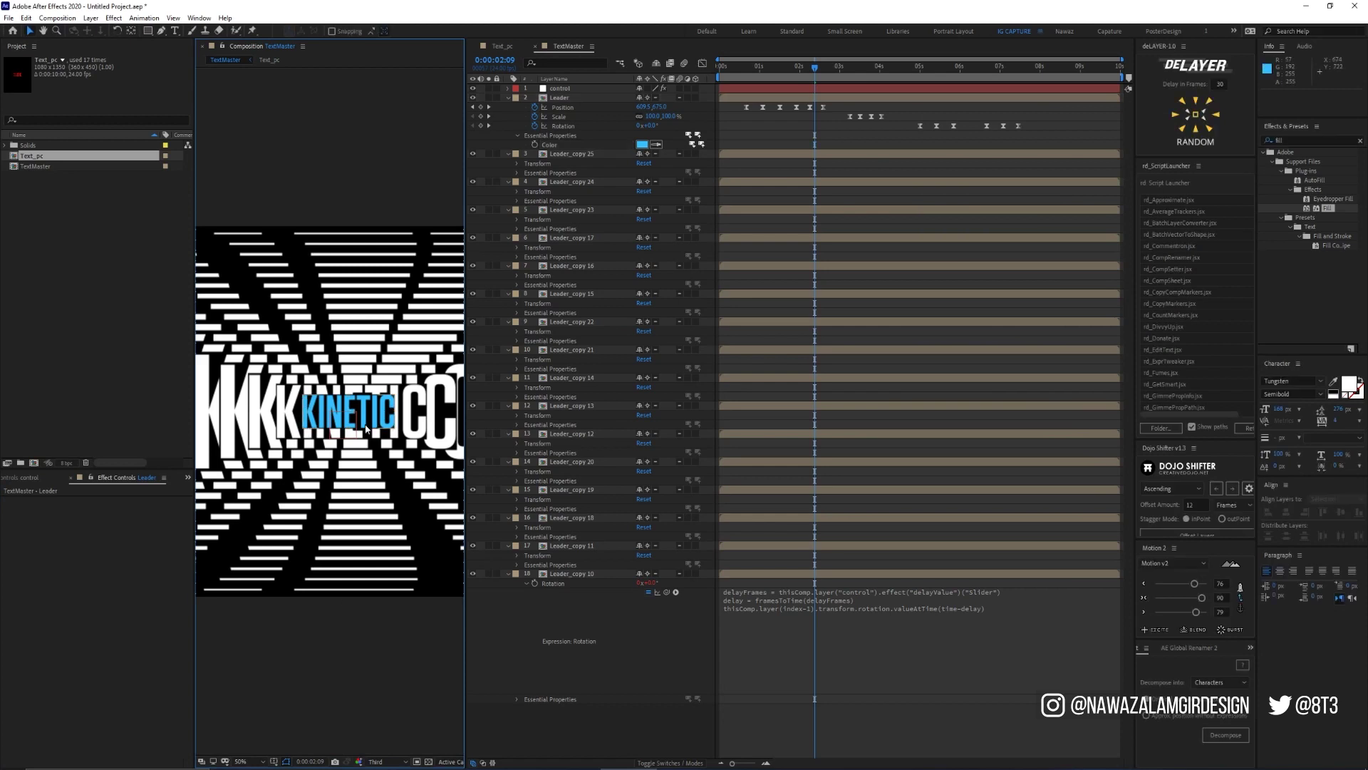
pyautogui.scroll(2, 315, 426)
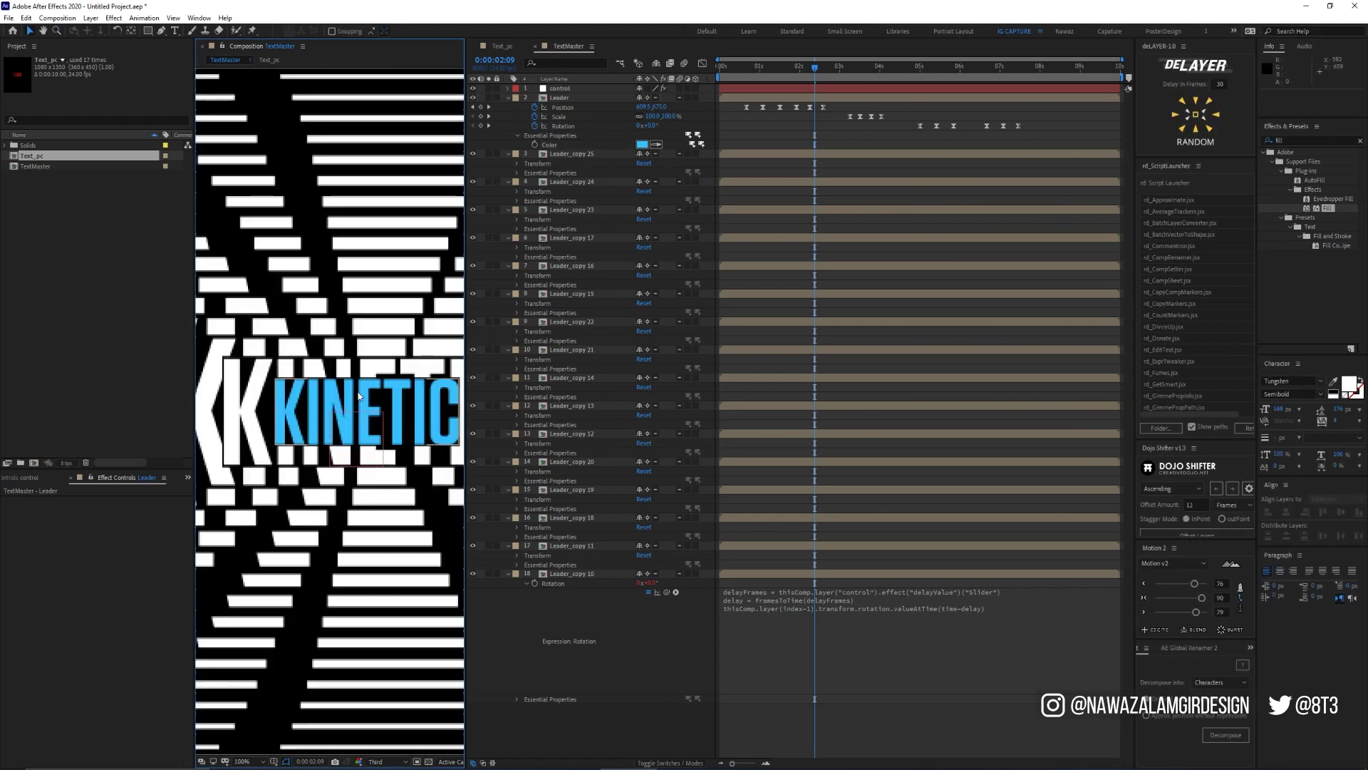
pyautogui.click(377, 761)
pyautogui.click(383, 696)
pyautogui.press('`')
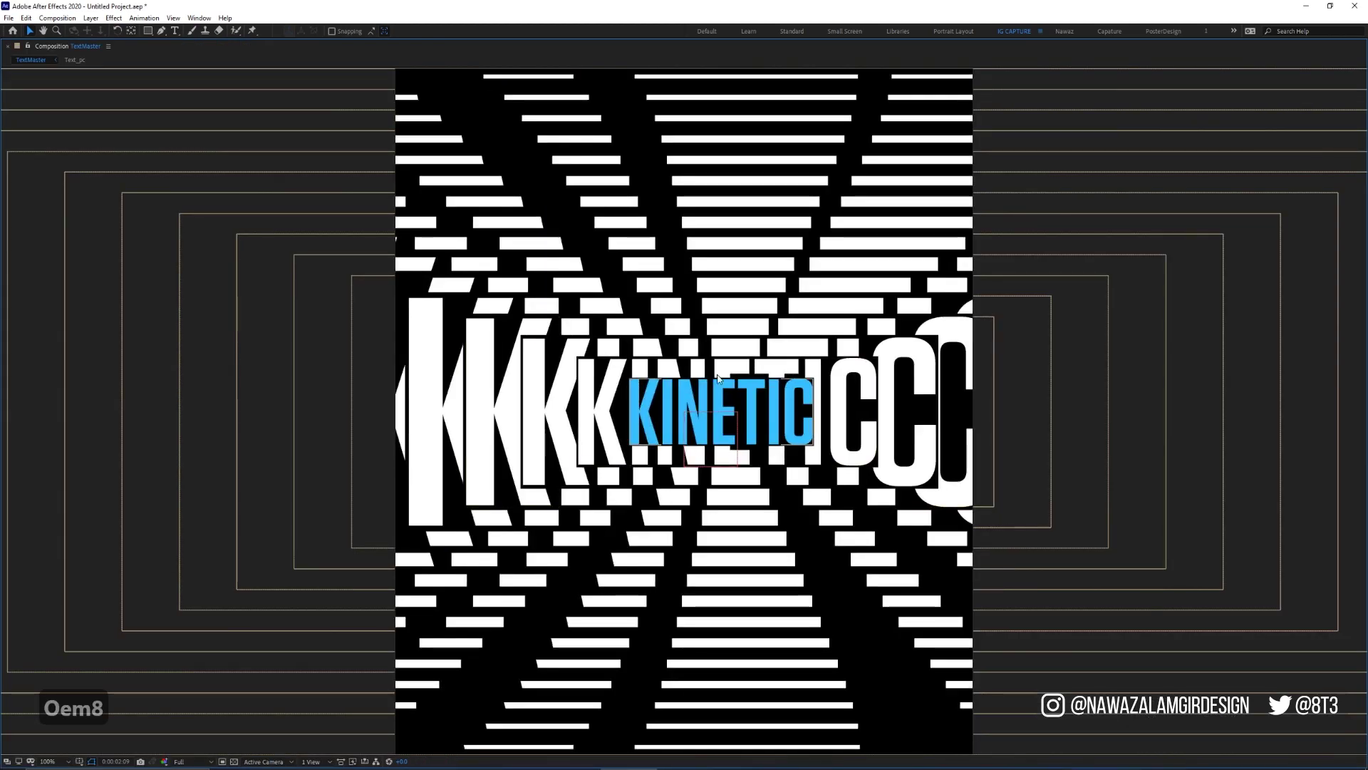
pyautogui.press('`')
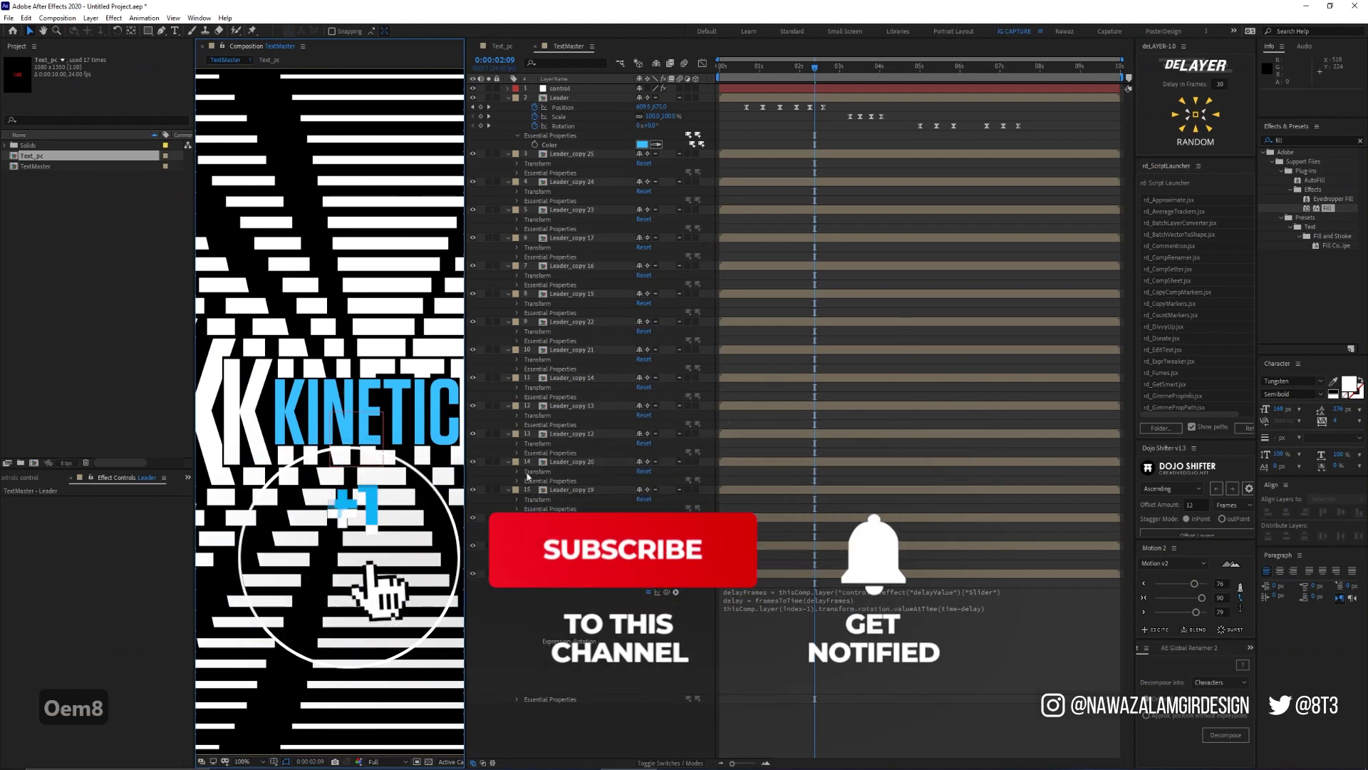
# Expand the Essential Properties of Leader_copy 18, and collapse the properties of all layers in TextMaster
pyautogui.click(517, 536)
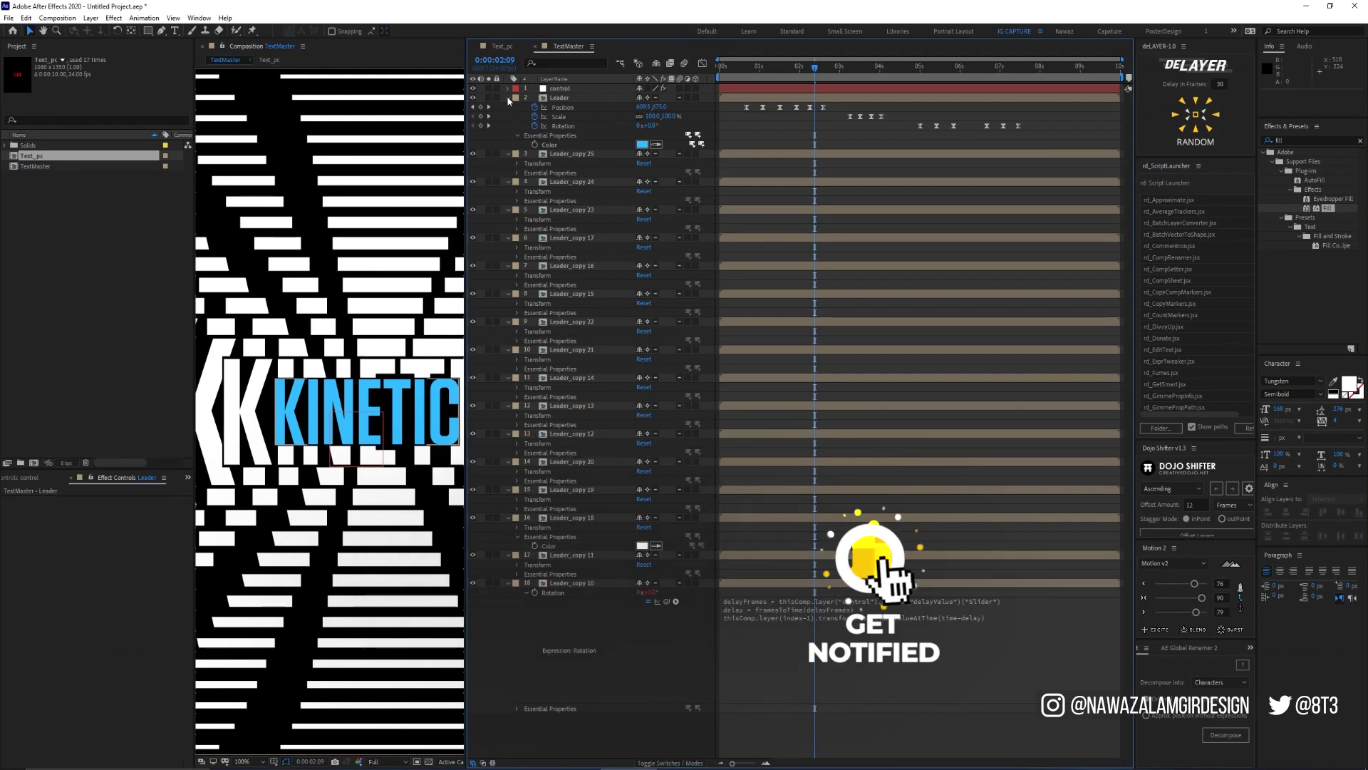
pyautogui.hotkey('ctrl', 'a')
pyautogui.hotkey('ctrl', '`')
pyautogui.click(566, 357)
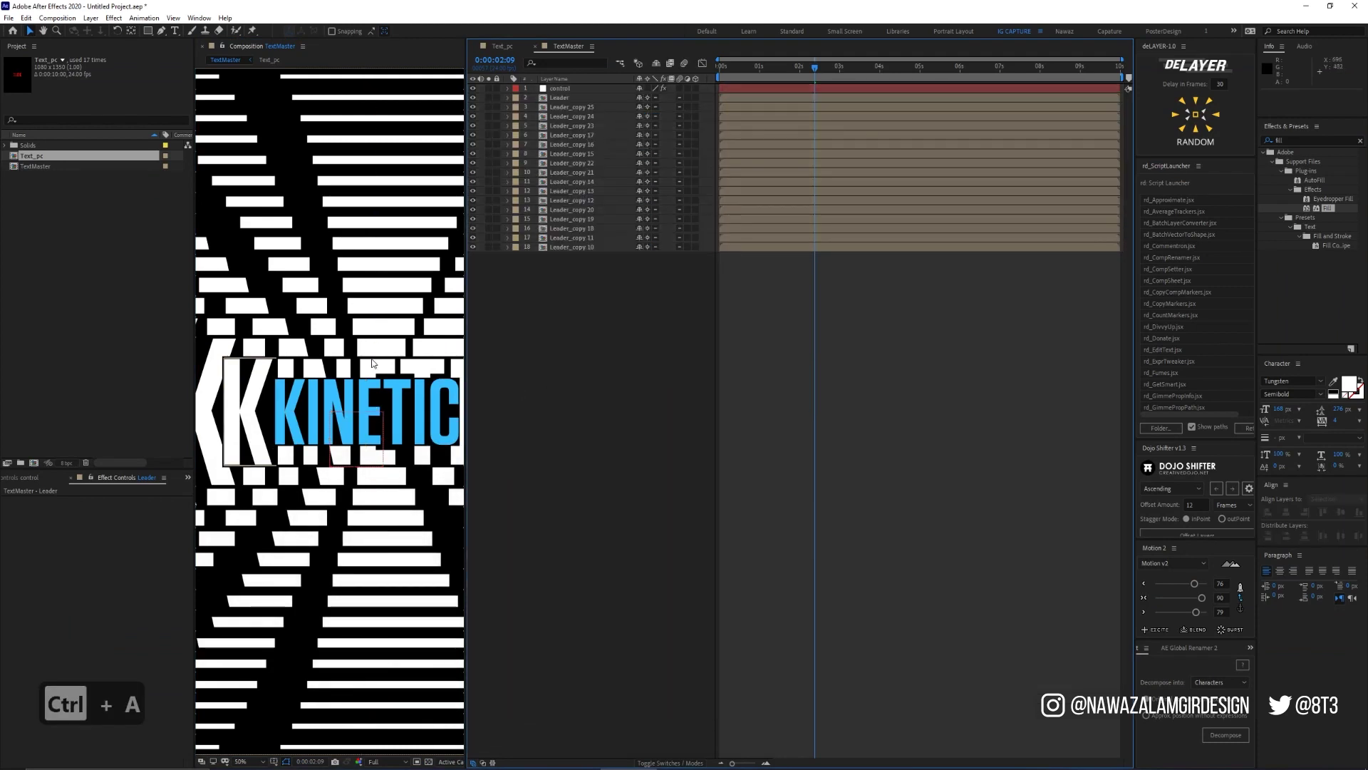
# Preview the animation, and delete all the Leader copies in TextMaster except Leader_copy 25
pyautogui.scroll(-2, 370, 360)
pyautogui.press('0')
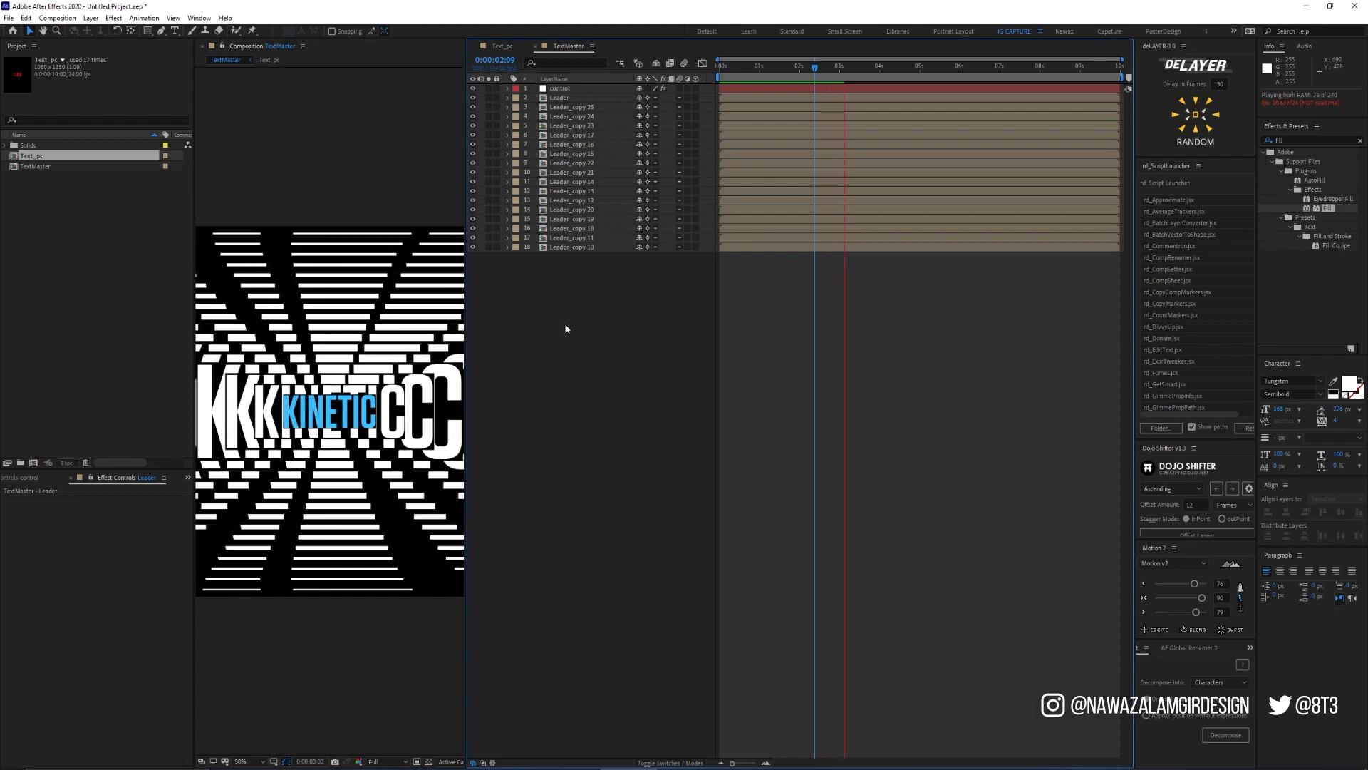
pyautogui.press('space')
pyautogui.moveTo(605, 262); pyautogui.dragTo(572, 113)
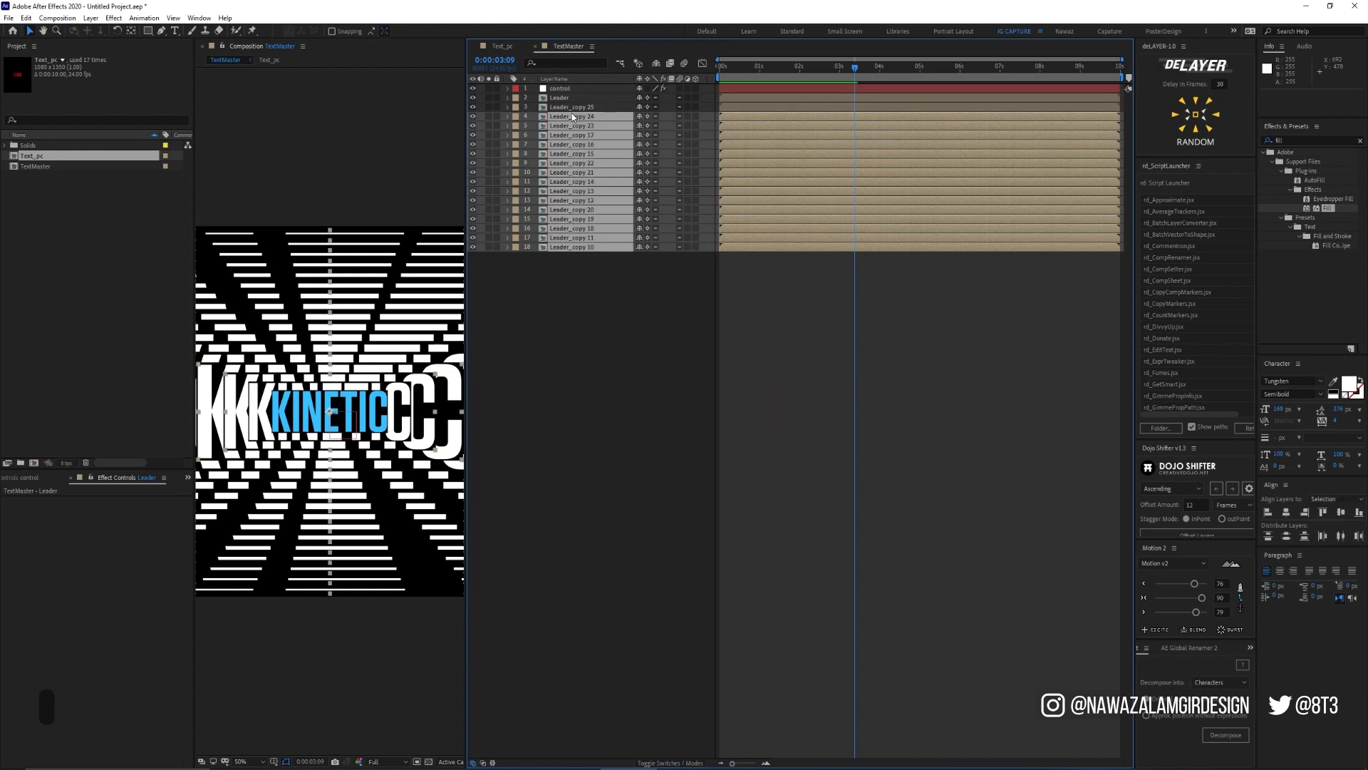
pyautogui.press('Delete')
# Reveal Leader's keyframes, shift its Rotation keyframes earlier to begin near 4 seconds, and adjust the Motion 2 easing
pyautogui.click(567, 100)
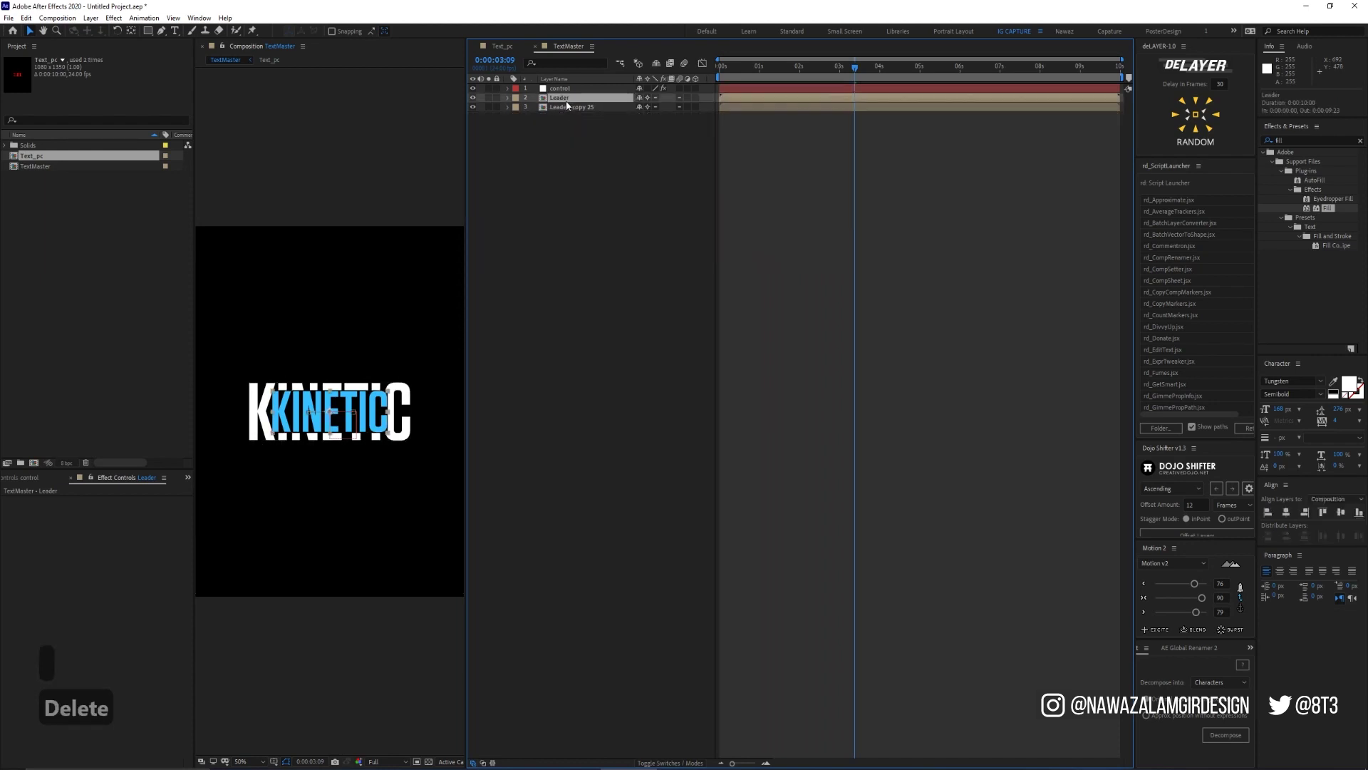
pyautogui.press('u')
pyautogui.moveTo(855, 68); pyautogui.dragTo(748, 70)
pyautogui.press('k')
pyautogui.hotkey('ctrl', 'c')
pyautogui.press('k')
pyautogui.hotkey('ctrl', 'v')
pyautogui.press('k')
pyautogui.moveTo(906, 122); pyautogui.dragTo(1030, 131)
pyautogui.moveTo(920, 126); pyautogui.dragTo(877, 126)
pyautogui.moveTo(1202, 598); pyautogui.dragTo(1194, 612)
# Copy Leader's Position keyframes, paste them from about 7 seconds onward, and adjust the spacing of the pasted keyframes
pyautogui.click(481, 107)
pyautogui.moveTo(661, 107); pyautogui.dragTo(714, 107)
pyautogui.click(993, 108)
pyautogui.hotkey('ctrl', 'c')
pyautogui.hotkey('ctrl', 'v')
pyautogui.moveTo(1092, 67); pyautogui.dragTo(744, 68)
pyautogui.moveTo(1044, 102); pyautogui.dragTo(1101, 114)
pyautogui.moveTo(1057, 107); pyautogui.dragTo(1051, 108)
# Show the control layer's sliders, and duplicate Leader_copy 25 fourteen times
pyautogui.click(570, 88)
pyautogui.click(599, 137)
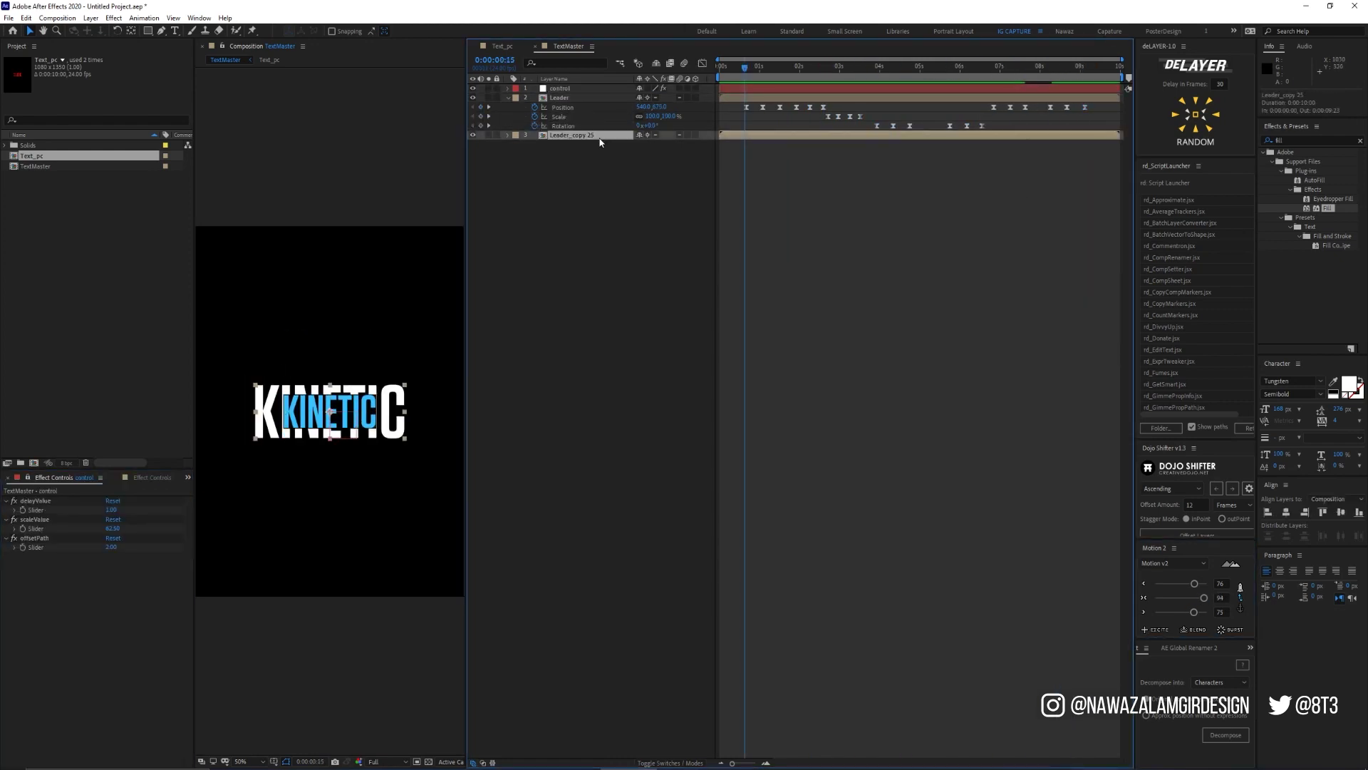
pyautogui.hotkey('ctrl', 'd')
pyautogui.hotkey('ctrl', 'd')
pyautogui.hotkey('ctrl', 'd')
pyautogui.hotkey('ctrl', 'd')
pyautogui.hotkey('ctrl', 'd')
pyautogui.hotkey('ctrl', 'd')
pyautogui.hotkey('ctrl', 'd')
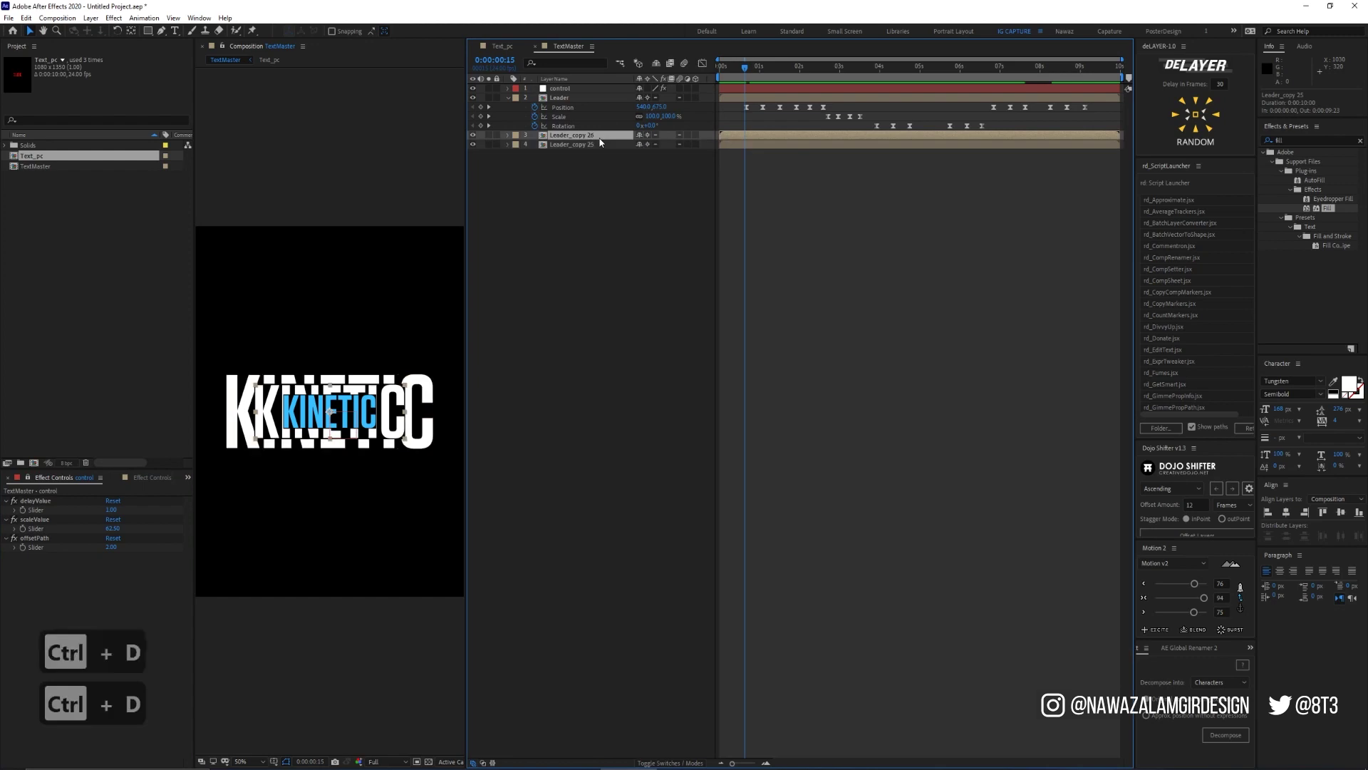
pyautogui.hotkey('ctrl', 'd')
pyautogui.hotkey('ctrl', 'd')
pyautogui.hotkey('ctrl', 'd')
pyautogui.hotkey('ctrl', 'd')
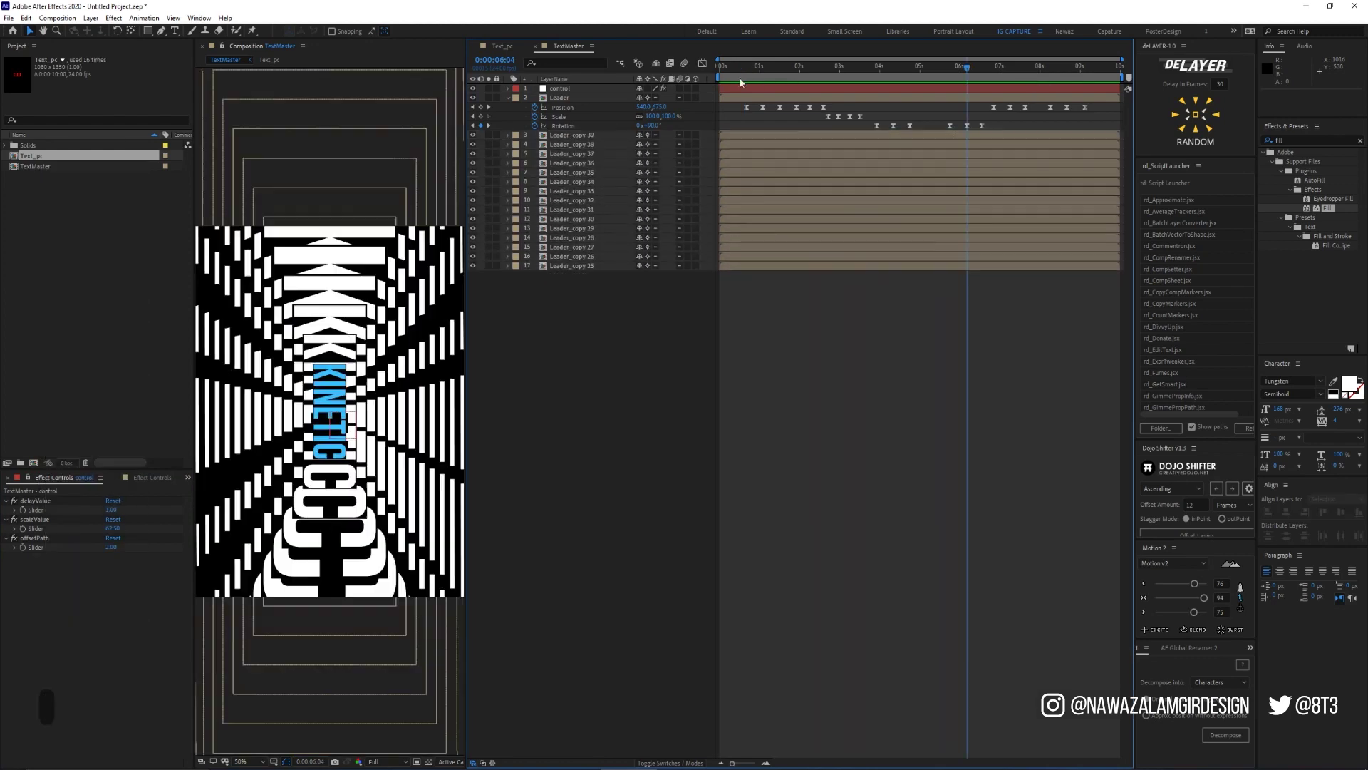
# Widen the composition view, set its magnification to Fit up to 100%, and preview the full animation
pyautogui.moveTo(725, 72); pyautogui.dragTo(697, 72)
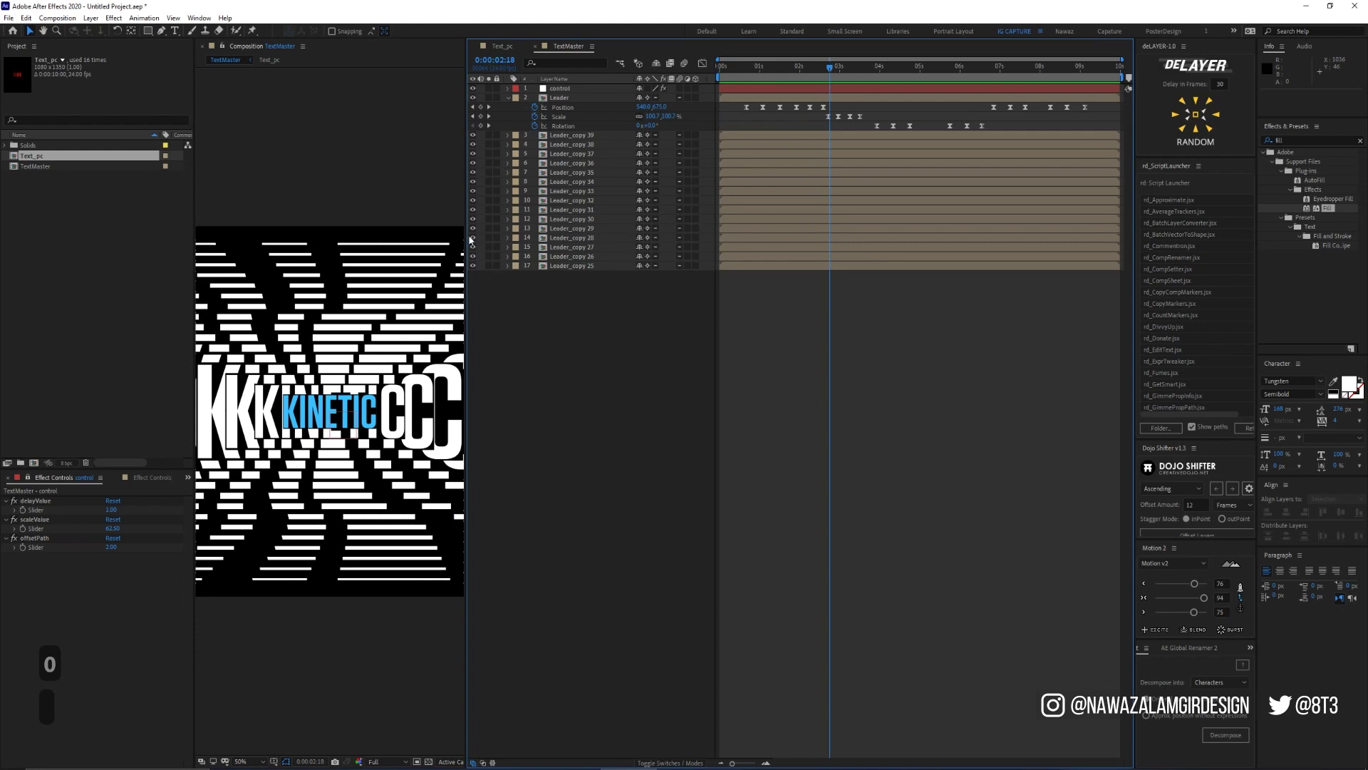
pyautogui.moveTo(475, 234); pyautogui.dragTo(704, 236)
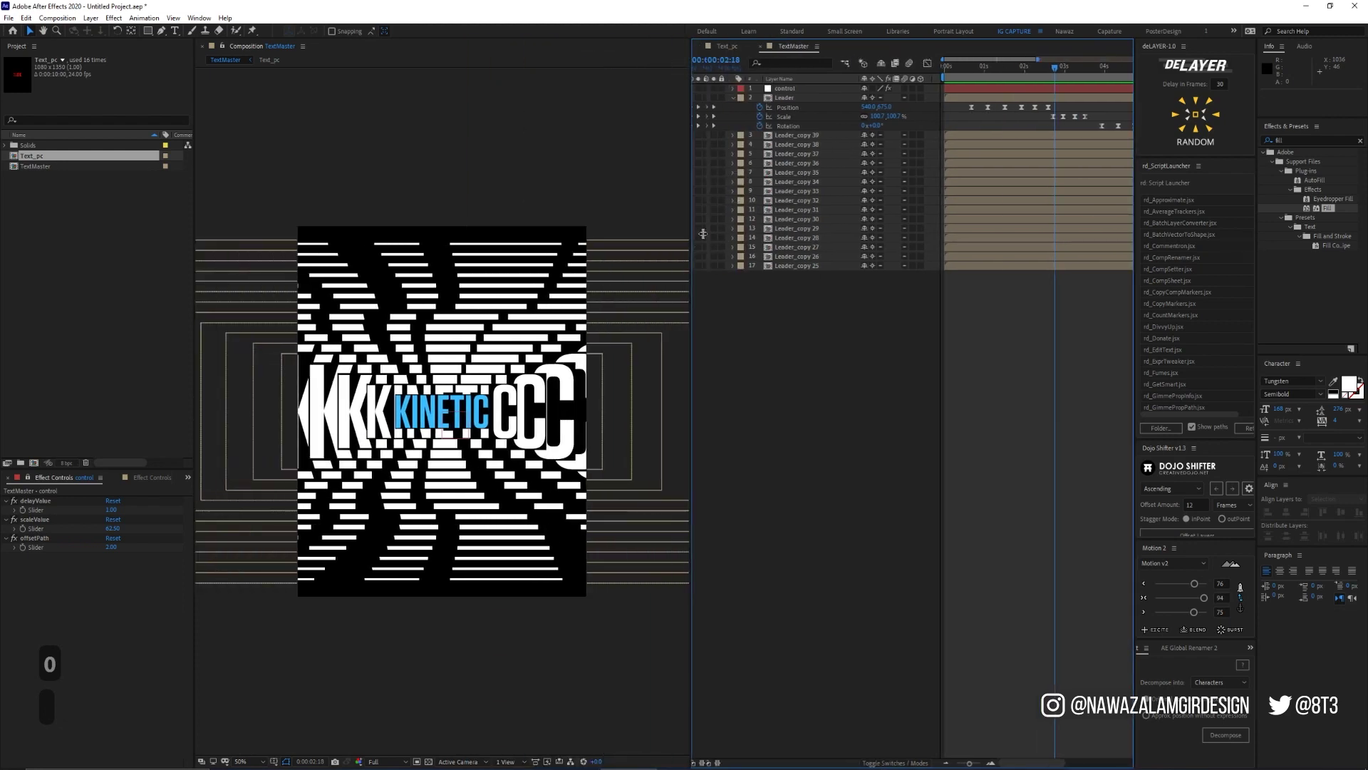
pyautogui.click(242, 761)
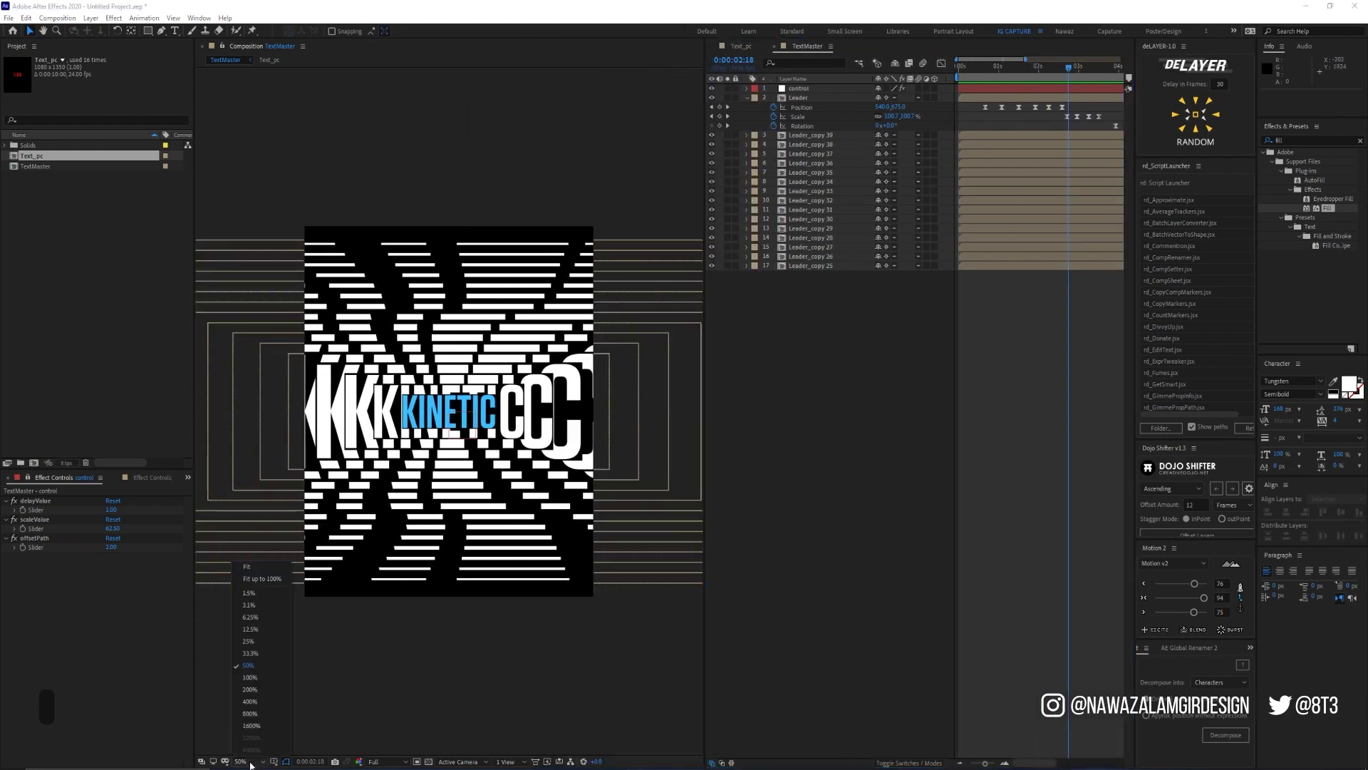
pyautogui.click(283, 579)
pyautogui.press('KP_0')
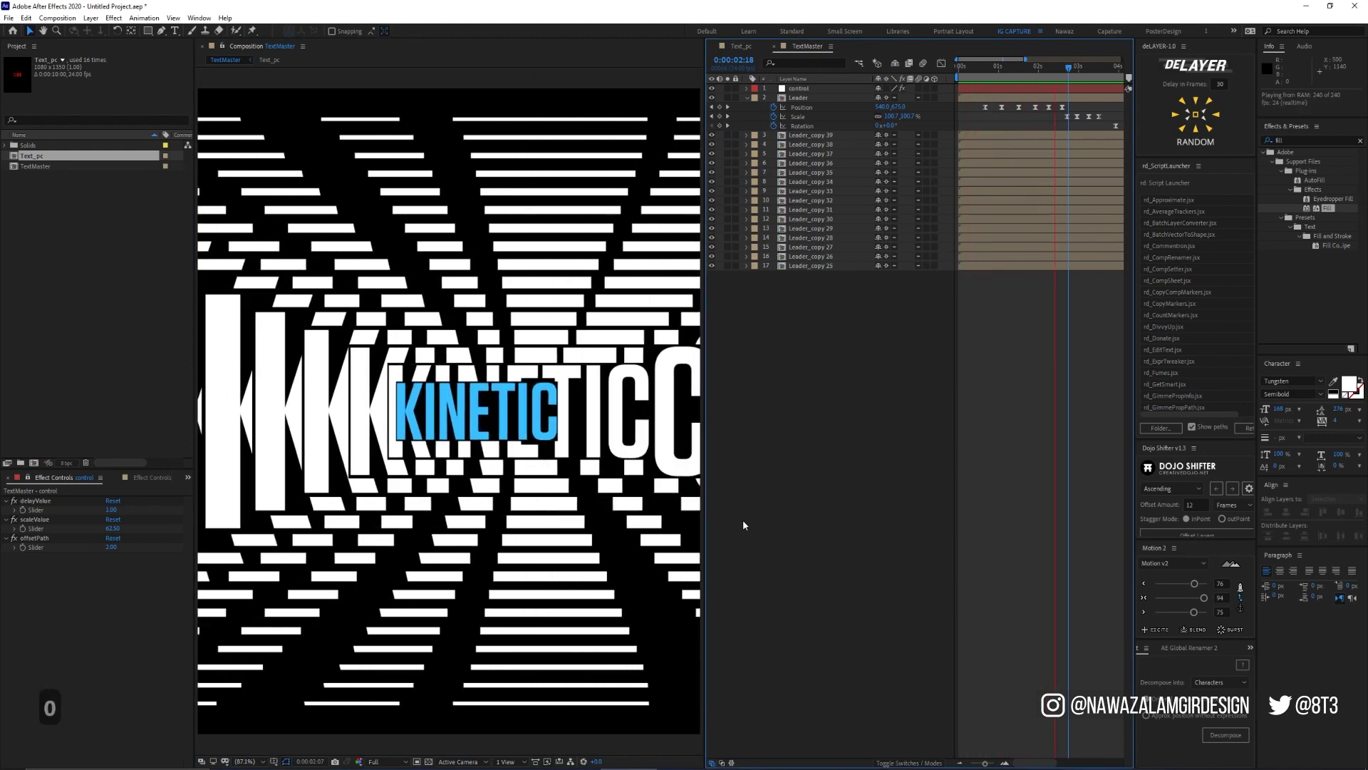
pyautogui.moveTo(985, 763); pyautogui.dragTo(969, 763)
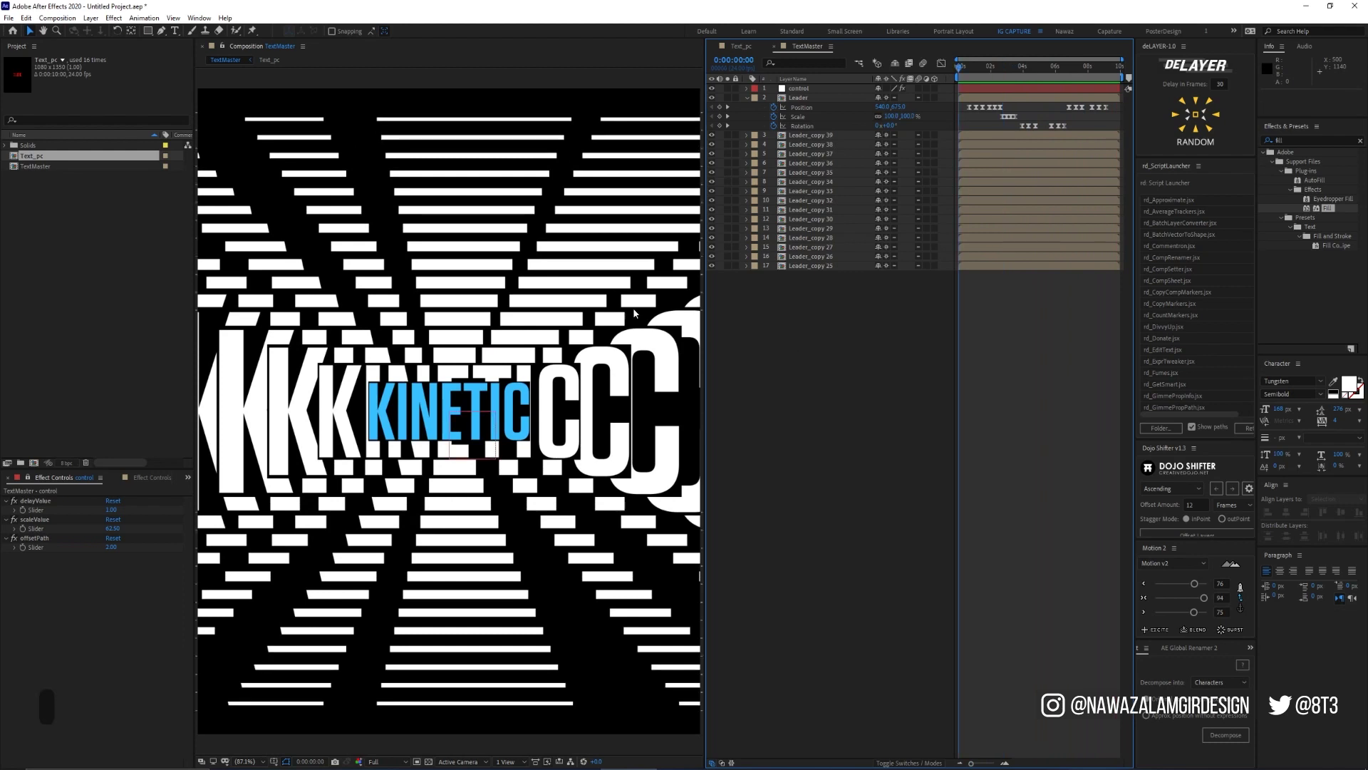
# Change the TextMaster composition preset to a landscape HDTV 1080 format and preview it
pyautogui.scroll(-1, 552, 320)
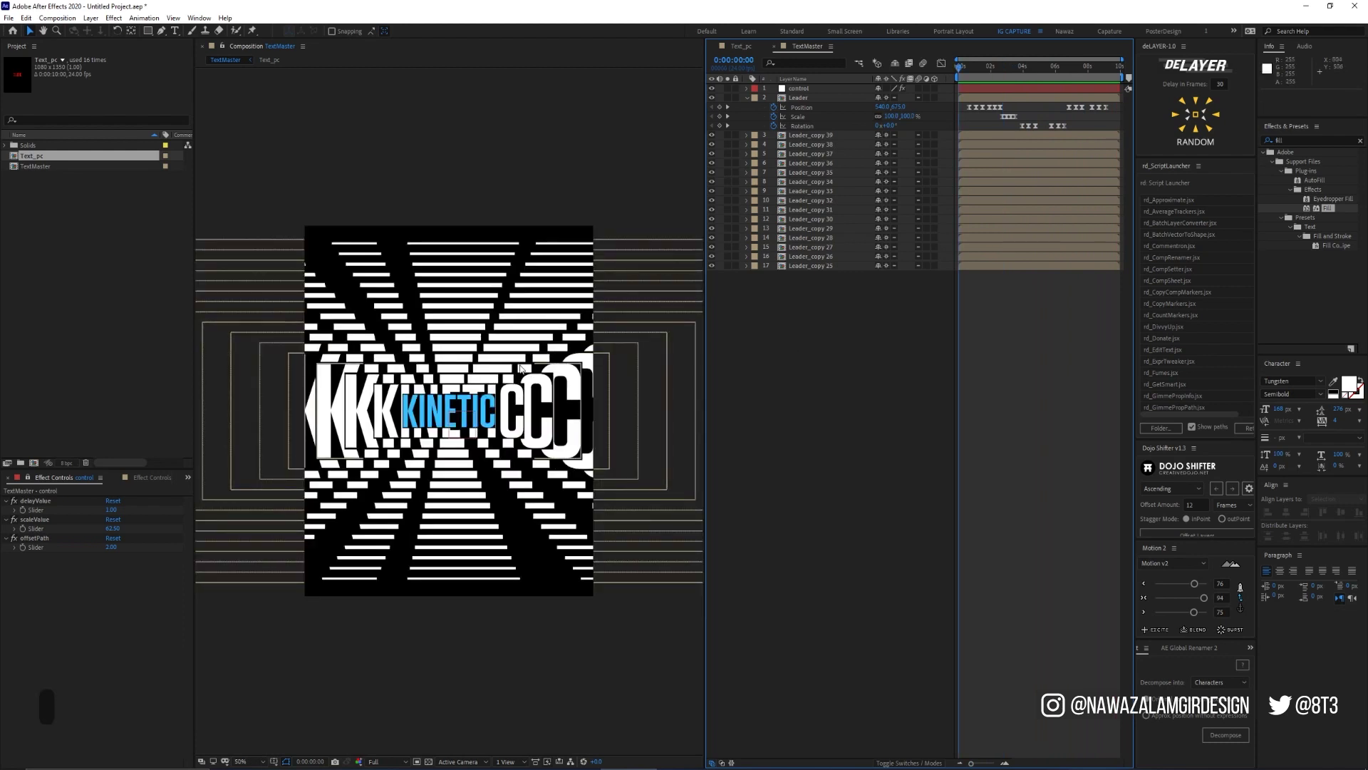
pyautogui.hotkey('ctrl', 'k')
pyautogui.click(617, 281)
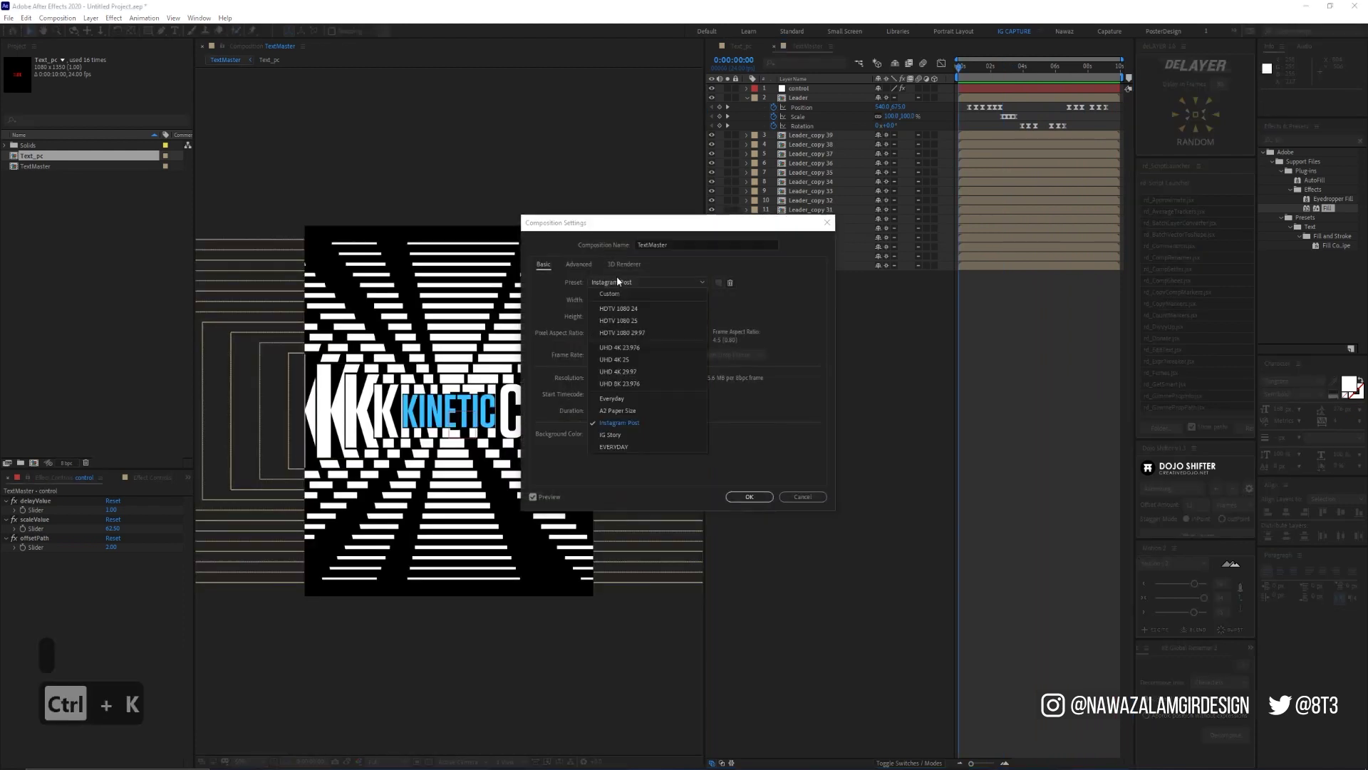
pyautogui.click(760, 494)
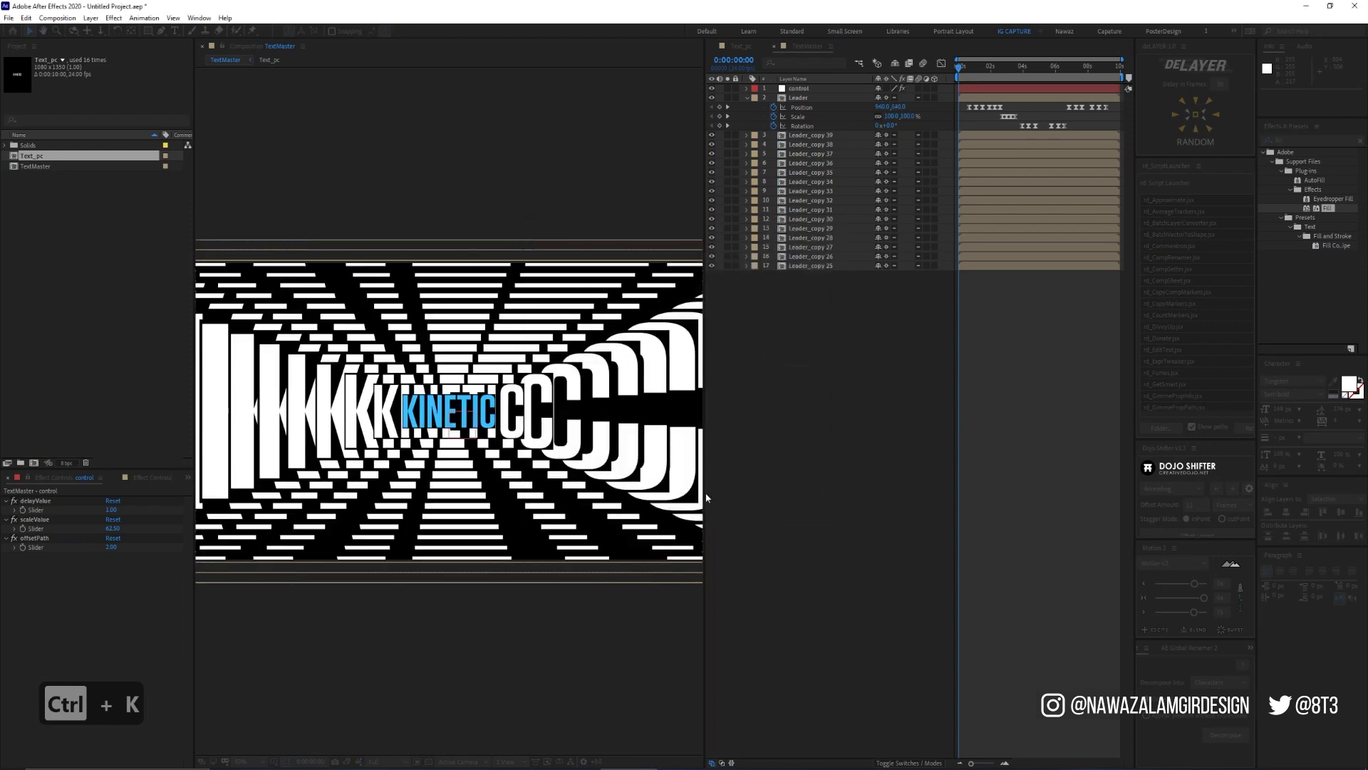
pyautogui.press('0')
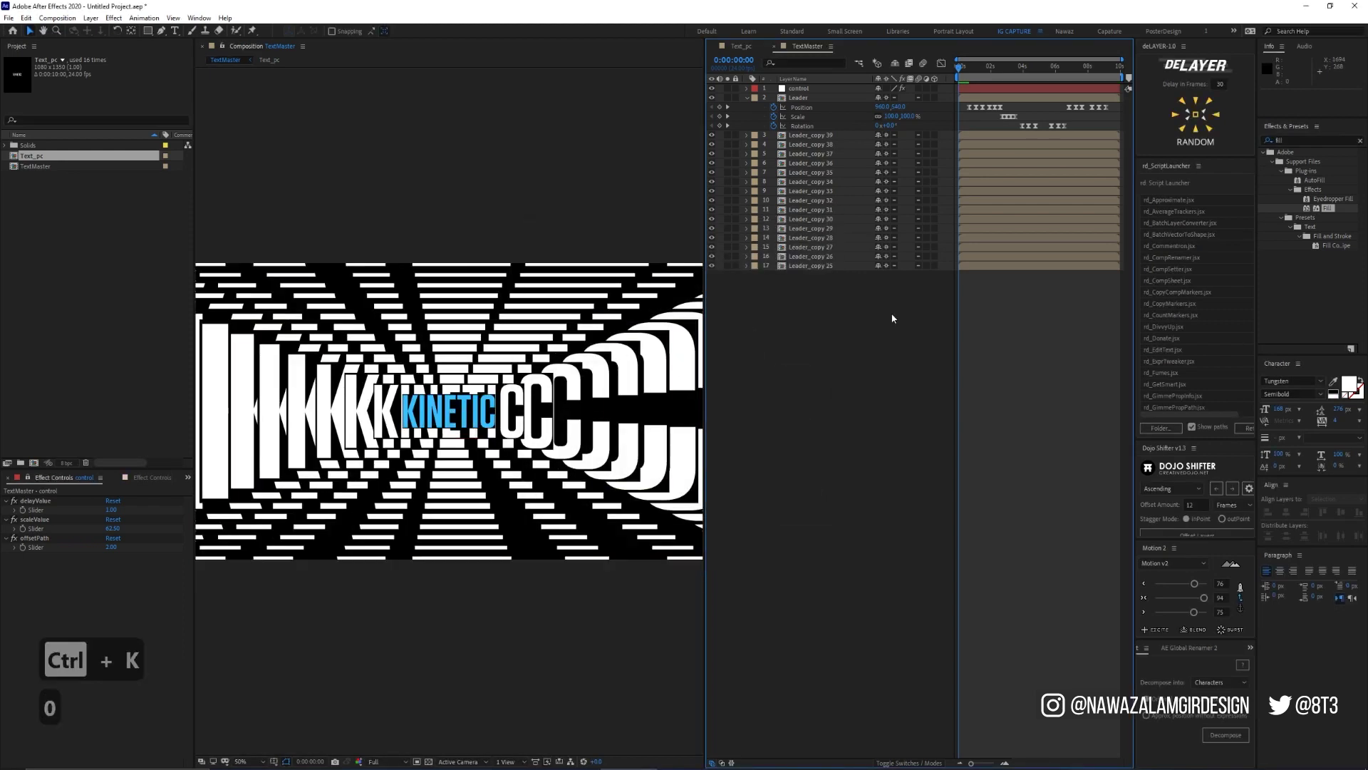
# Delete the layers Leader_copy 25 through Leader_copy 31, and increase the scaleValue slider on control
pyautogui.click(799, 210)
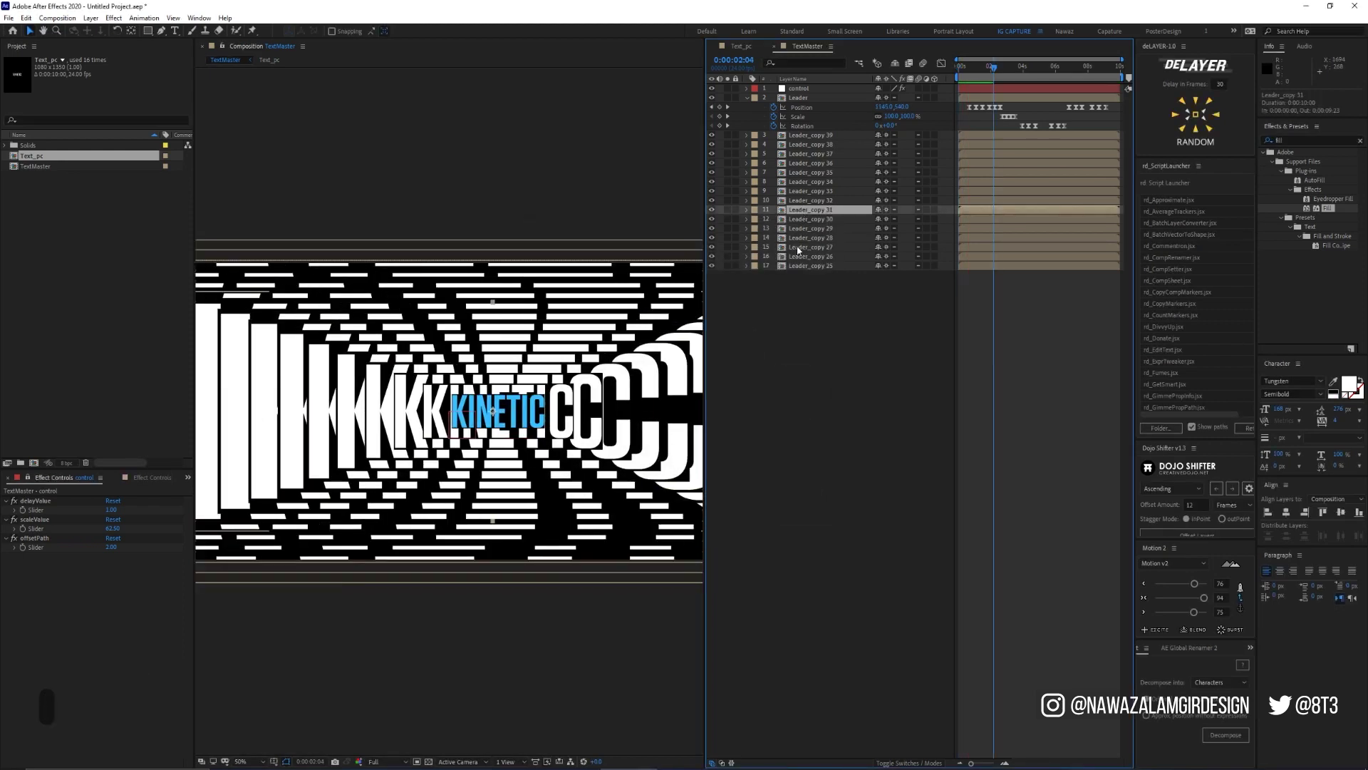
pyautogui.keyDown('shift'); pyautogui.click(797, 267); pyautogui.keyUp('shift')
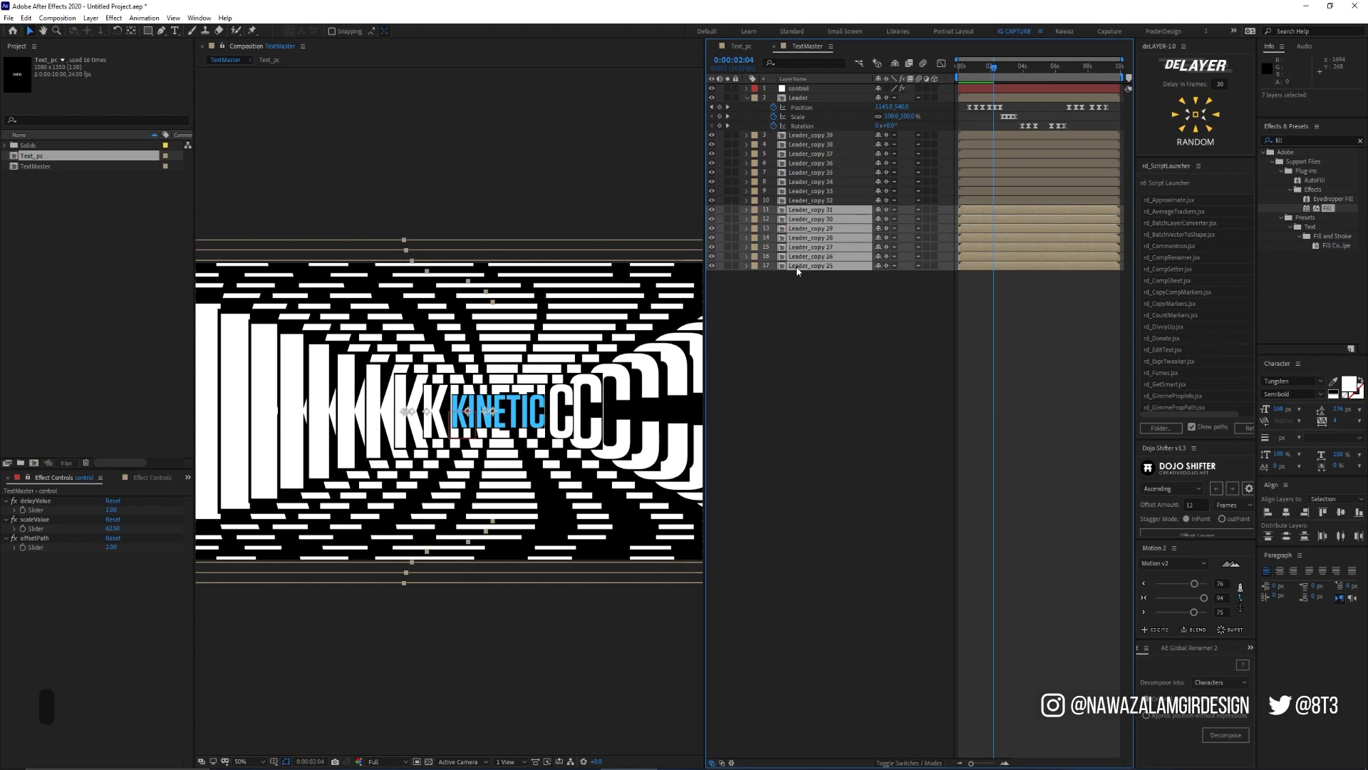
pyautogui.press('Delete')
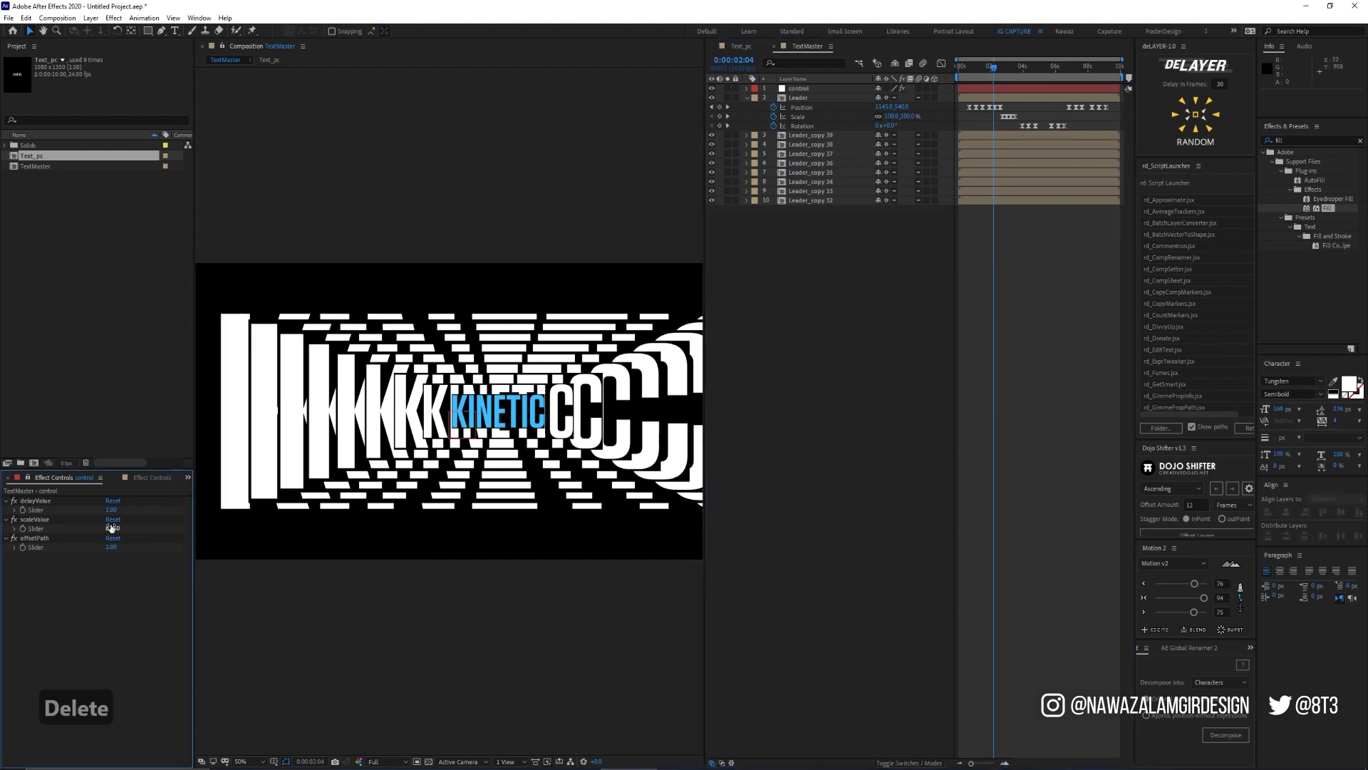
pyautogui.moveTo(122, 522); pyautogui.dragTo(125, 523)
pyautogui.click(796, 279)
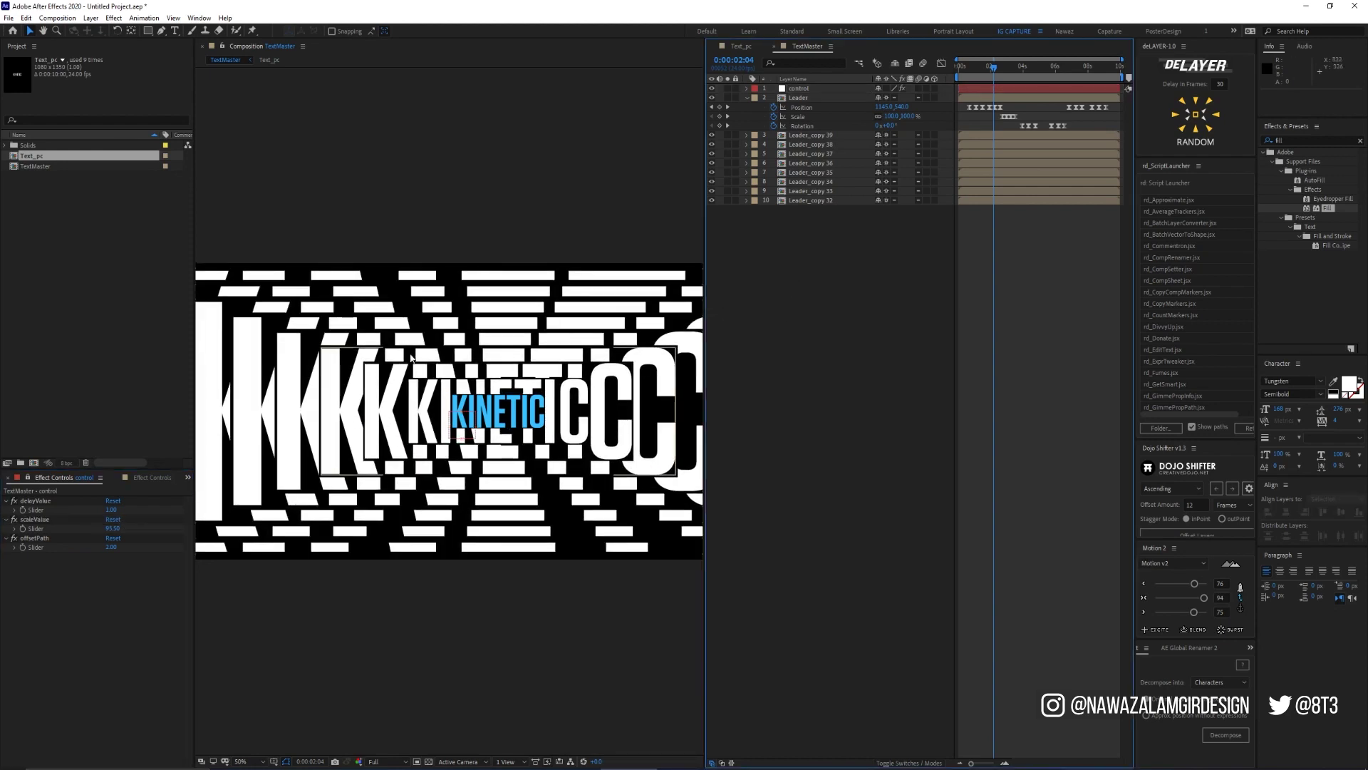
# Set the delayValue slider to 1.5 and preview the animation
pyautogui.click(114, 512)
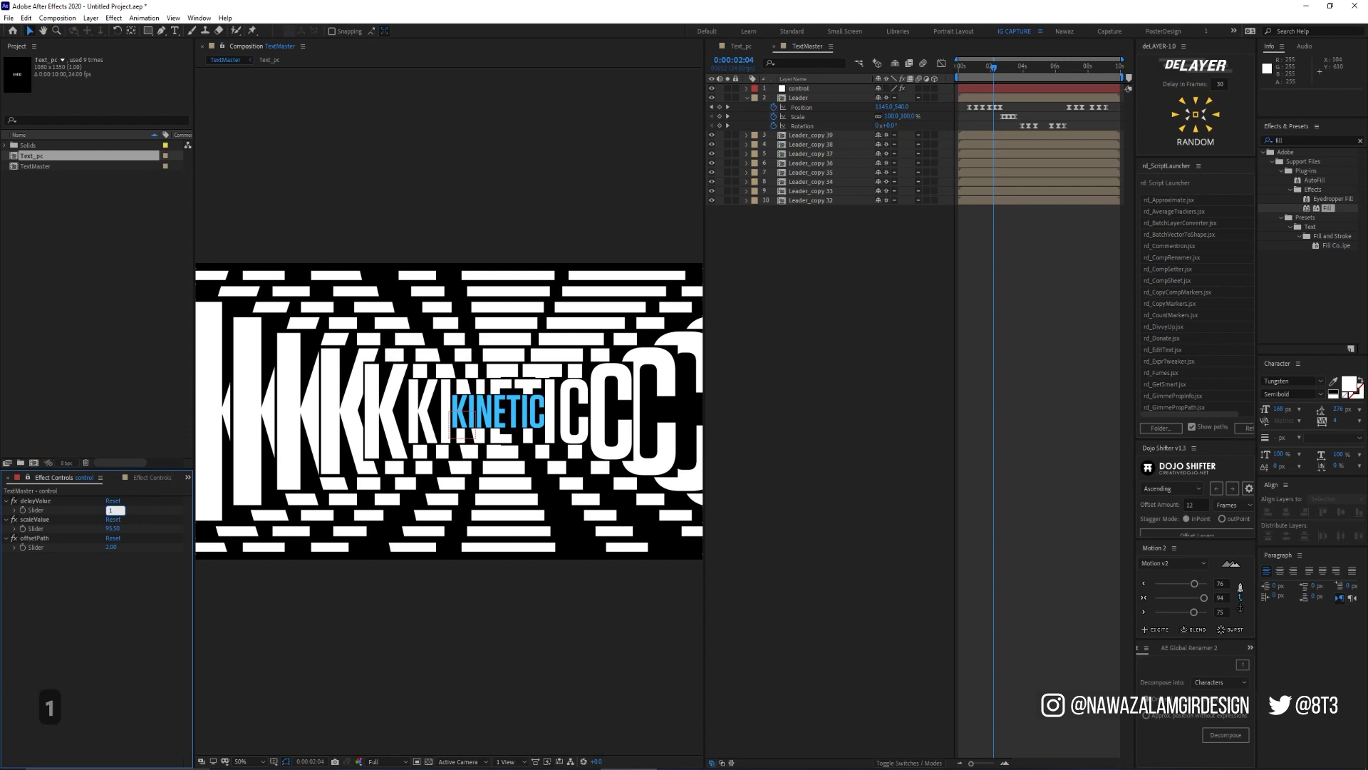
pyautogui.press('Return')
pyautogui.press('KP_0')
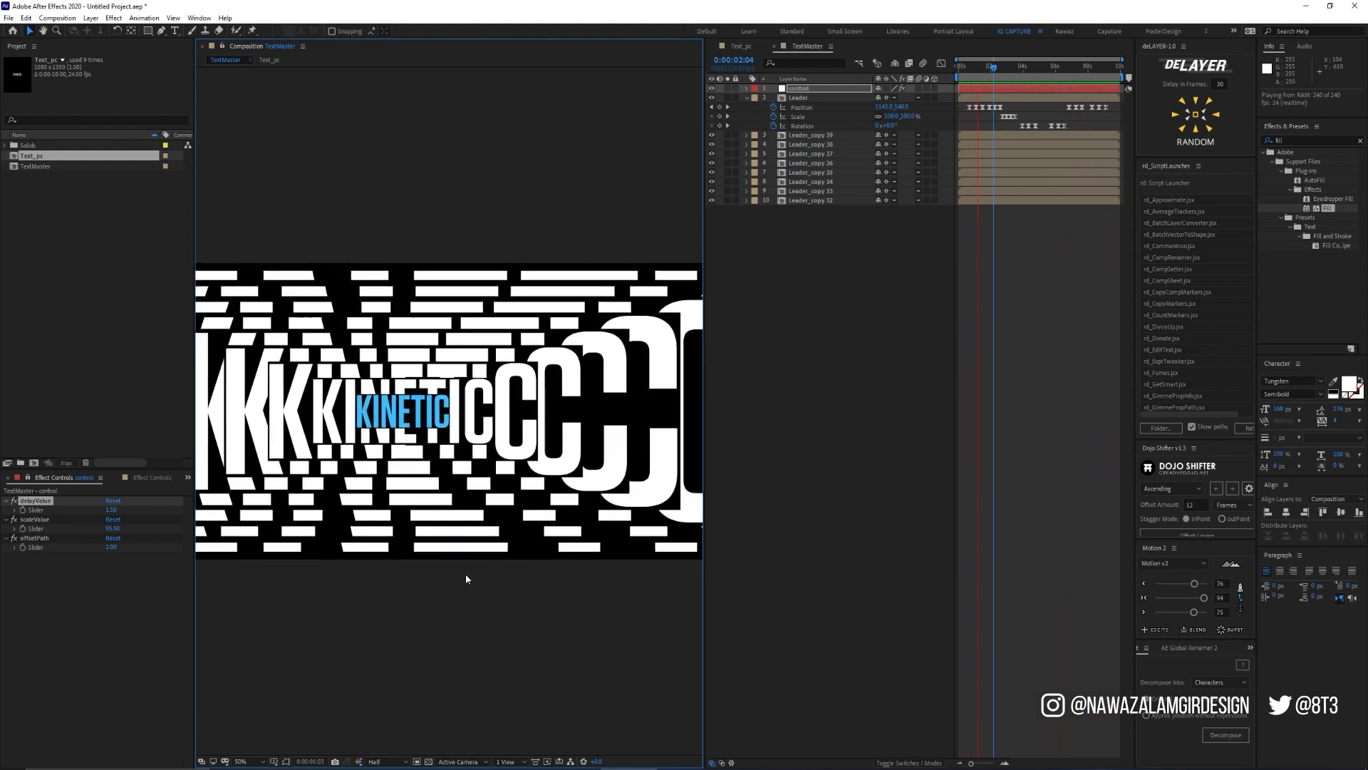
pyautogui.press('`')
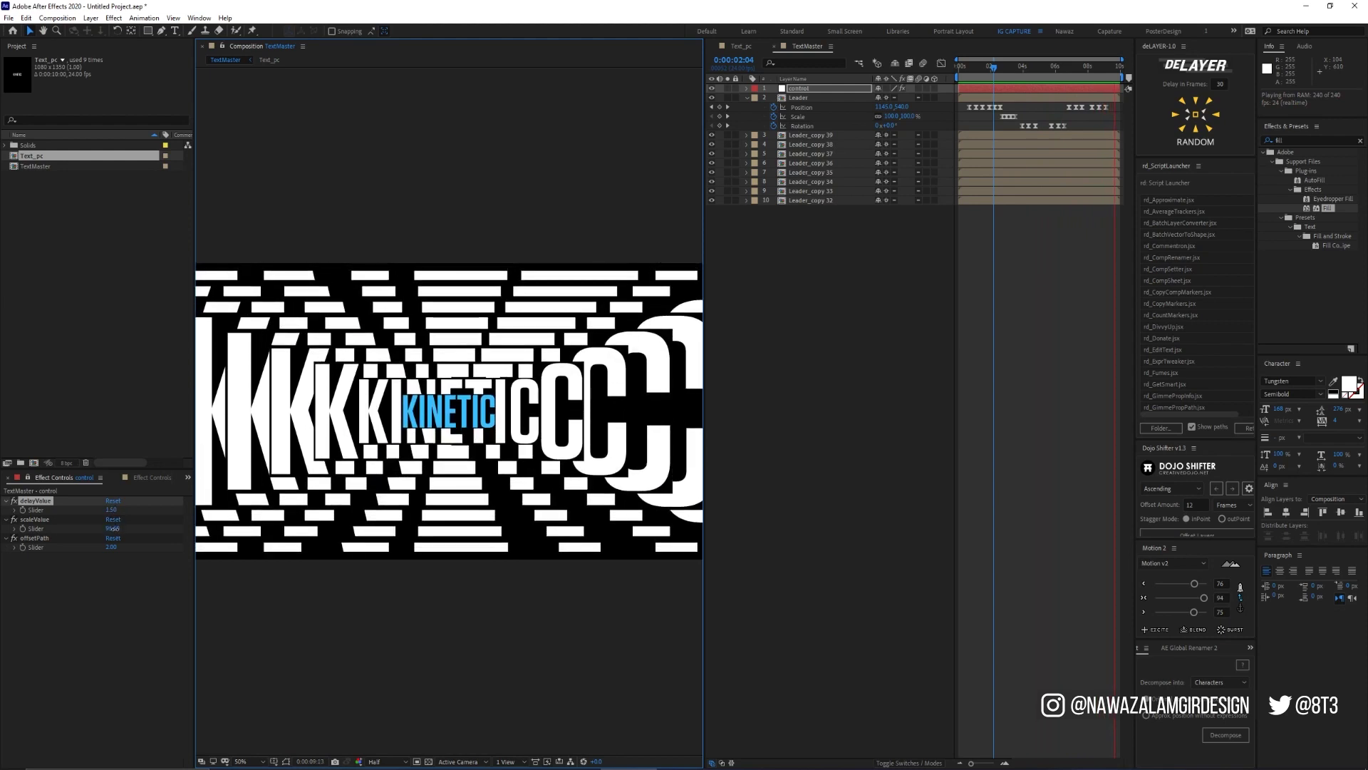
# Lower the scaleValue slider, and try delayValue settings of 2 and 0.5 during playback
pyautogui.moveTo(116, 531); pyautogui.dragTo(104, 529)
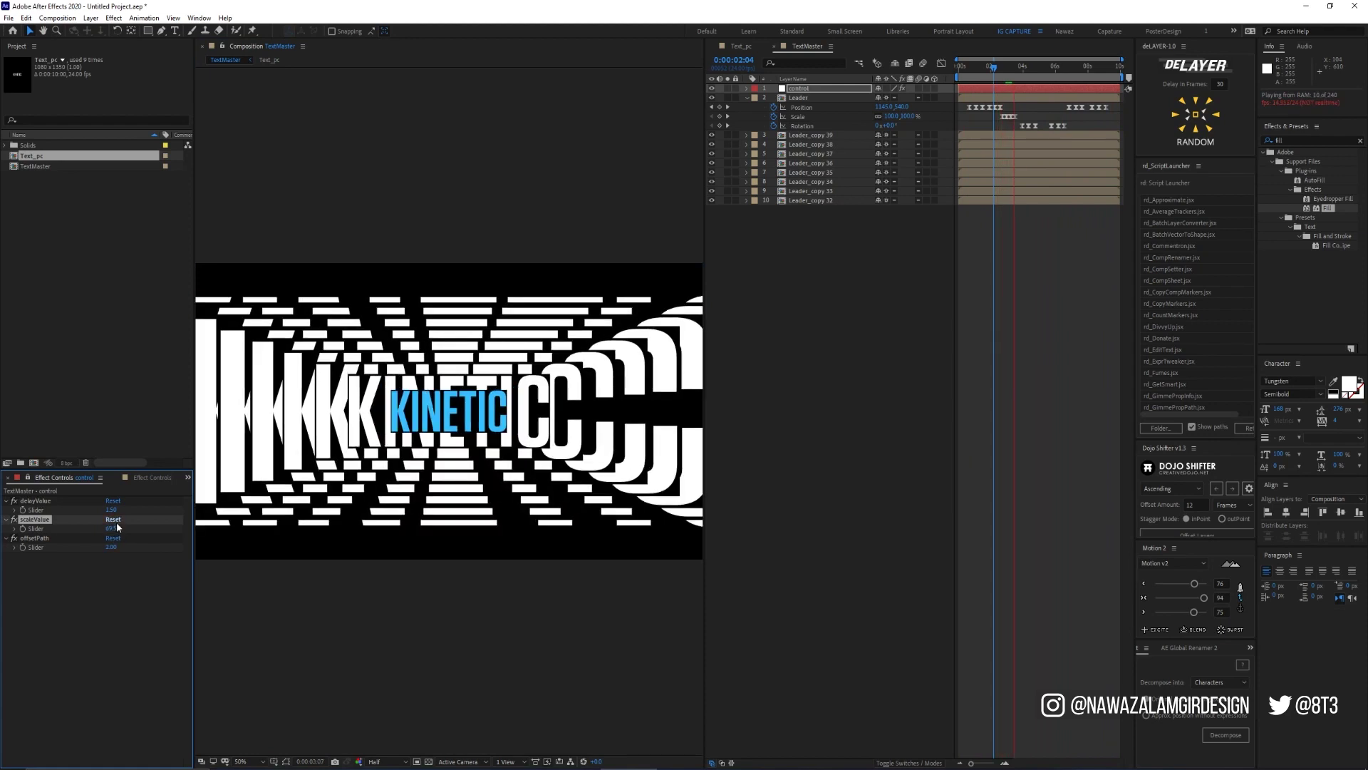
pyautogui.write('2')
pyautogui.press('Return')
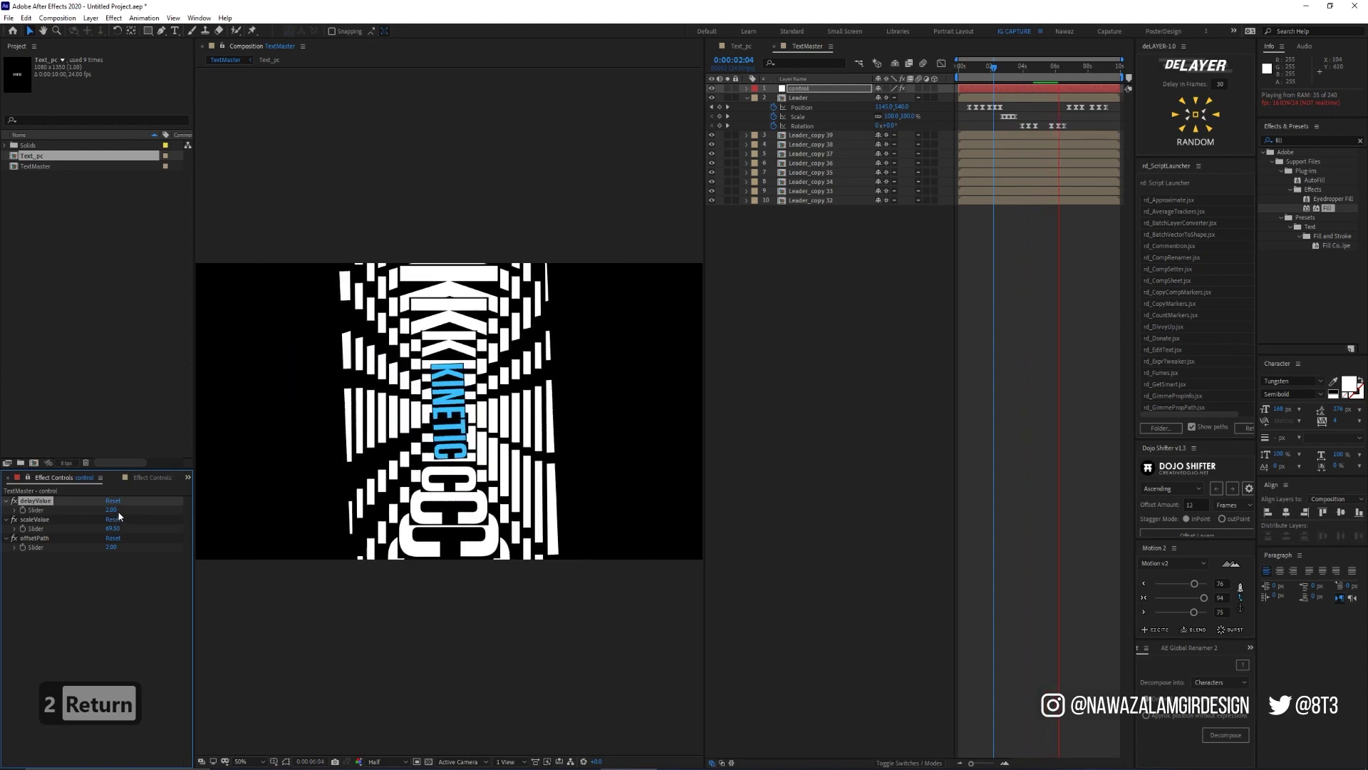
pyautogui.write('0.5')
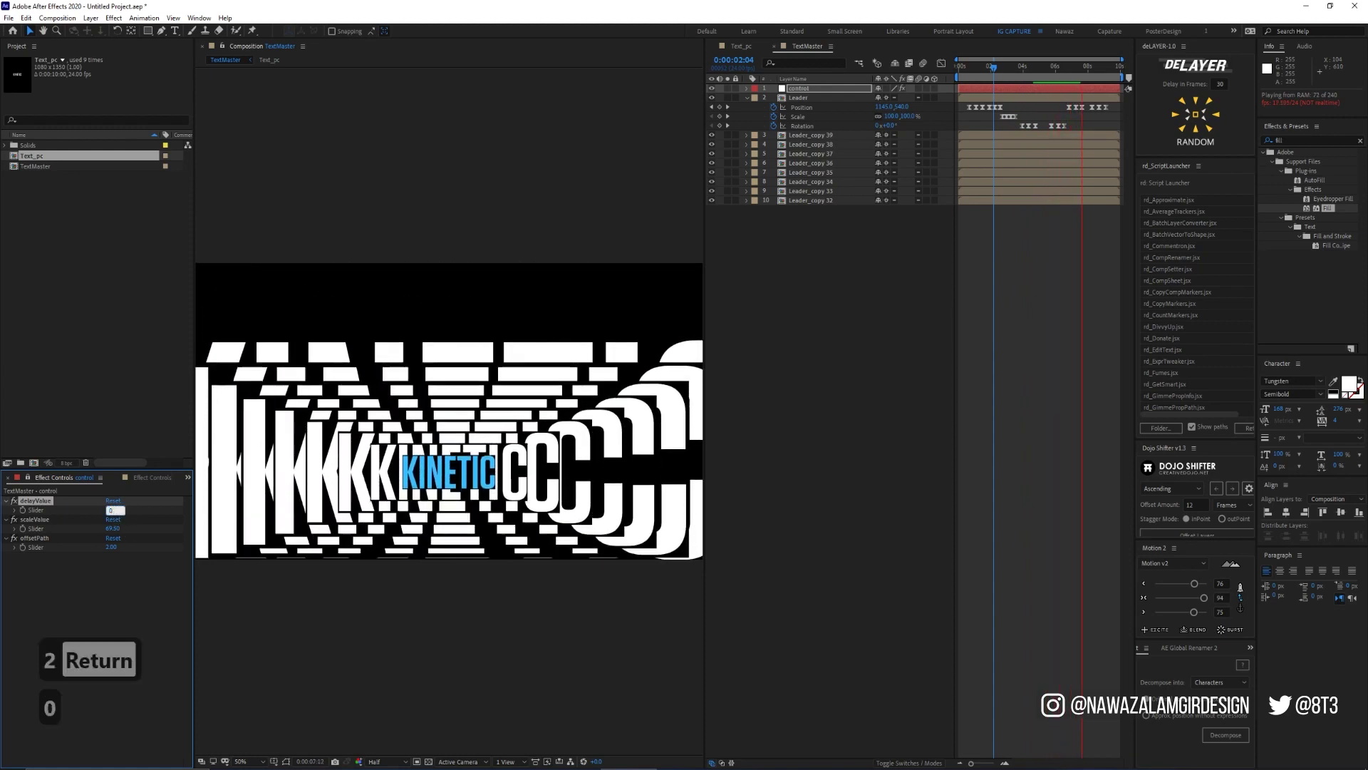
pyautogui.press('Return')
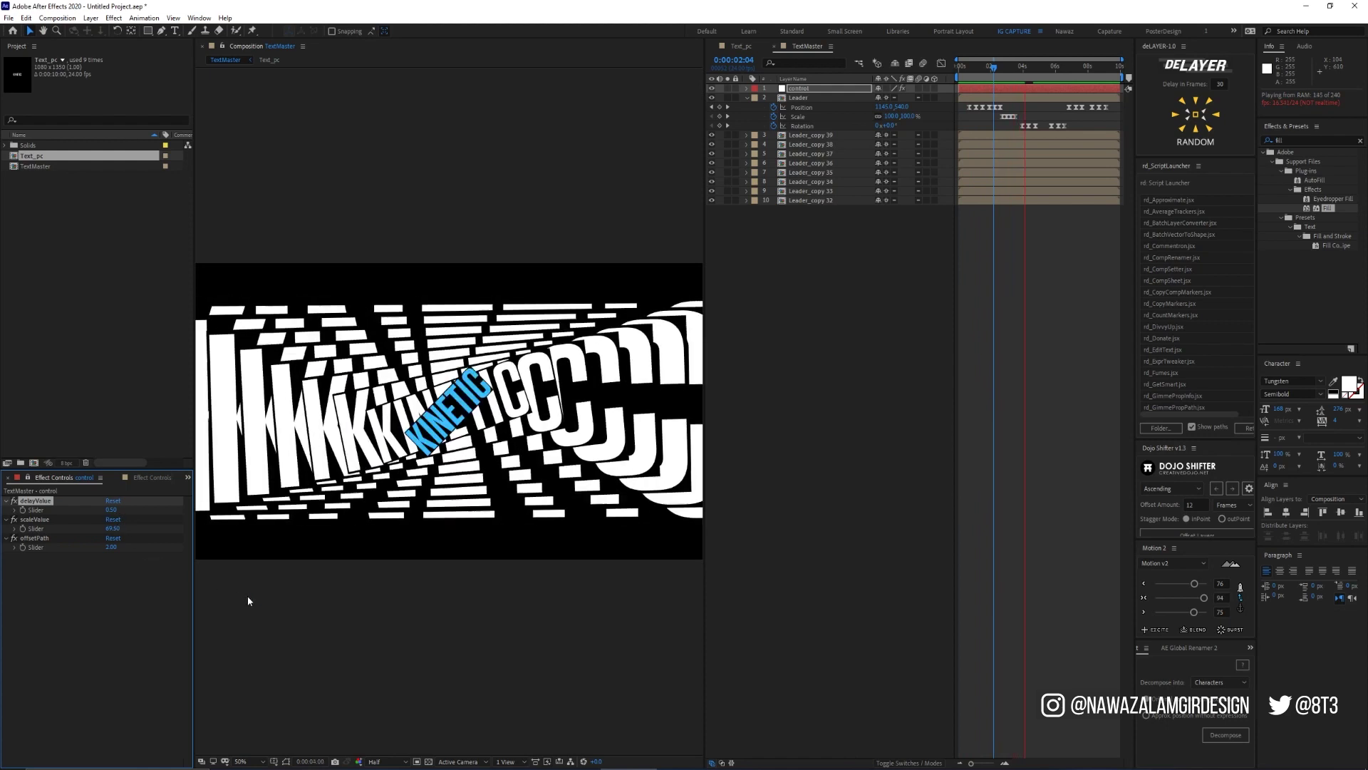
# Set the preview resolution to Third, try offsetPath at 4 and about 13, and lower the scaleValue slider
pyautogui.click(383, 722)
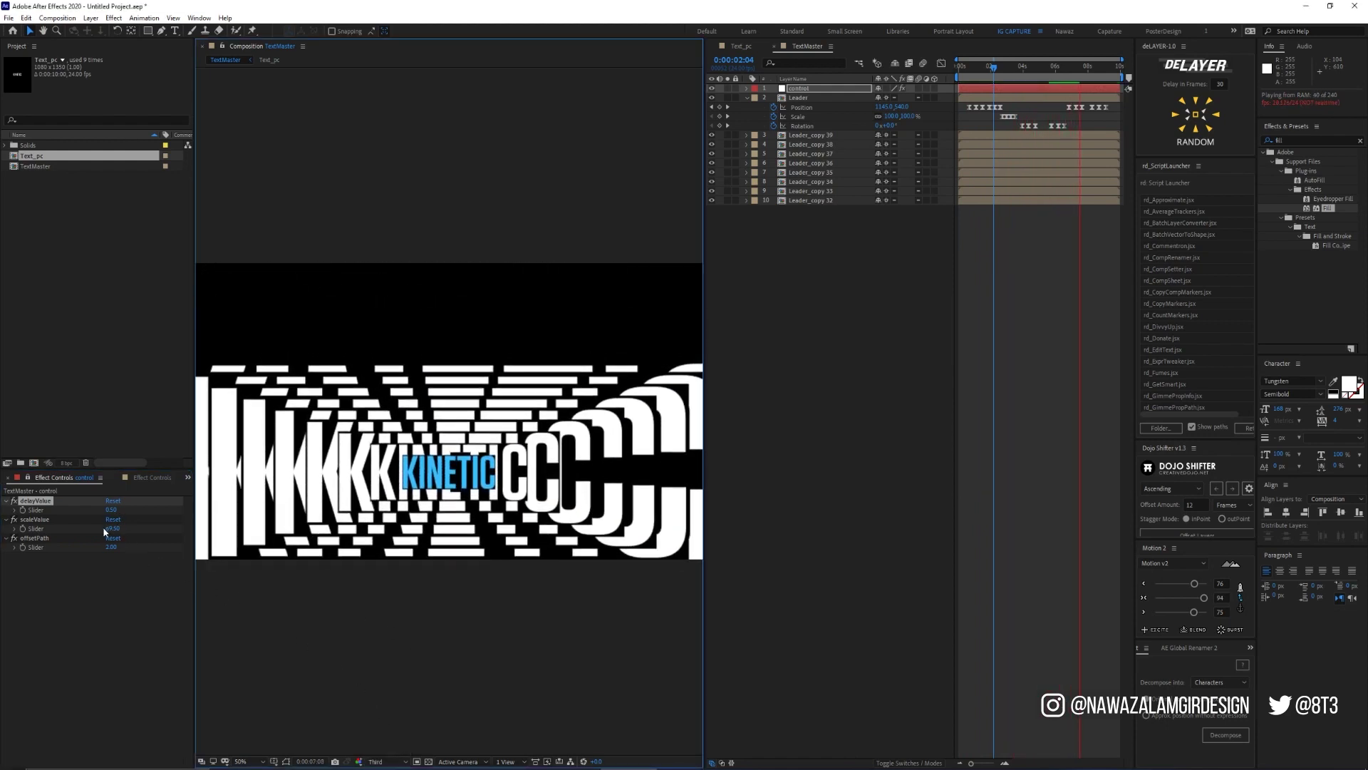
pyautogui.write('4')
pyautogui.press('Return')
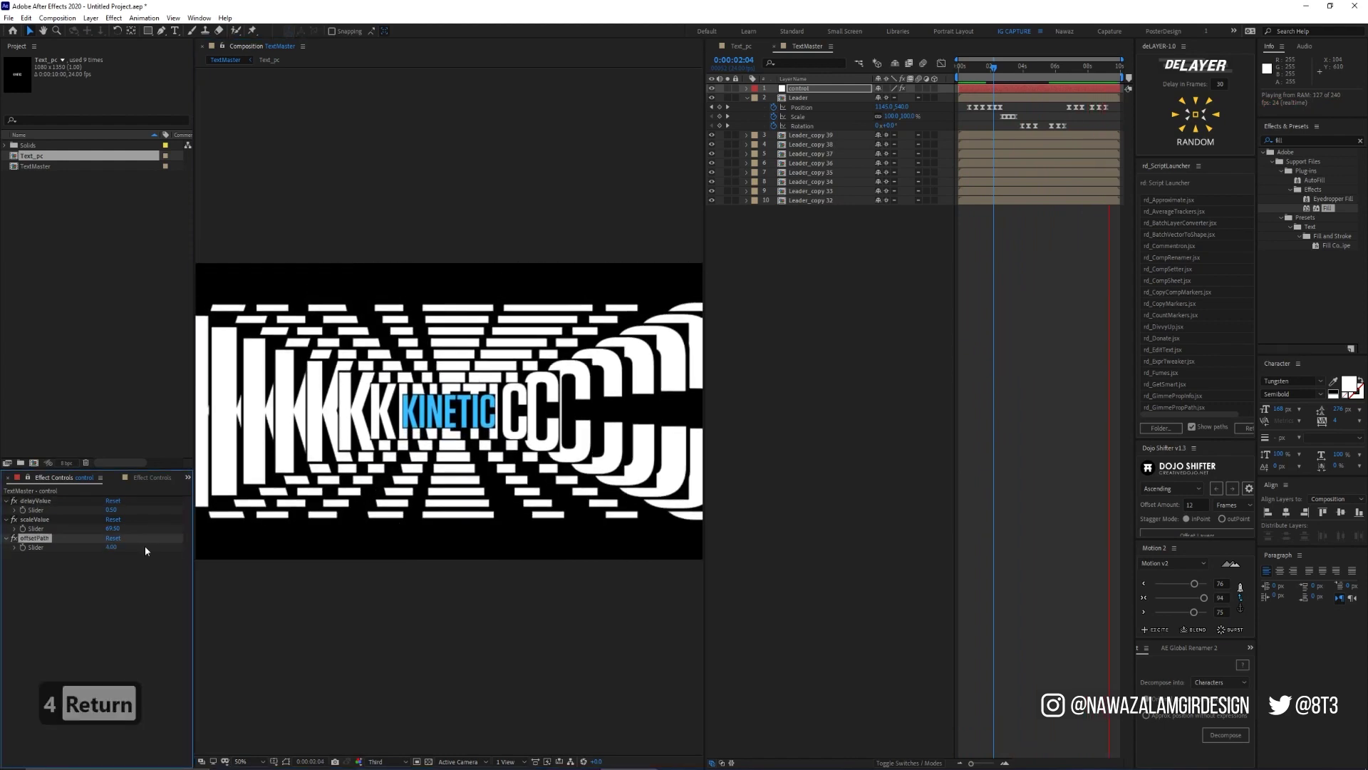
pyautogui.moveTo(115, 549)
pyautogui.mouseDown()
pyautogui.moveTo(114, 529)
pyautogui.moveTo(101, 529)
pyautogui.moveTo(118, 528)
pyautogui.mouseUp()
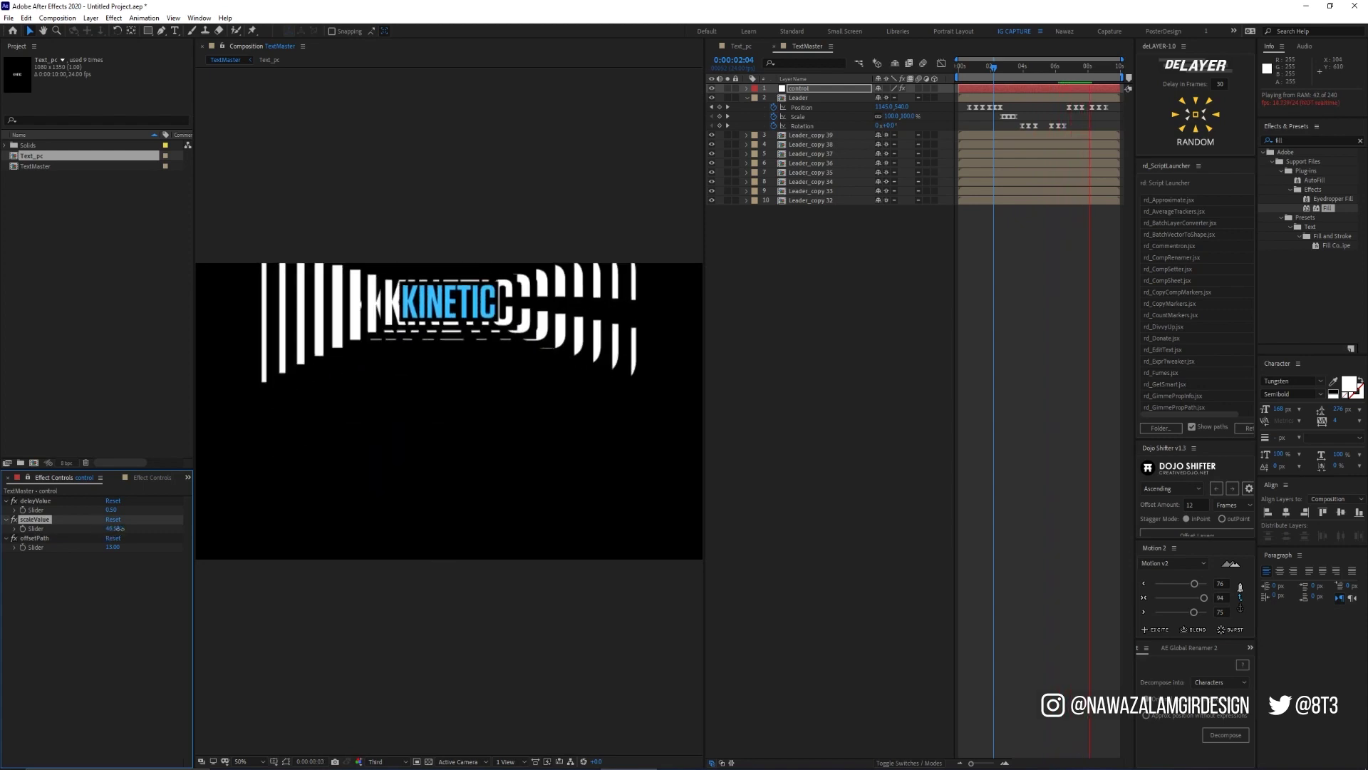
# Duplicate the Leader_copy 33 layer three times
pyautogui.click(826, 191)
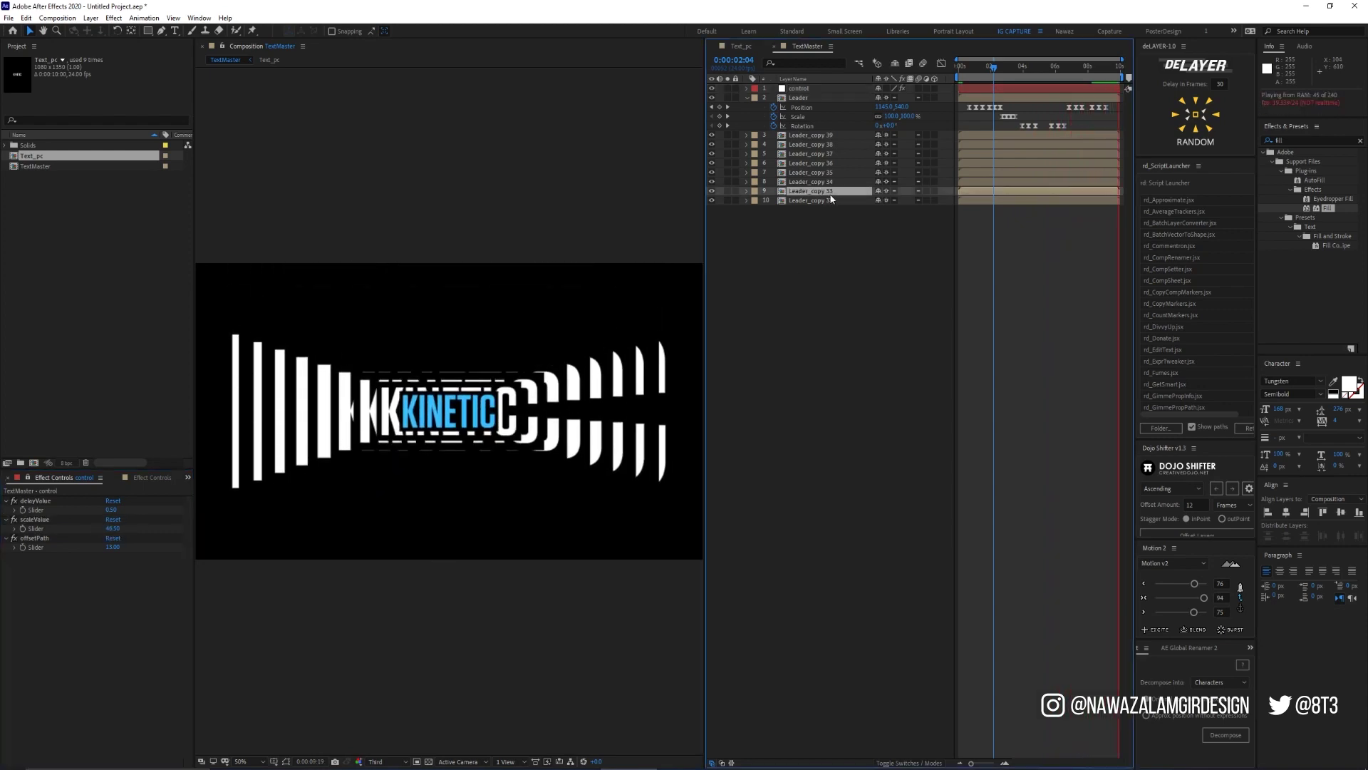
pyautogui.hotkey('ctrl', 'd')
pyautogui.hotkey('ctrl', 'd')
pyautogui.hotkey('ctrl', 'd')
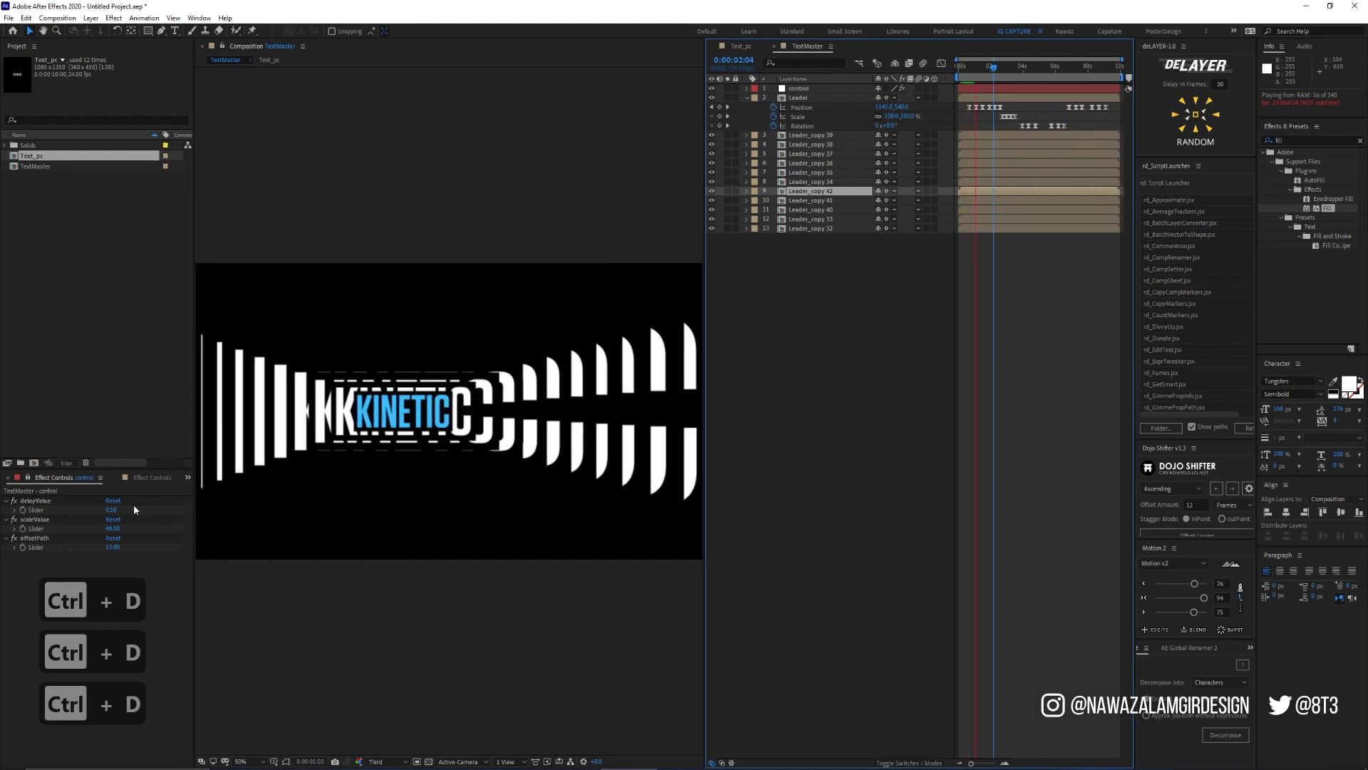
# Set the delayValue slider to 3, and adjust the offsetPath slider during playback
pyautogui.moveTo(112, 510); pyautogui.dragTo(109, 510)
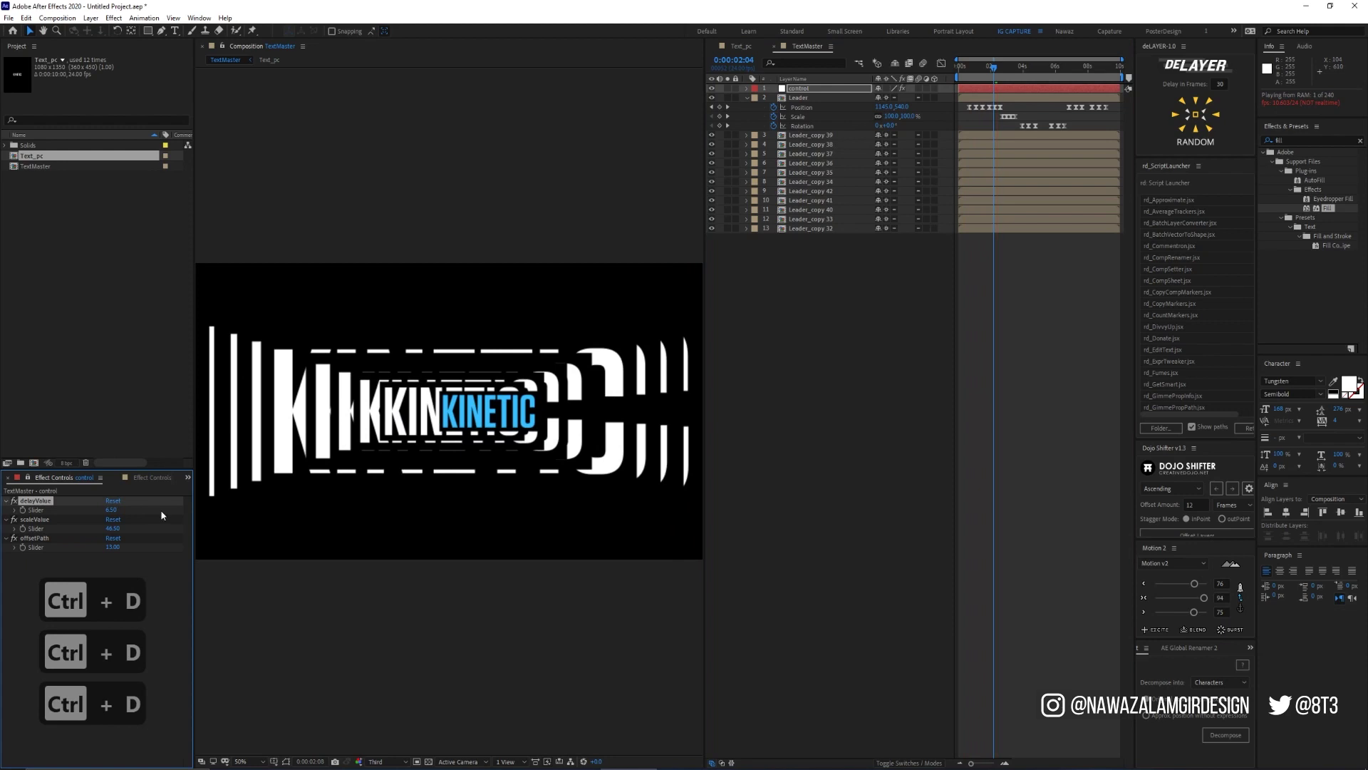
pyautogui.click(111, 510)
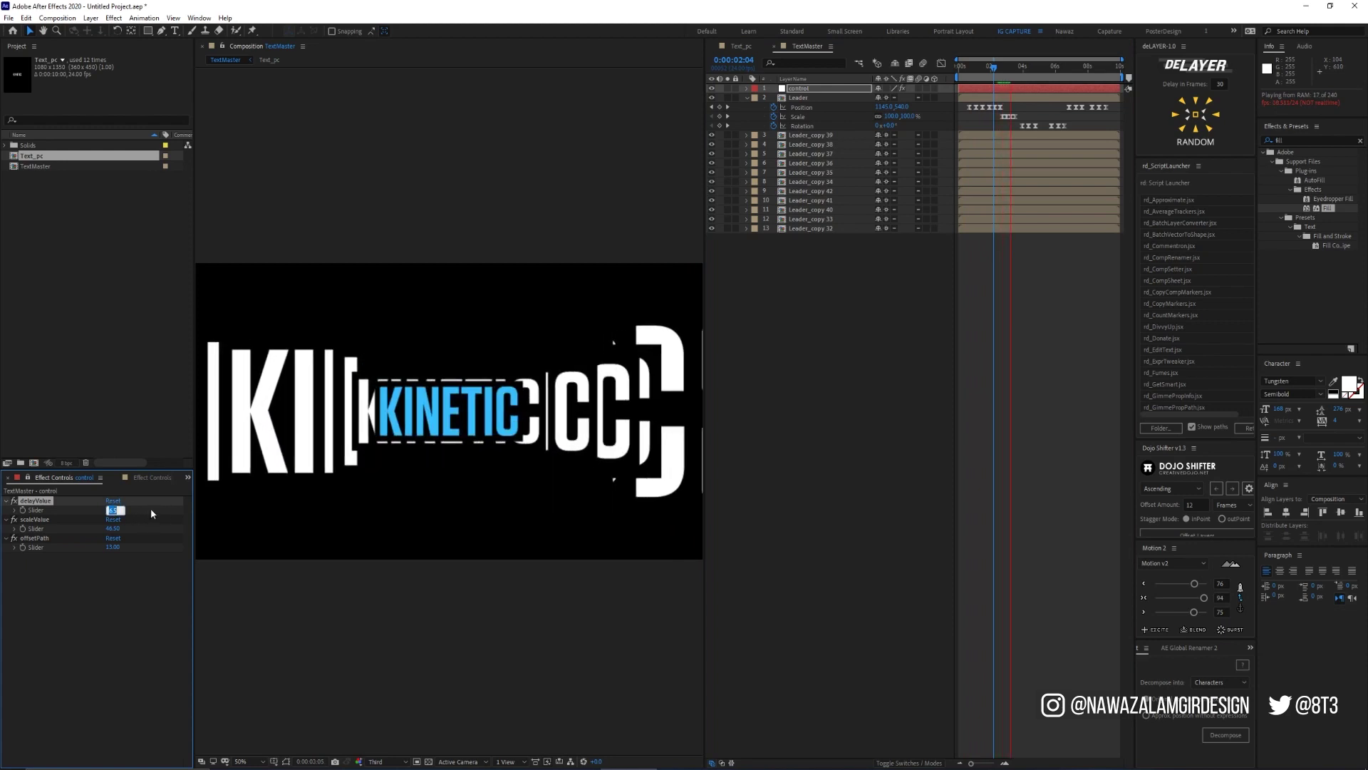
pyautogui.write('3')
pyautogui.press('Return')
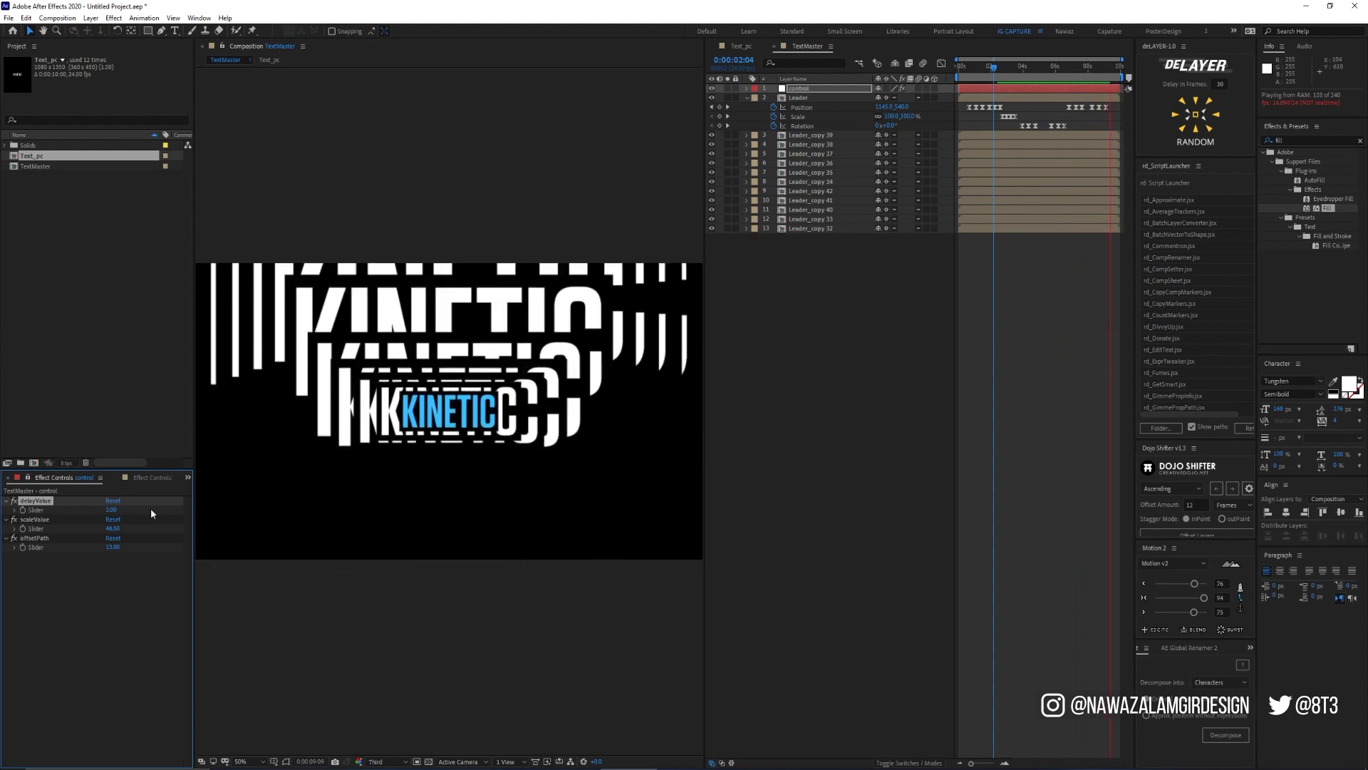
pyautogui.moveTo(111, 547); pyautogui.dragTo(114, 547)
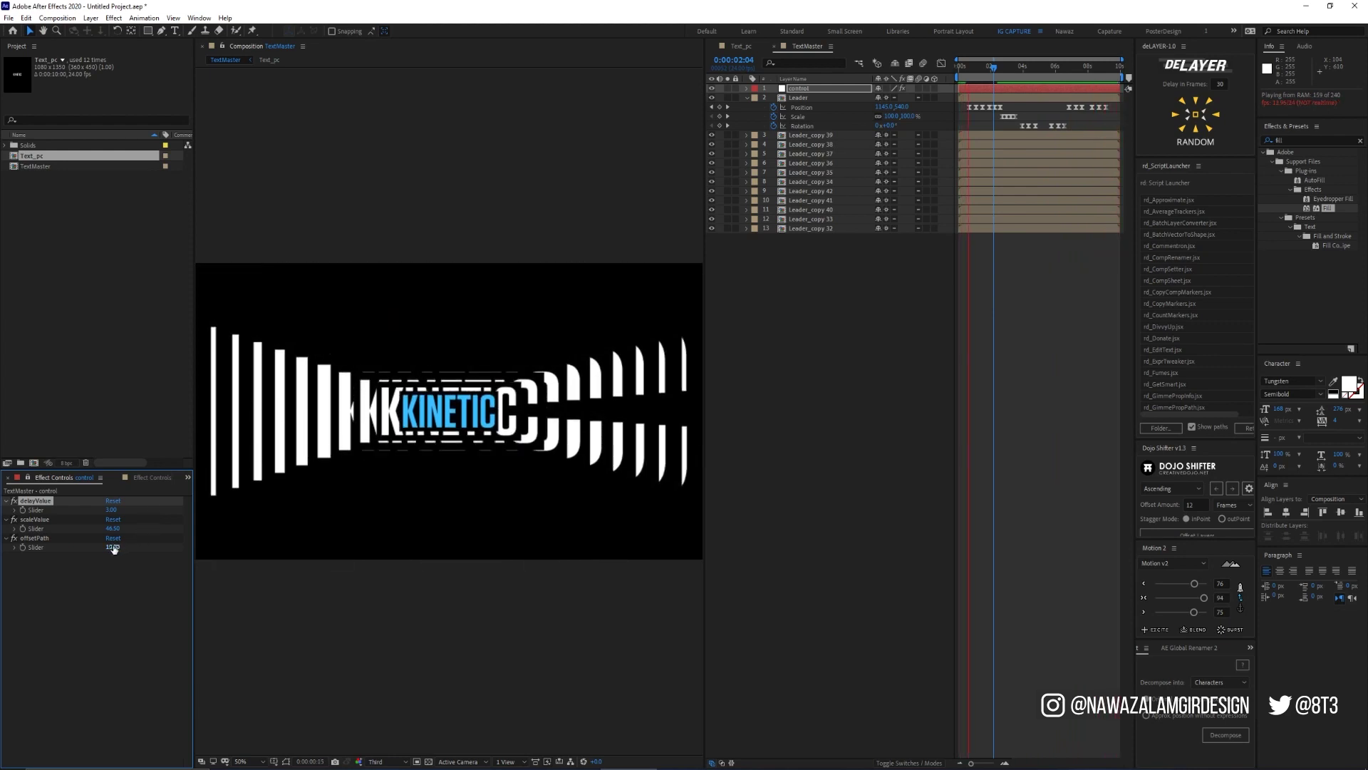